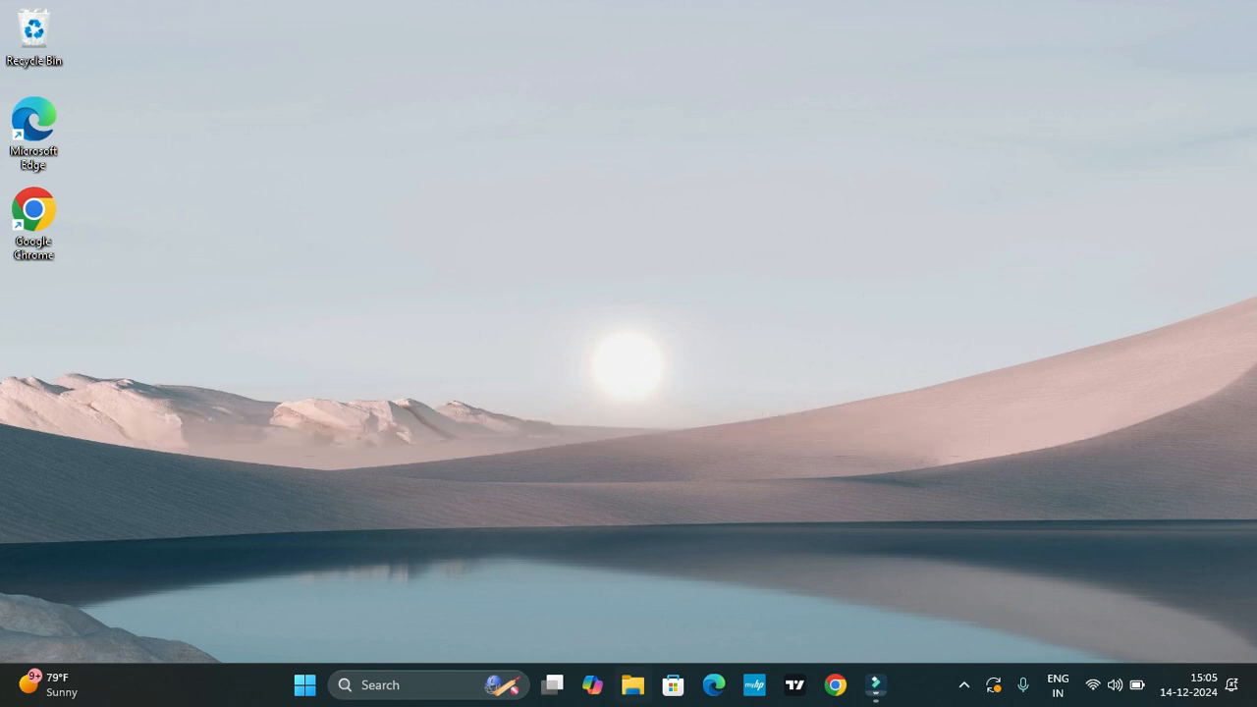
# Step: Open the Stock Analysis workbook from the Downloads folder
pyautogui.click(633, 686)
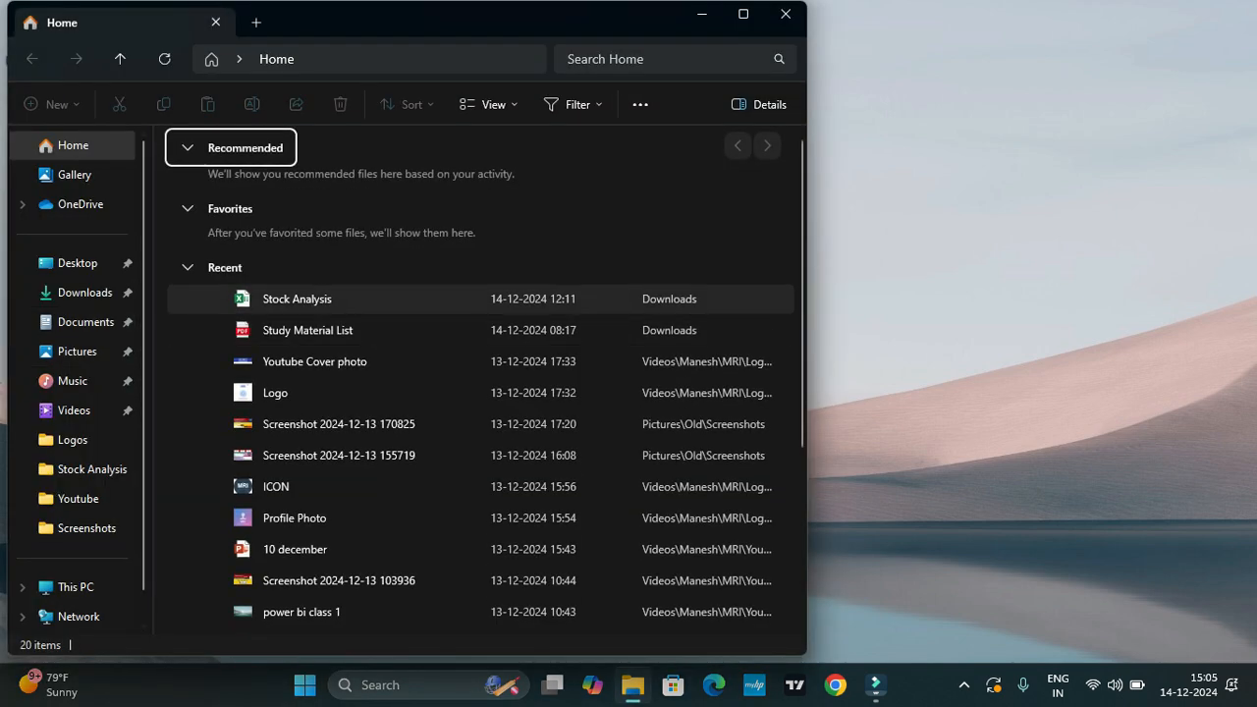
pyautogui.click(85, 293)
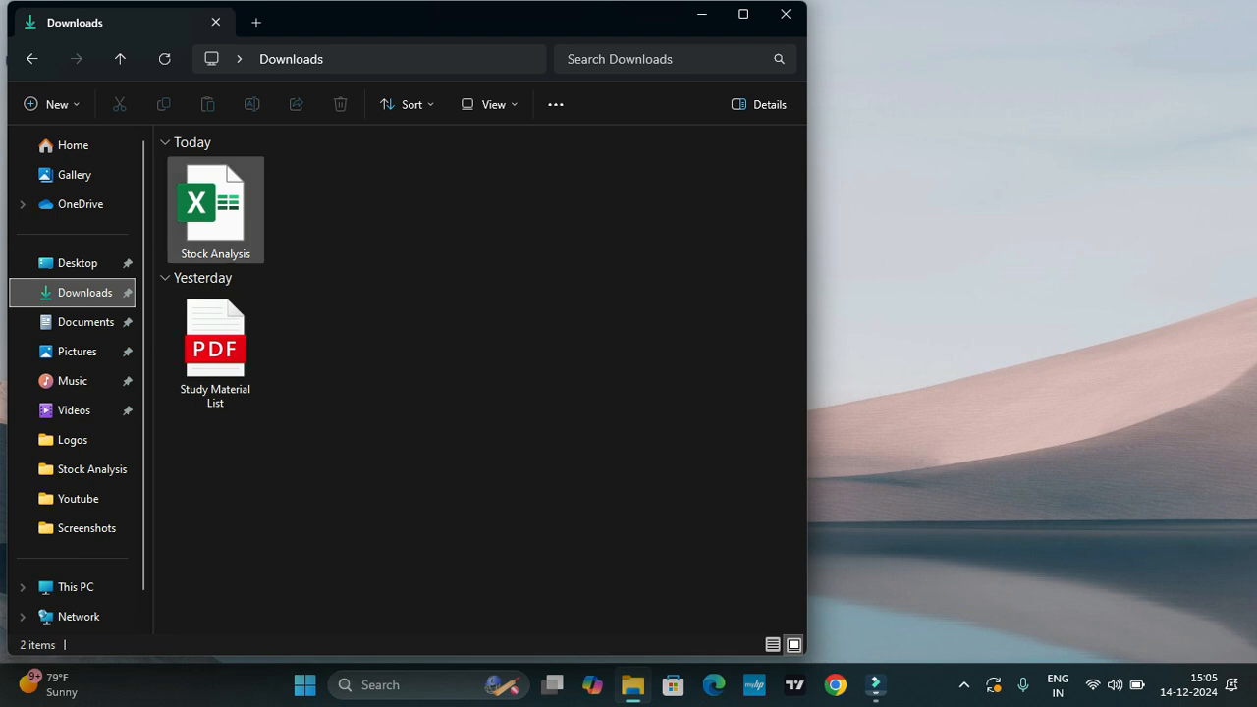
pyautogui.click(215, 209)
pyautogui.press('Return')
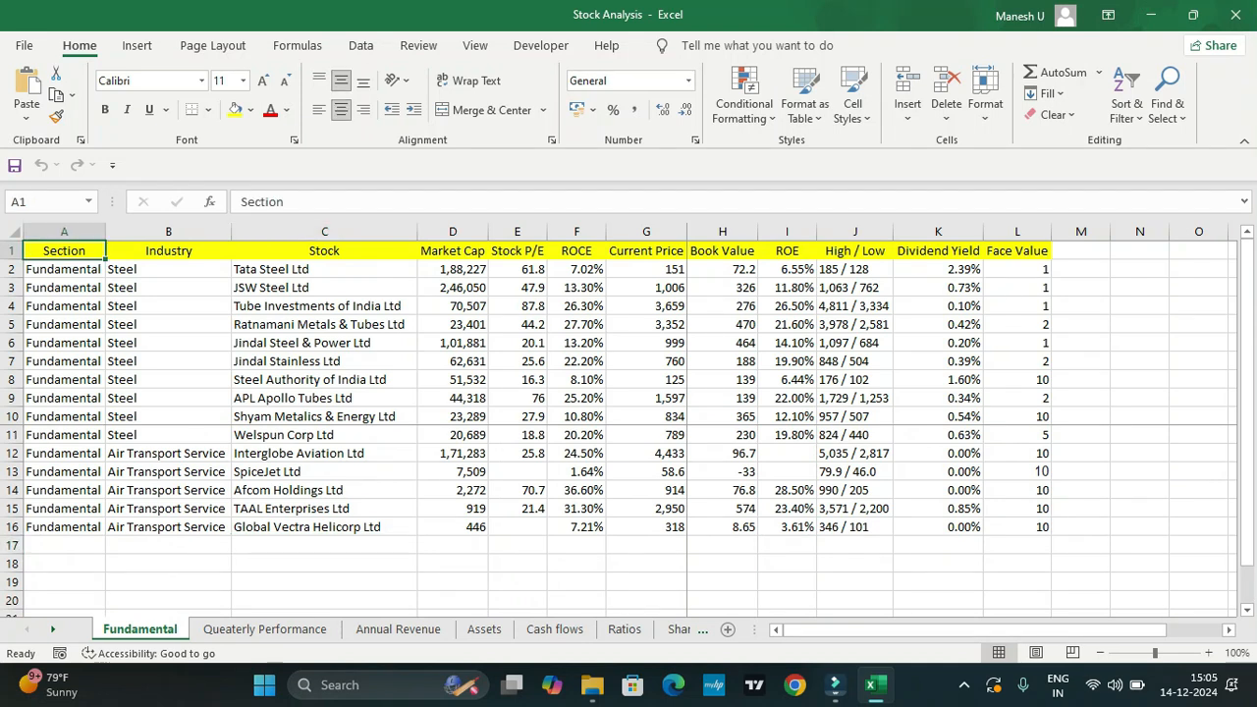
# Step: Examine the column headers and the Tata Steel Ltd row on the Fundamental sheet
pyautogui.moveTo(452, 251); pyautogui.dragTo(1021, 252)
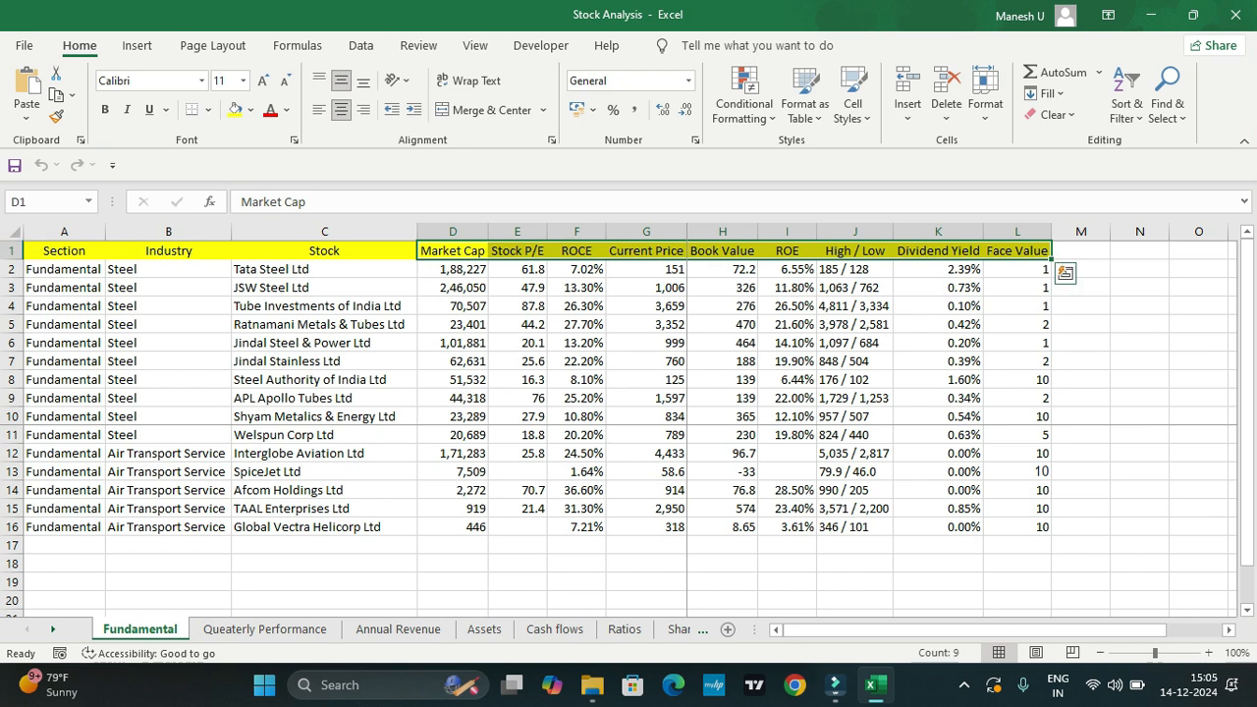
pyautogui.click(324, 250)
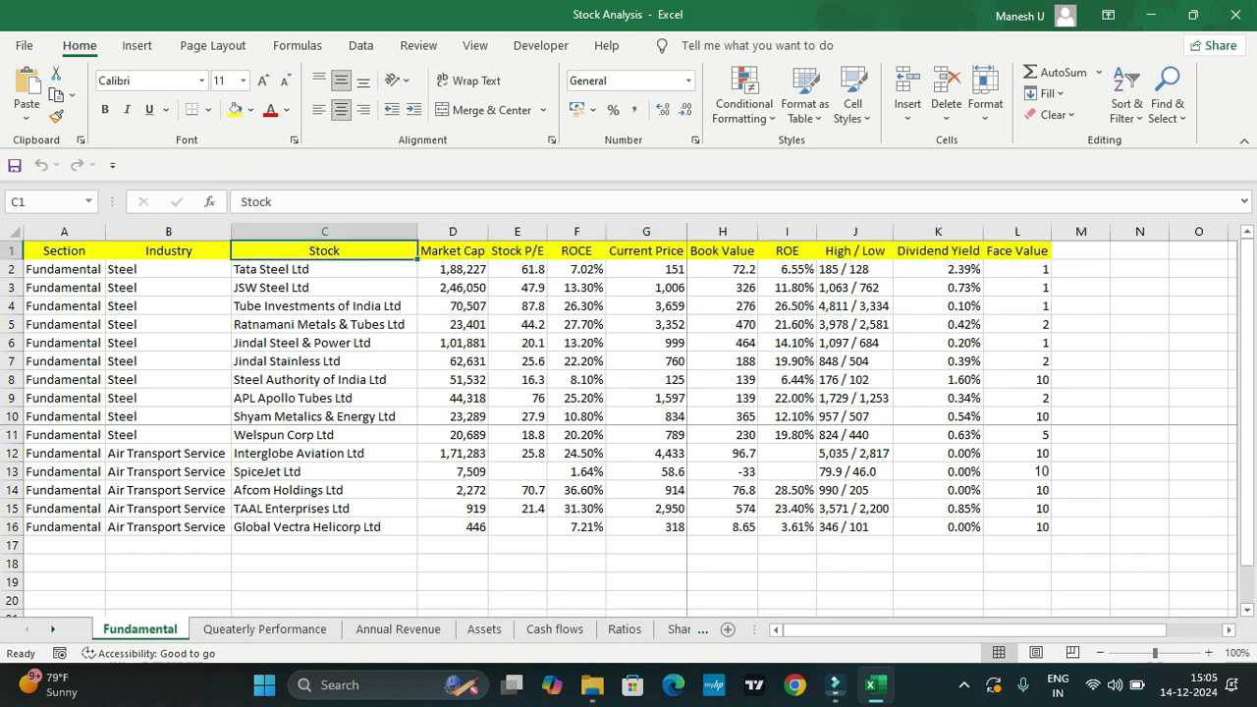
pyautogui.click(168, 250)
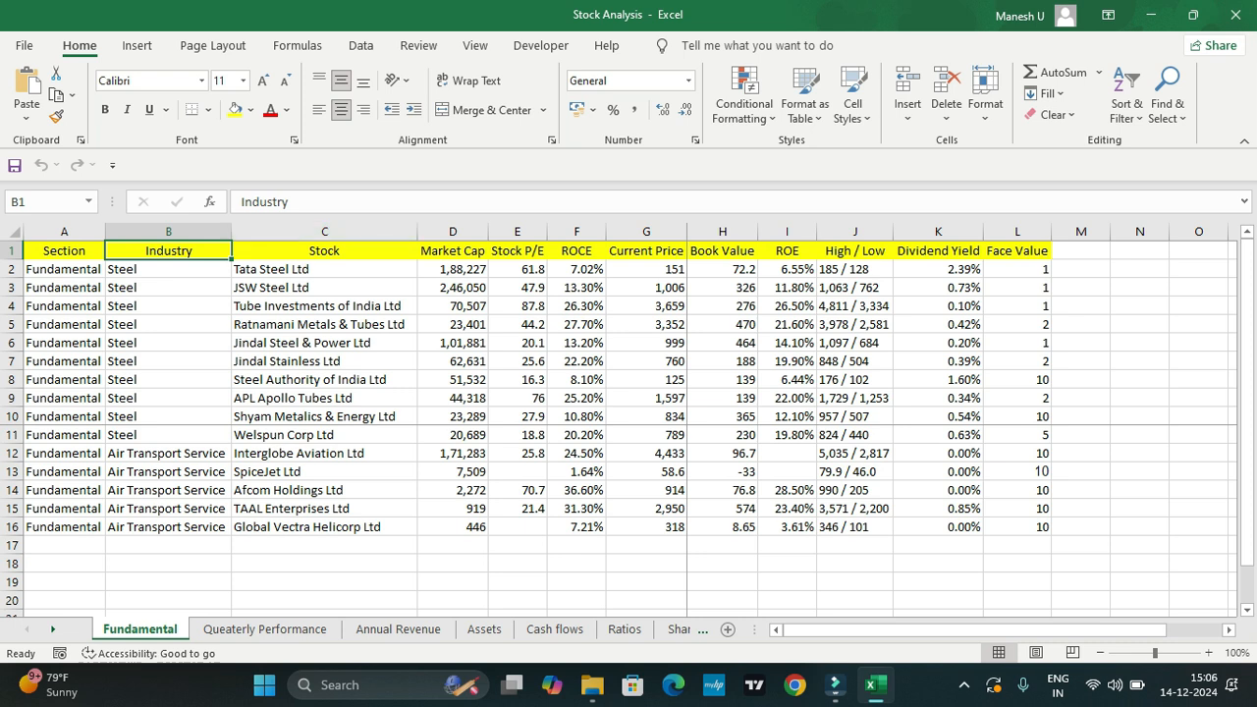
pyautogui.click(324, 269)
pyautogui.click(453, 269)
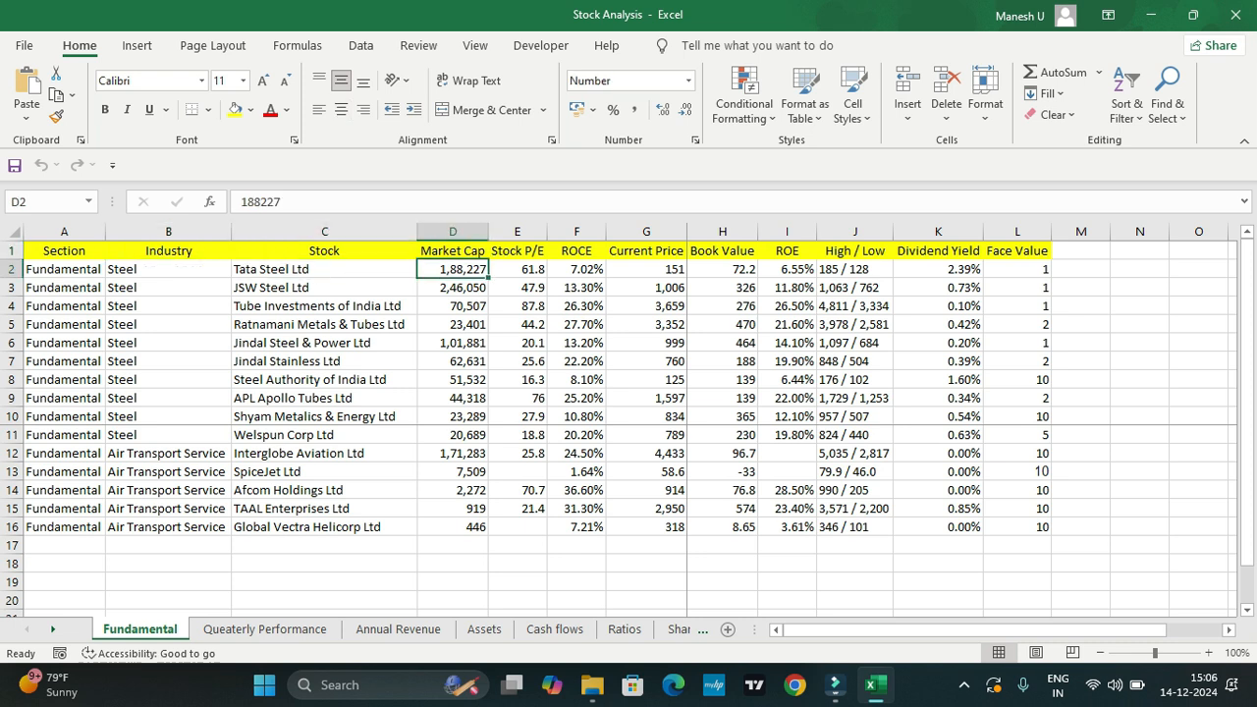
# Step: Review the quarterly figures per stock on the Queaterly Performance sheet from its first rows
pyautogui.click(265, 629)
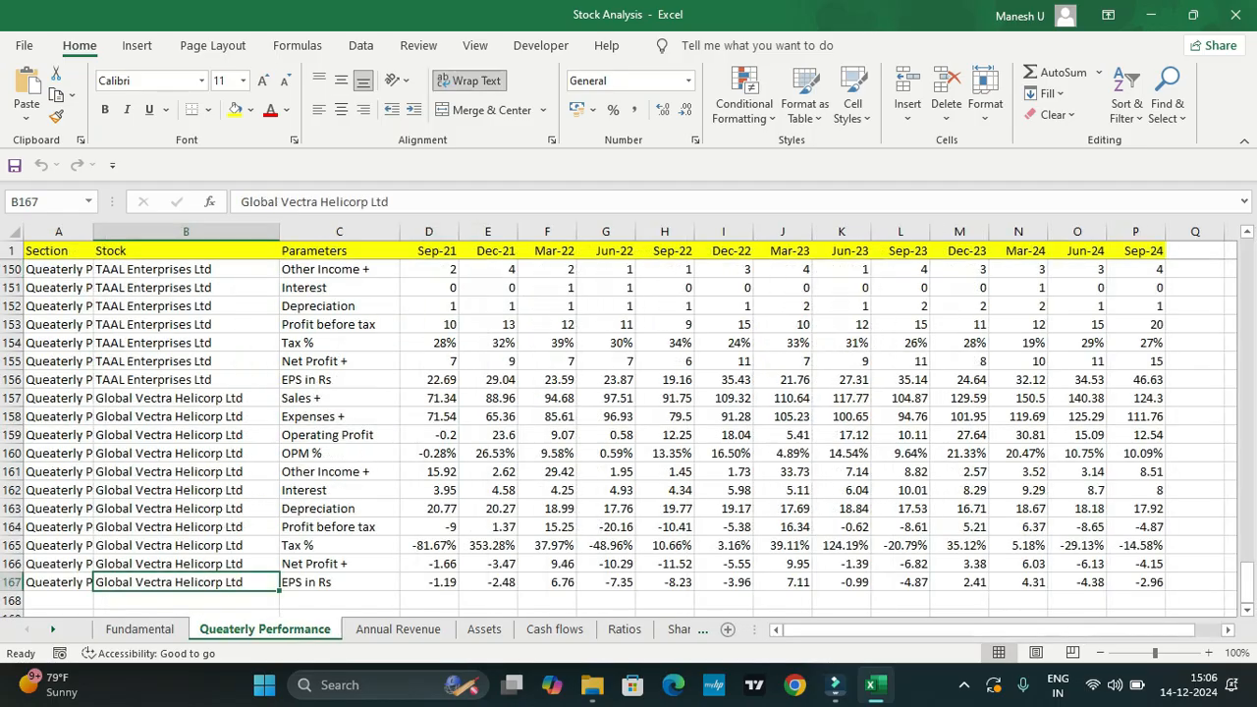
pyautogui.scroll(20, 618, 432)
pyautogui.scroll(20, 618, 437)
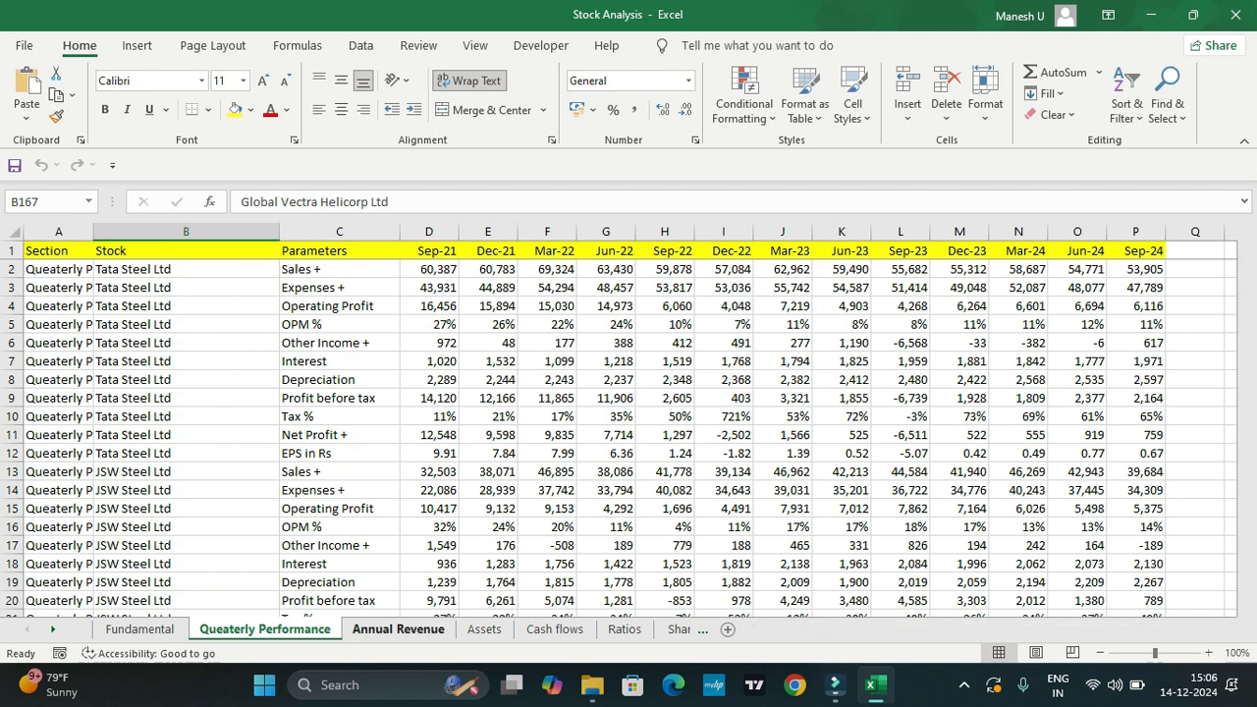
pyautogui.click(398, 629)
pyautogui.click(265, 629)
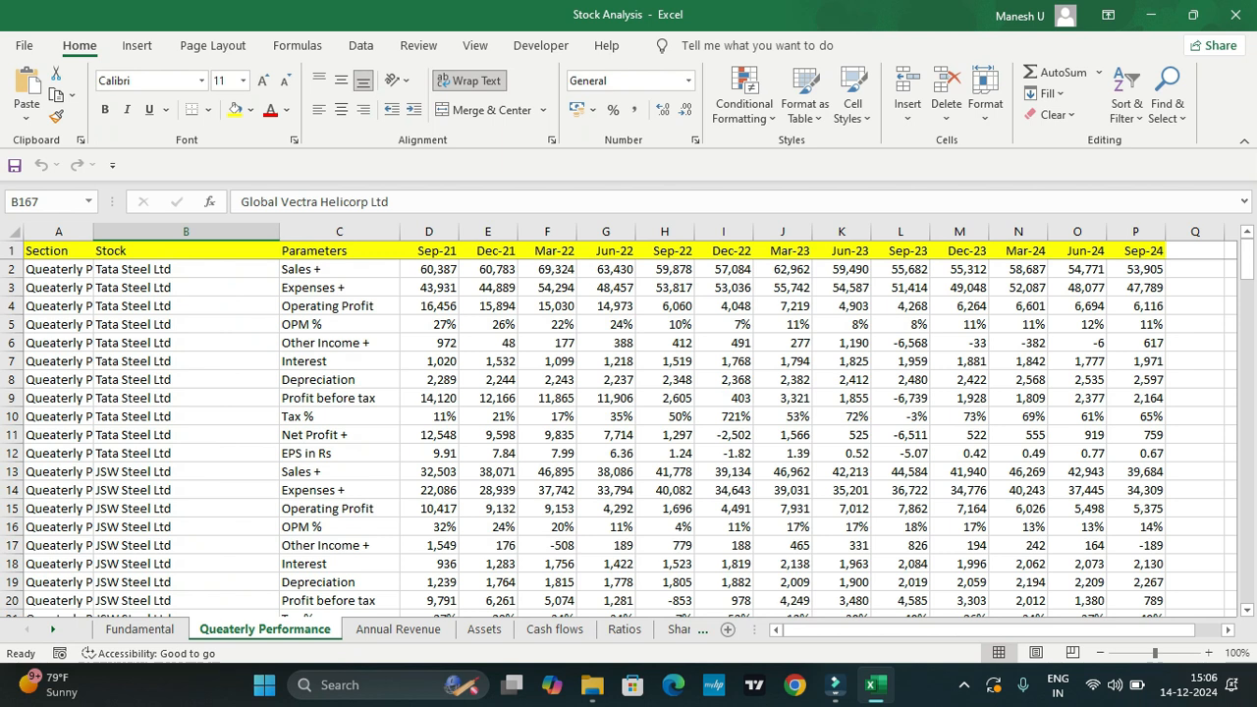
# Step: Look through the yearly figures on the Annual Revenue and Assets sheets
pyautogui.hotkey('ctrl', 'pagedown')
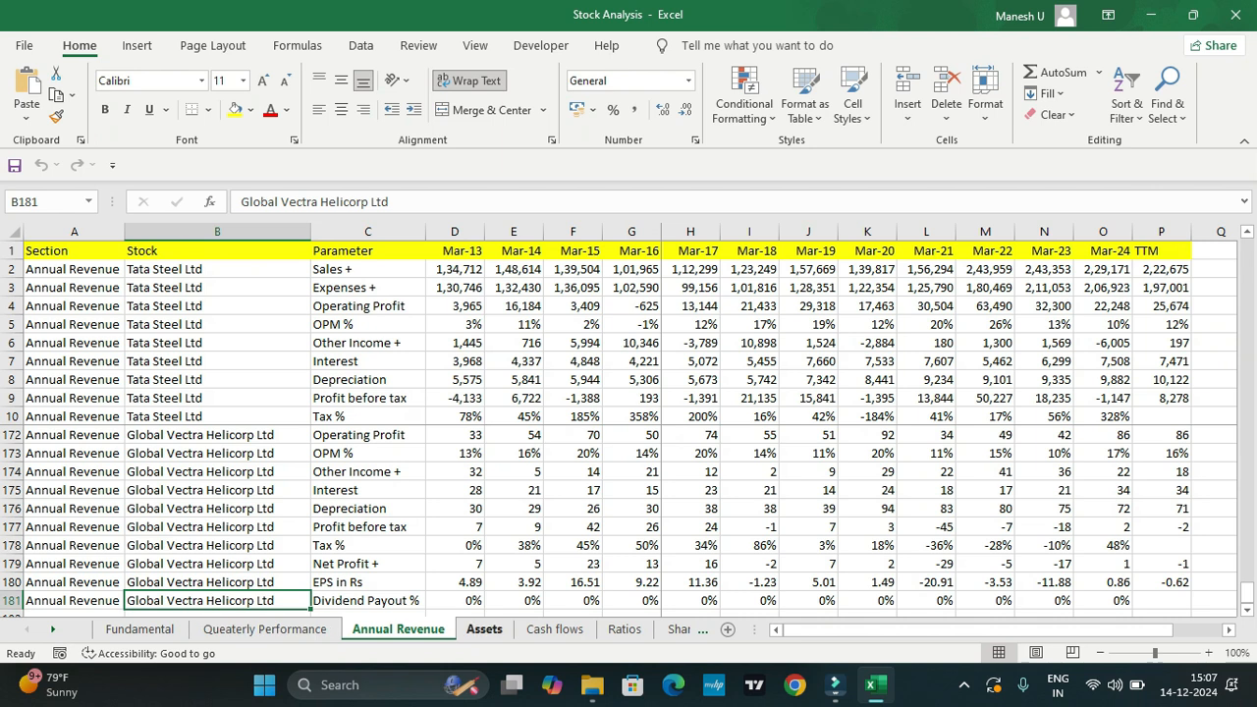
pyautogui.click(484, 628)
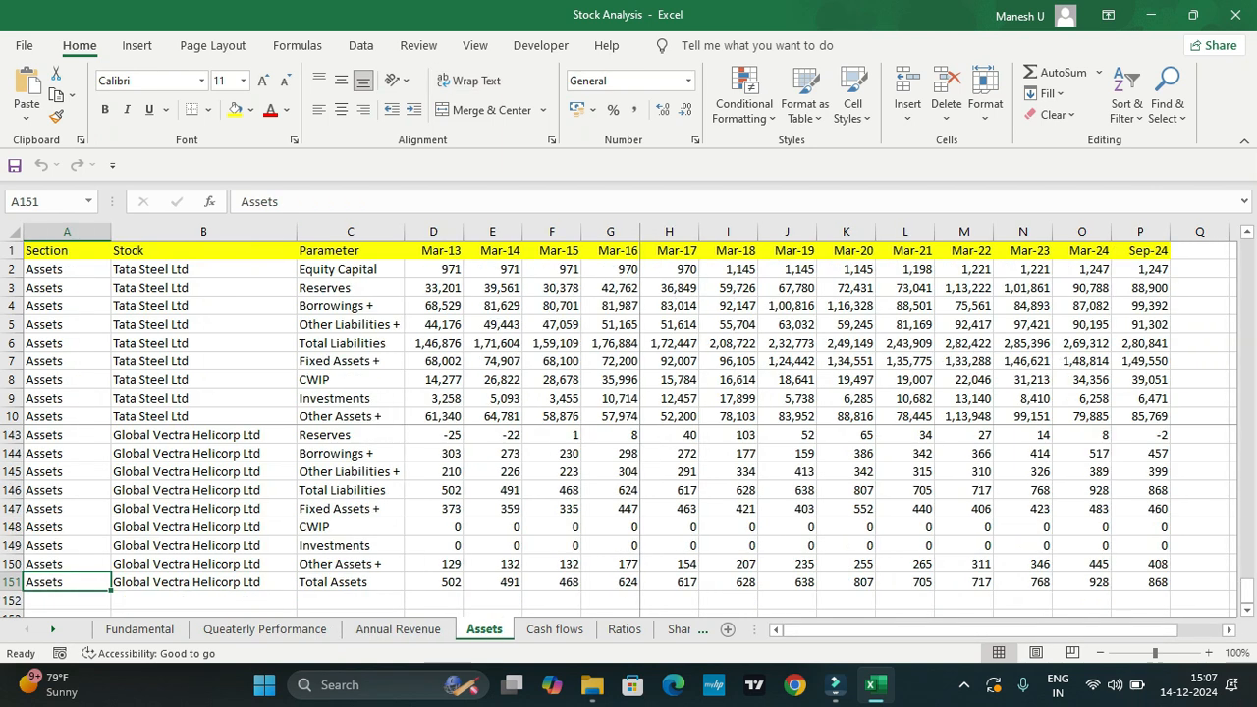
pyautogui.scroll(1, 628, 511)
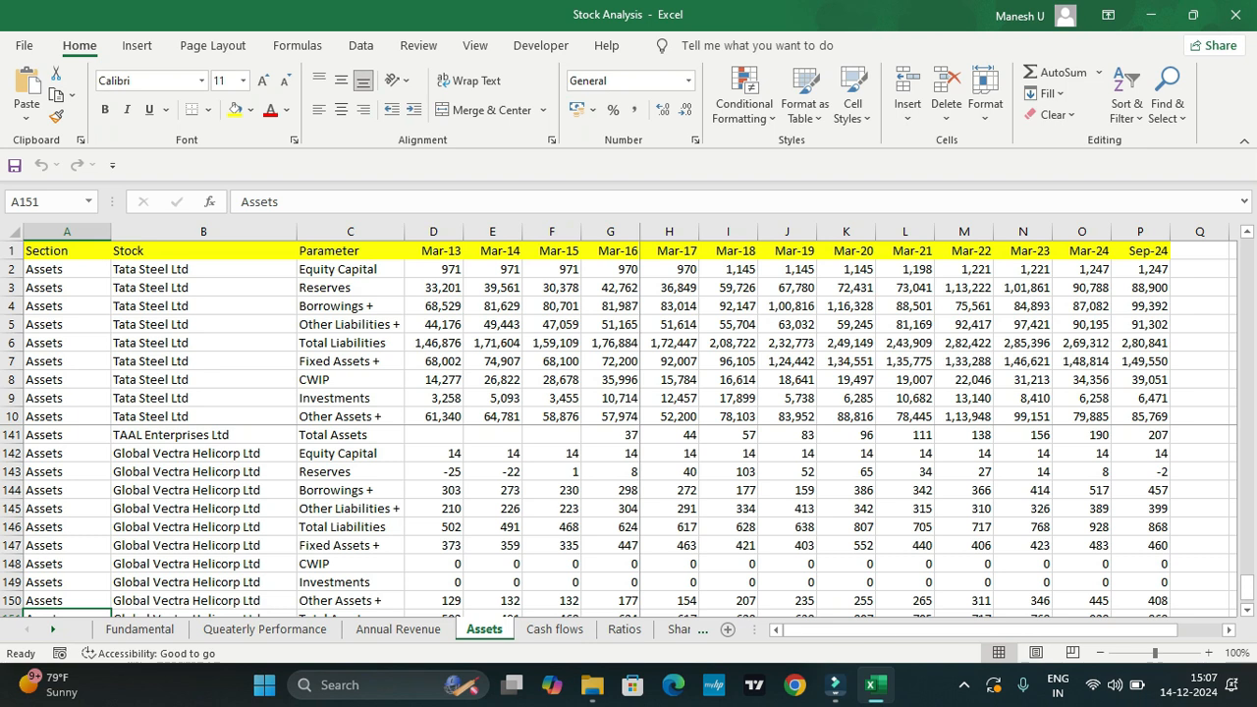
# Step: Inspect the Cash flows sheet and the Ratios sheet, including Tata Steel's ROCE % for Mar-14
pyautogui.click(554, 630)
pyautogui.scroll(3, 618, 520)
pyautogui.scroll(-2, 619, 521)
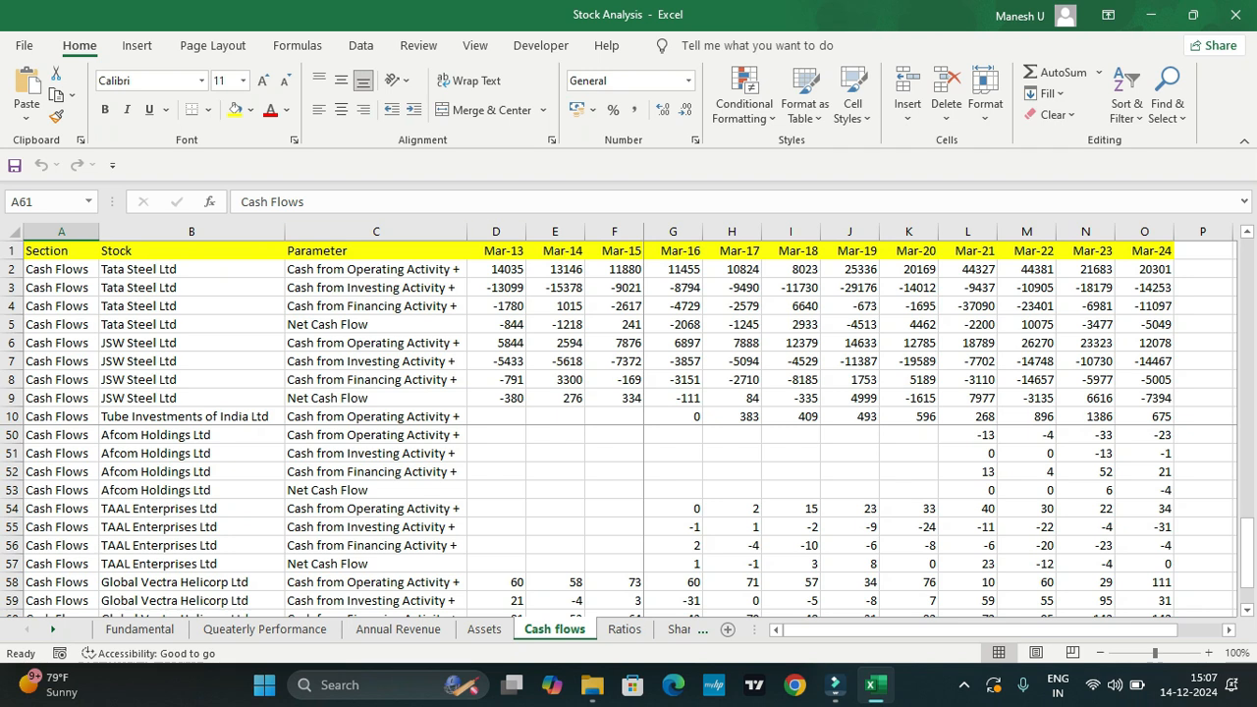
pyautogui.hotkey('ctrl', 'pagedown')
pyautogui.scroll(2, 628, 510)
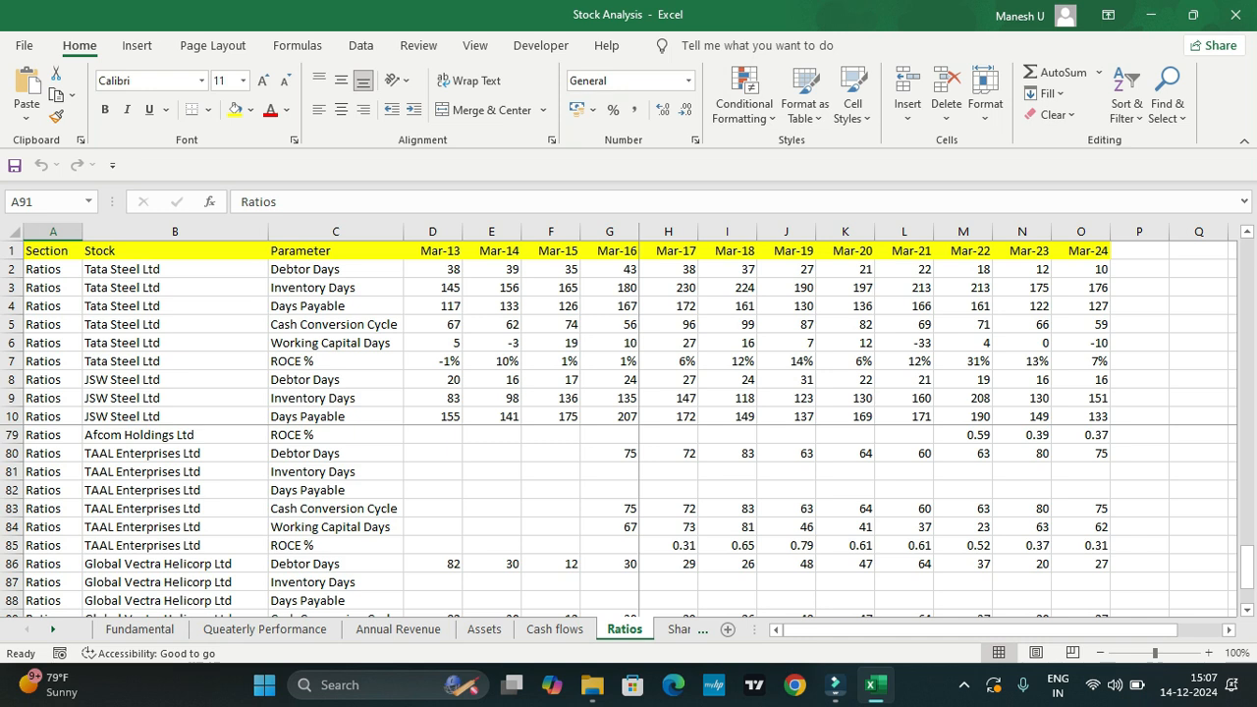
pyautogui.click(492, 361)
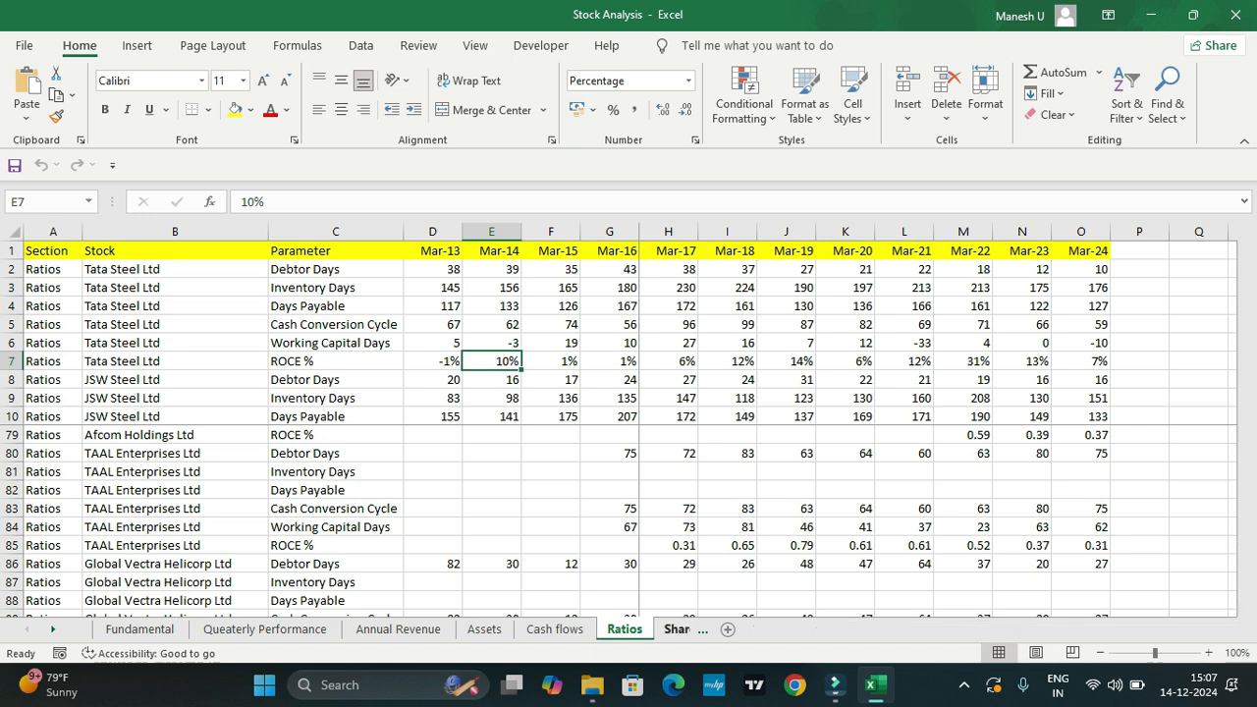
# Step: Examine the Shareholding Pattern sheet, checking the holder percentages and stock rows for Tata Steel and JSW Steel
pyautogui.click(677, 629)
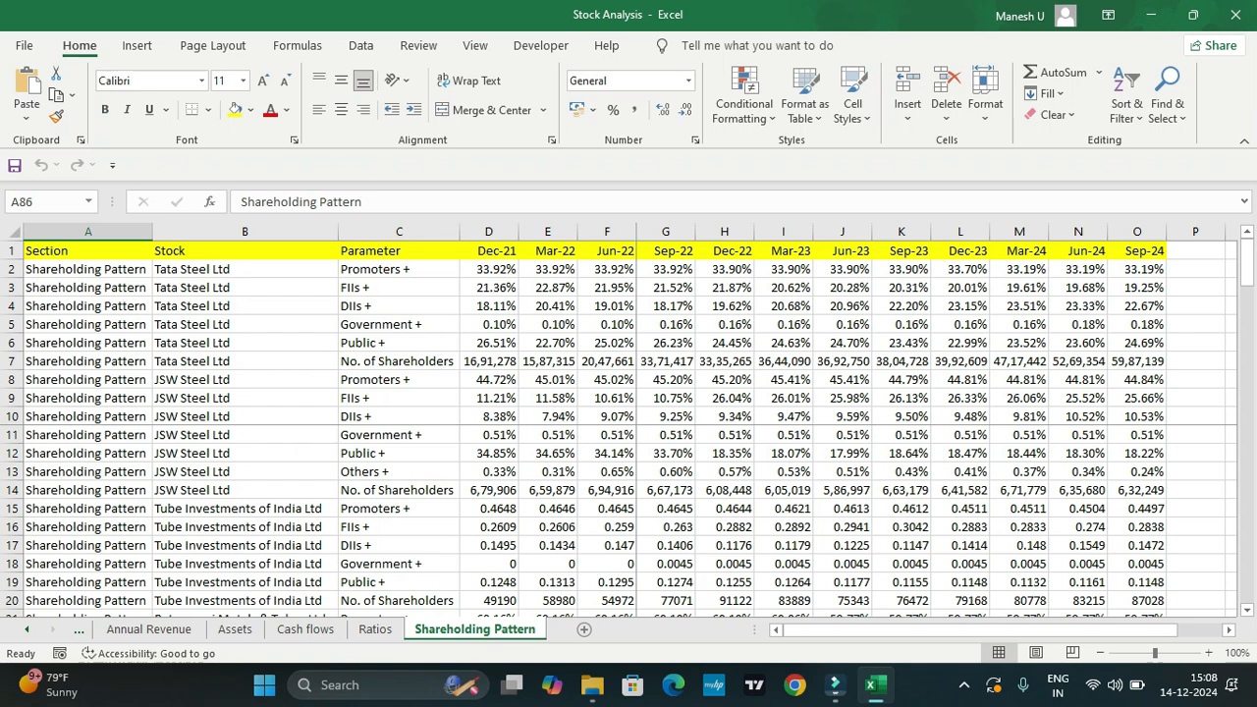
pyautogui.click(1019, 342)
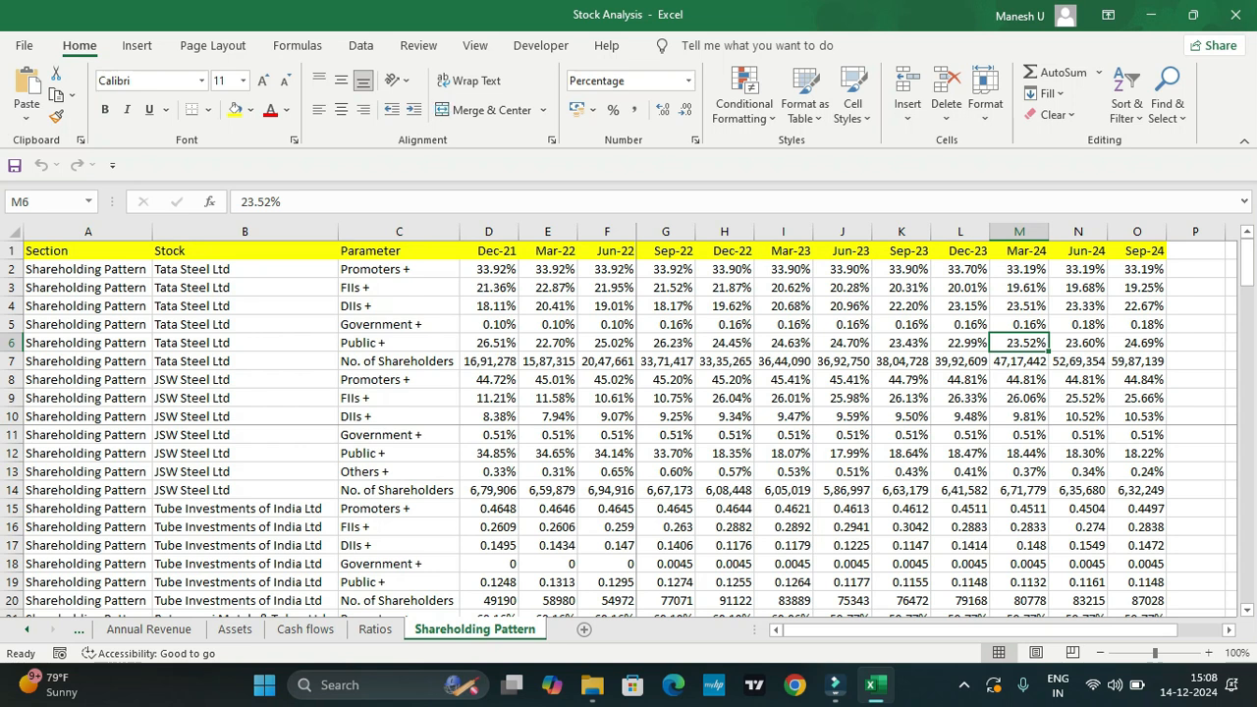
pyautogui.click(1137, 269)
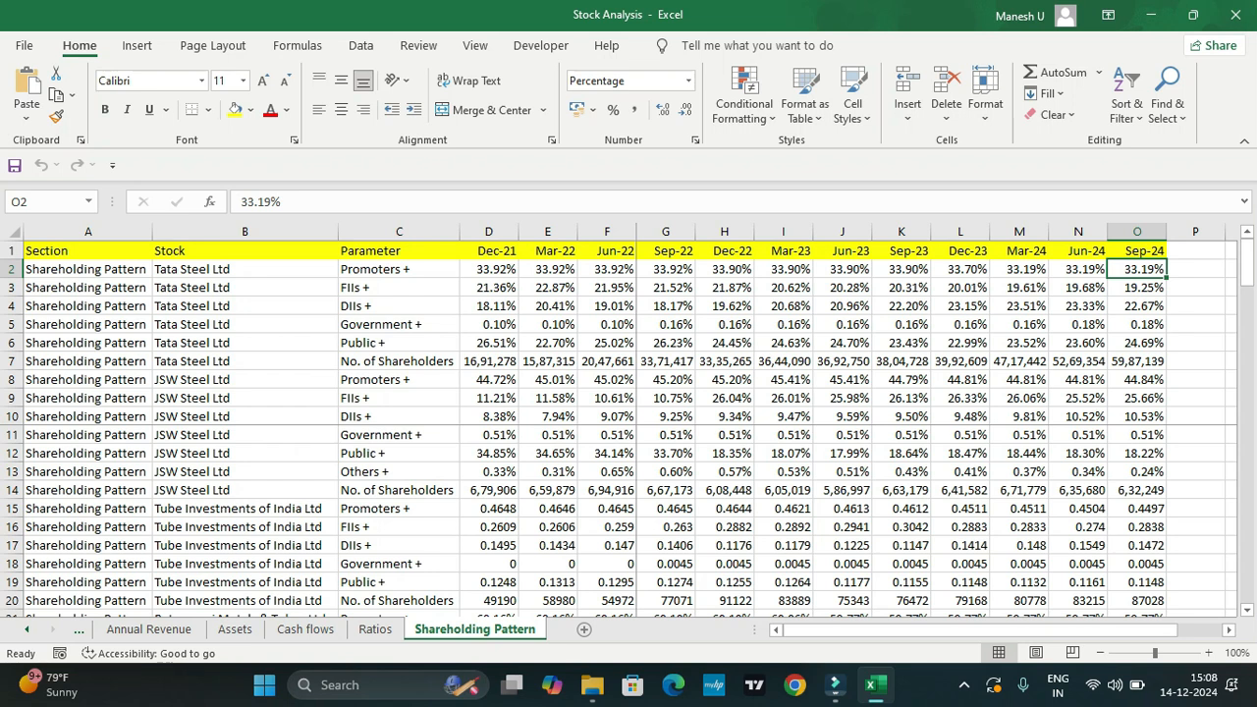
pyautogui.click(245, 361)
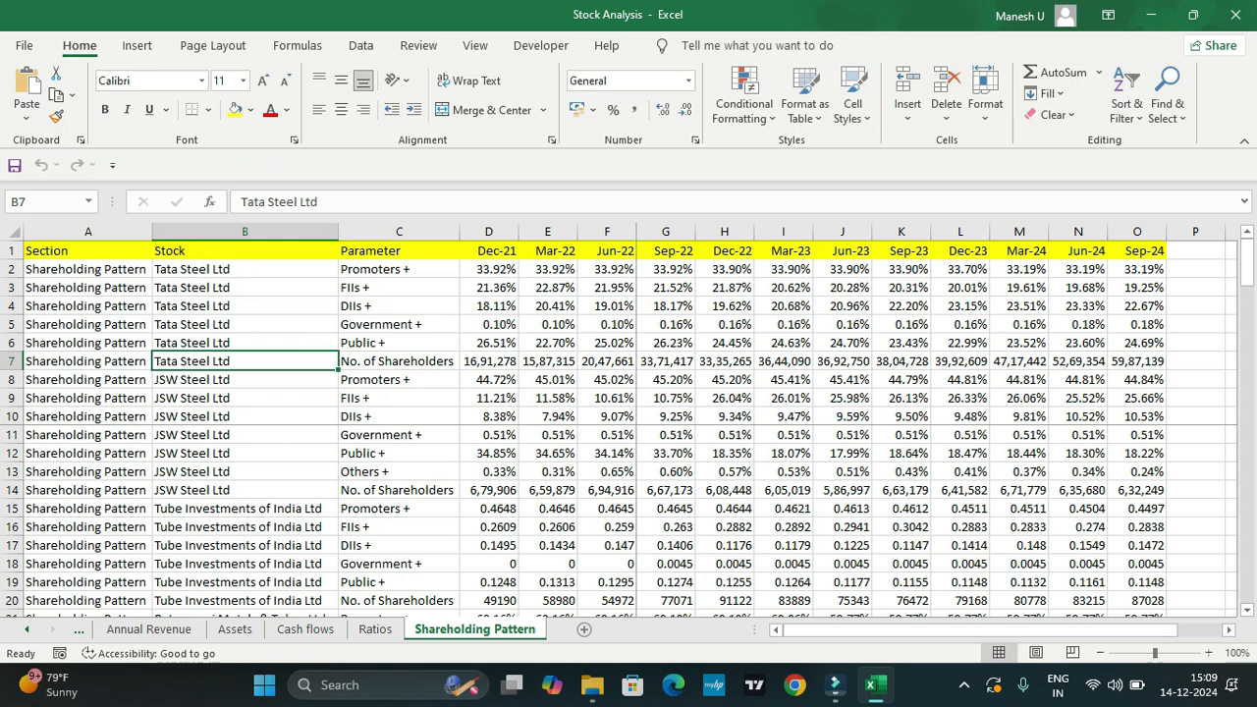
pyautogui.click(244, 417)
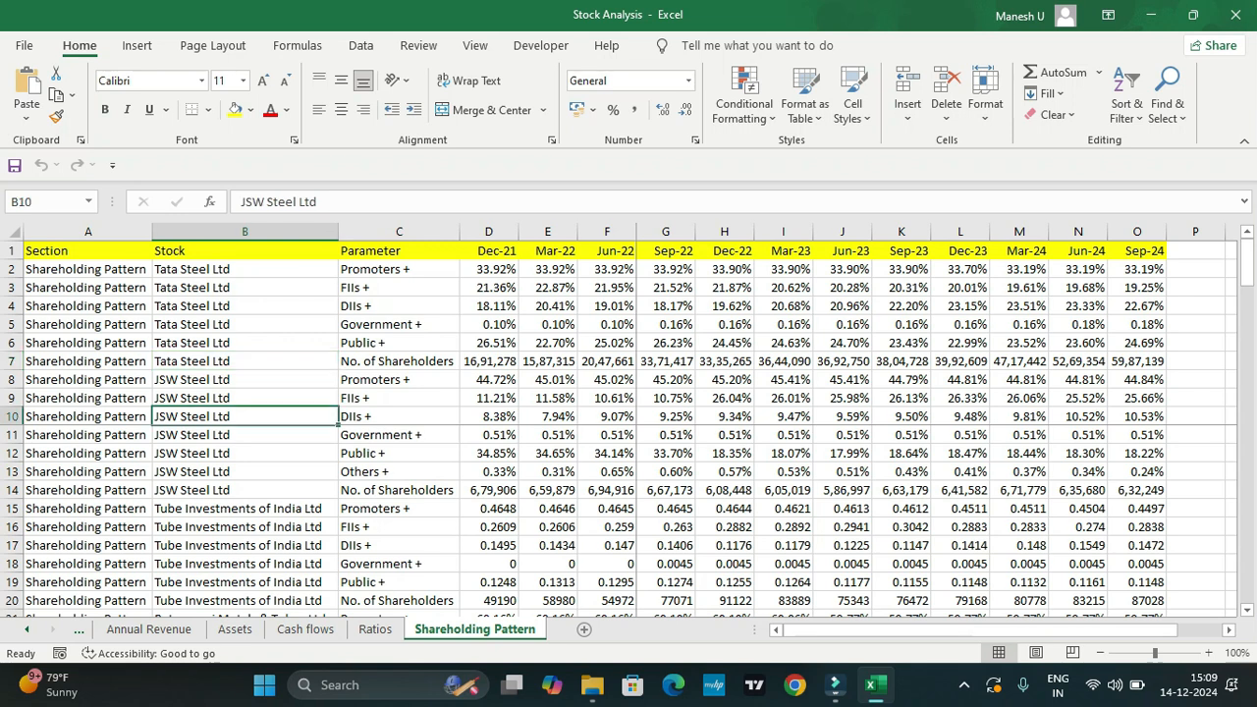
# Step: Launch Power BI Desktop and expand the Data pane of the blank report
pyautogui.press('super')
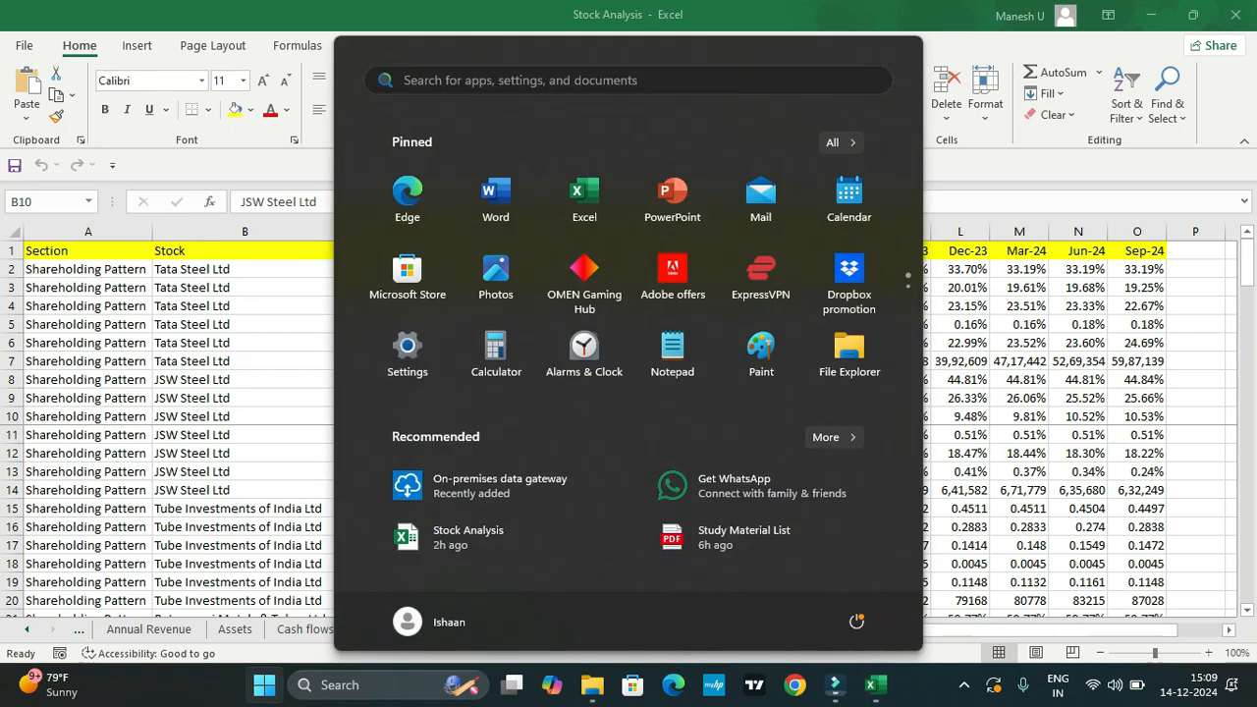
pyautogui.write('poert')
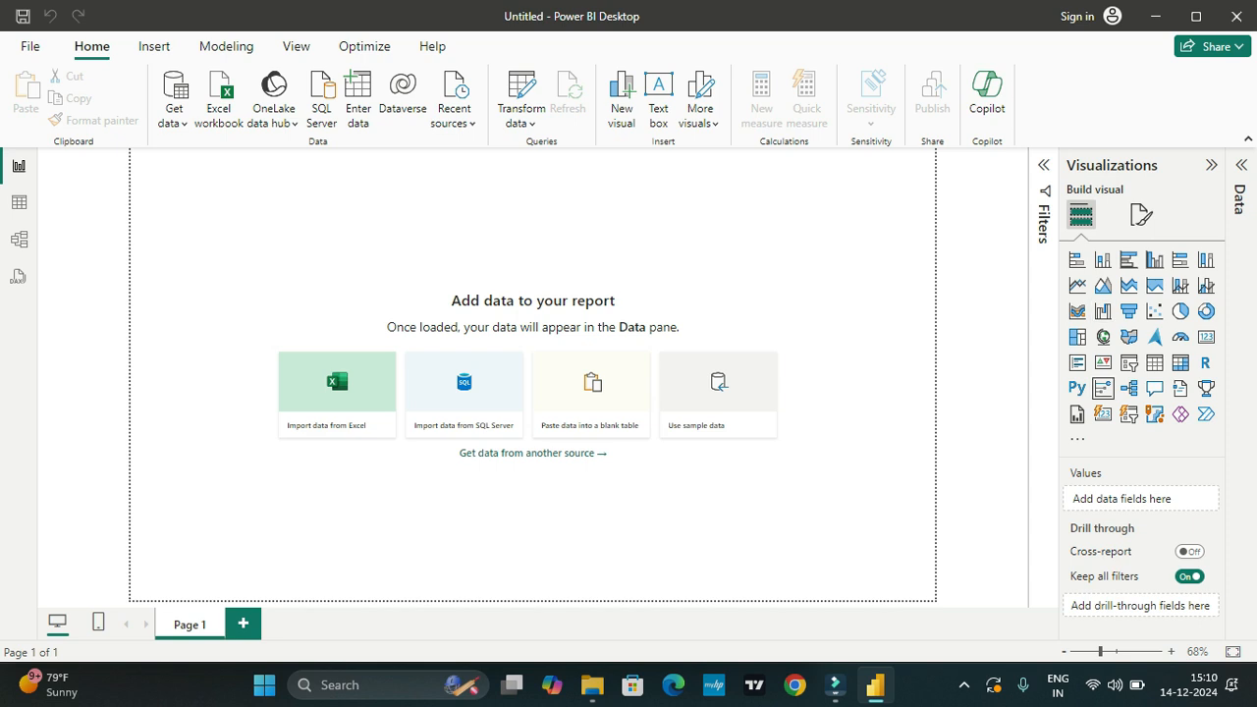
pyautogui.click(1239, 201)
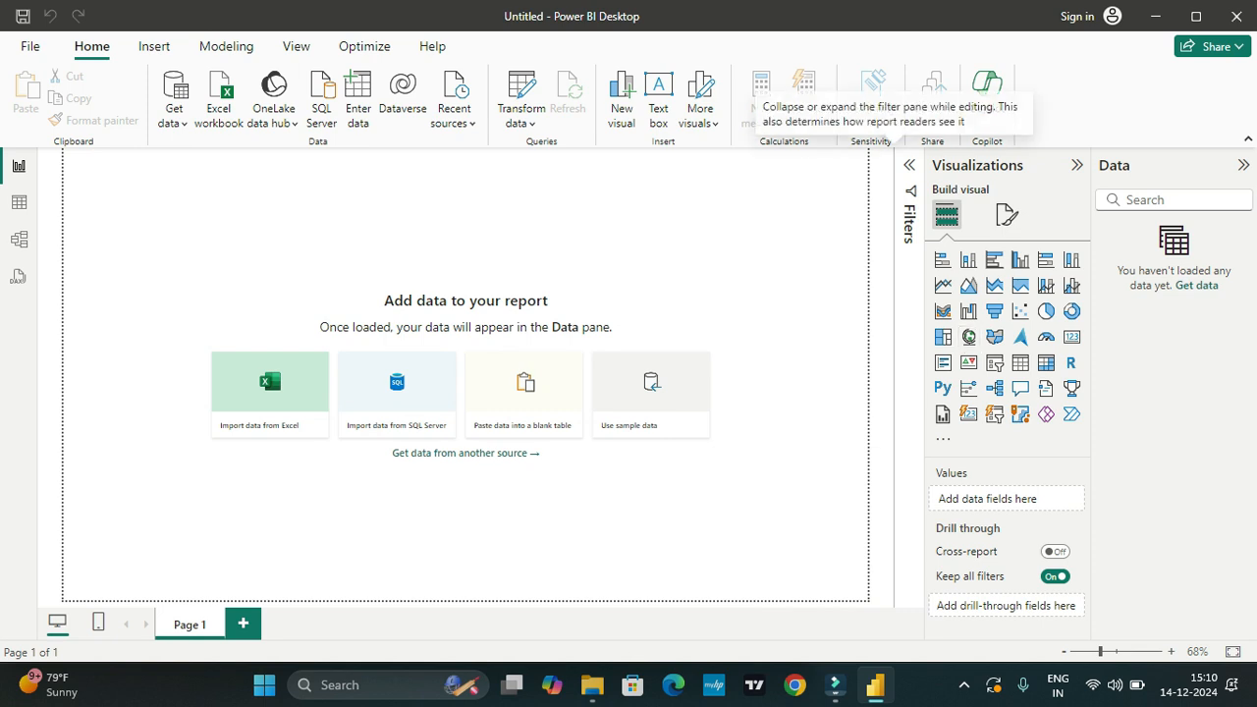
pyautogui.click(909, 165)
pyautogui.click(908, 165)
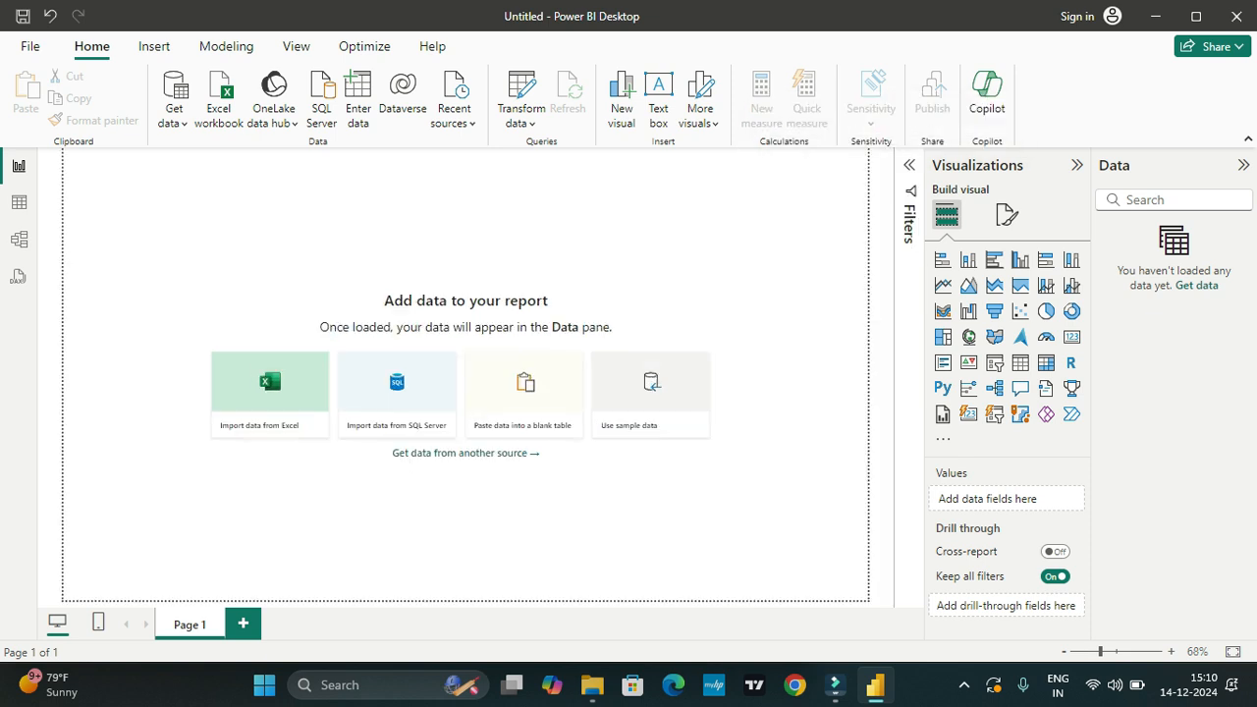
# Step: Look at the empty Table view and Model view, and return to the Report view
pyautogui.click(19, 202)
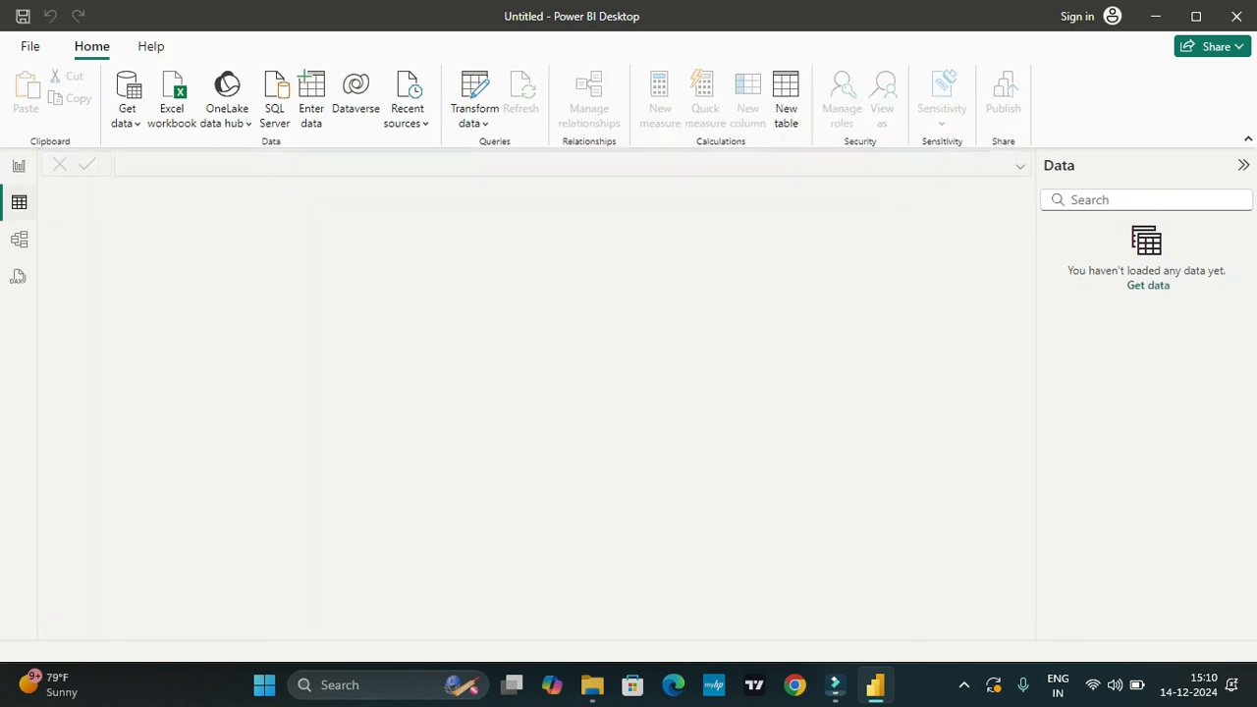
pyautogui.click(18, 239)
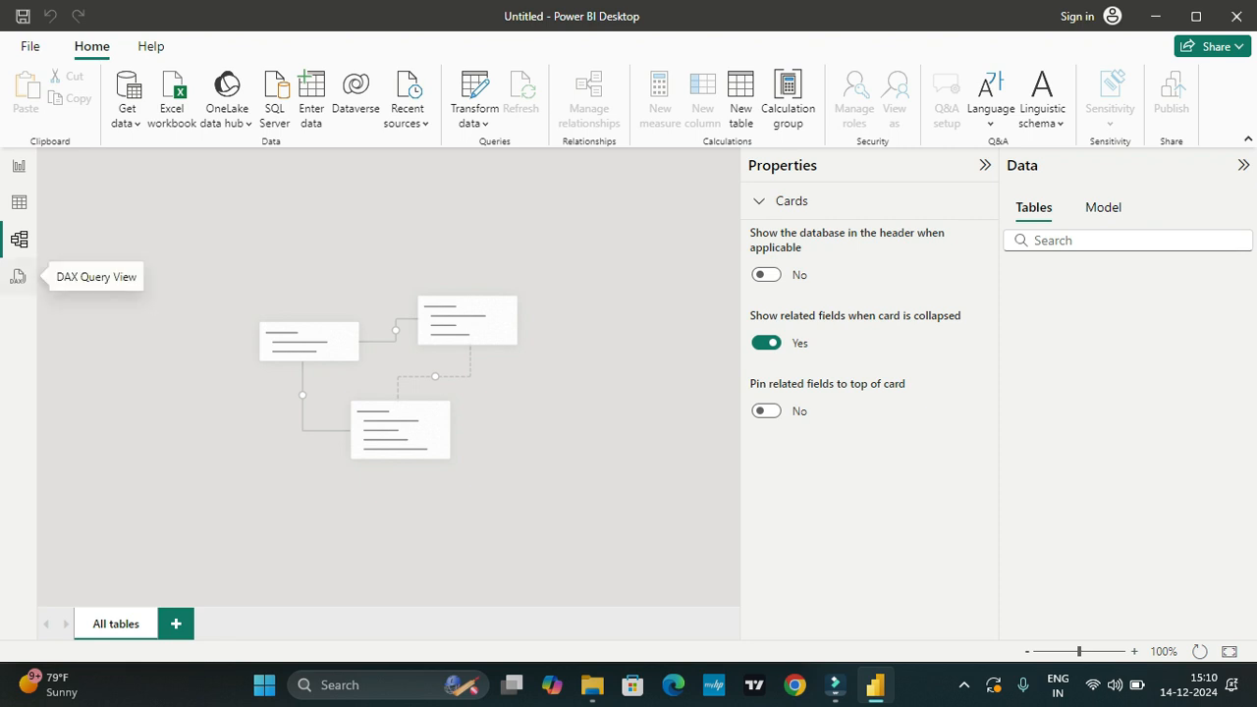
pyautogui.click(19, 166)
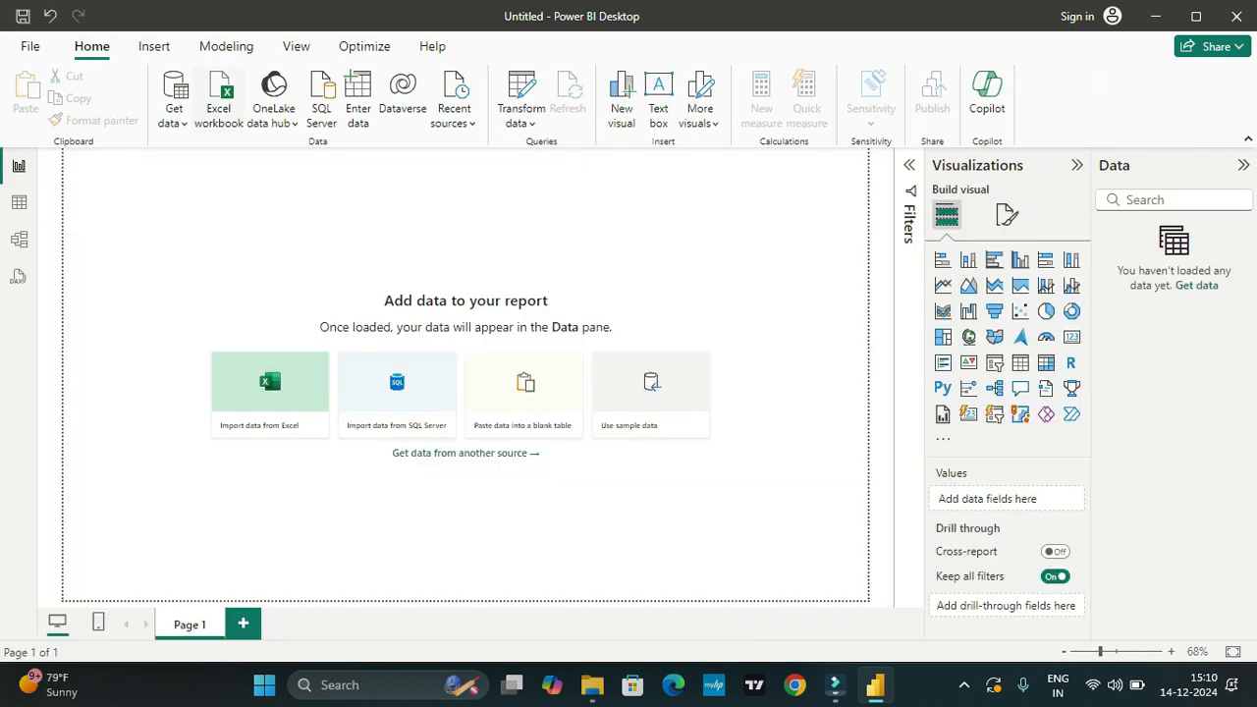
# Step: Connect to the Stock Analysis Excel workbook in Downloads as the report's data source
pyautogui.click(173, 108)
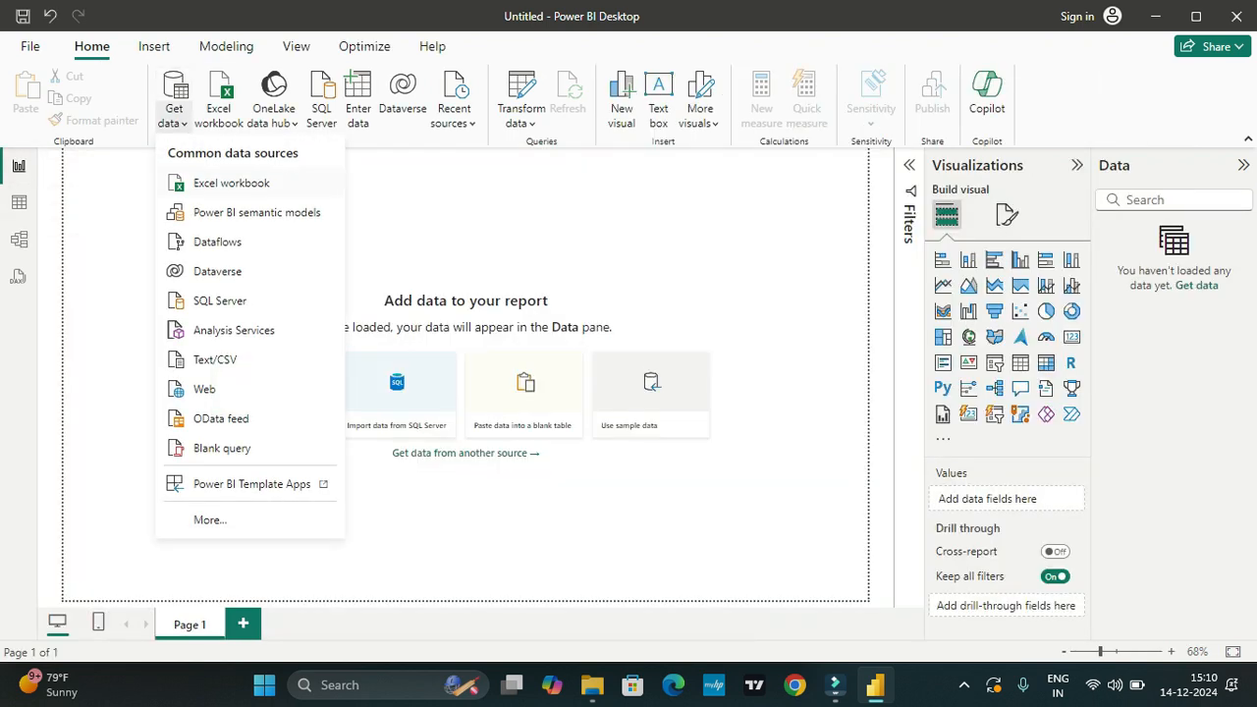
pyautogui.click(230, 183)
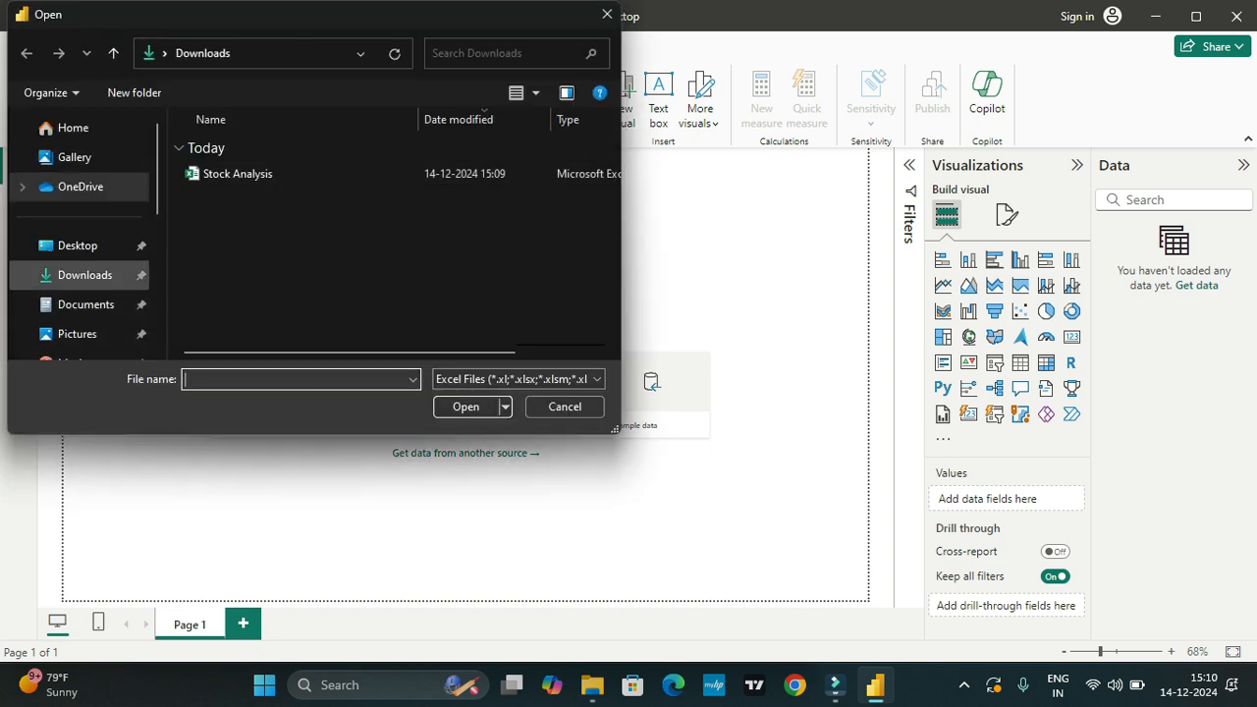
pyautogui.click(238, 174)
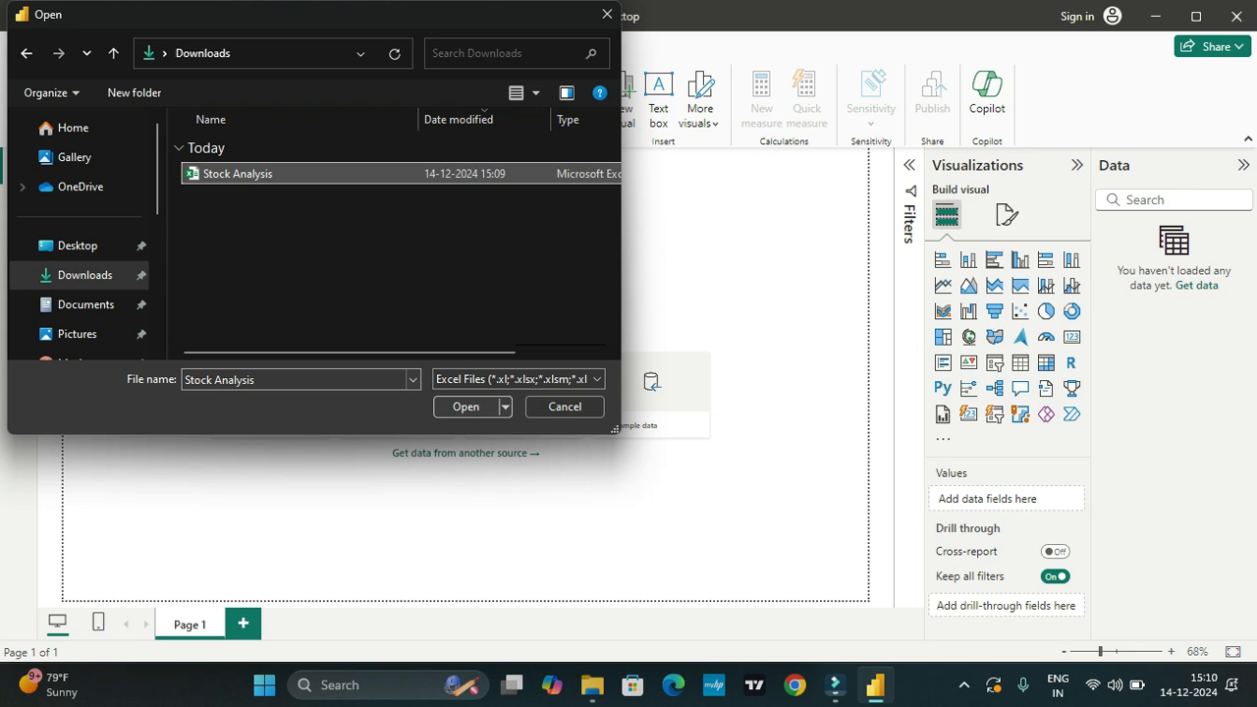
pyautogui.click(465, 406)
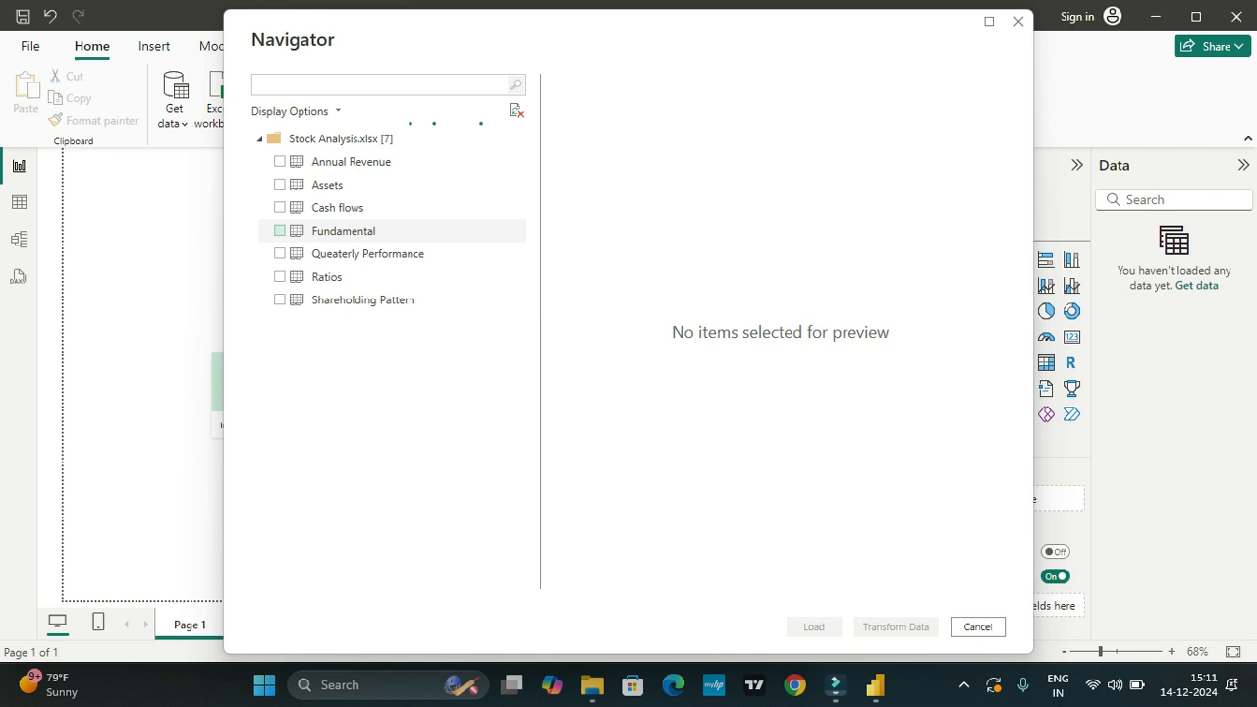
# Step: Select all seven sheets of the Stock Analysis workbook, from Annual Revenue to Shareholding Pattern, and open them in the Power Query Editor
pyautogui.click(280, 231)
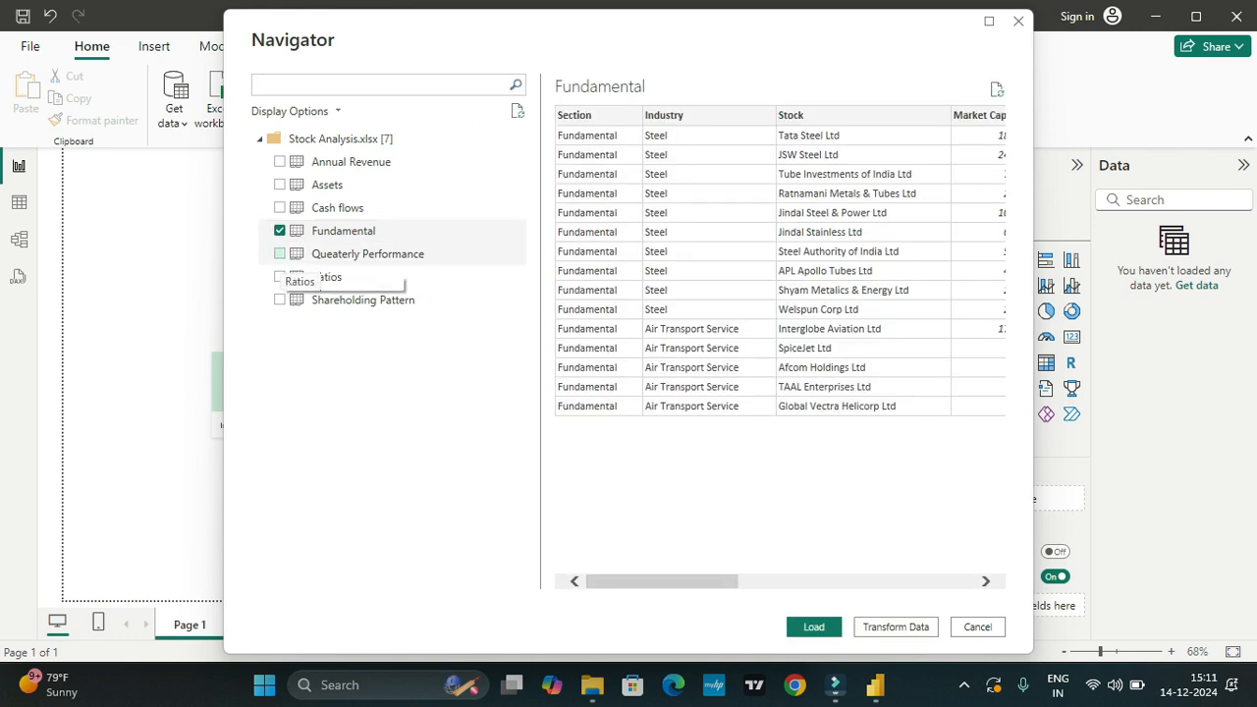
pyautogui.click(279, 254)
pyautogui.click(279, 161)
pyautogui.click(280, 185)
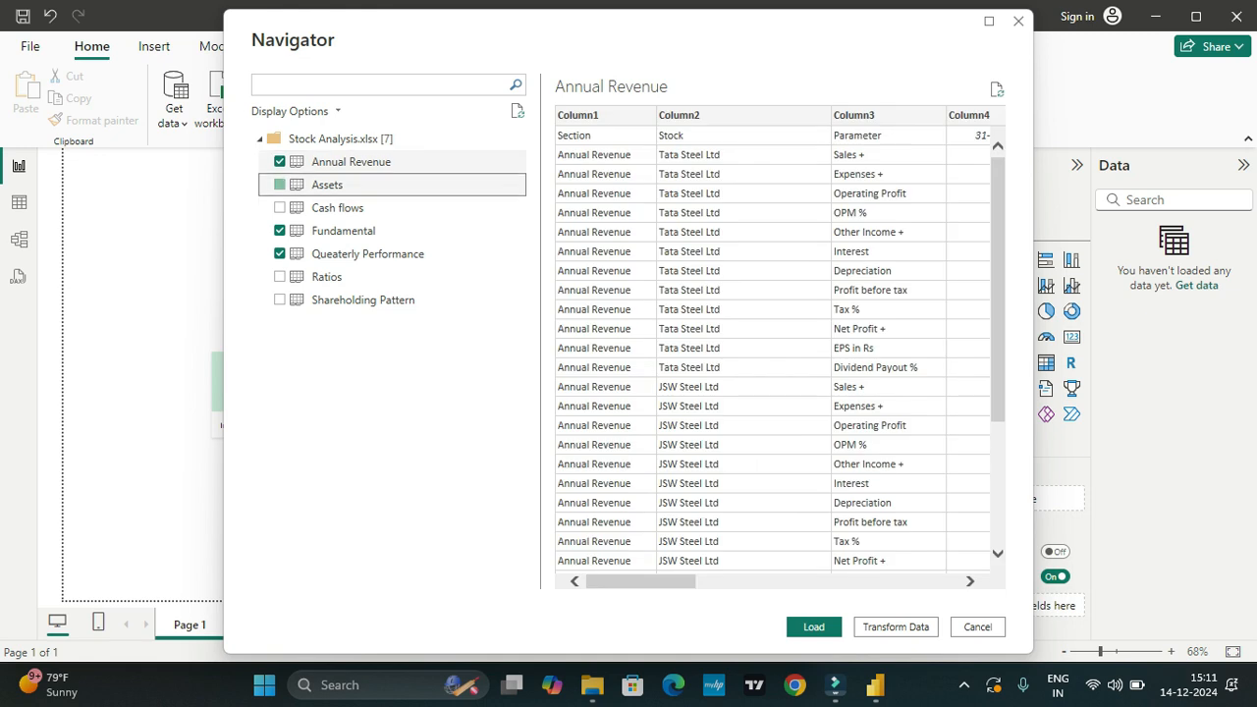
pyautogui.click(280, 208)
pyautogui.click(280, 277)
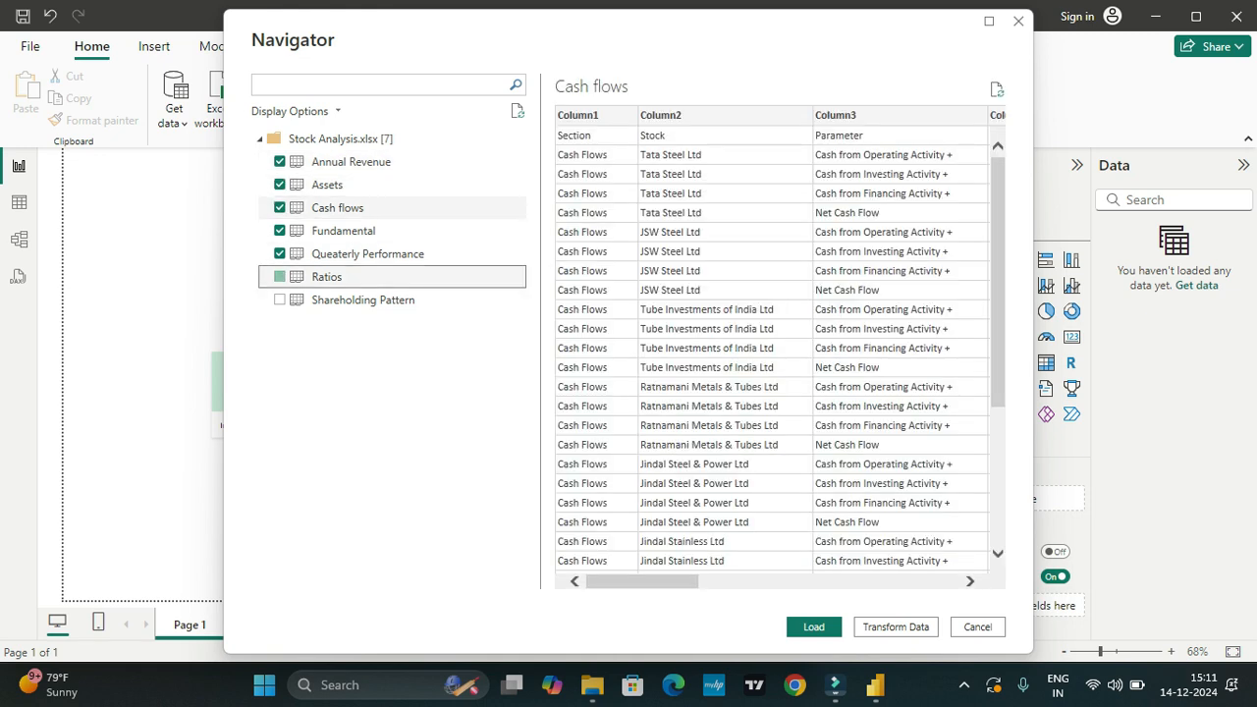
pyautogui.click(280, 300)
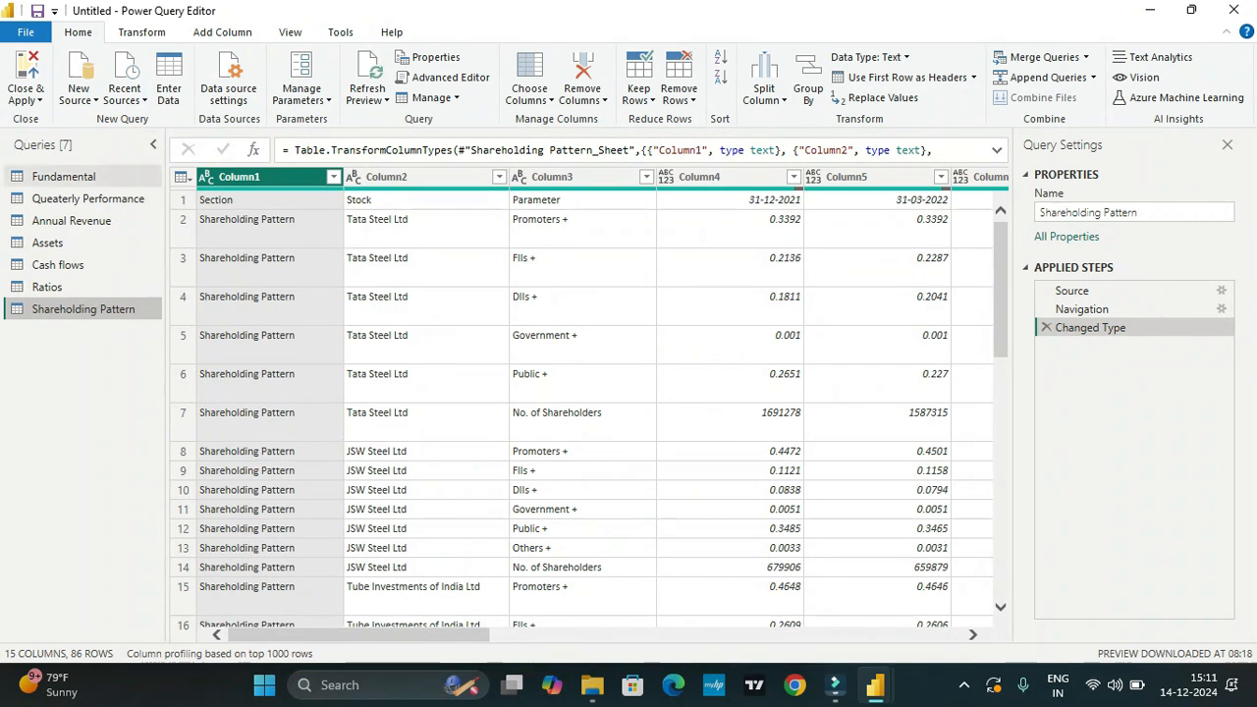
# Step: Check the Fundamental query's columns, and use the first row as headers in the Queaterly Performance query
pyautogui.click(87, 181)
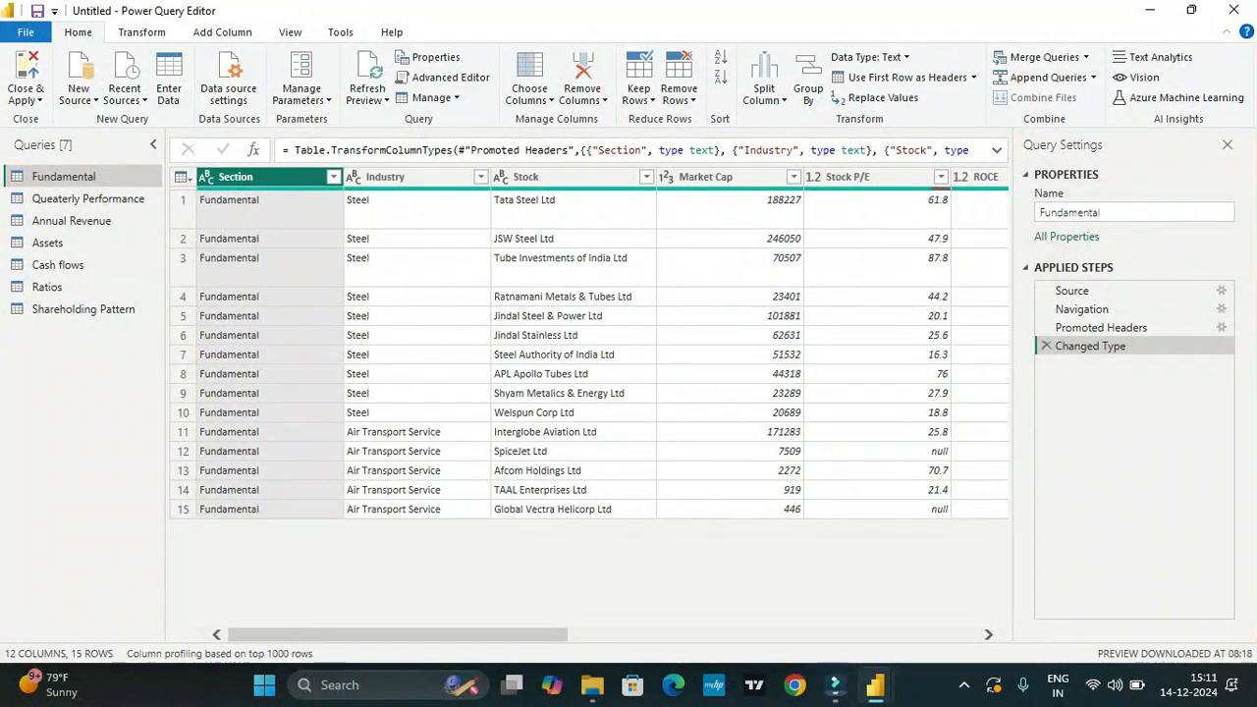
pyautogui.hscroll(10, 589, 353)
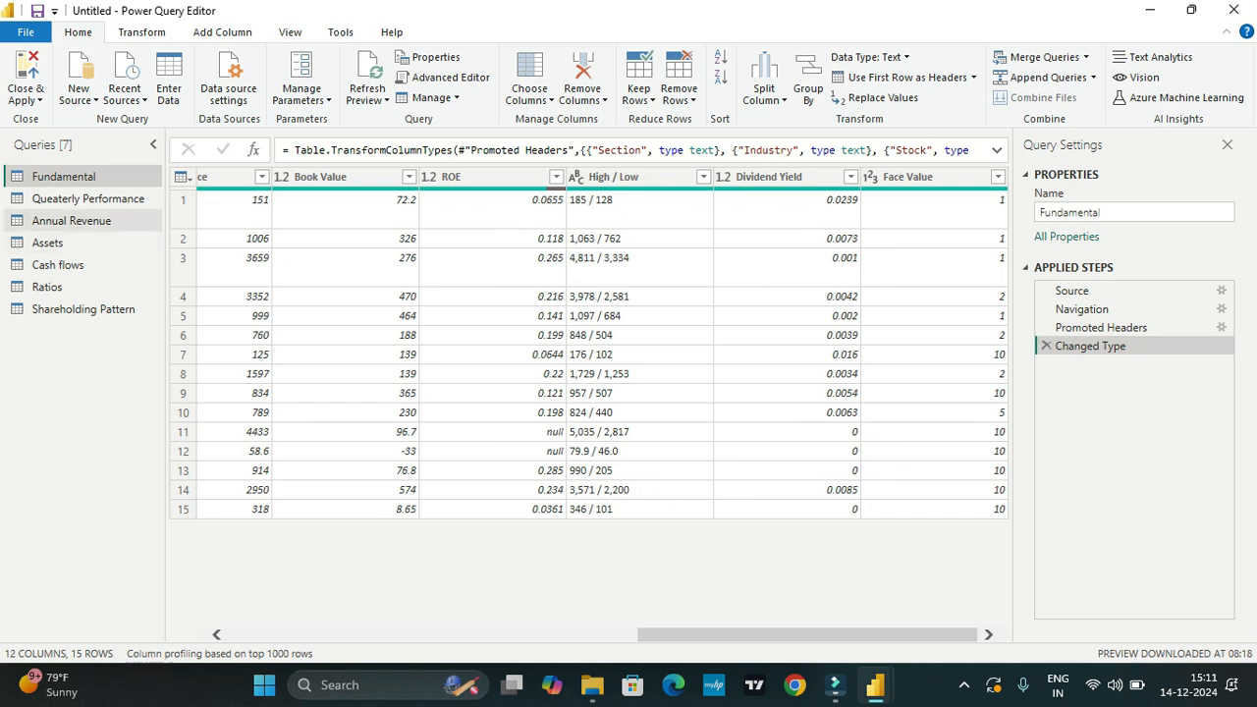
pyautogui.click(89, 199)
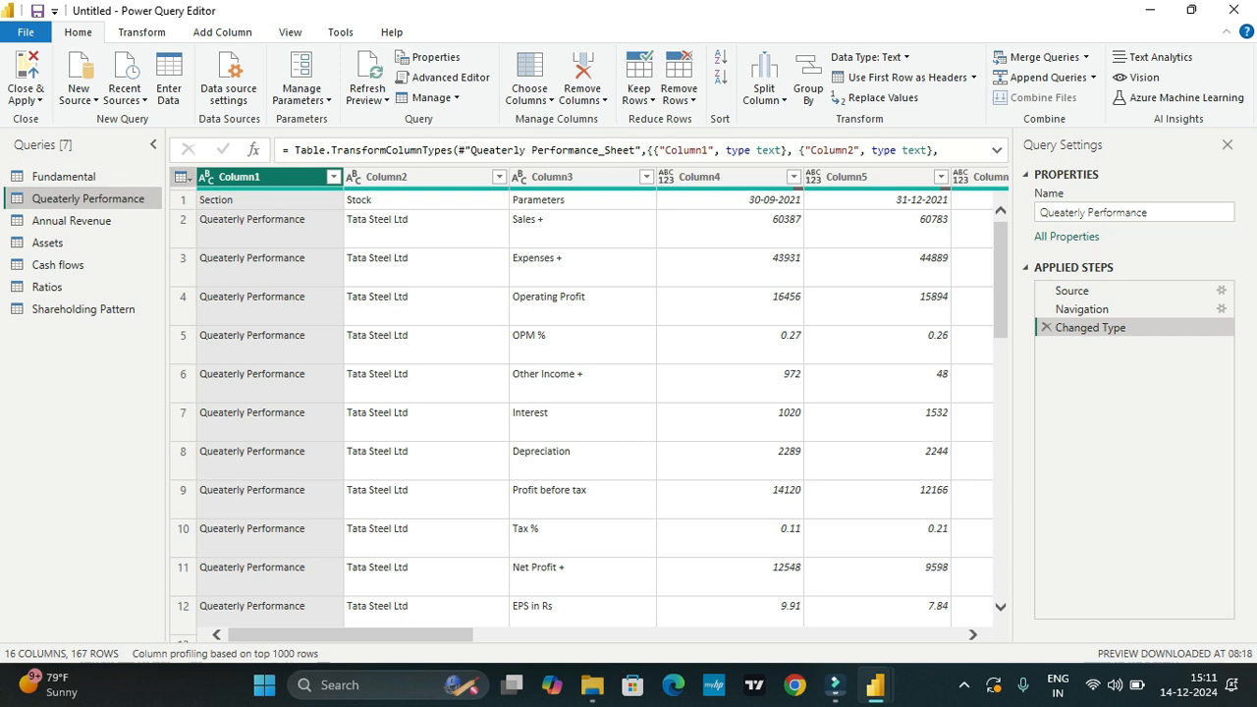
pyautogui.click(181, 177)
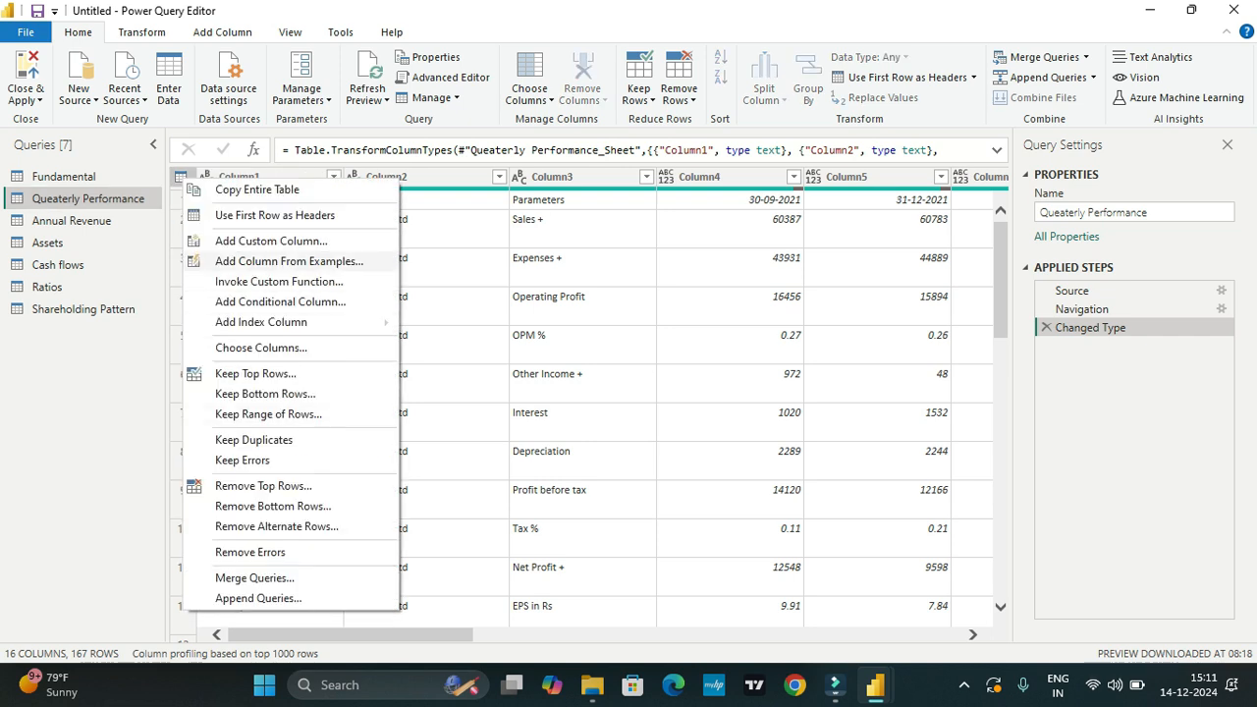
pyautogui.click(275, 215)
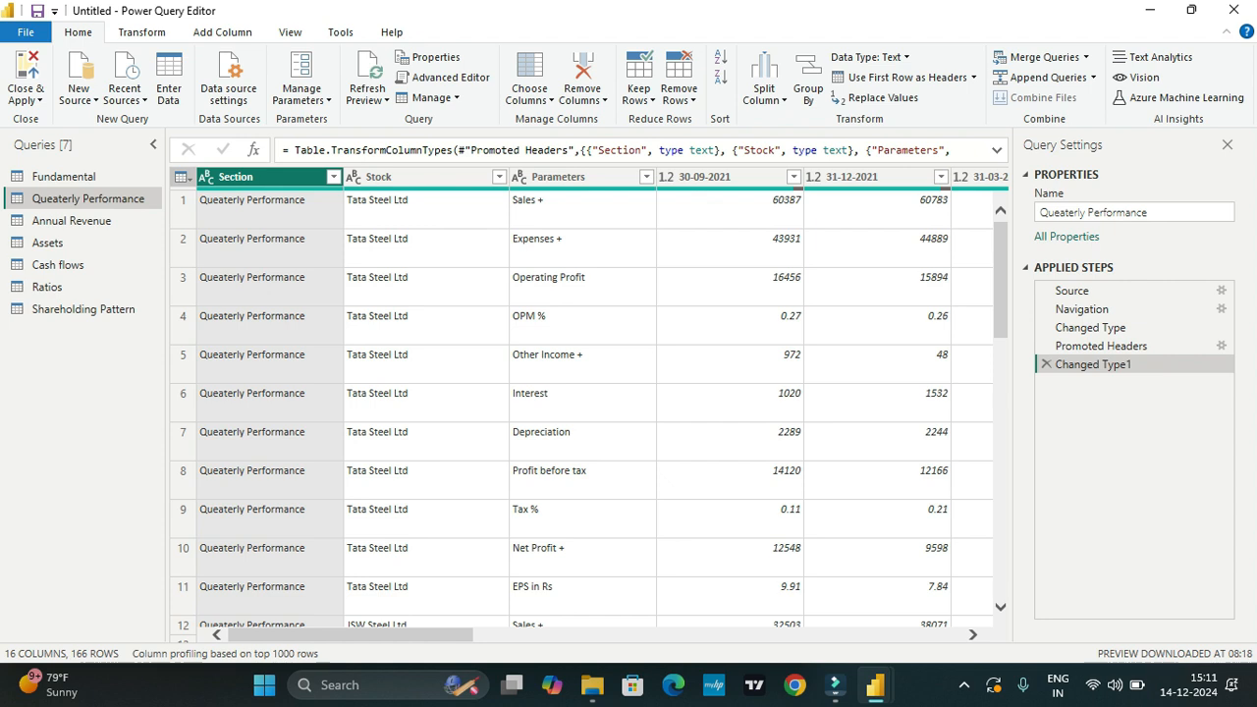
pyautogui.hscroll(10, 594, 403)
pyautogui.hscroll(5, 594, 403)
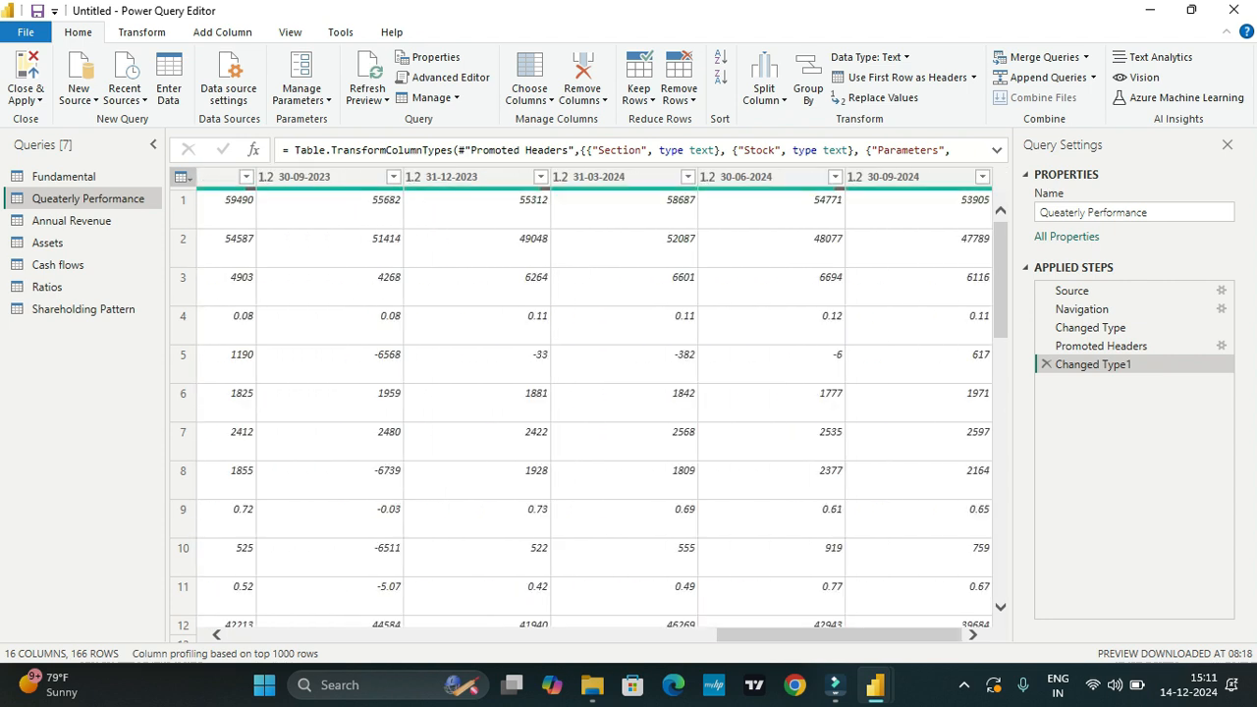
pyautogui.hscroll(-15, 594, 402)
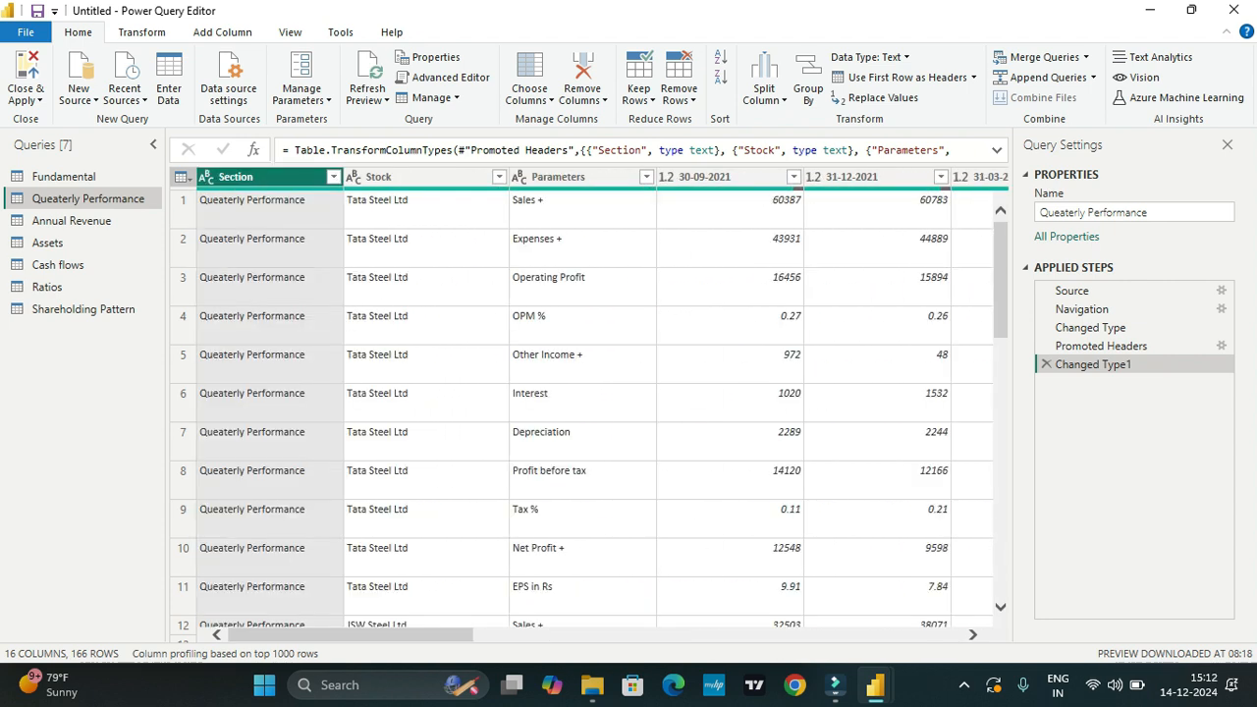
# Step: Use the first row as headers in the Shareholding Pattern query and check its columns and rows
pyautogui.click(83, 308)
pyautogui.click(183, 176)
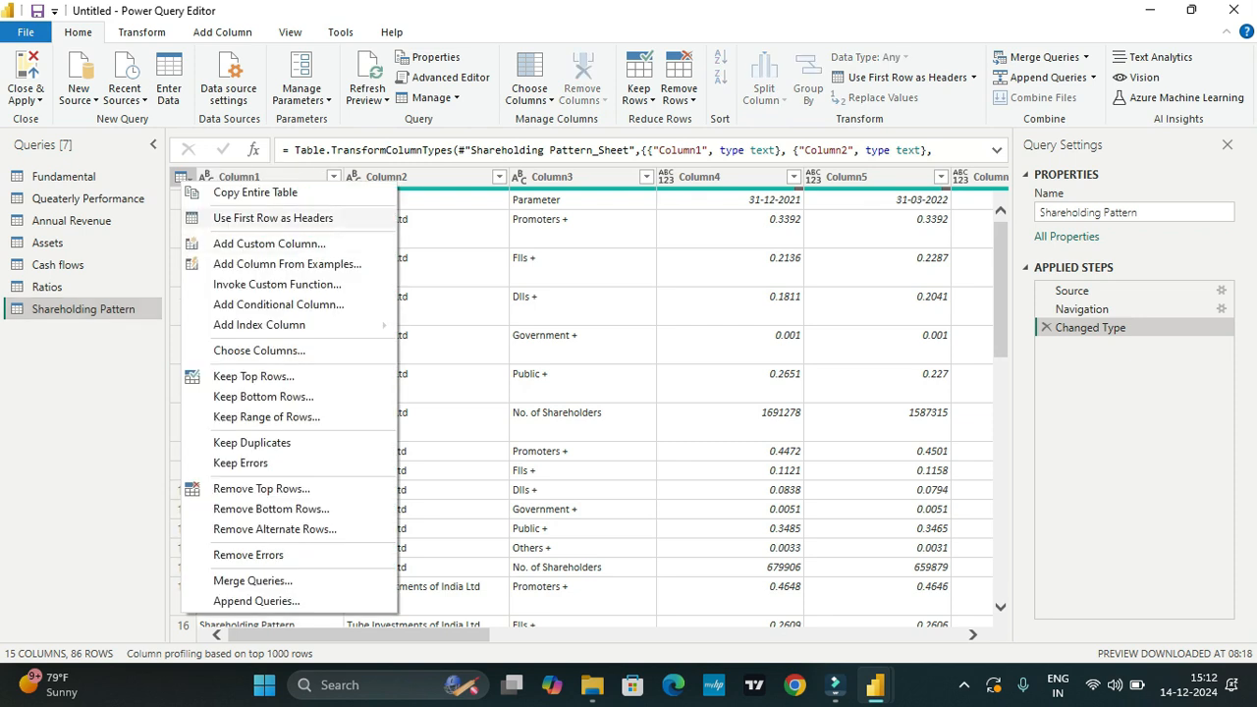
pyautogui.click(273, 218)
pyautogui.hscroll(15, 594, 402)
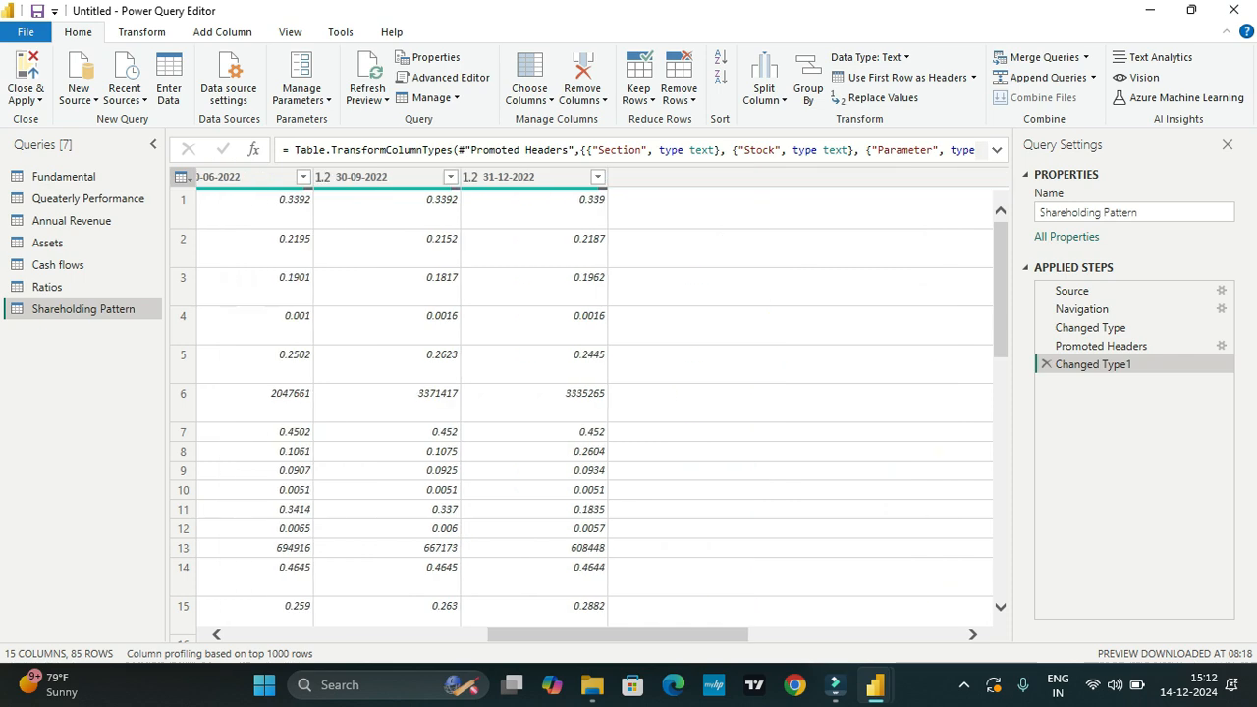
pyautogui.hscroll(-15, 594, 402)
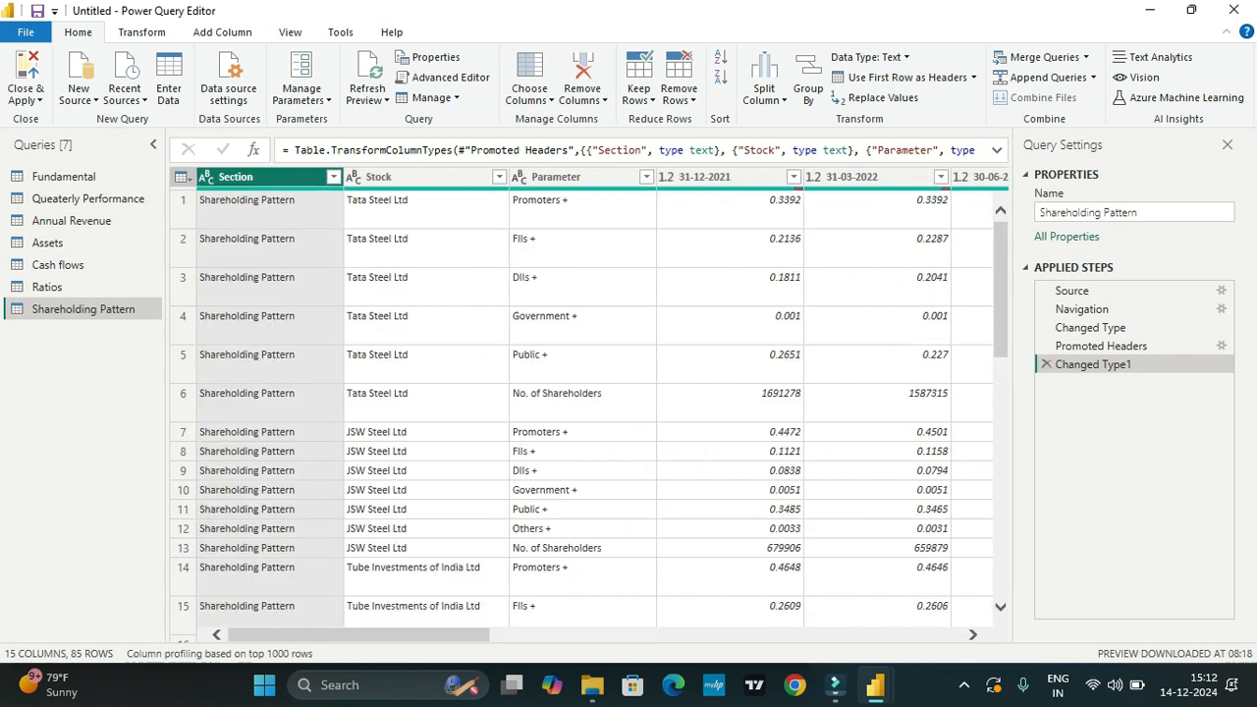
pyautogui.scroll(-20, 594, 403)
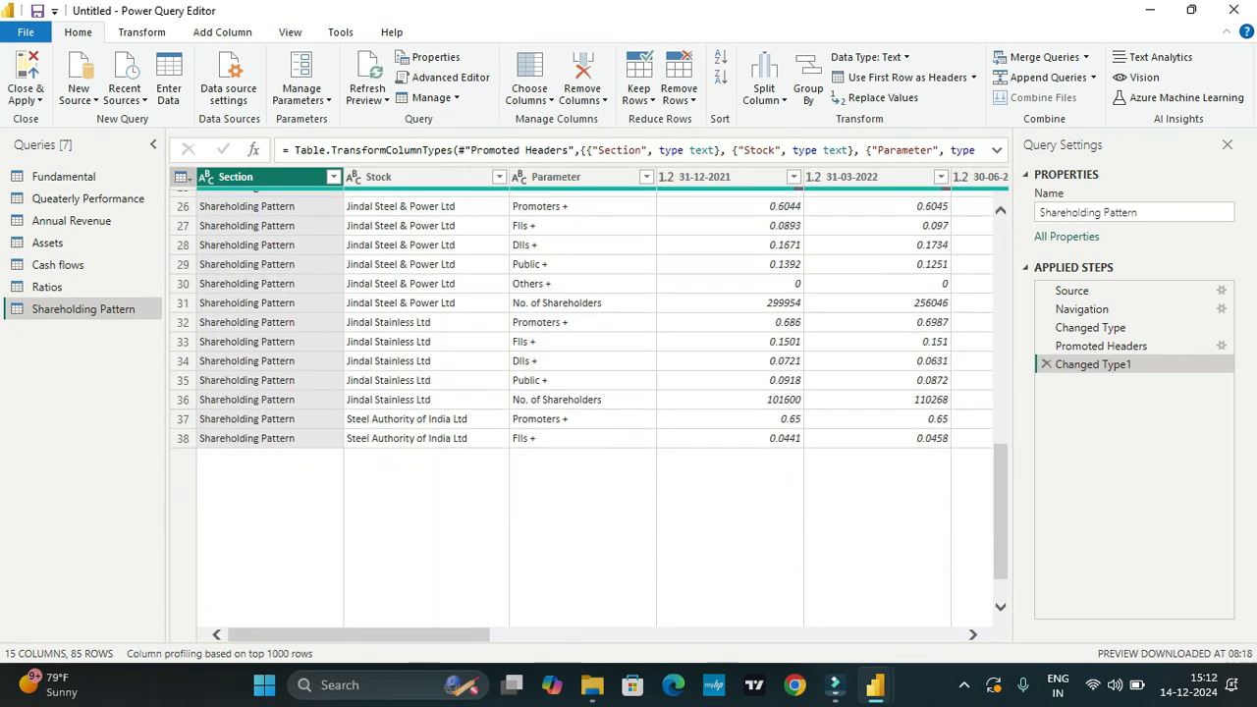
pyautogui.scroll(20, 594, 402)
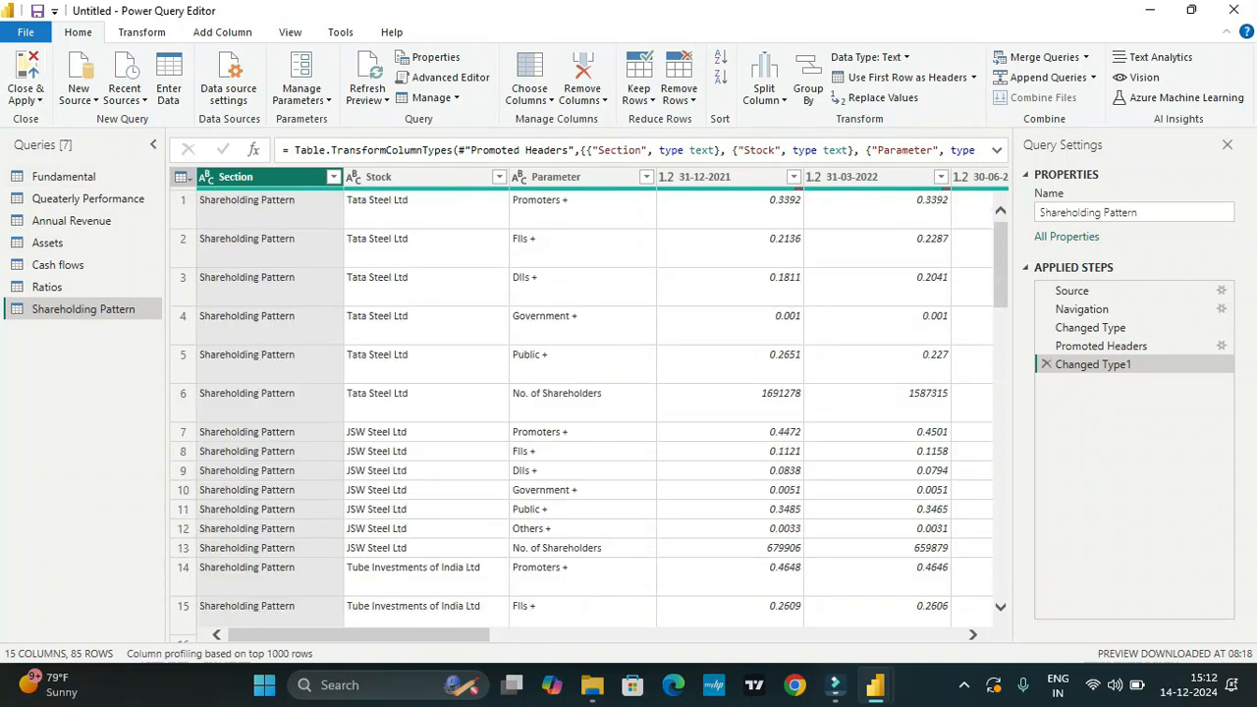
# Step: Close the Power Query Editor with the changes applied, and show the loaded Annual Revenue data in Table view
pyautogui.click(25, 99)
pyautogui.click(50, 159)
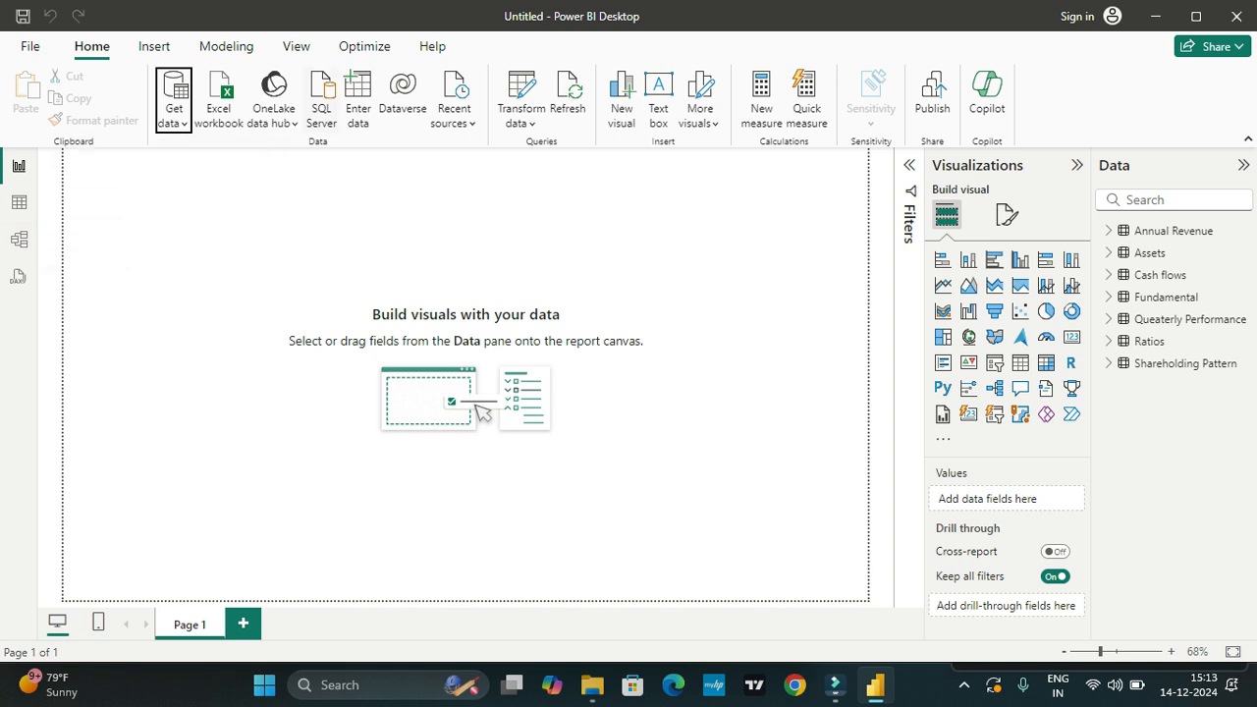
pyautogui.click(19, 202)
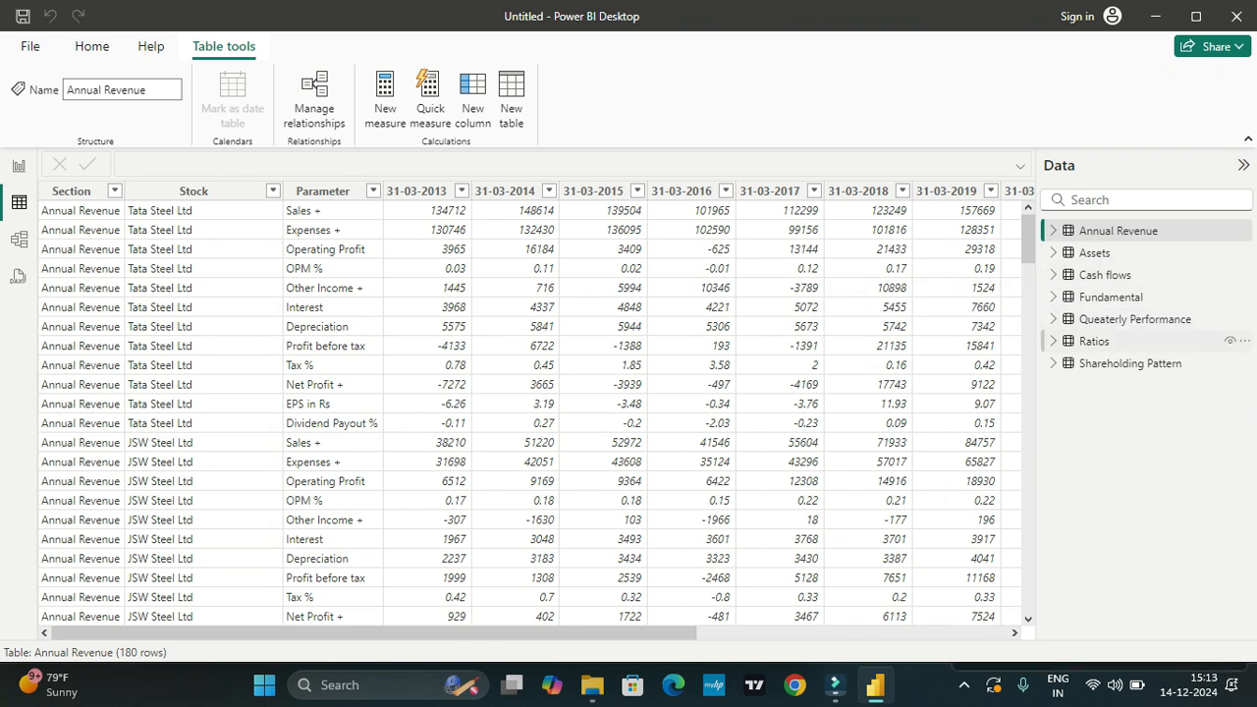
# Step: Show the data model in Model view, check the Ratios table's fields, and collapse the Properties pane
pyautogui.click(19, 239)
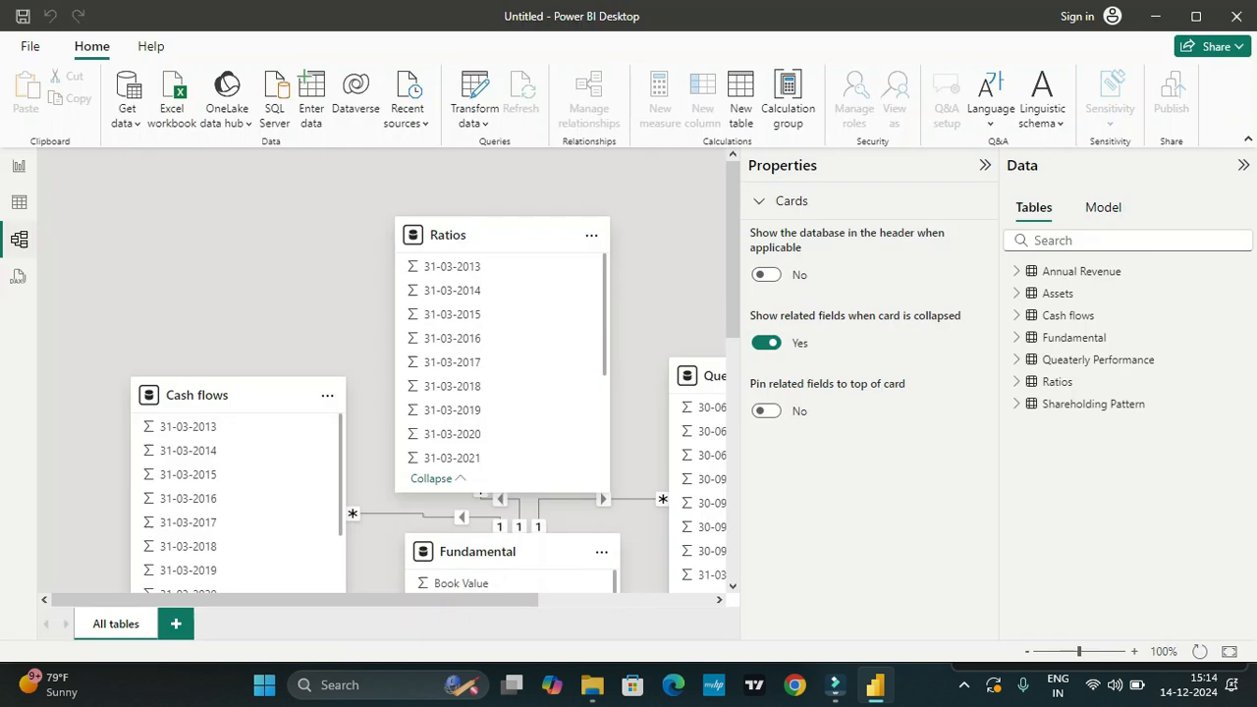
pyautogui.scroll(-3, 491, 432)
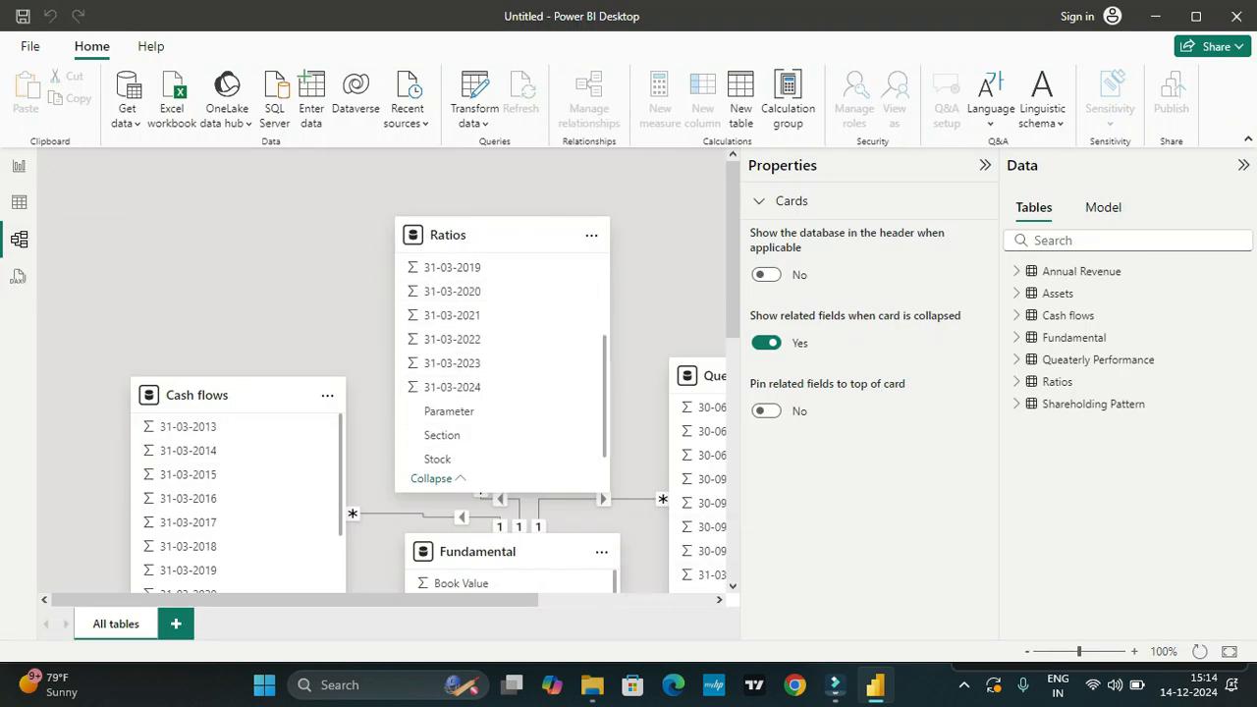
pyautogui.scroll(-1, 452, 329)
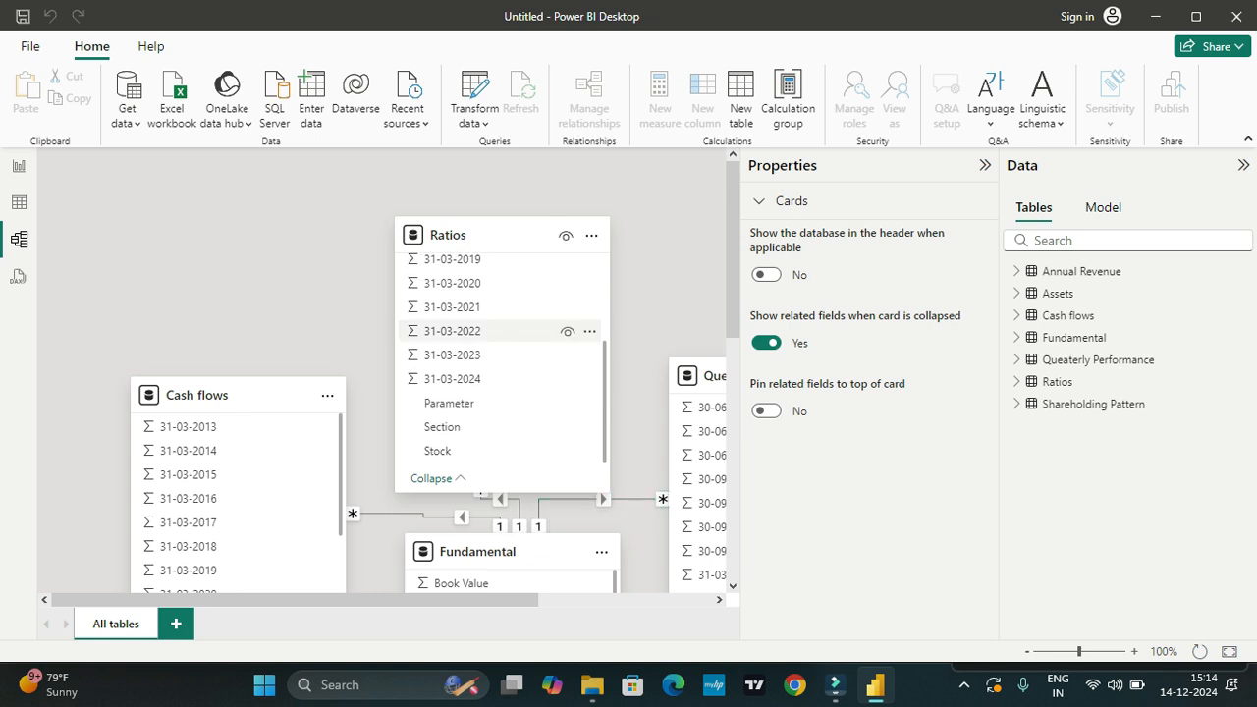
pyautogui.click(984, 165)
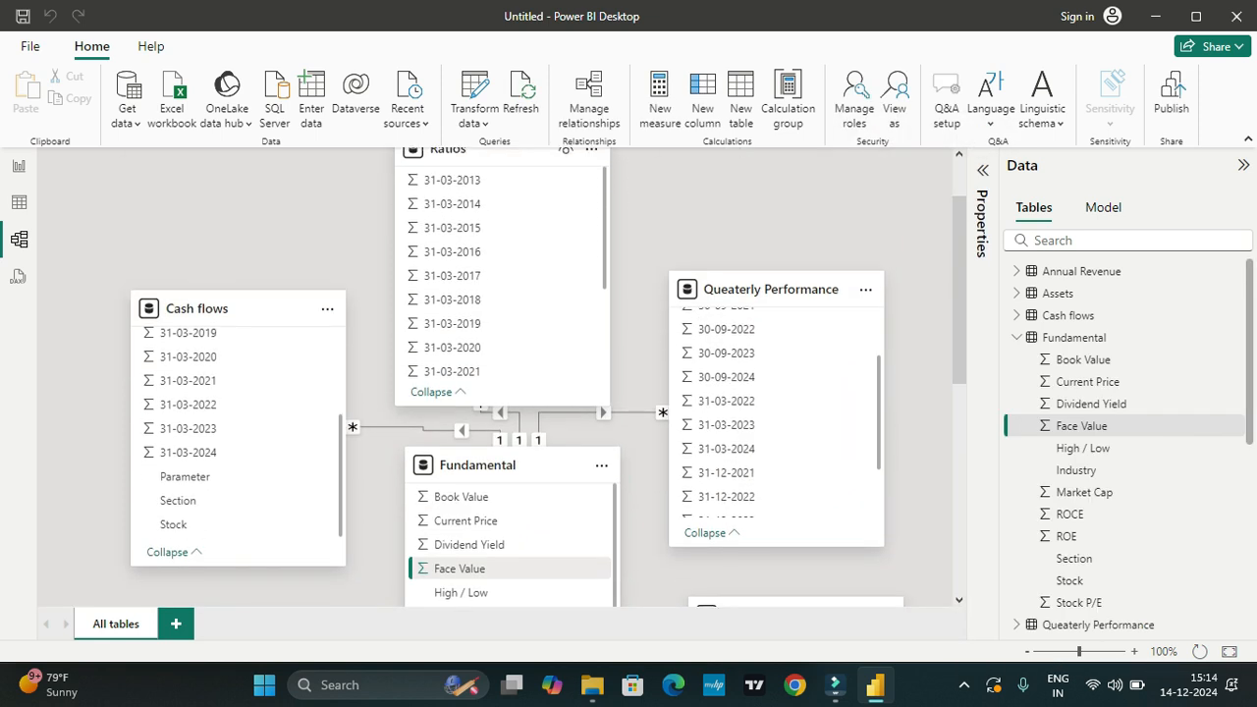
# Step: Examine the fields of the Ratios, Cash flows, Queaterly Performance and Fundamental tables and the relationships between them
pyautogui.scroll(1, 530, 294)
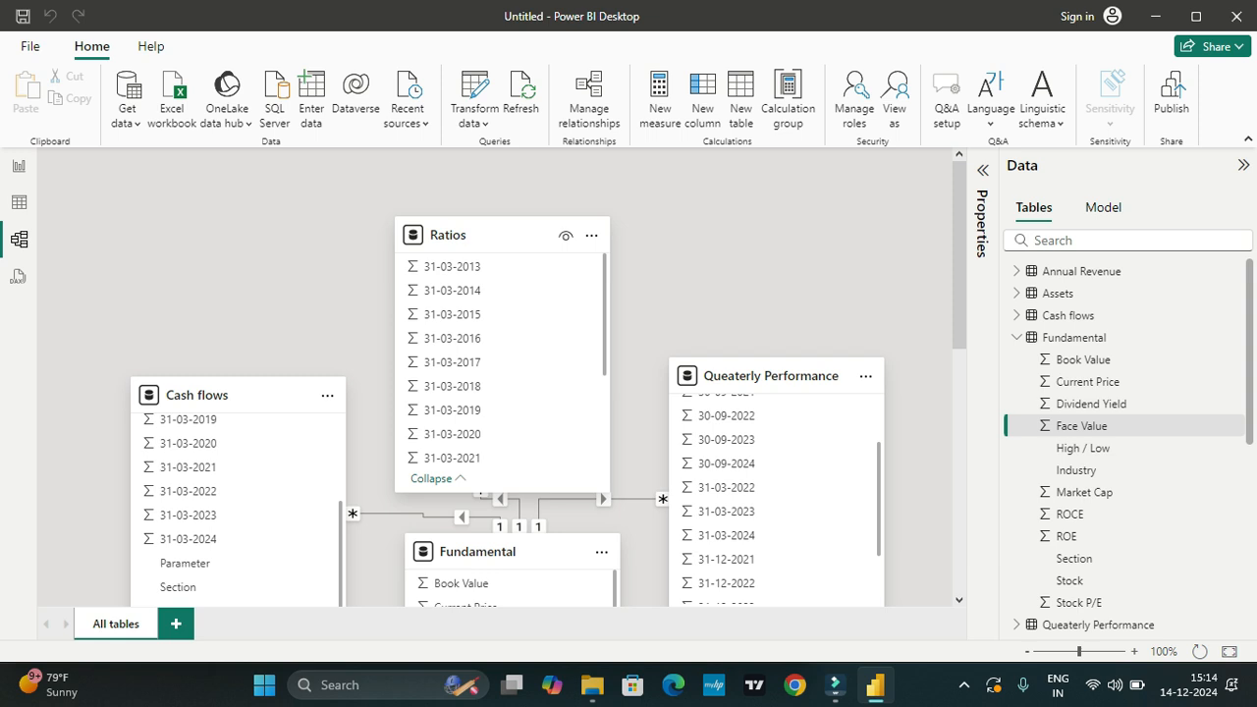
pyautogui.scroll(-2, 751, 373)
pyautogui.scroll(-1, 510, 412)
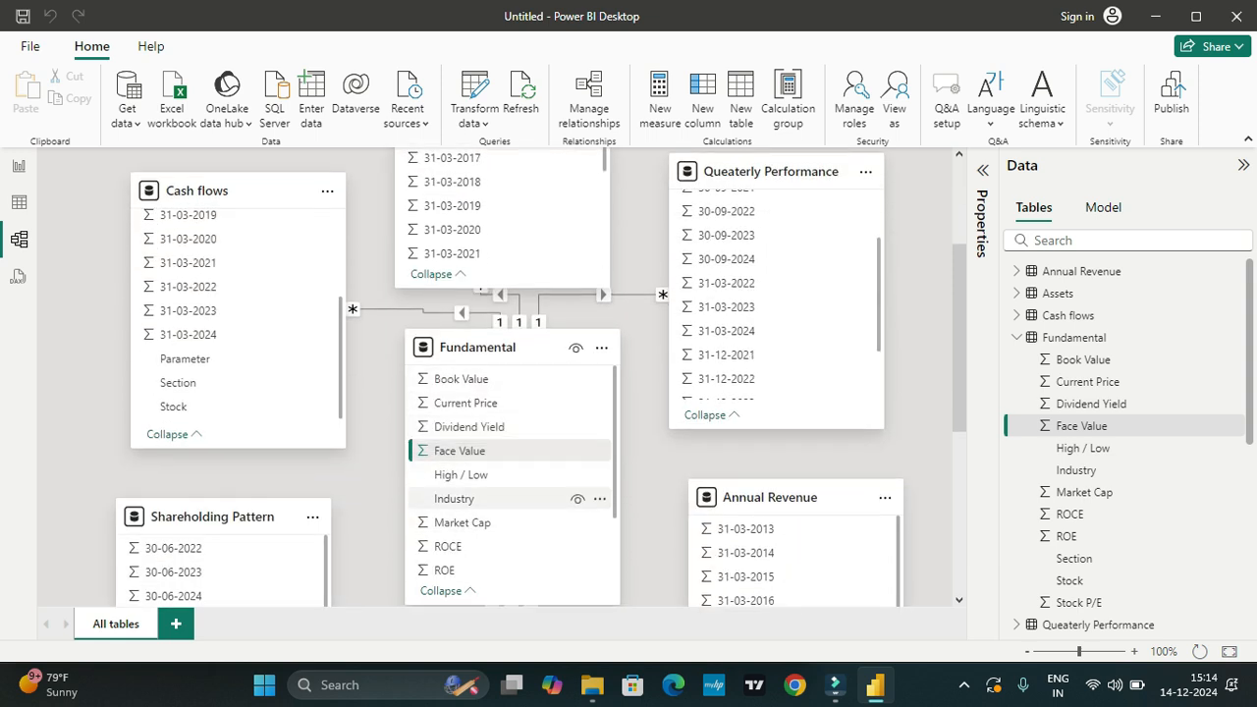
pyautogui.scroll(-1, 511, 432)
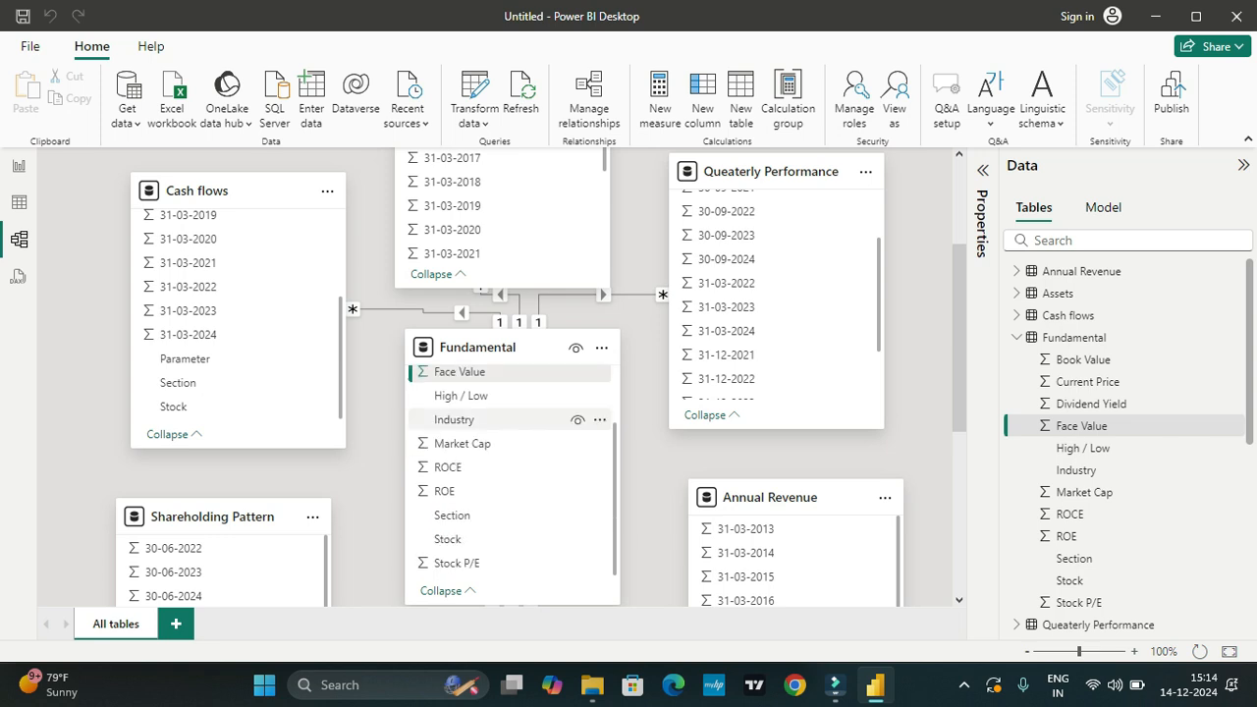
pyautogui.scroll(-2, 510, 432)
pyautogui.scroll(1, 511, 294)
pyautogui.scroll(1, 511, 295)
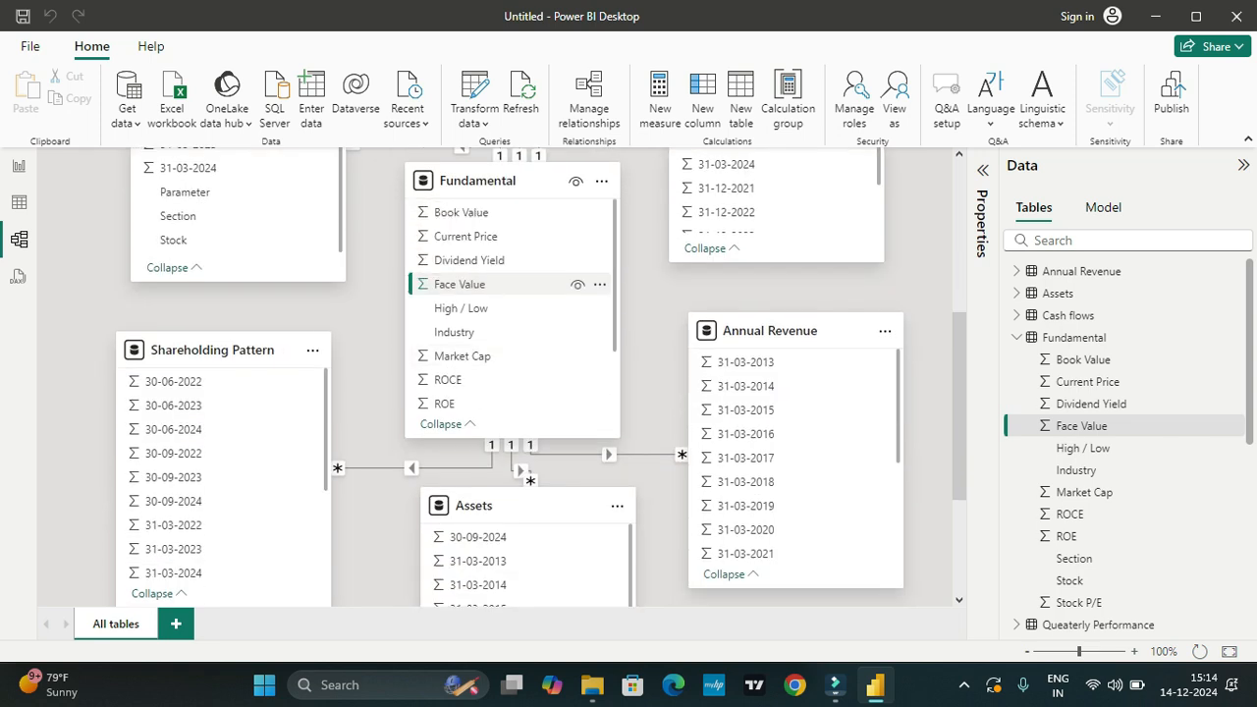
# Step: Examine the Shareholding Pattern, Assets and Annual Revenue tables for the Stock field linking them to the Fundamental table
pyautogui.scroll(-1, 511, 294)
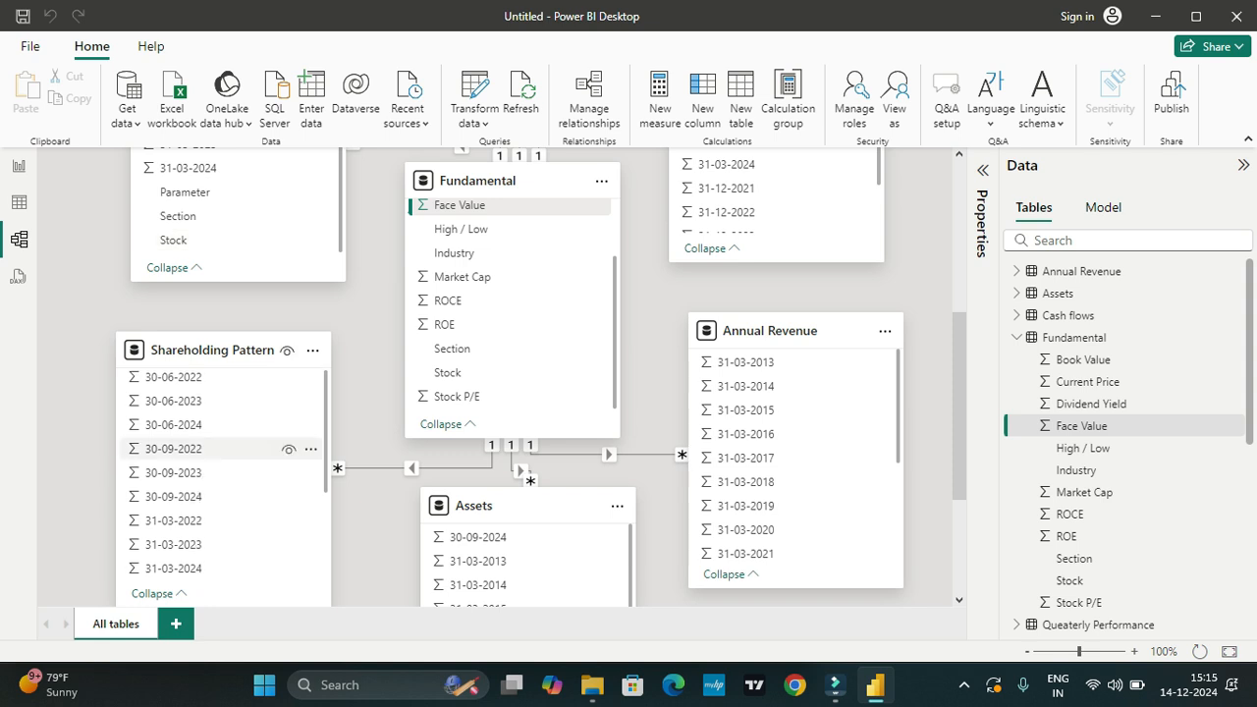
pyautogui.scroll(-2, 216, 491)
pyautogui.scroll(-5, 520, 540)
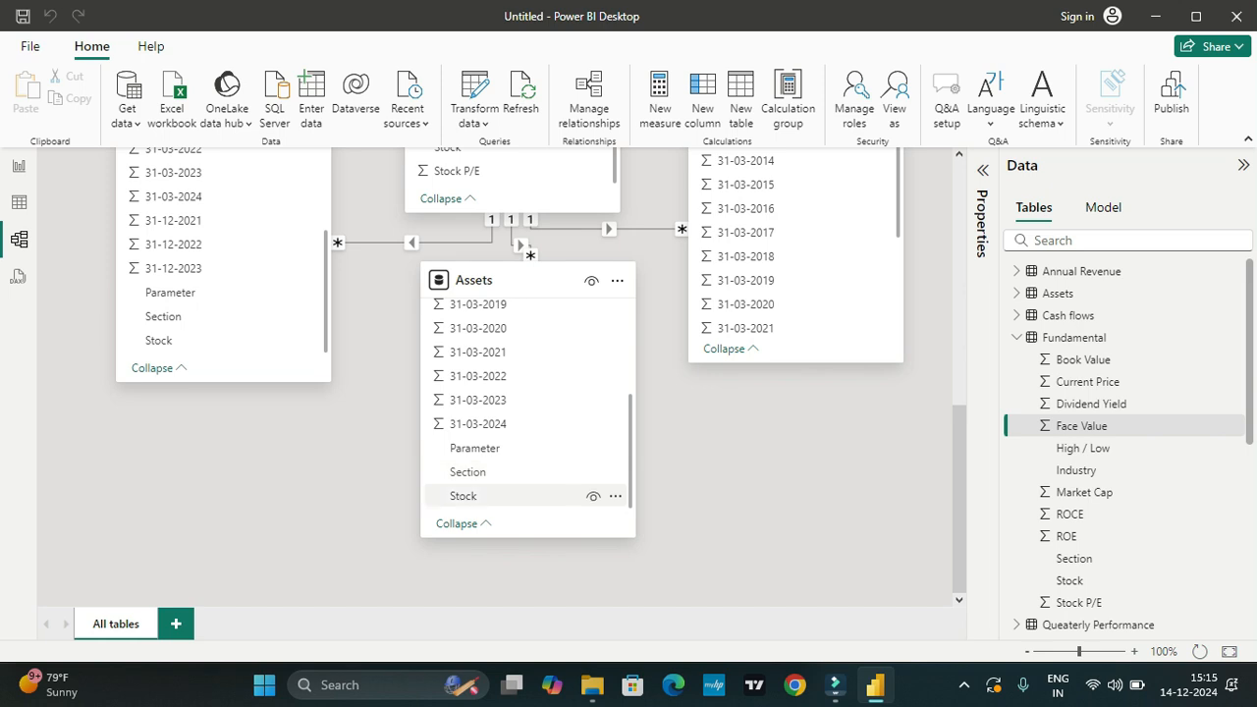
pyautogui.scroll(4, 682, 501)
pyautogui.scroll(-2, 766, 514)
pyautogui.scroll(-4, 766, 510)
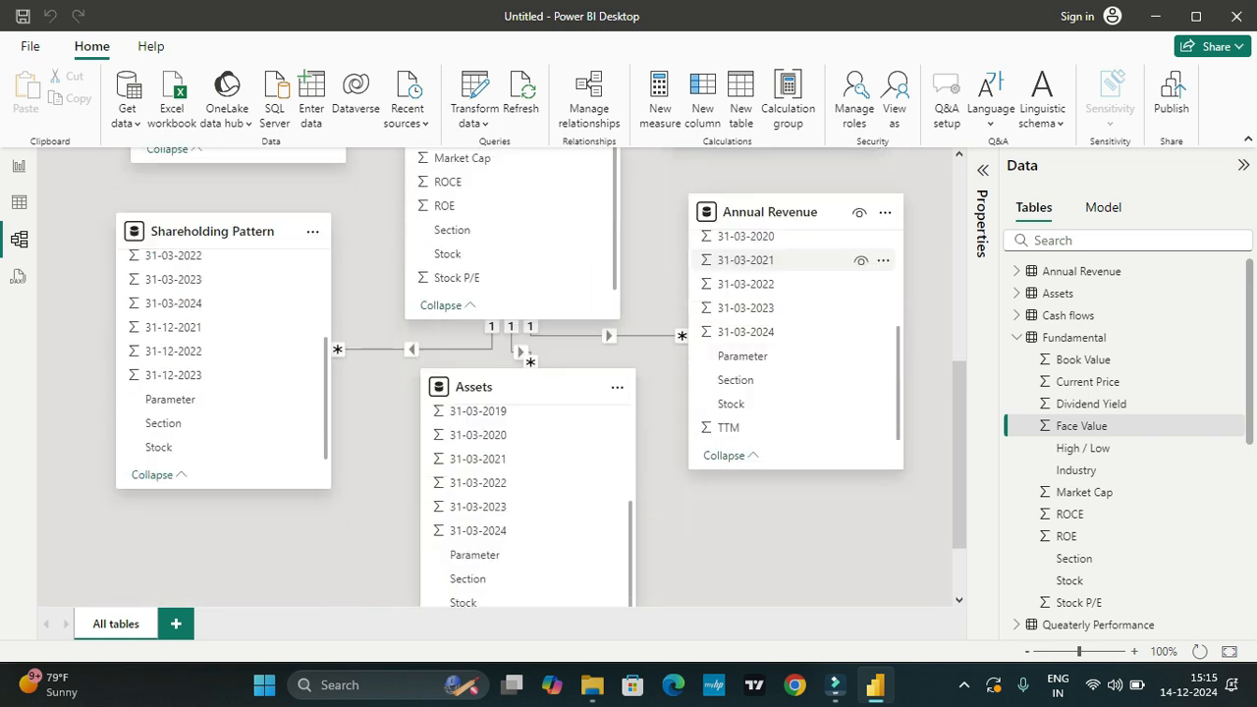
pyautogui.scroll(3, 786, 402)
pyautogui.scroll(3, 785, 331)
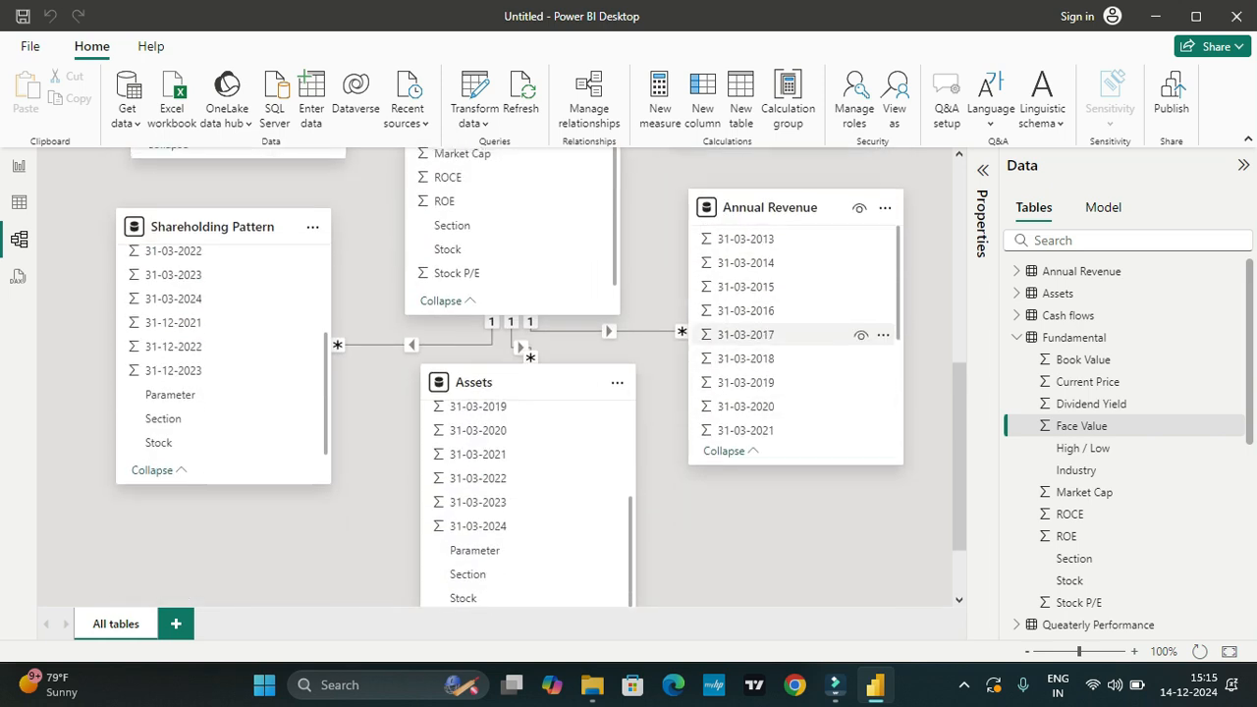
pyautogui.scroll(-3, 775, 233)
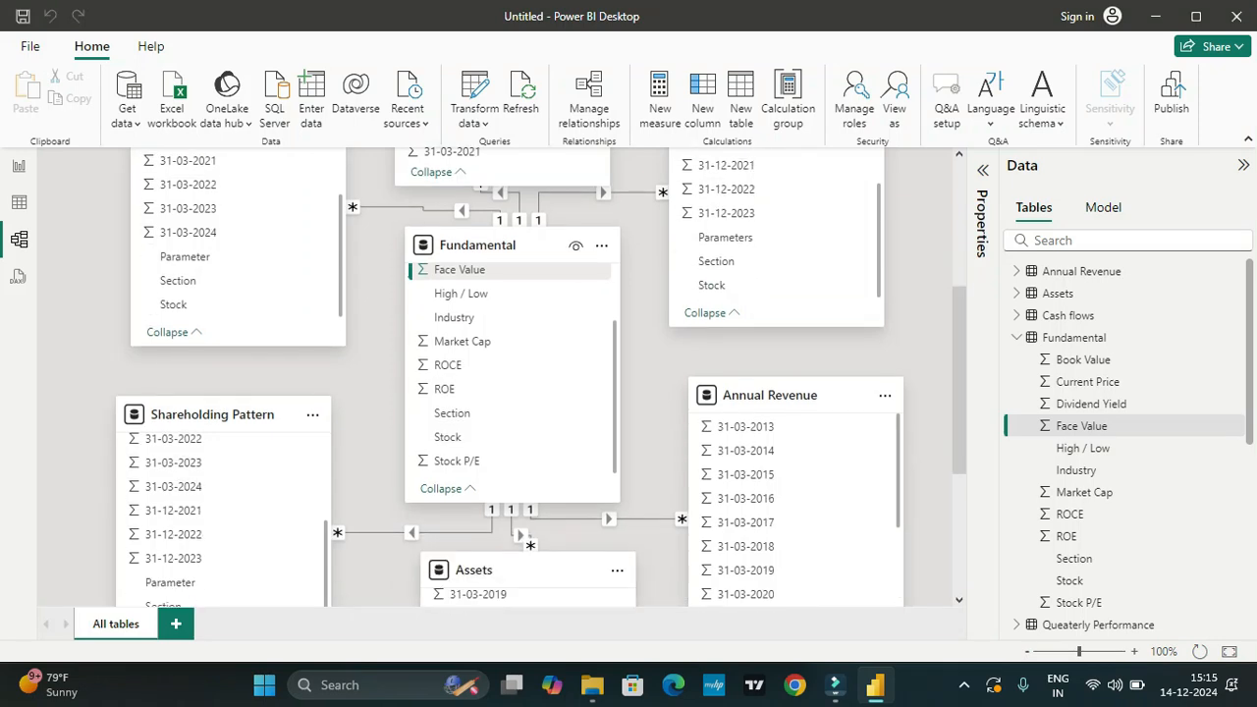
pyautogui.scroll(1, 550, 256)
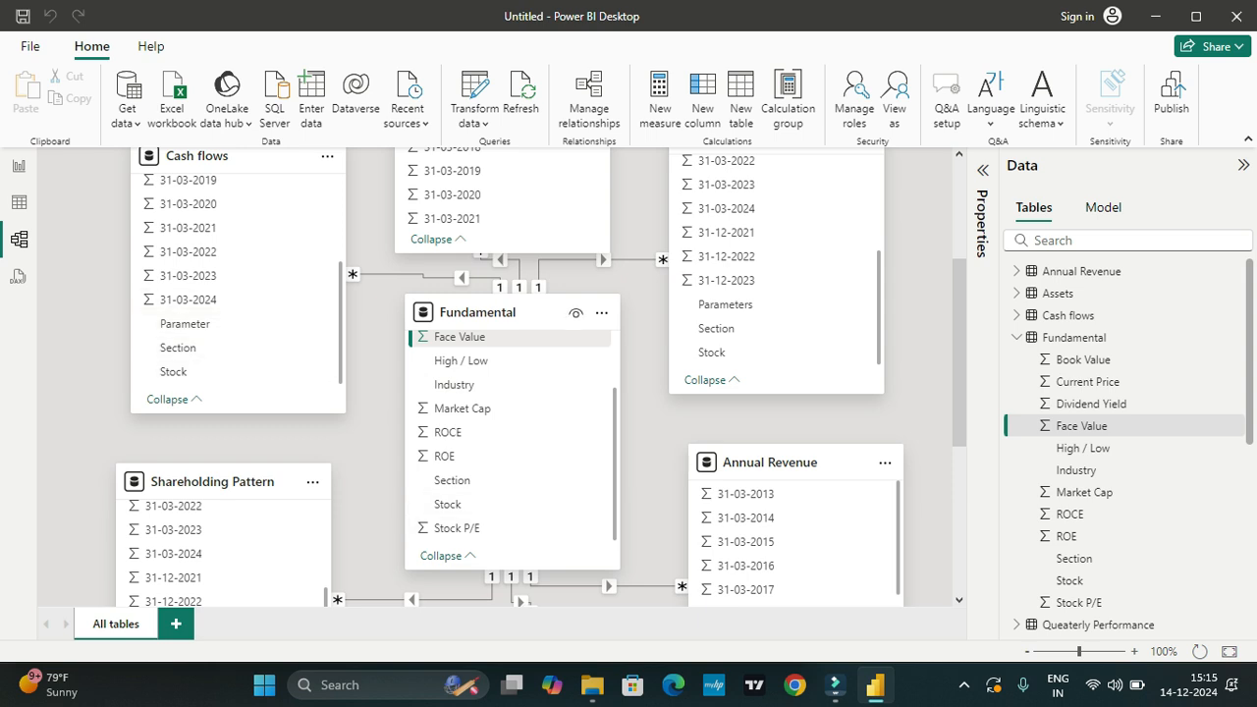
# Step: Try to create a relationship between the Stock fields of the Fundamental and Cash flows tables, and discard it
pyautogui.moveTo(447, 504); pyautogui.dragTo(173, 371)
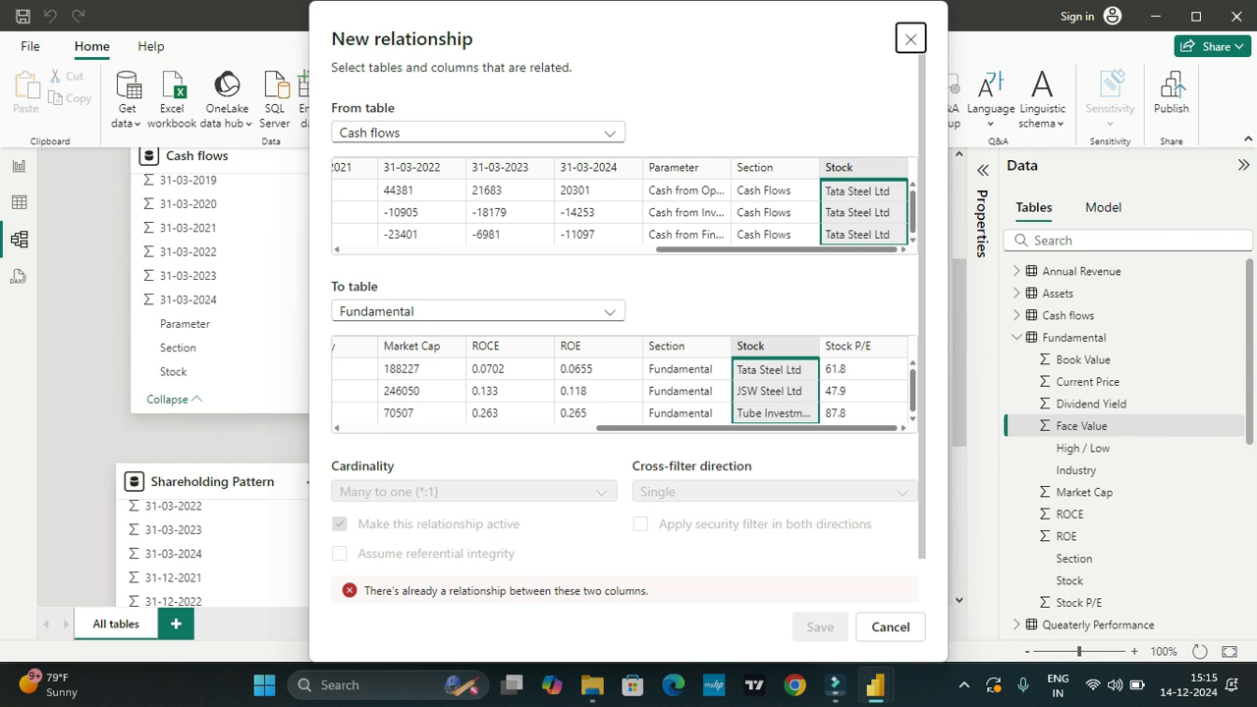
pyautogui.scroll(-1, 629, 325)
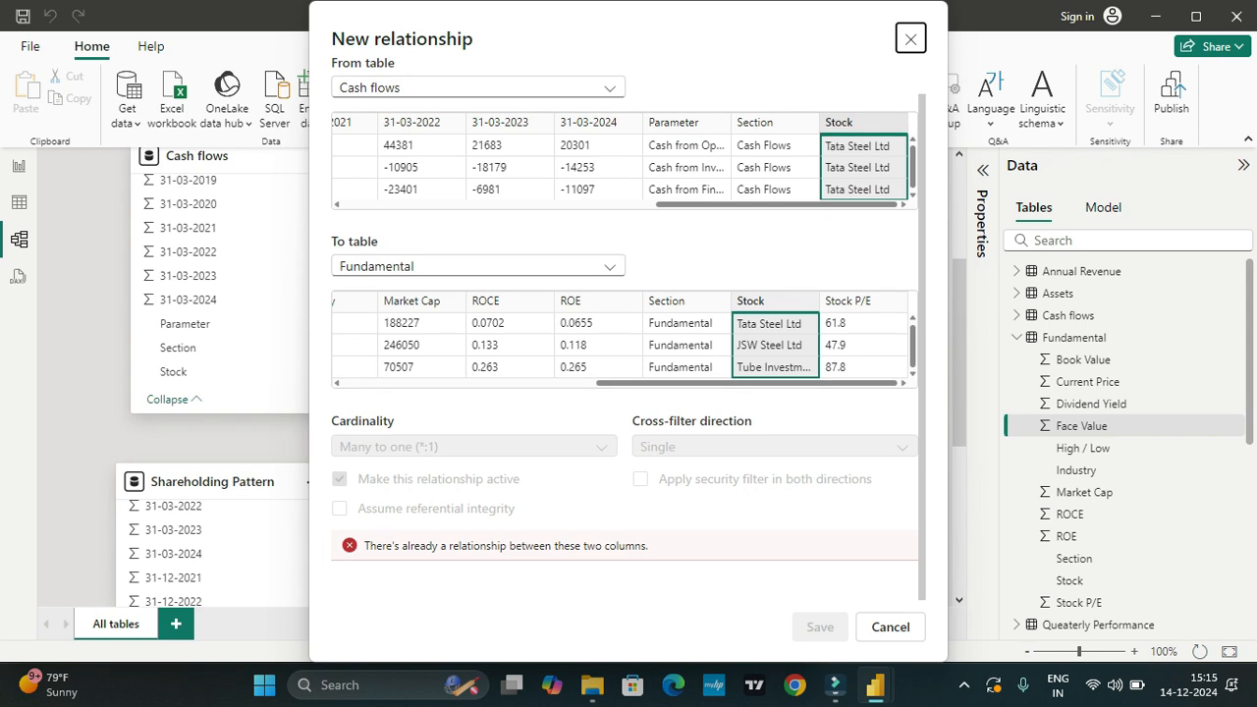
pyautogui.scroll(1, 629, 324)
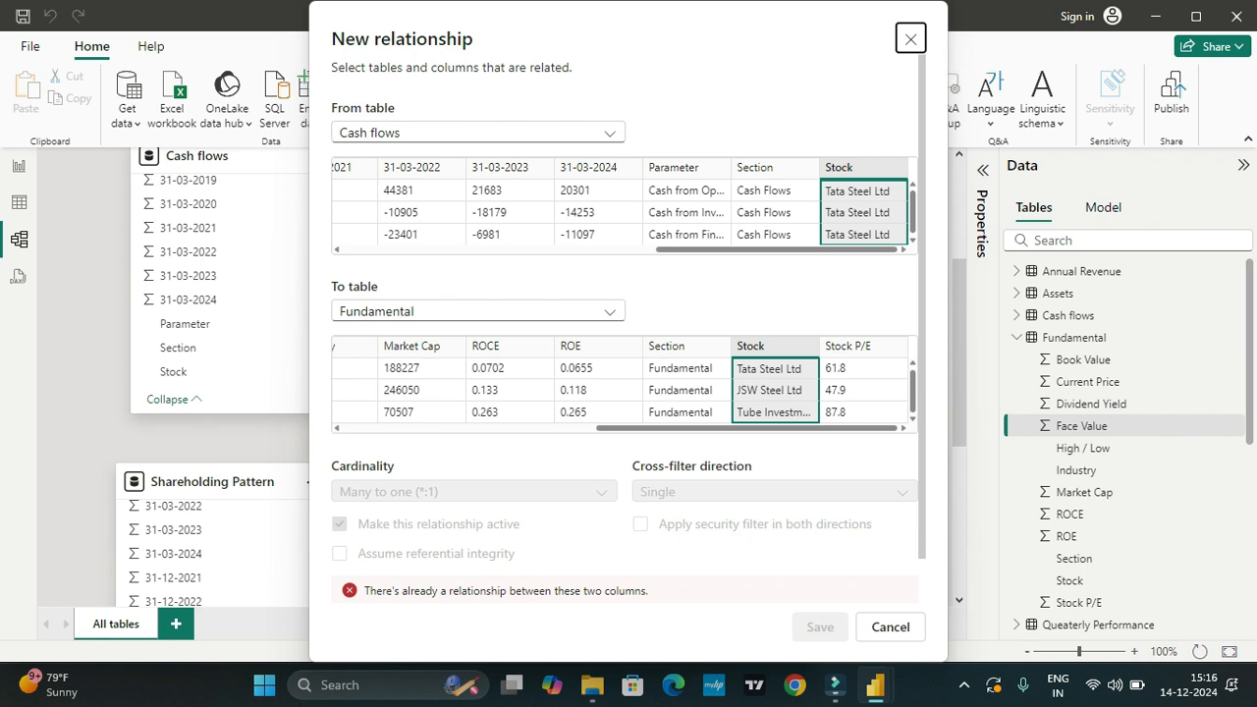
pyautogui.click(910, 39)
pyautogui.scroll(-2, 502, 359)
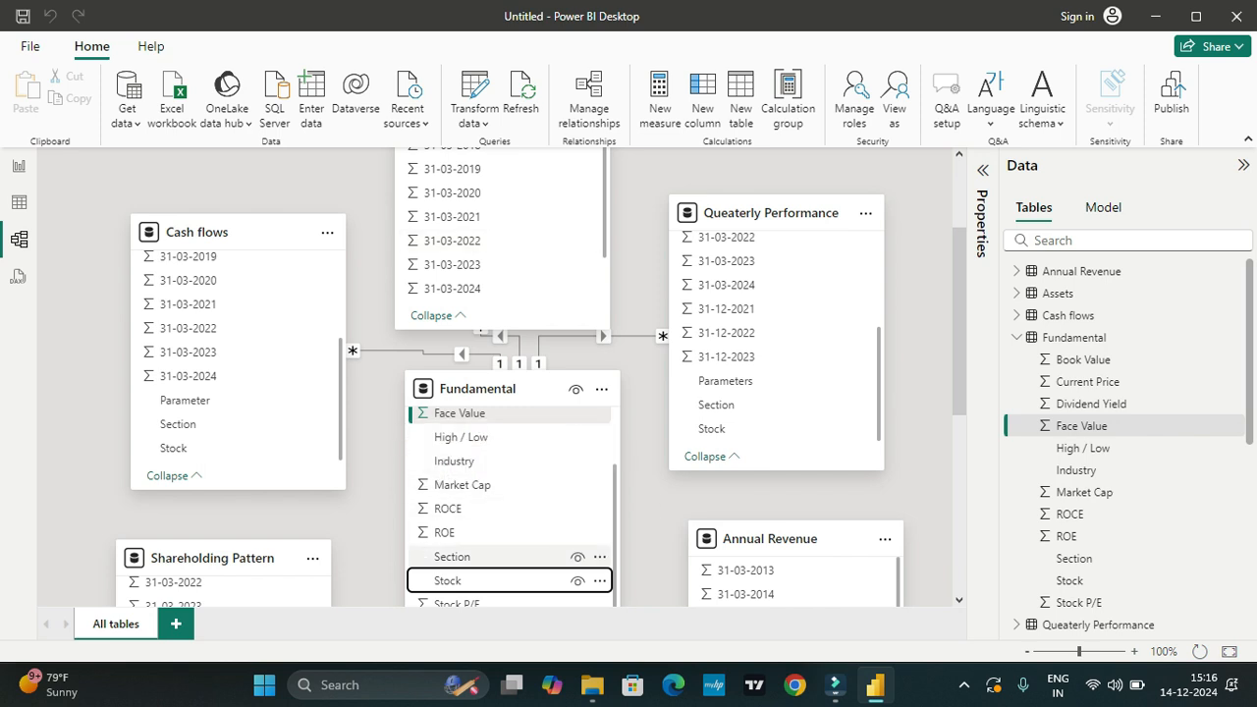
pyautogui.scroll(-3, 510, 508)
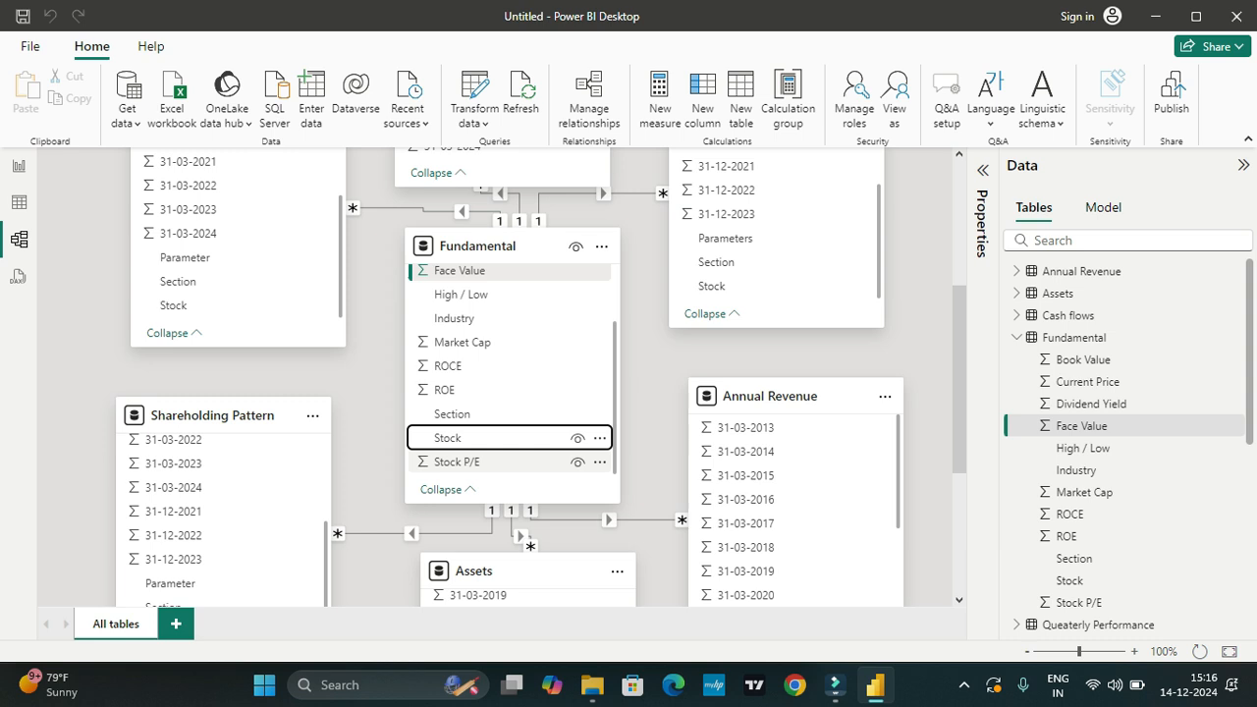
pyautogui.scroll(2, 511, 442)
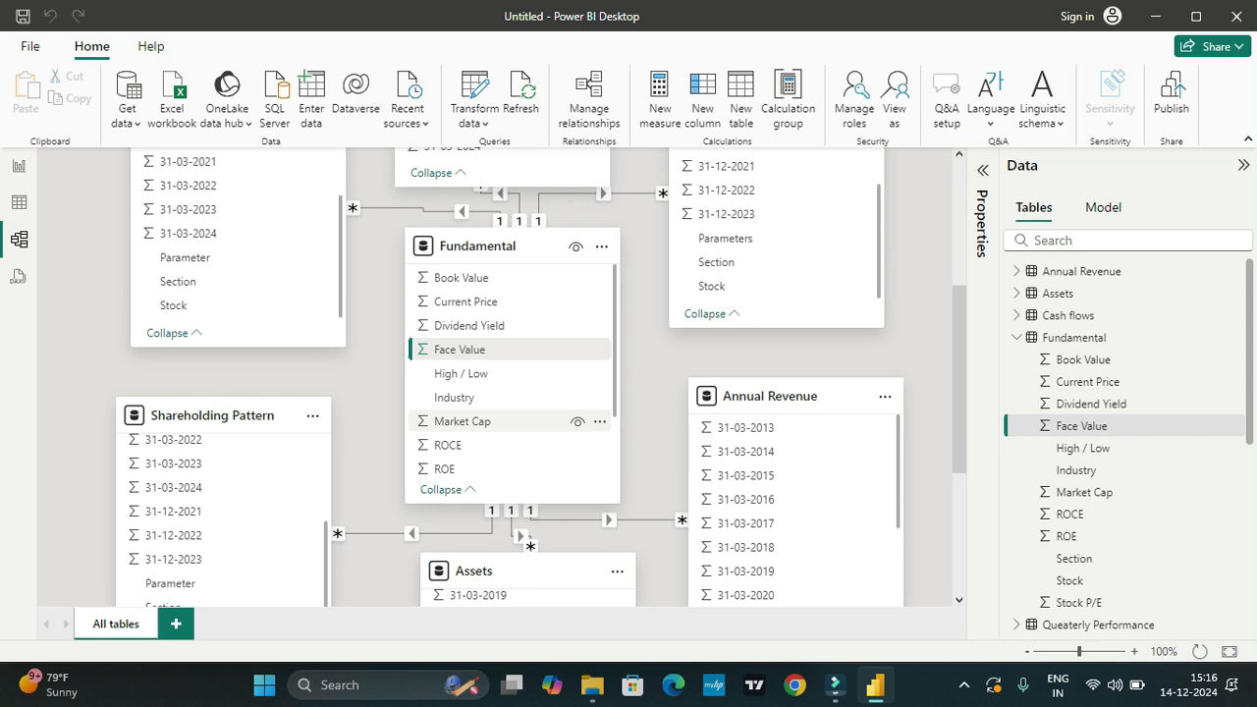
pyautogui.scroll(3, 530, 373)
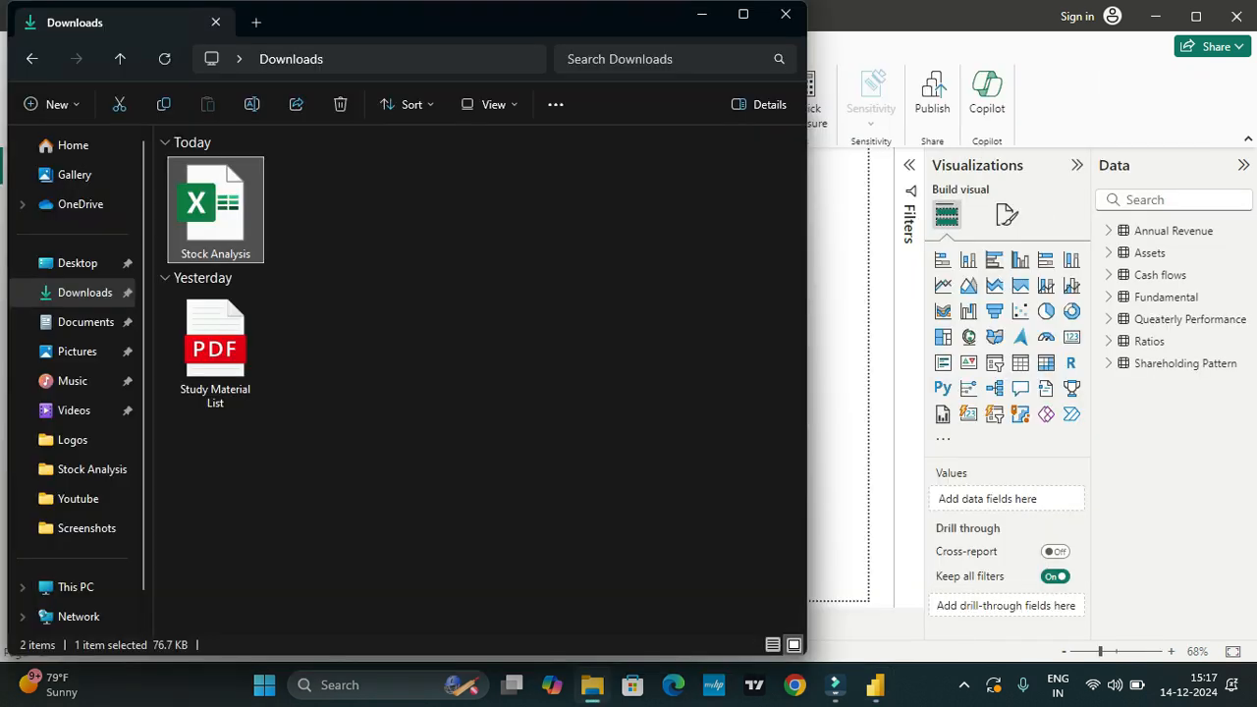
# Step: Open the Stock Analysis workbook in Excel and check the Stock and Industry columns on the Fundamental sheet
pyautogui.doubleClick(215, 210)
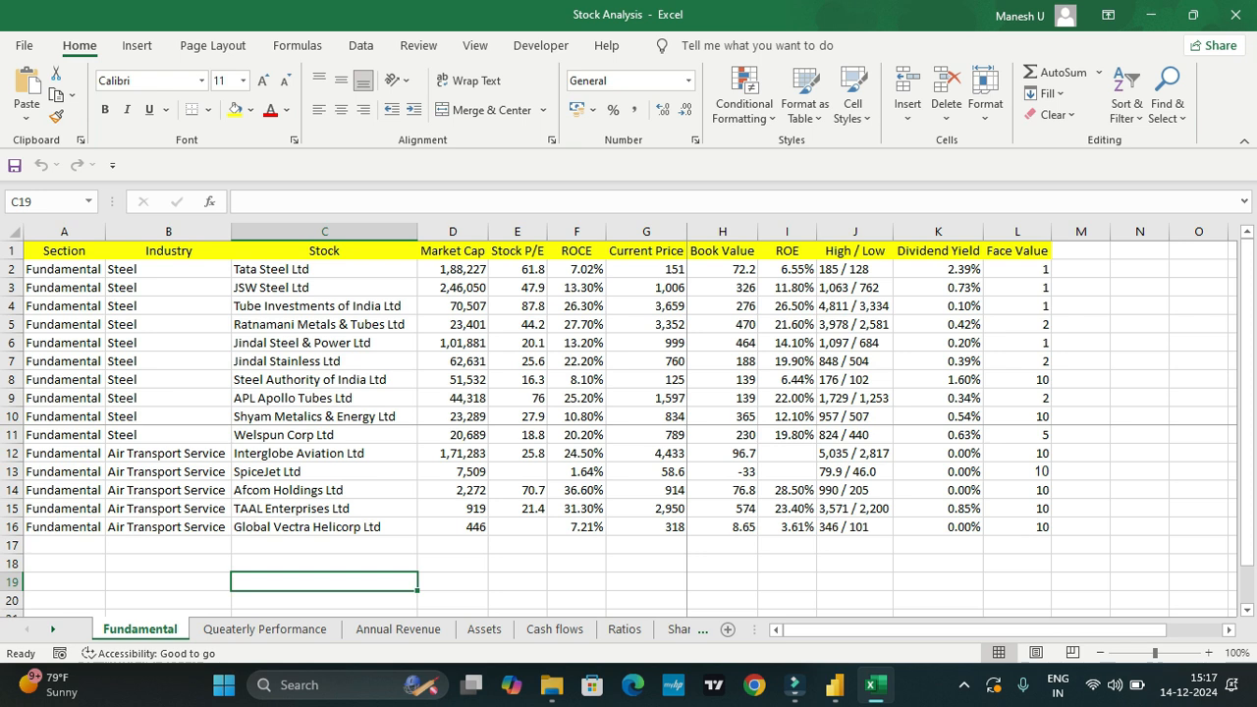
pyautogui.rightClick(332, 269)
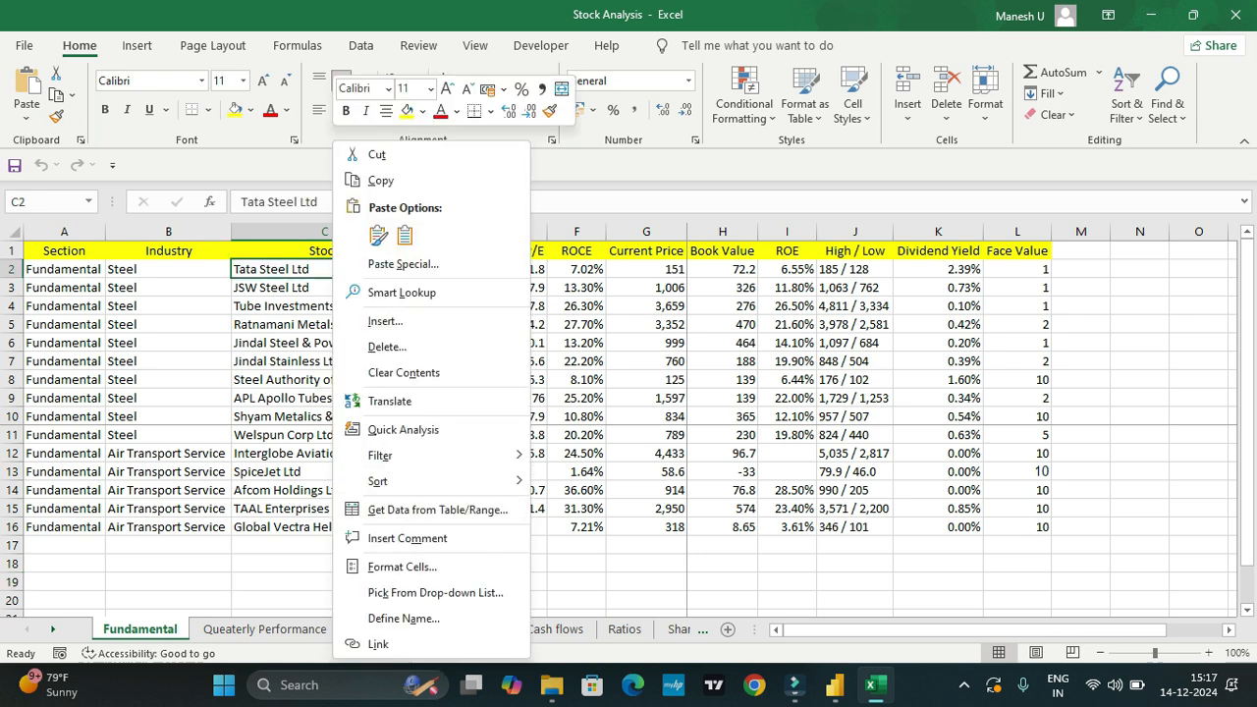
pyautogui.press('Escape')
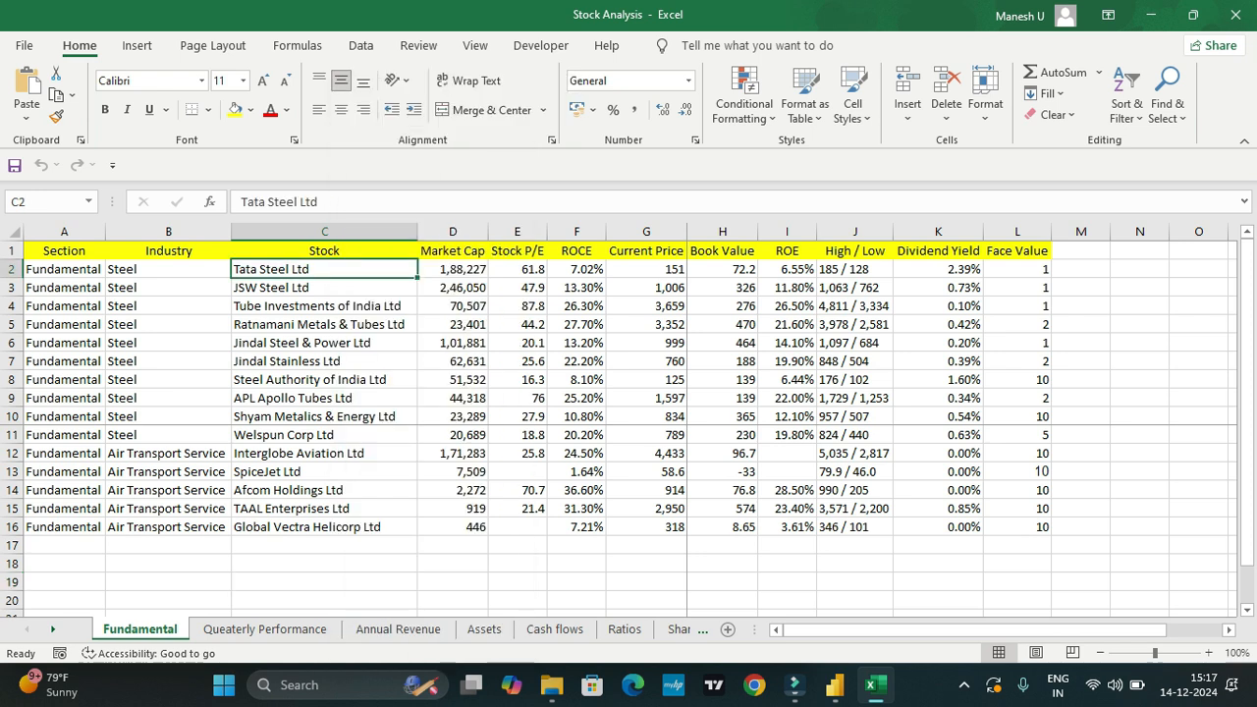
pyautogui.rightClick(167, 269)
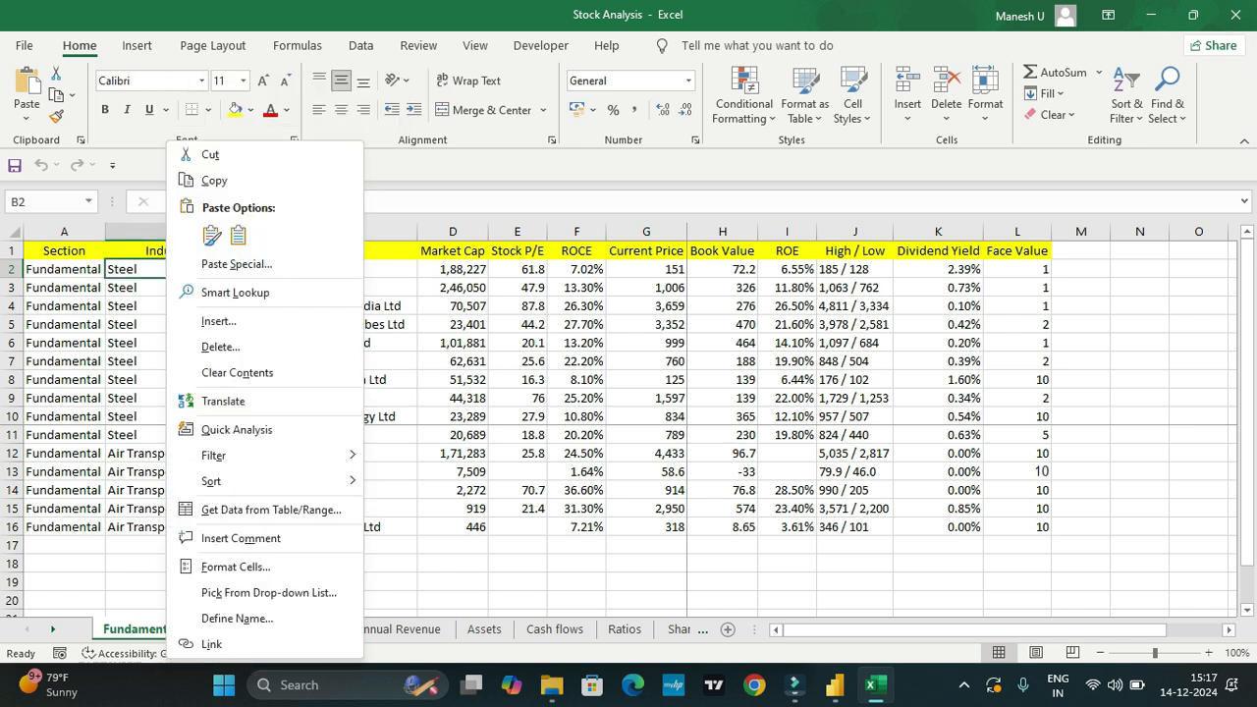
pyautogui.press('Escape')
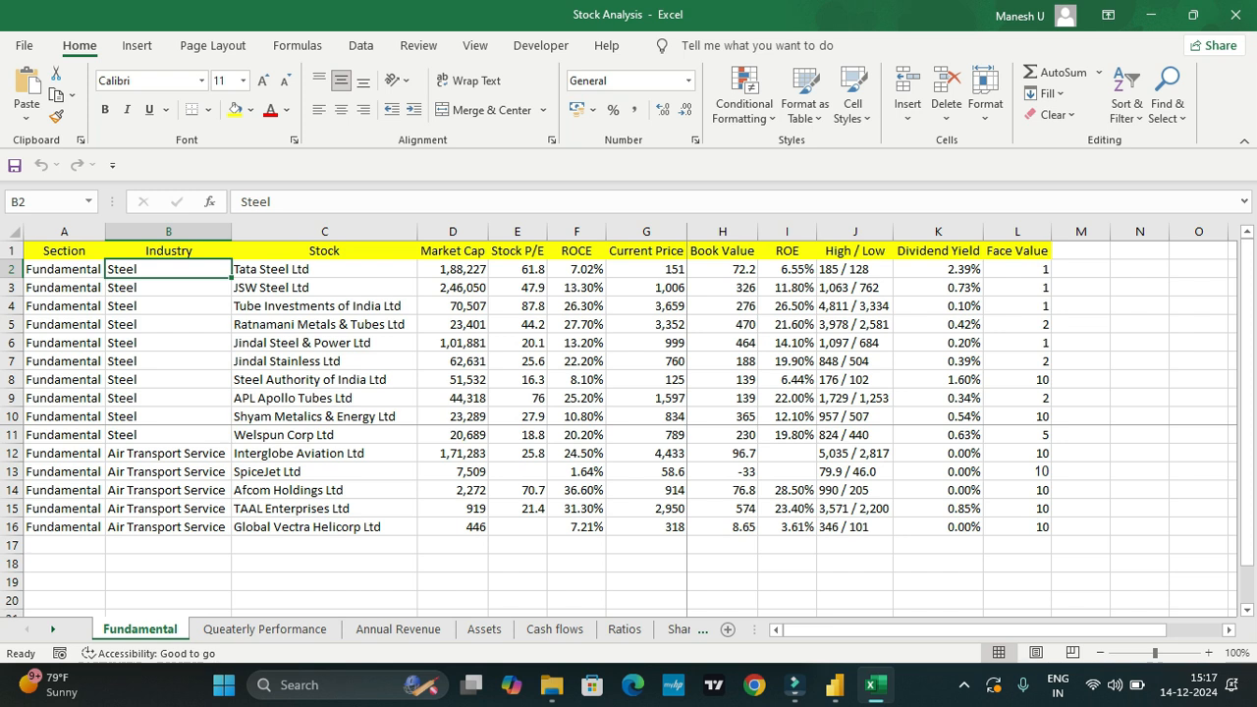
# Step: Switch to Power BI Desktop and add a slicer for the Fundamental table's Industry field at the report page's upper right
pyautogui.click(835, 685)
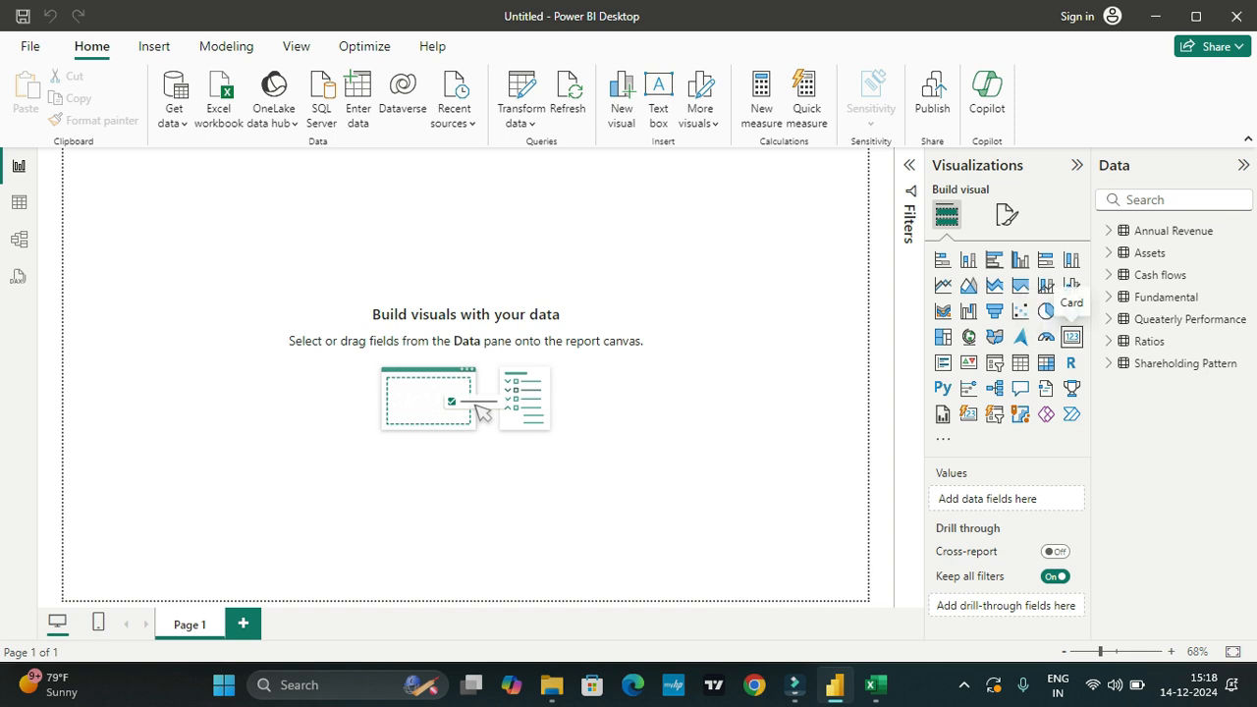
pyautogui.click(994, 361)
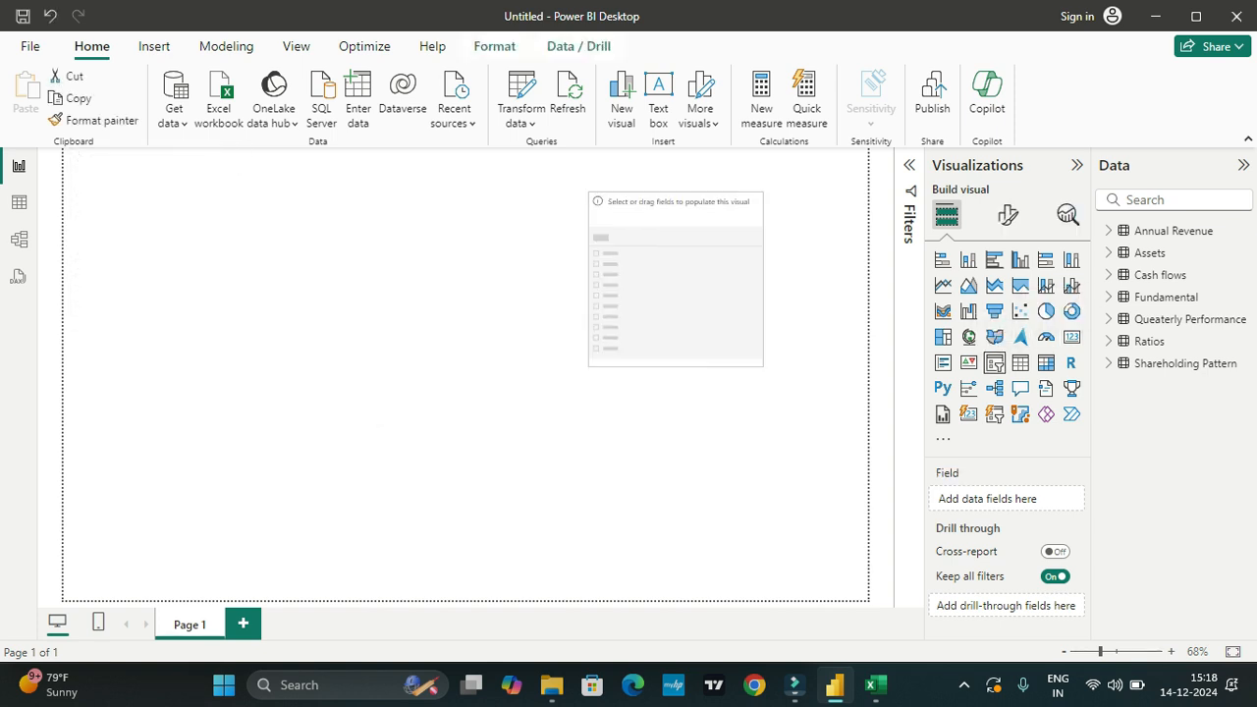
pyautogui.click(1109, 297)
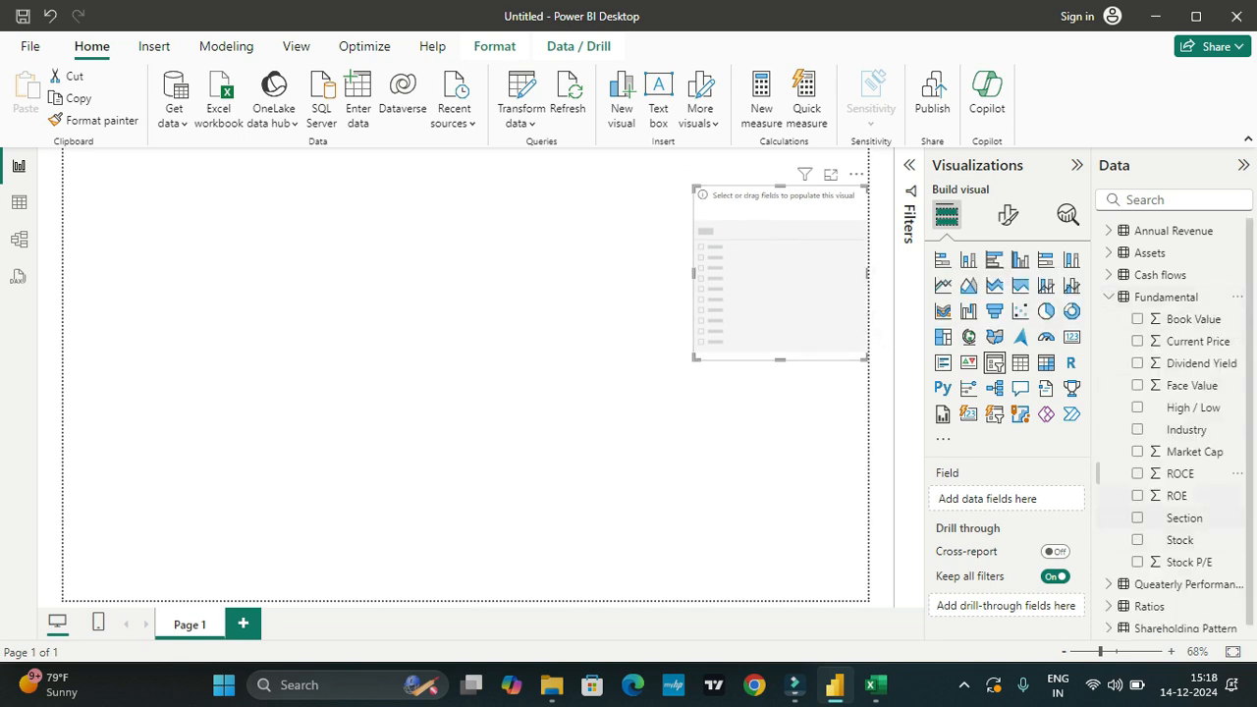
pyautogui.click(1137, 429)
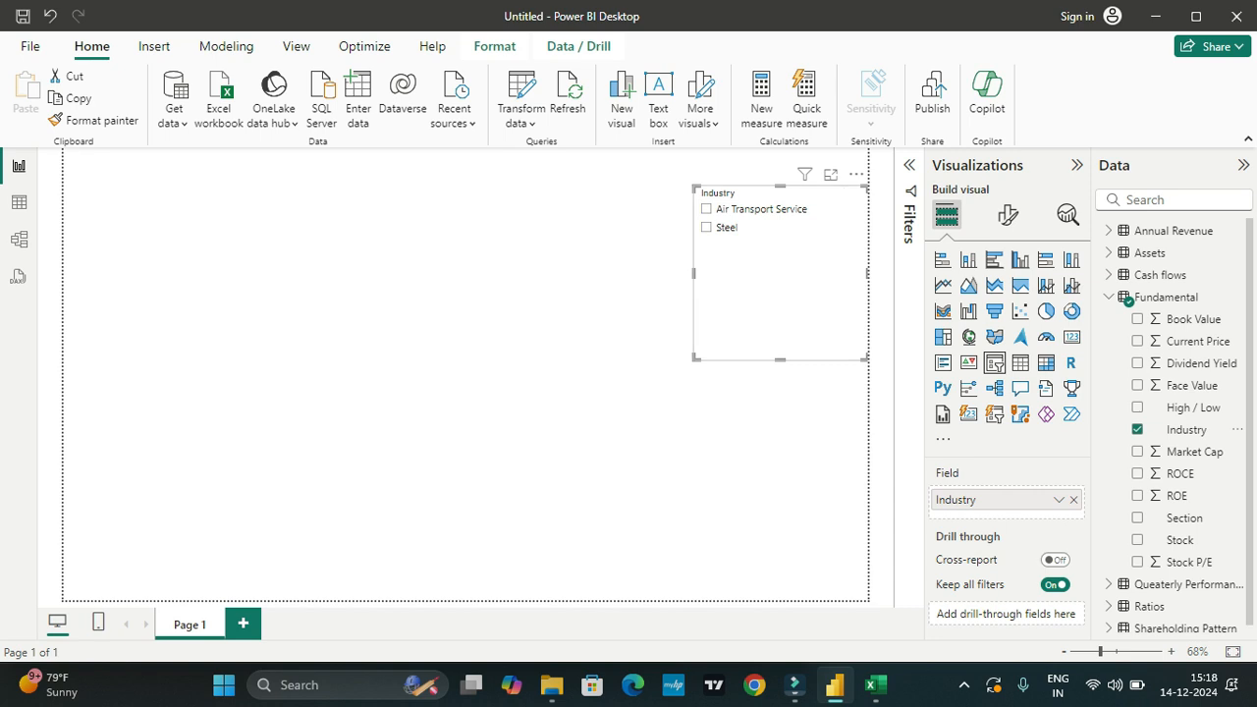
# Step: Set the Industry slicer's style to Dropdown and test it by selecting and clearing Steel
pyautogui.click(1007, 215)
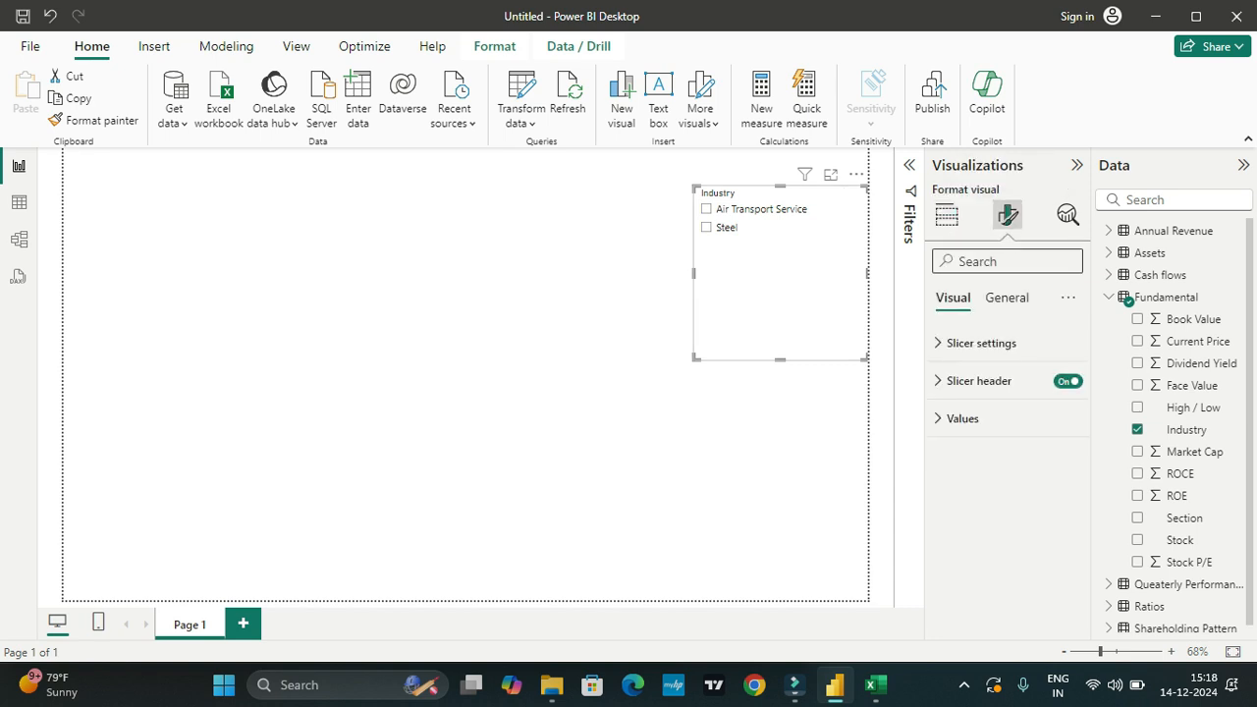
pyautogui.click(981, 343)
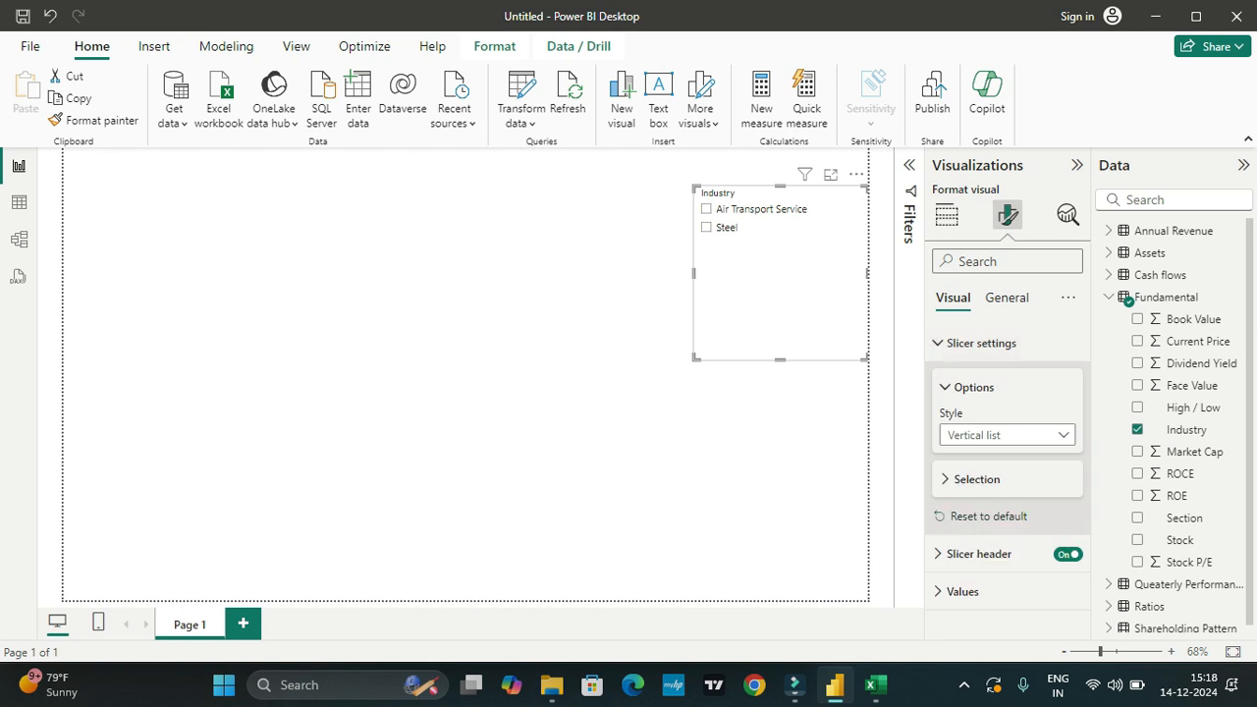
pyautogui.click(1007, 435)
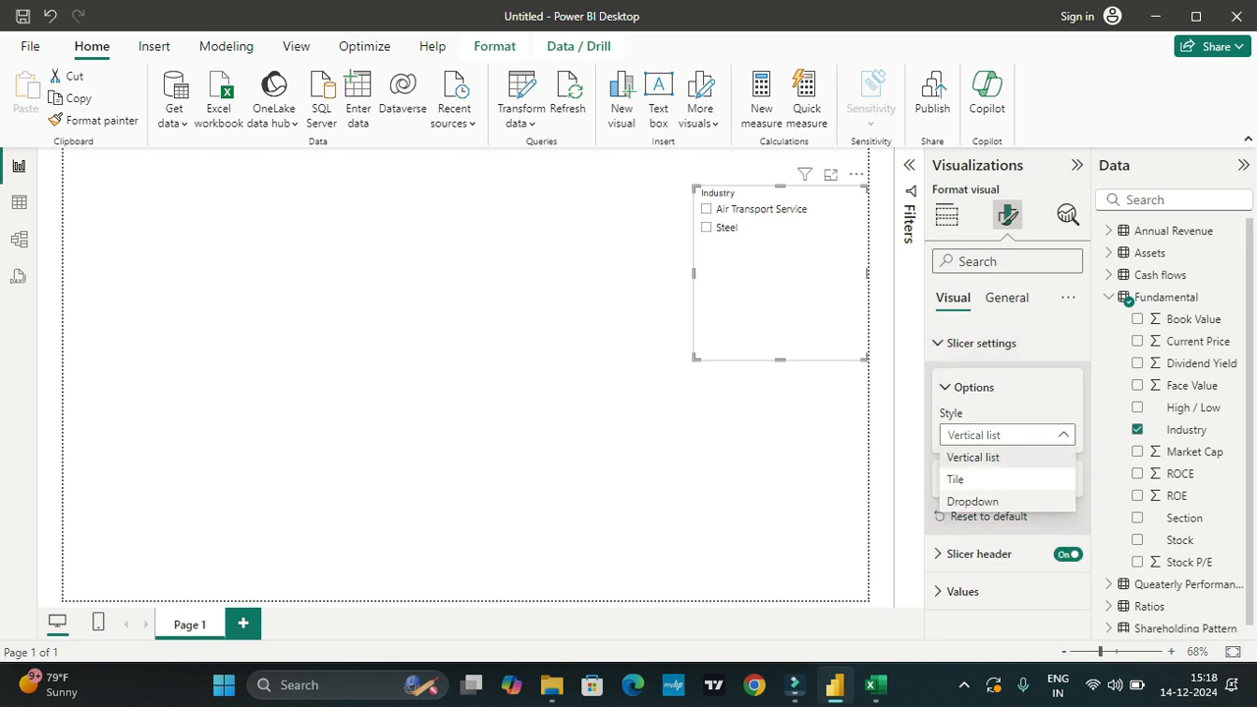
pyautogui.click(972, 501)
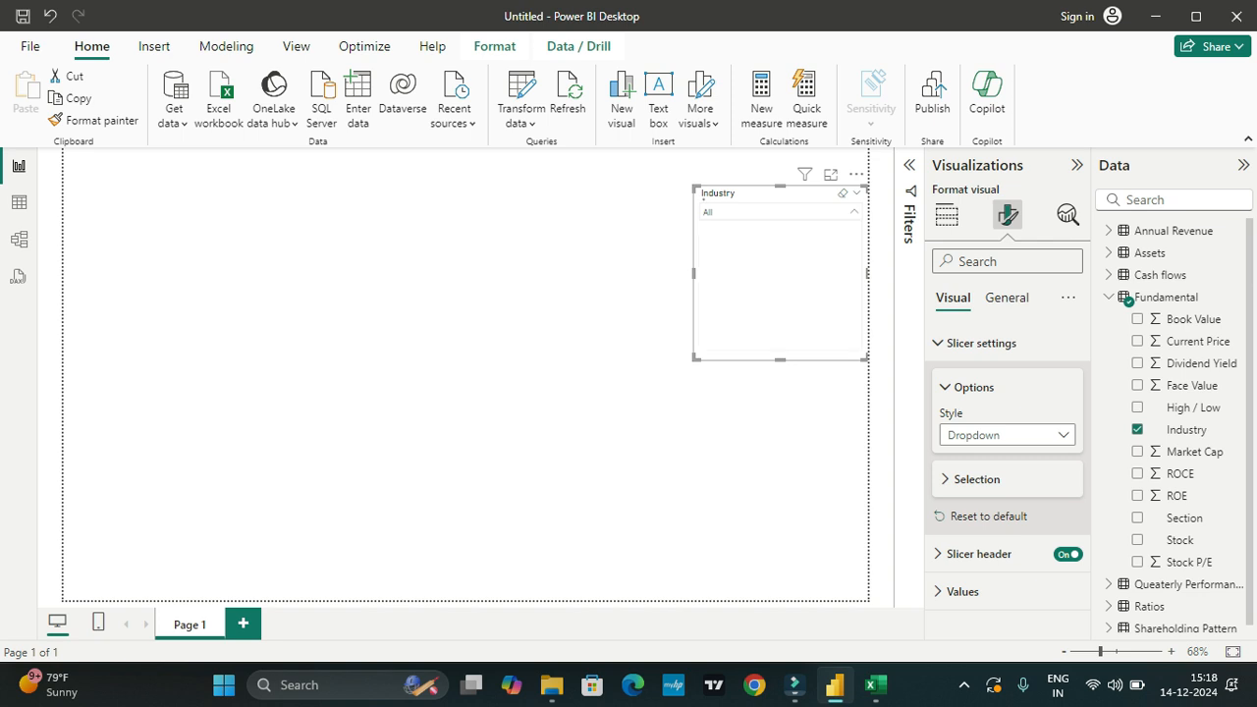
pyautogui.click(709, 248)
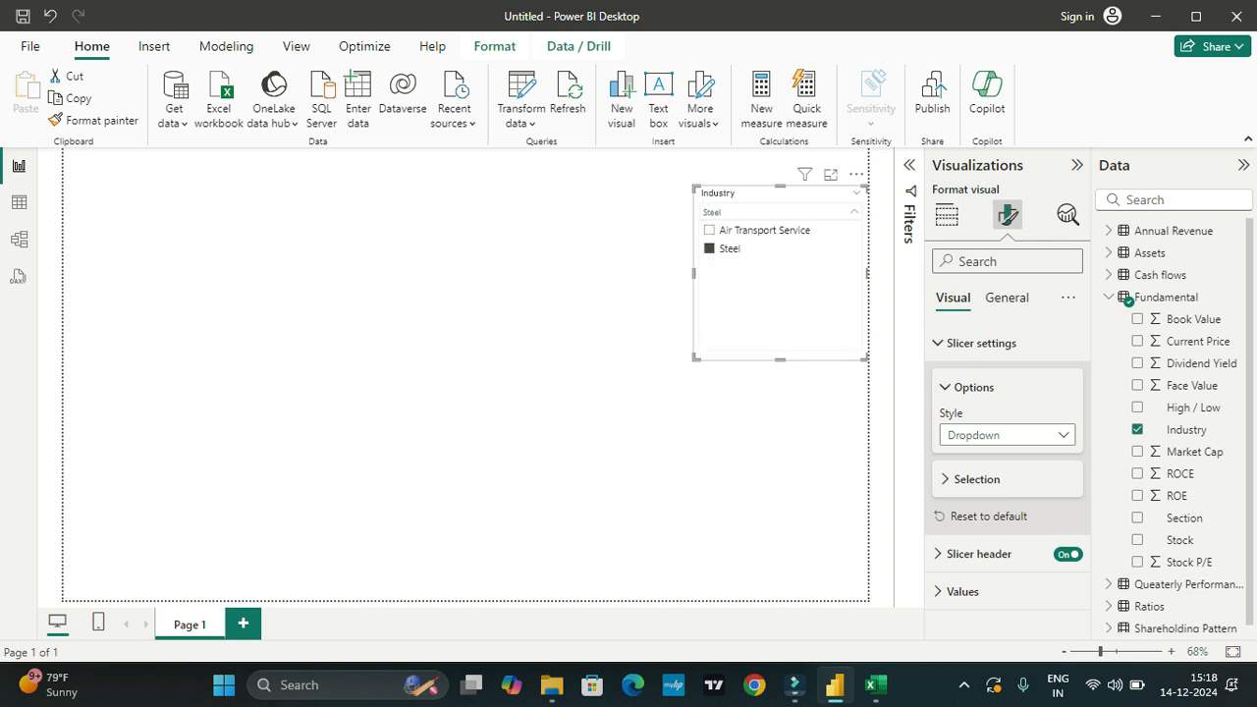
pyautogui.click(709, 248)
# Step: Shorten the Industry slicer to fit its dropdown and shift it slightly inward from the page's right edge
pyautogui.moveTo(780, 359); pyautogui.dragTo(780, 238)
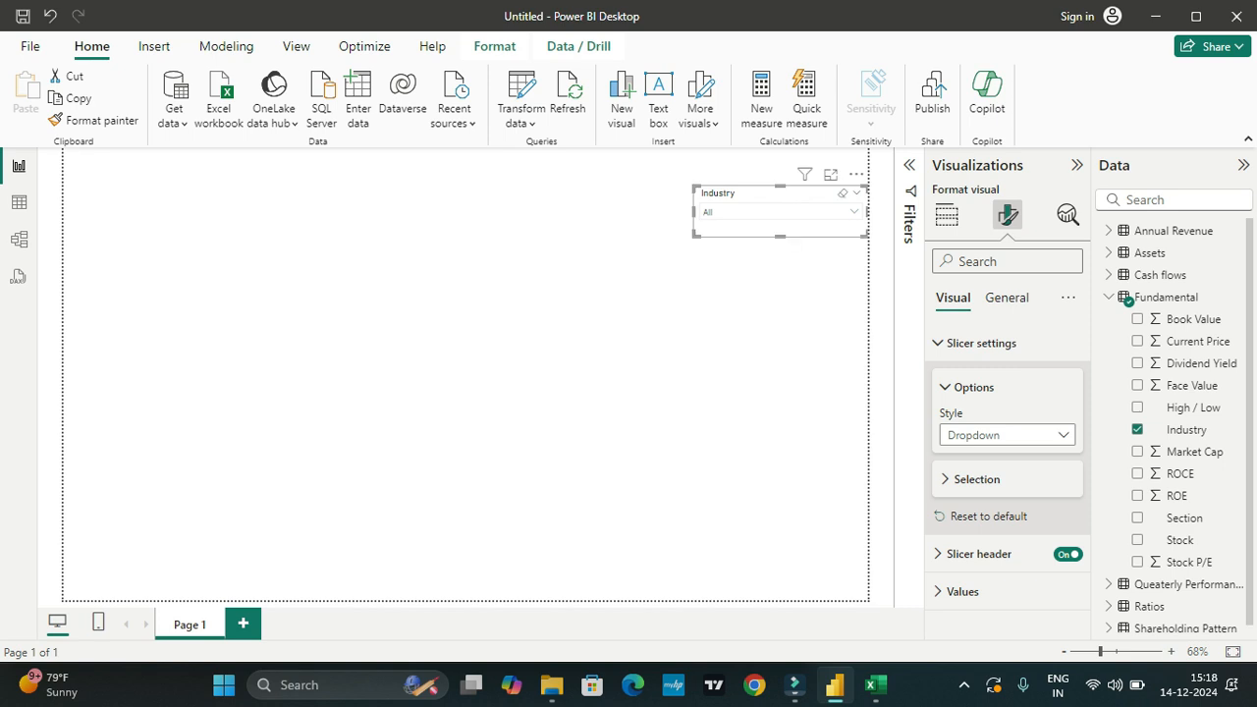
pyautogui.moveTo(781, 194); pyautogui.dragTo(773, 194)
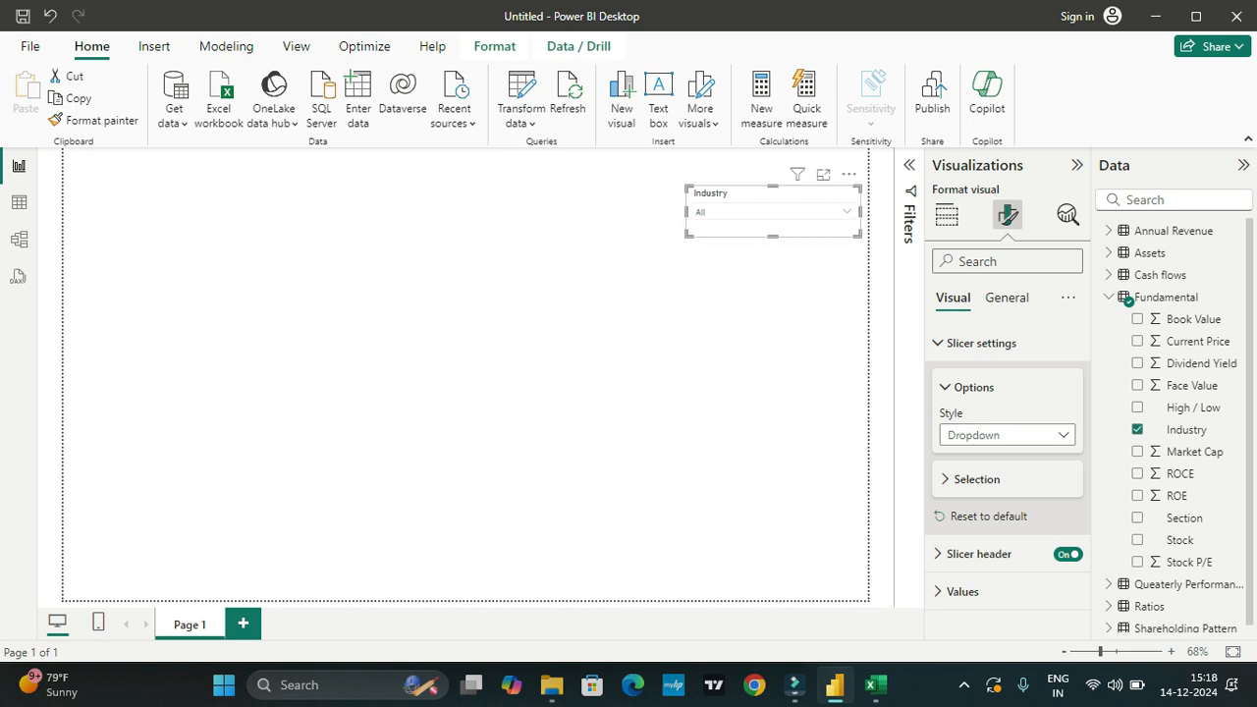
pyautogui.click(762, 324)
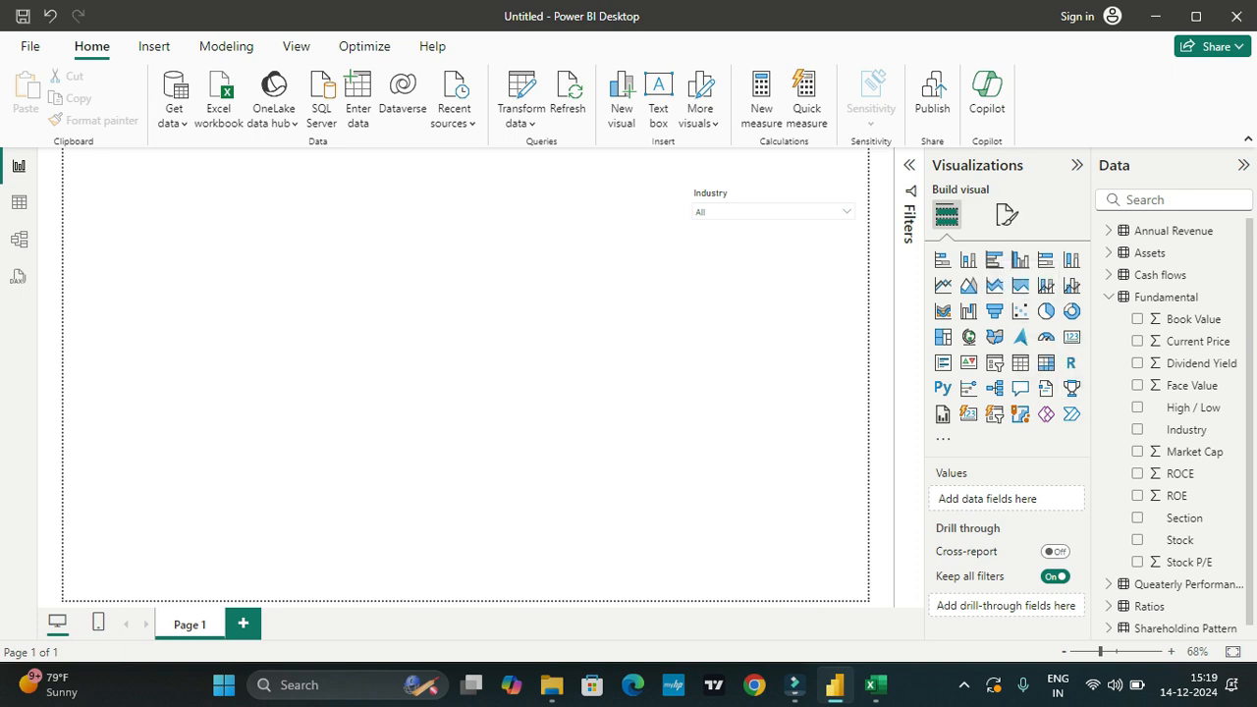
# Step: Duplicate the Industry slicer and place the copy directly below the original, aligned with it
pyautogui.click(773, 194)
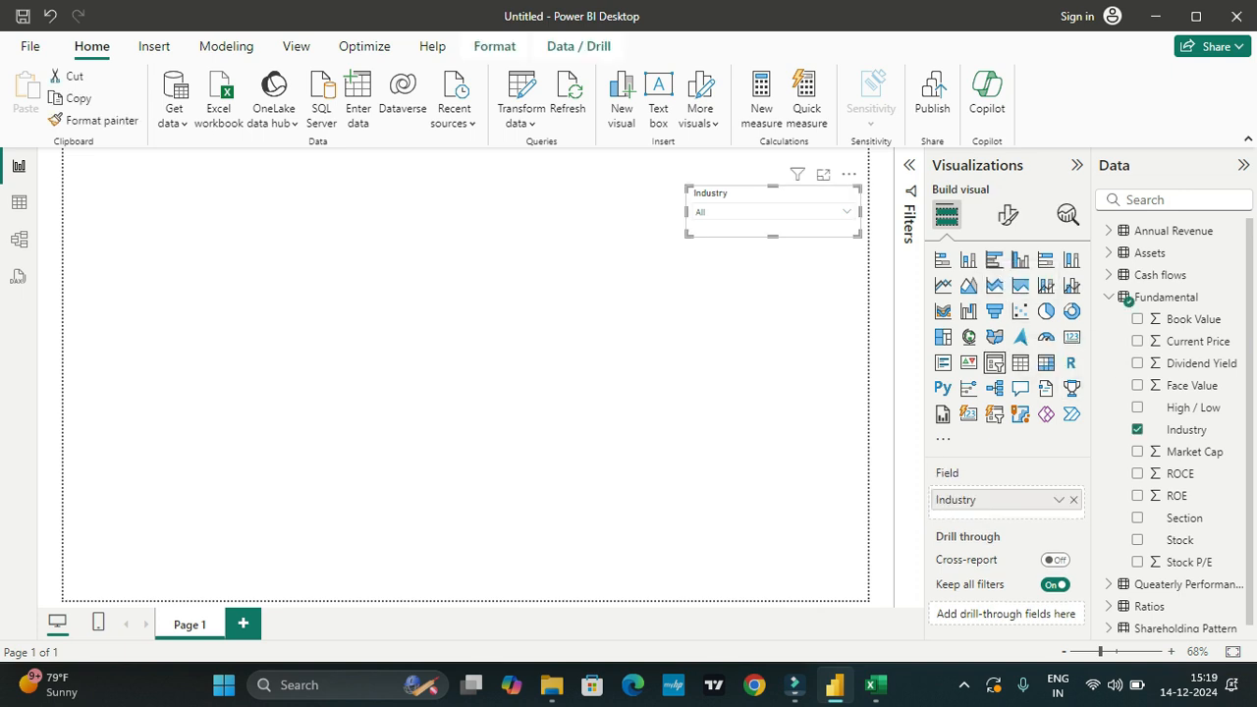
pyautogui.scroll(-1, 1168, 467)
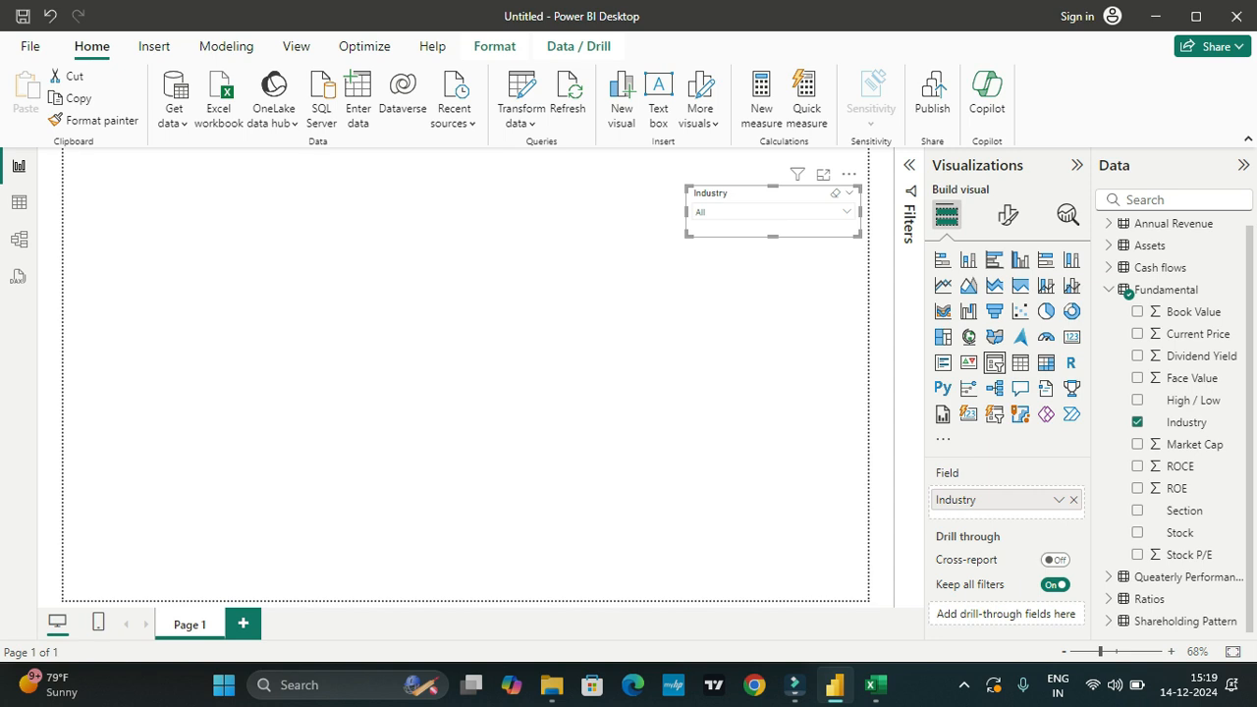
pyautogui.hotkey('ctrl', 'c')
pyautogui.hotkey('ctrl', 'v')
pyautogui.moveTo(775, 322); pyautogui.dragTo(768, 289)
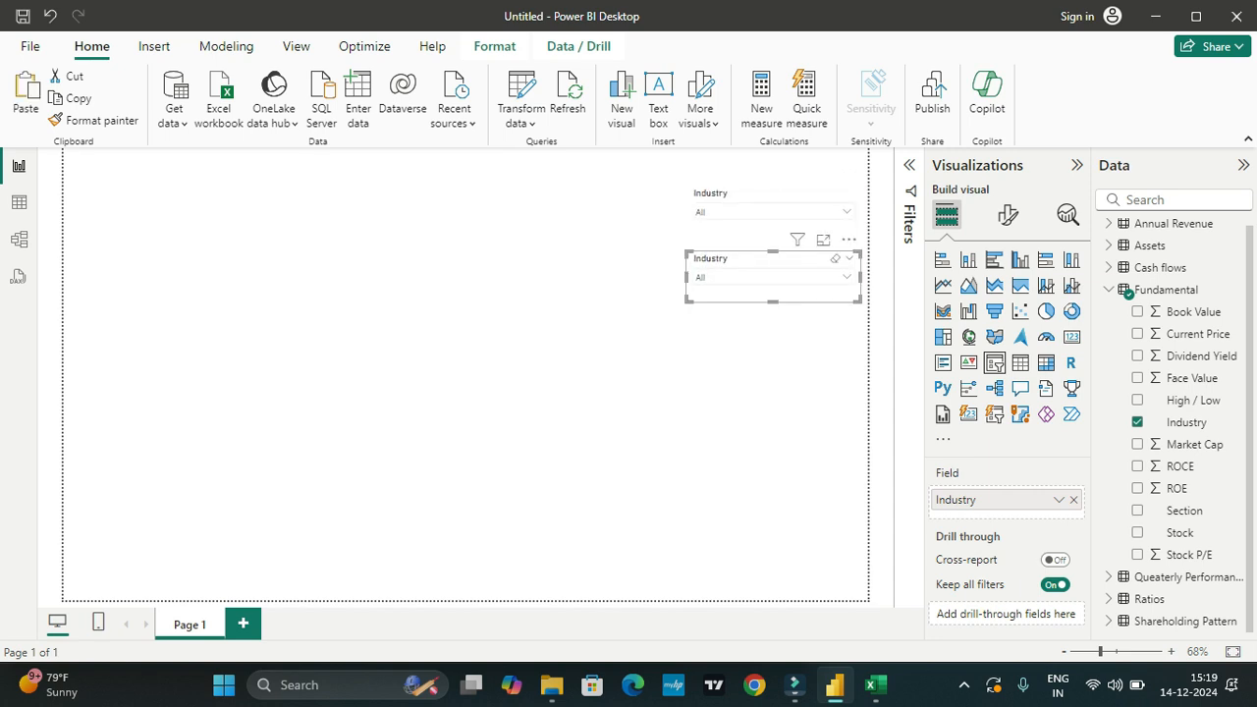
# Step: Replace Industry with the Fundamental table's Stock field in the copied slicer and check its list of companies
pyautogui.click(1073, 499)
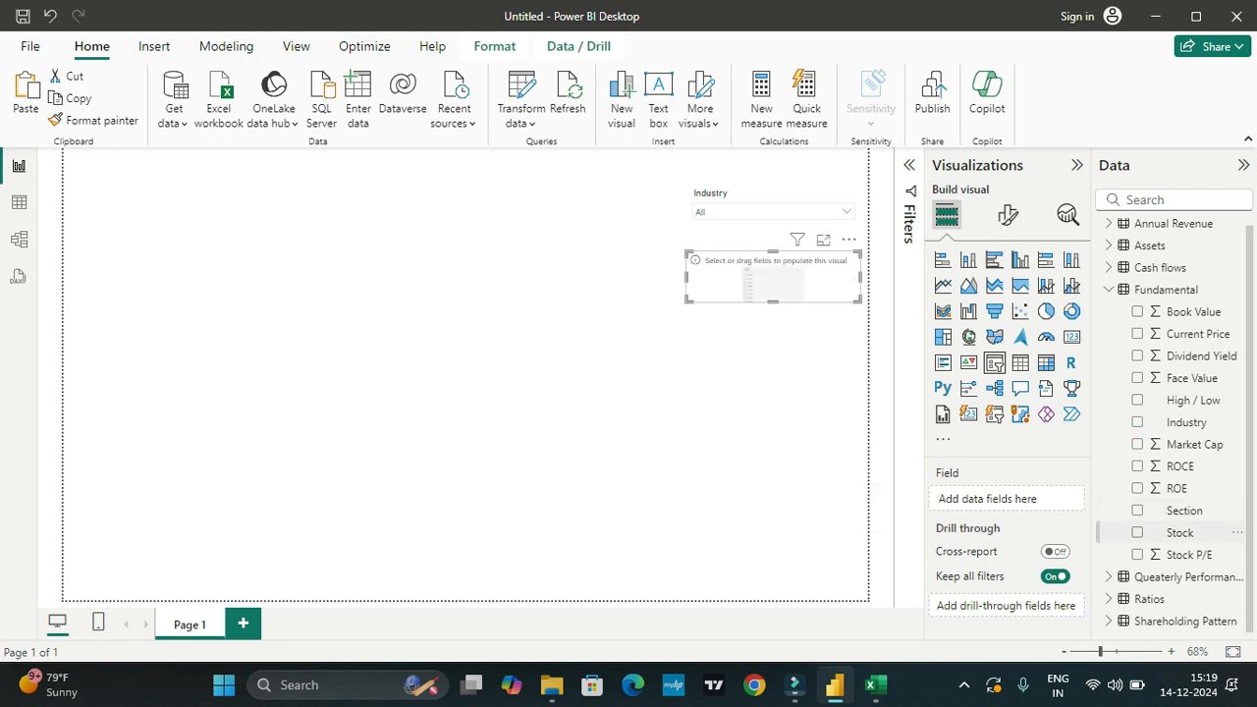
pyautogui.click(1137, 532)
pyautogui.click(846, 277)
pyautogui.scroll(-5, 773, 353)
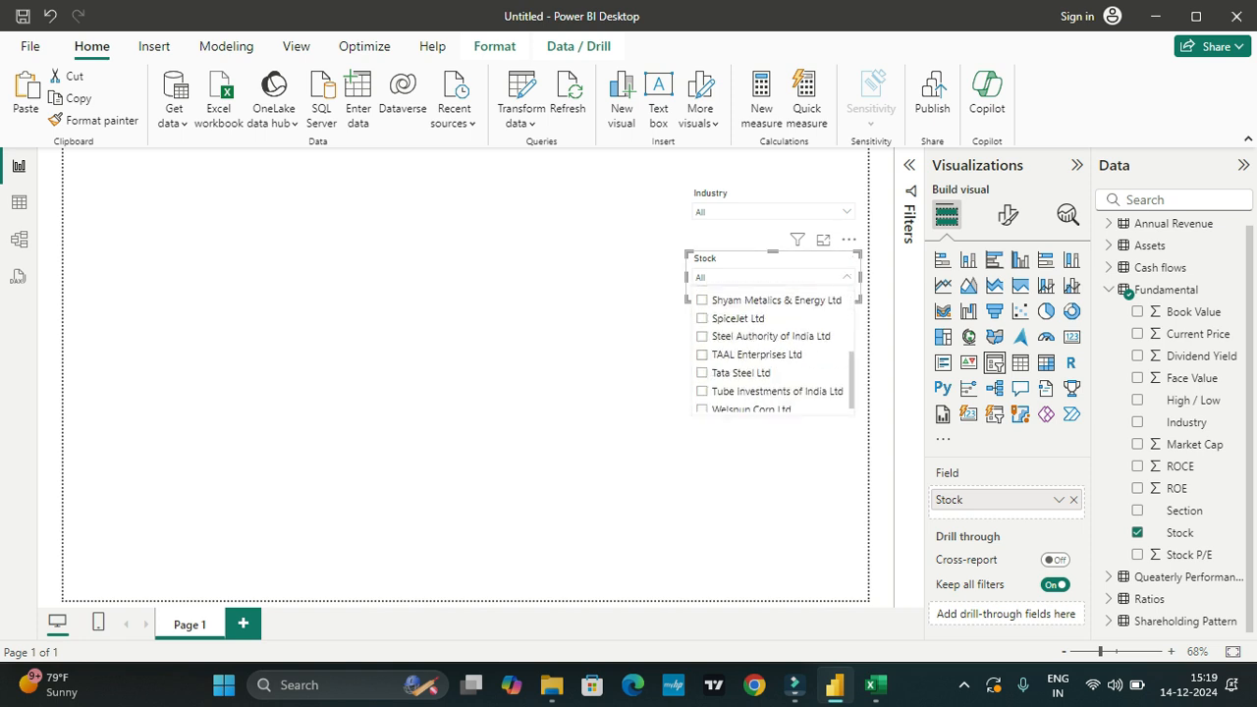
pyautogui.click(590, 393)
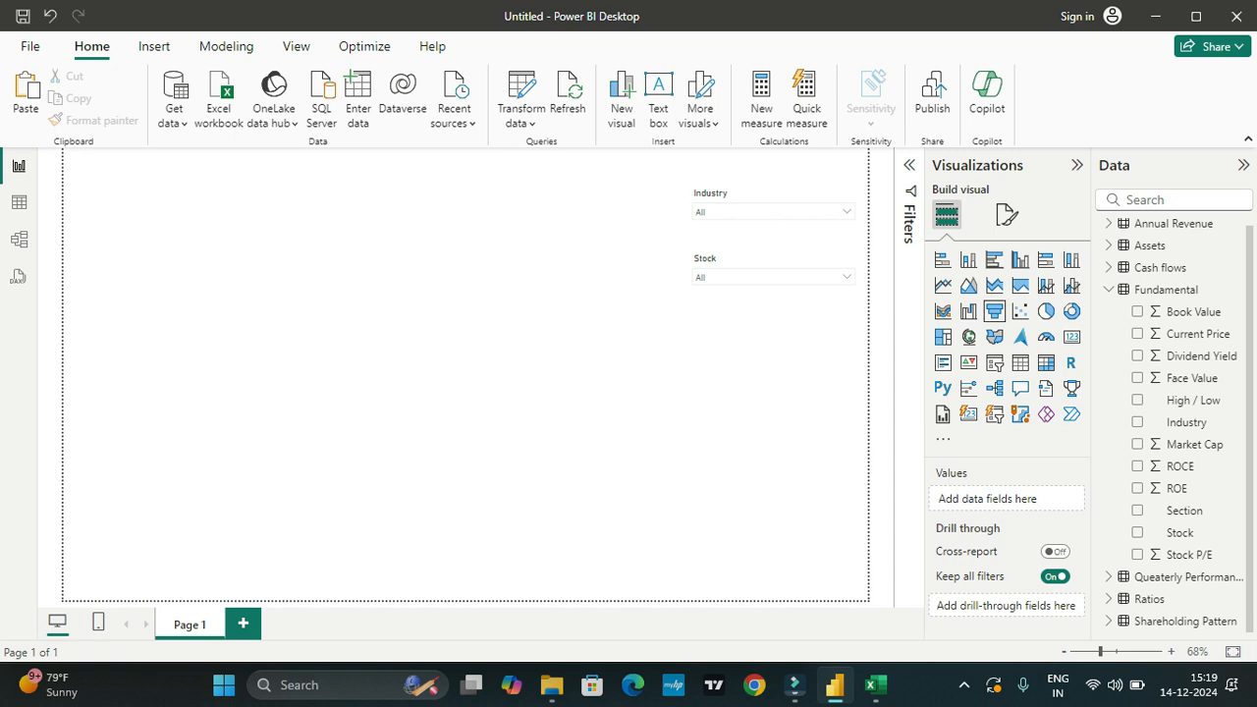
# Step: Change the Stock slicer's style from Dropdown to Vertical list
pyautogui.click(1006, 214)
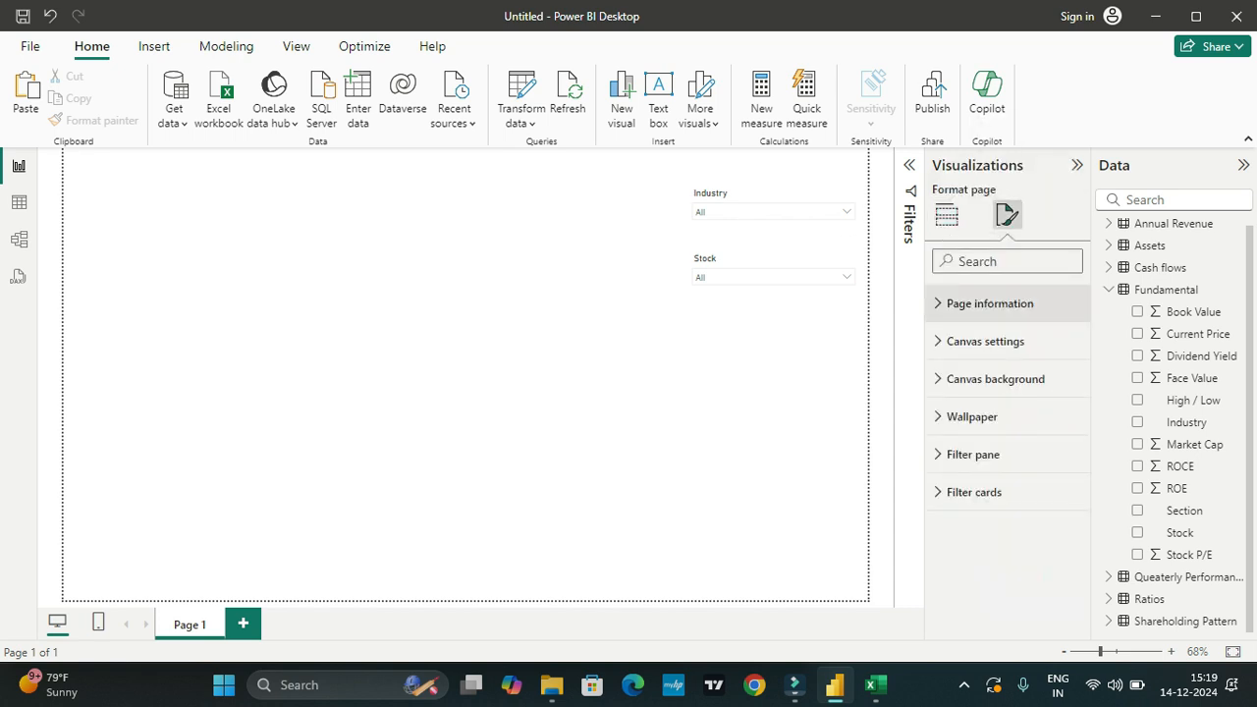
pyautogui.click(846, 277)
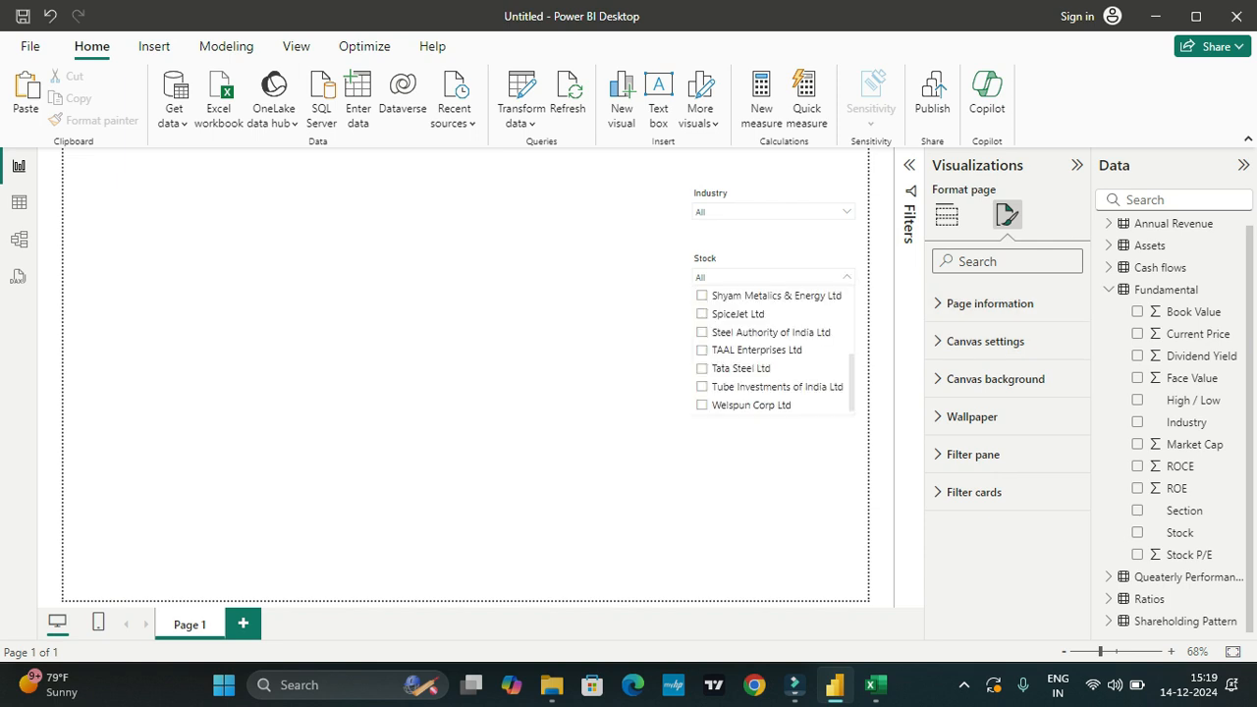
pyautogui.click(846, 277)
pyautogui.click(772, 259)
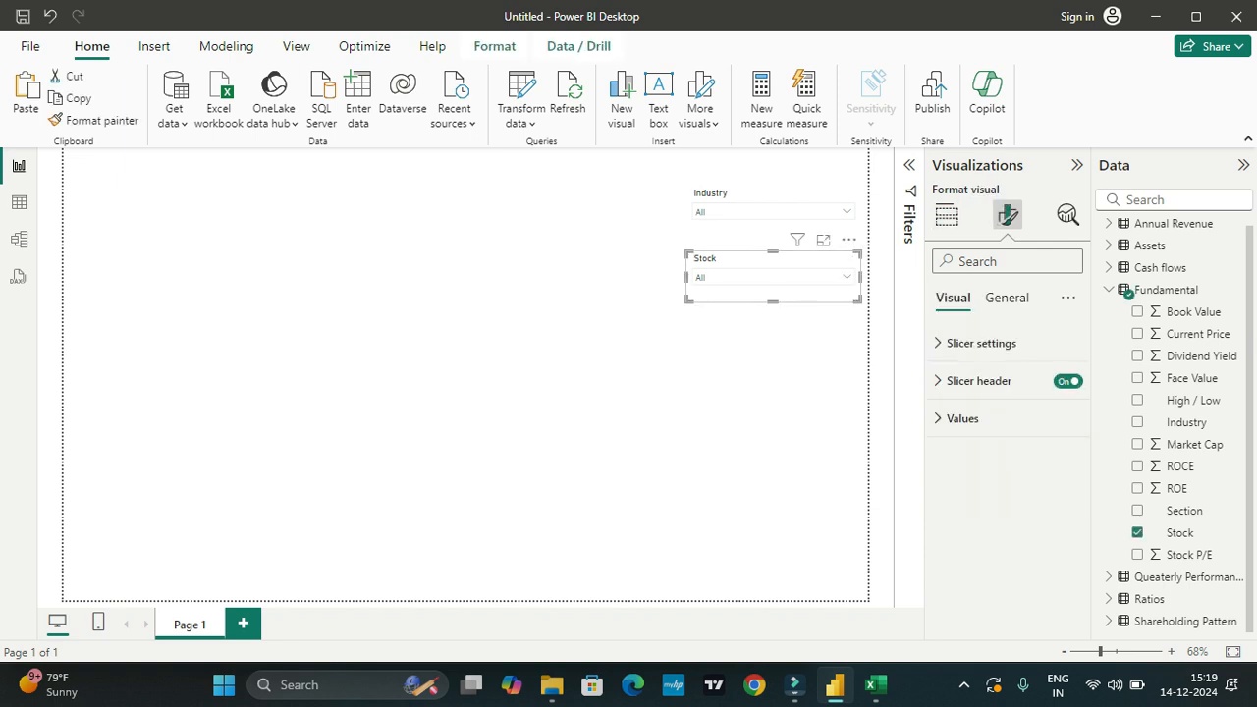
pyautogui.click(981, 342)
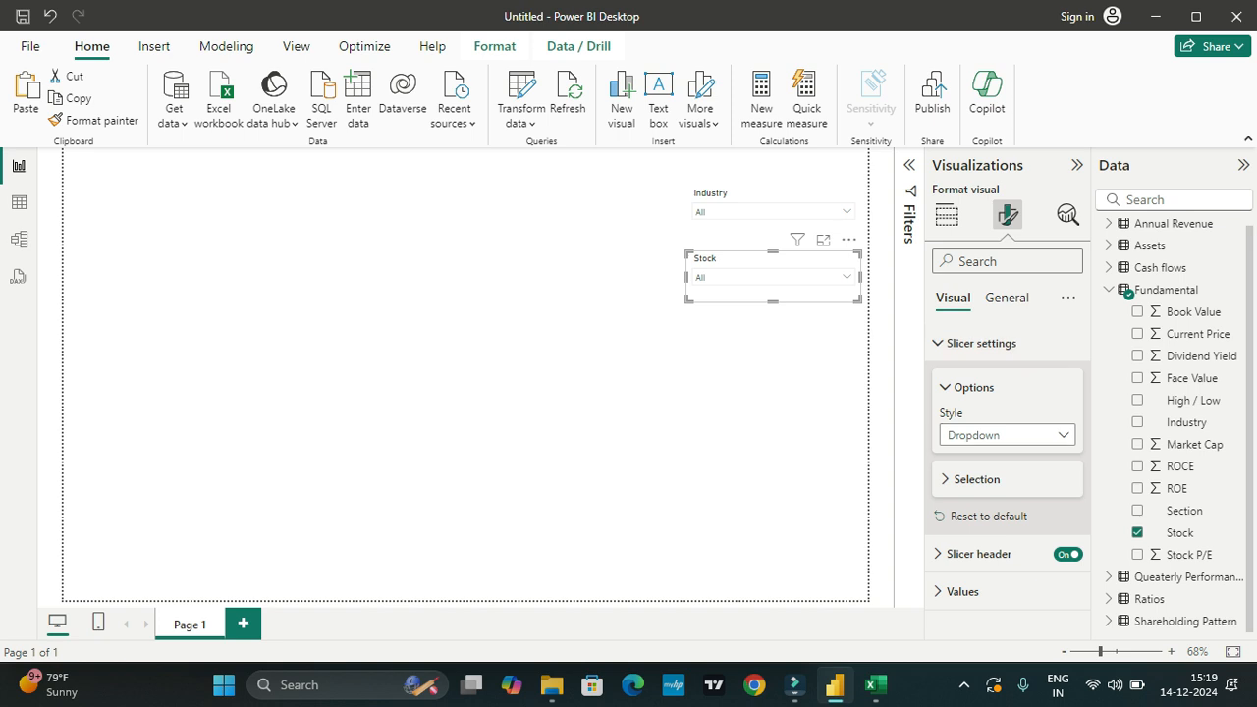
pyautogui.click(1007, 435)
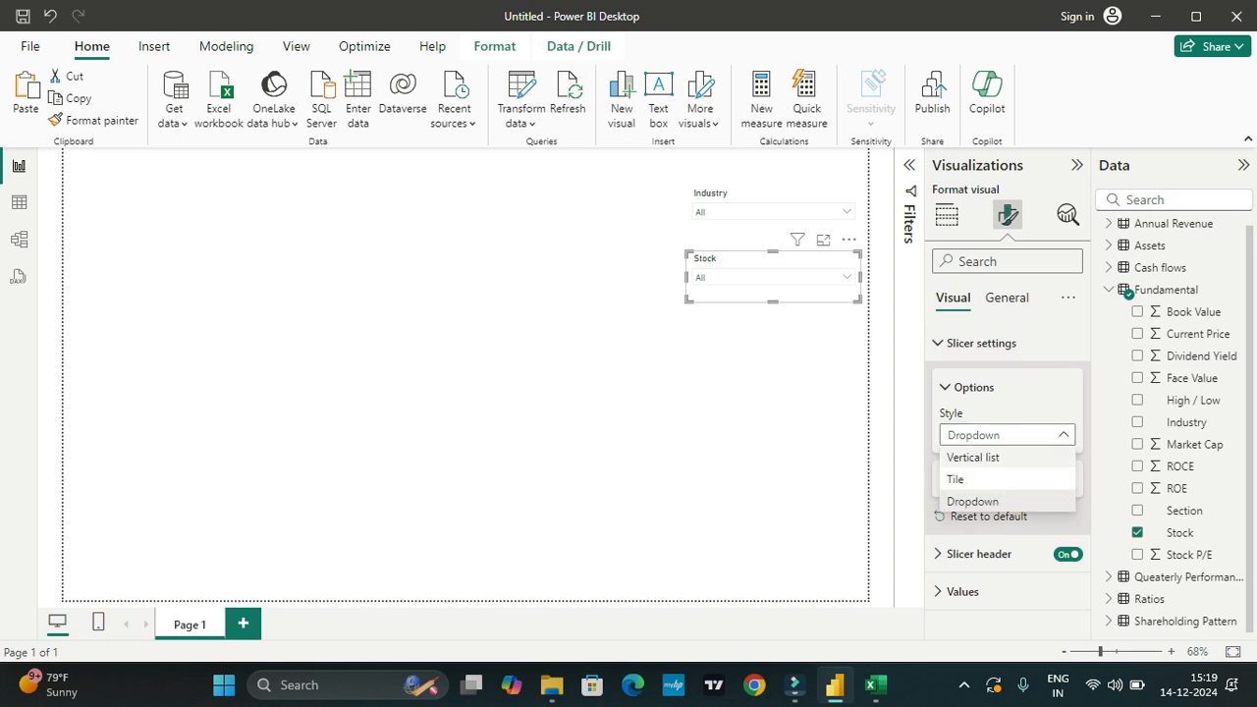
pyautogui.click(972, 457)
# Step: Select Steel in the Industry slicer to test how it filters the Stock list
pyautogui.click(846, 212)
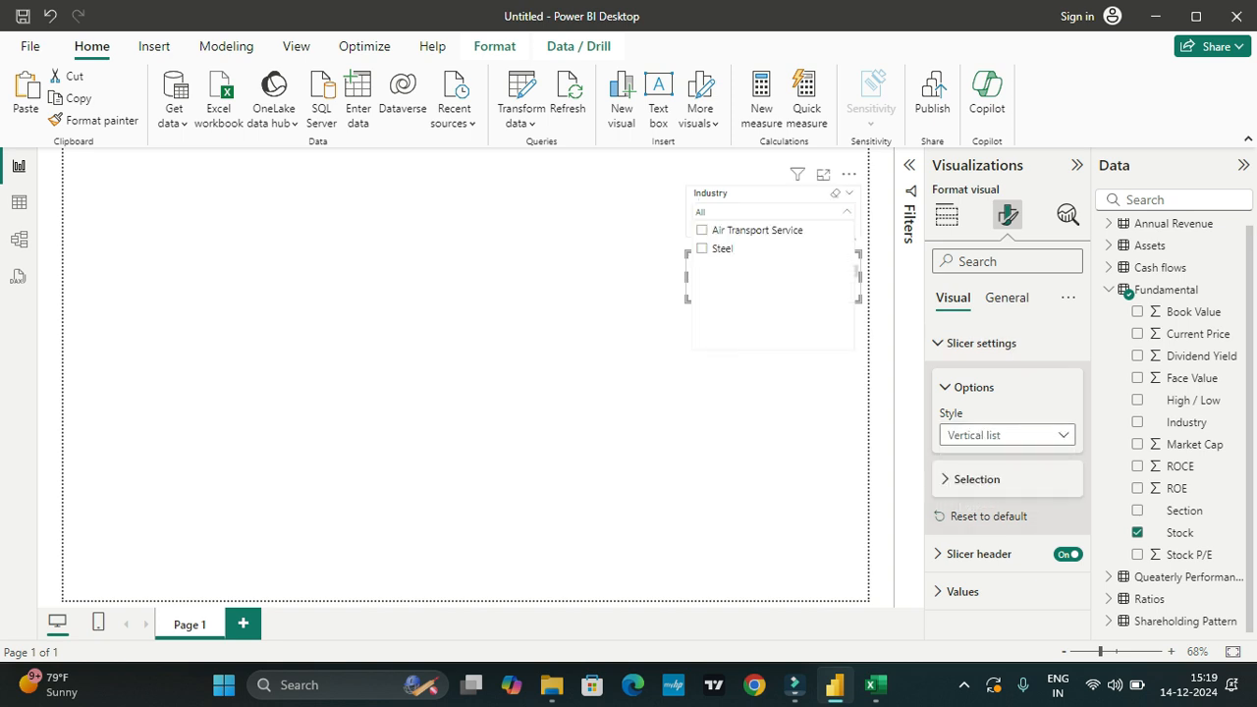
pyautogui.click(722, 248)
pyautogui.click(589, 339)
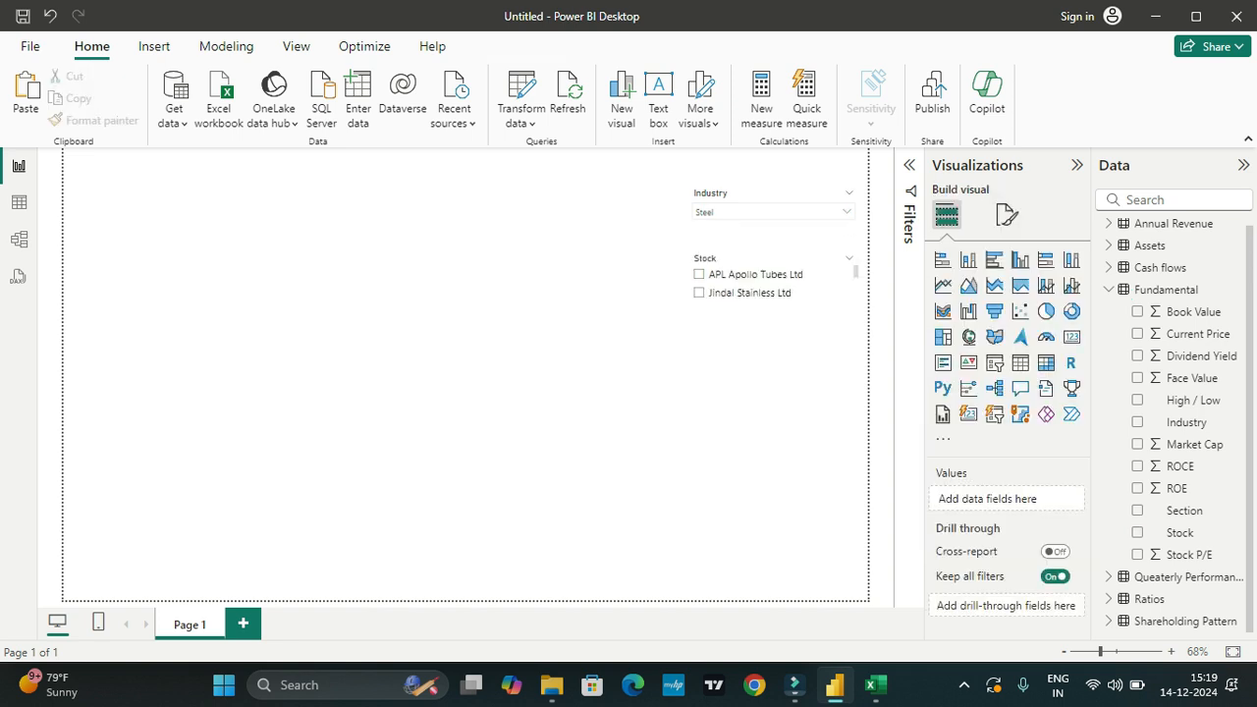
# Step: Lengthen the Stock slicer downward to fit more companies and narrow it slightly from its left edge
pyautogui.click(856, 273)
pyautogui.moveTo(773, 301); pyautogui.dragTo(772, 422)
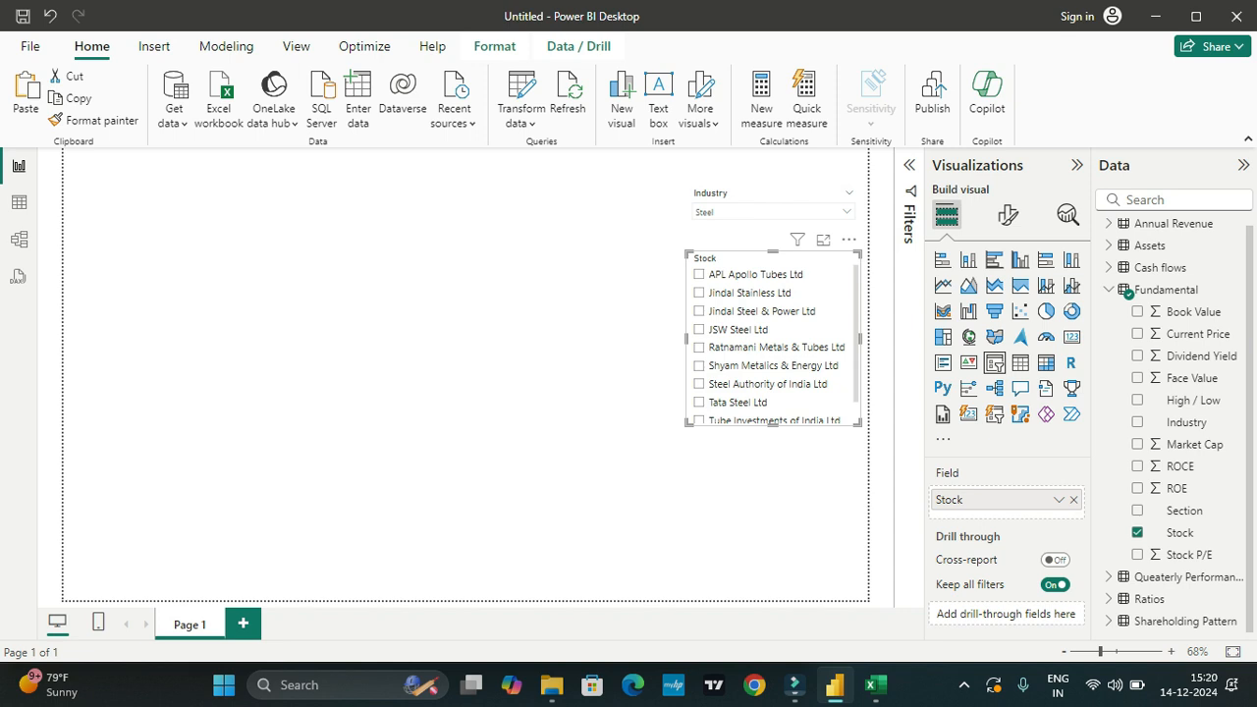
pyautogui.moveTo(686, 339); pyautogui.dragTo(692, 339)
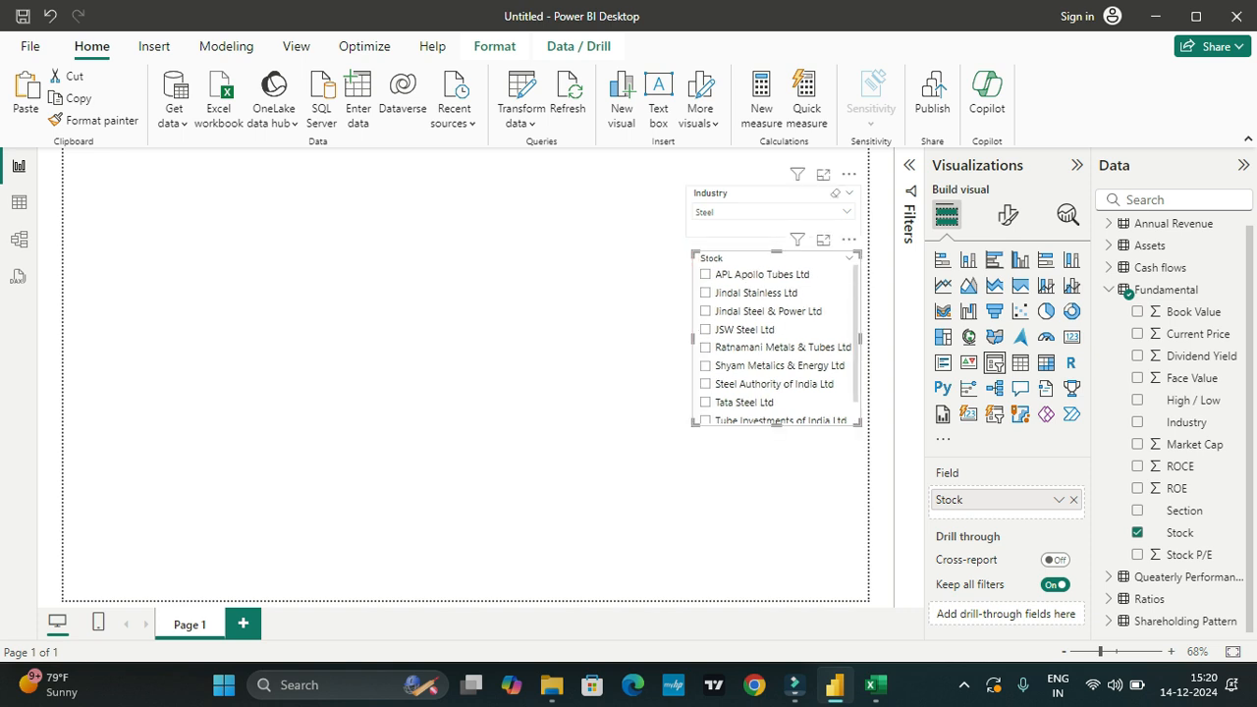
# Step: Narrow the Industry slicer to match the Stock slicer and move both to the page's lower-right corner
pyautogui.click(772, 226)
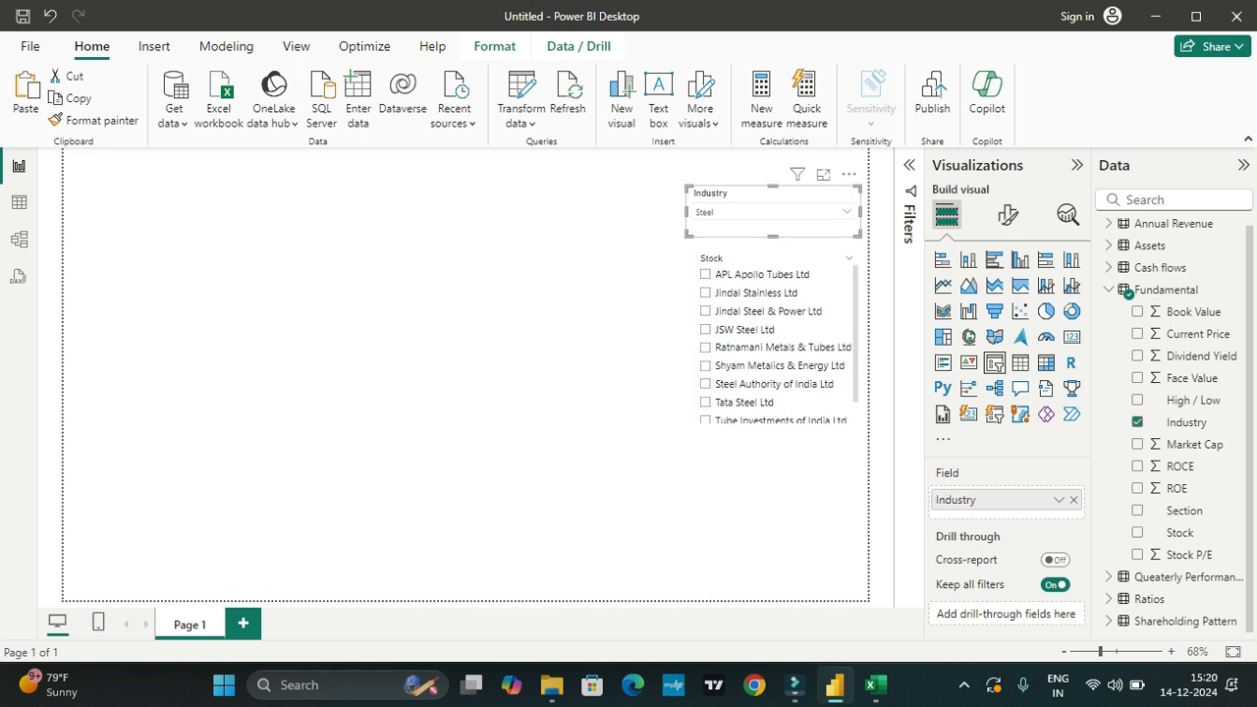
pyautogui.moveTo(687, 211); pyautogui.dragTo(692, 212)
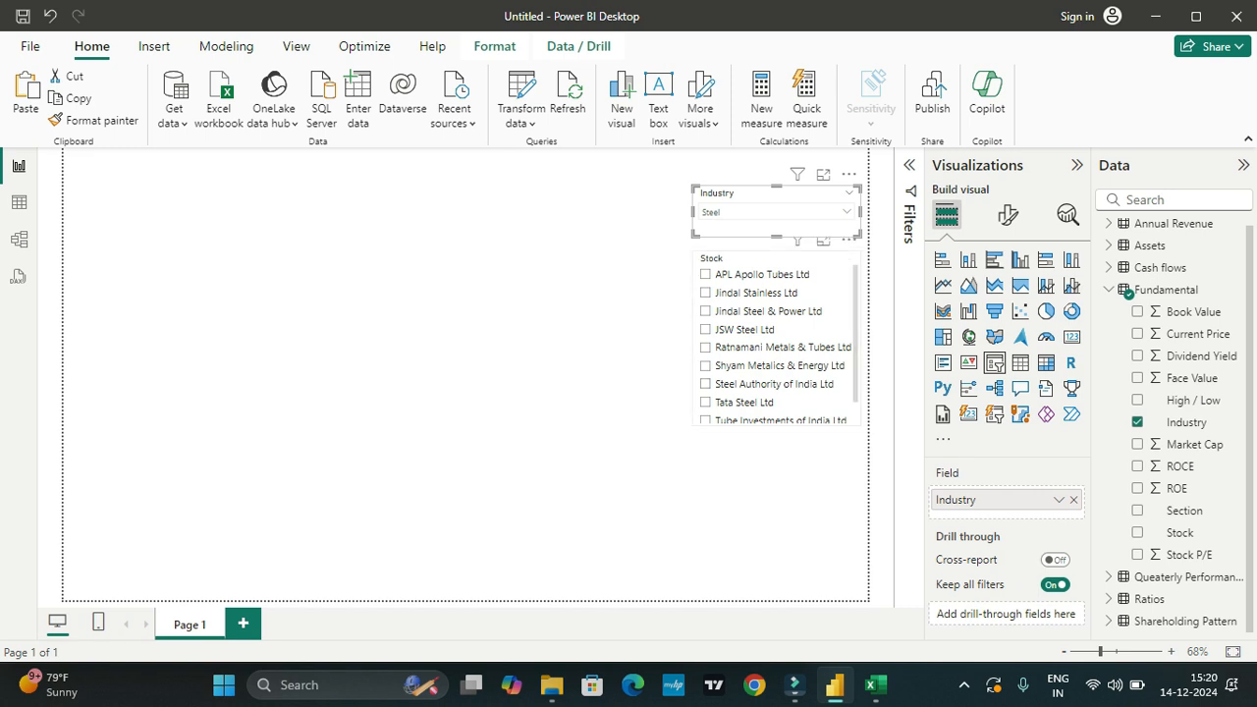
pyautogui.moveTo(776, 263); pyautogui.dragTo(776, 412)
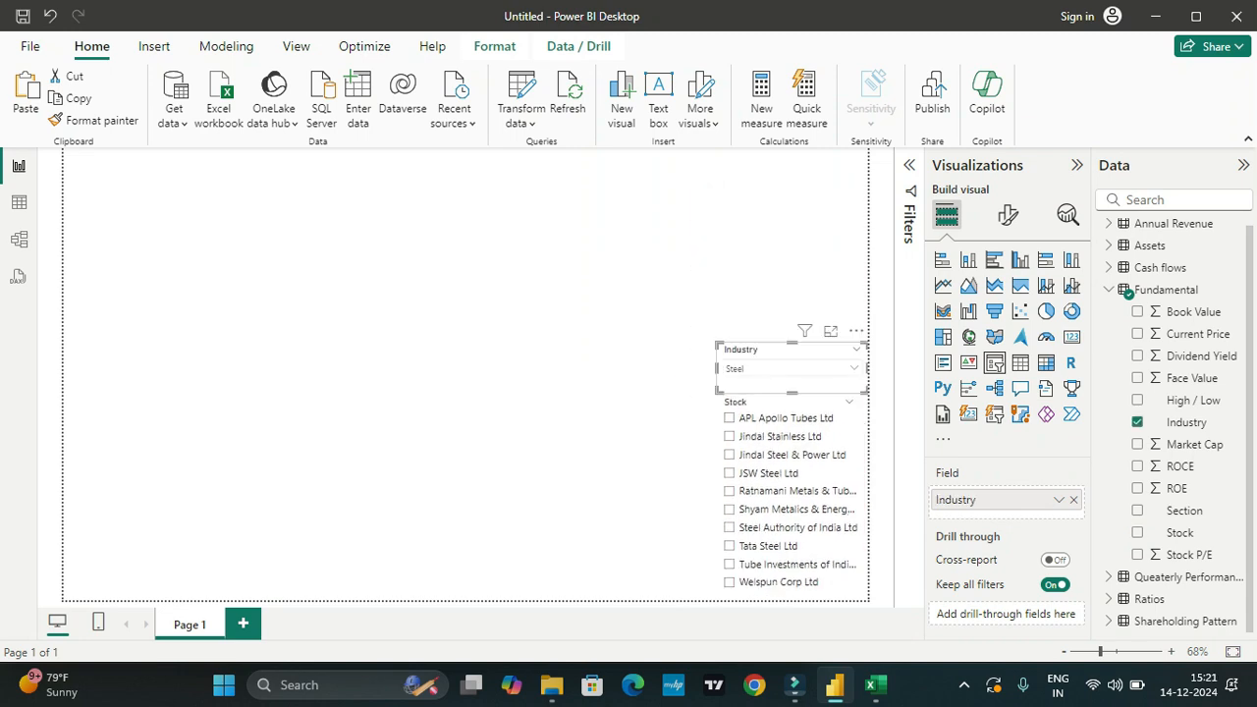
# Step: Switch the Industry slicer's selection to Air Transport Service and check which filters affect the Stock slicer
pyautogui.click(853, 368)
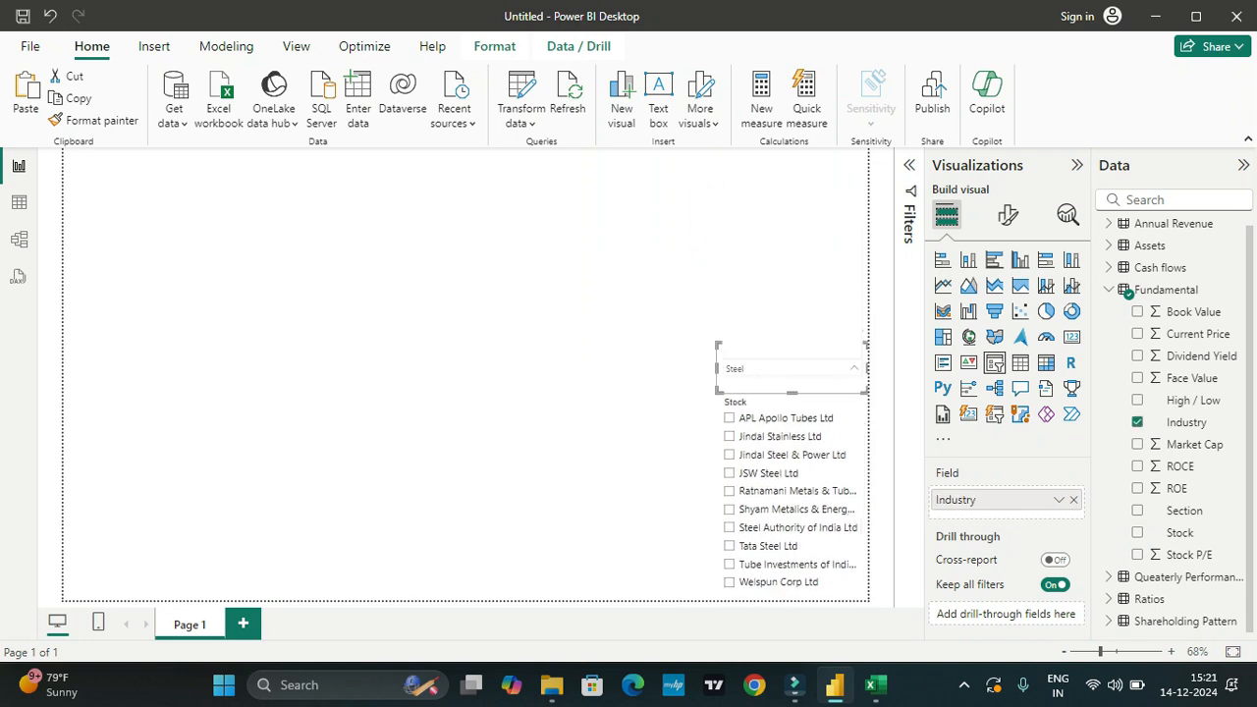
pyautogui.click(732, 239)
pyautogui.click(628, 314)
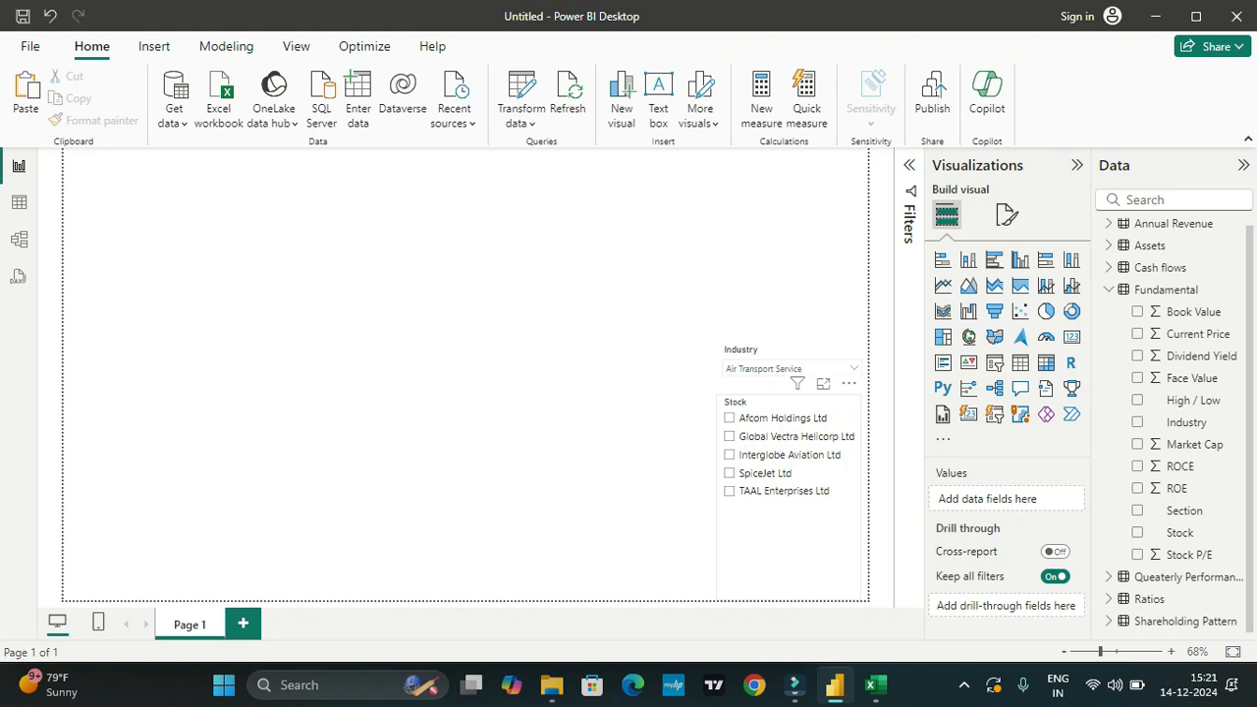
pyautogui.click(797, 384)
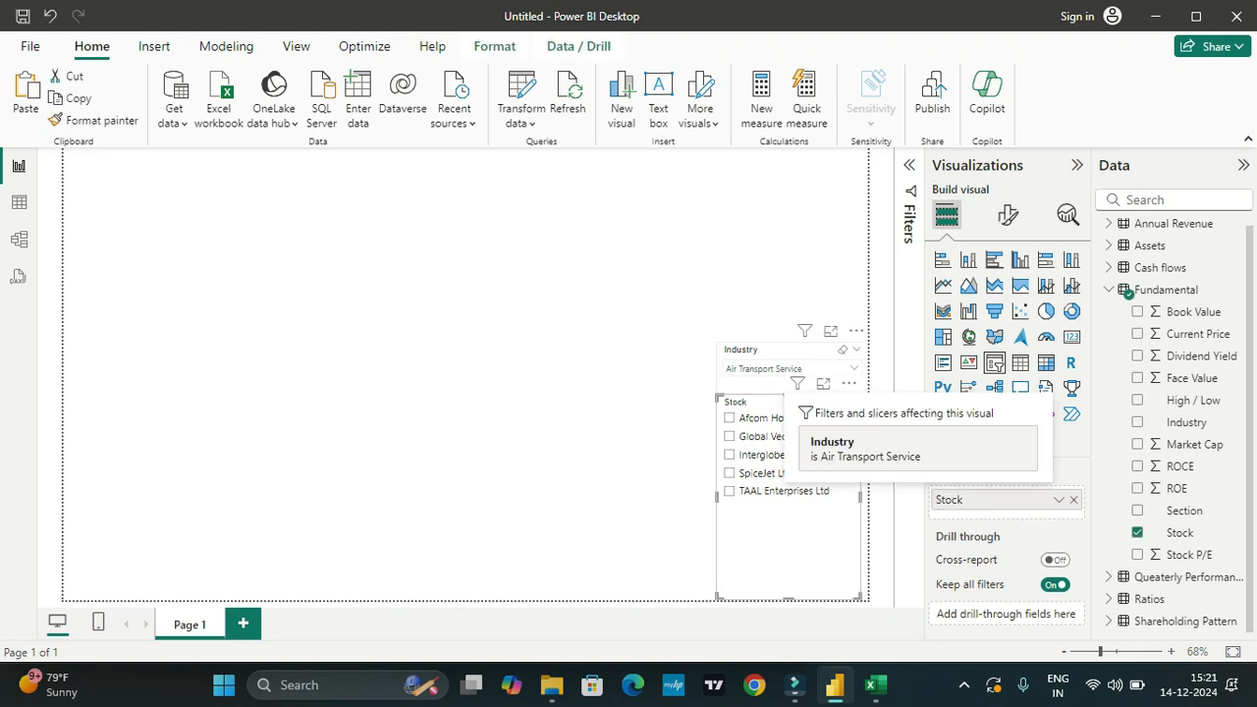
pyautogui.click(677, 304)
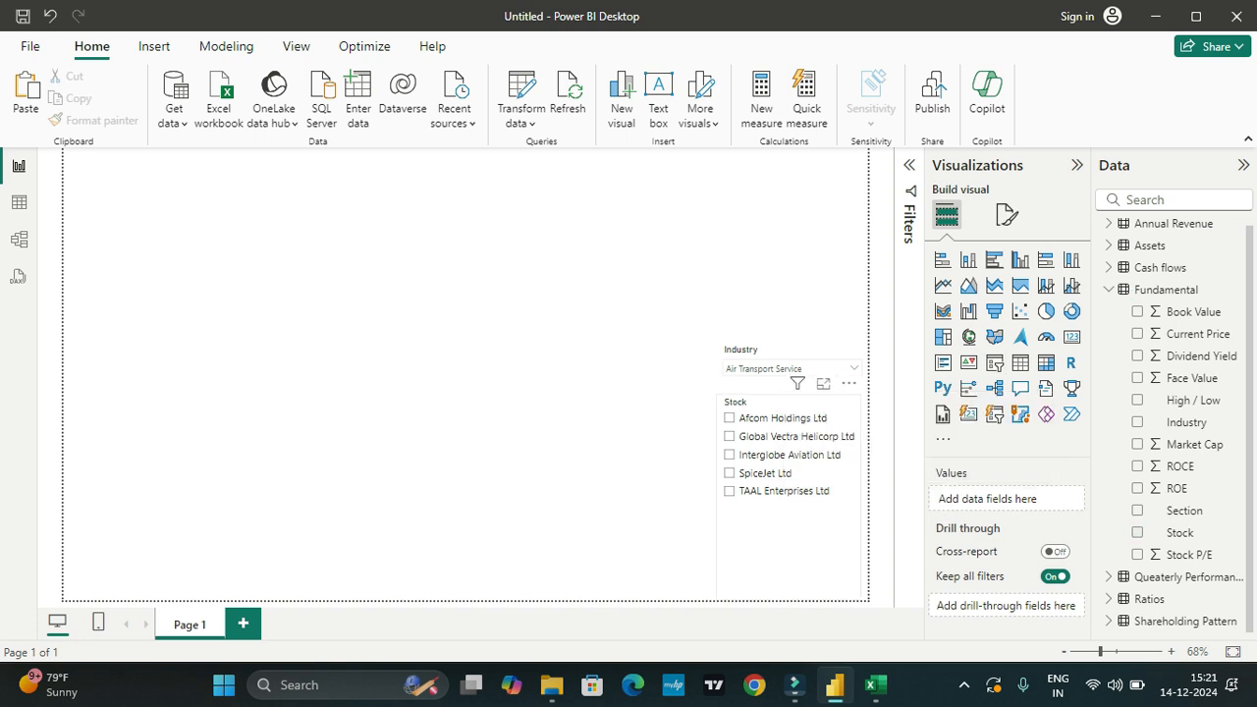
# Step: Shorten the Stock slicer from its upper edge to fit its list and move the Industry slicer down directly above it
pyautogui.rightClick(791, 416)
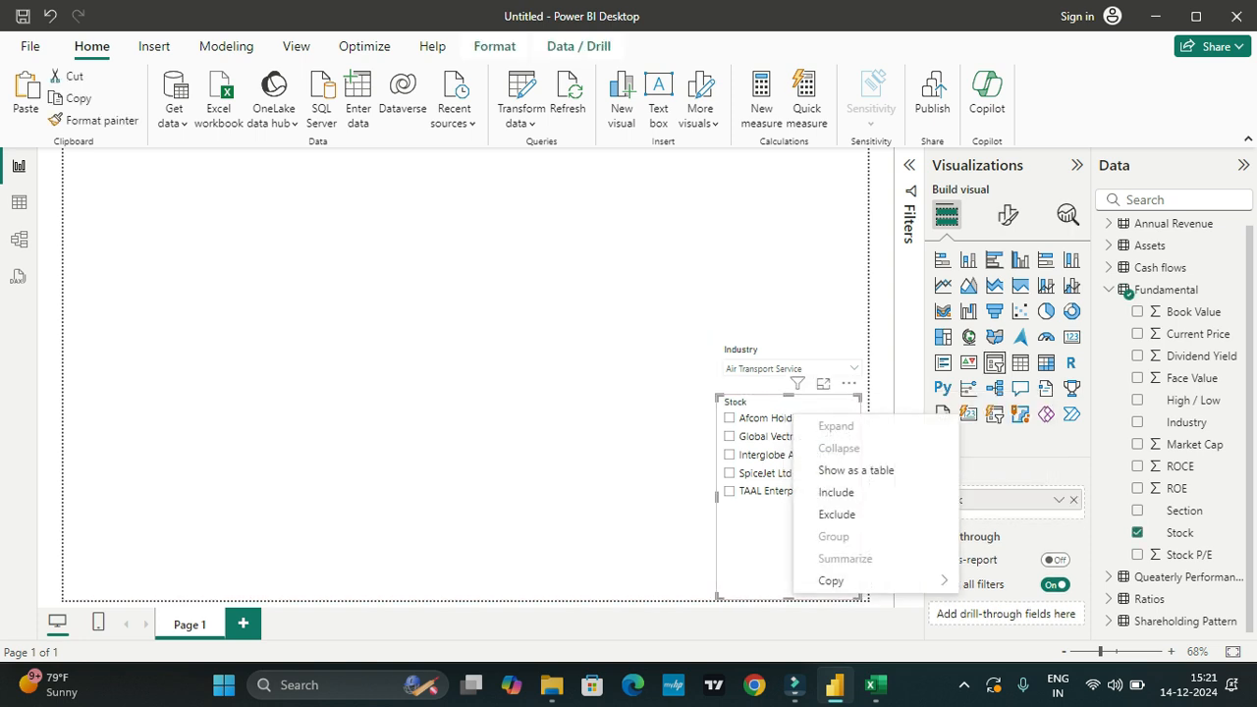
pyautogui.click(789, 396)
pyautogui.moveTo(789, 396); pyautogui.dragTo(788, 484)
pyautogui.rightClick(777, 487)
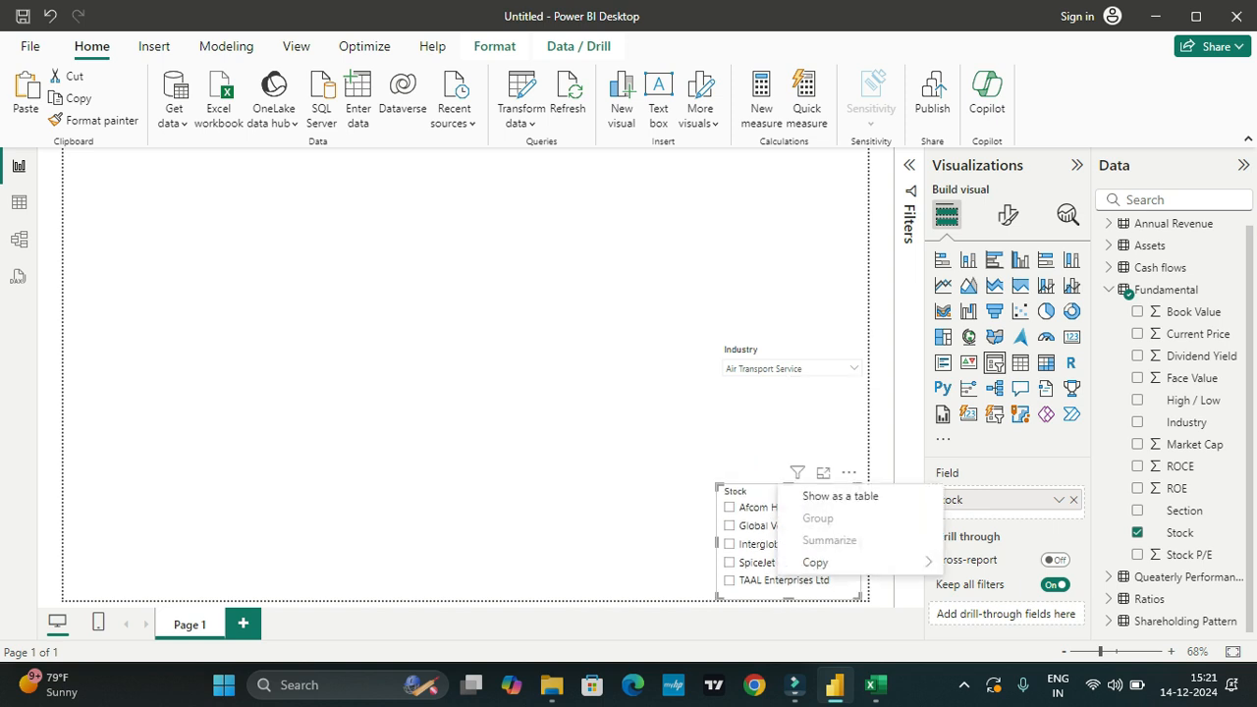
pyautogui.click(782, 349)
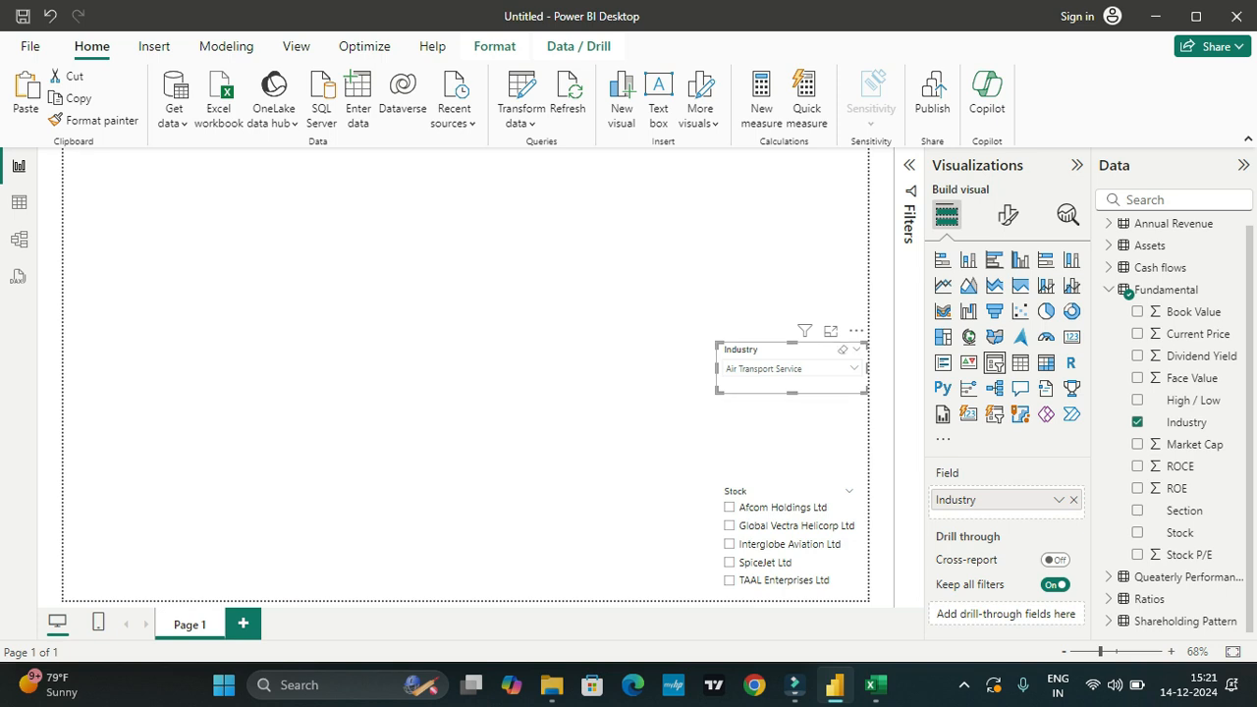
pyautogui.moveTo(783, 349); pyautogui.dragTo(782, 438)
pyautogui.click(609, 403)
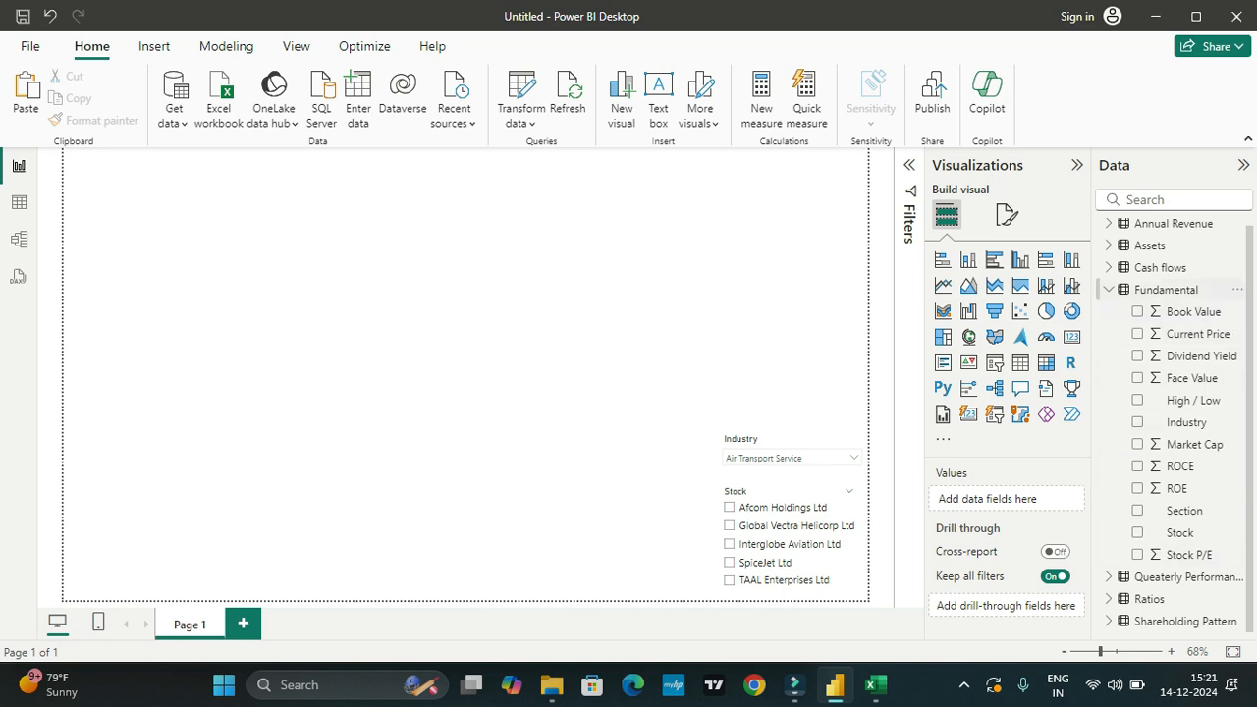
# Step: Add a shortened card visual showing the Fundamental table's Current Price field
pyautogui.click(1108, 289)
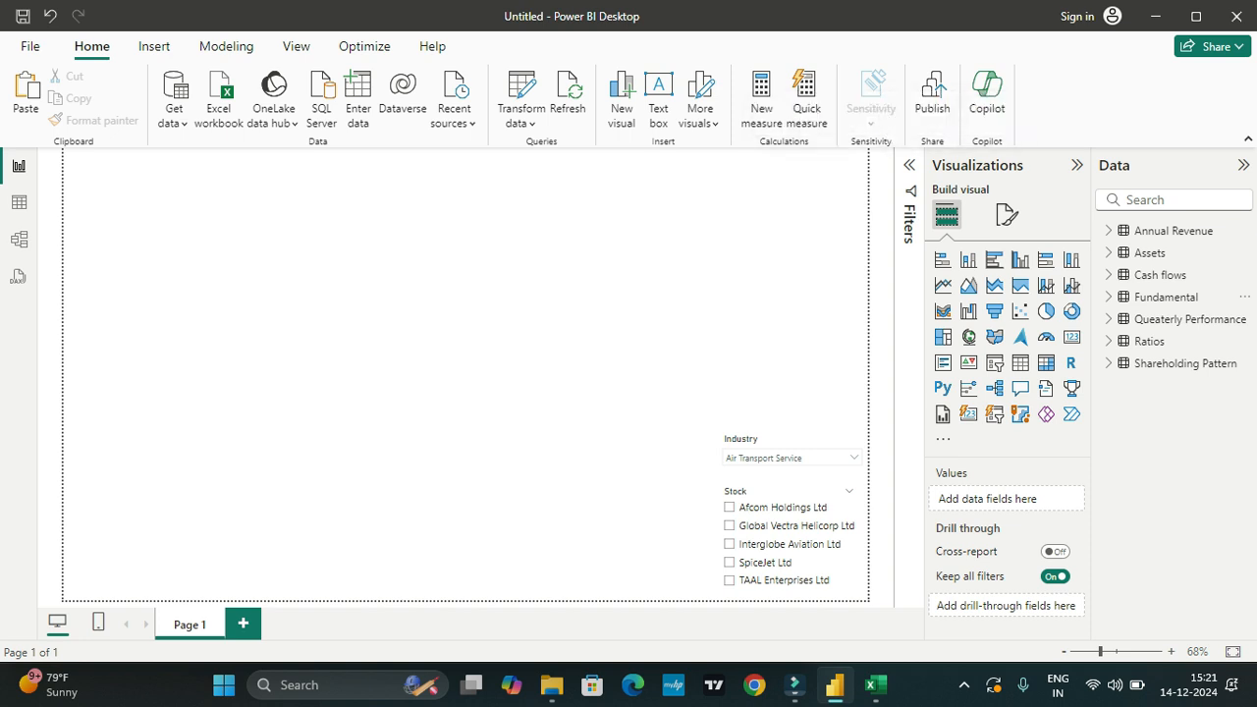
pyautogui.click(1071, 336)
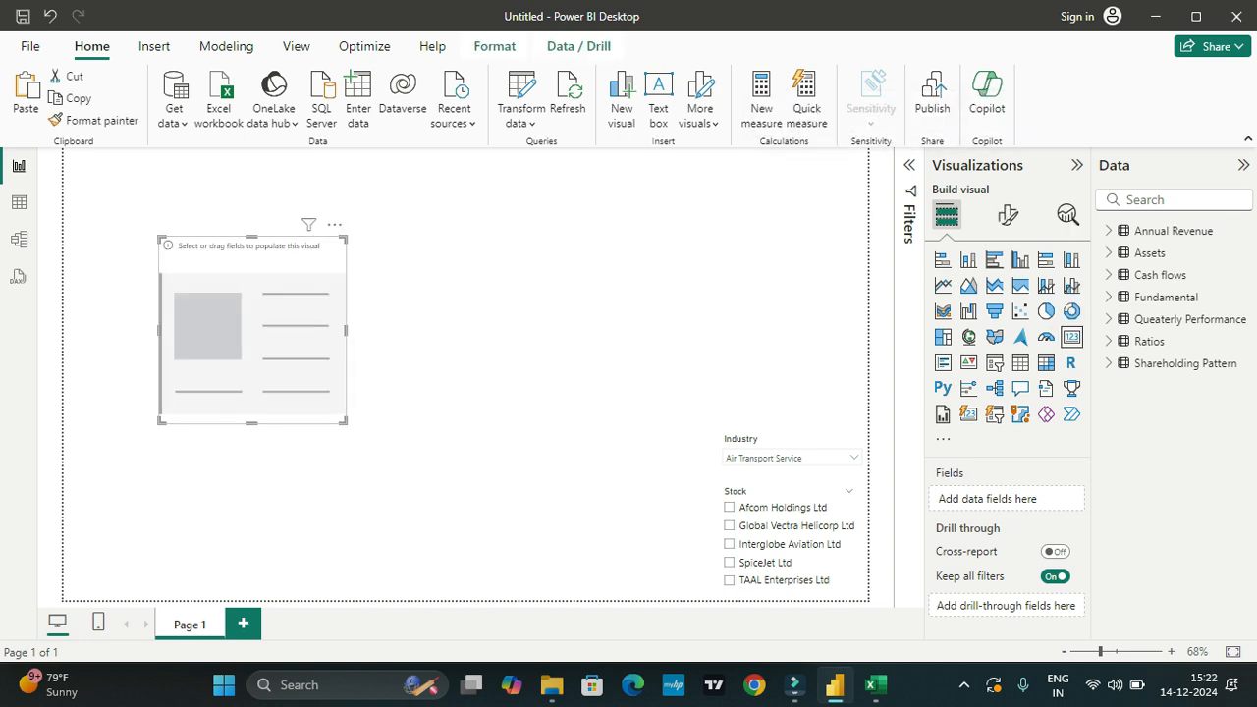
pyautogui.moveTo(253, 423); pyautogui.dragTo(252, 345)
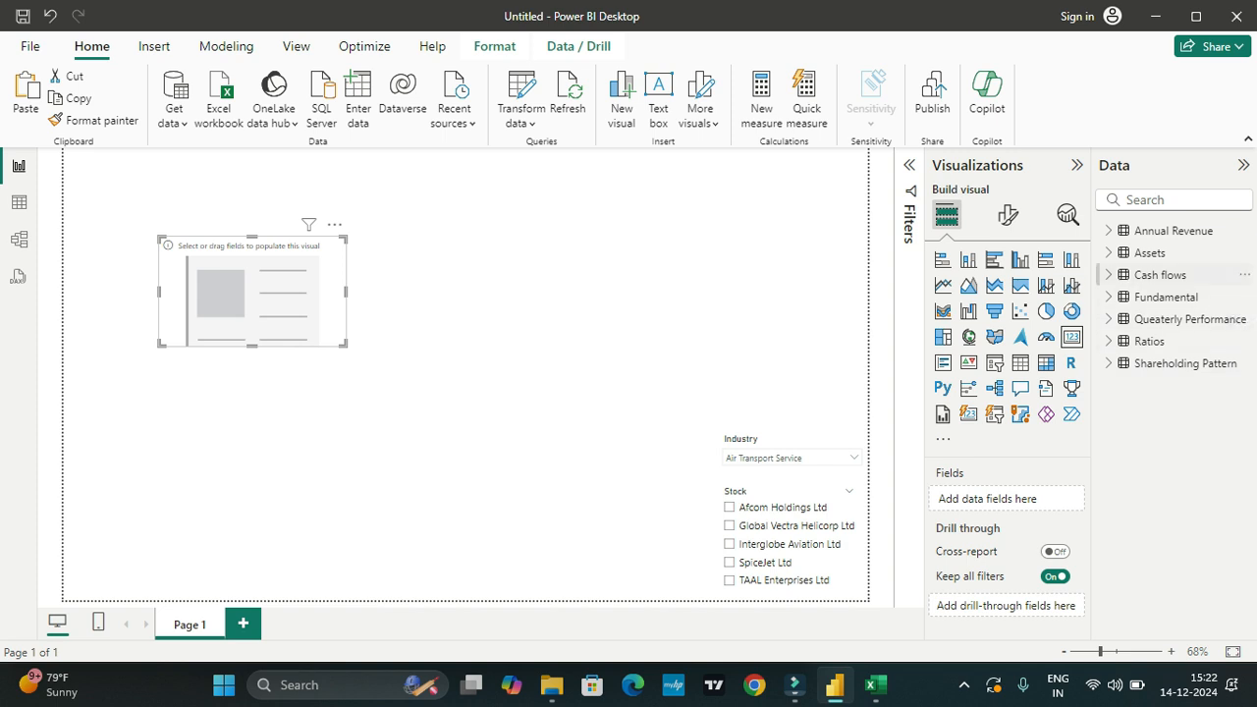
pyautogui.click(1165, 296)
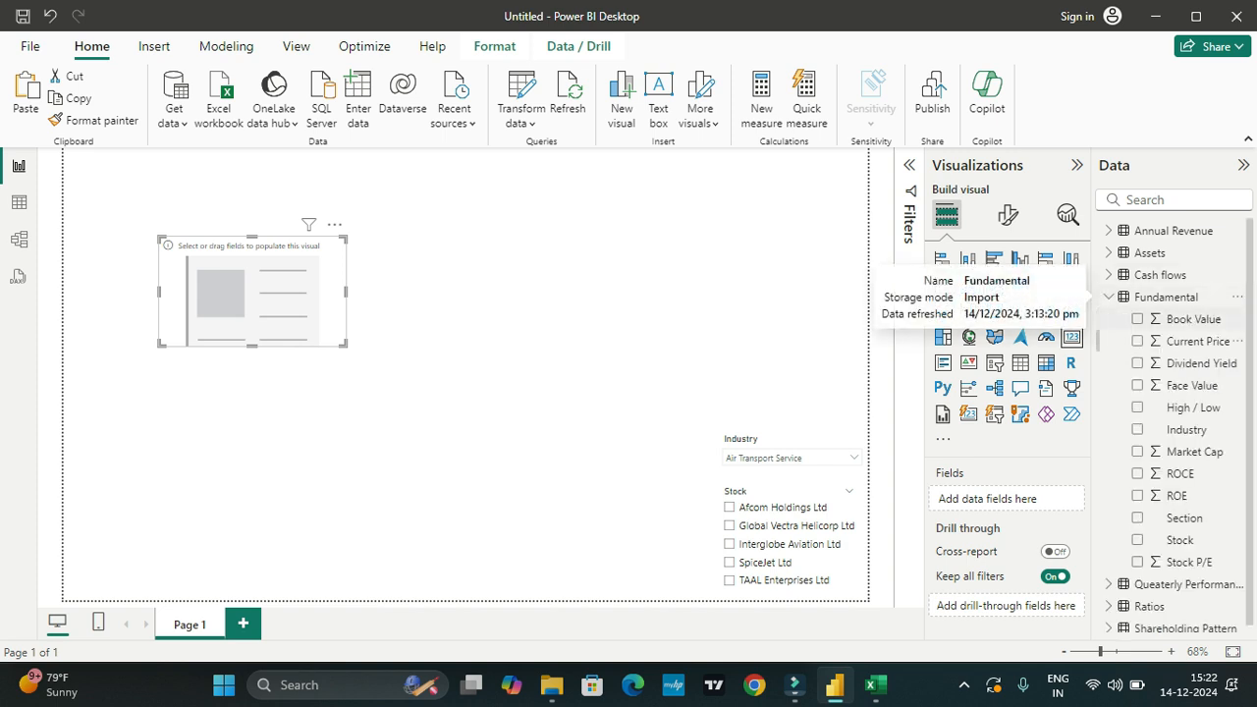
pyautogui.click(1137, 341)
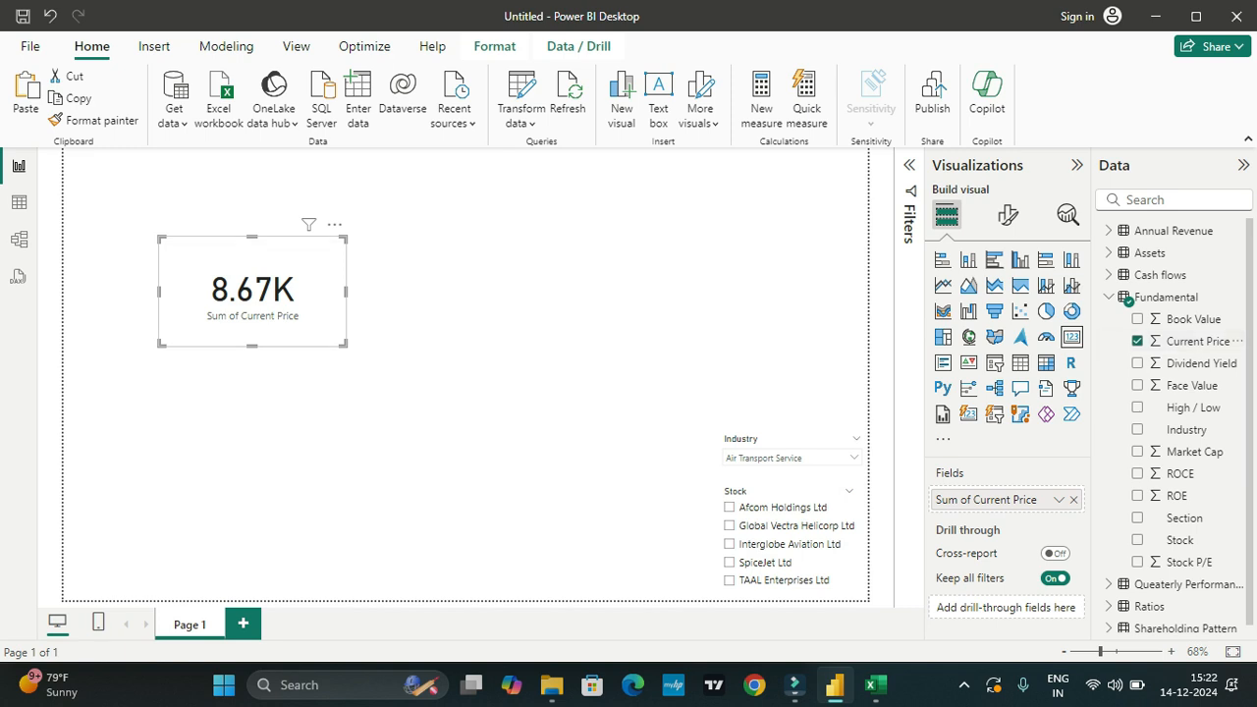
# Step: Shrink the Current Price card to a small tile and place it in the page's upper-left corner
pyautogui.moveTo(252, 345); pyautogui.dragTo(252, 292)
pyautogui.moveTo(200, 234); pyautogui.dragTo(71, 152)
pyautogui.click(253, 263)
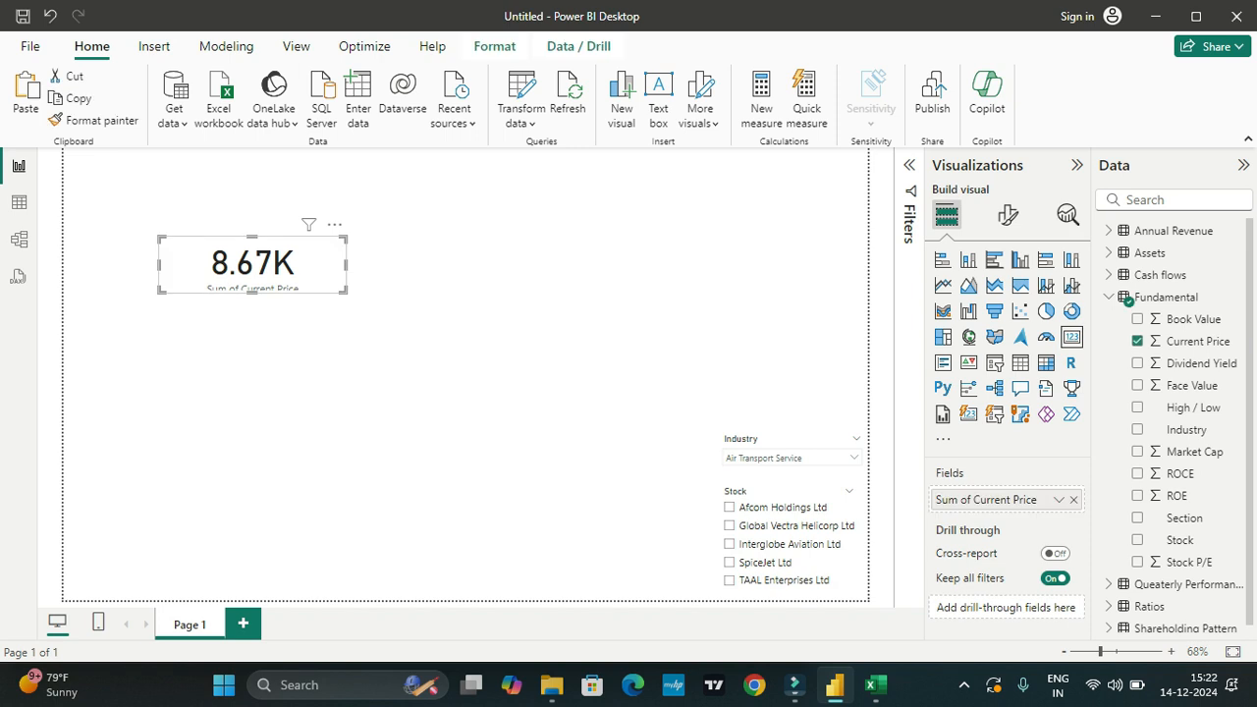
pyautogui.moveTo(252, 263); pyautogui.dragTo(157, 226)
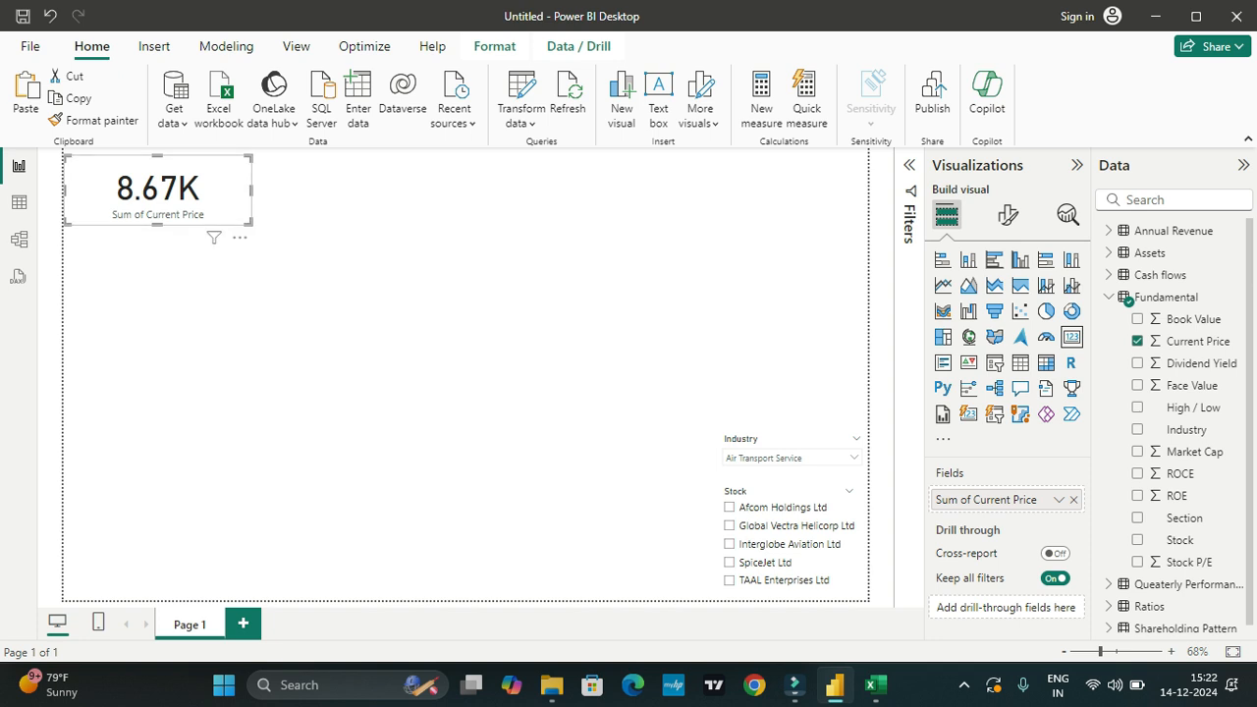
pyautogui.moveTo(251, 190); pyautogui.dragTo(179, 190)
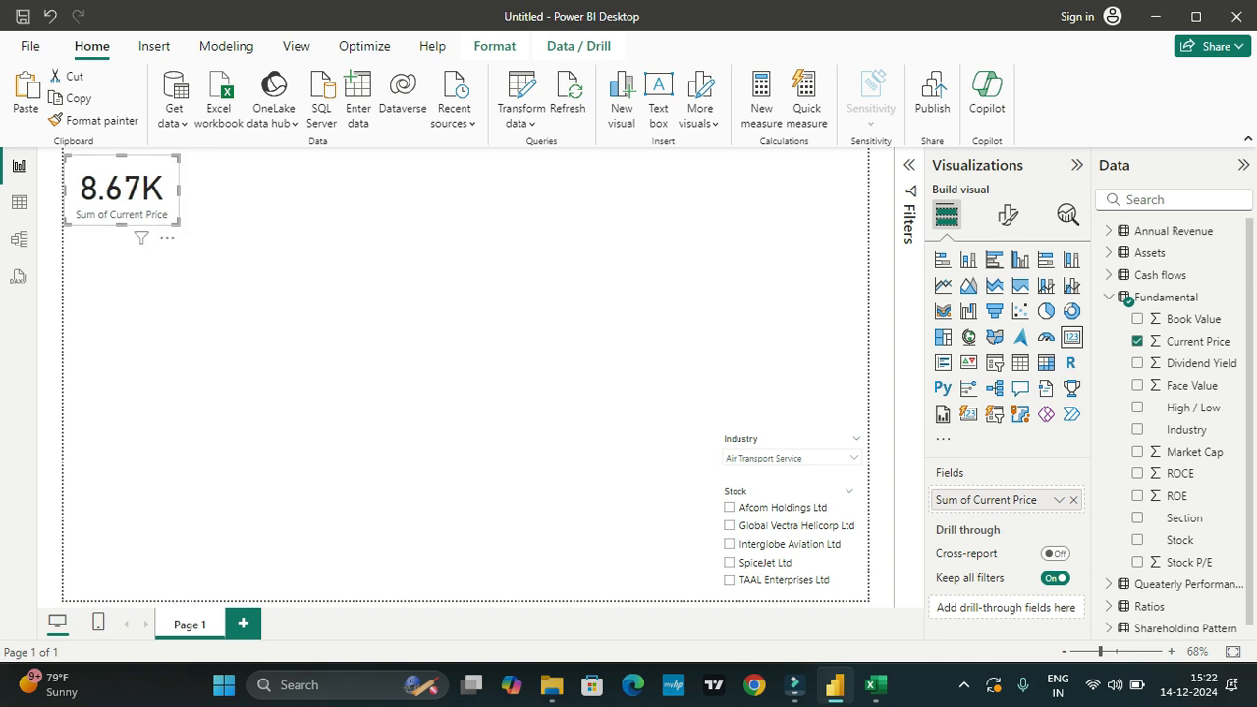
pyautogui.moveTo(121, 225); pyautogui.dragTo(122, 193)
# Step: Set the Current Price card's callout value font size to 18
pyautogui.click(1007, 214)
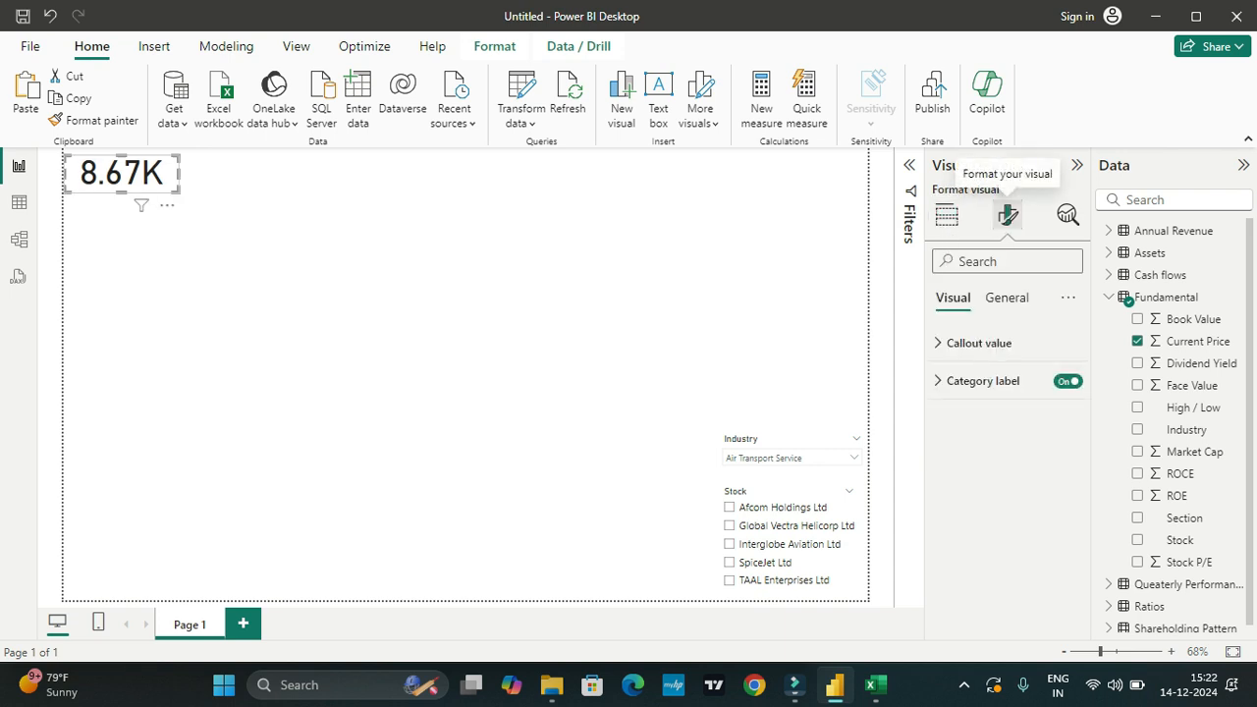
pyautogui.click(977, 342)
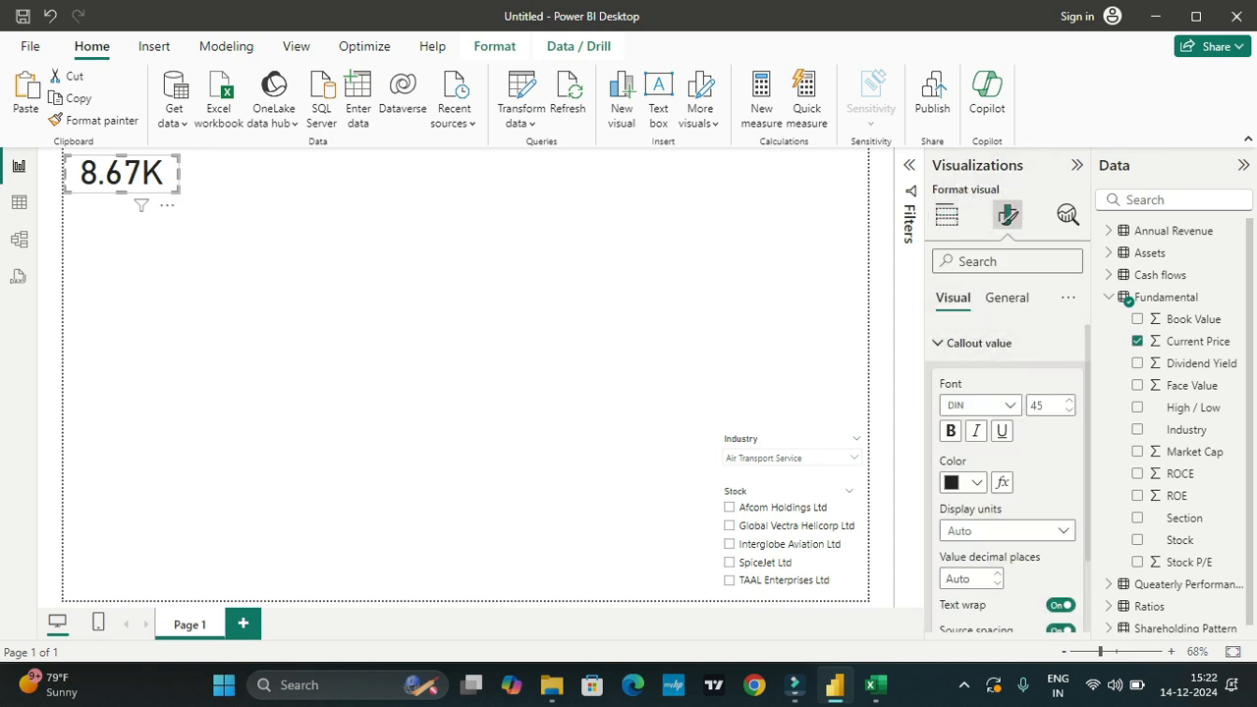
pyautogui.click(1069, 410)
pyautogui.click(1069, 411)
pyautogui.press('Down')
pyautogui.press('Down')
pyautogui.press('Down')
pyautogui.press('Down')
pyautogui.press('Down')
pyautogui.press('Down')
pyautogui.press('Down')
pyautogui.press('Down')
pyautogui.press('Down')
pyautogui.press('Down')
pyautogui.press('Down')
pyautogui.press('Down')
pyautogui.press('Down')
pyautogui.press('Down')
pyautogui.press('Down')
pyautogui.press('Down')
pyautogui.press('Down')
pyautogui.press('Down')
pyautogui.press('Down')
pyautogui.press('Down')
pyautogui.press('Down')
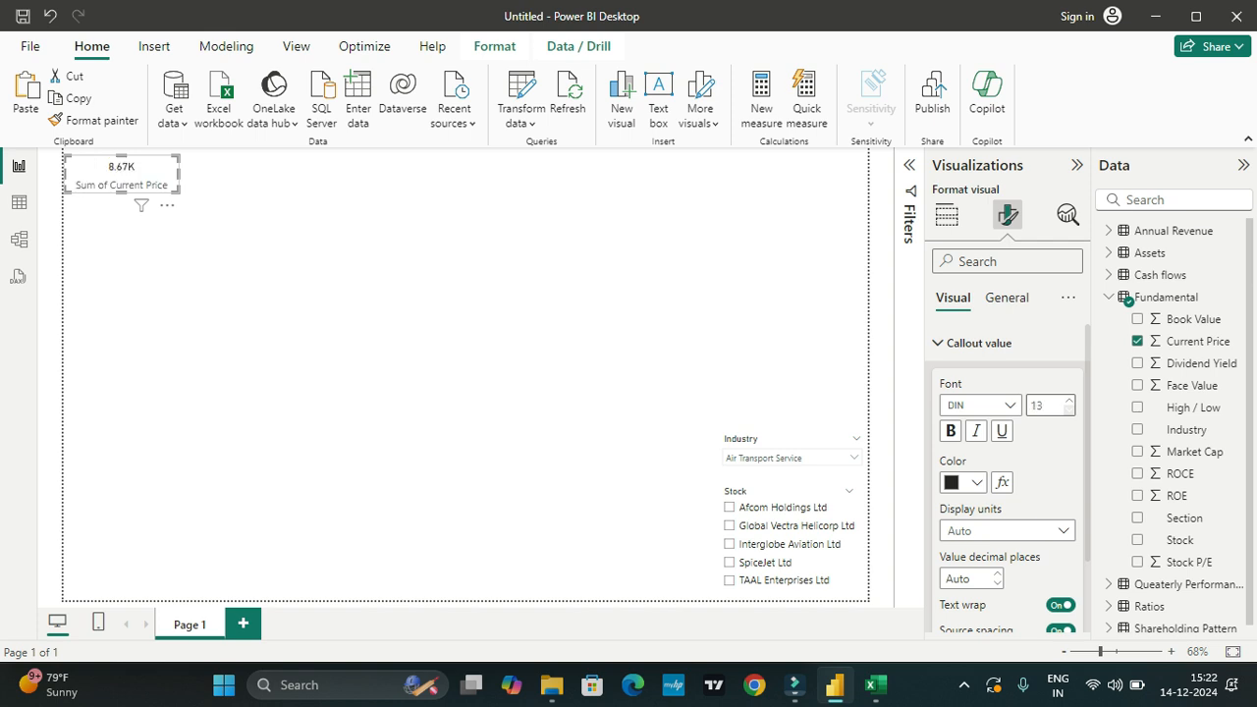
pyautogui.press('Up')
pyautogui.press('Up')
pyautogui.press('Up')
pyautogui.press('Up')
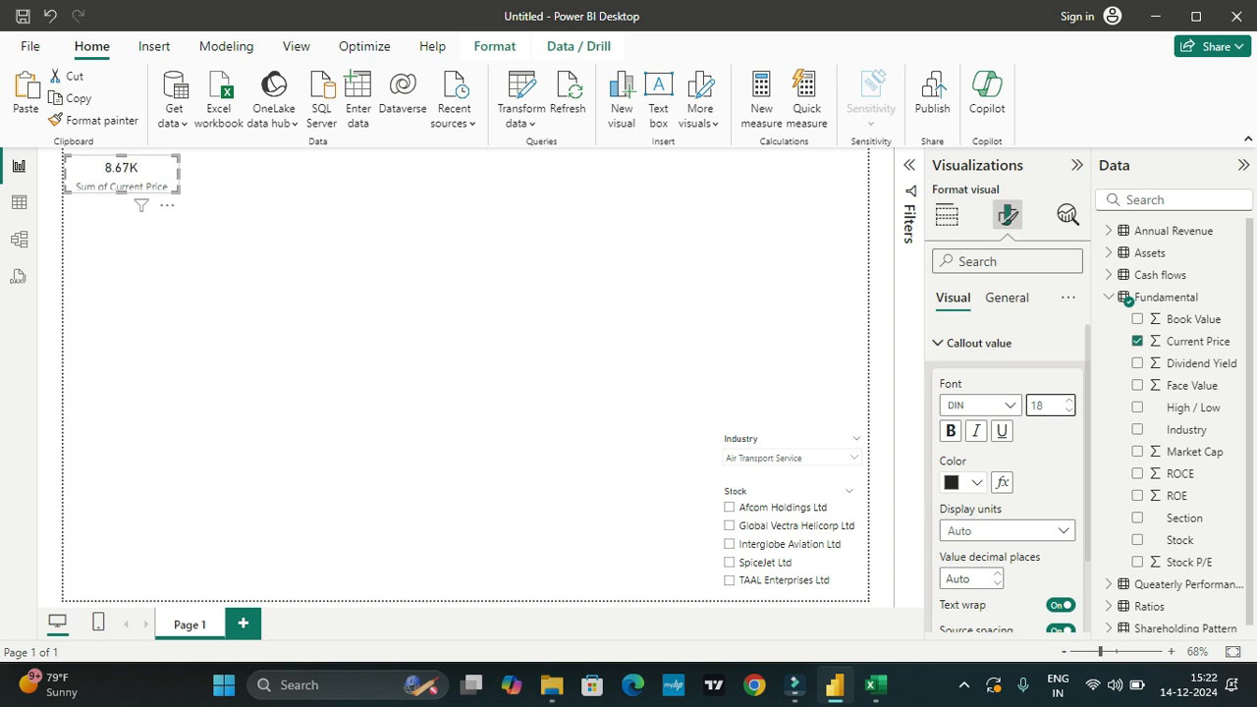
# Step: Reduce the Current Price card's category label font size to 9
pyautogui.scroll(-2, 1007, 481)
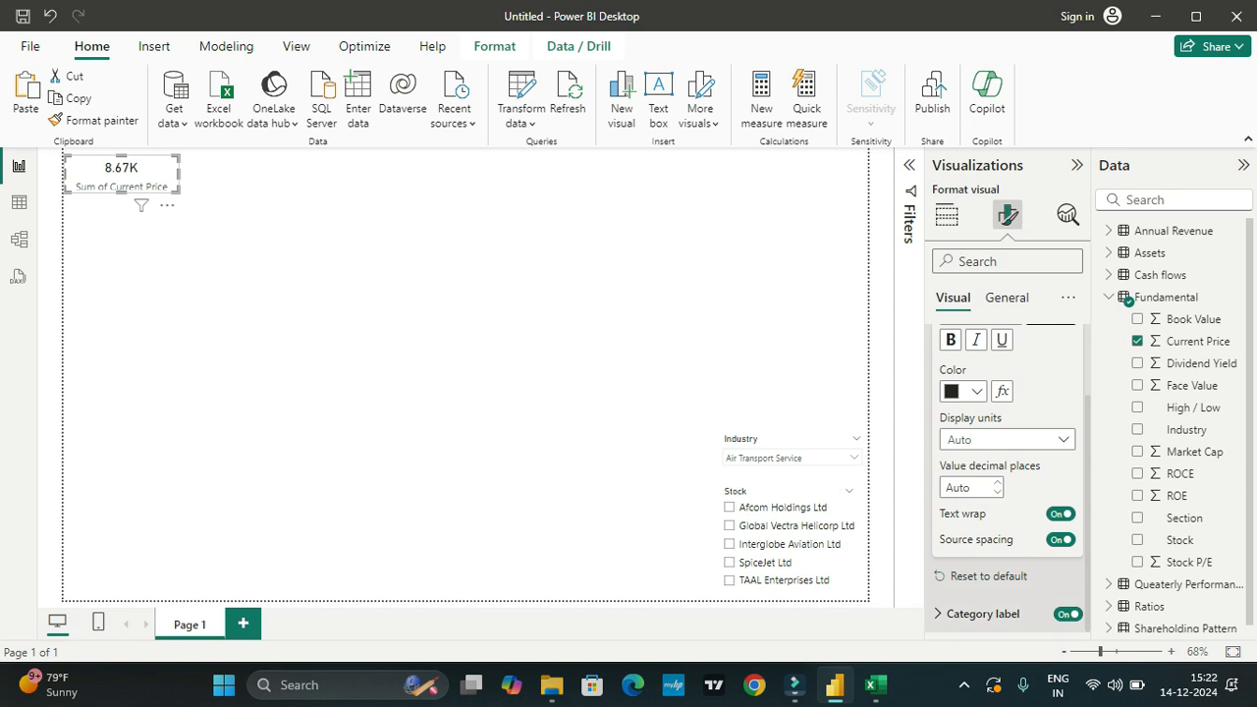
pyautogui.click(982, 613)
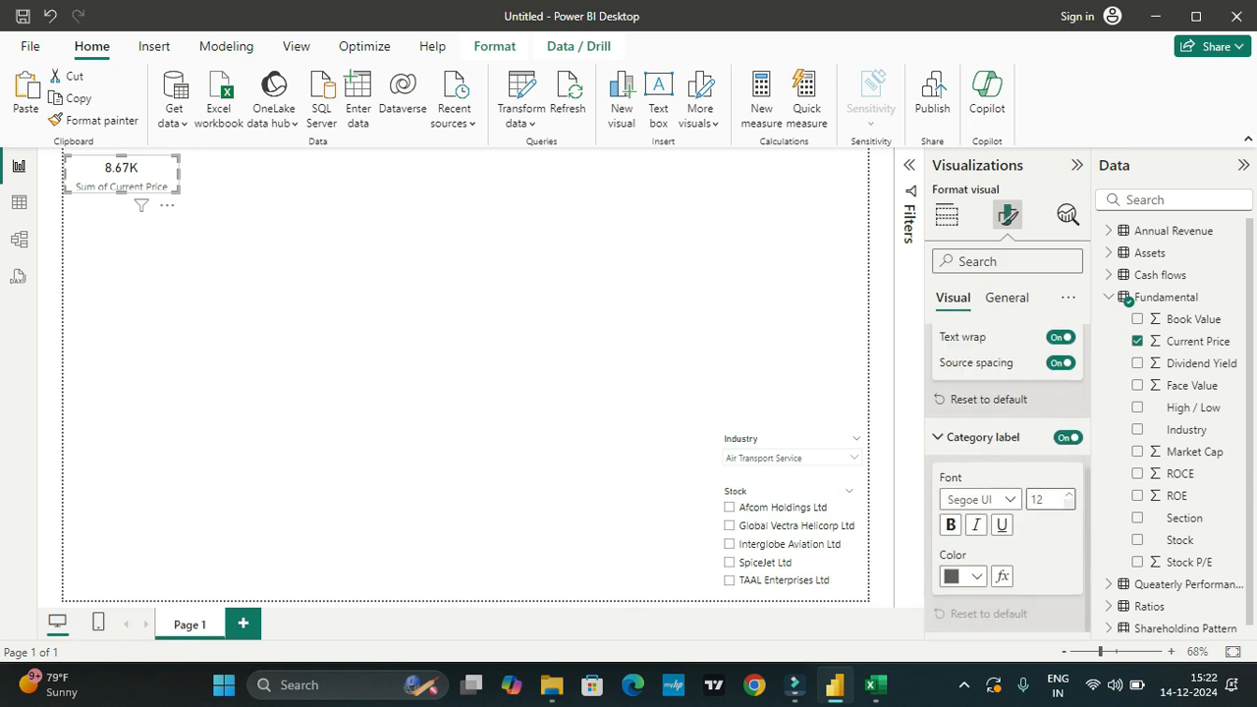
pyautogui.press('Down')
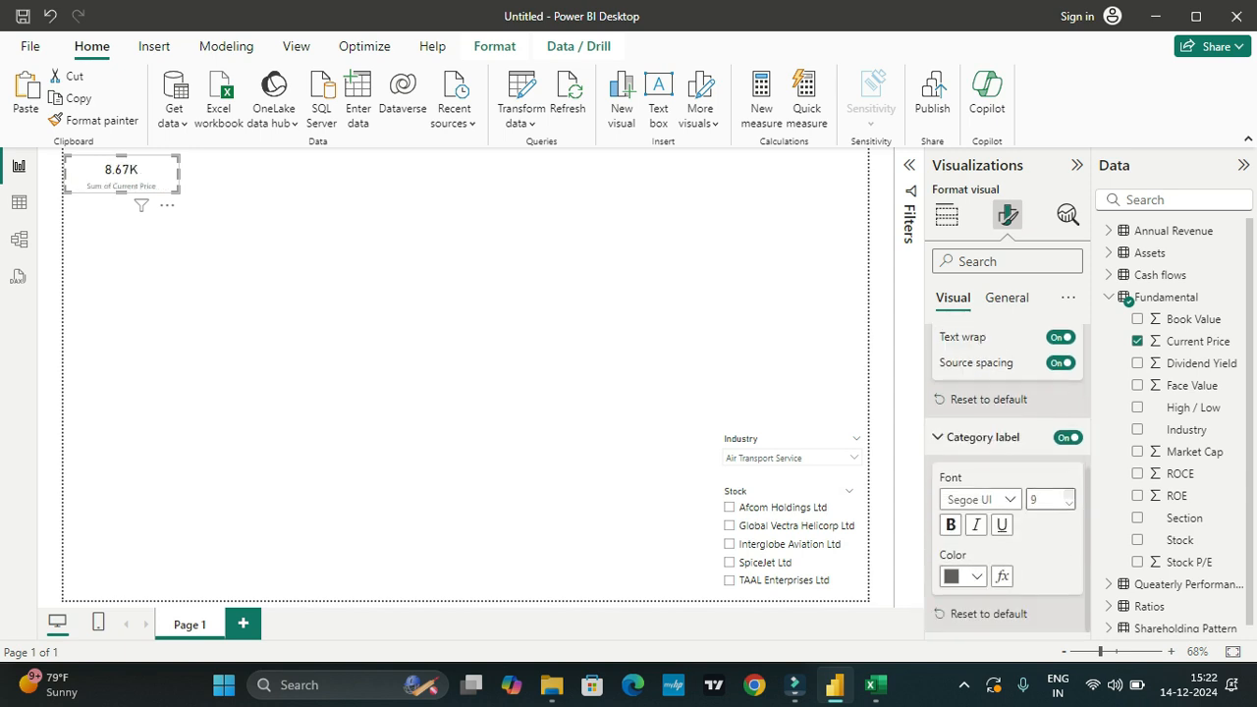
# Step: Set the Current Price card's category label size to 10 and make its callout value and category label white and bold
pyautogui.click(1069, 494)
pyautogui.scroll(3, 1001, 465)
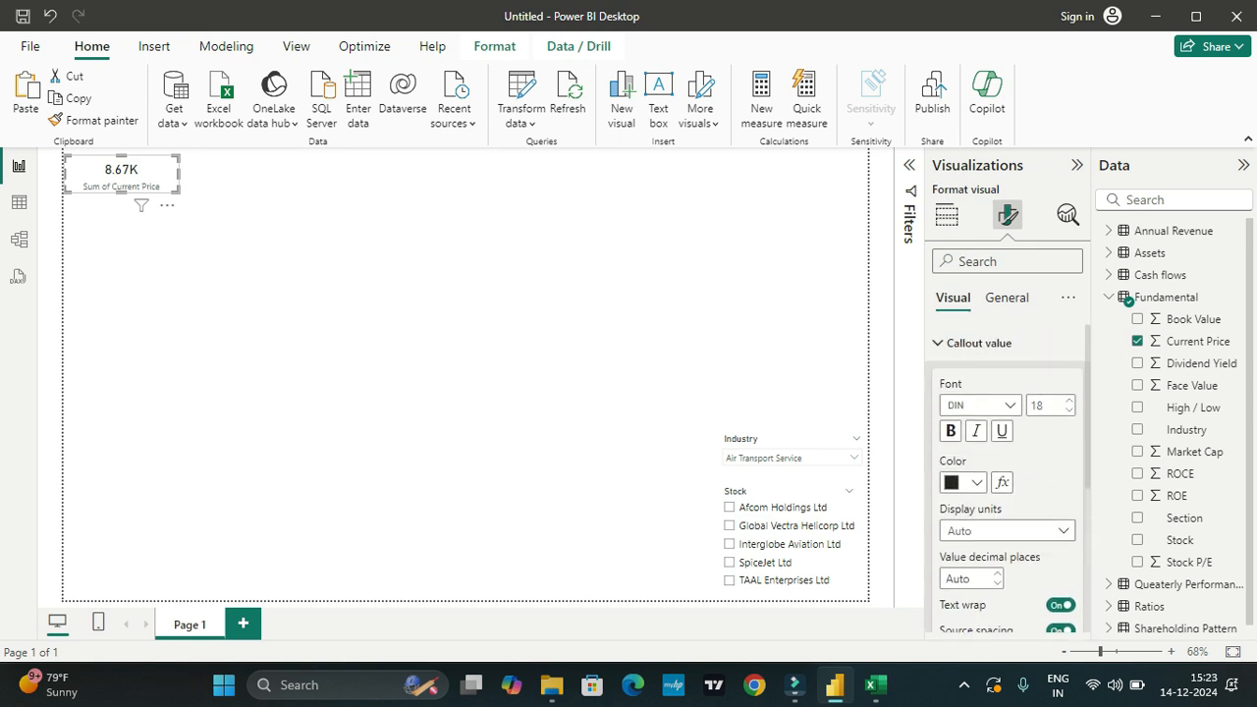
pyautogui.click(976, 482)
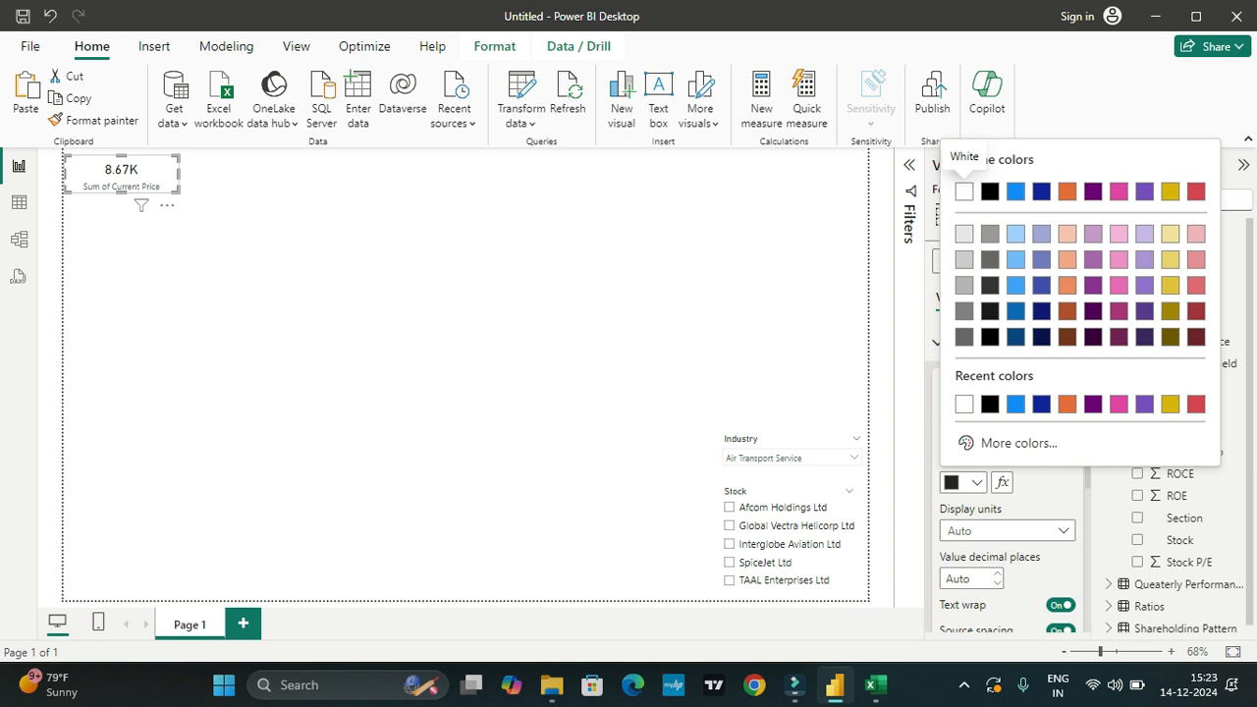
pyautogui.click(963, 191)
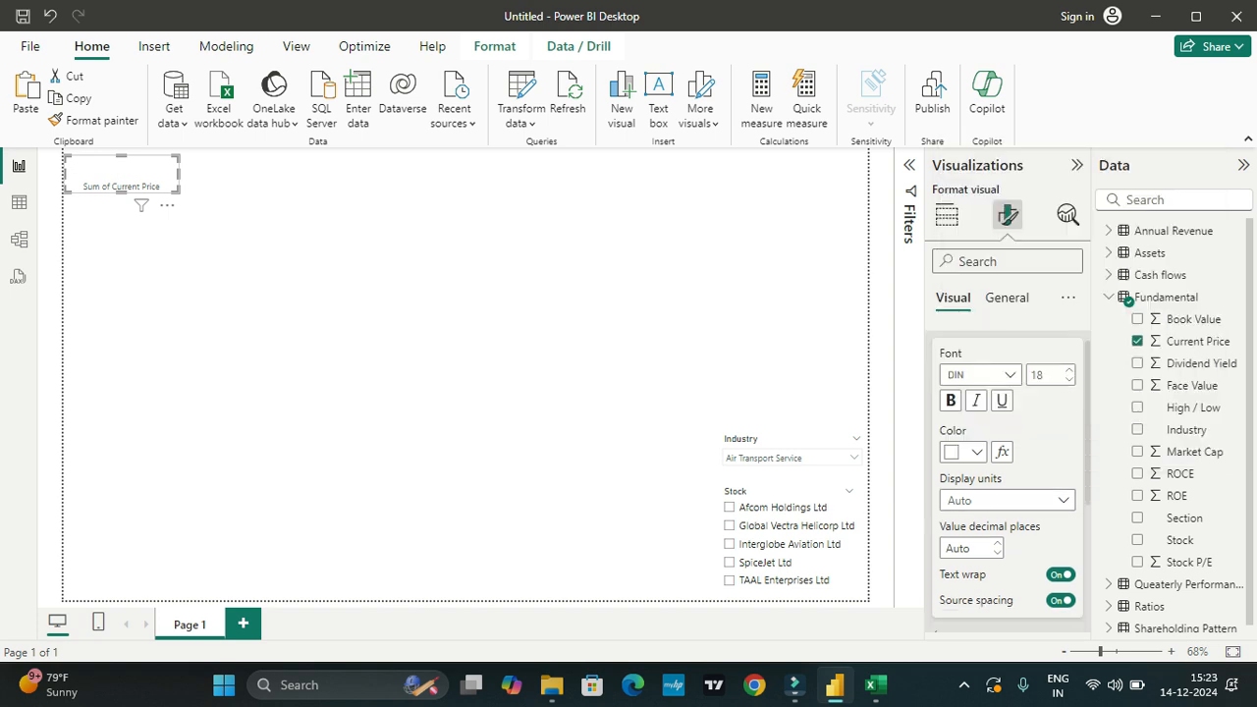
pyautogui.scroll(-3, 1006, 481)
pyautogui.click(977, 576)
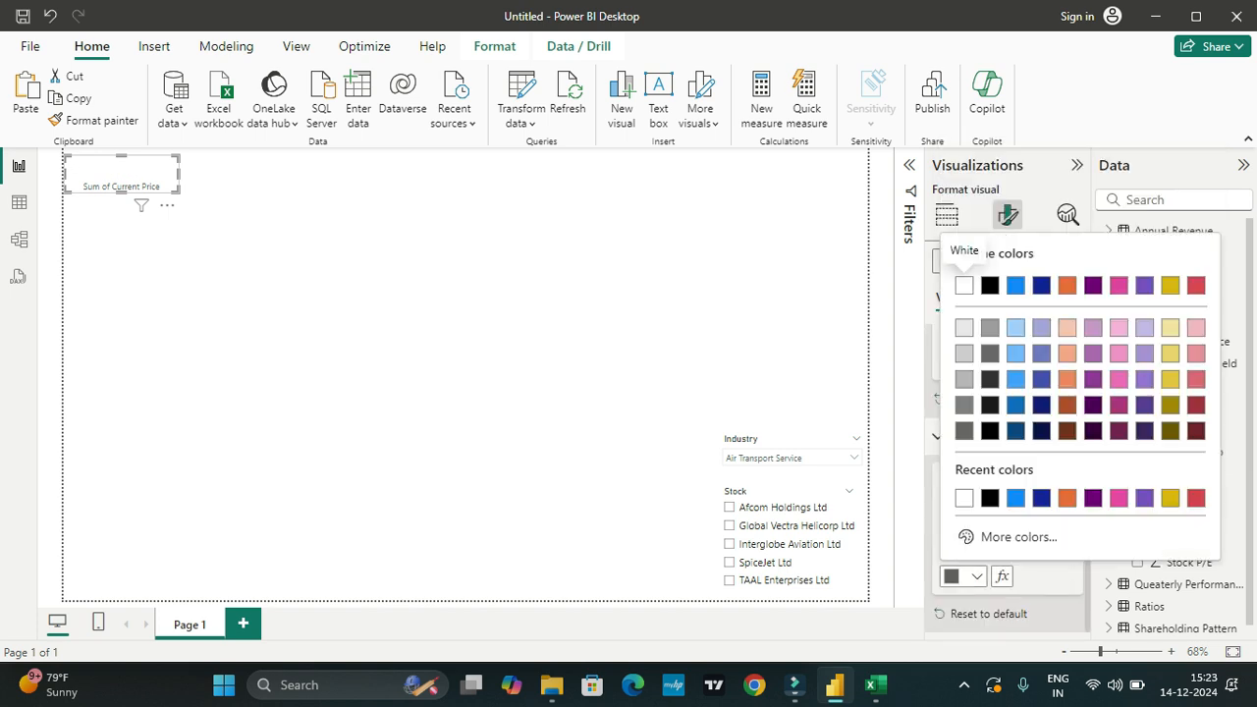
pyautogui.click(963, 285)
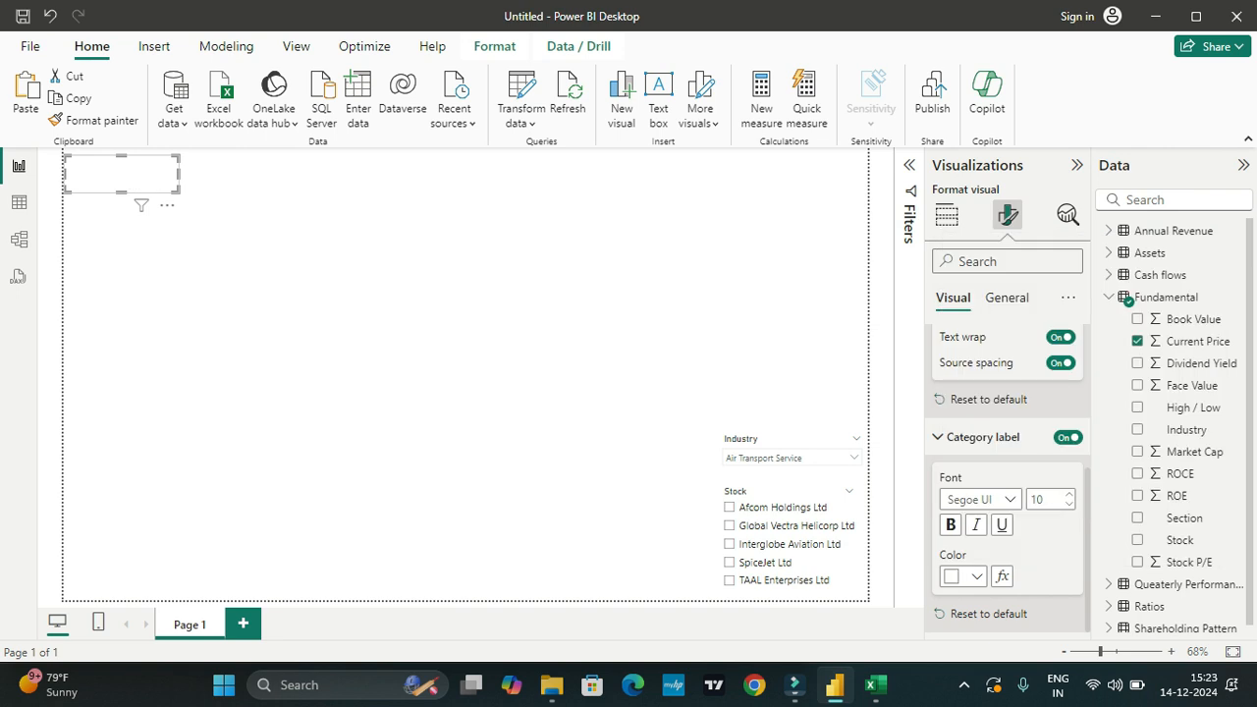
pyautogui.scroll(3, 950, 432)
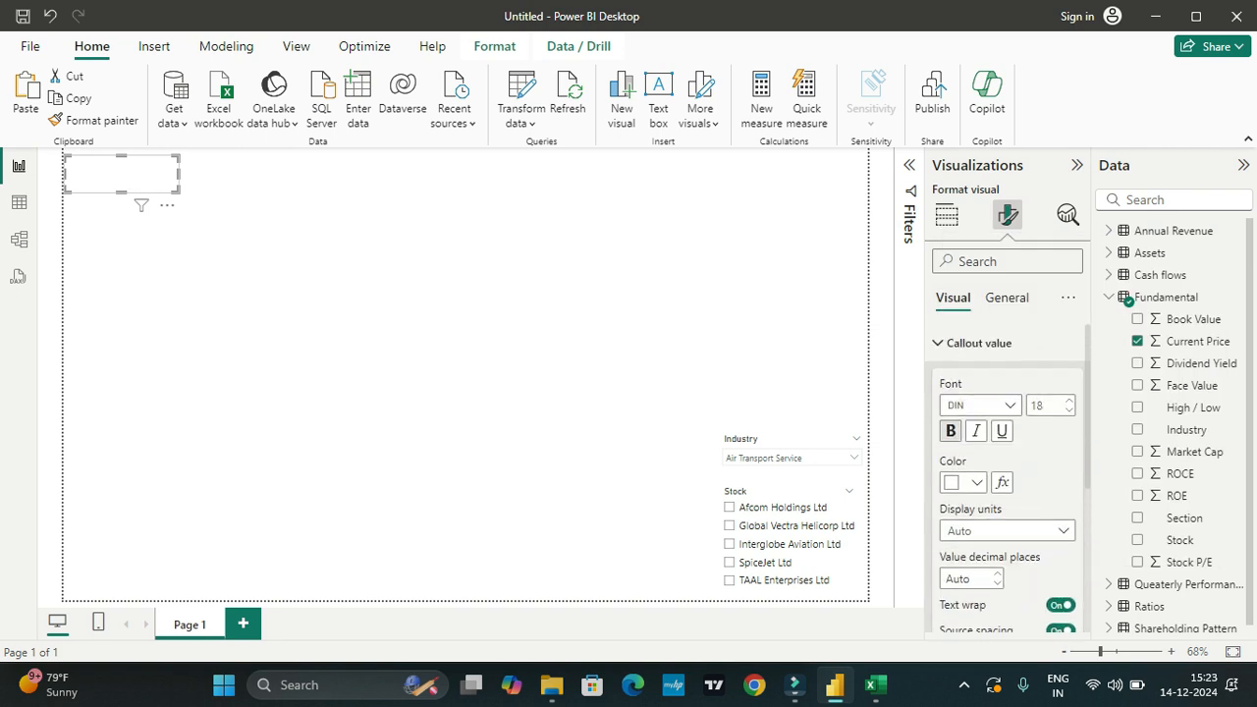
# Step: Set the Current Price card's background to the bright blue theme color
pyautogui.click(1007, 298)
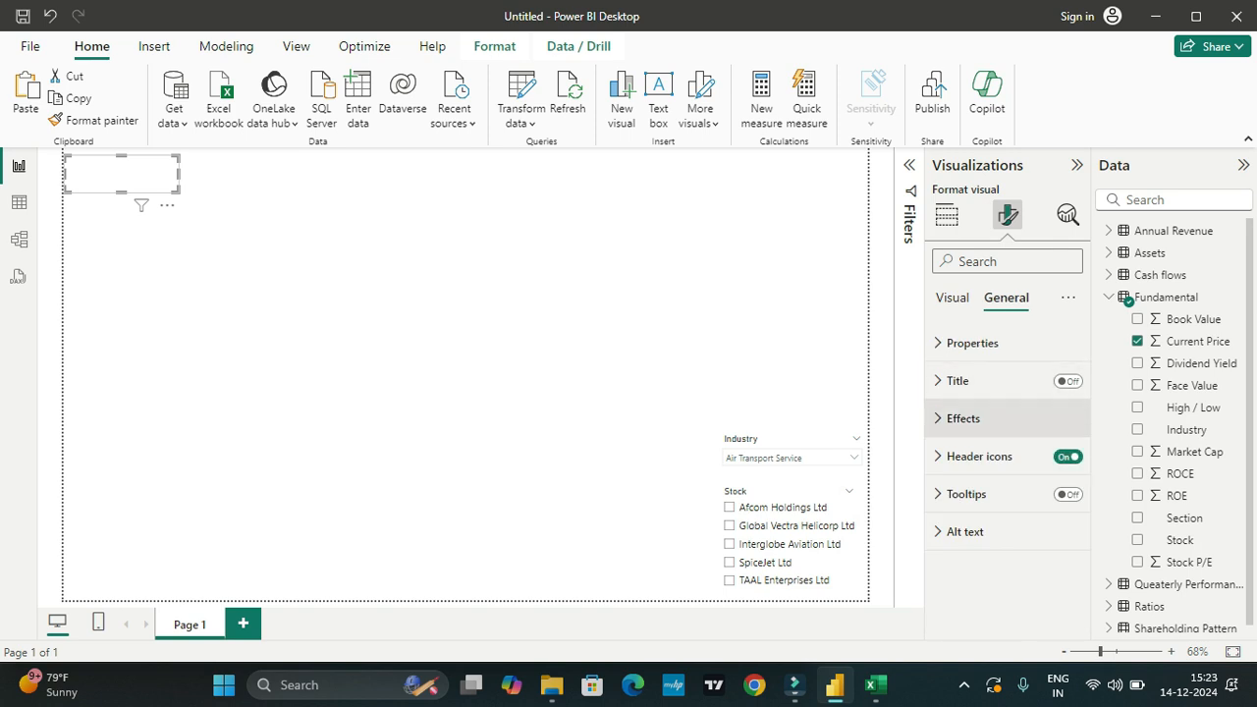
pyautogui.click(963, 418)
pyautogui.scroll(-1, 1006, 471)
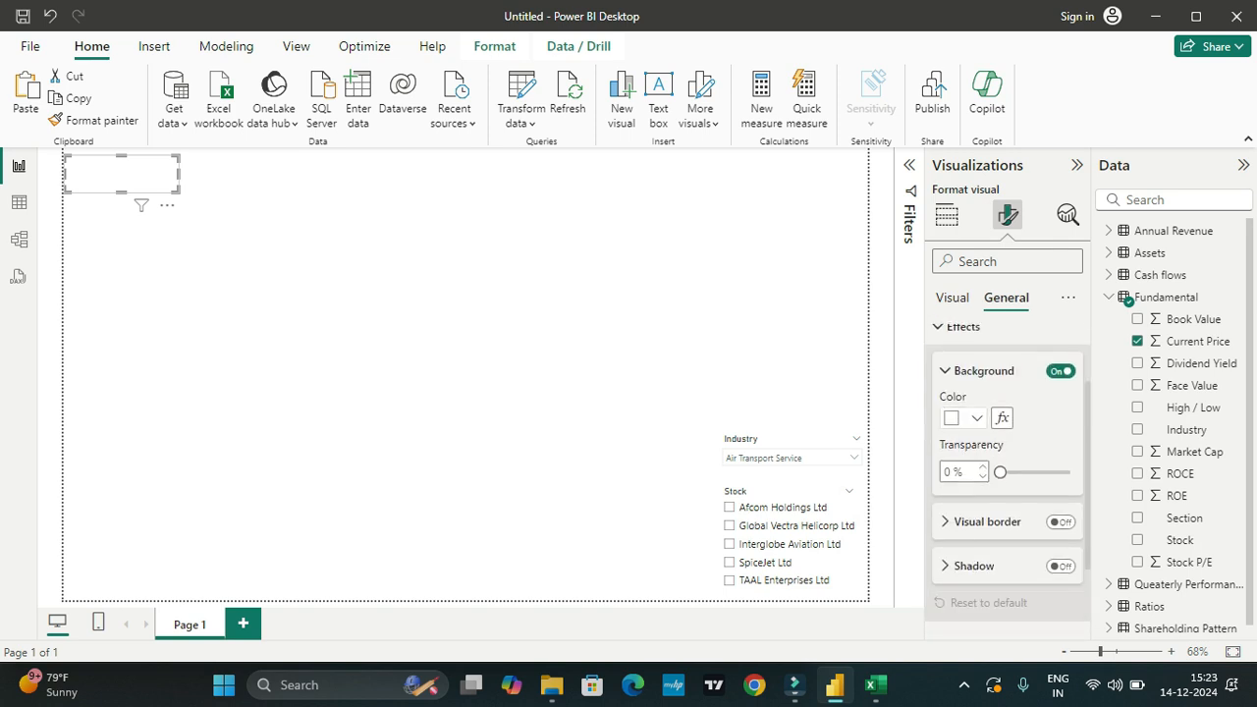
pyautogui.click(962, 417)
pyautogui.click(1015, 127)
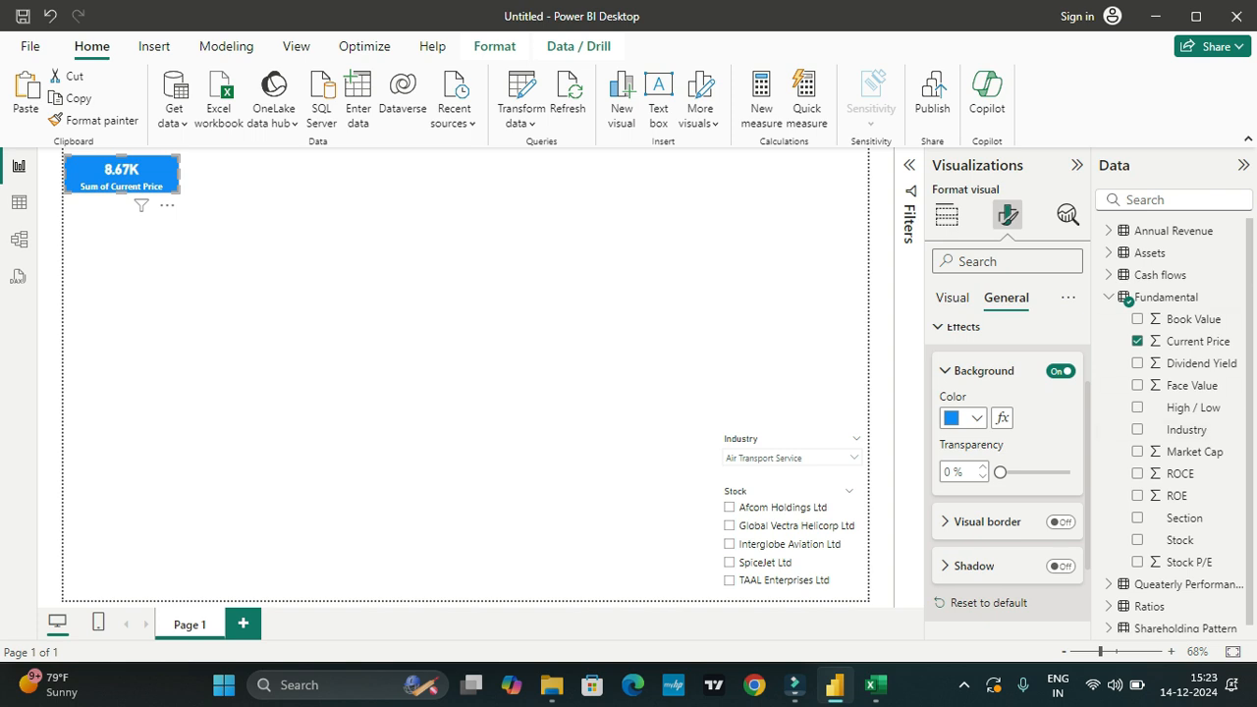
pyautogui.click(285, 265)
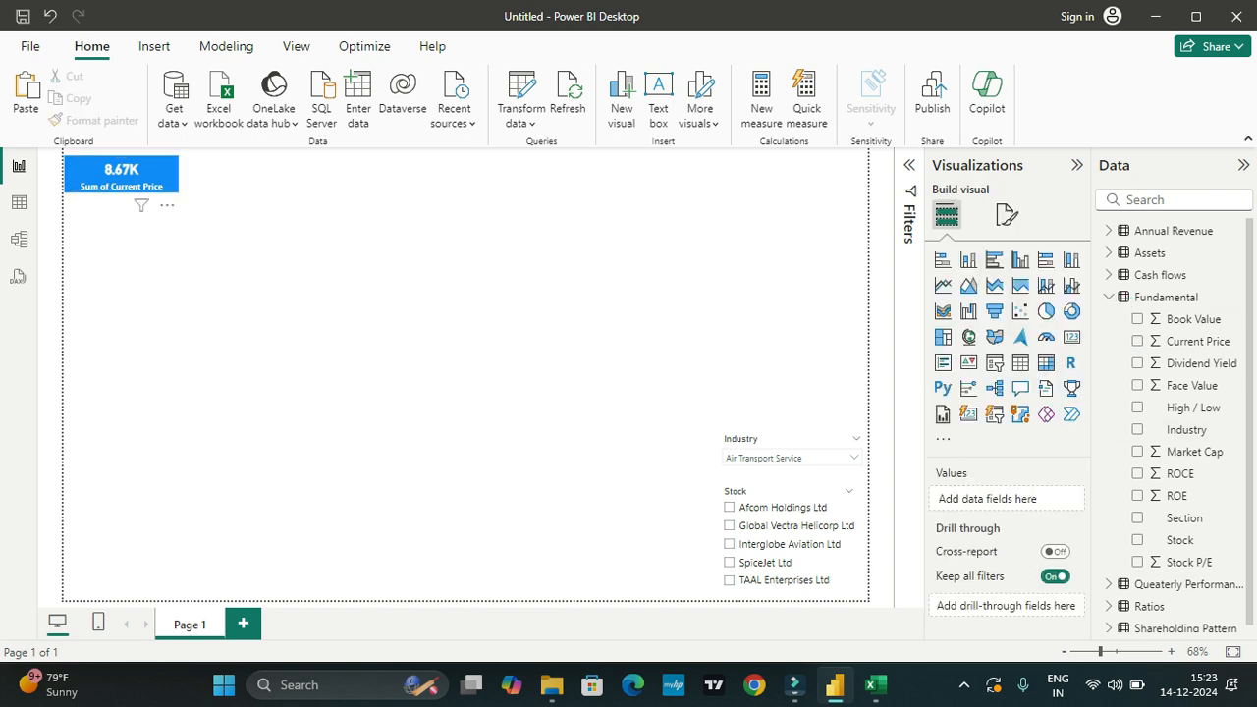
# Step: Move the Current Price card slightly down and duplicate it into a row of seven cards spanning the page width
pyautogui.moveTo(122, 175); pyautogui.dragTo(121, 190)
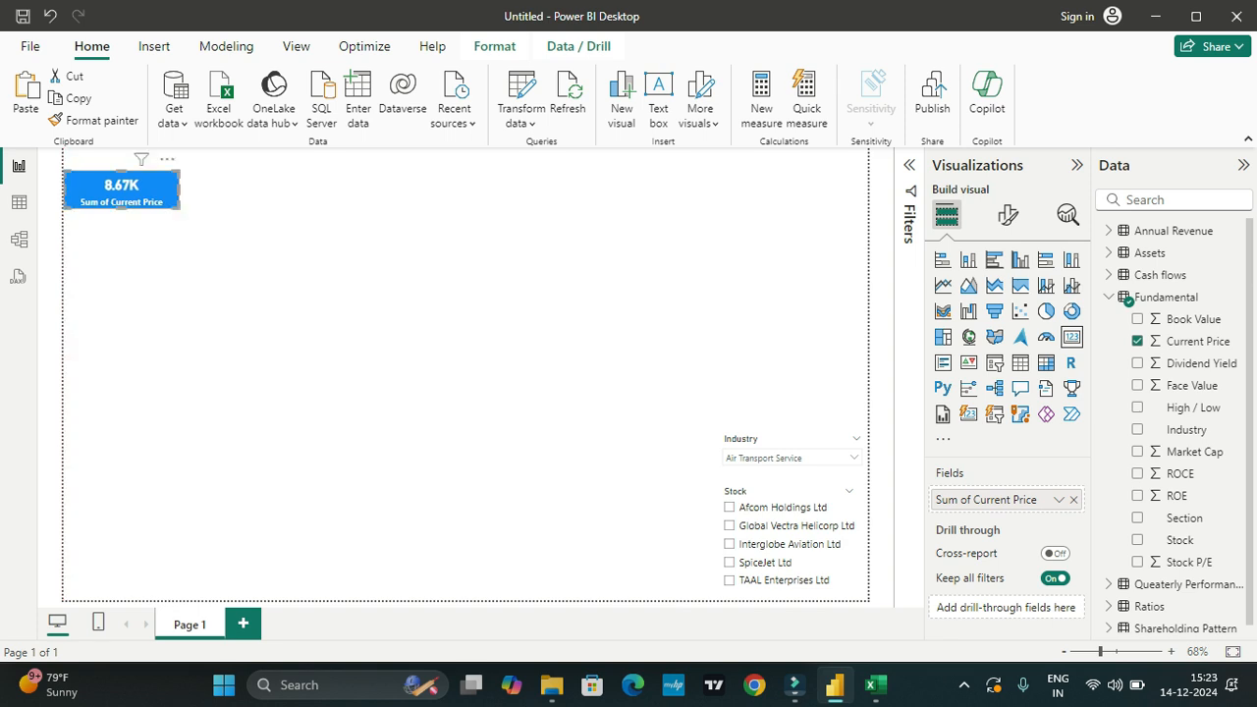
pyautogui.hotkey('ctrl', 'v')
pyautogui.moveTo(130, 197); pyautogui.dragTo(810, 192)
pyautogui.hotkey('ctrl', 'v')
pyautogui.hotkey('ctrl', 'v')
pyautogui.hotkey('ctrl', 'v')
pyautogui.hotkey('ctrl', 'v')
pyautogui.hotkey('ctrl', 'v')
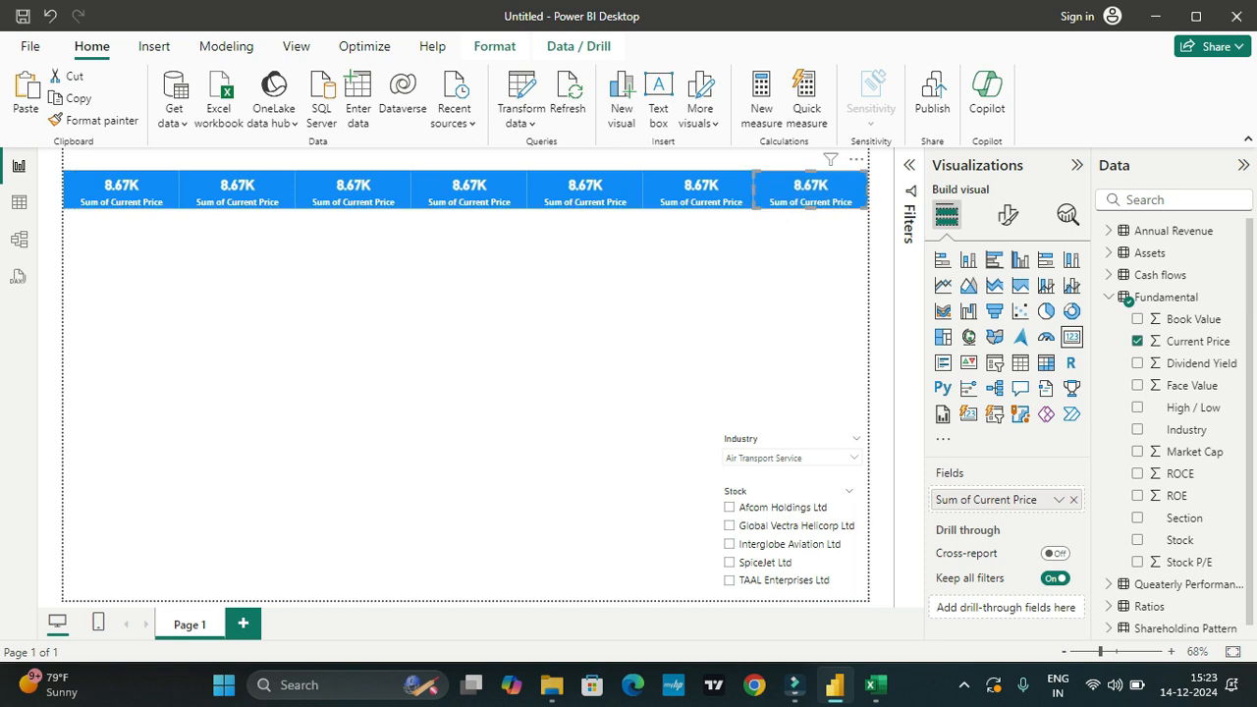
pyautogui.press('Escape')
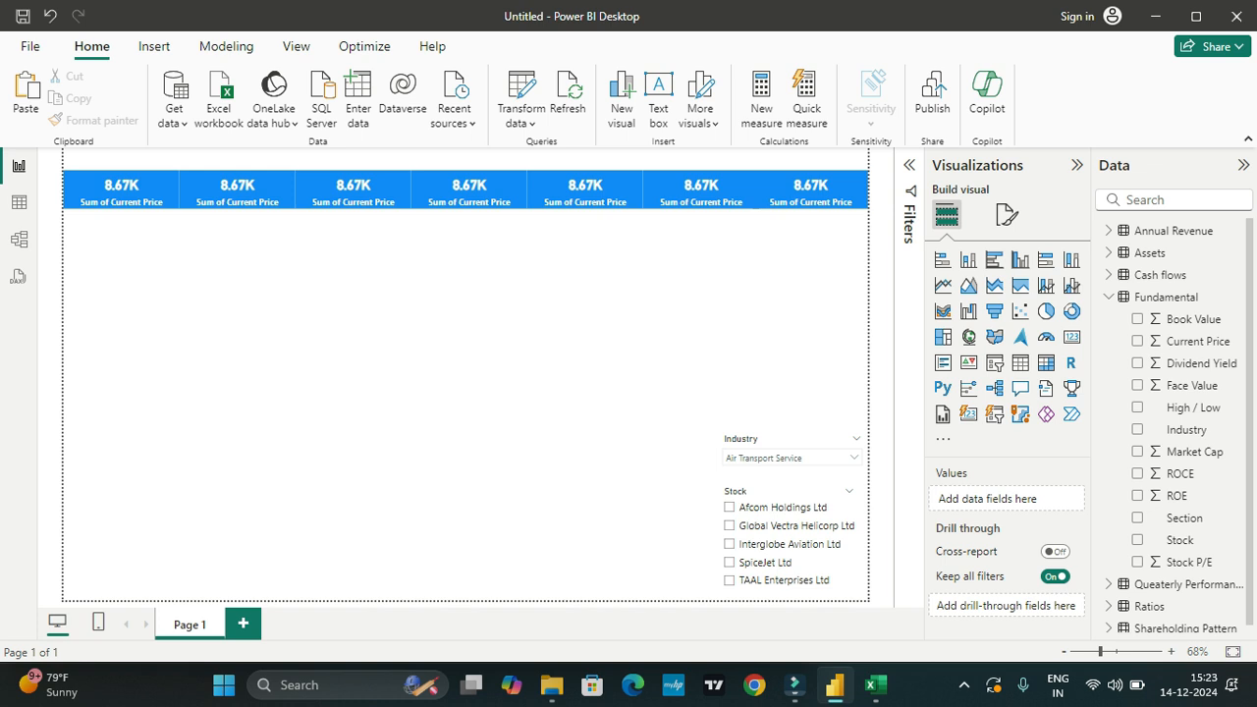
# Step: Add a text box to the page reading "Fundamental Analysis"
pyautogui.click(658, 99)
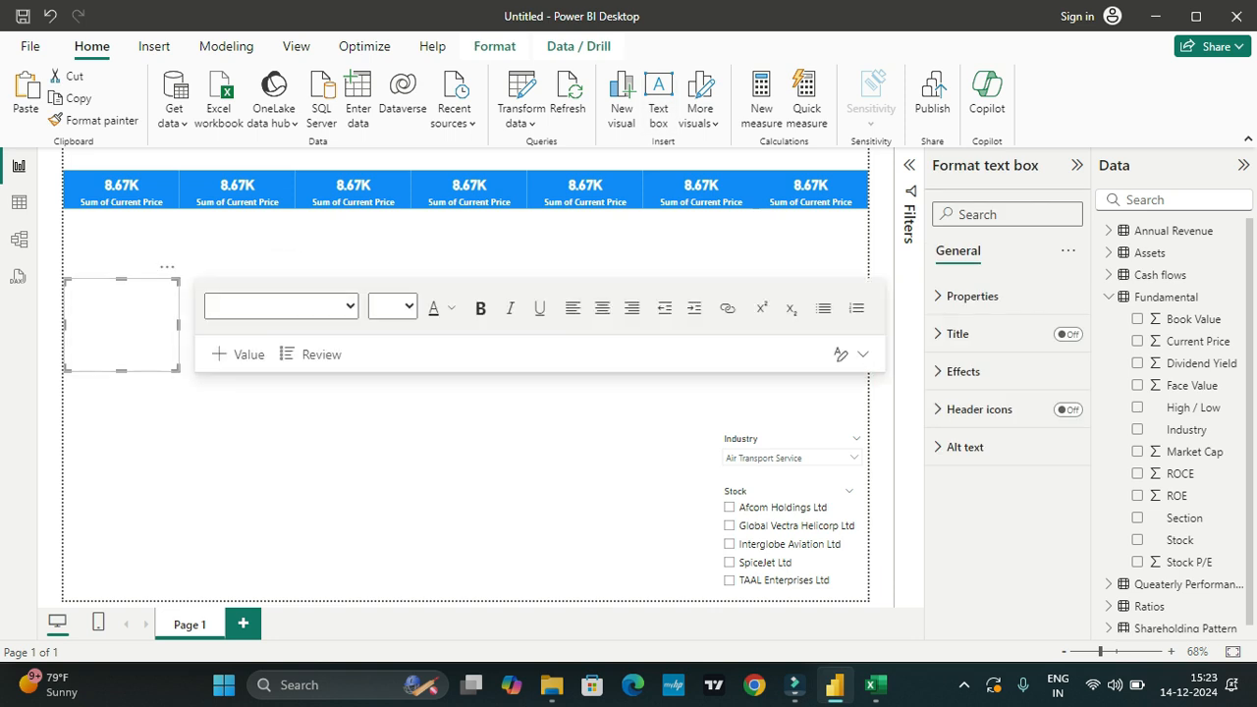
pyautogui.write('Fundame')
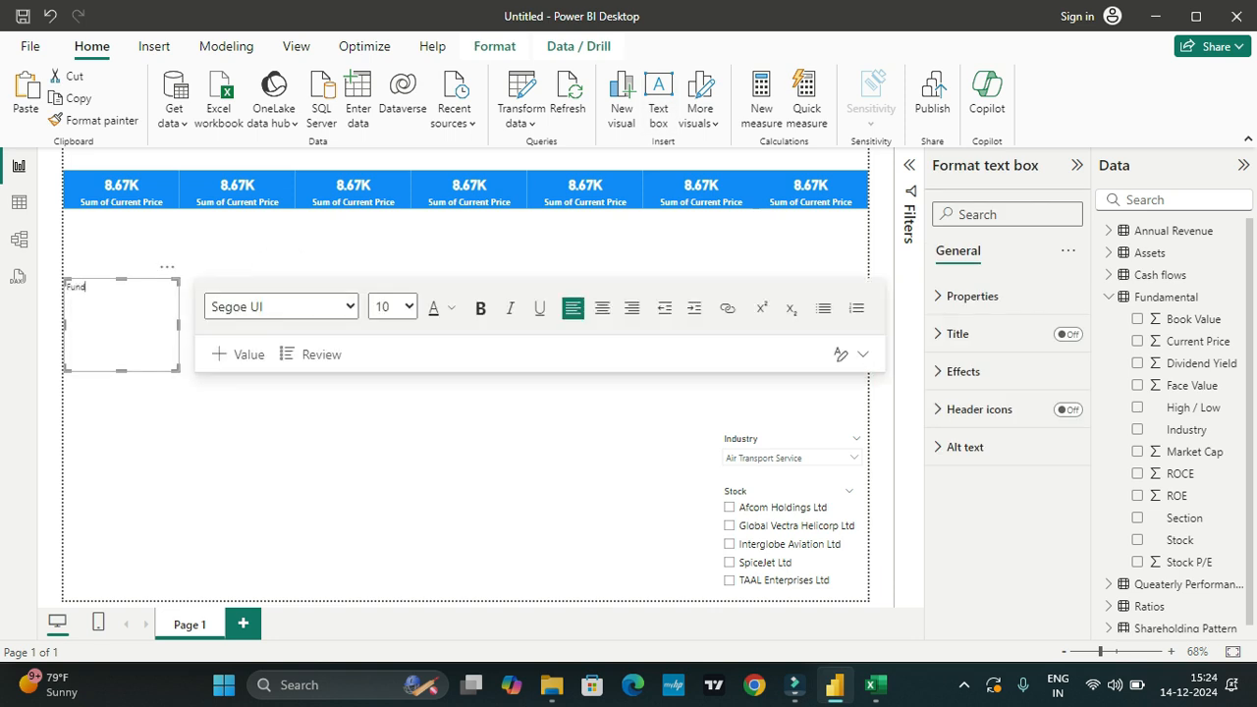
pyautogui.write('ntal Analysis')
# Step: Make the Fundamental Analysis heading larger, bold and dark blue, and move its text box above the row of cards
pyautogui.hotkey('ctrl', 'a')
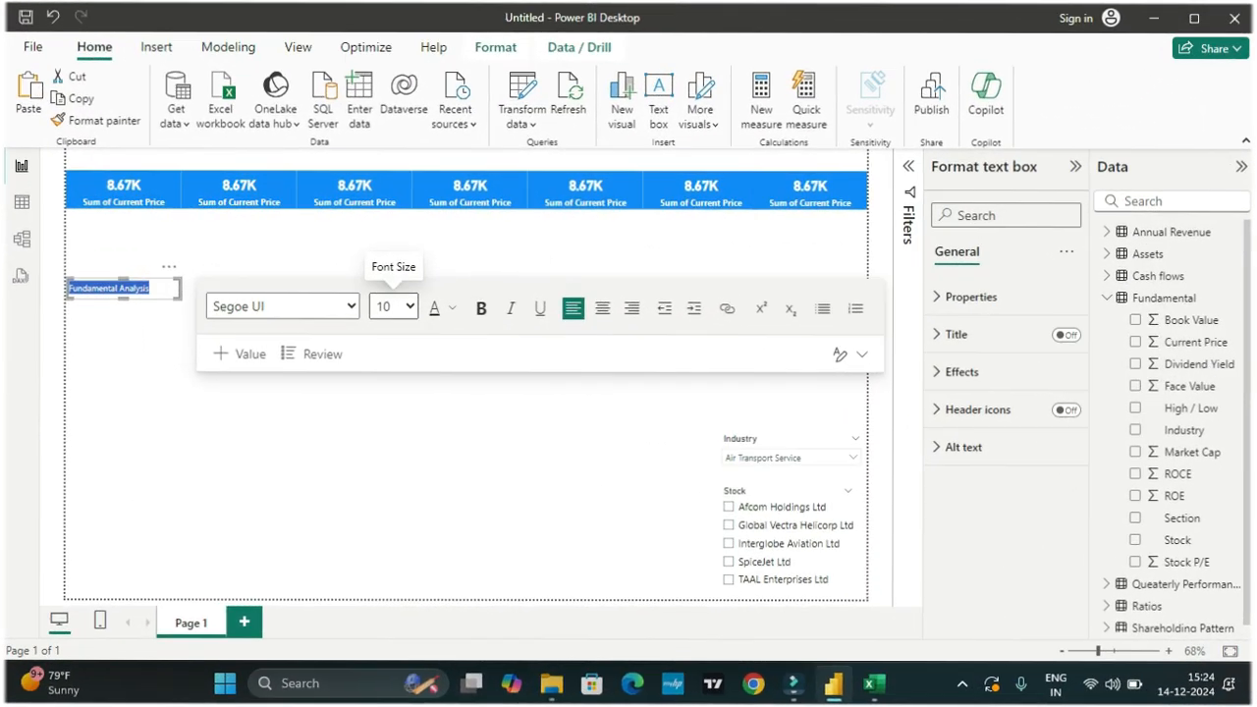
pyautogui.click(424, 302)
pyautogui.click(384, 457)
pyautogui.click(480, 309)
pyautogui.click(450, 308)
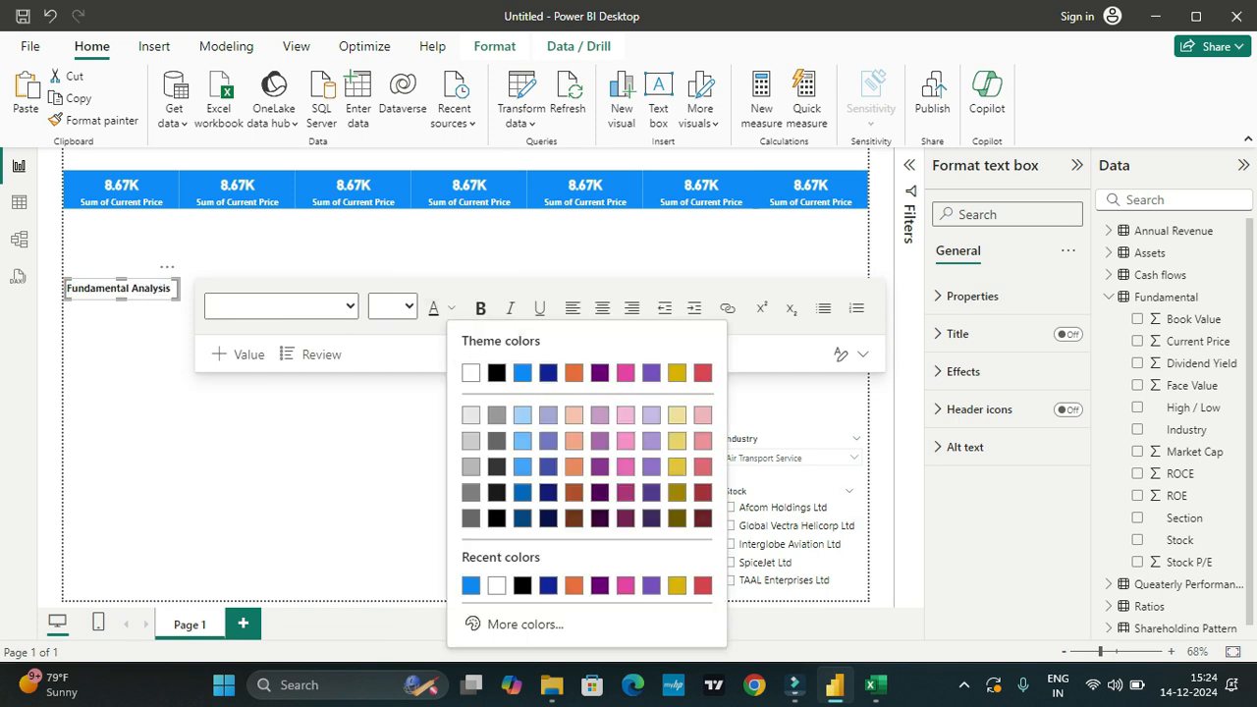
pyautogui.click(497, 373)
pyautogui.moveTo(147, 278); pyautogui.dragTo(148, 148)
pyautogui.click(147, 280)
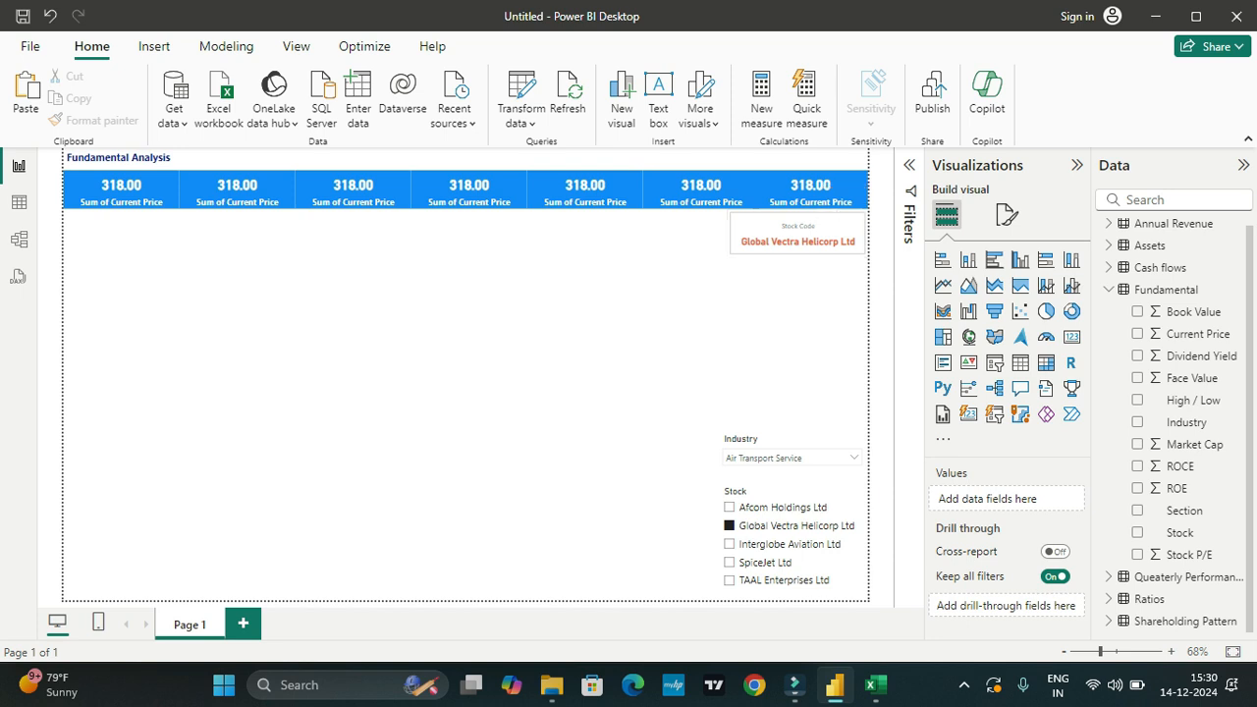
# Step: Rename the first card's field to Current Price, removing the "Sum of" prefix
pyautogui.click(120, 189)
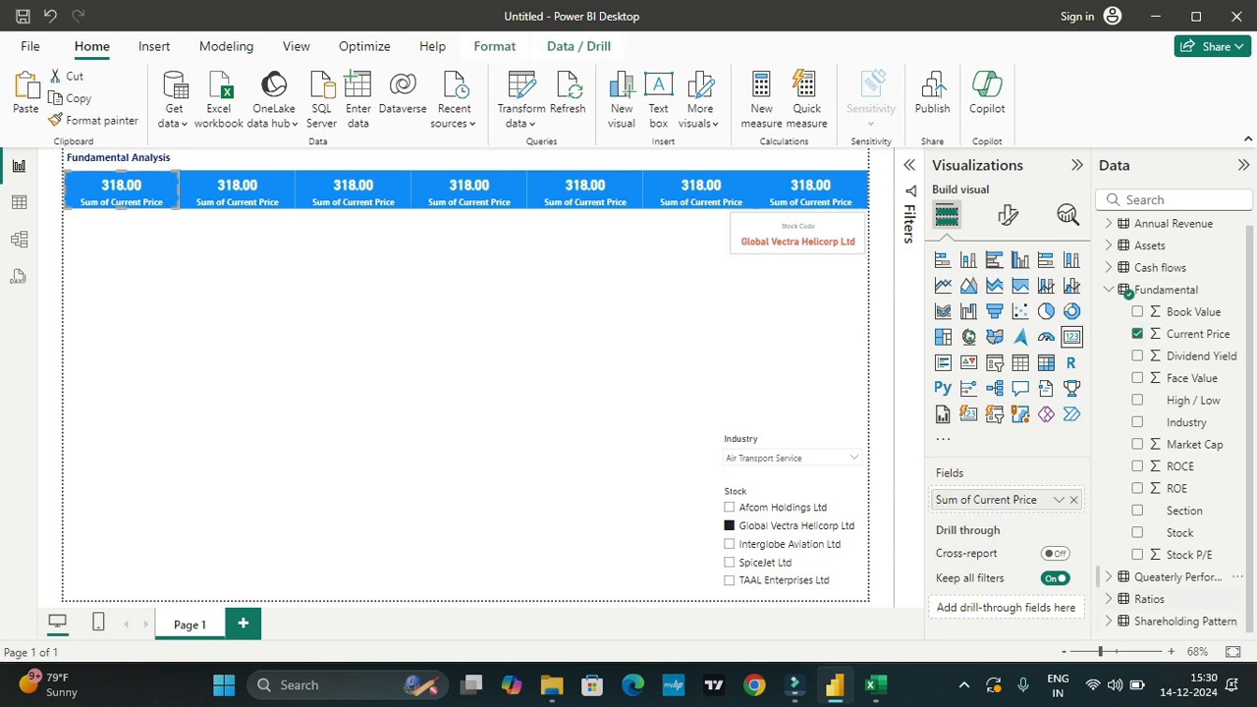
pyautogui.doubleClick(986, 500)
pyautogui.moveTo(973, 500); pyautogui.dragTo(935, 500)
pyautogui.press('BackSpace')
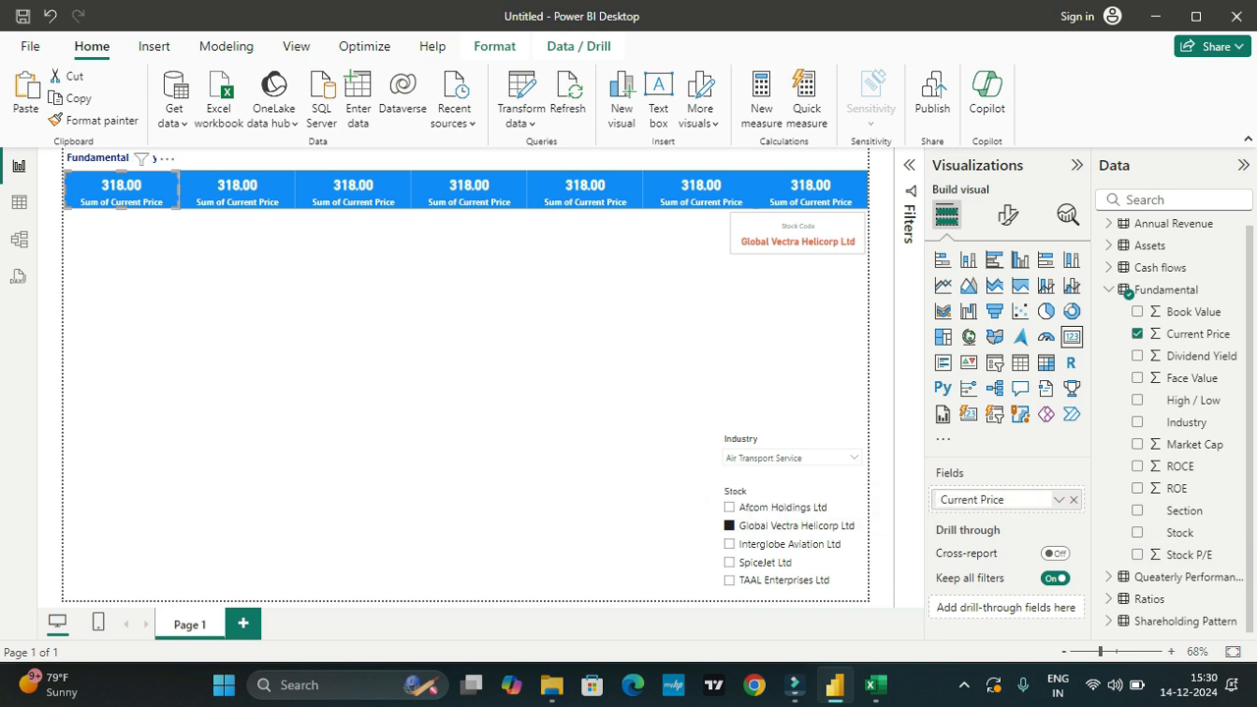
pyautogui.press('Return')
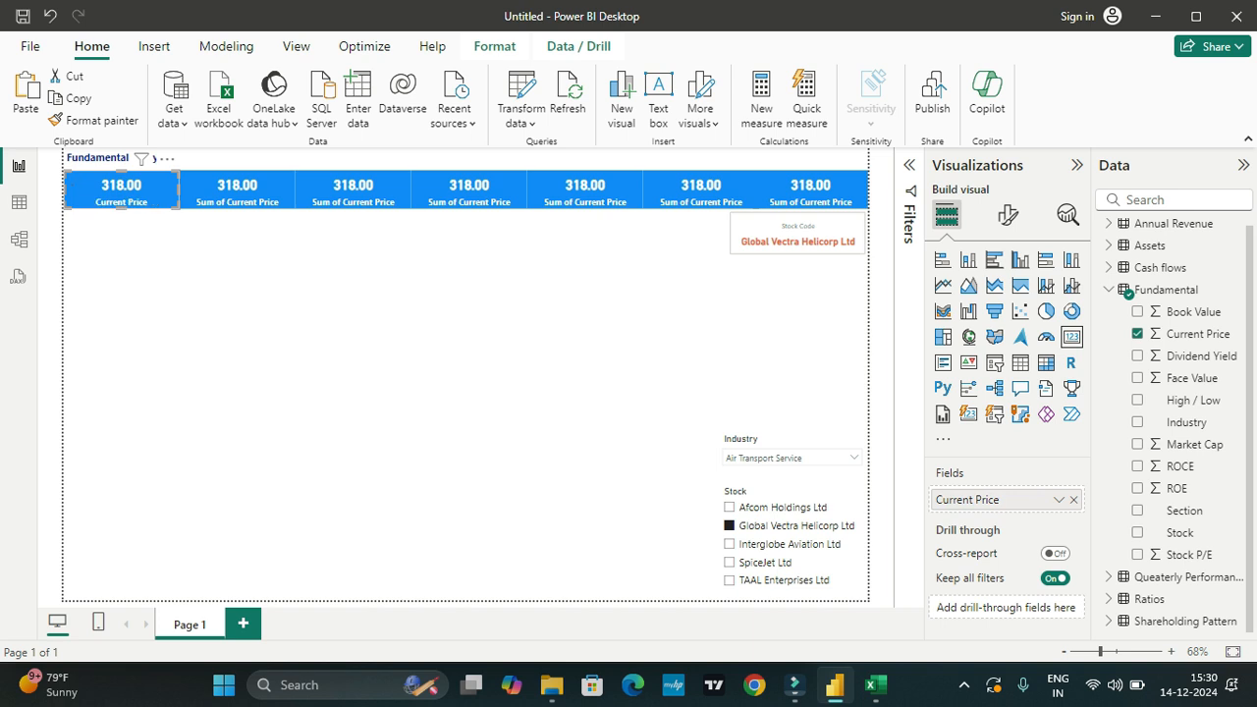
# Step: Replace the second card's field with Market Cap from the Fundamental table and rename it Market Cap without "Sum of"
pyautogui.click(238, 190)
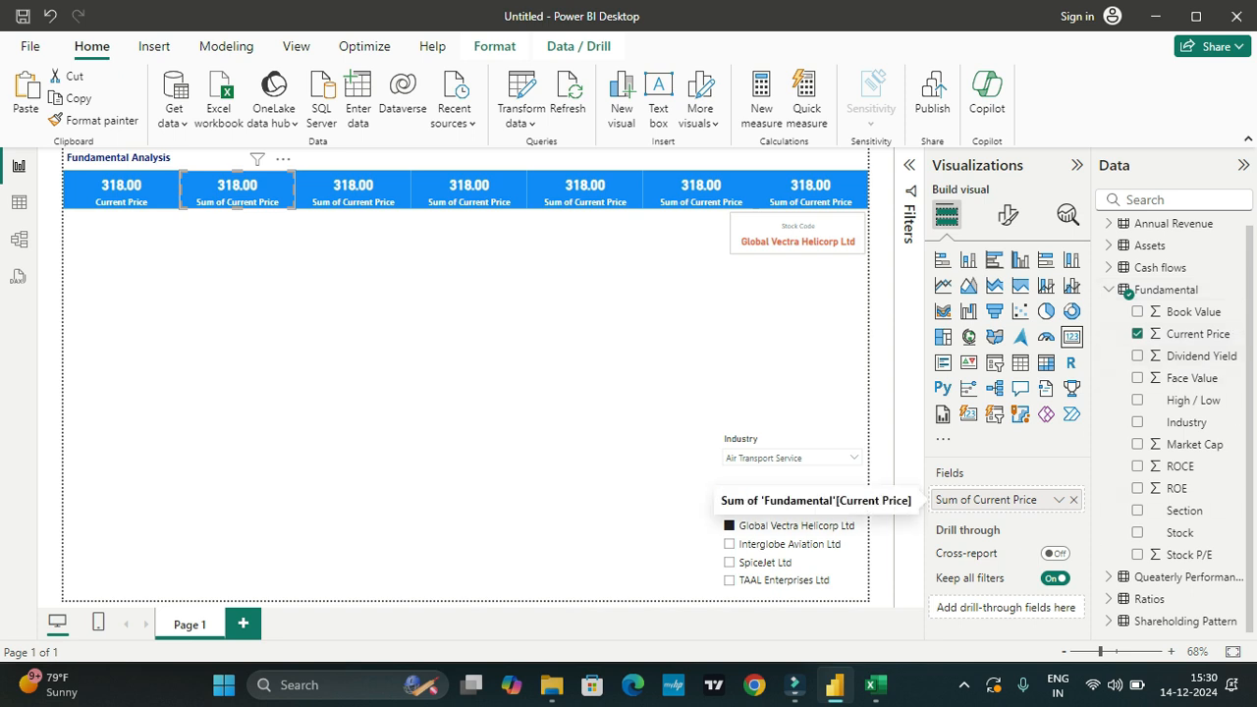
pyautogui.click(1073, 500)
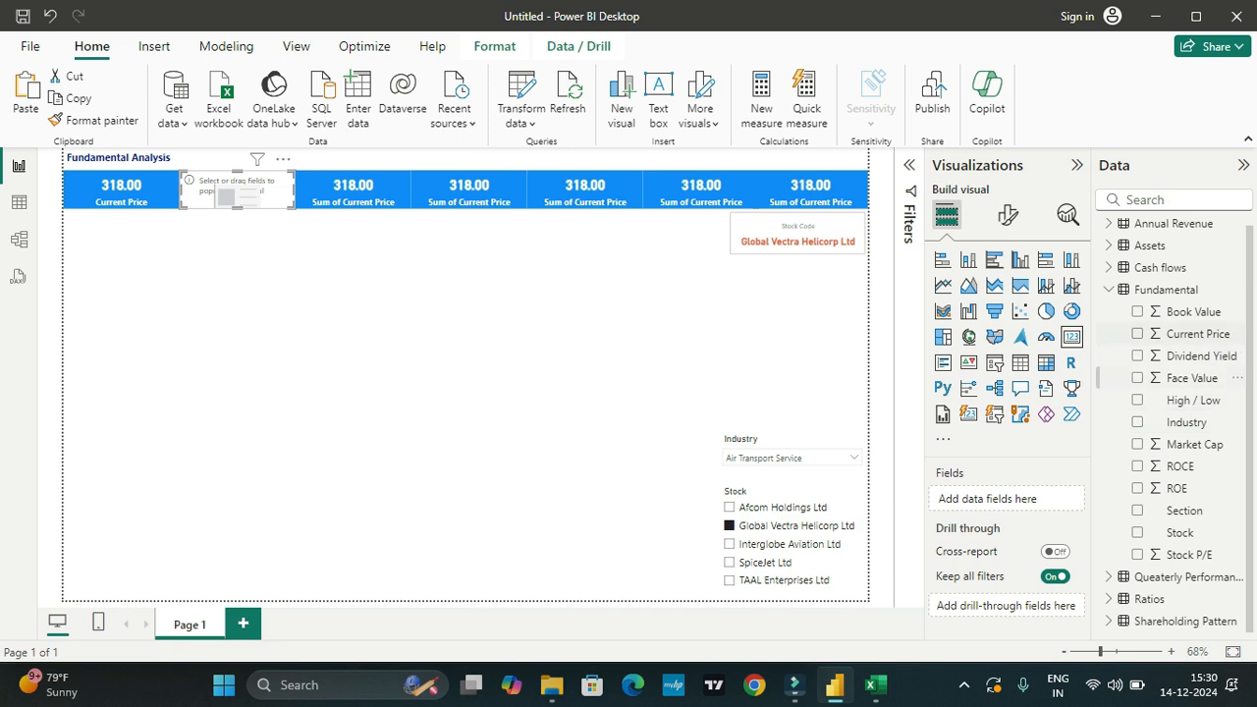
pyautogui.click(1137, 443)
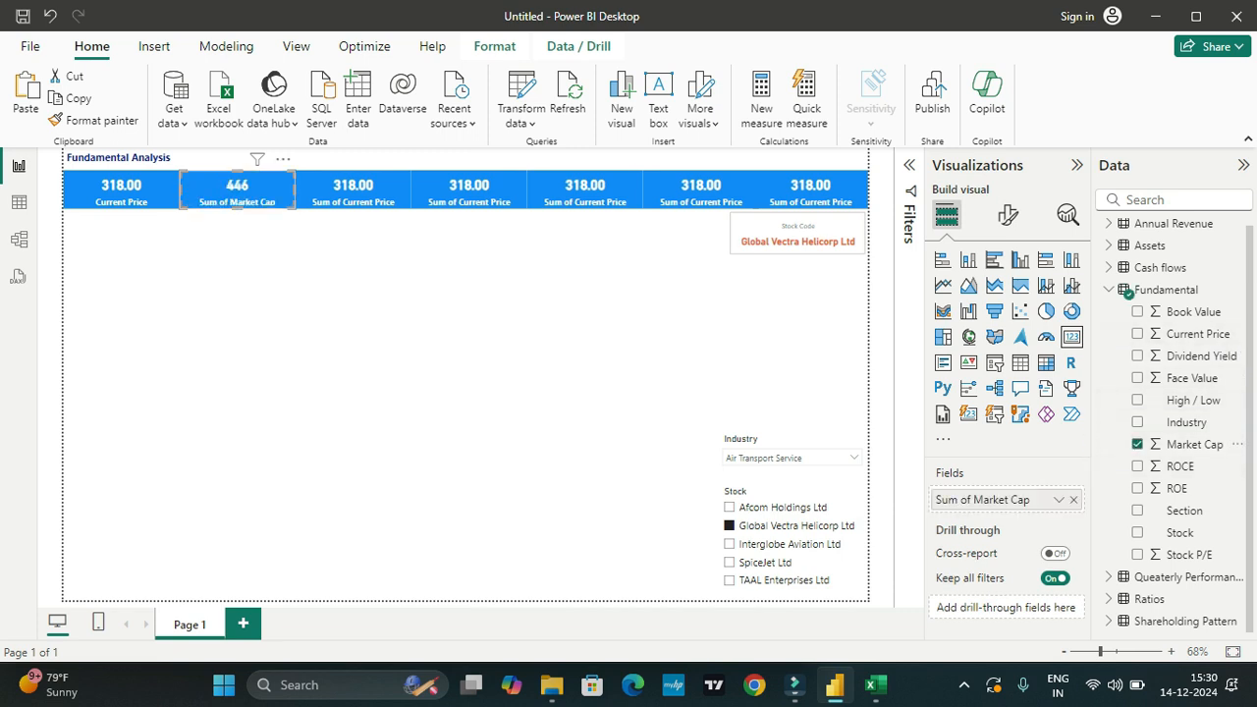
pyautogui.doubleClick(982, 499)
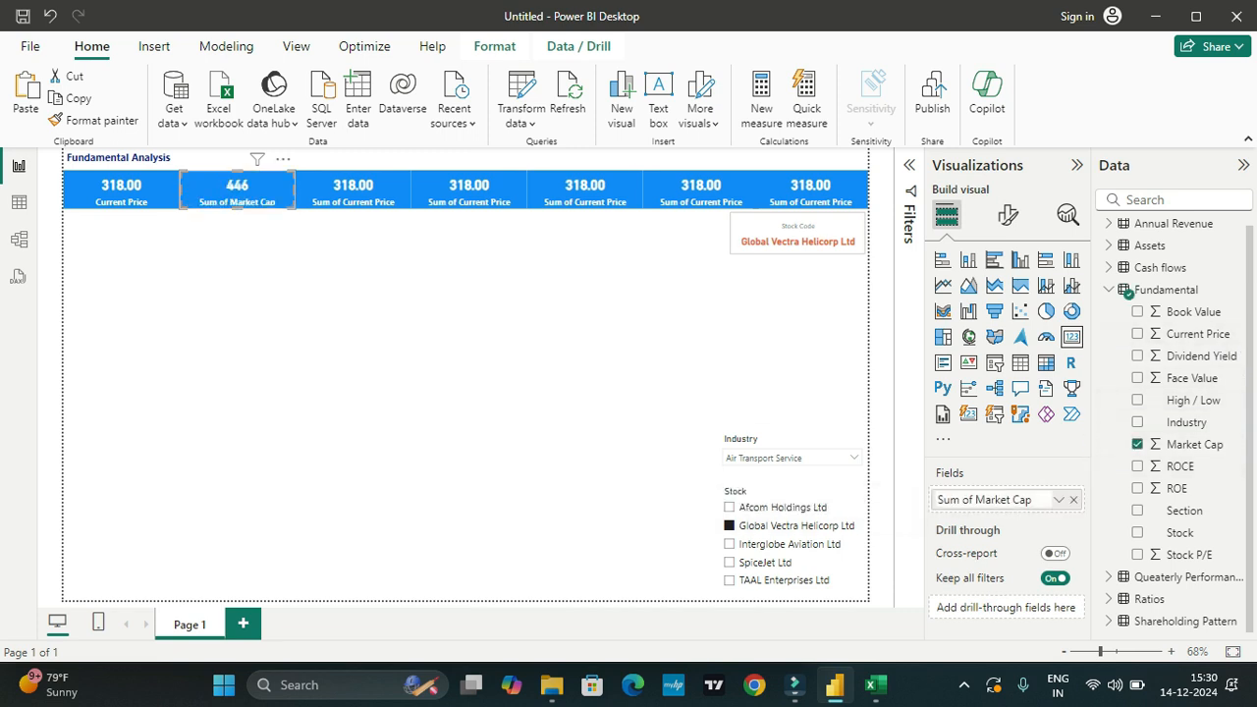
pyautogui.moveTo(975, 499); pyautogui.dragTo(936, 499)
pyautogui.press('BackSpace')
pyautogui.press('Return')
# Step: Replace the third card's field with Stock P/E from the Fundamental table and rename it Stock P/E without "Sum of"
pyautogui.click(353, 190)
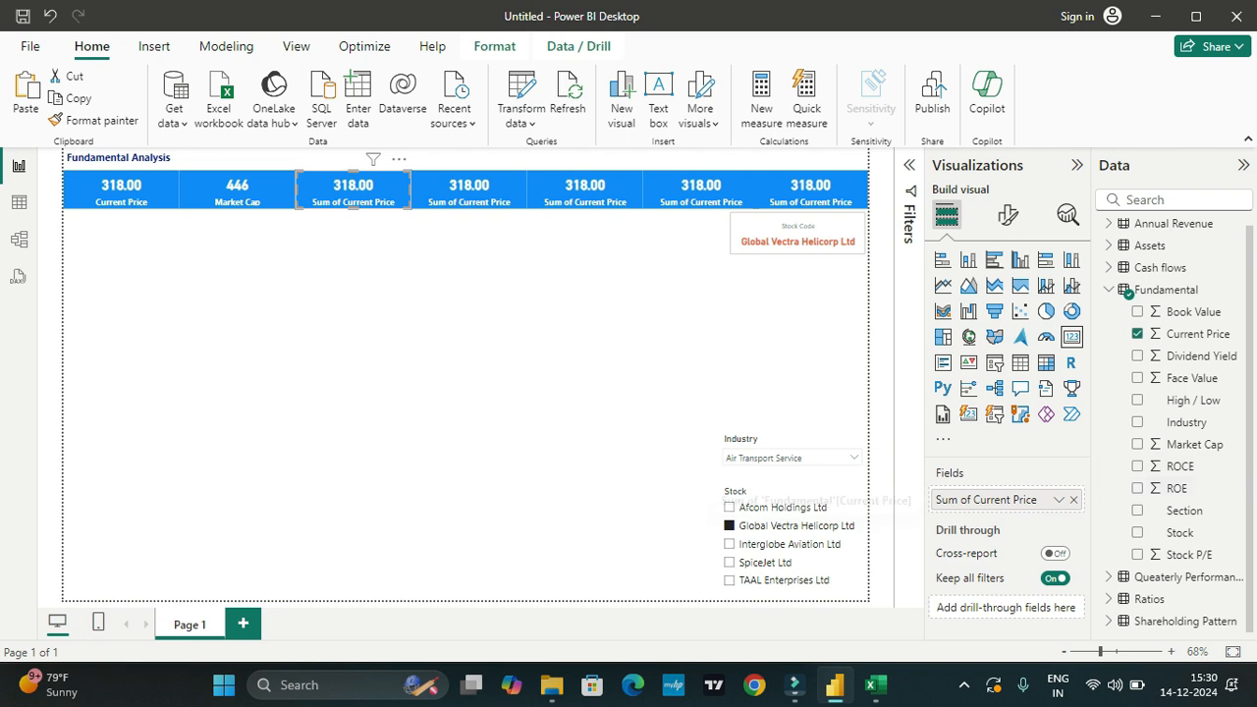
pyautogui.click(1137, 334)
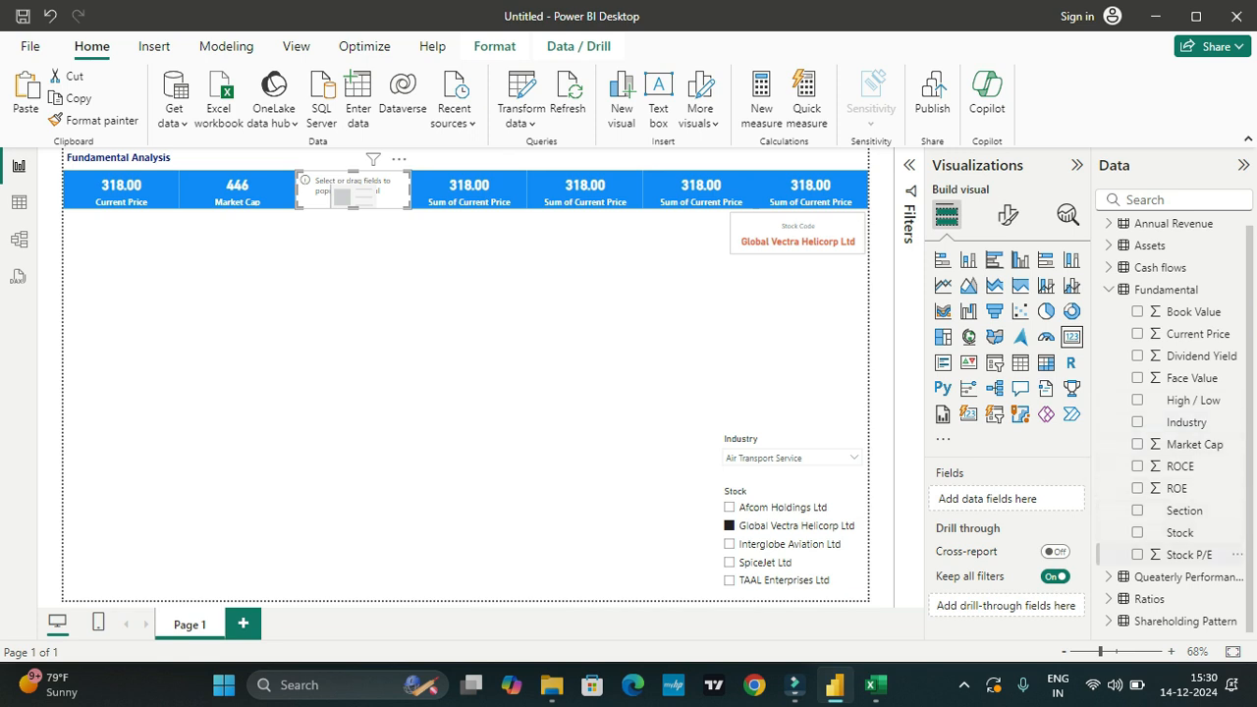
pyautogui.click(1137, 554)
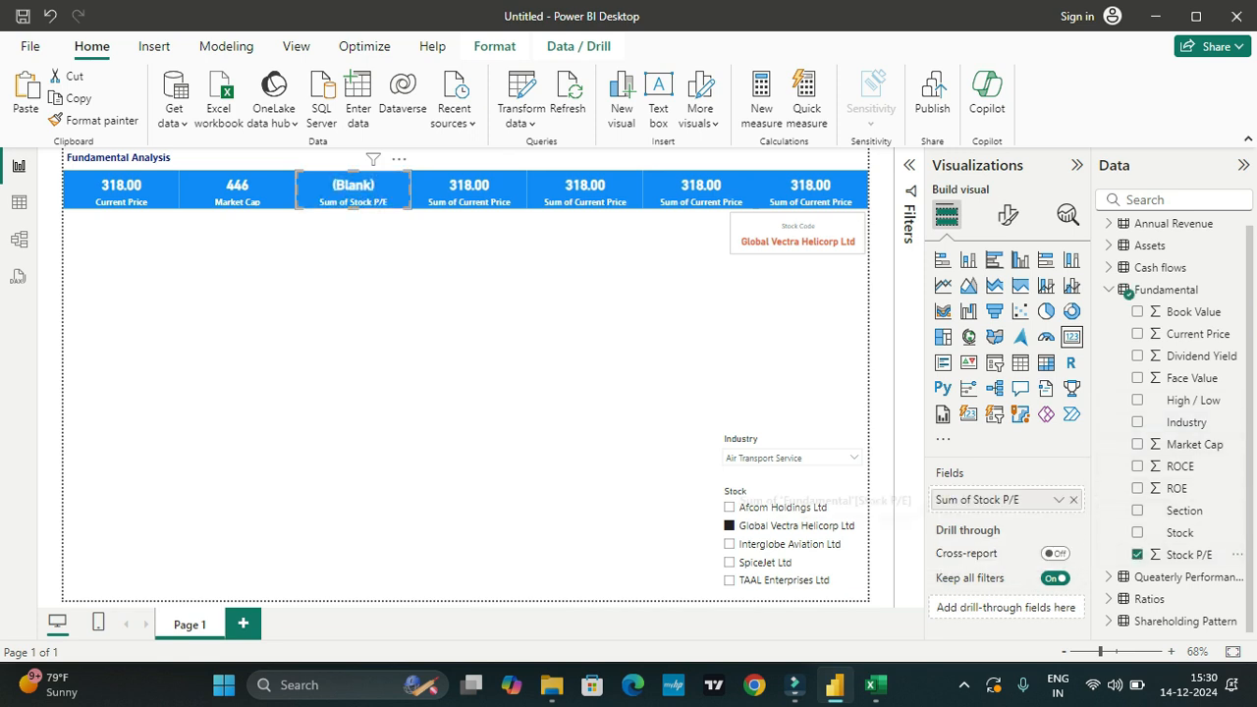
pyautogui.doubleClick(975, 499)
pyautogui.moveTo(976, 499); pyautogui.dragTo(937, 500)
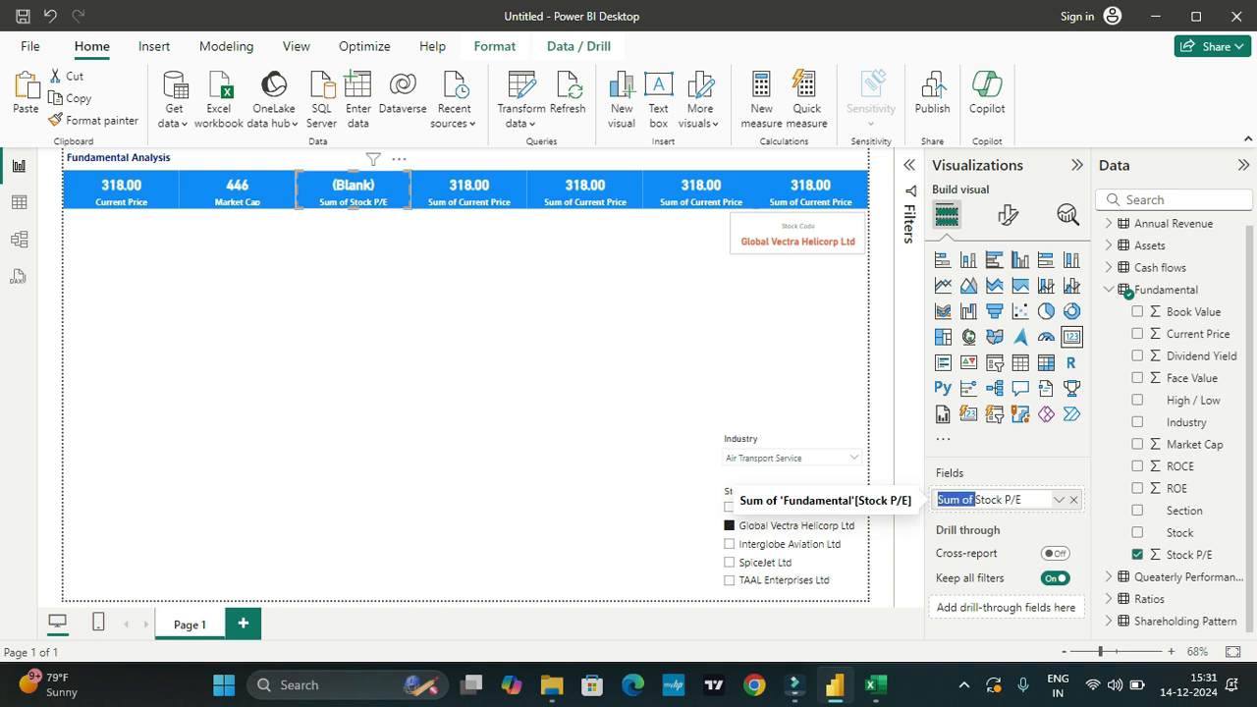
pyautogui.press('BackSpace')
pyautogui.press('Return')
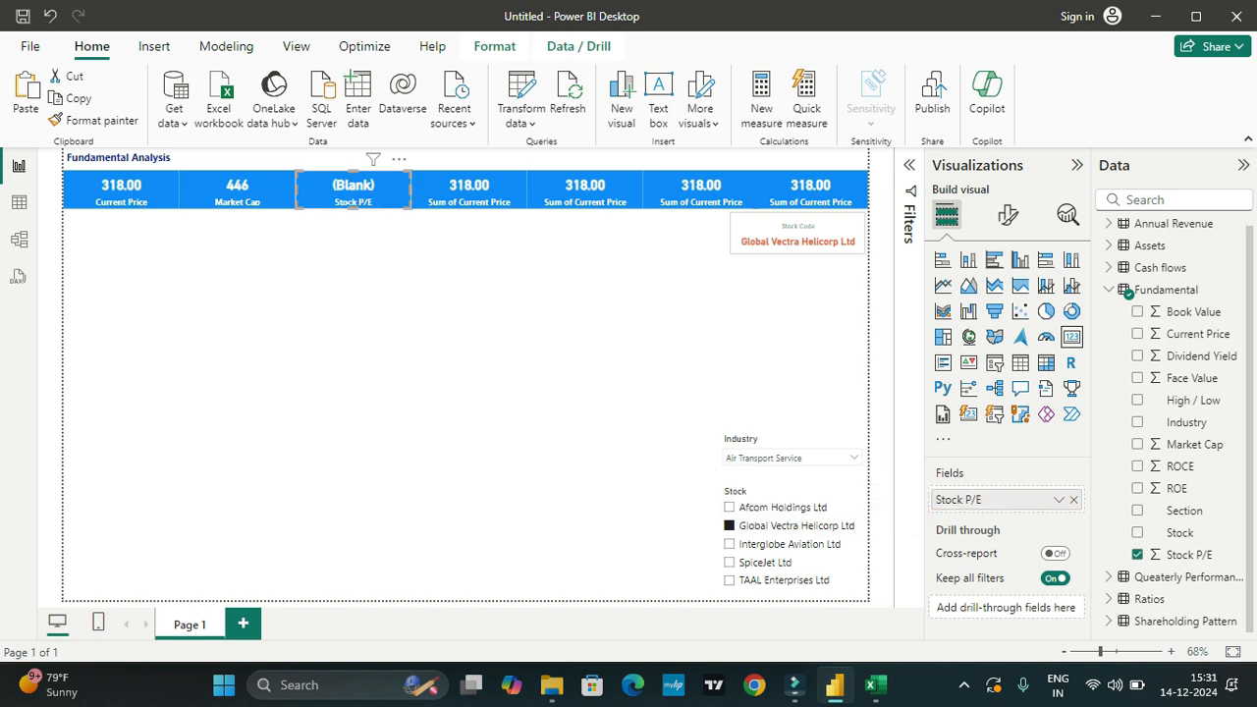
# Step: Check the cards by switching the Stock slicer to Afcom Holdings Ltd and back to Global Vectra Helicorp Ltd
pyautogui.click(730, 507)
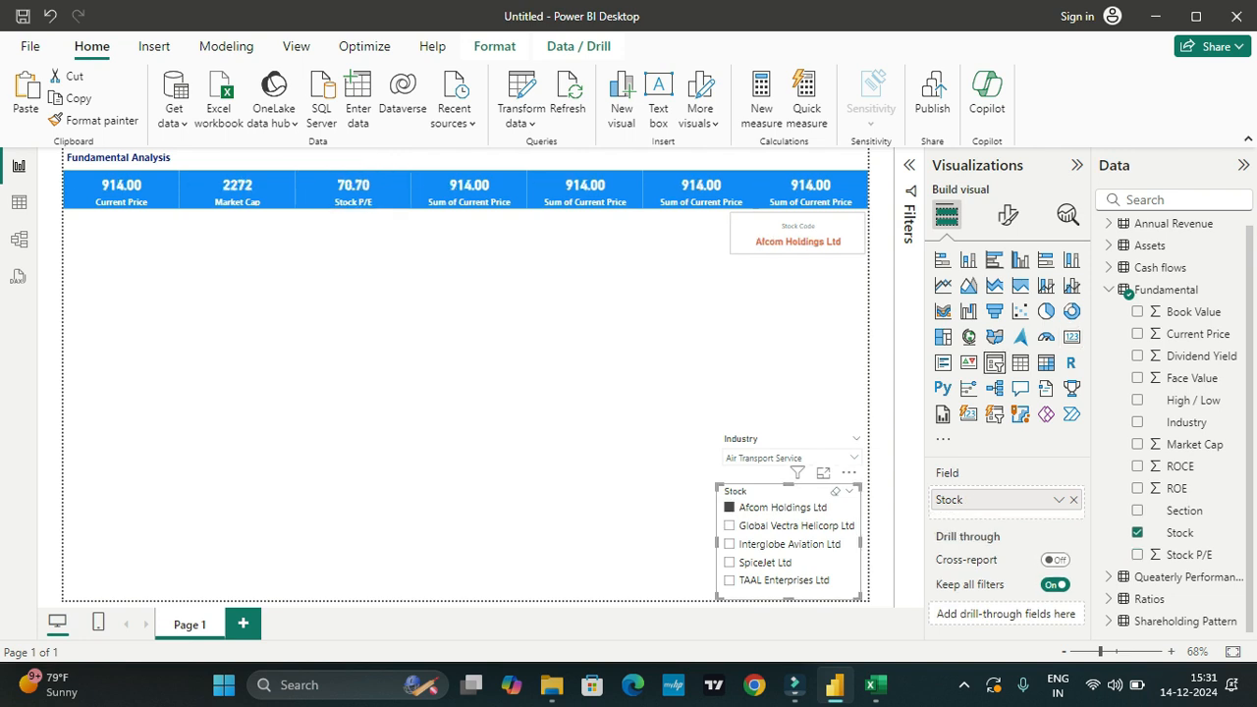
pyautogui.click(729, 525)
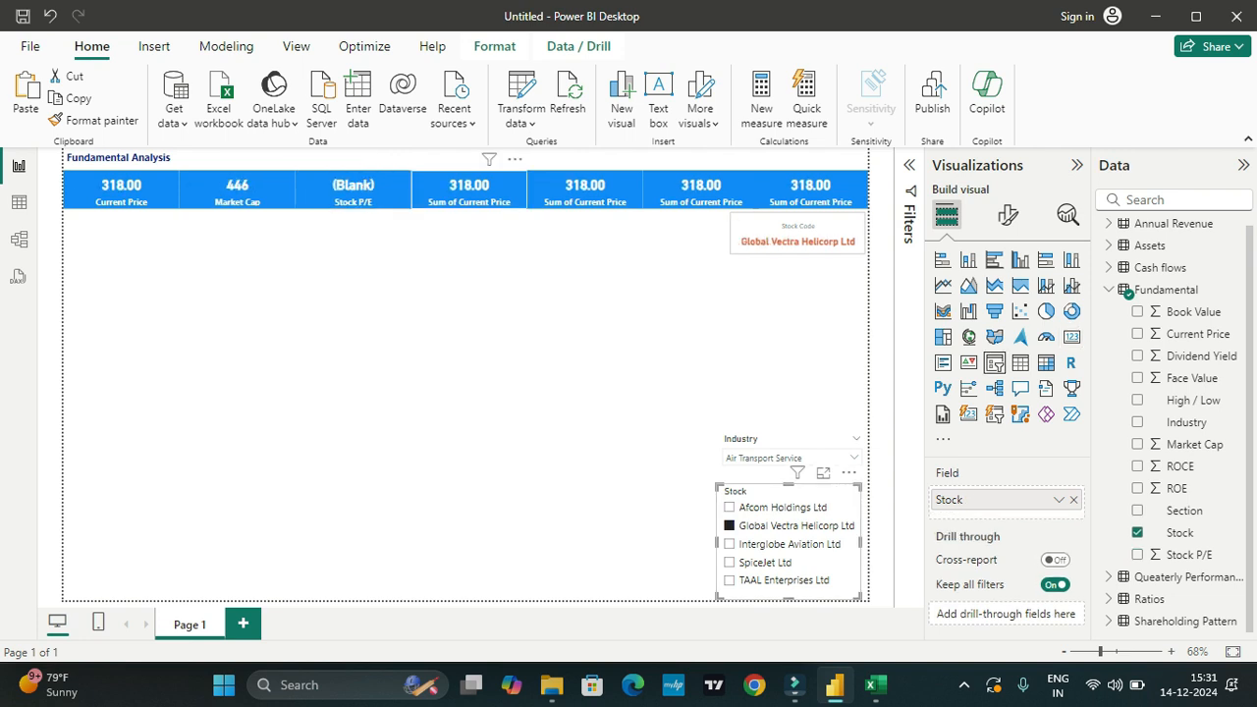
# Step: Replace the fourth card's field with Book Value from the Fundamental table
pyautogui.click(469, 188)
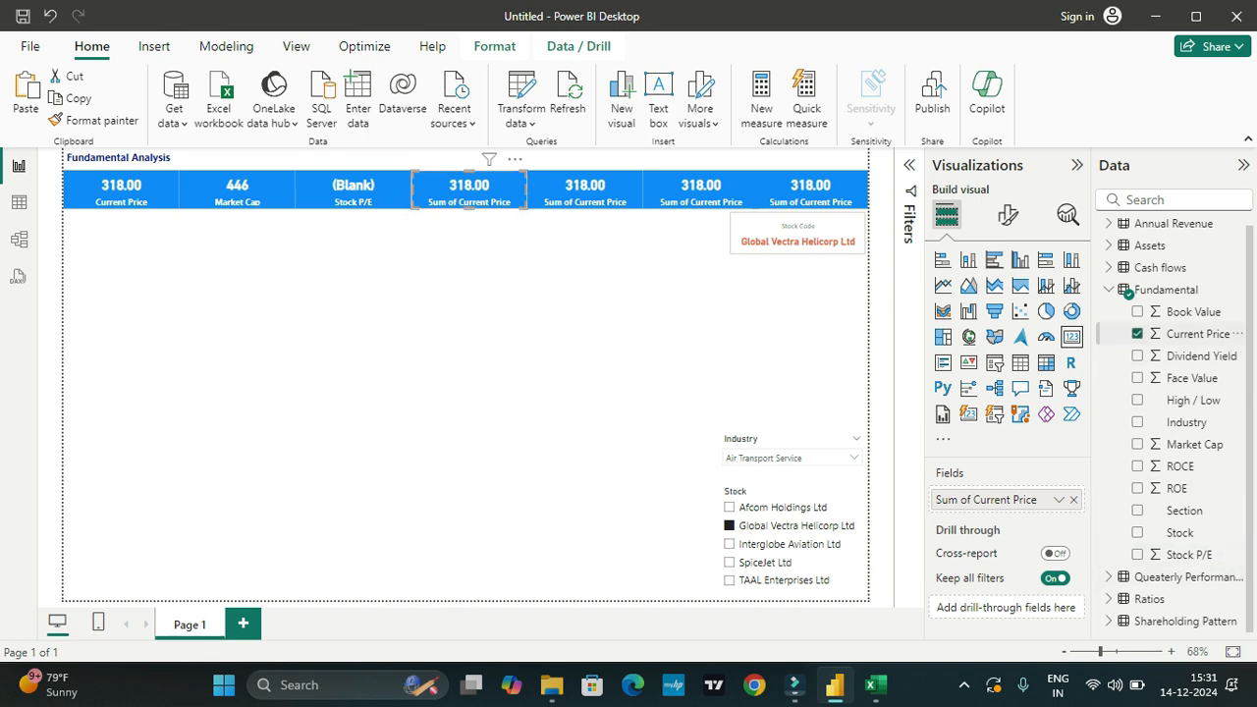
pyautogui.click(1073, 500)
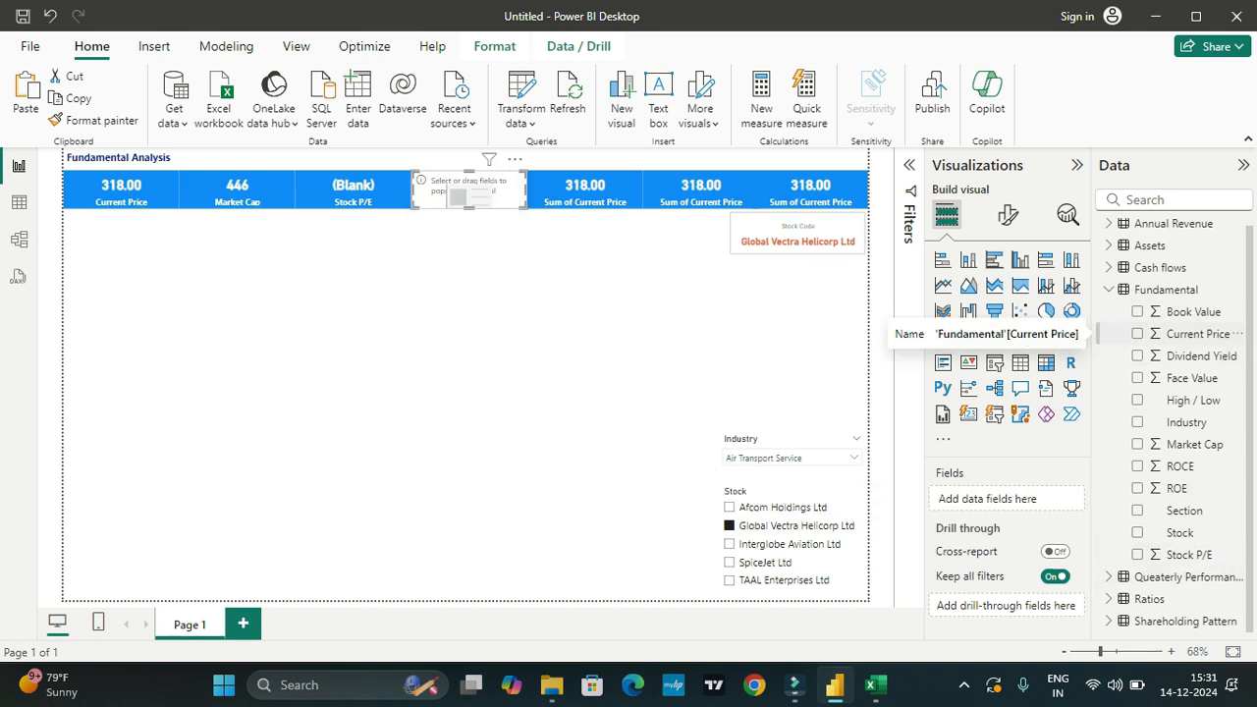
pyautogui.click(1137, 312)
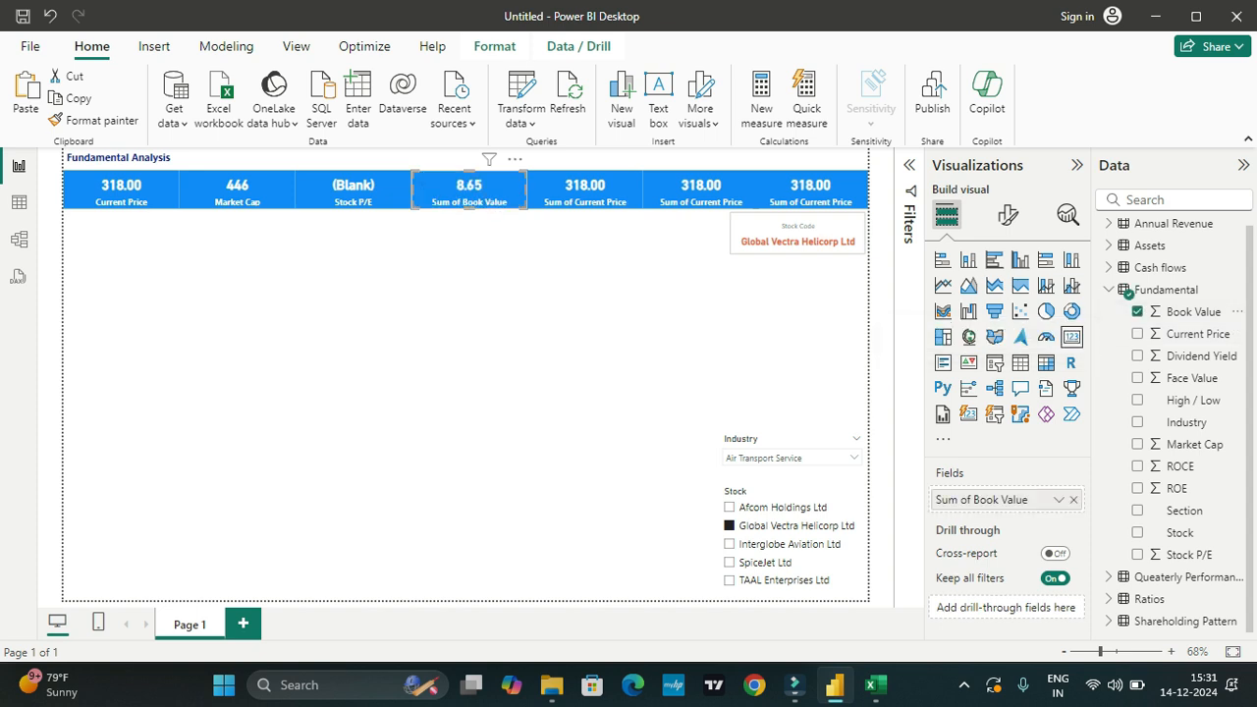
pyautogui.doubleClick(970, 500)
pyautogui.click(970, 500)
pyautogui.moveTo(972, 500); pyautogui.dragTo(935, 500)
pyautogui.press('Delete')
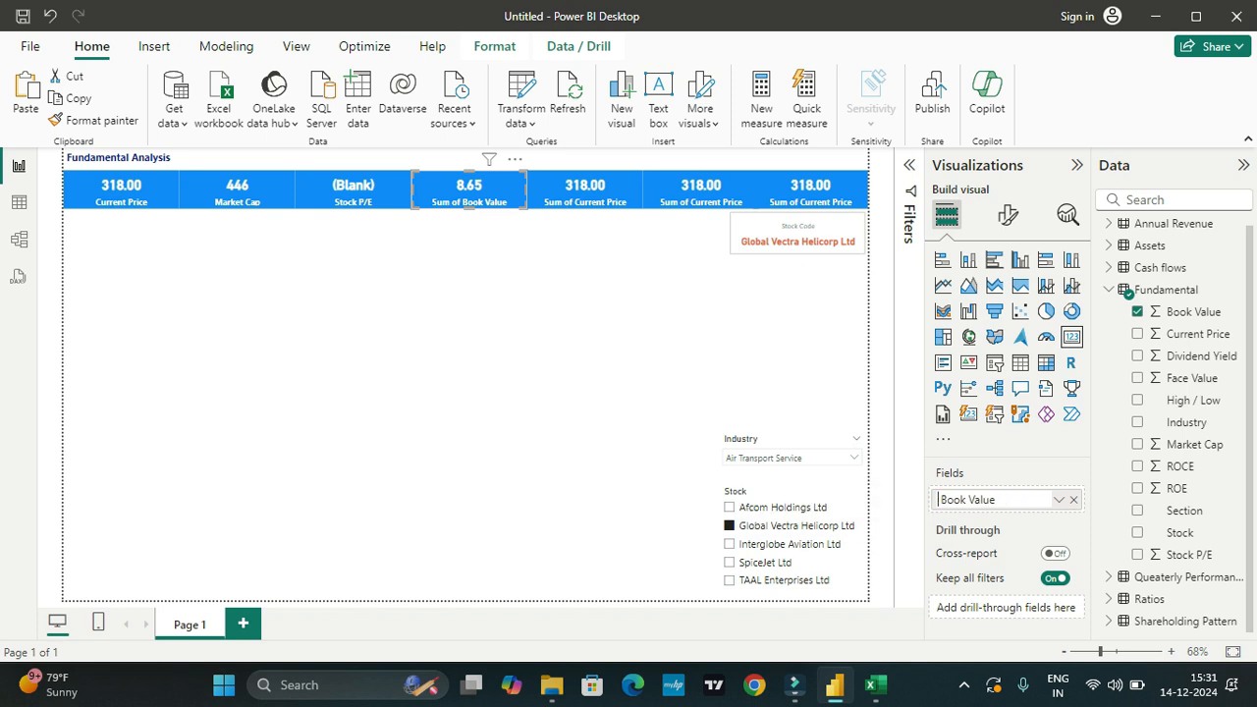
pyautogui.press('Delete')
pyautogui.click(608, 401)
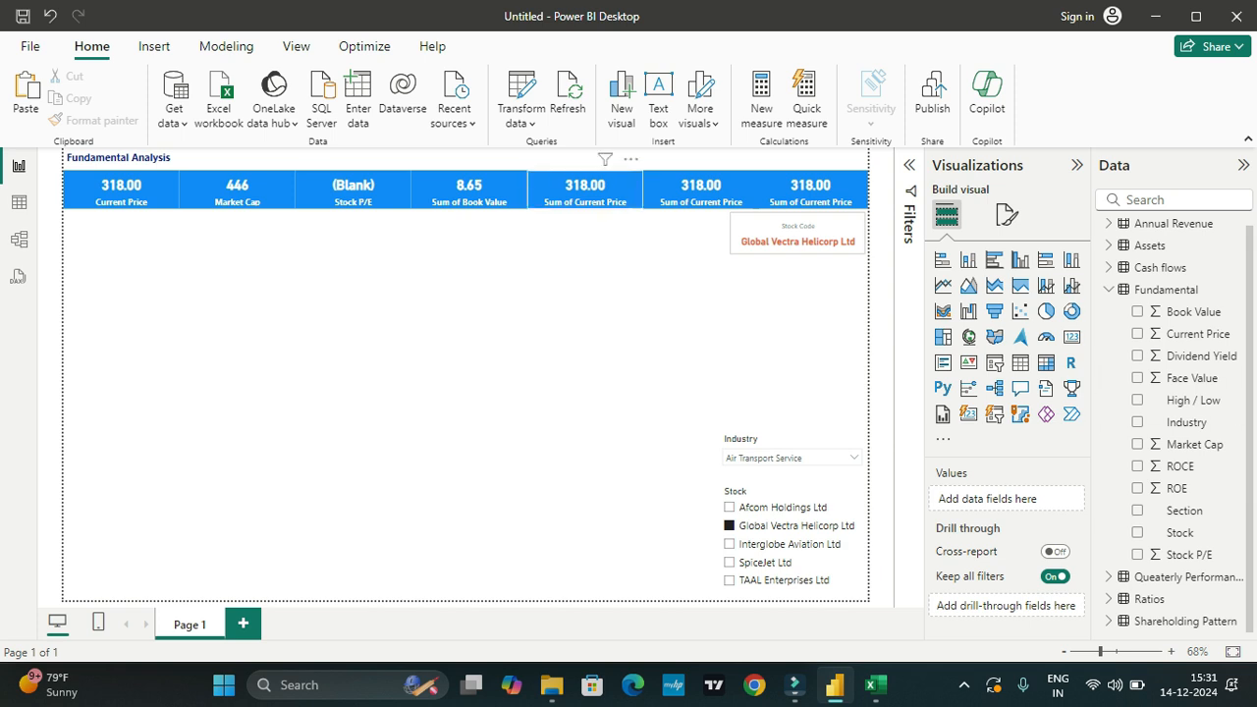
pyautogui.click(585, 191)
# Step: Rename the fourth card's field to Book Value, removing the "Sum of" prefix
pyautogui.click(469, 190)
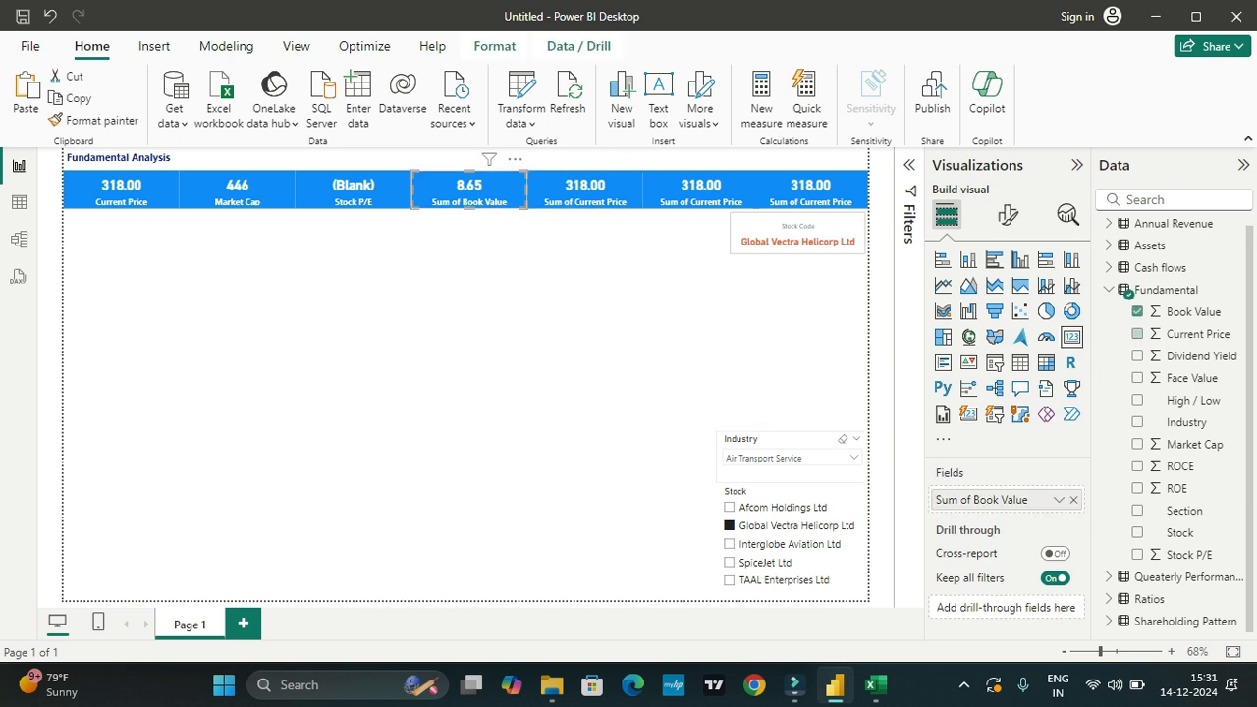
pyautogui.doubleClick(980, 500)
pyautogui.moveTo(975, 500); pyautogui.dragTo(937, 499)
pyautogui.press('BackSpace')
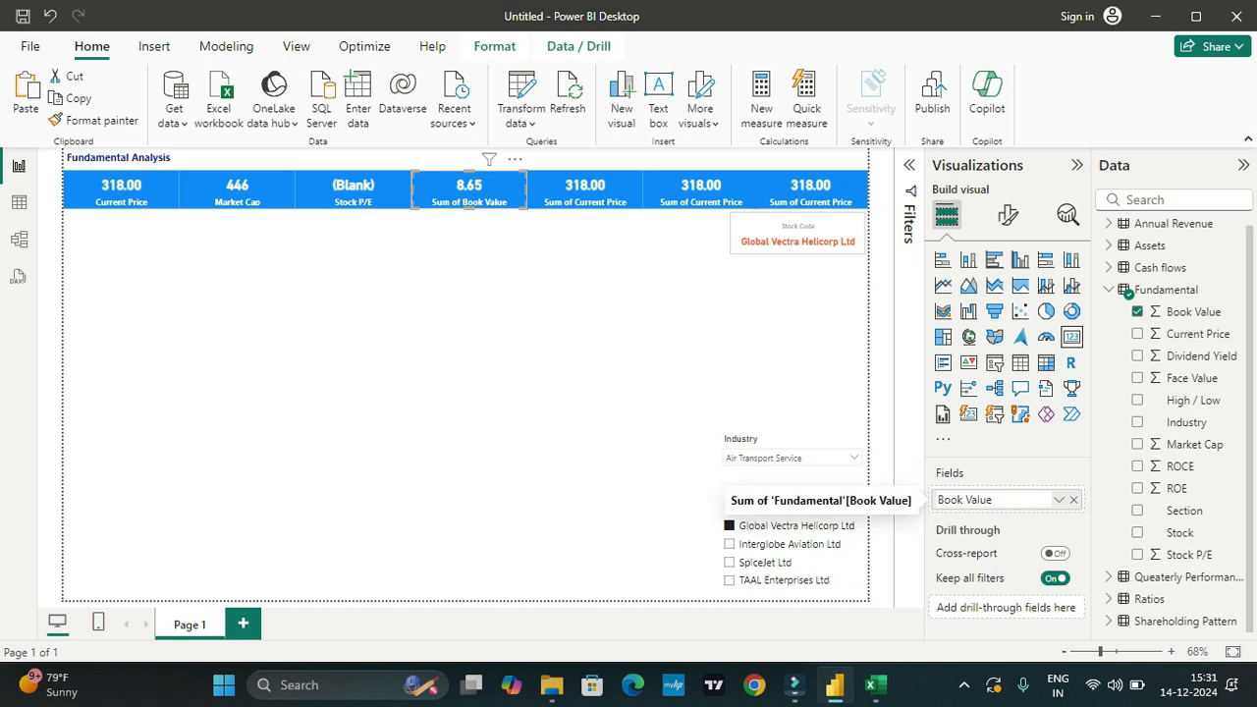
pyautogui.press('Return')
# Step: Replace the fifth card's field with High / Low from the Fundamental table and rename it High / Low without "First"
pyautogui.click(585, 190)
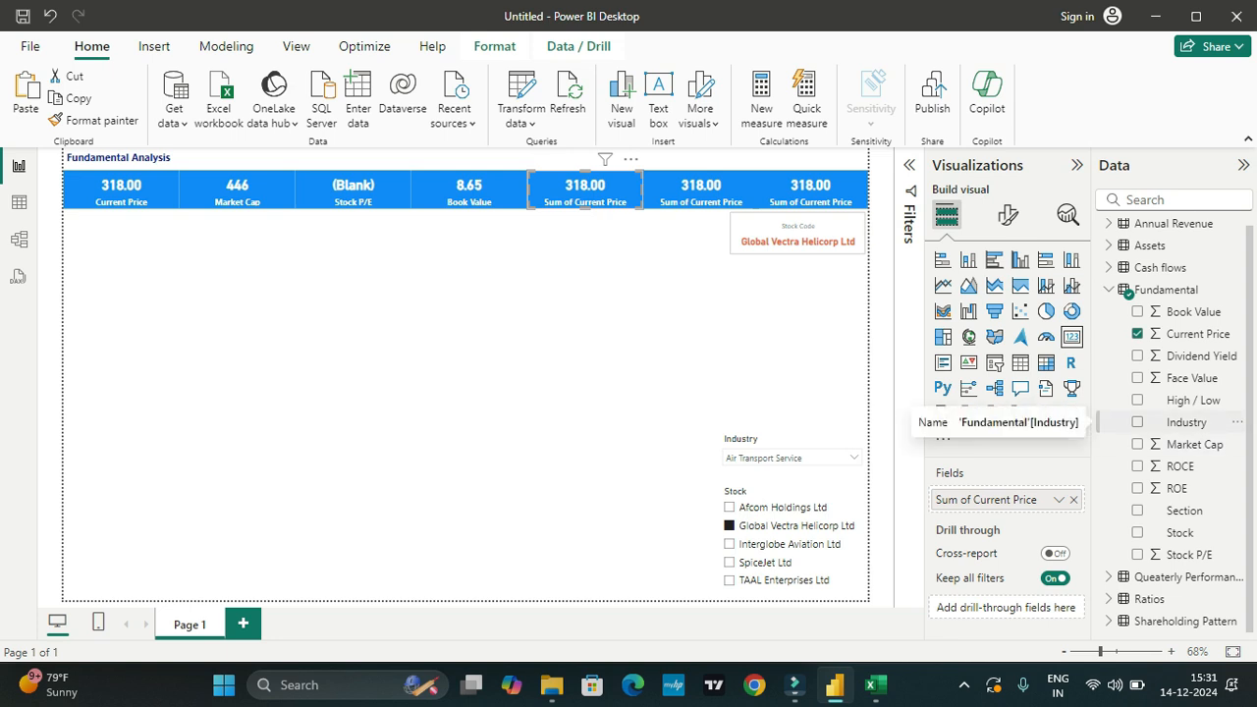
pyautogui.click(1073, 499)
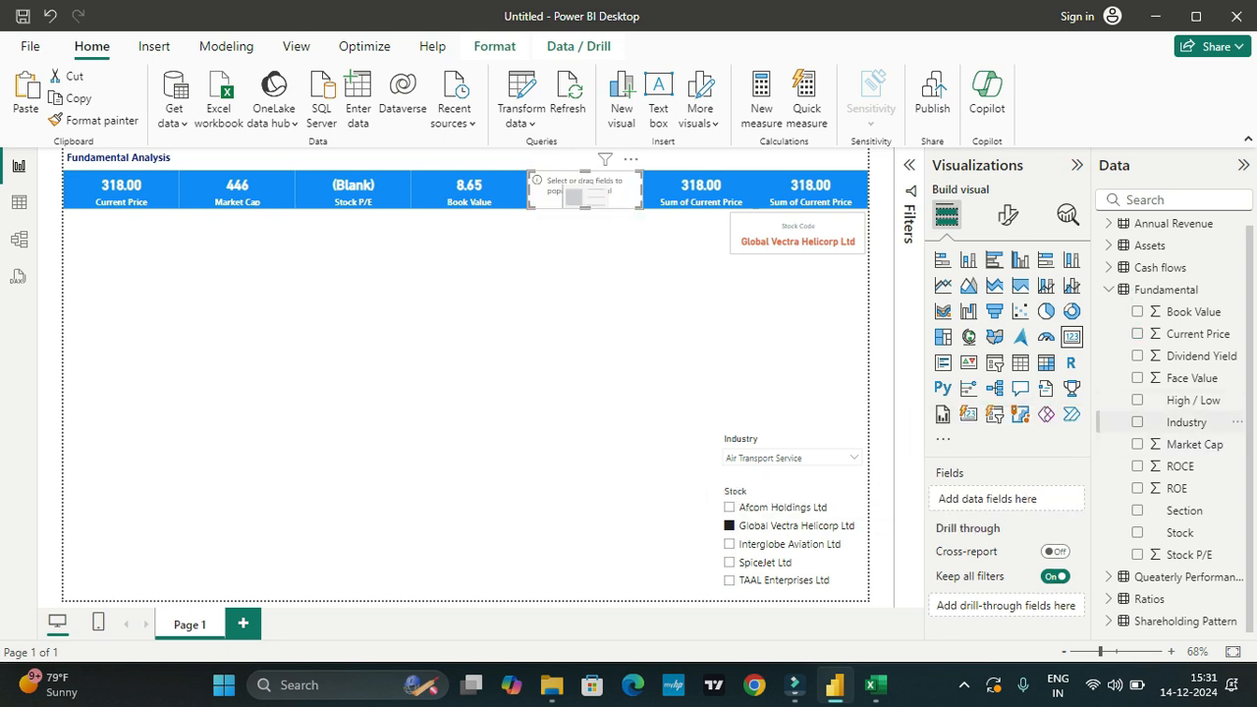
pyautogui.click(1137, 399)
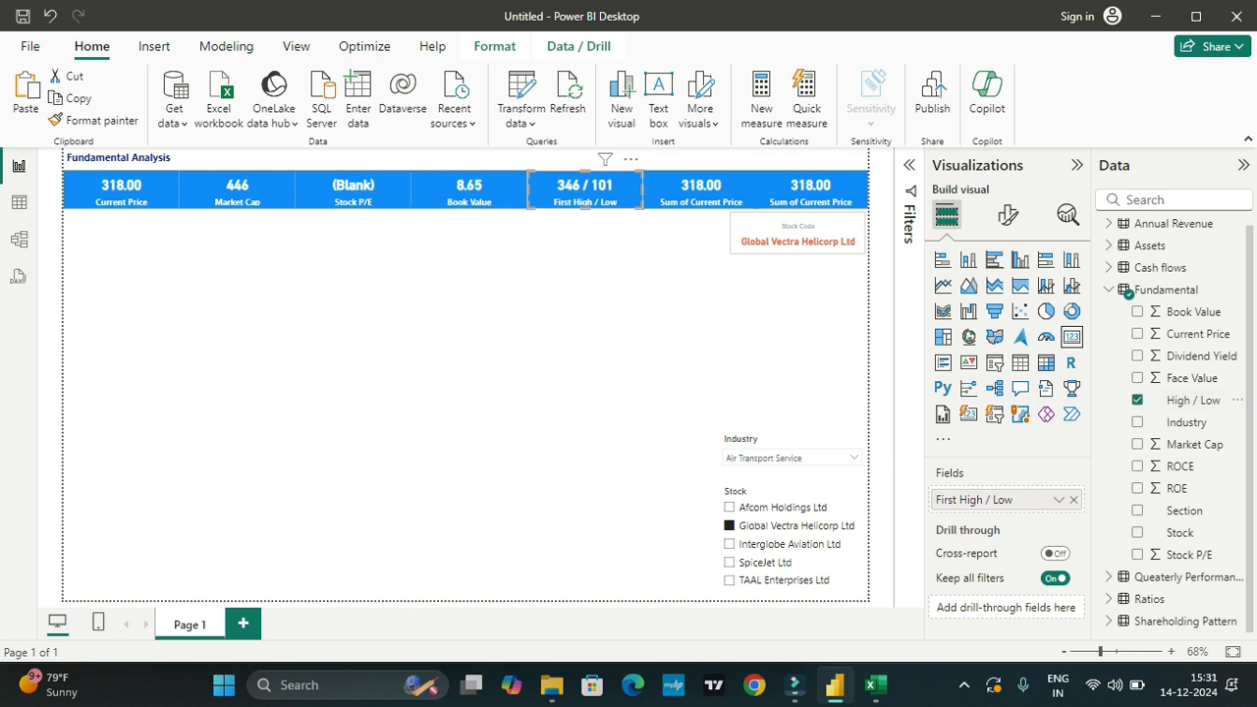
pyautogui.doubleClick(948, 498)
pyautogui.press('BackSpace')
pyautogui.press('Return')
# Step: Replace the sixth card's Current Price field with ROE from the Fundamental table
pyautogui.click(701, 190)
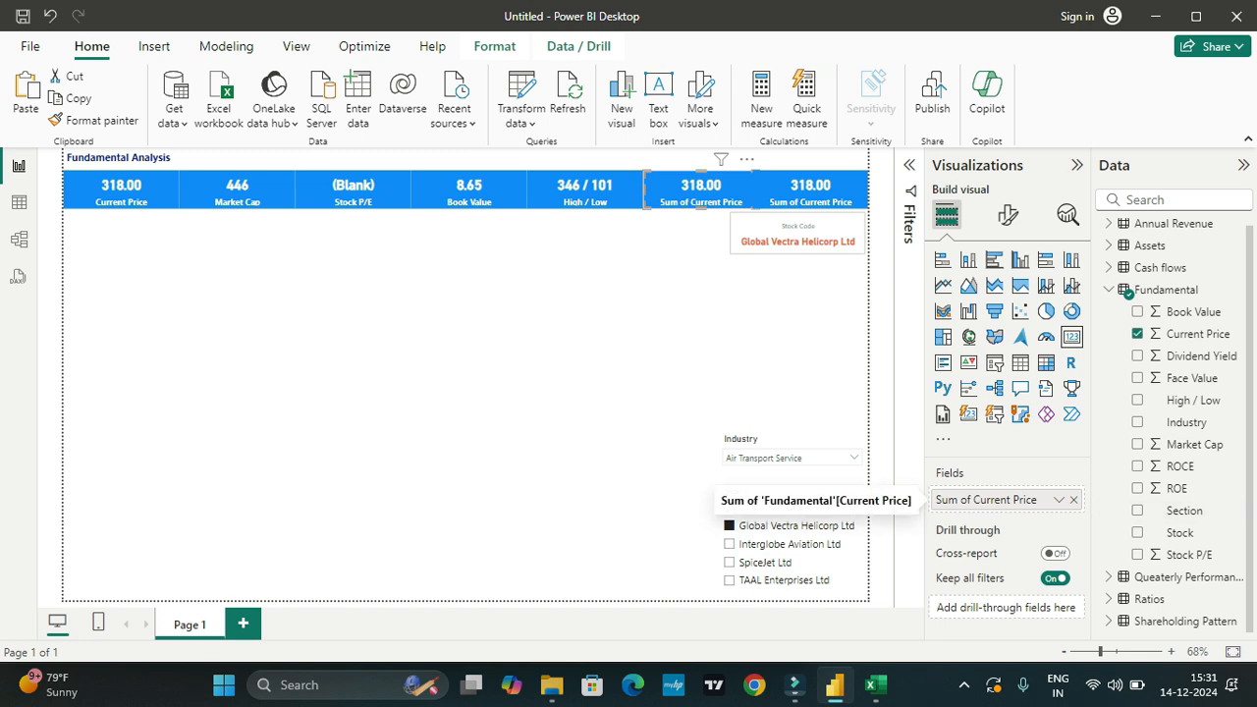
pyautogui.click(1073, 498)
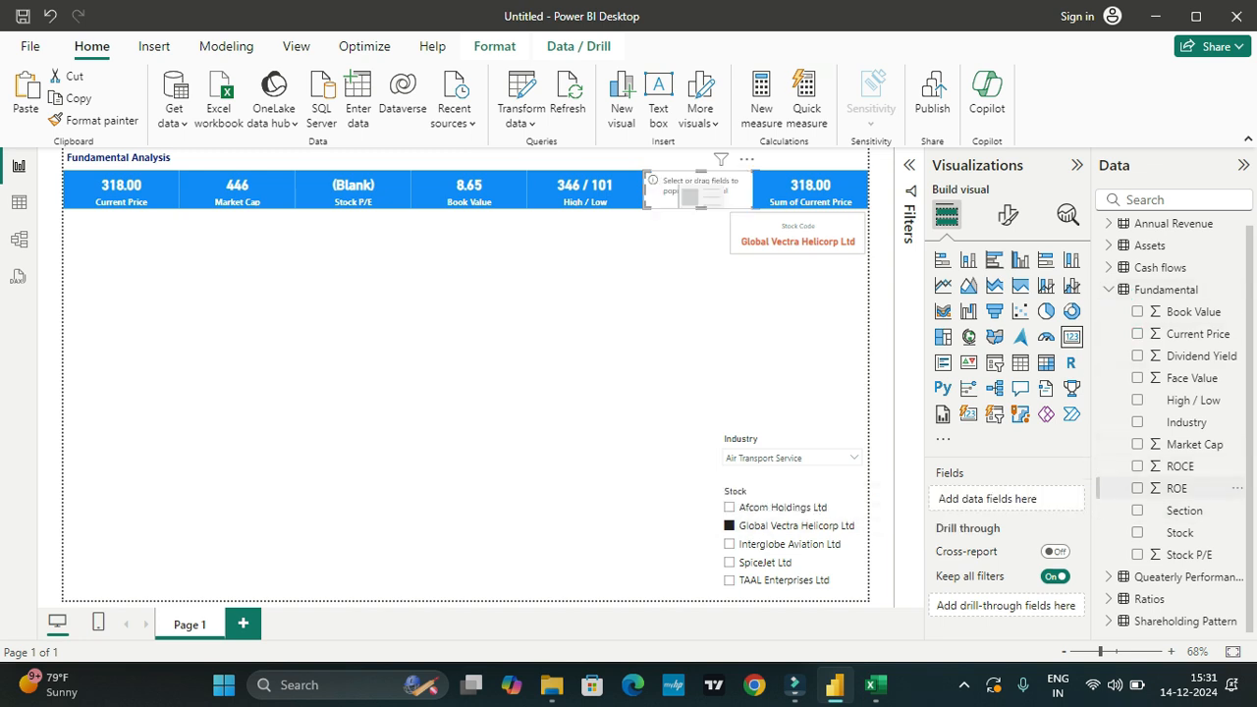
pyautogui.click(1176, 488)
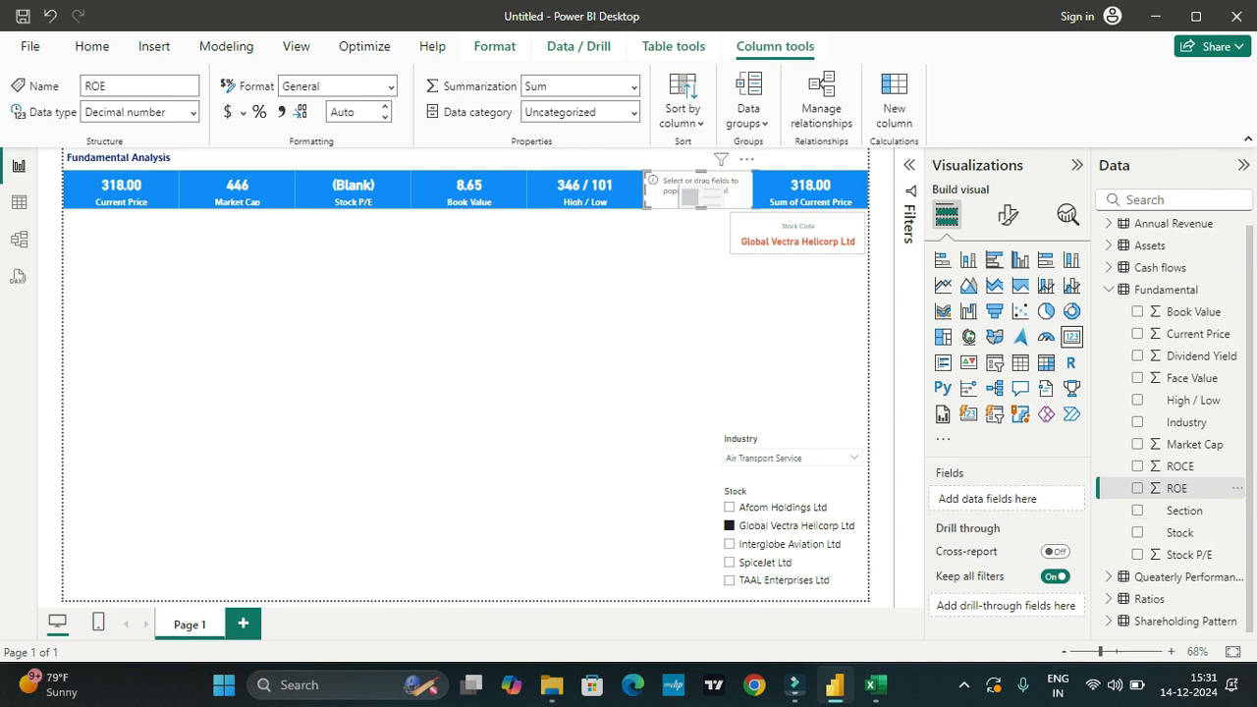
pyautogui.hotkey('ctrl', 'z')
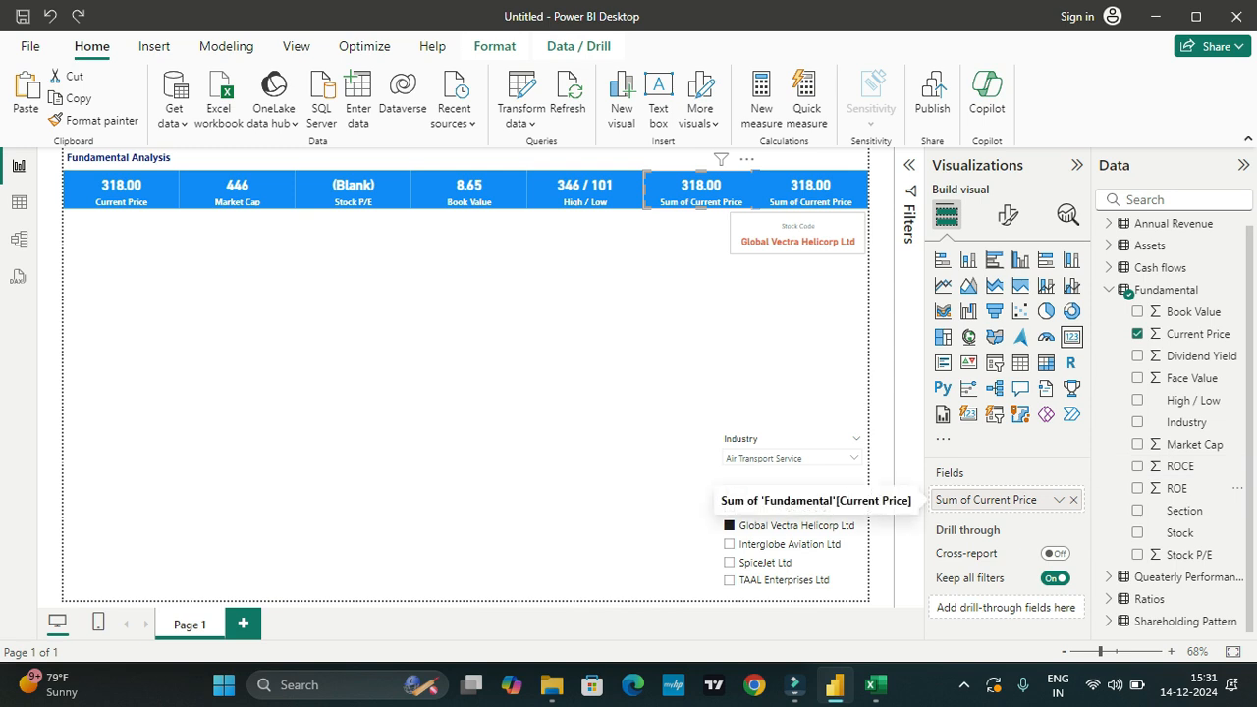
pyautogui.click(1073, 499)
pyautogui.click(1137, 488)
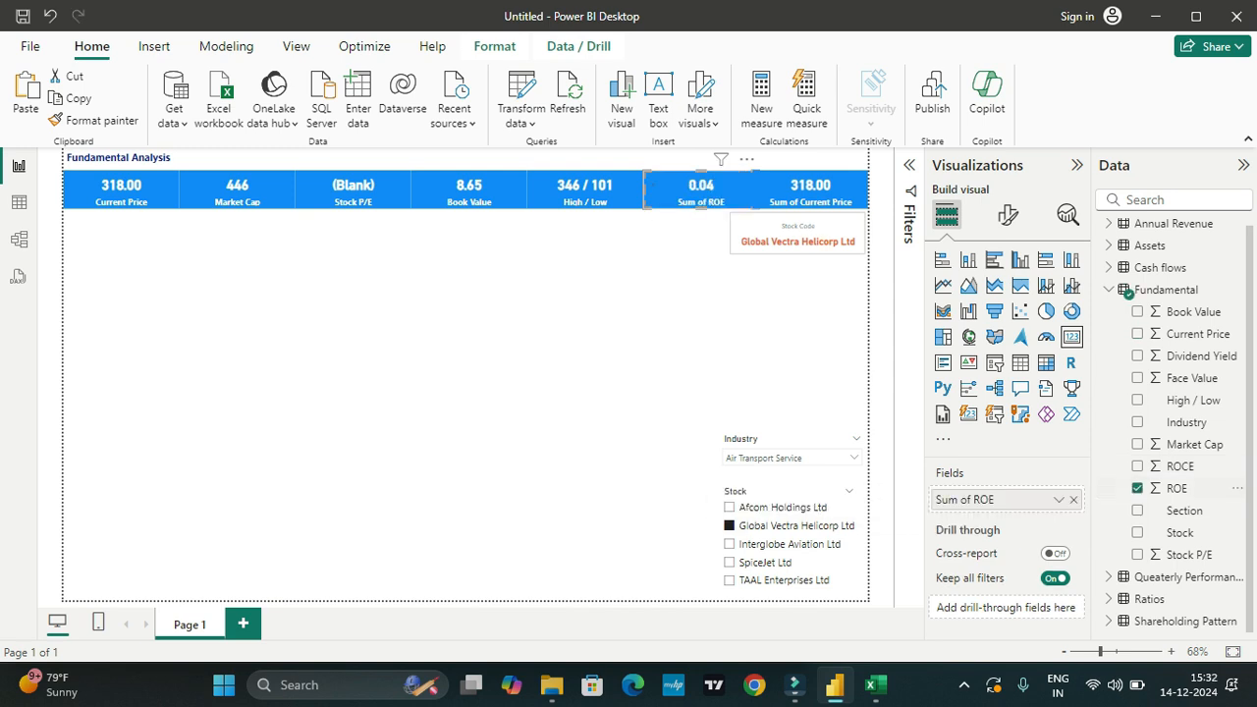
pyautogui.doubleClick(972, 499)
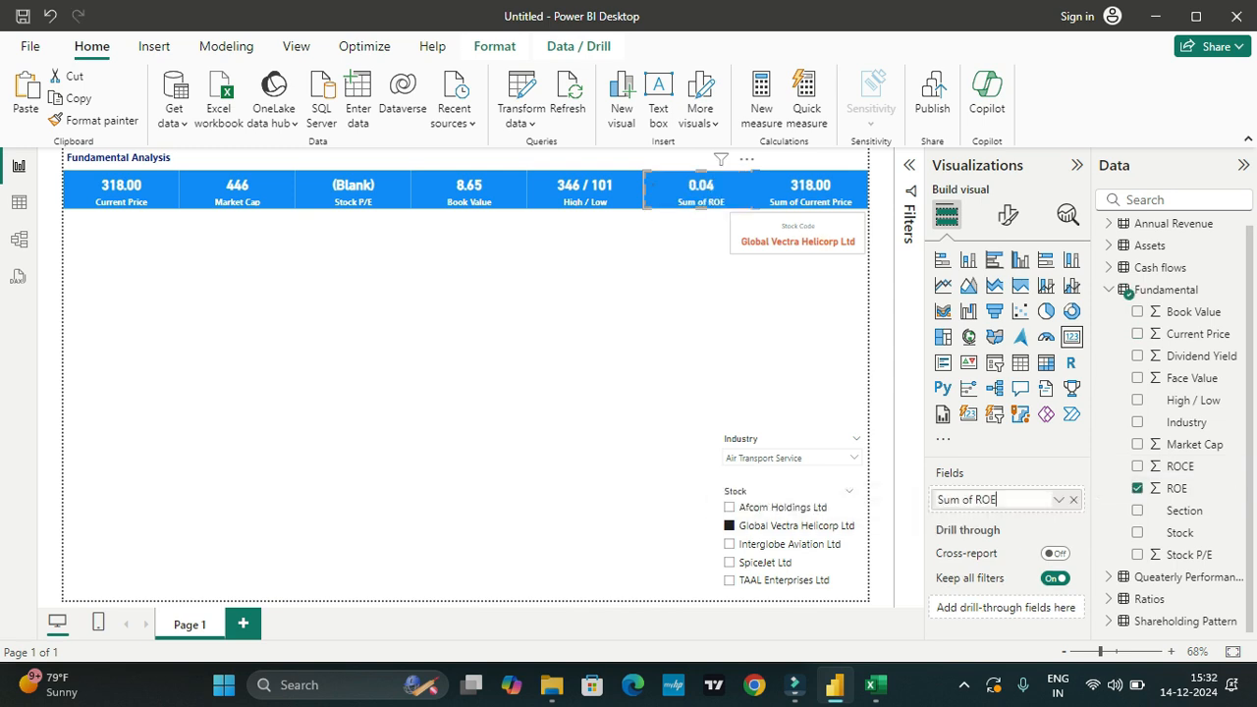
pyautogui.moveTo(976, 500); pyautogui.dragTo(934, 500)
pyautogui.press('BackSpace')
# Step: Replace the seventh card's field with ROCE from the Fundamental table and rename it ROCE without "Sum of"
pyautogui.click(811, 191)
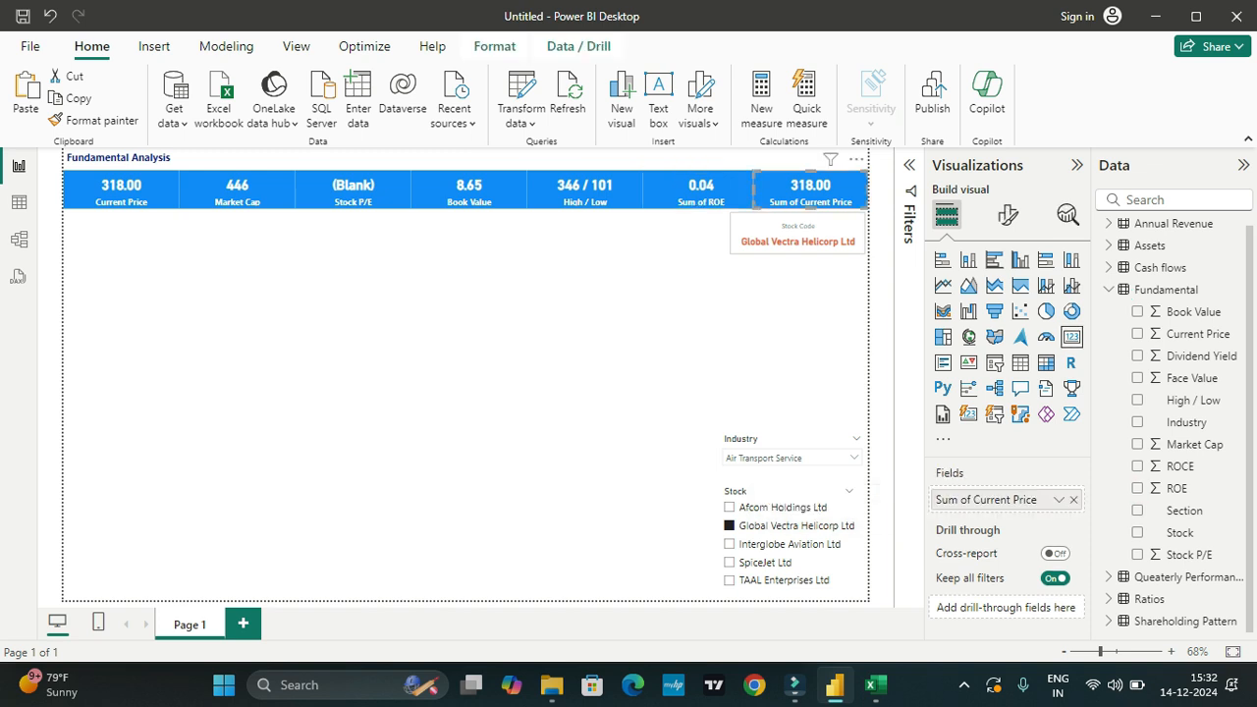
pyautogui.click(1137, 334)
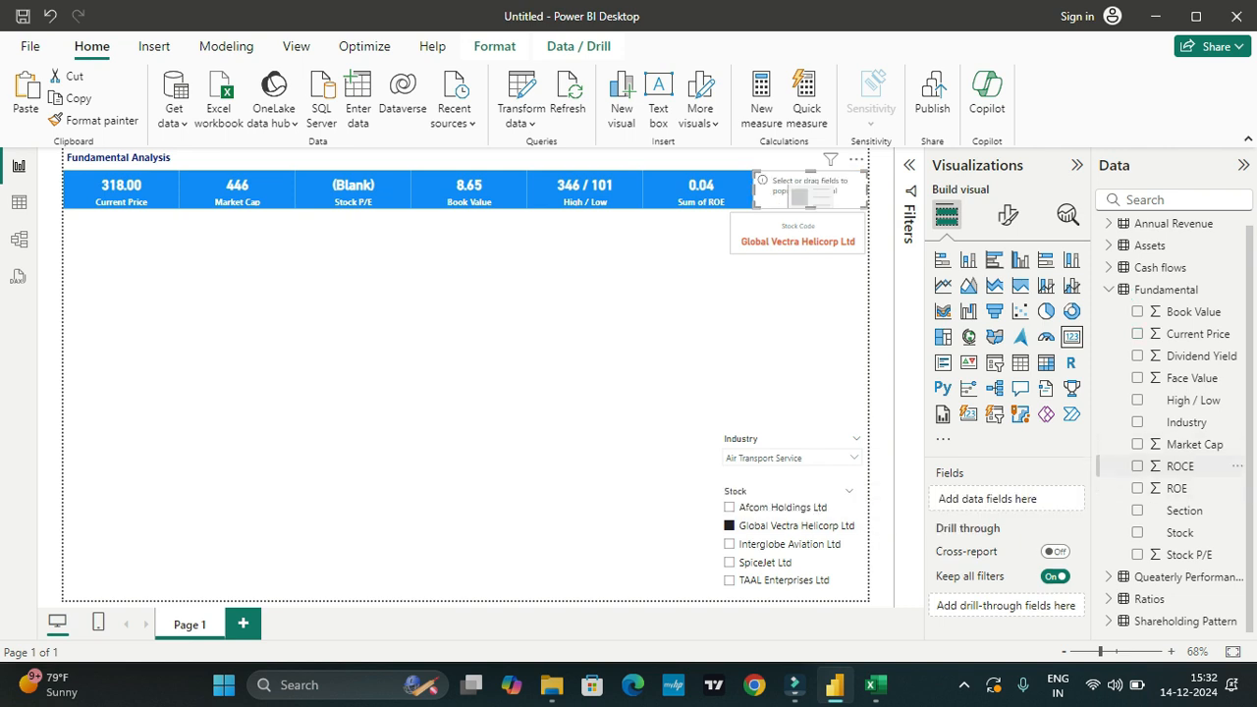
pyautogui.click(1136, 466)
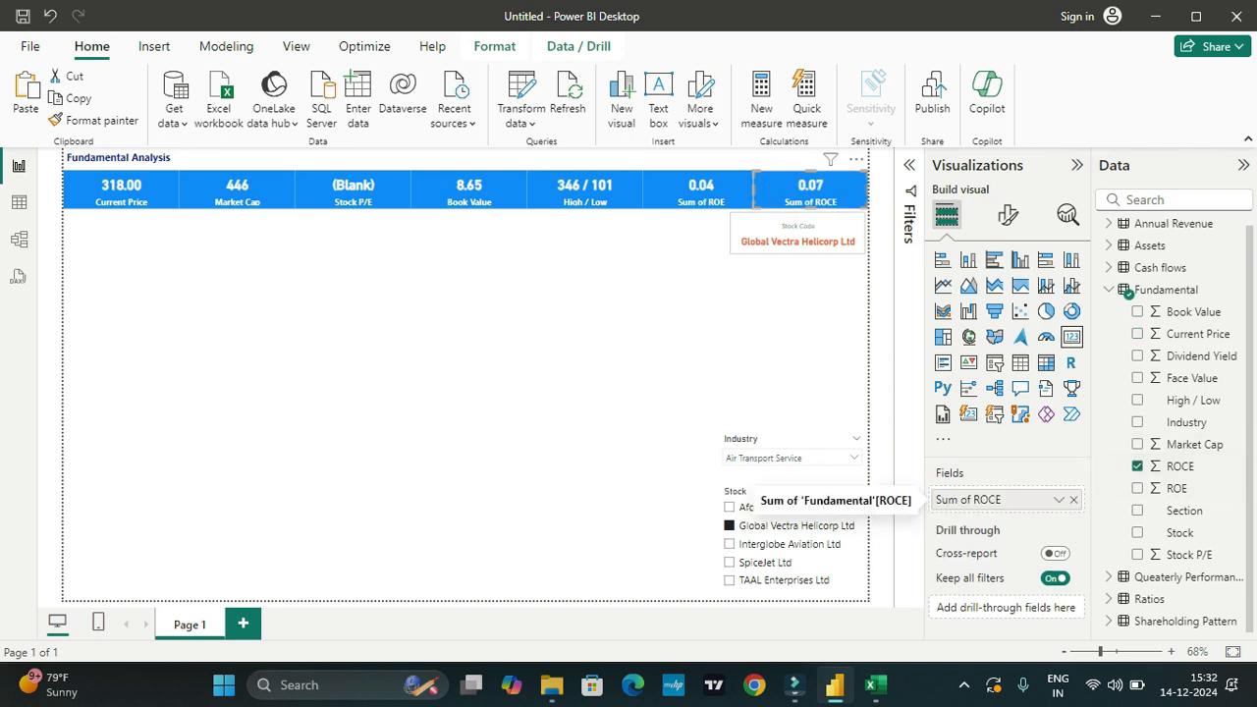
pyautogui.doubleClick(982, 499)
pyautogui.moveTo(975, 500); pyautogui.dragTo(936, 500)
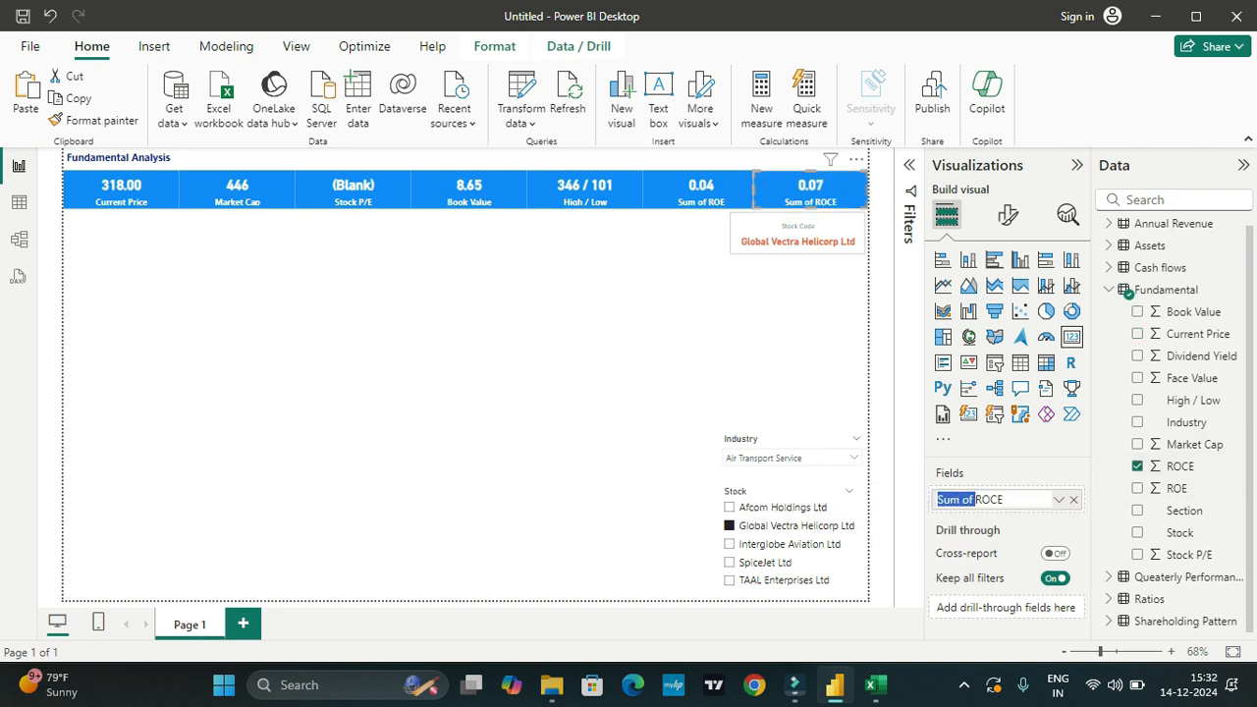
pyautogui.press('BackSpace')
pyautogui.press('Return')
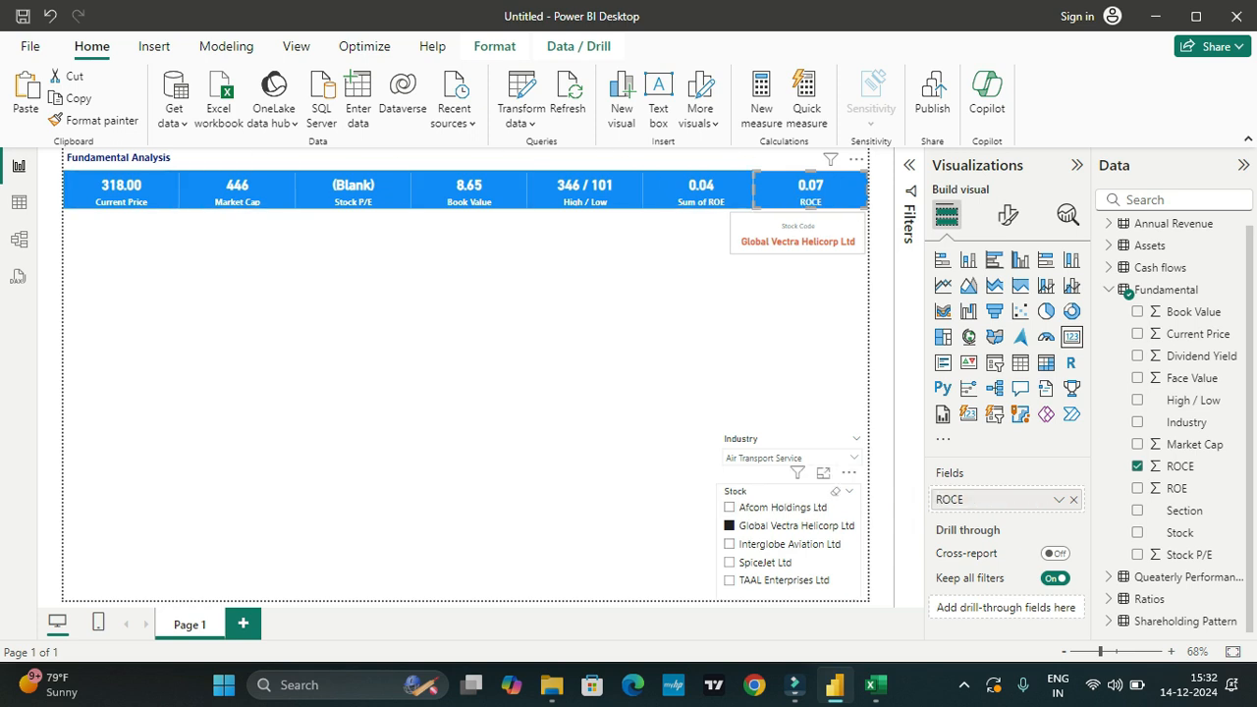
# Step: Check the cards by switching the Stock slicer to Interglobe Aviation Ltd, SpiceJet Ltd and TAAL Enterprises Ltd
pyautogui.click(785, 543)
pyautogui.click(730, 563)
pyautogui.click(729, 581)
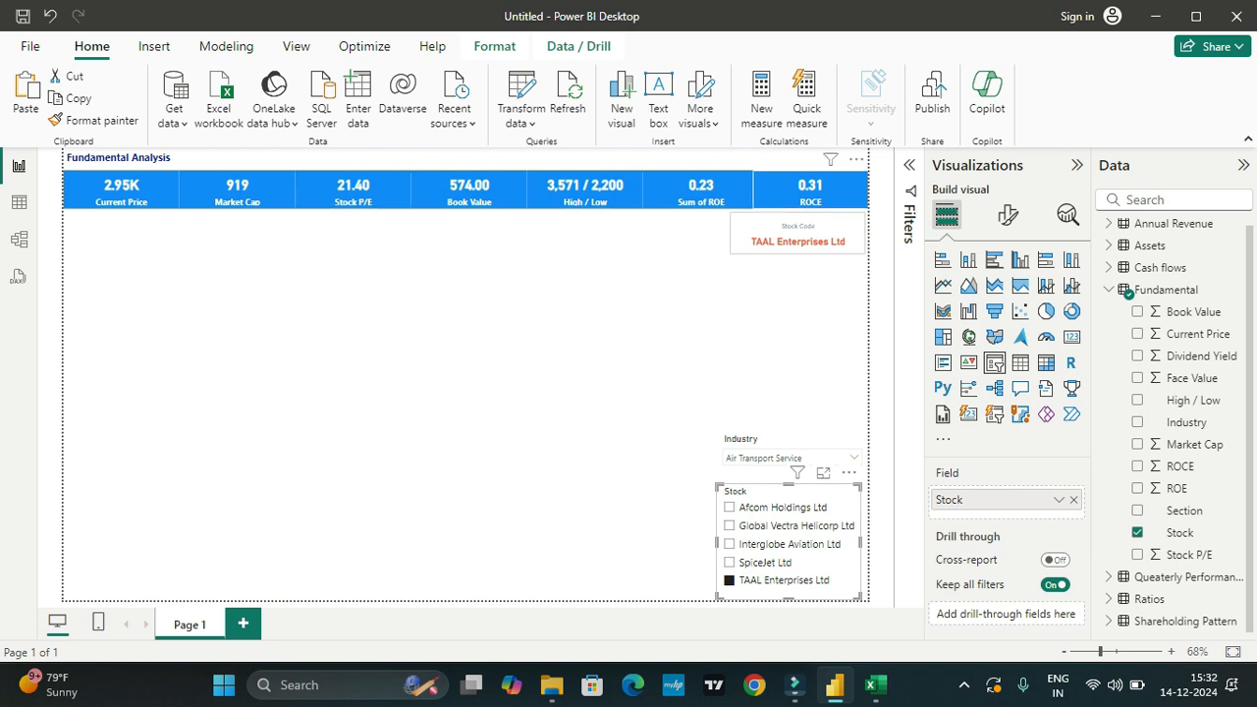
# Step: Duplicate the Fundamental Analysis heading text box and place the copy just below the Current Price card
pyautogui.click(1109, 288)
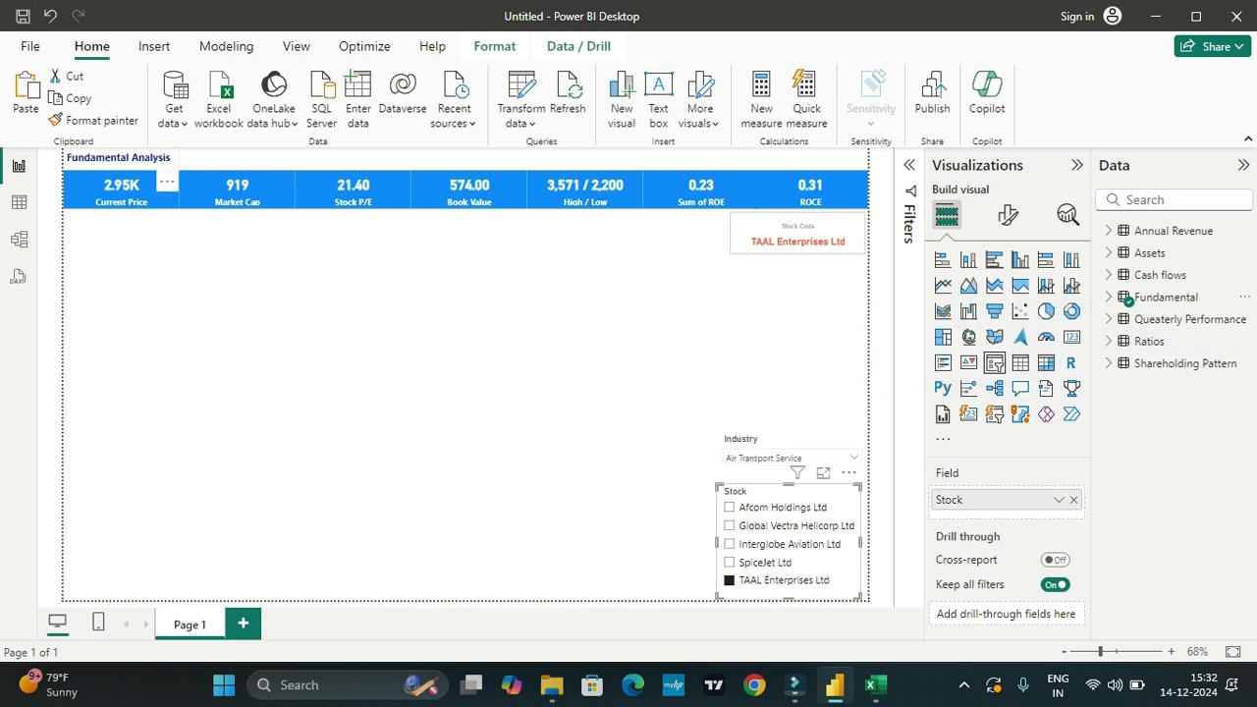
pyautogui.click(471, 344)
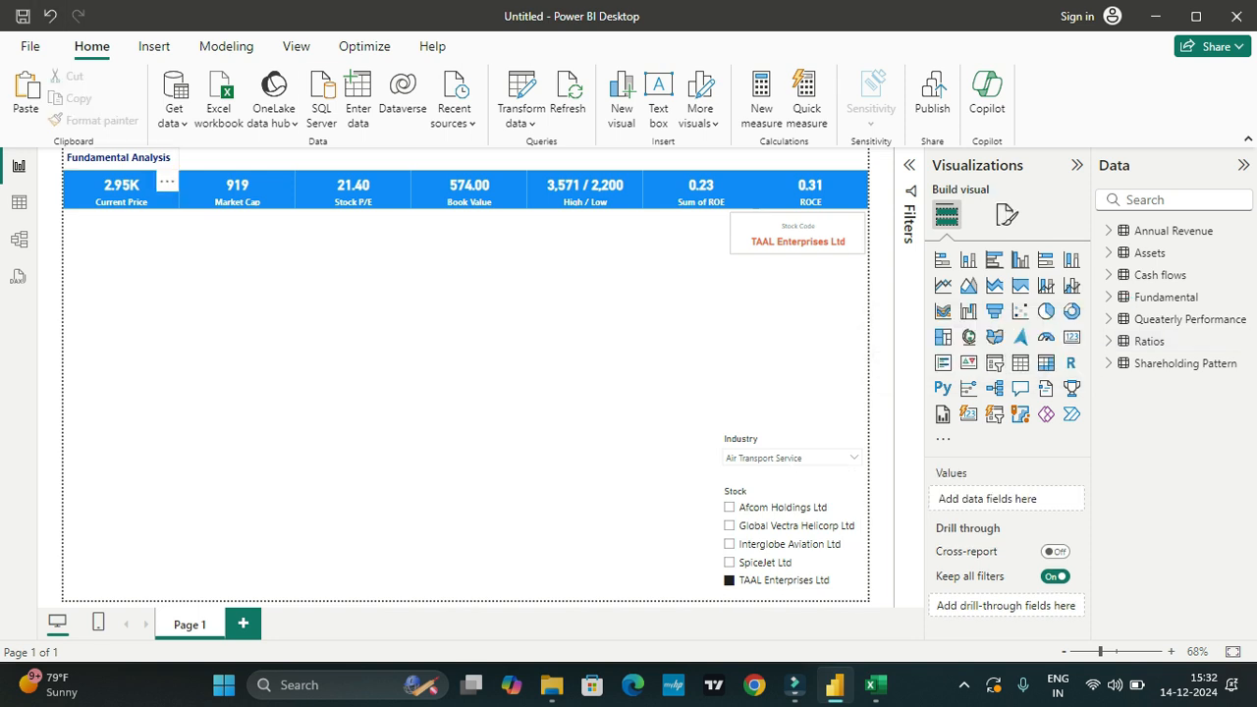
pyautogui.click(132, 158)
pyautogui.hotkey('ctrl', 'c')
pyautogui.hotkey('ctrl', 'v')
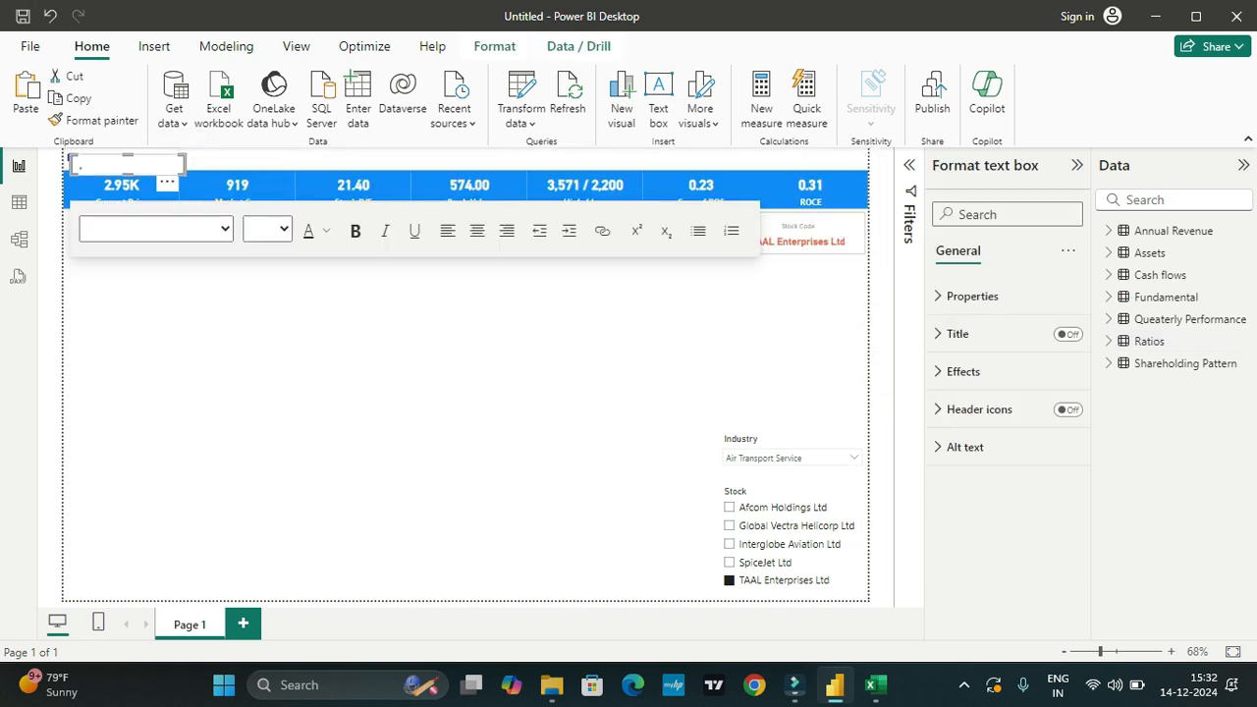
pyautogui.moveTo(125, 164); pyautogui.dragTo(65, 222)
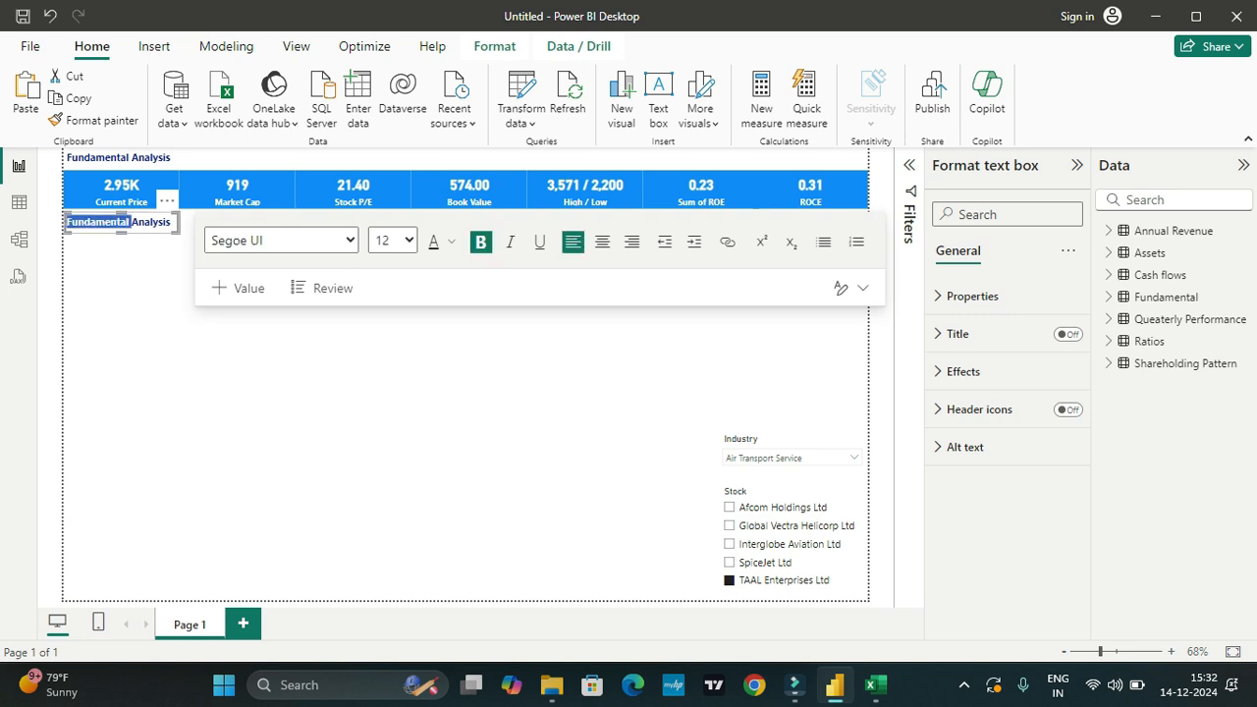
# Step: Change the copied heading's text to "Queaterly Performance"
pyautogui.write('Quater')
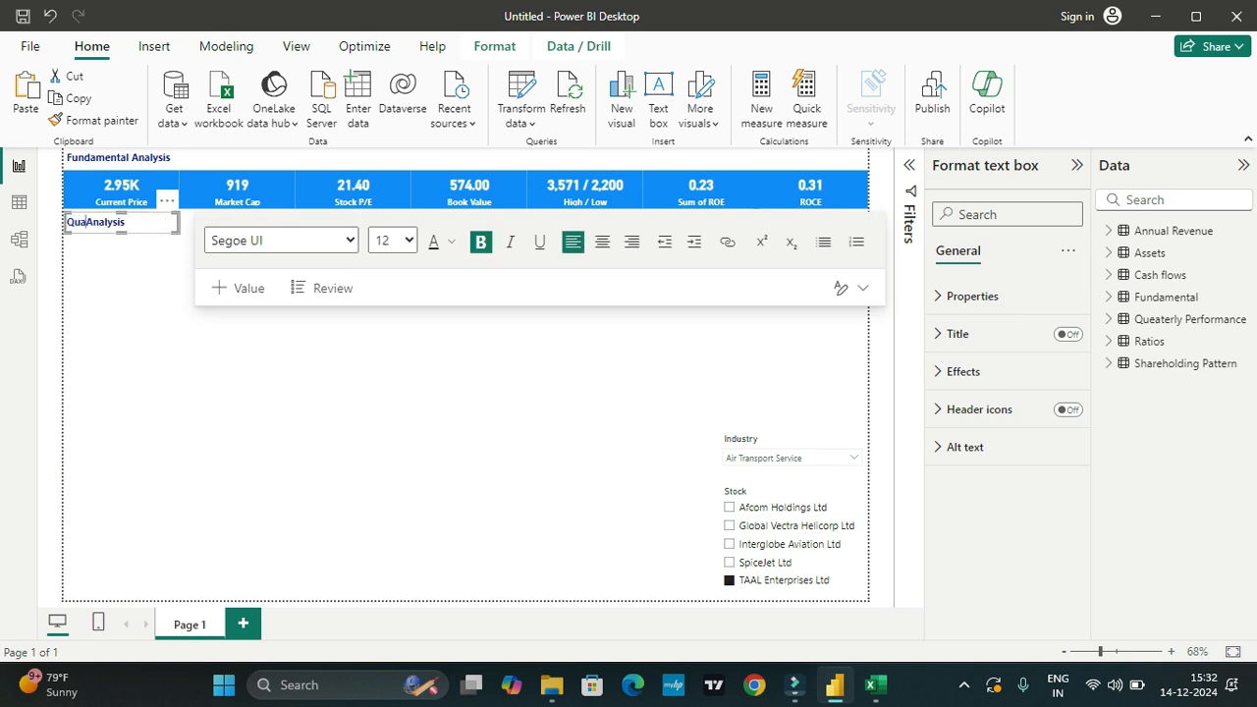
pyautogui.write('ly')
pyautogui.press('BackSpace')
pyautogui.press('BackSpace')
pyautogui.press('BackSpace')
pyautogui.press('BackSpace')
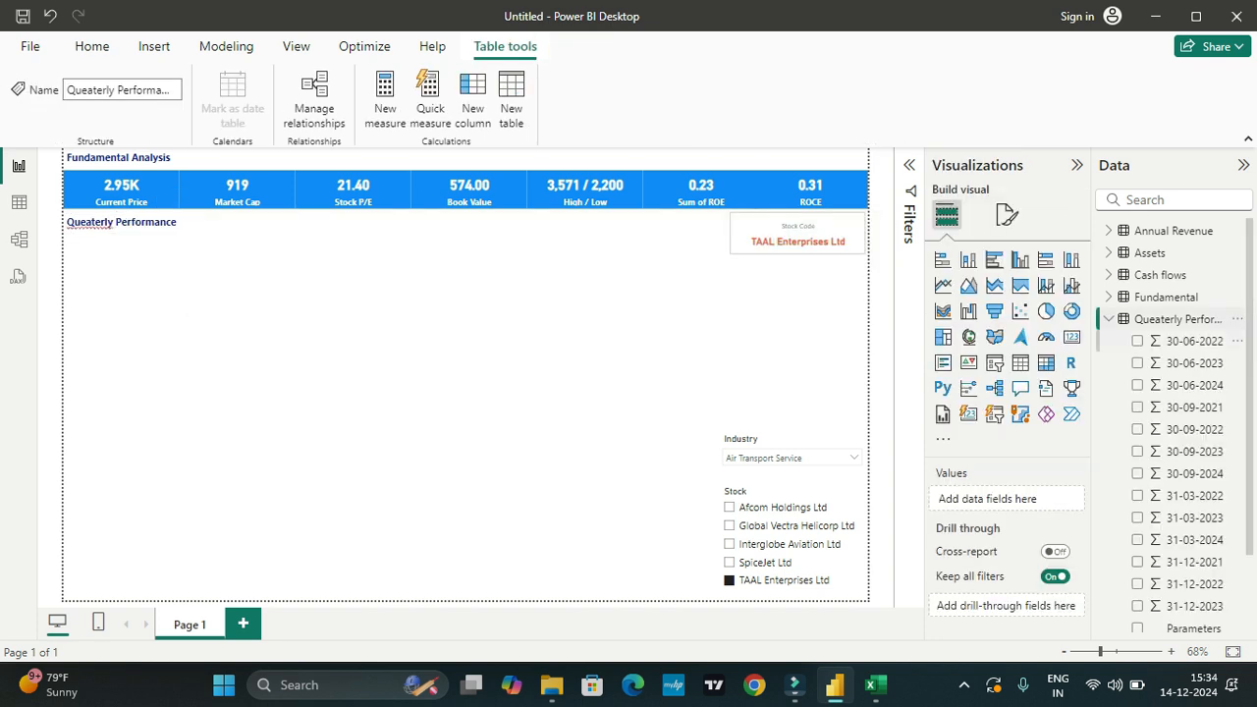
# Step: Set the font color of the whole Queaterly Performance heading to orange
pyautogui.scroll(-3, 1174, 444)
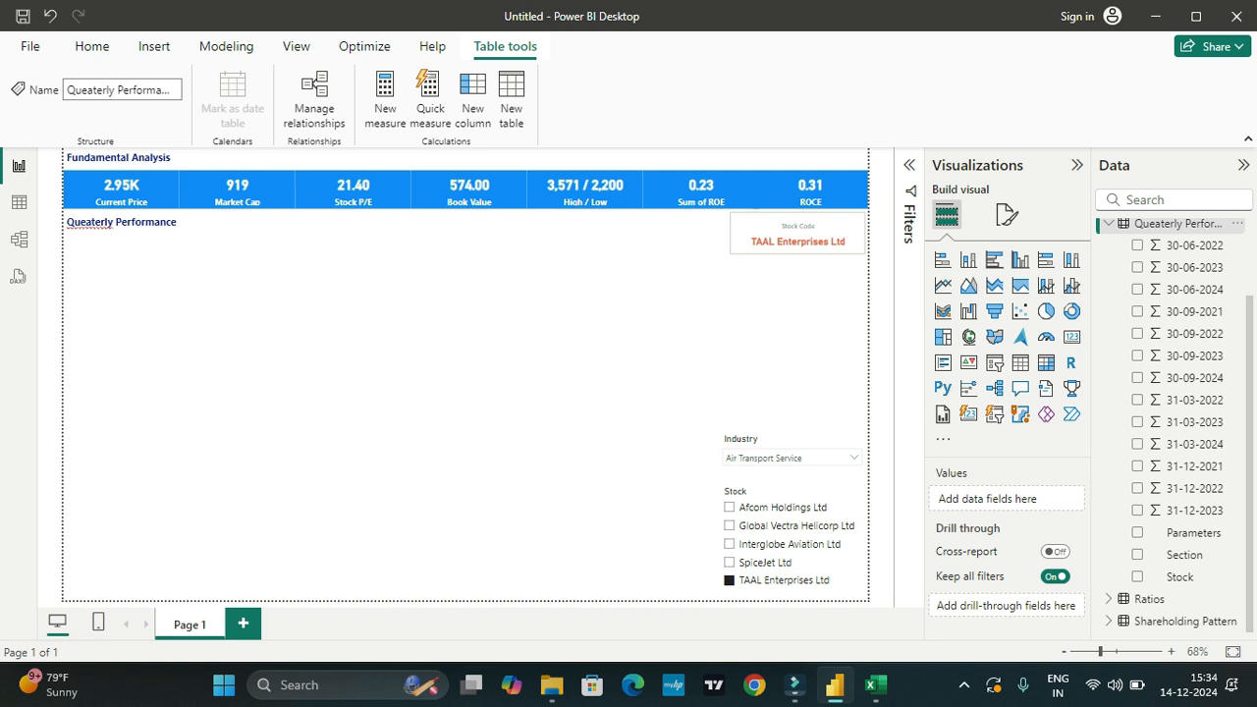
pyautogui.click(171, 222)
pyautogui.hotkey('ctrl', 'a')
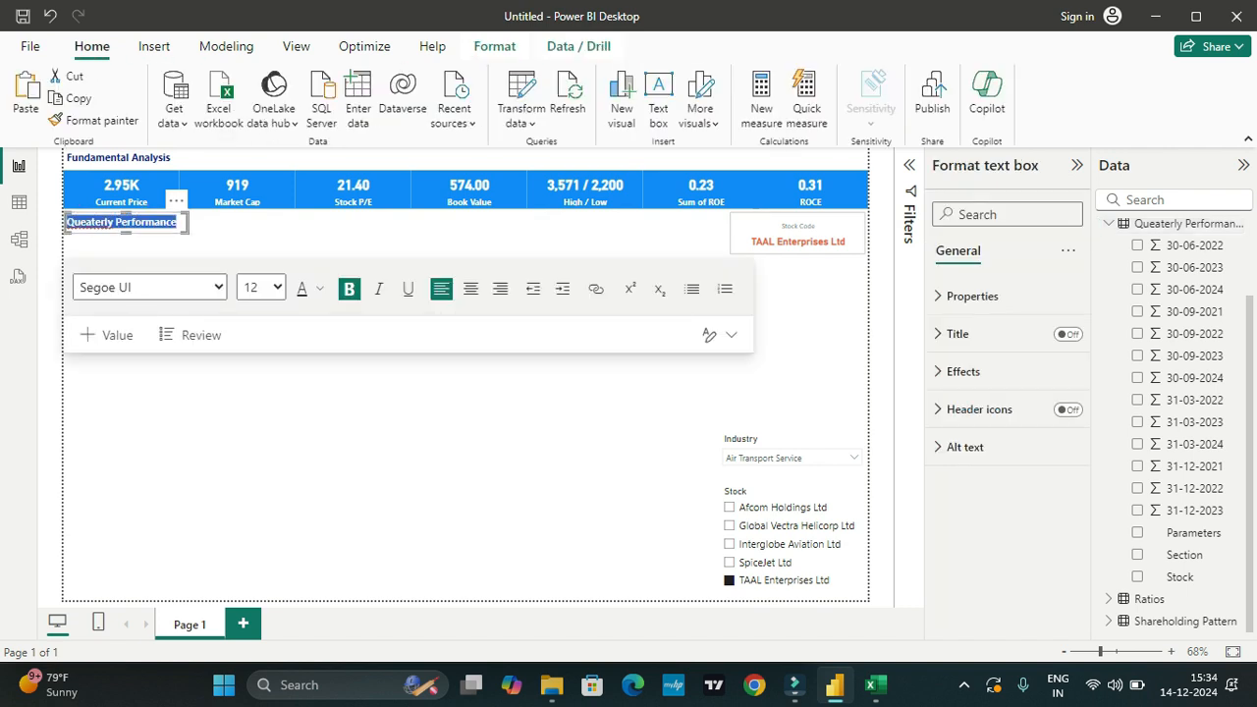
pyautogui.click(319, 287)
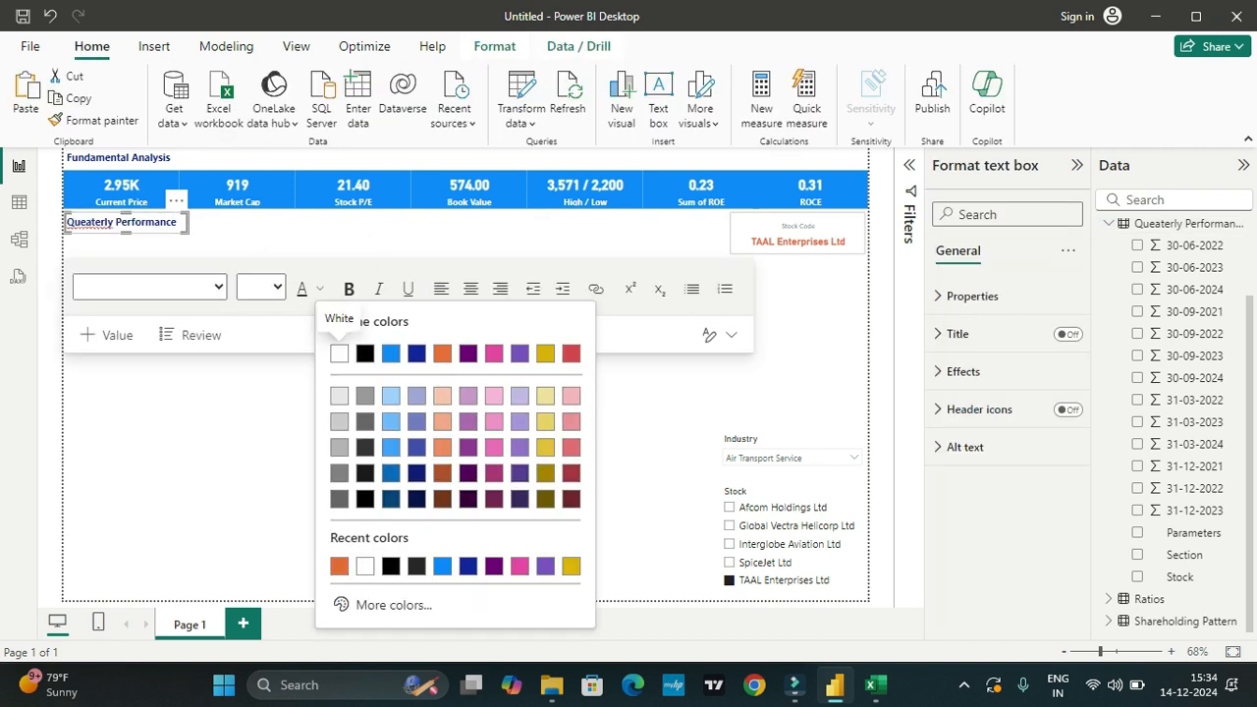
pyautogui.click(339, 353)
pyautogui.click(371, 432)
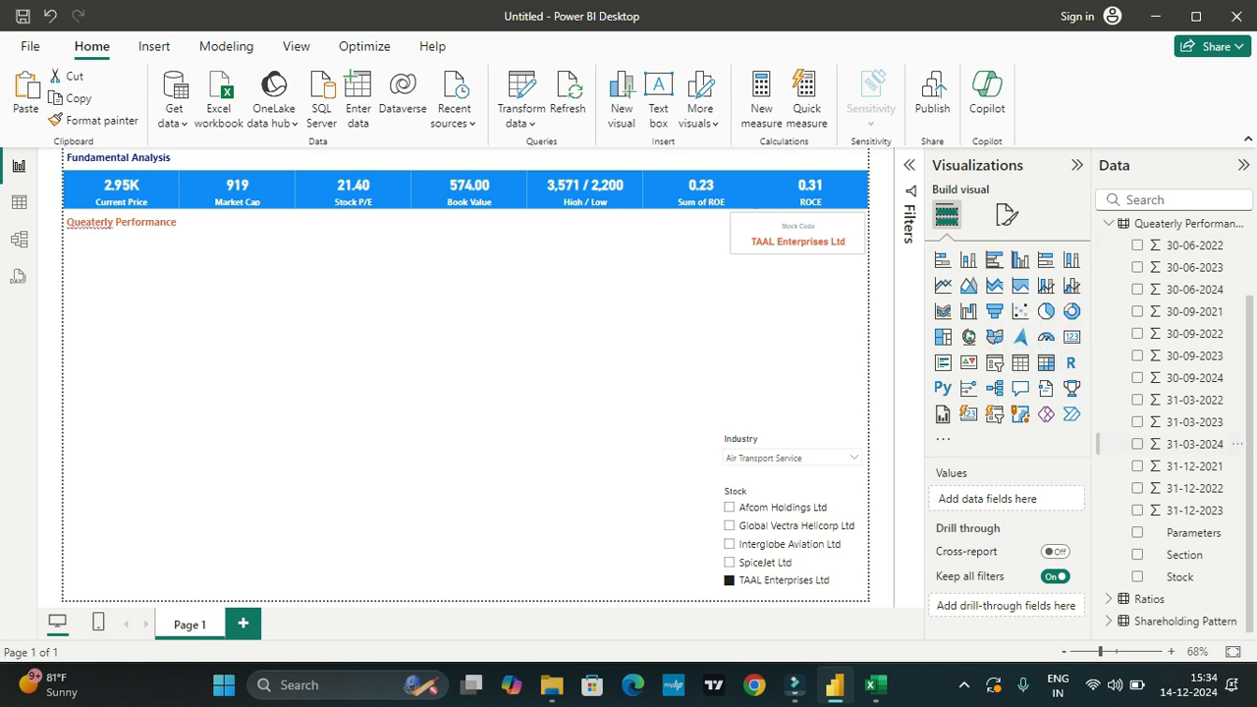
# Step: Insert a matrix visual with the Parameters field of the Queaterly Performance table as its rows
pyautogui.click(1046, 362)
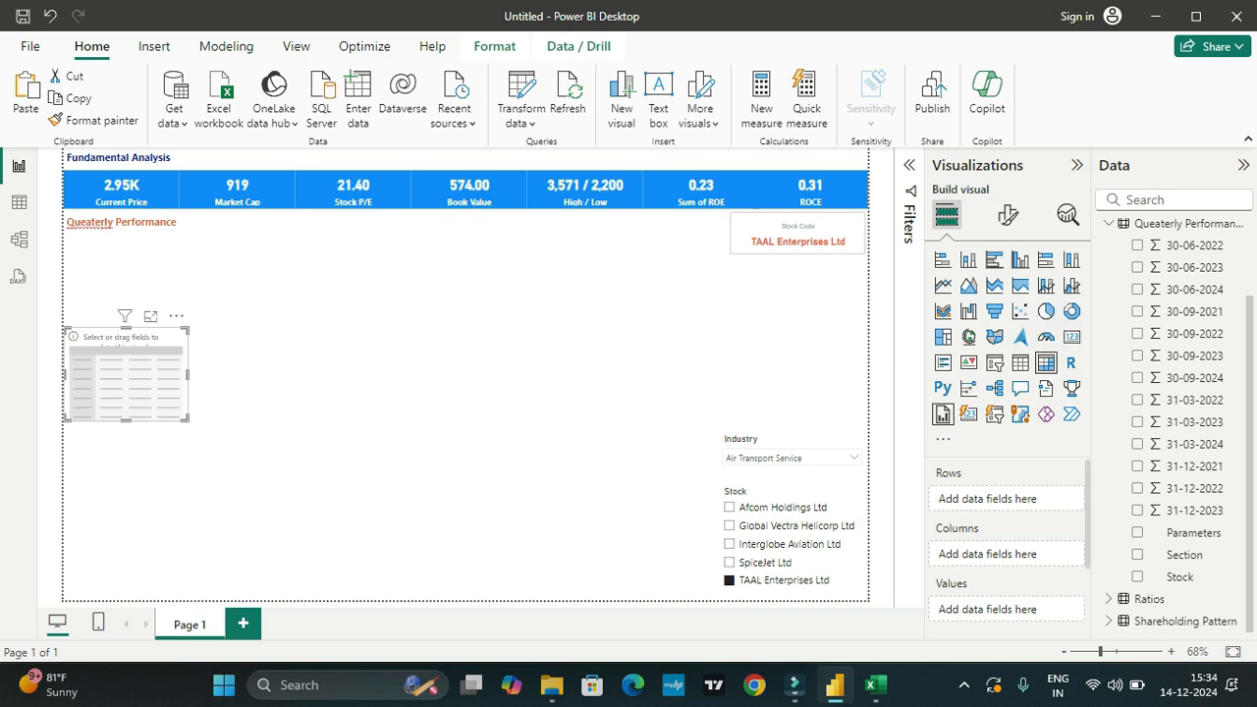
pyautogui.click(1137, 532)
pyautogui.scroll(-2, 1178, 506)
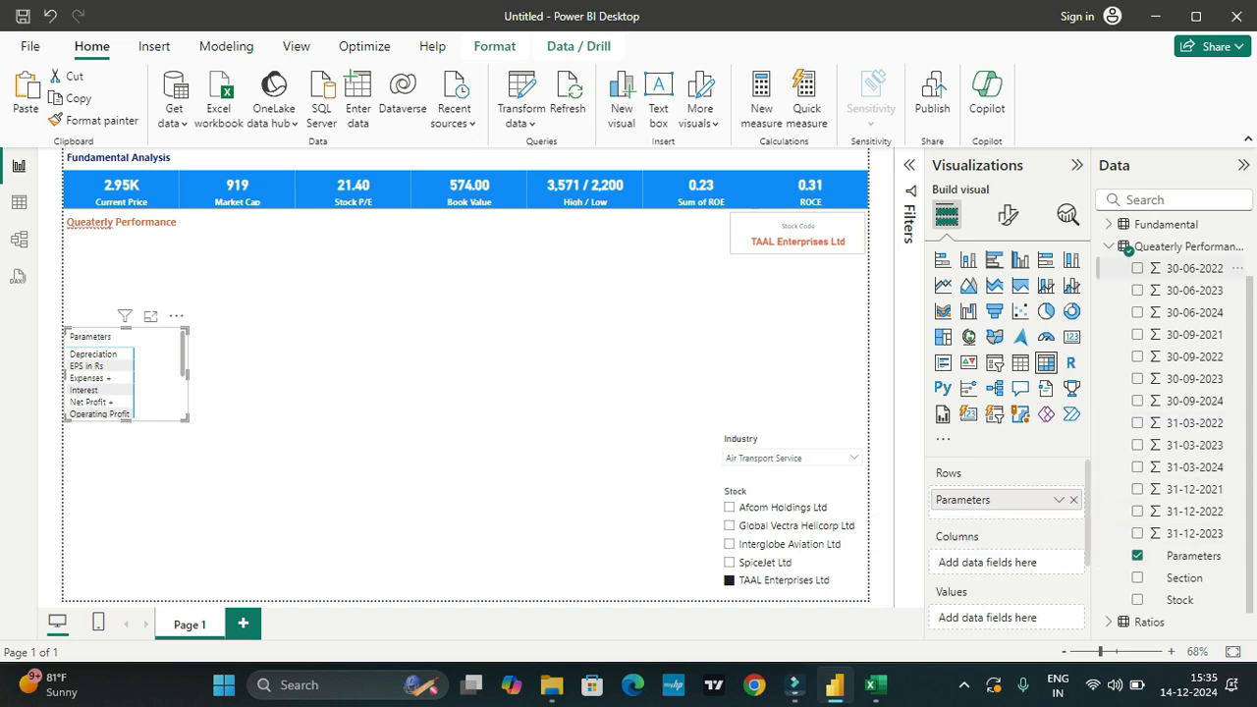
# Step: Add all quarter date columns from 30-09-2021 to 30-09-2024 to the matrix as values
pyautogui.click(1137, 268)
pyautogui.click(1137, 290)
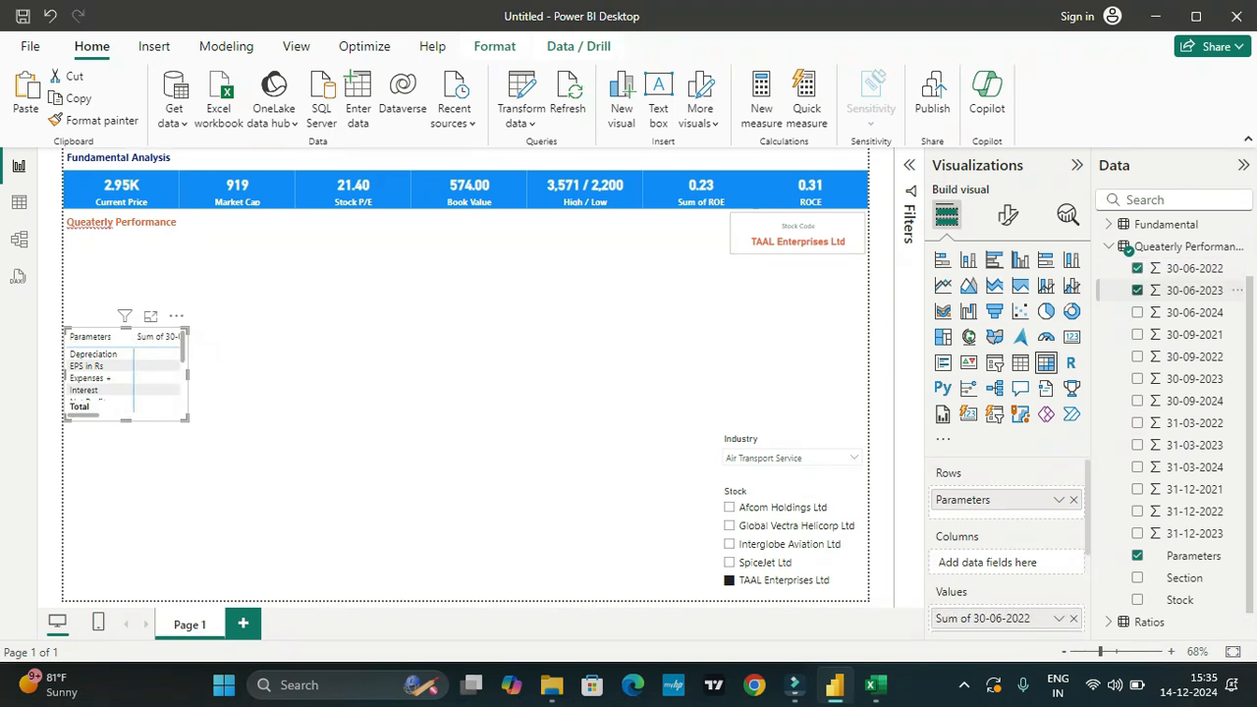
pyautogui.click(1144, 312)
pyautogui.click(1137, 335)
pyautogui.click(1137, 312)
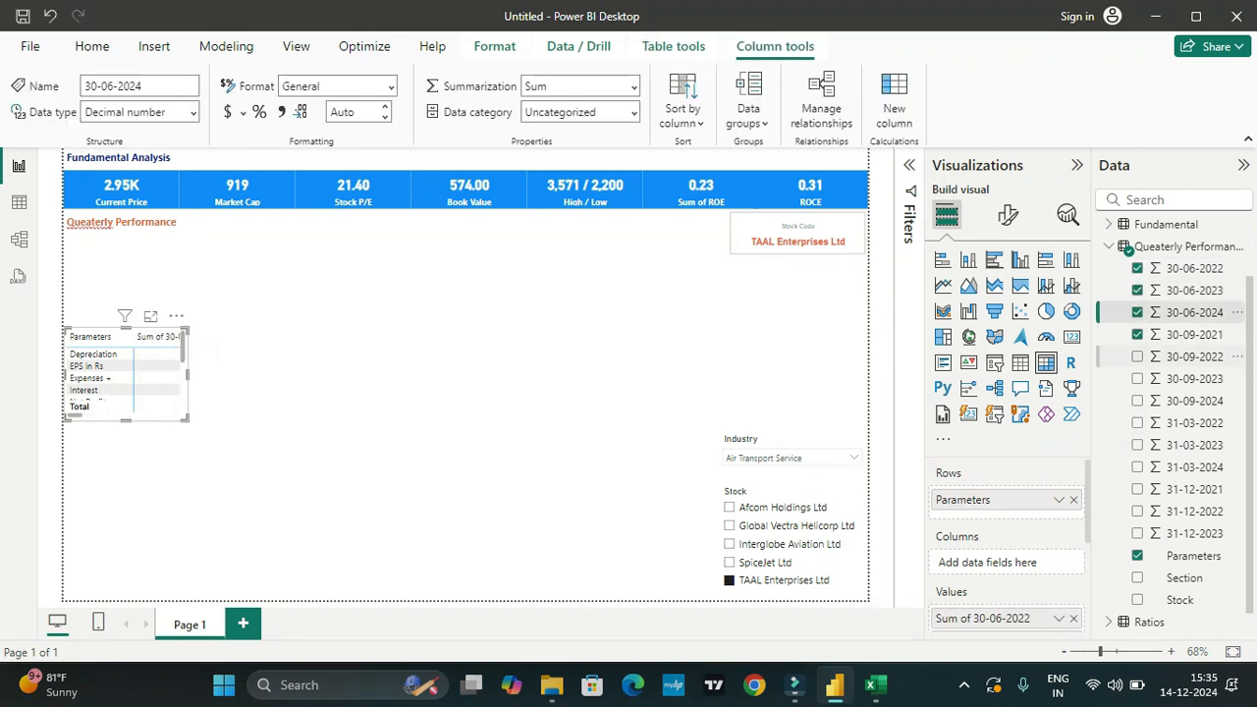
pyautogui.click(1137, 356)
pyautogui.click(1137, 378)
pyautogui.click(1137, 401)
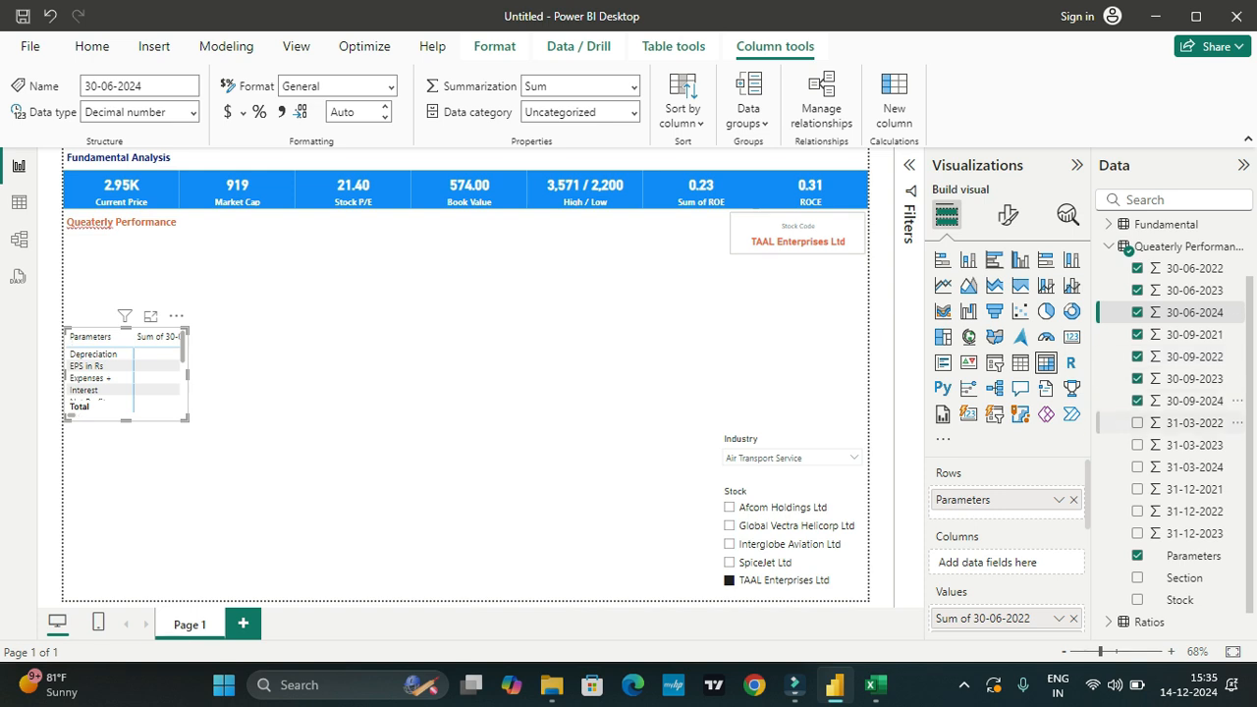
pyautogui.click(1137, 422)
pyautogui.click(1136, 445)
pyautogui.click(1137, 466)
pyautogui.click(1136, 489)
pyautogui.click(1137, 510)
pyautogui.click(1137, 533)
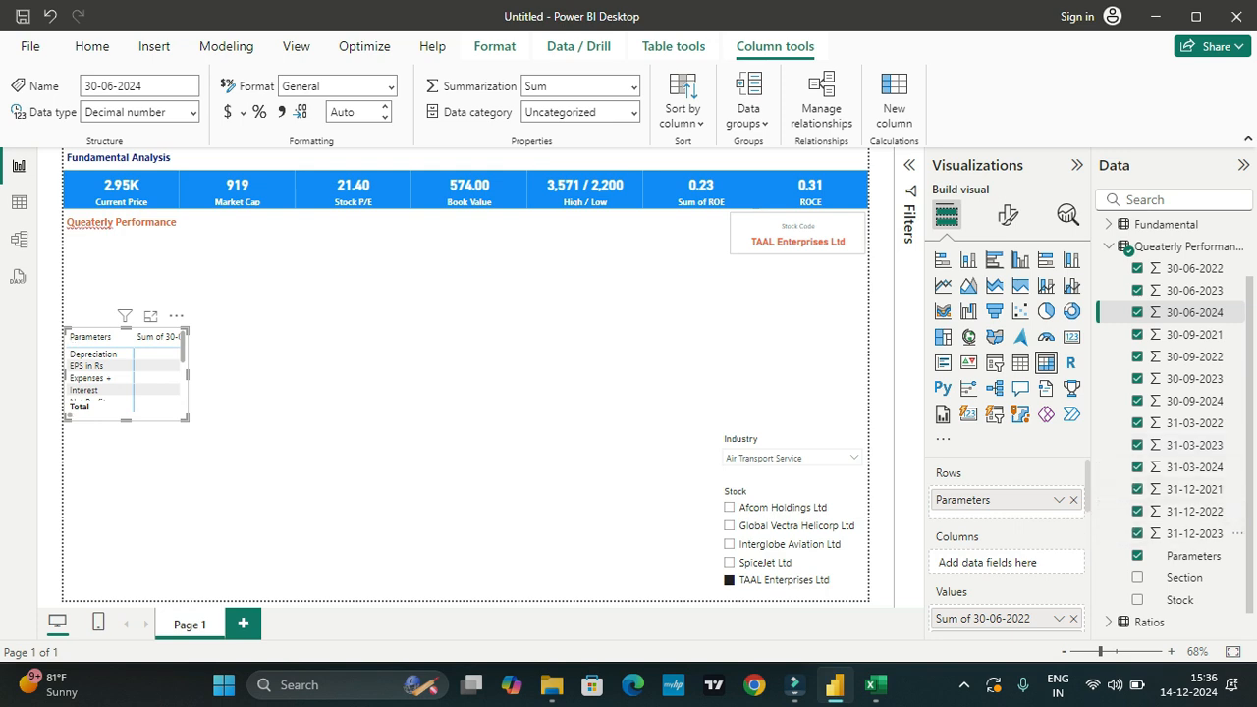
# Step: Enlarge the matrix to fit all parameter rows and place it directly below the Queaterly Performance heading
pyautogui.moveTo(187, 373); pyautogui.dragTo(585, 373)
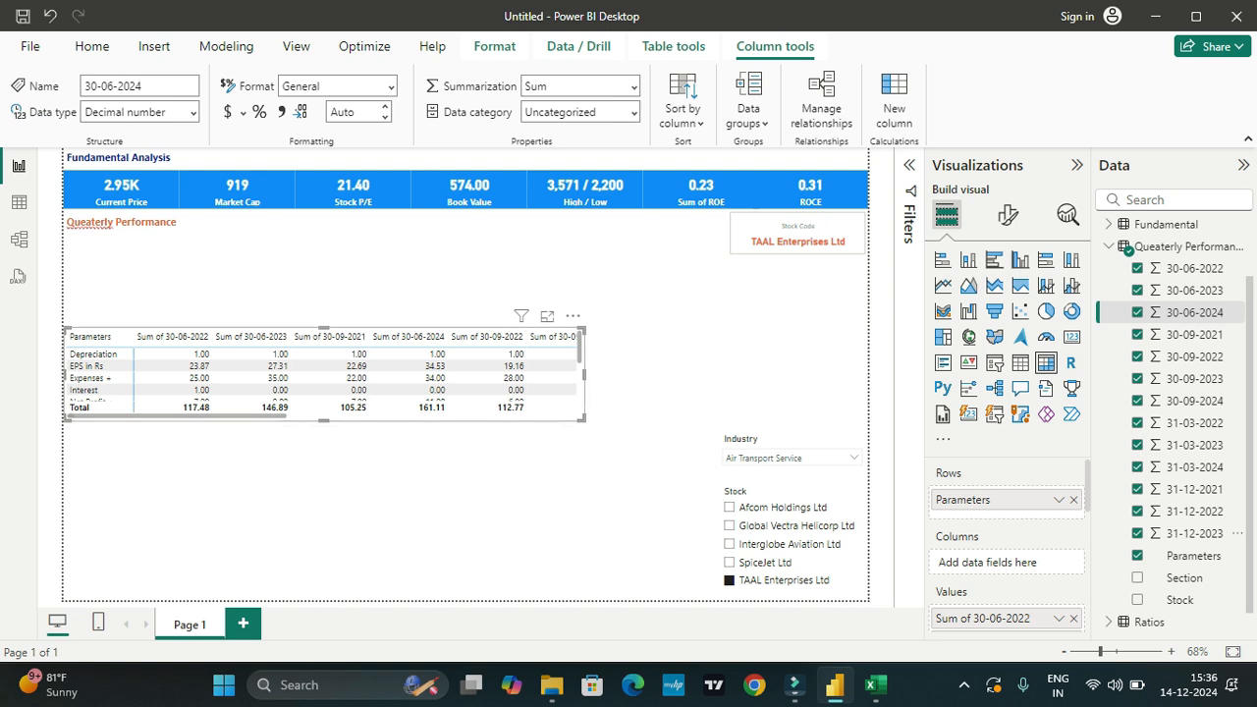
pyautogui.moveTo(569, 420); pyautogui.dragTo(569, 530)
pyautogui.moveTo(586, 429); pyautogui.dragTo(687, 429)
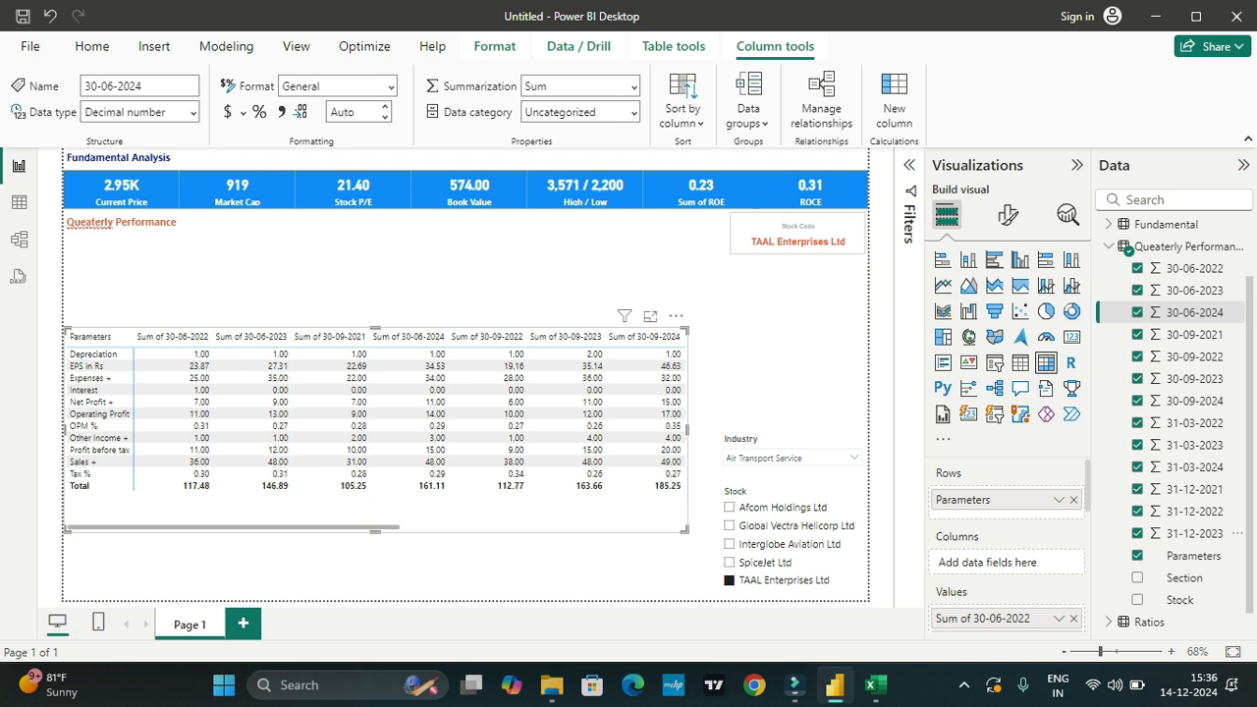
pyautogui.moveTo(185, 328); pyautogui.dragTo(189, 258)
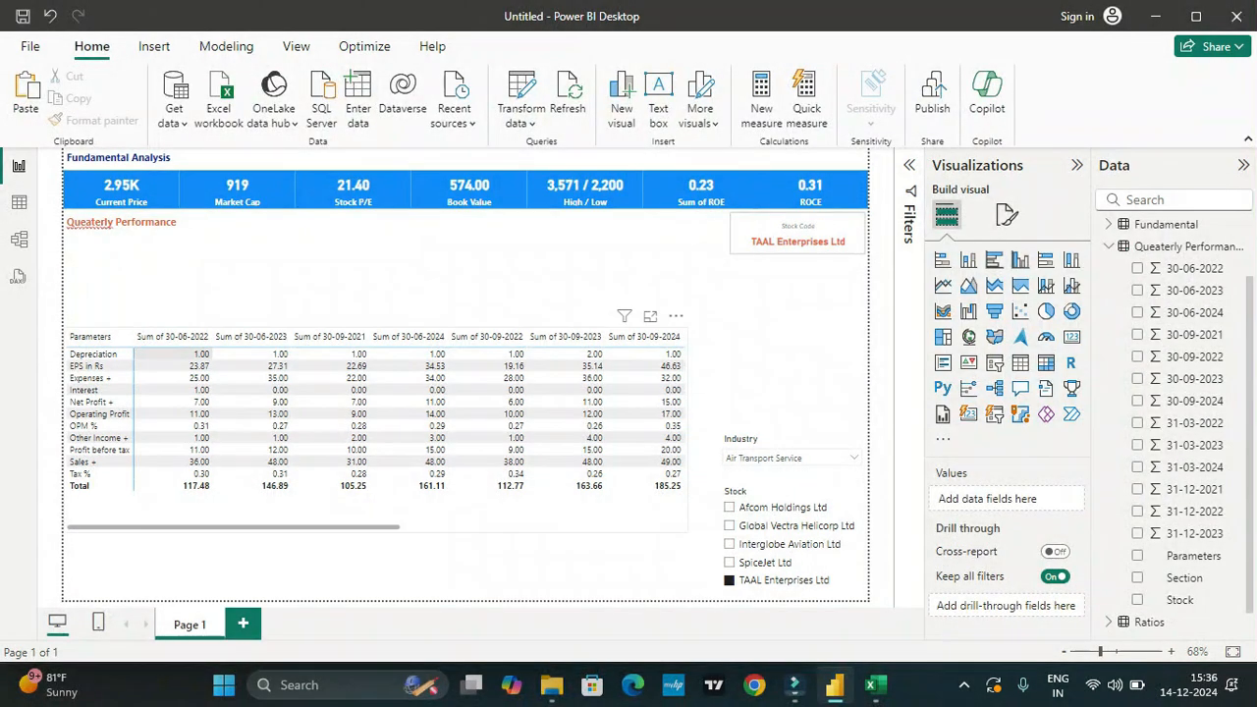
pyautogui.click(136, 353)
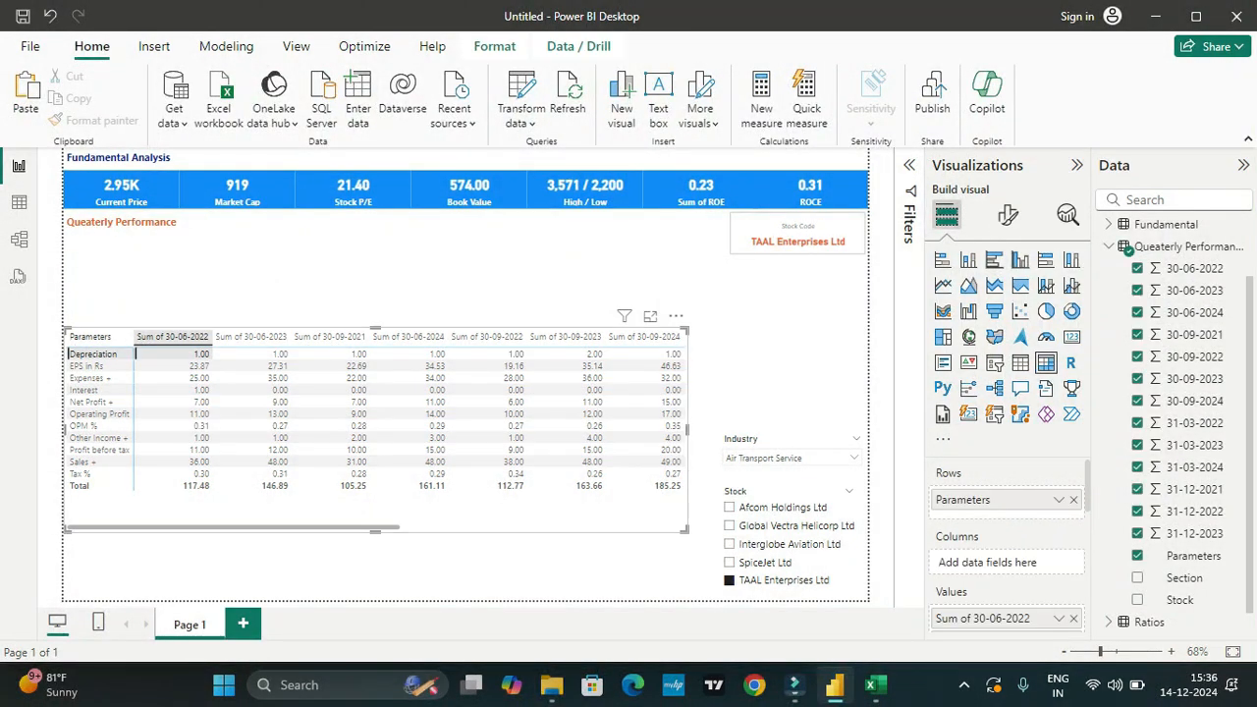
pyautogui.moveTo(136, 354); pyautogui.dragTo(135, 260)
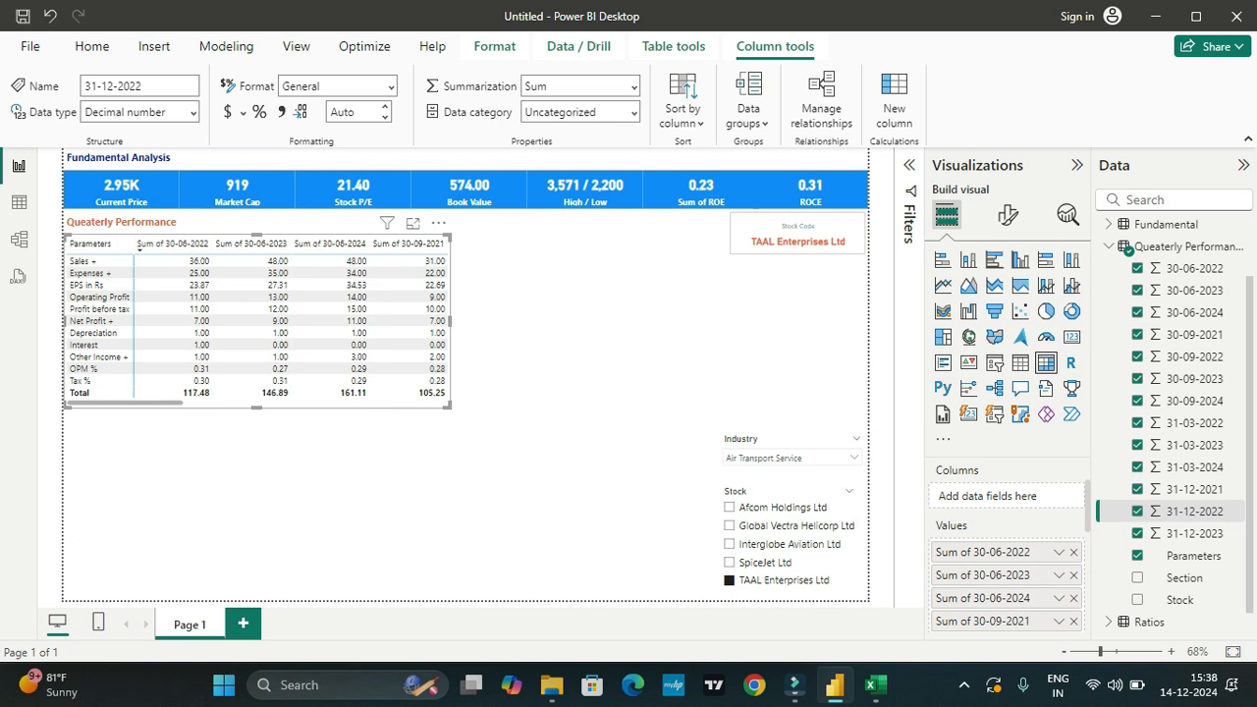
# Step: Place a copy of the matrix beside the original, moving the Stock Code card to the free area below the original matrix
pyautogui.hotkey('ctrl', 'v')
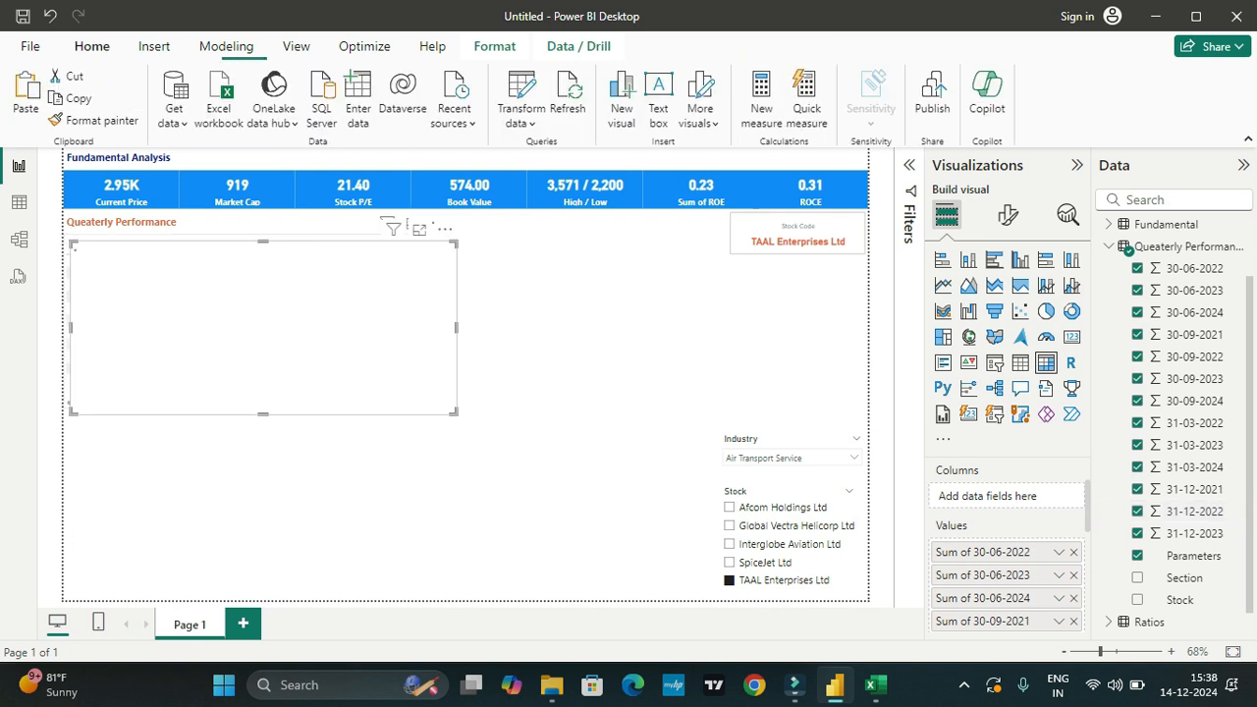
pyautogui.moveTo(203, 253); pyautogui.dragTo(604, 297)
pyautogui.moveTo(793, 225); pyautogui.dragTo(221, 535)
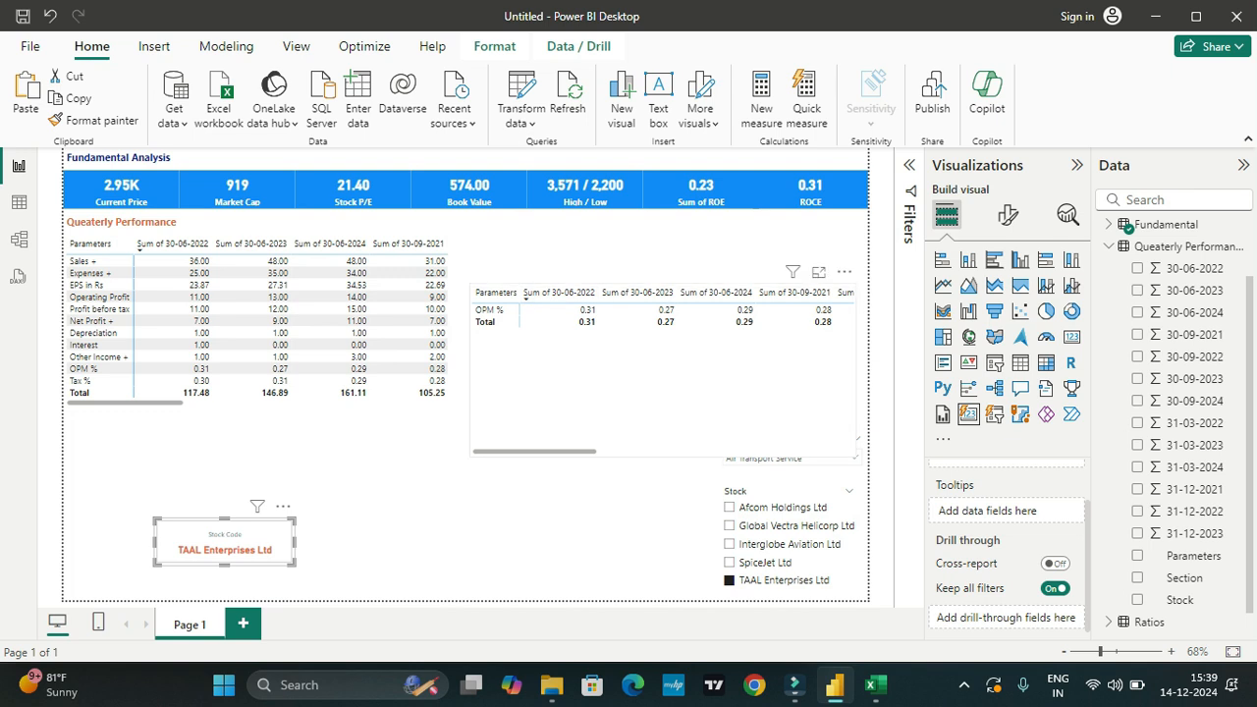
pyautogui.moveTo(663, 378); pyautogui.dragTo(658, 329)
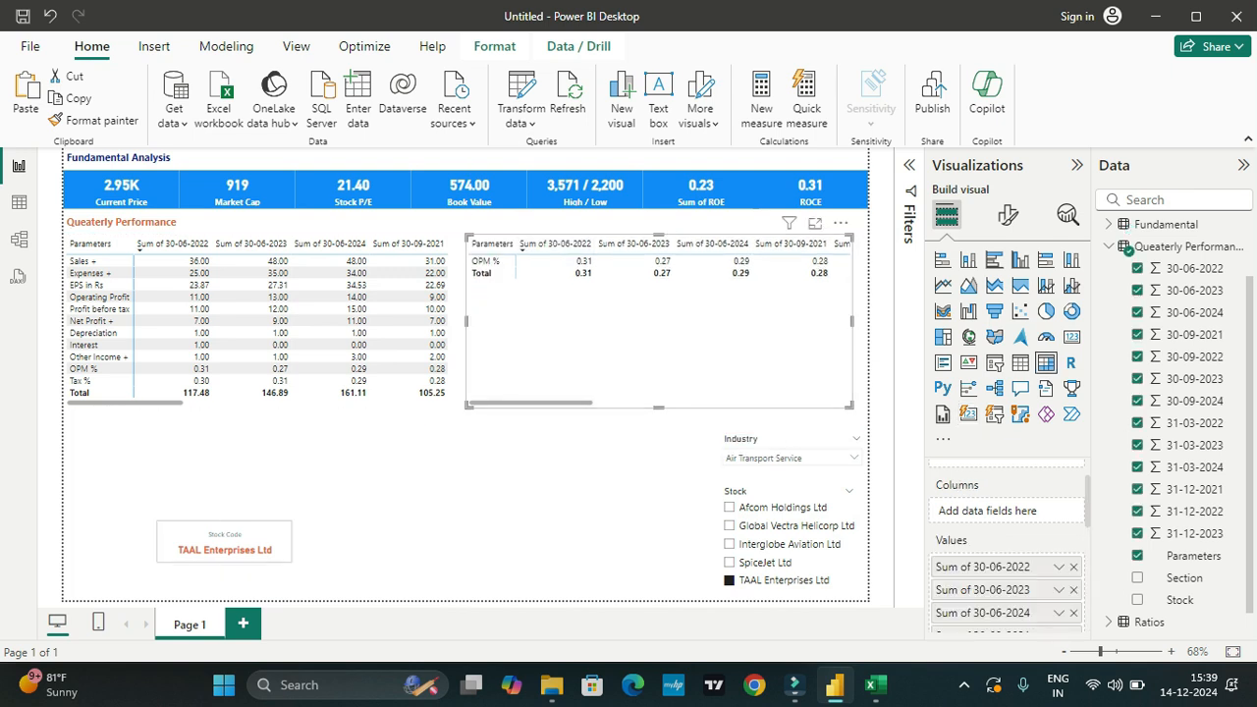
pyautogui.click(133, 223)
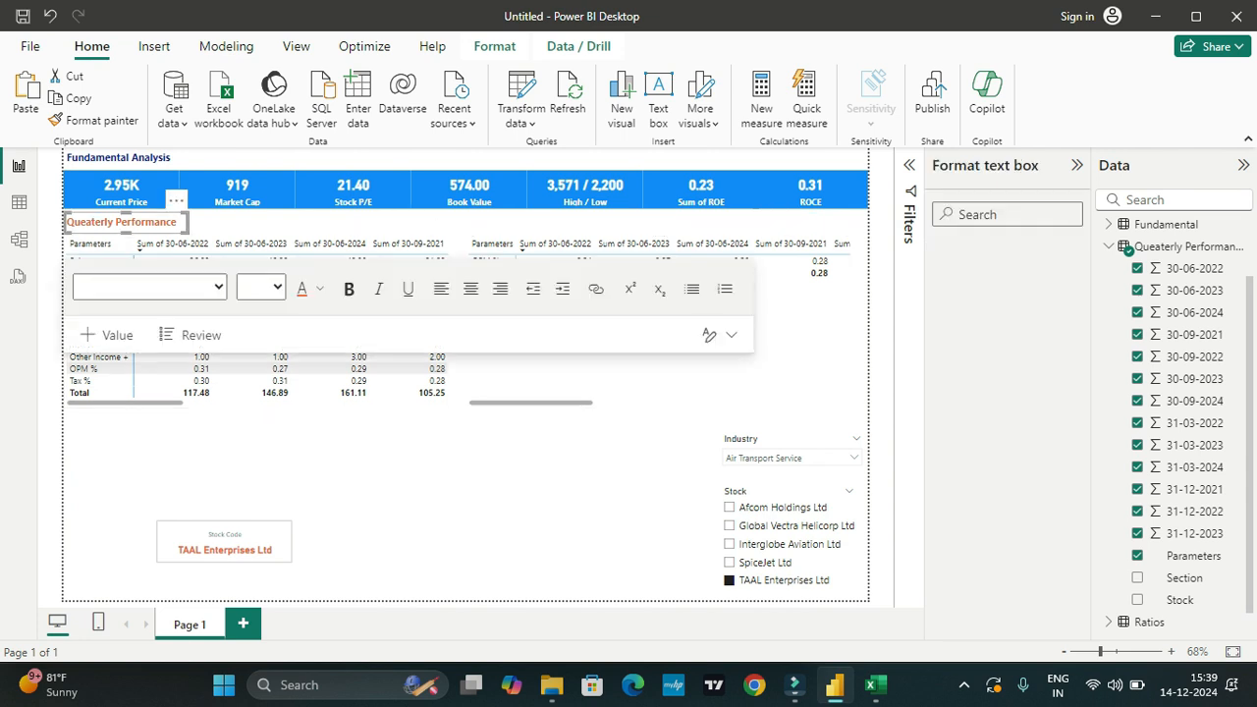
pyautogui.click(267, 454)
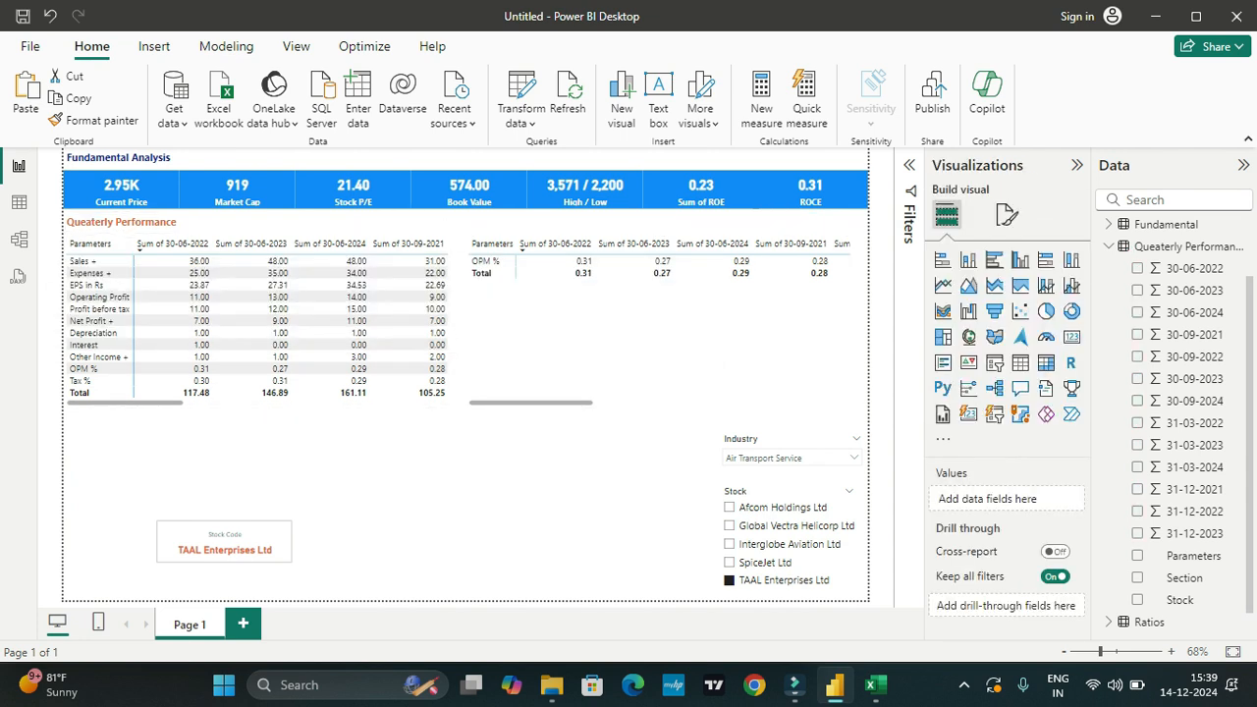
pyautogui.click(120, 222)
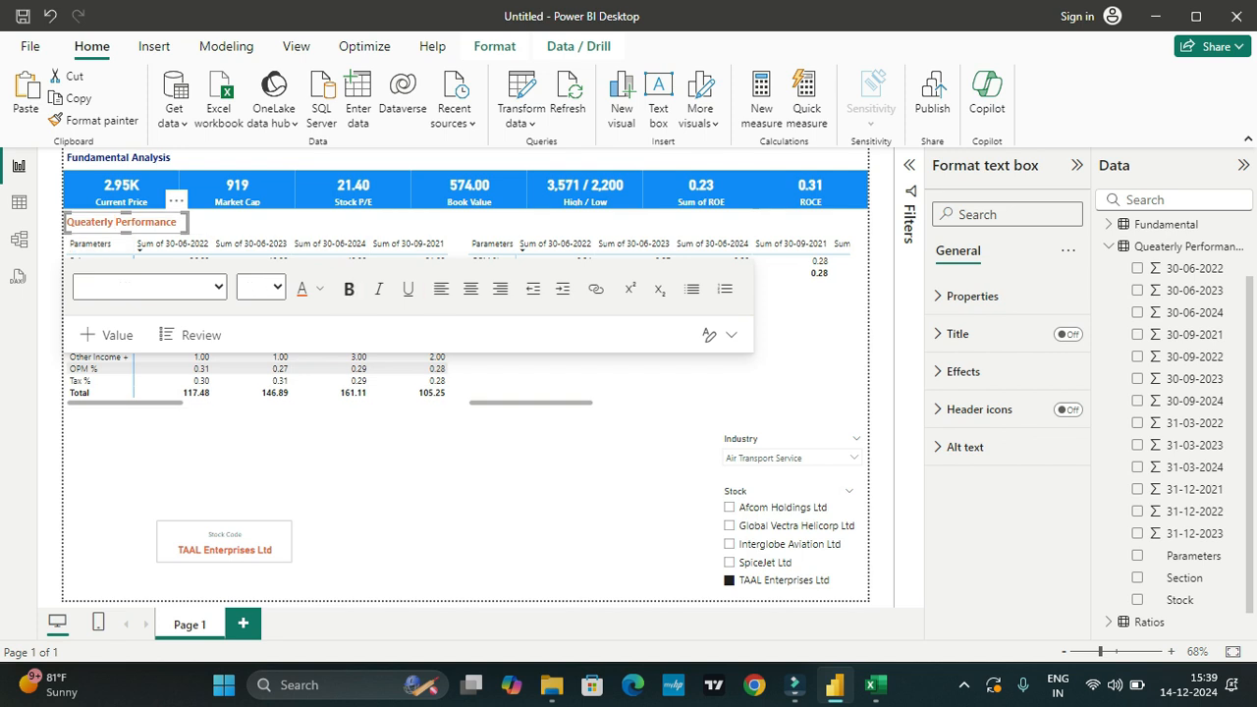
pyautogui.moveTo(124, 214); pyautogui.dragTo(517, 216)
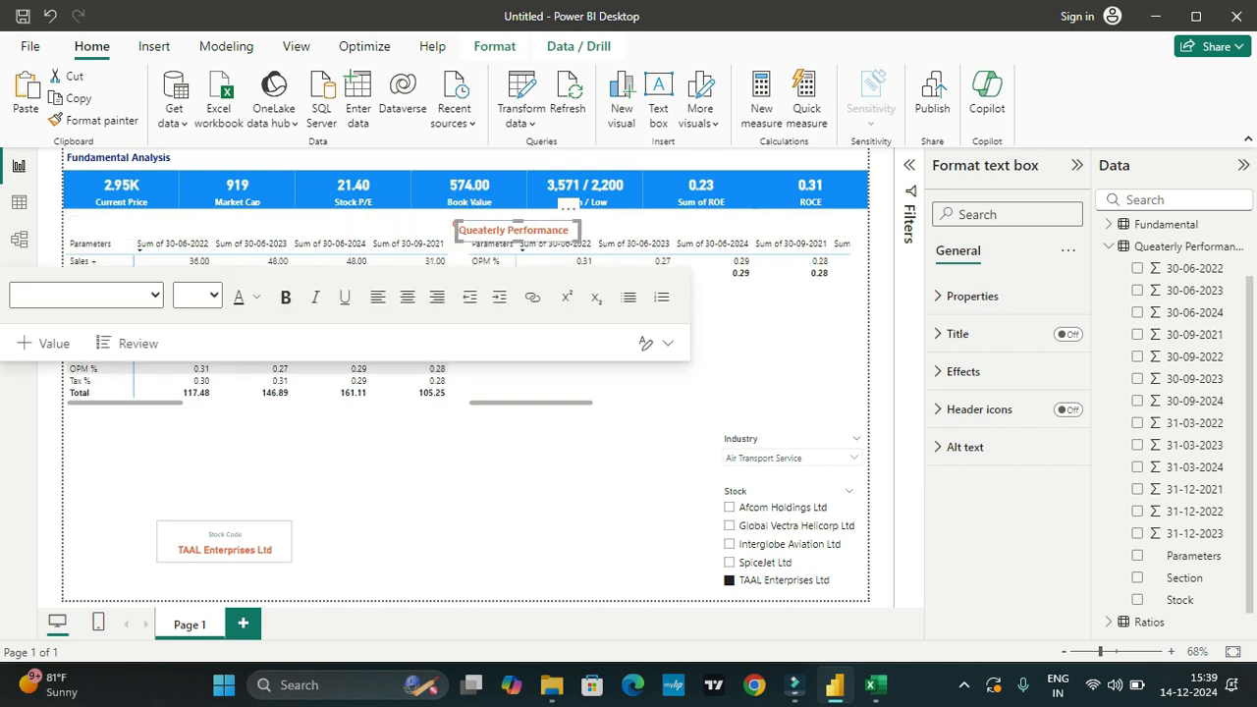
pyautogui.hotkey('ctrl', 'z')
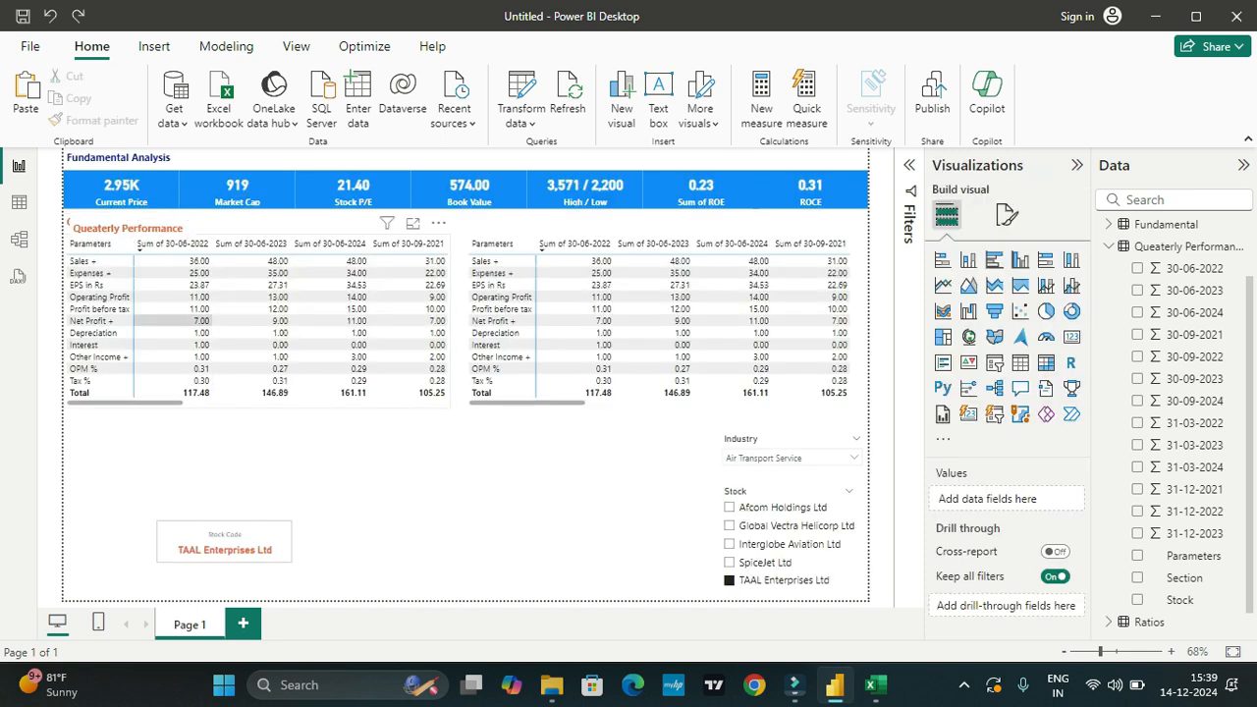
# Step: Duplicate the Queaterly Performance heading and place the copy directly above the second matrix
pyautogui.click(130, 226)
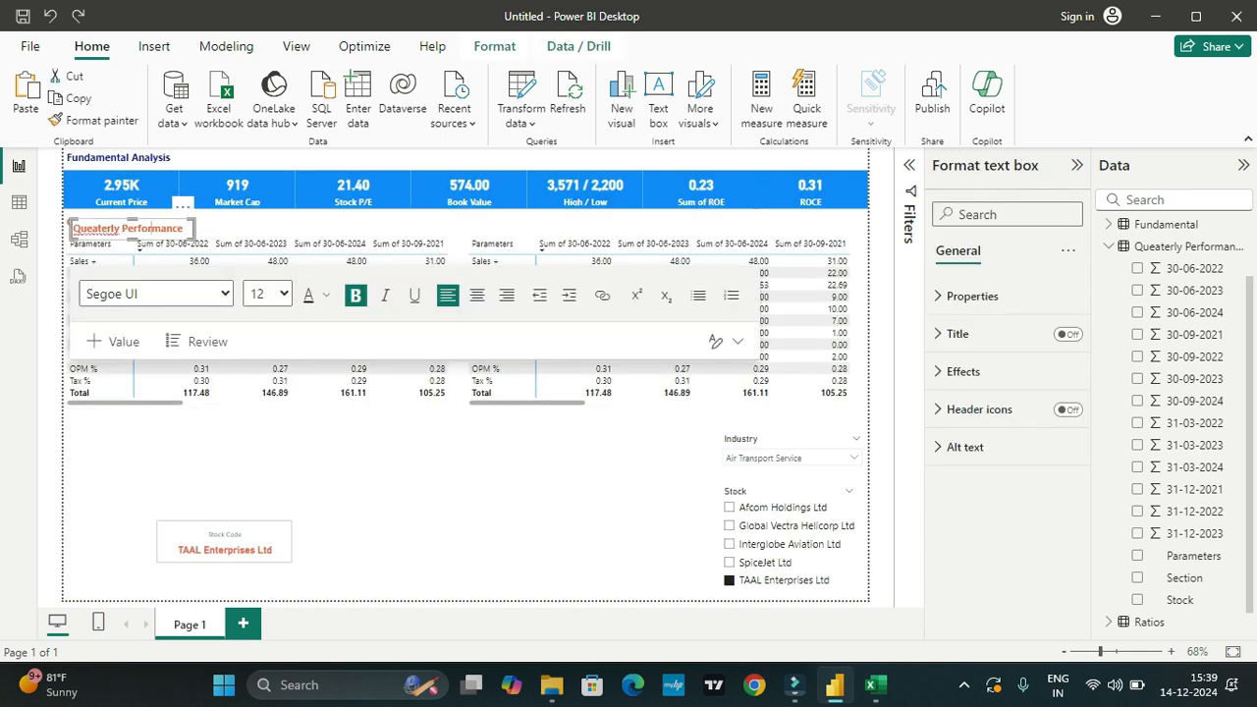
pyautogui.moveTo(194, 228); pyautogui.dragTo(380, 228)
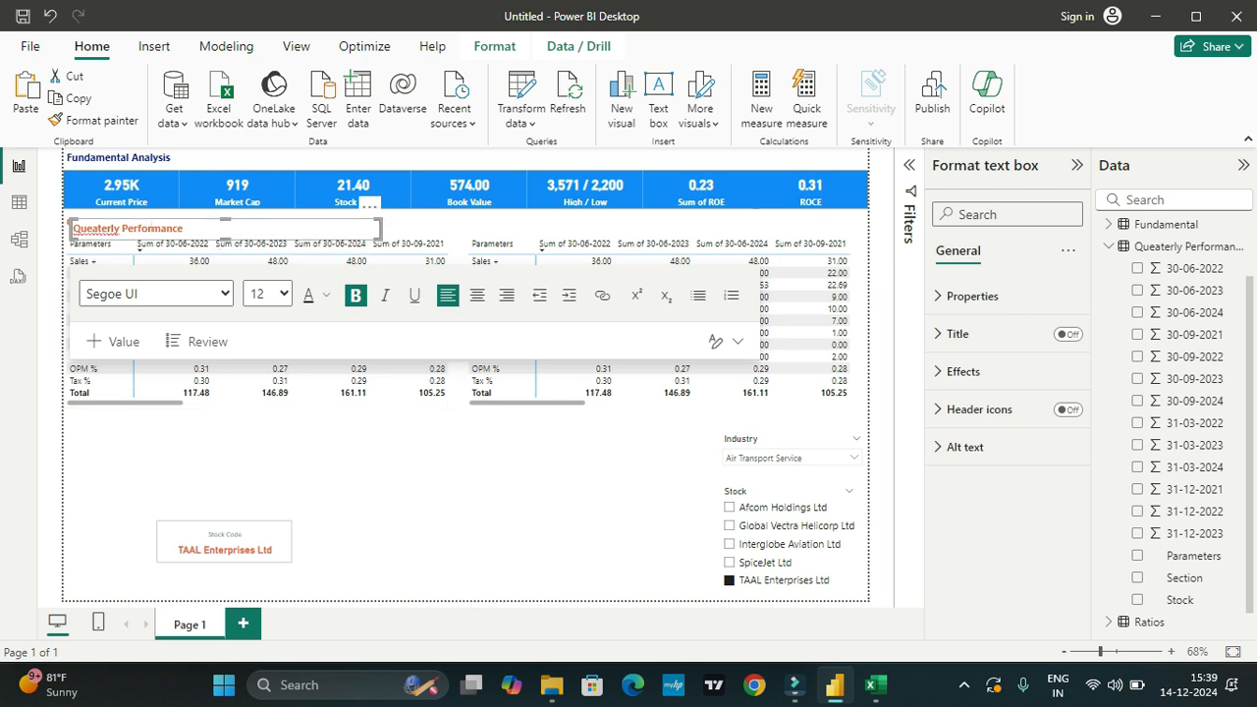
pyautogui.moveTo(381, 228); pyautogui.dragTo(189, 228)
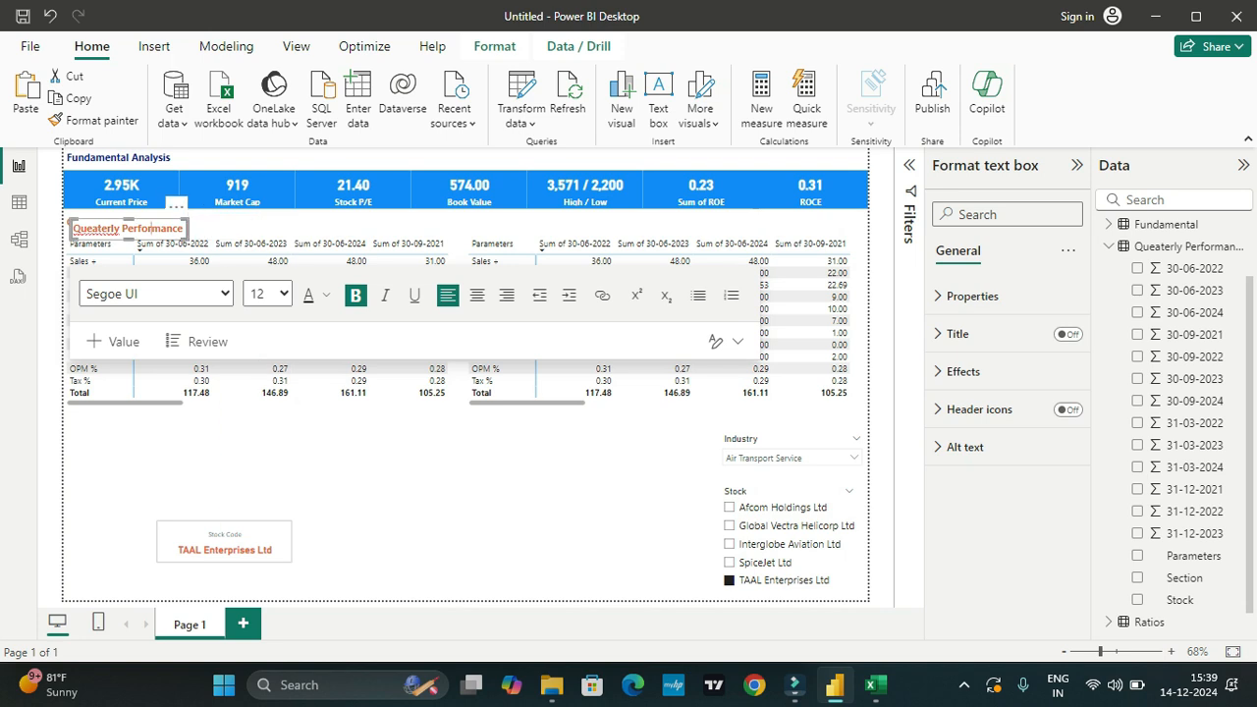
pyautogui.moveTo(147, 219); pyautogui.dragTo(470, 220)
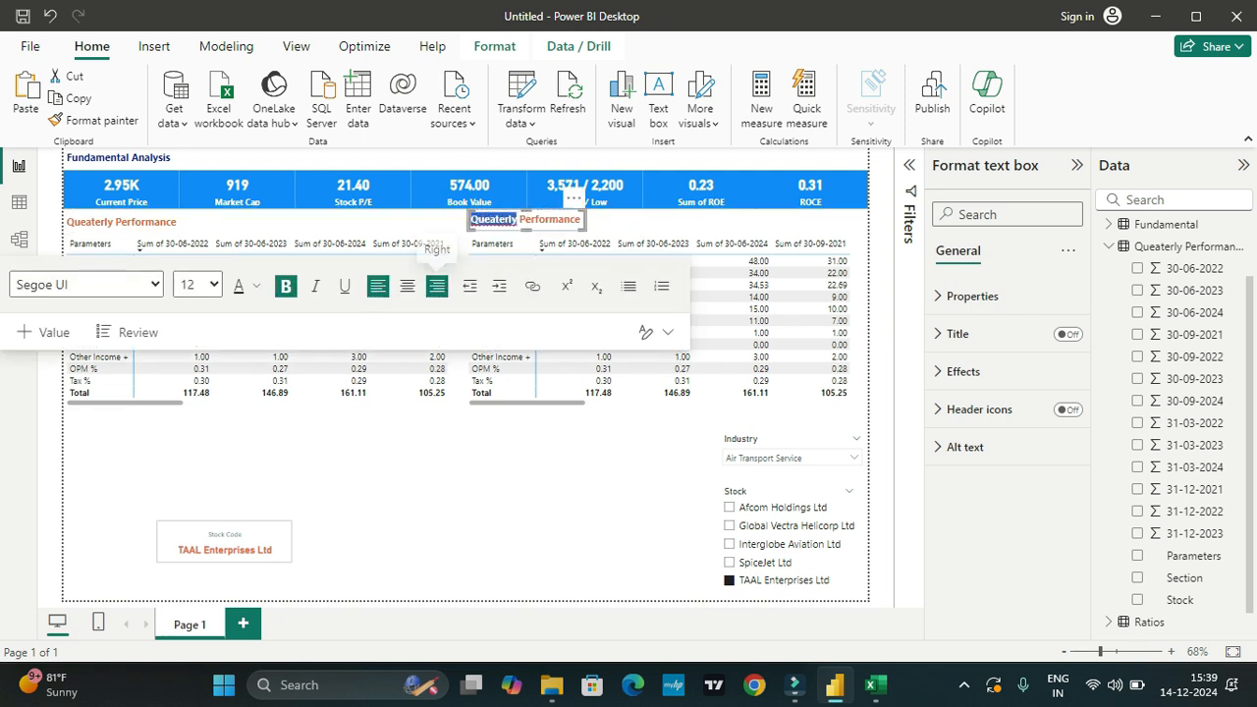
# Step: Change the copied heading's text to "Annual Performance"
pyautogui.write('Annual')
pyautogui.press('BackSpace')
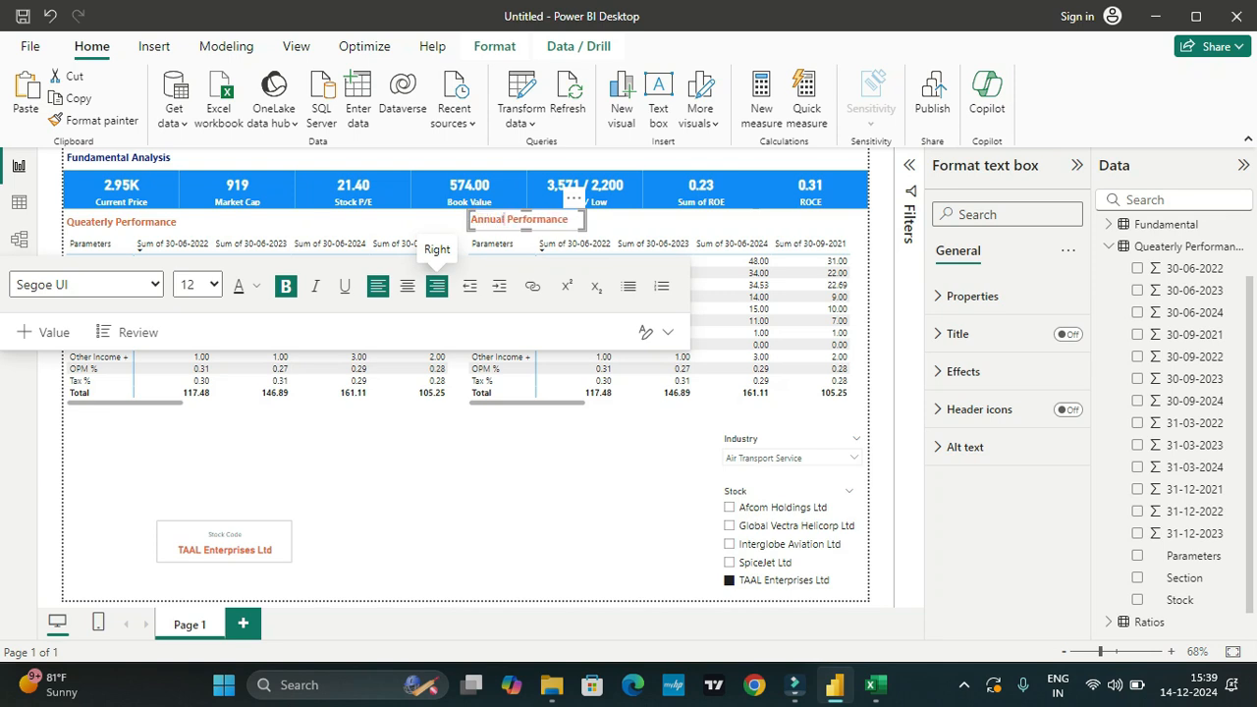
pyautogui.click(611, 471)
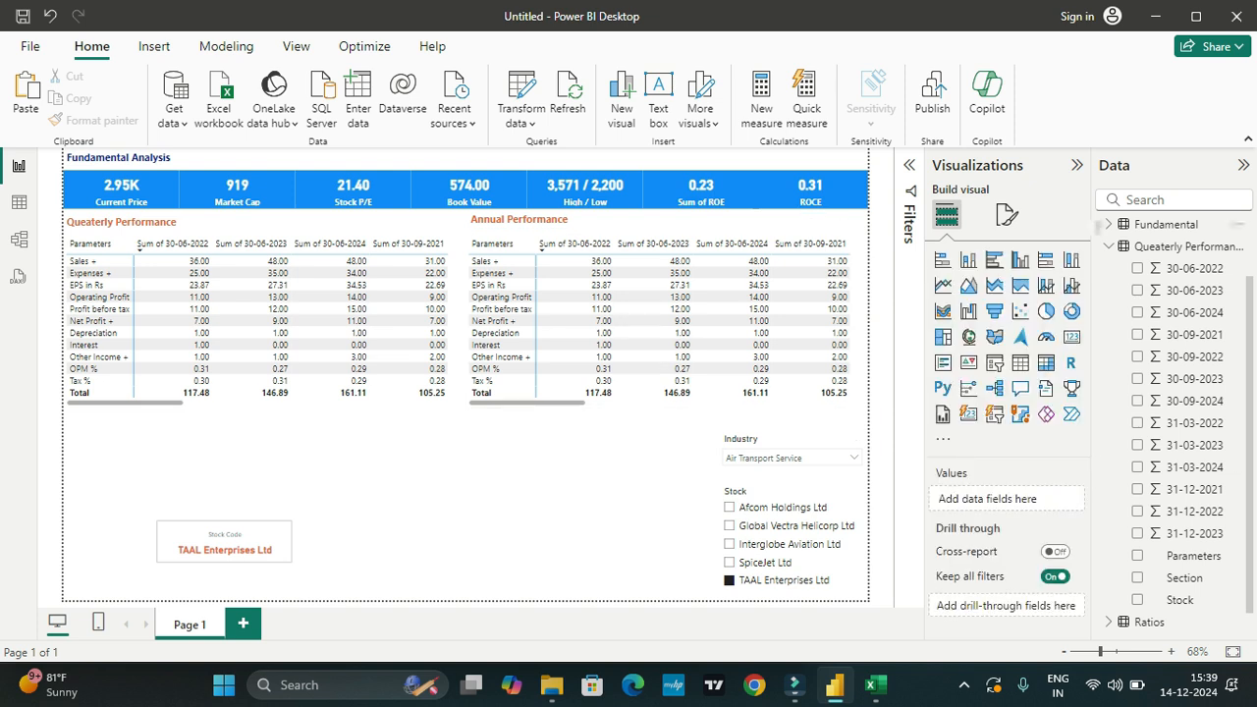
# Step: Expand the Annual Revenue table's fields and remove the Parameters rows and all quarterly values from the Annual Performance matrix
pyautogui.click(1109, 246)
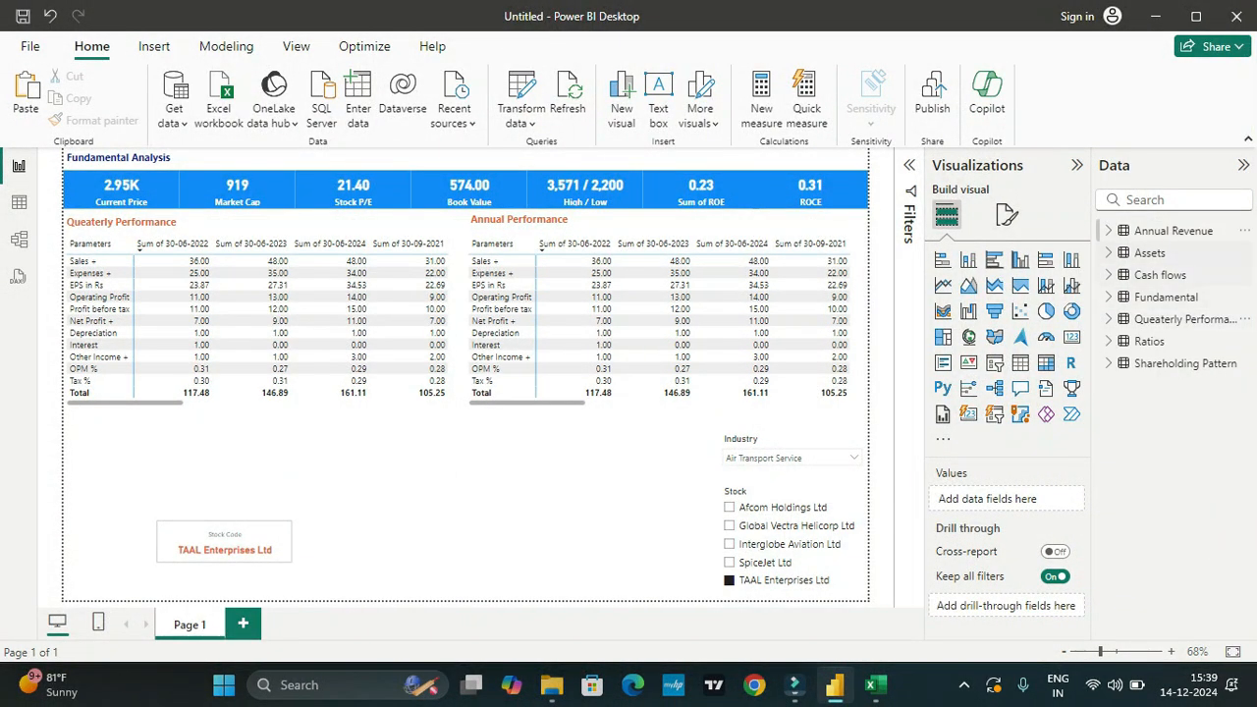
pyautogui.click(1108, 230)
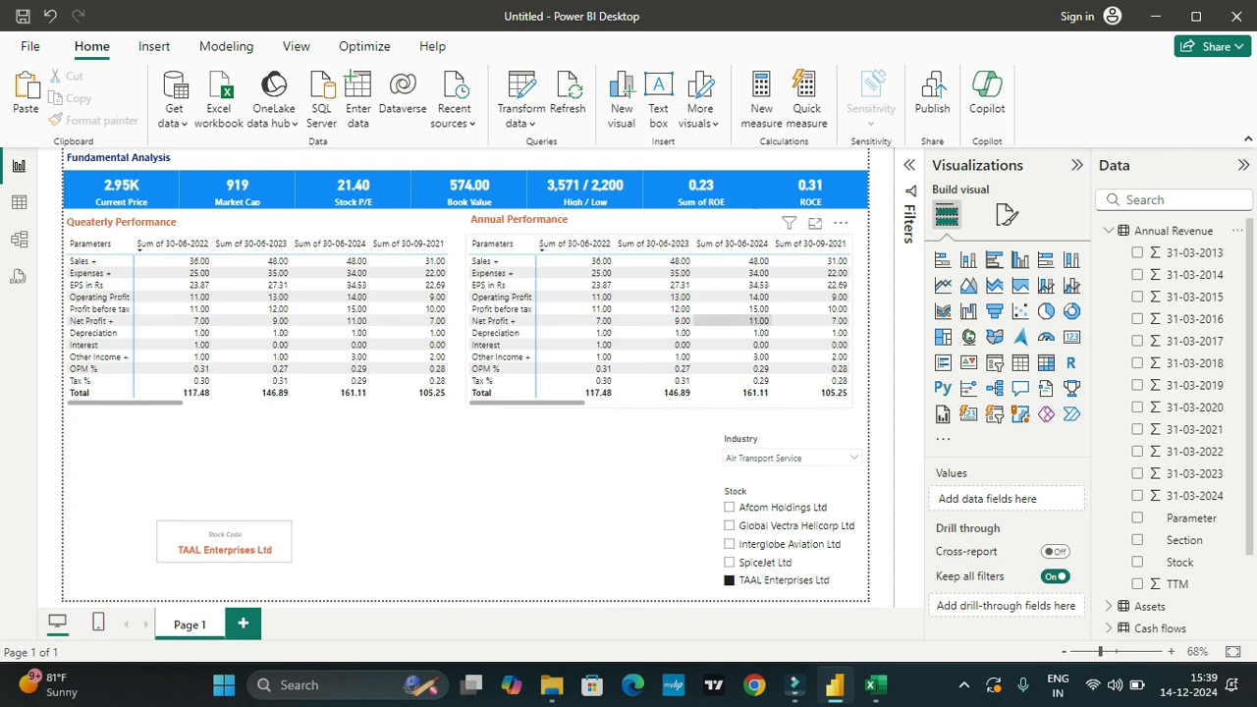
pyautogui.click(579, 380)
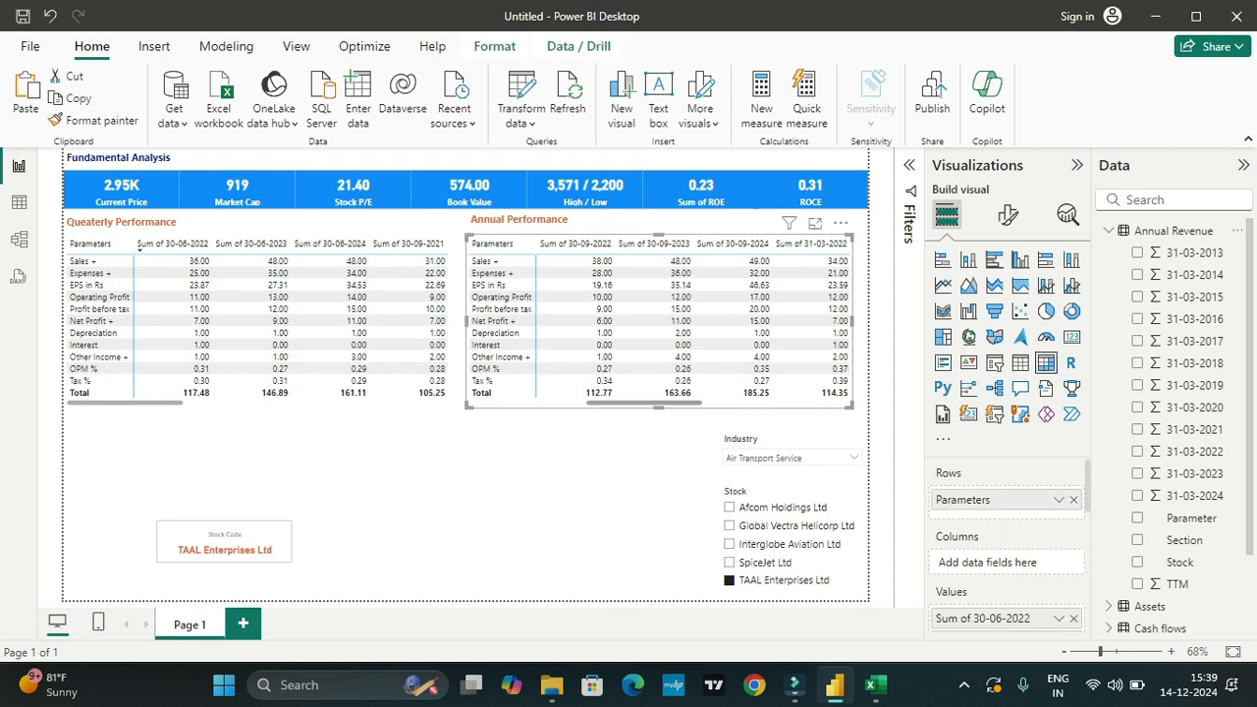
pyautogui.moveTo(962, 499); pyautogui.dragTo(775, 501)
pyautogui.moveTo(981, 618); pyautogui.dragTo(775, 609)
pyautogui.click(1074, 610)
pyautogui.click(1073, 610)
pyautogui.click(1073, 610)
pyautogui.click(1073, 610)
pyautogui.click(1073, 610)
pyautogui.click(1073, 610)
pyautogui.click(1074, 610)
pyautogui.click(1073, 610)
pyautogui.click(1073, 610)
pyautogui.click(1073, 609)
pyautogui.click(1073, 610)
pyautogui.click(1073, 610)
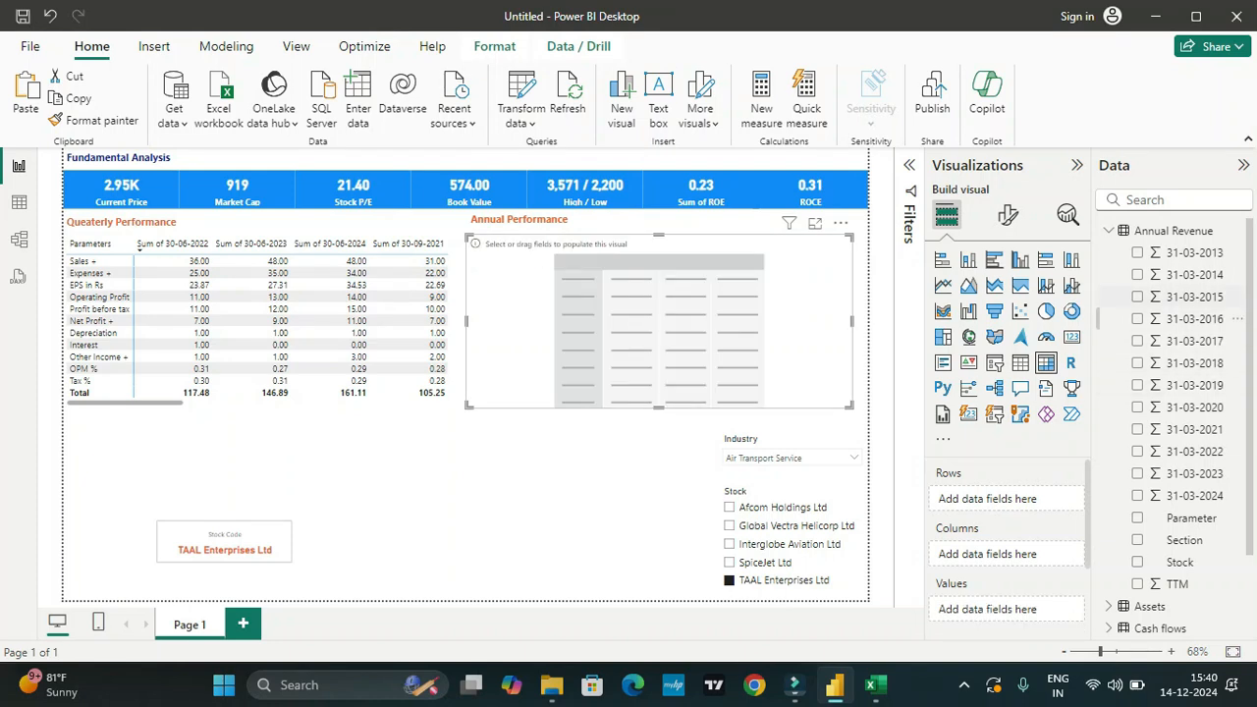
# Step: Fill the Annual Performance matrix with the Annual Revenue columns 31-03-2013 to 31-03-2024 as values and Parameter as rows
pyautogui.click(1137, 253)
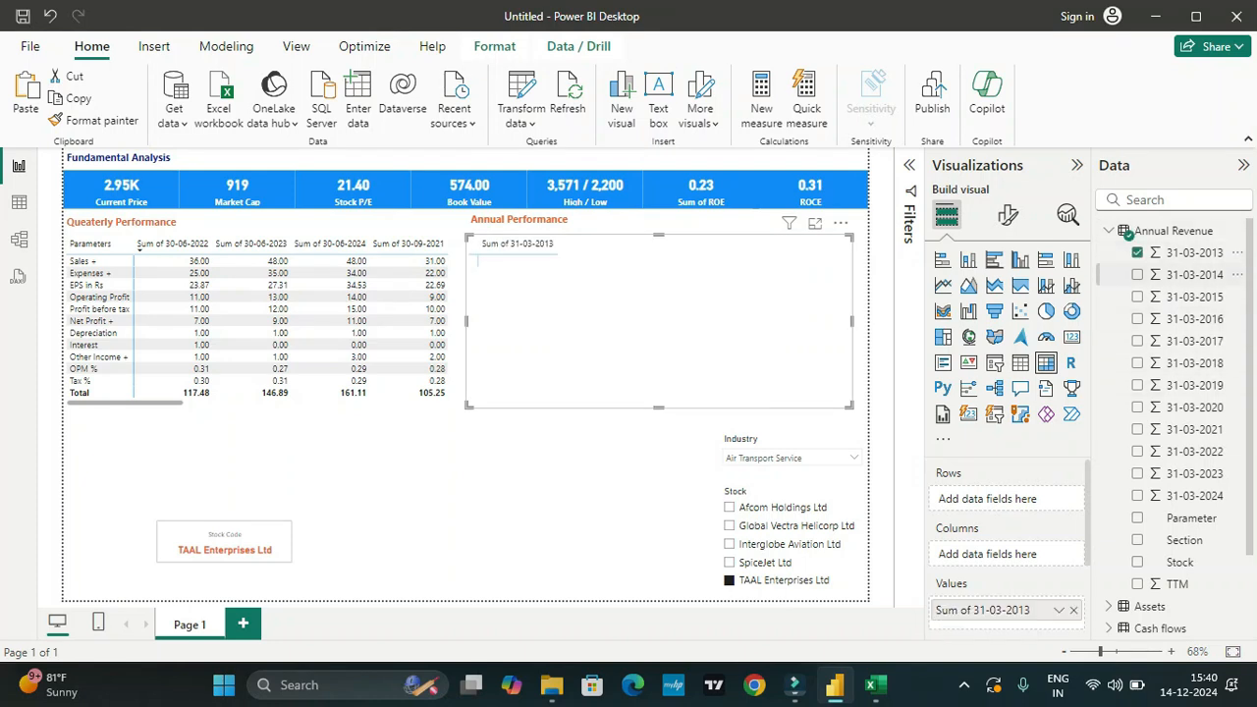
pyautogui.click(1136, 275)
pyautogui.click(1137, 297)
pyautogui.click(1137, 318)
pyautogui.click(1137, 341)
pyautogui.click(1137, 363)
pyautogui.click(1137, 385)
pyautogui.click(1137, 406)
pyautogui.click(1137, 429)
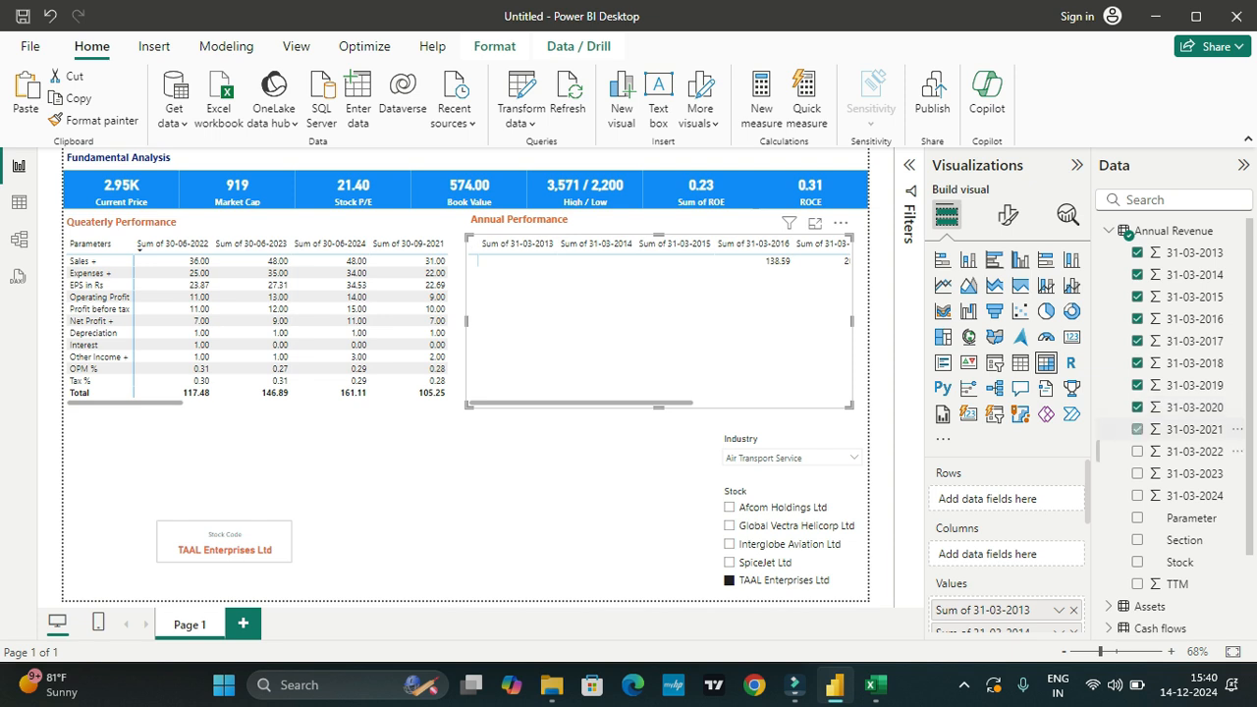
pyautogui.click(1137, 451)
pyautogui.click(1137, 474)
pyautogui.click(1136, 495)
pyautogui.moveTo(1191, 518); pyautogui.dragTo(992, 499)
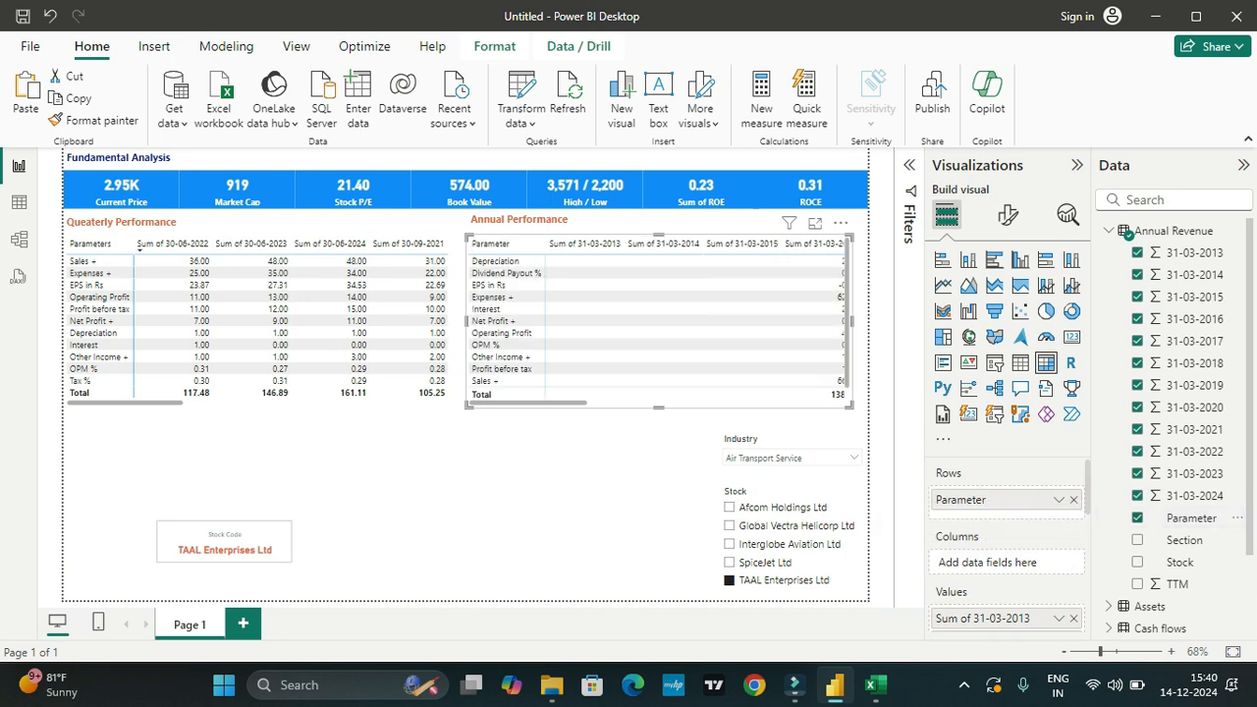
pyautogui.moveTo(566, 403); pyautogui.dragTo(765, 403)
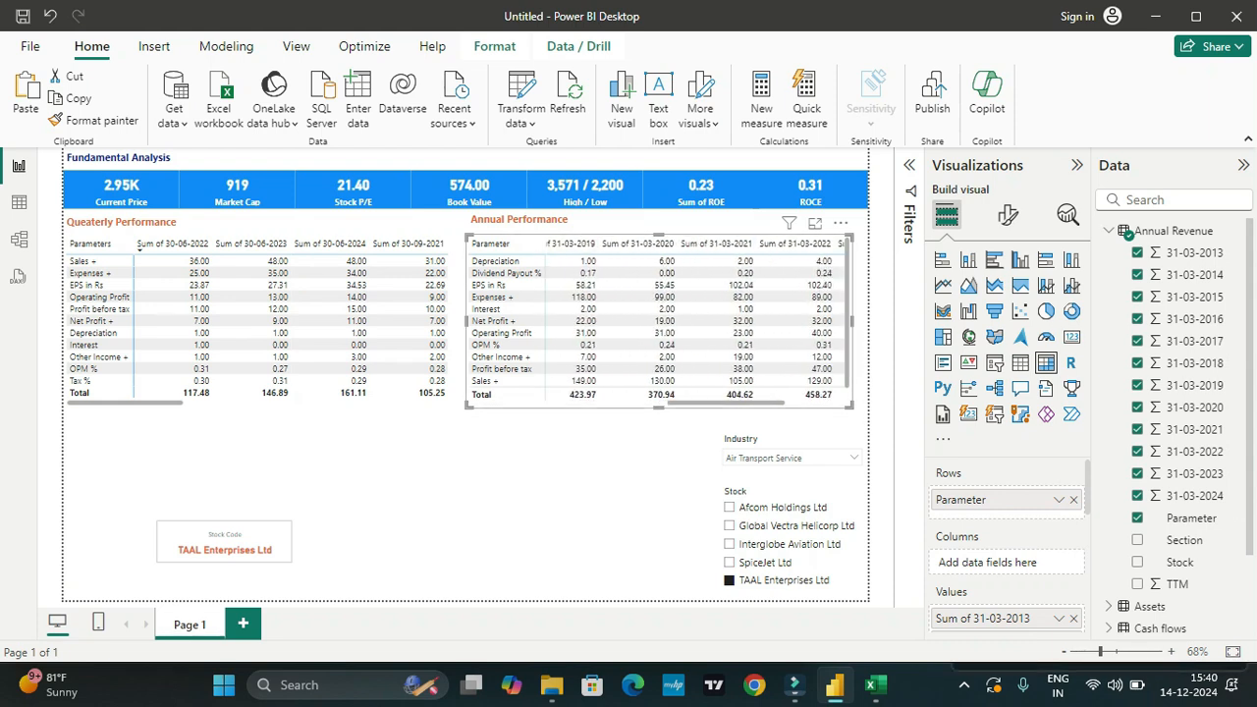
pyautogui.moveTo(579, 235); pyautogui.dragTo(479, 232)
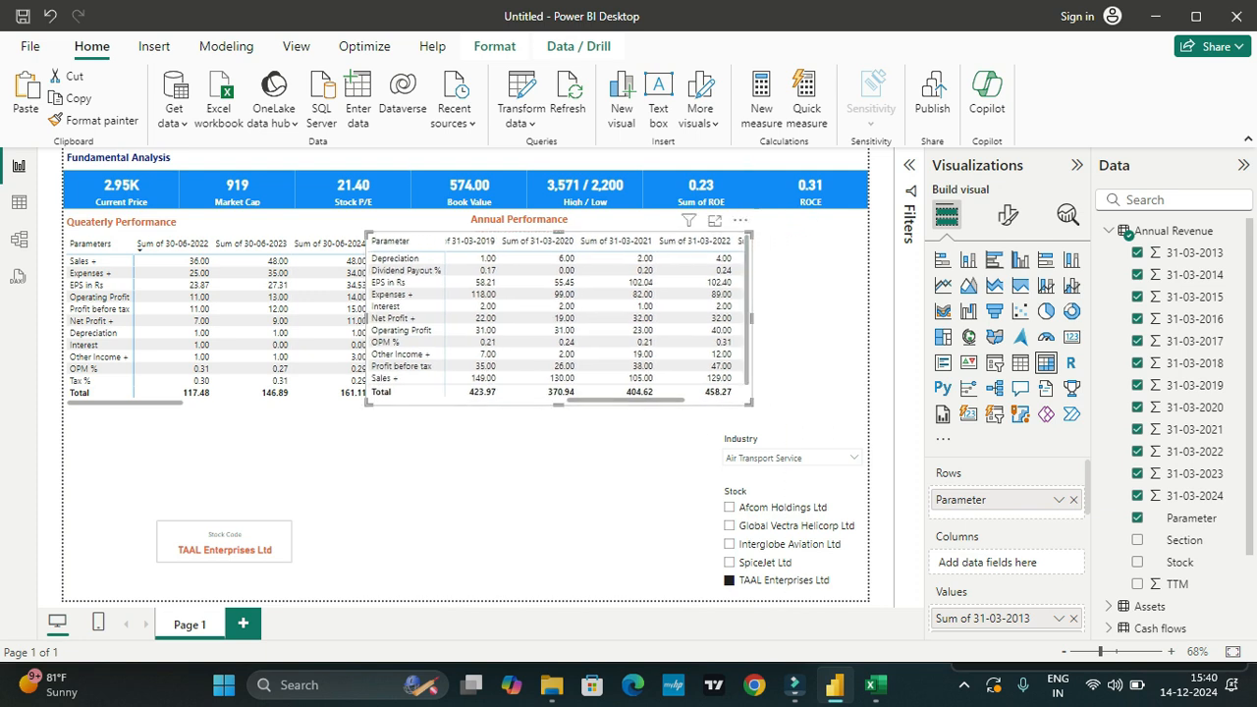
pyautogui.hotkey('ctrl', 'z')
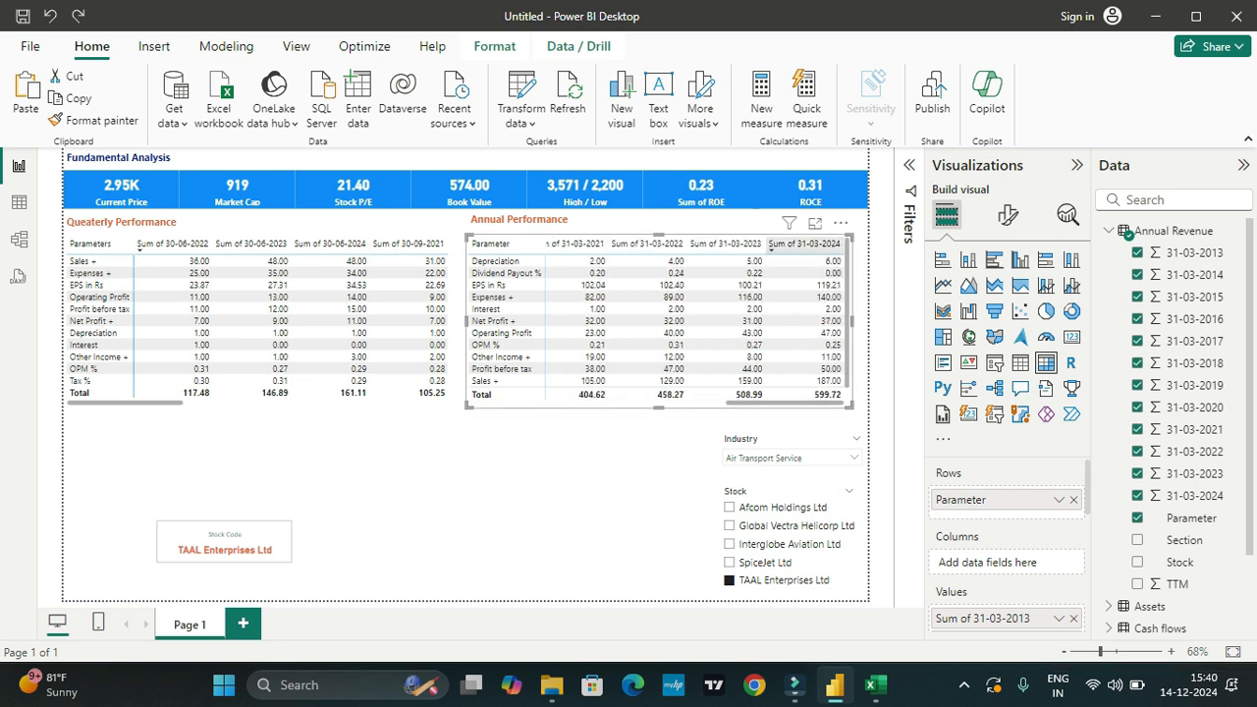
# Step: Sort the Annual Performance matrix by Sum of 31-03-2024 in descending order
pyautogui.click(805, 242)
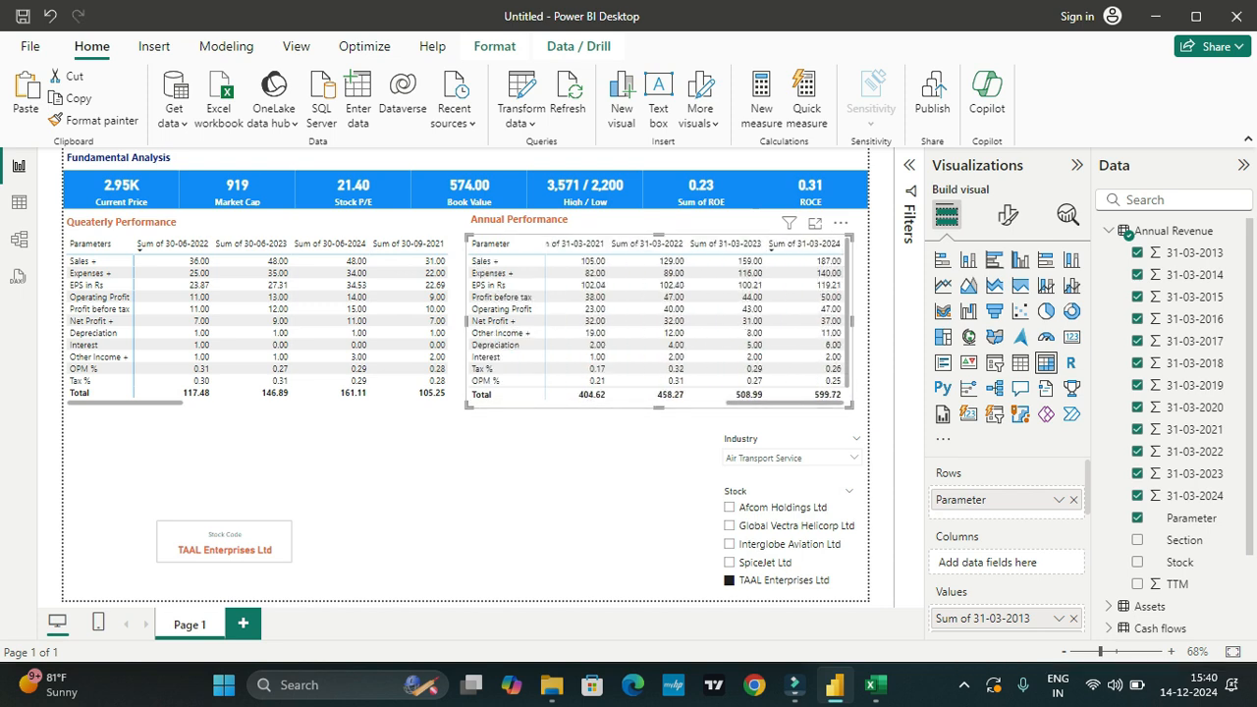
pyautogui.click(257, 459)
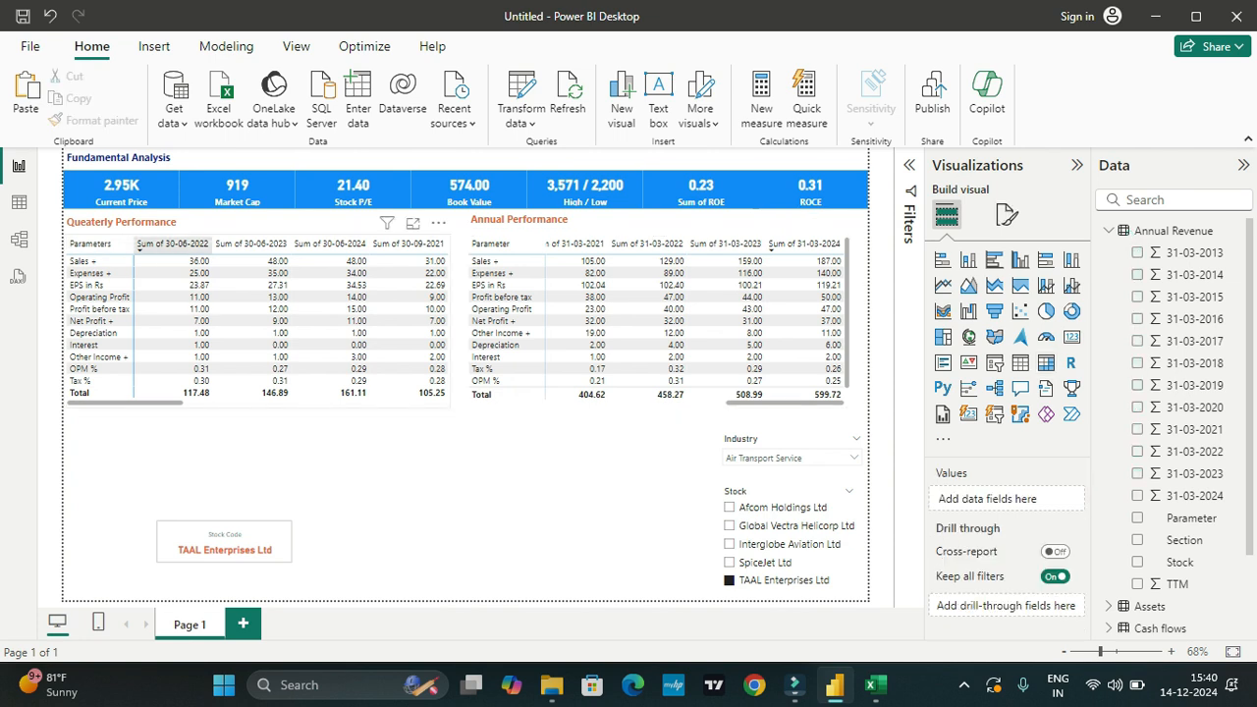
# Step: Rename the Queaterly Performance matrix's first value field to "30-06-2022", without the "Sum of" prefix
pyautogui.click(172, 272)
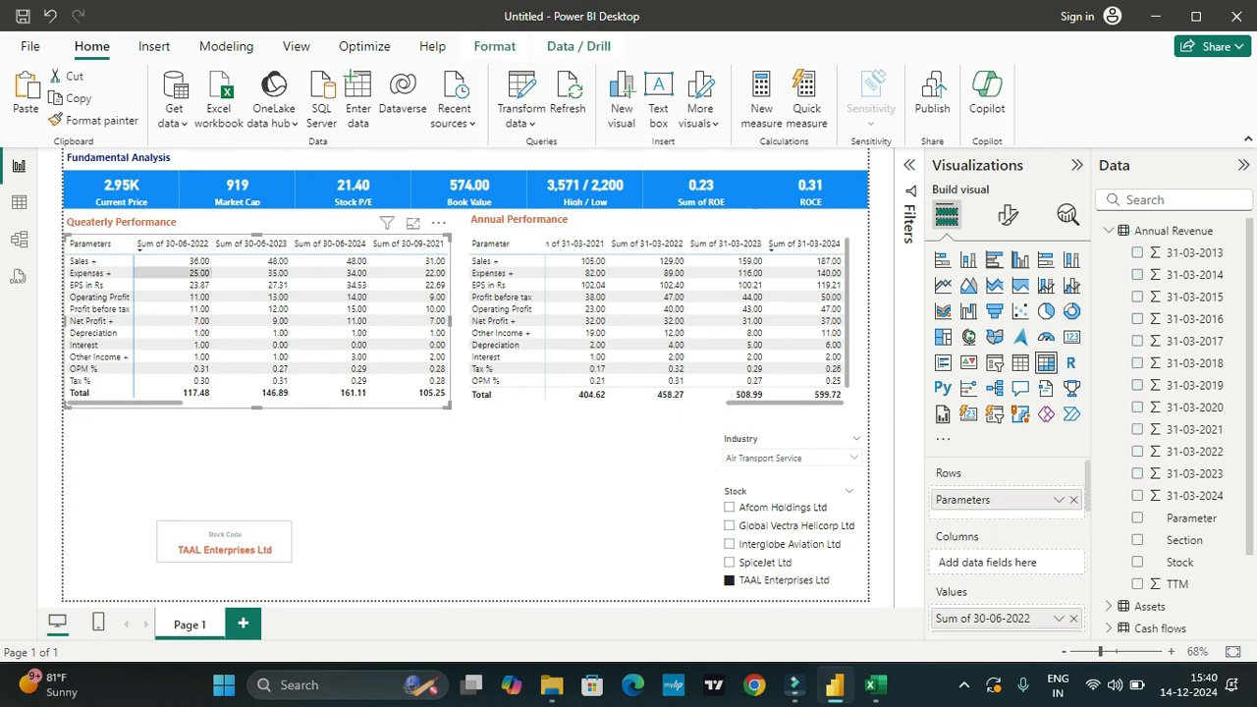
pyautogui.scroll(-3, 1007, 530)
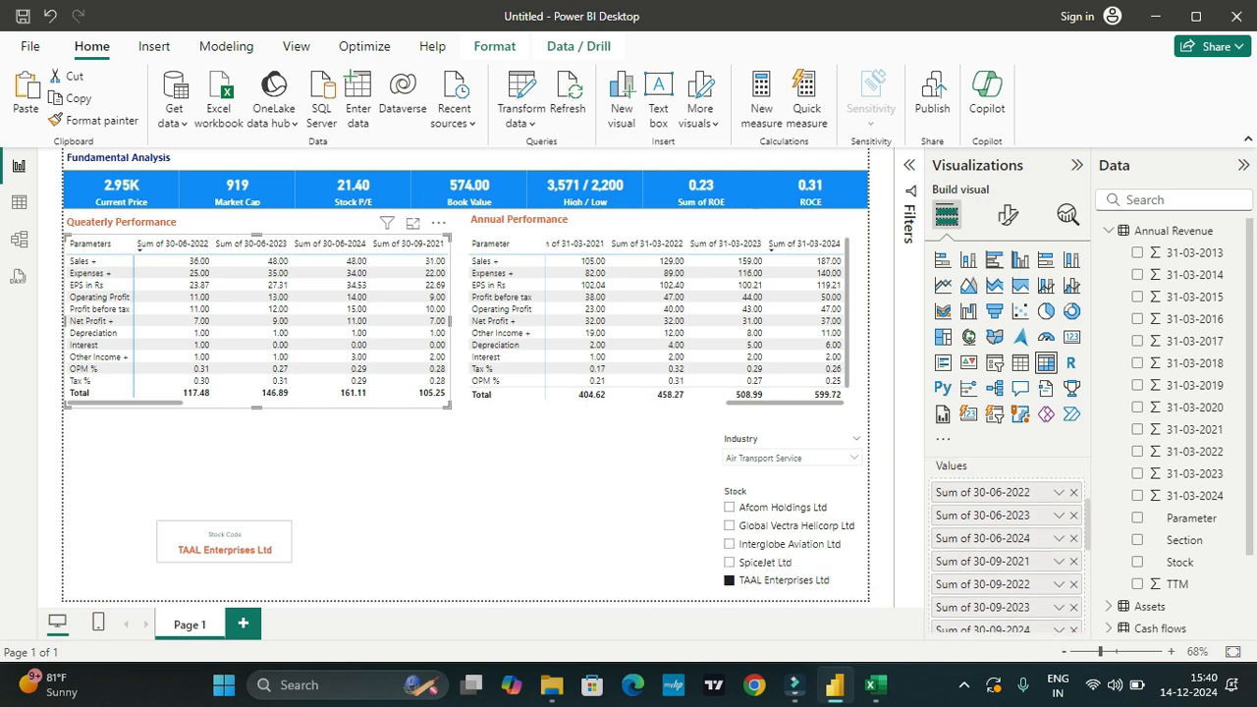
pyautogui.doubleClick(982, 491)
pyautogui.moveTo(974, 492); pyautogui.dragTo(935, 492)
pyautogui.press('BackSpace')
pyautogui.press('Return')
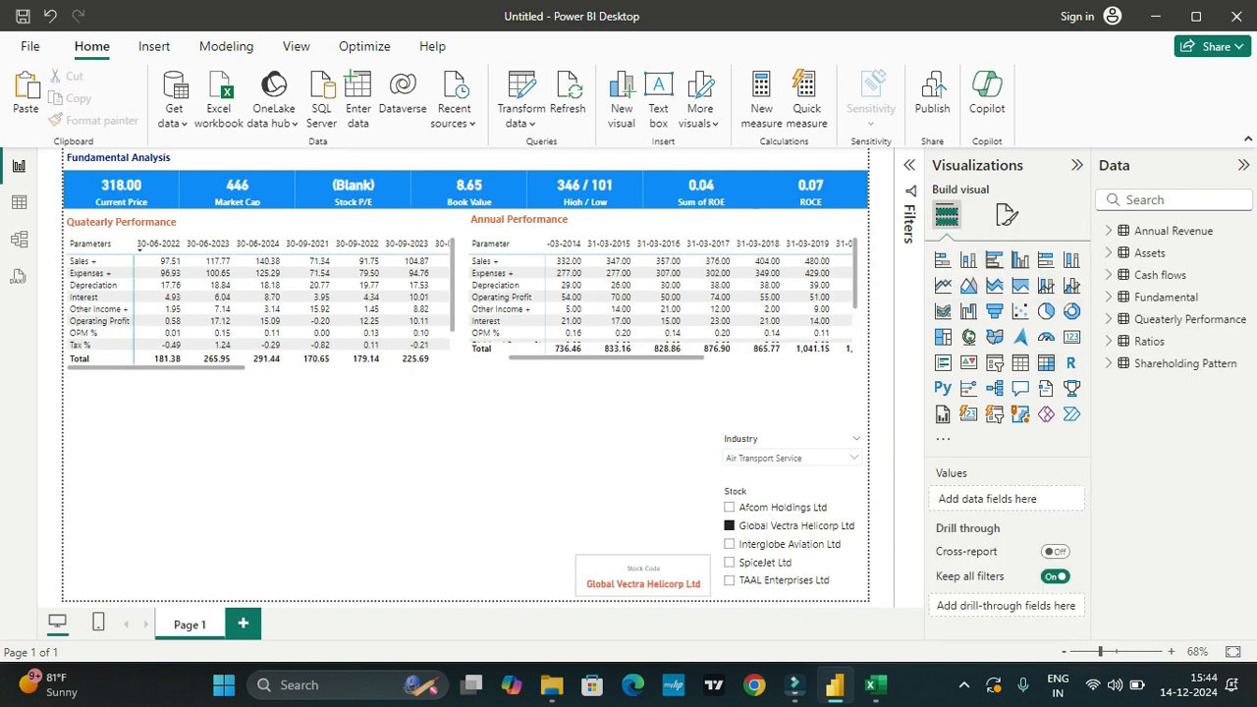
# Step: Switch to the Stock Analysis workbook in Excel and review the Assets sheet's parameters and date columns
pyautogui.click(874, 685)
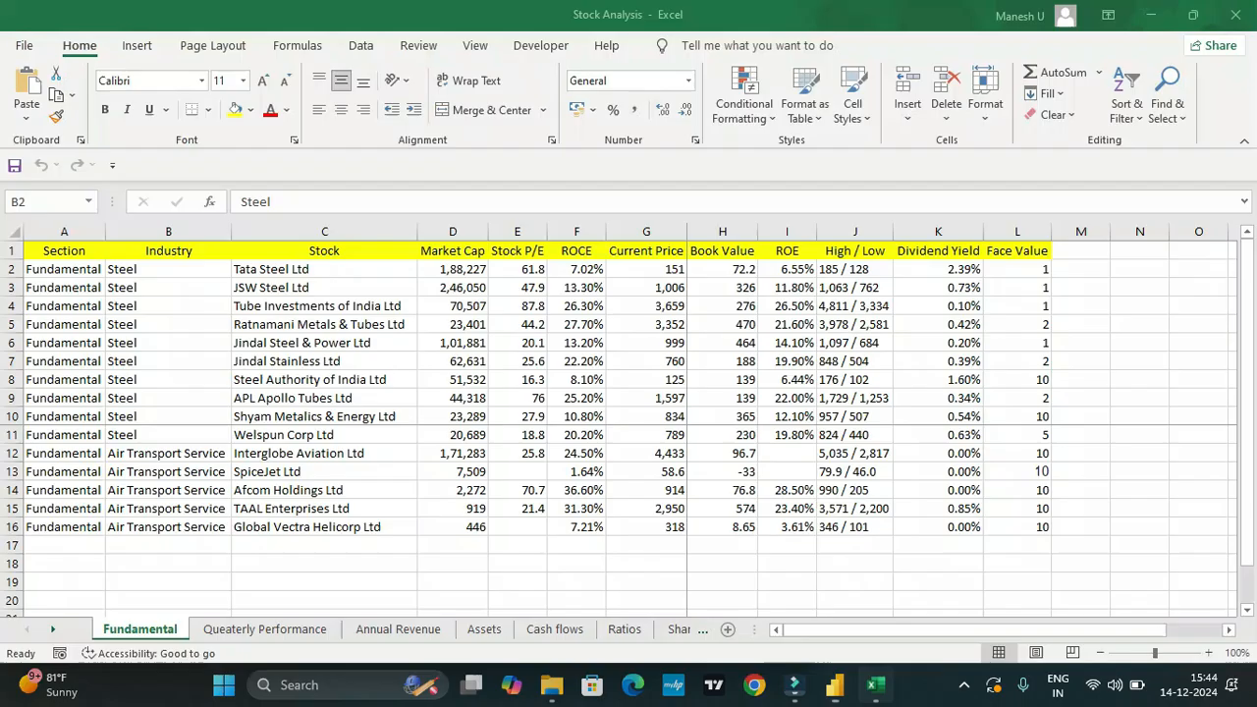
pyautogui.click(484, 629)
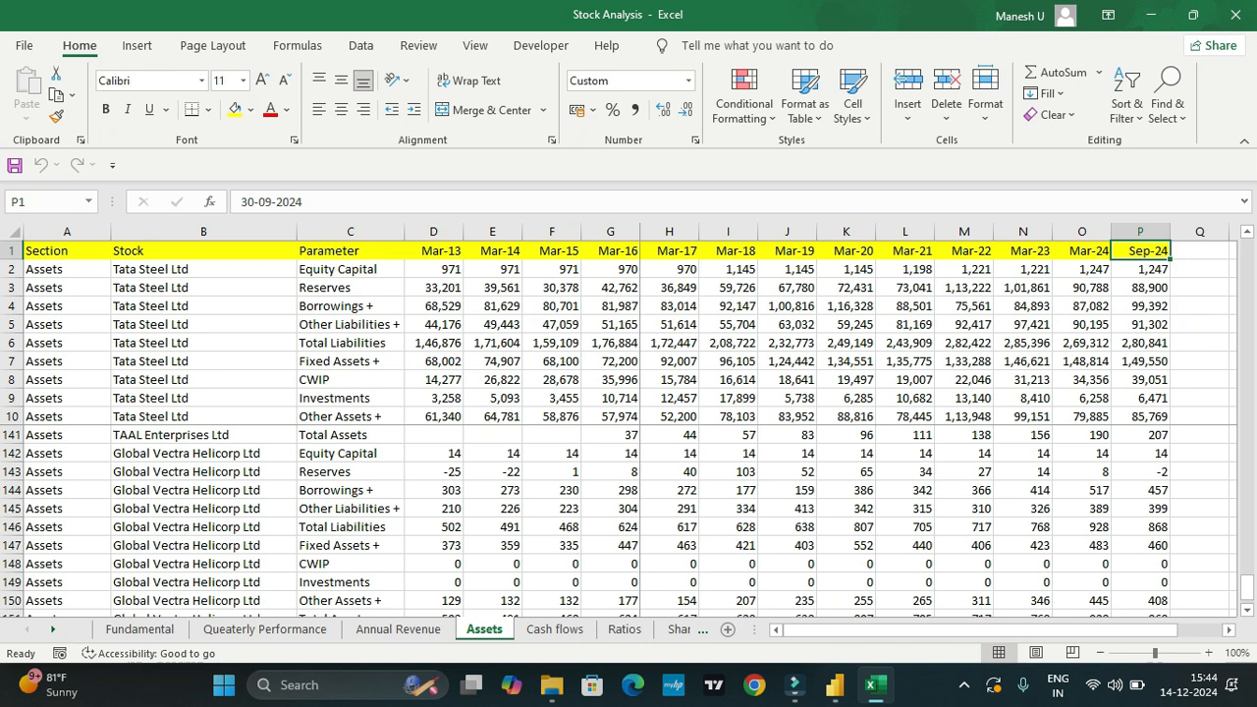
pyautogui.scroll(5, 628, 520)
pyautogui.scroll(20, 628, 520)
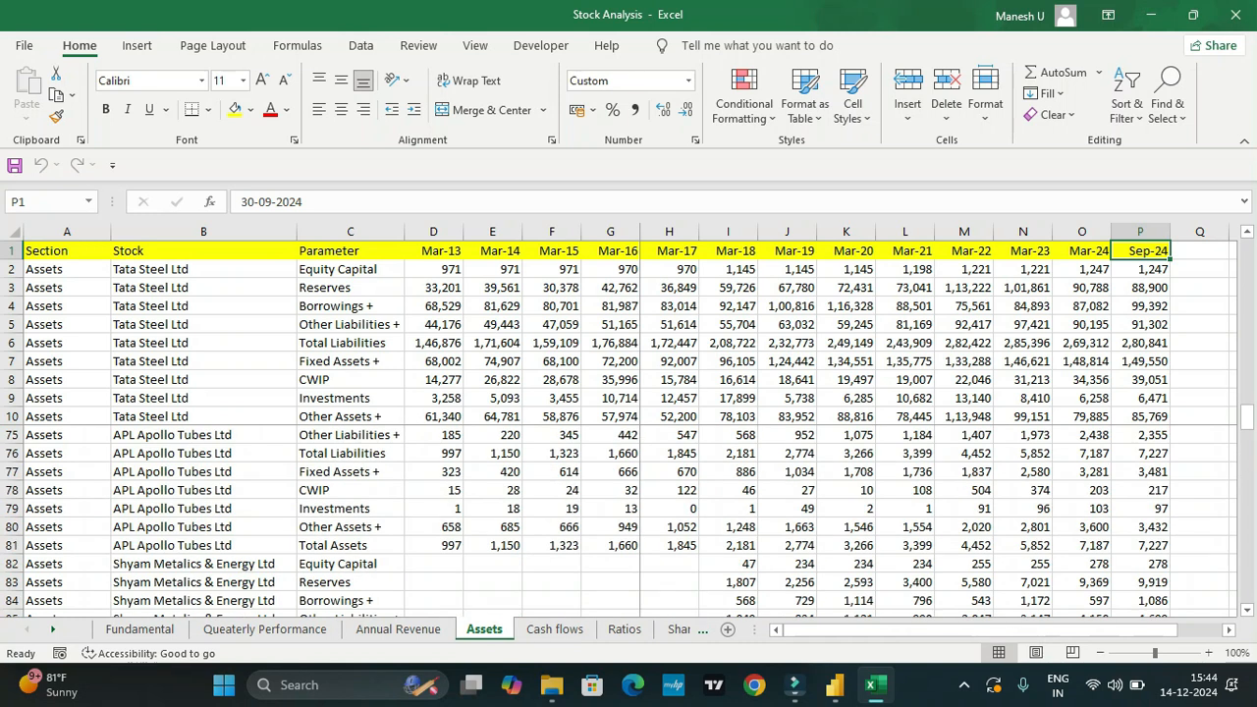
pyautogui.scroll(2, 629, 520)
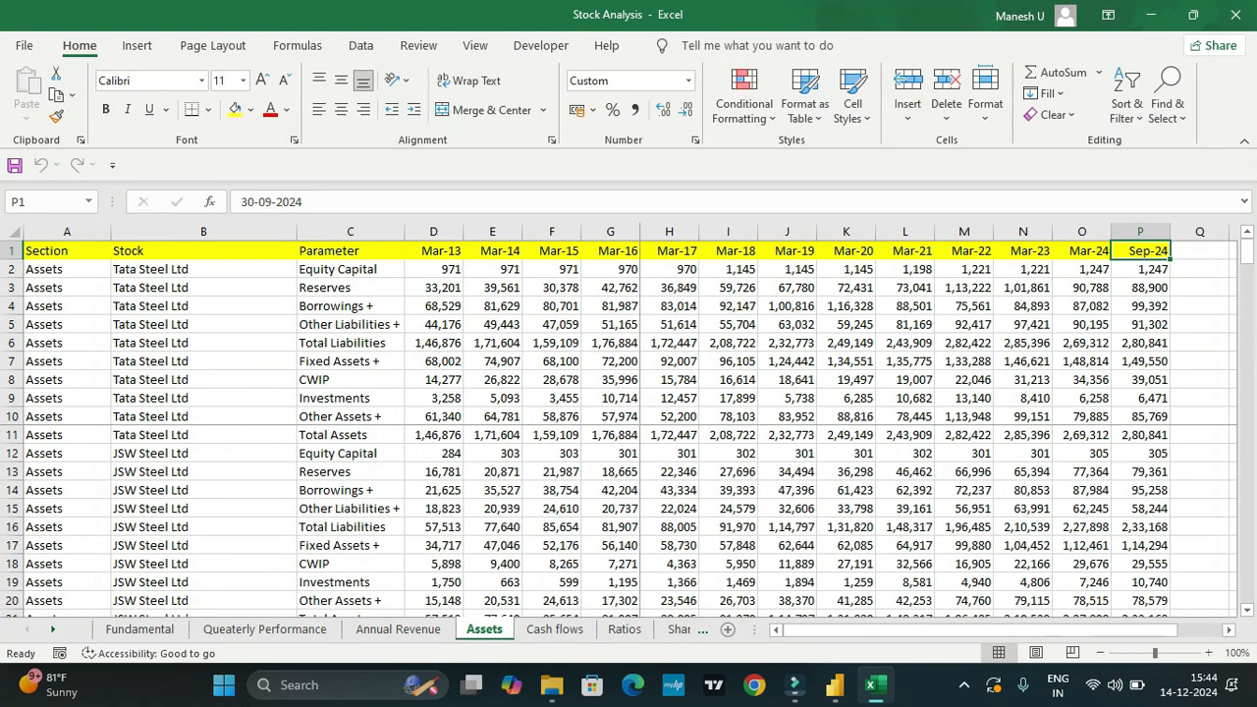
pyautogui.moveTo(338, 269); pyautogui.dragTo(339, 416)
# Step: Return to Power BI, place the copied Quatearly Performance heading above the lower matrix and change its text to "Assets"
pyautogui.hotkey('alt', 'Tab')
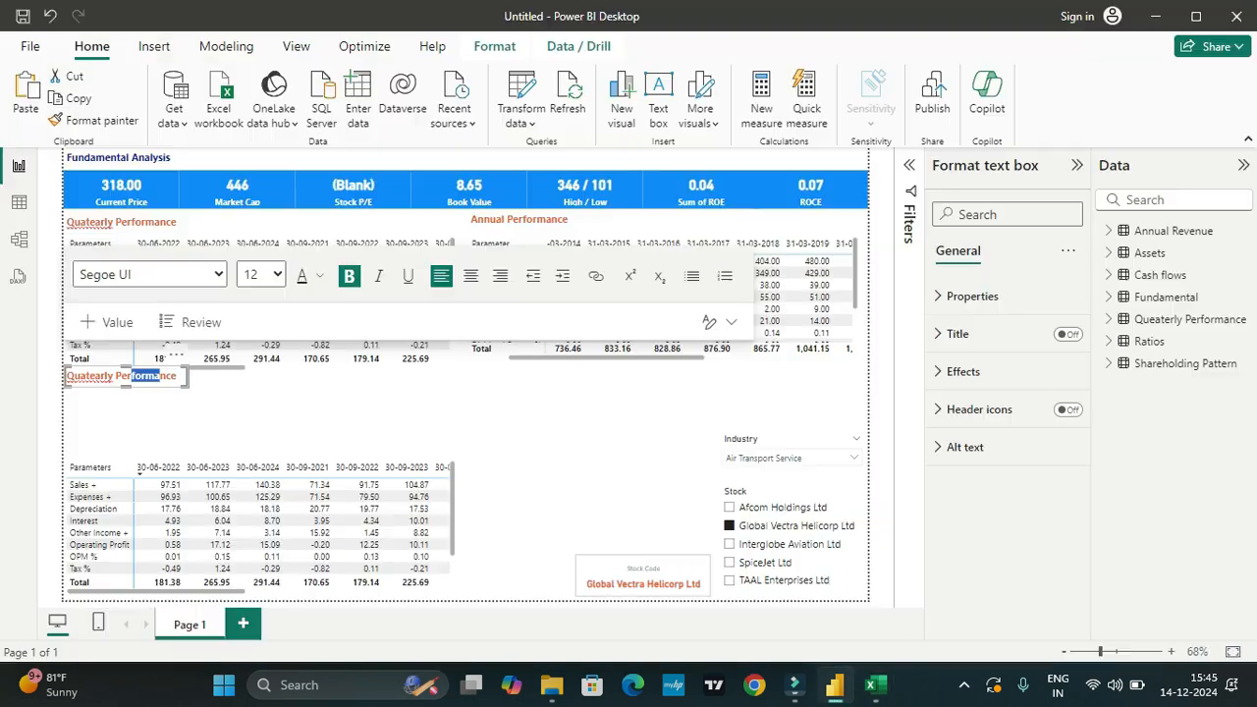
pyautogui.moveTo(162, 367); pyautogui.dragTo(170, 432)
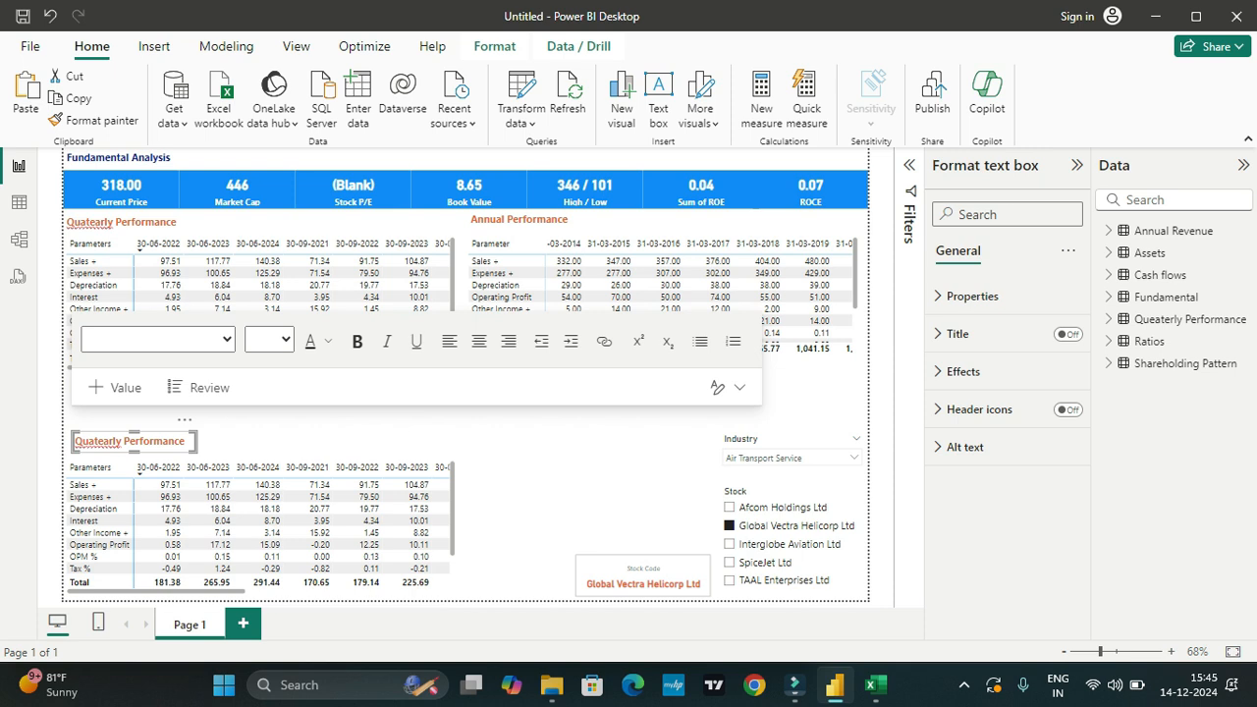
pyautogui.moveTo(186, 442); pyautogui.dragTo(75, 441)
pyautogui.write('Assets')
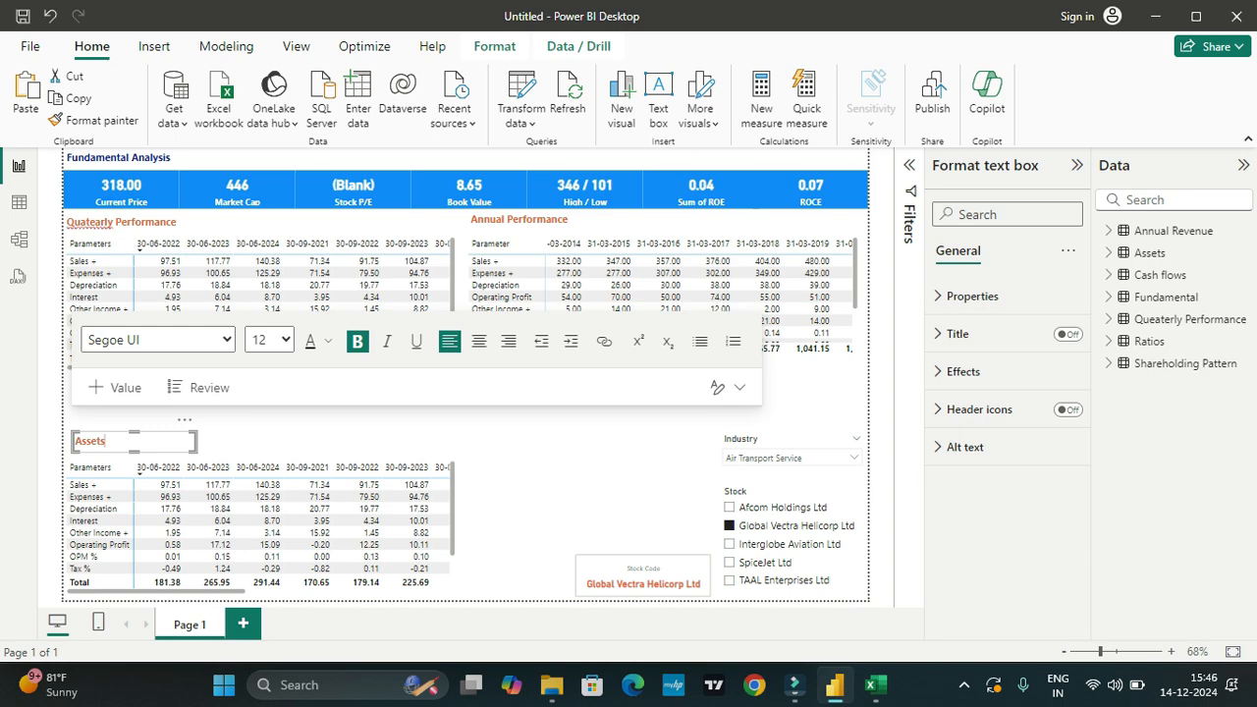
pyautogui.hotkey('alt', 'Tab')
pyautogui.hotkey('alt', 'Tab')
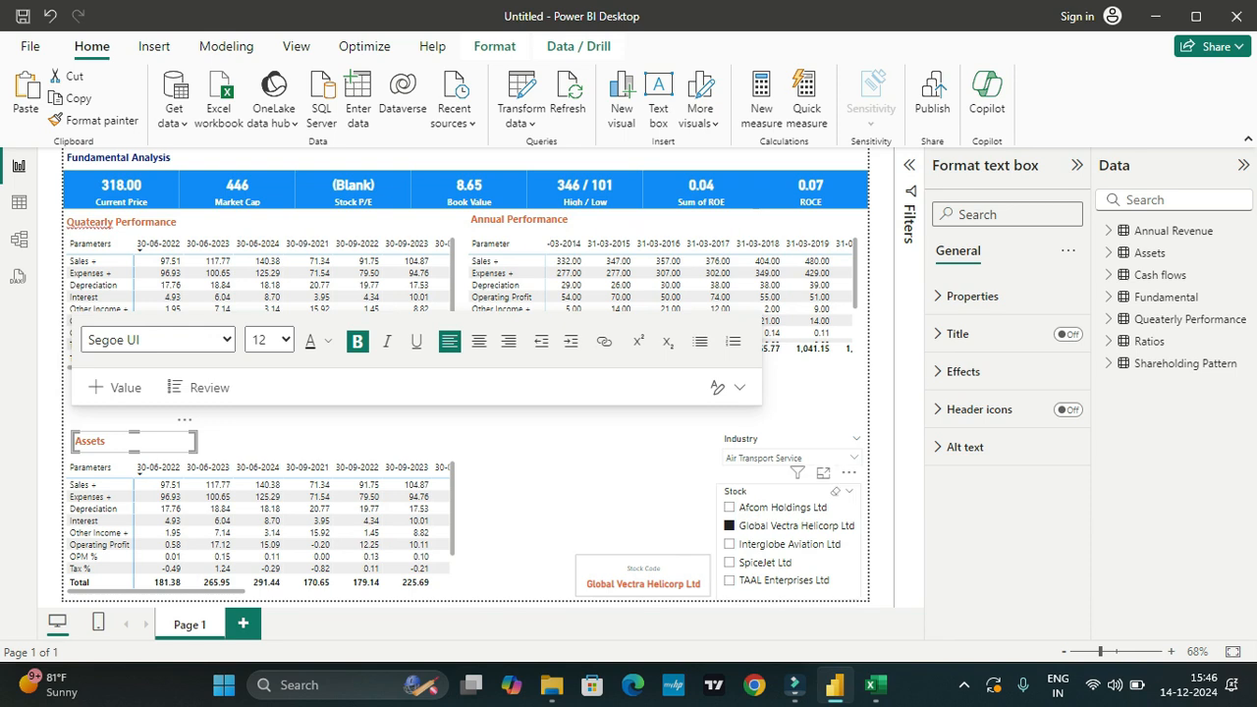
# Step: Remove the Parameters rows and all quarterly values from the matrix under the Assets heading
pyautogui.click(385, 508)
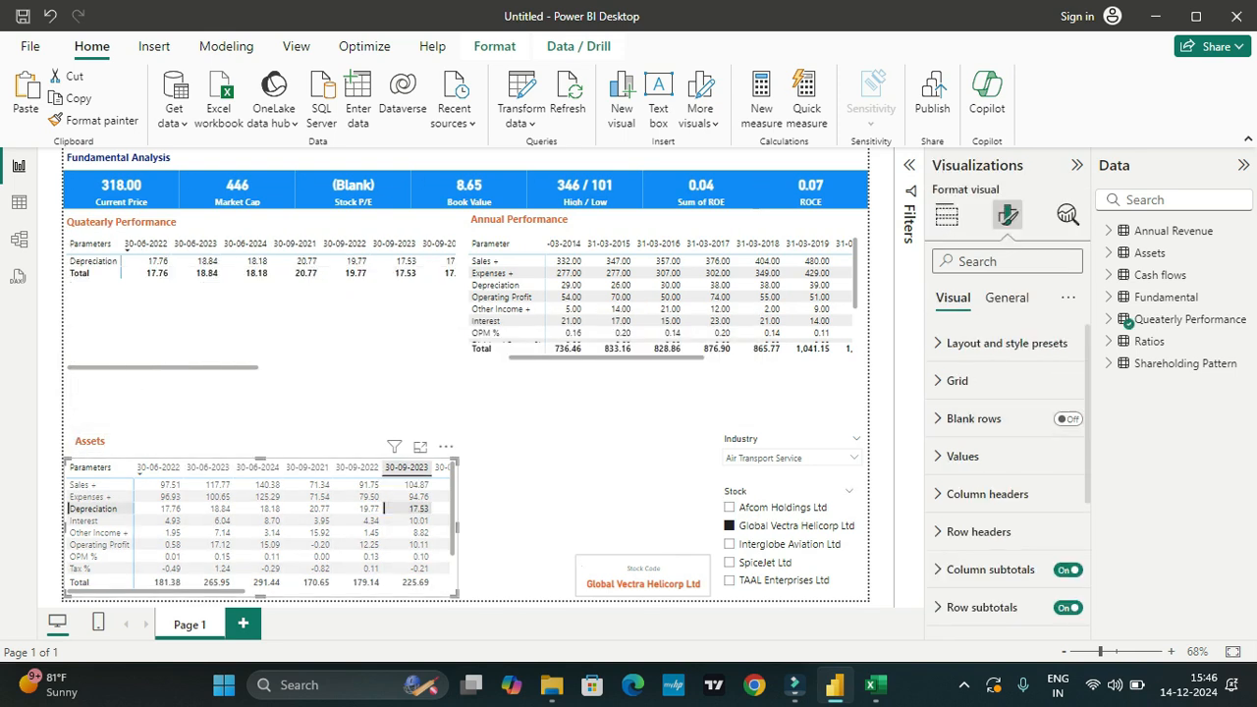
pyautogui.scroll(-3, 1002, 530)
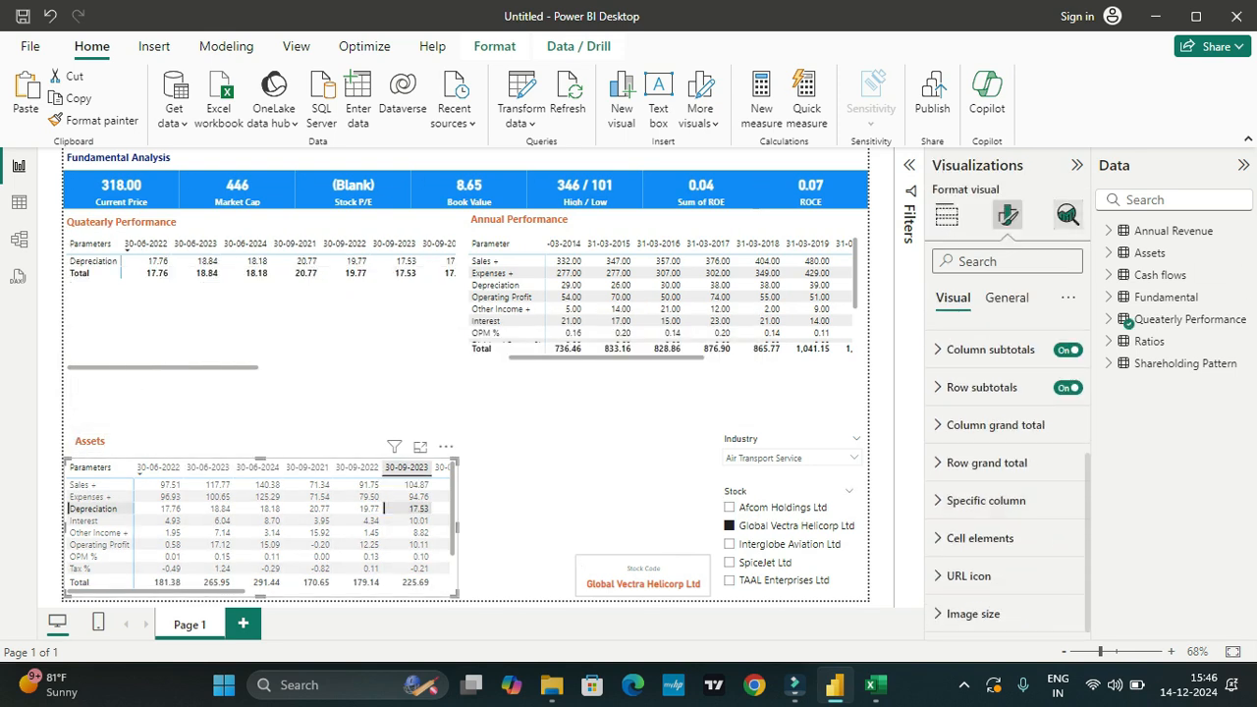
pyautogui.click(1243, 165)
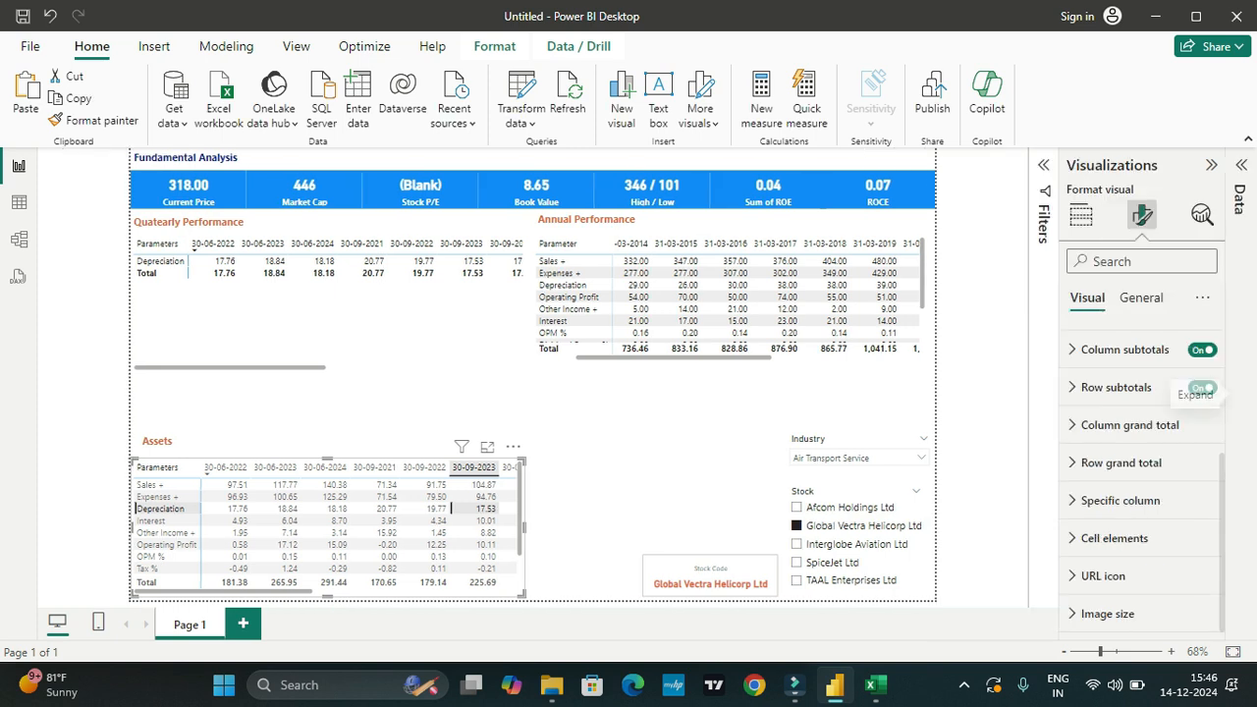
pyautogui.click(1235, 387)
pyautogui.click(1006, 298)
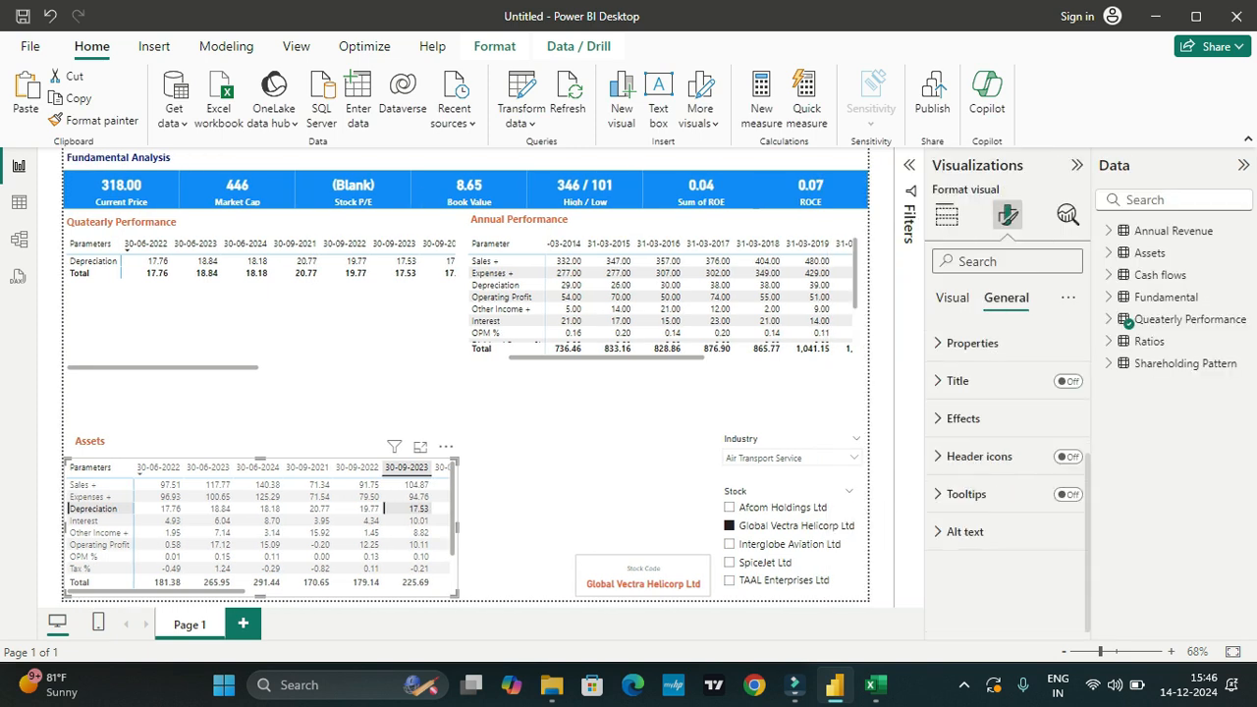
pyautogui.click(946, 215)
pyautogui.scroll(-4, 1007, 555)
pyautogui.scroll(4, 1007, 555)
pyautogui.moveTo(963, 499); pyautogui.dragTo(721, 501)
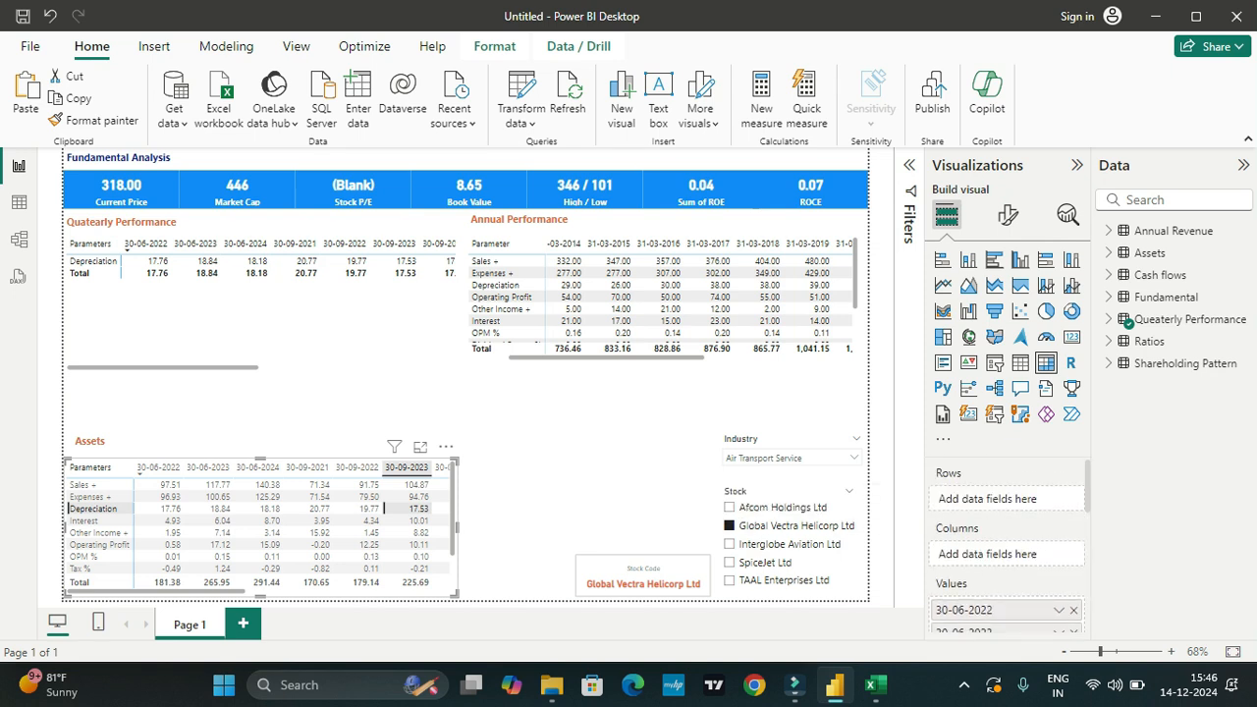
pyautogui.scroll(-2, 1007, 550)
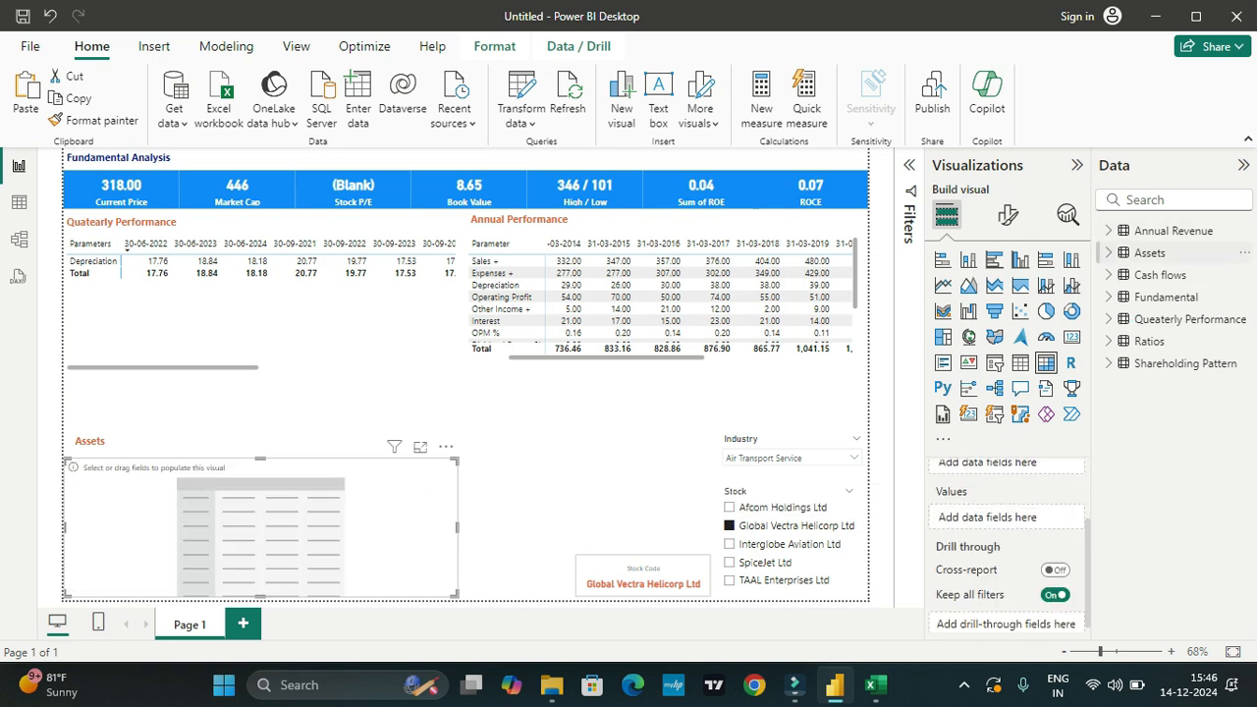
# Step: Fill the empty matrix from the Assets table with Parameter as rows and 30-09-2024 plus 31-03-2013 to 31-03-2024 as values
pyautogui.click(1150, 252)
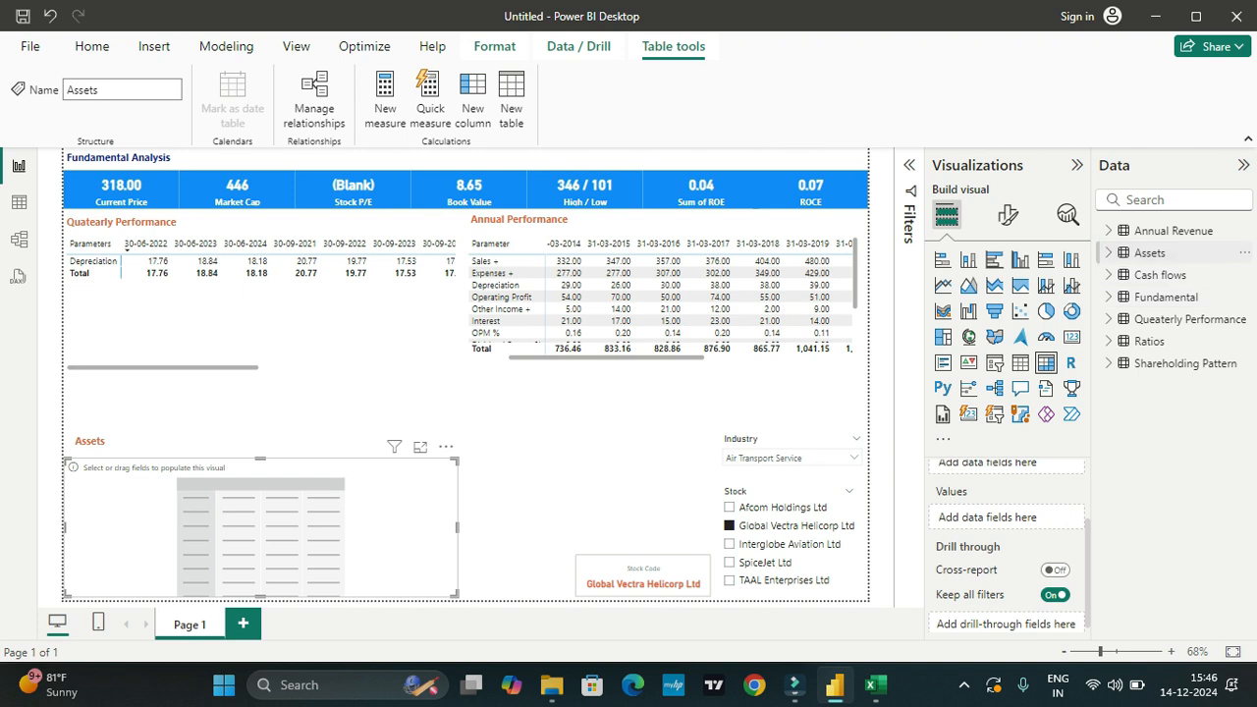
pyautogui.click(1108, 252)
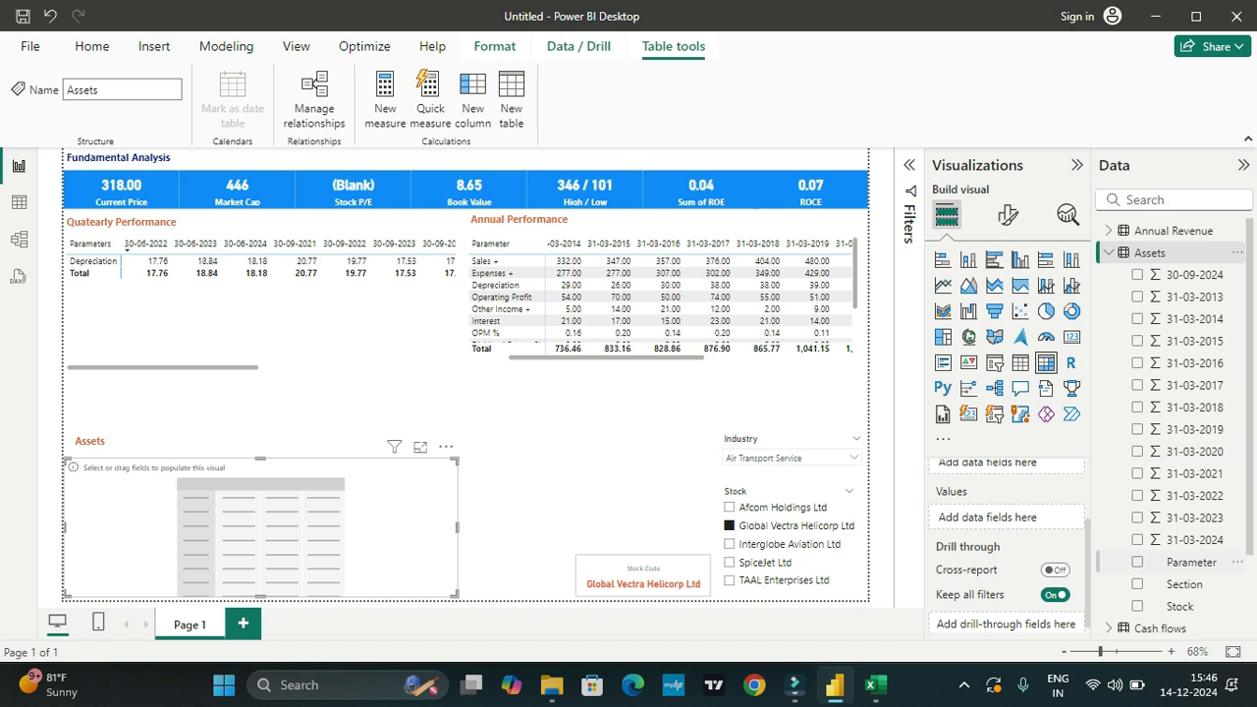
pyautogui.click(1137, 562)
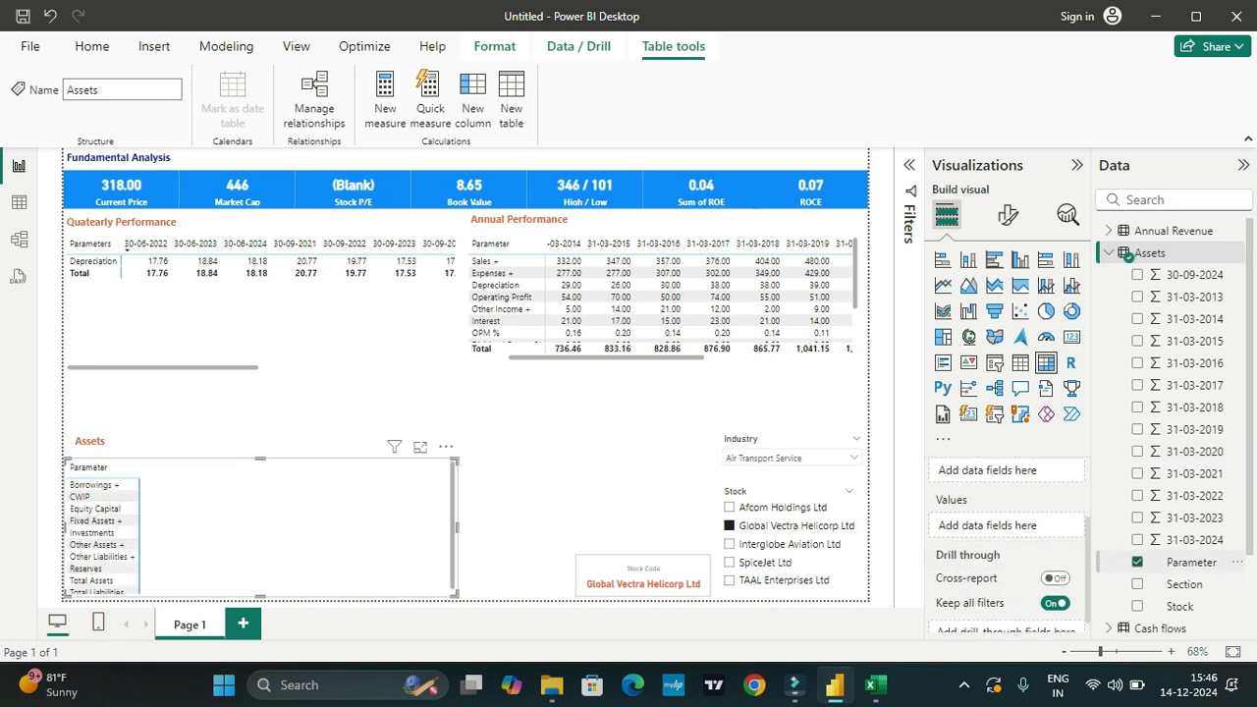
pyautogui.click(1136, 275)
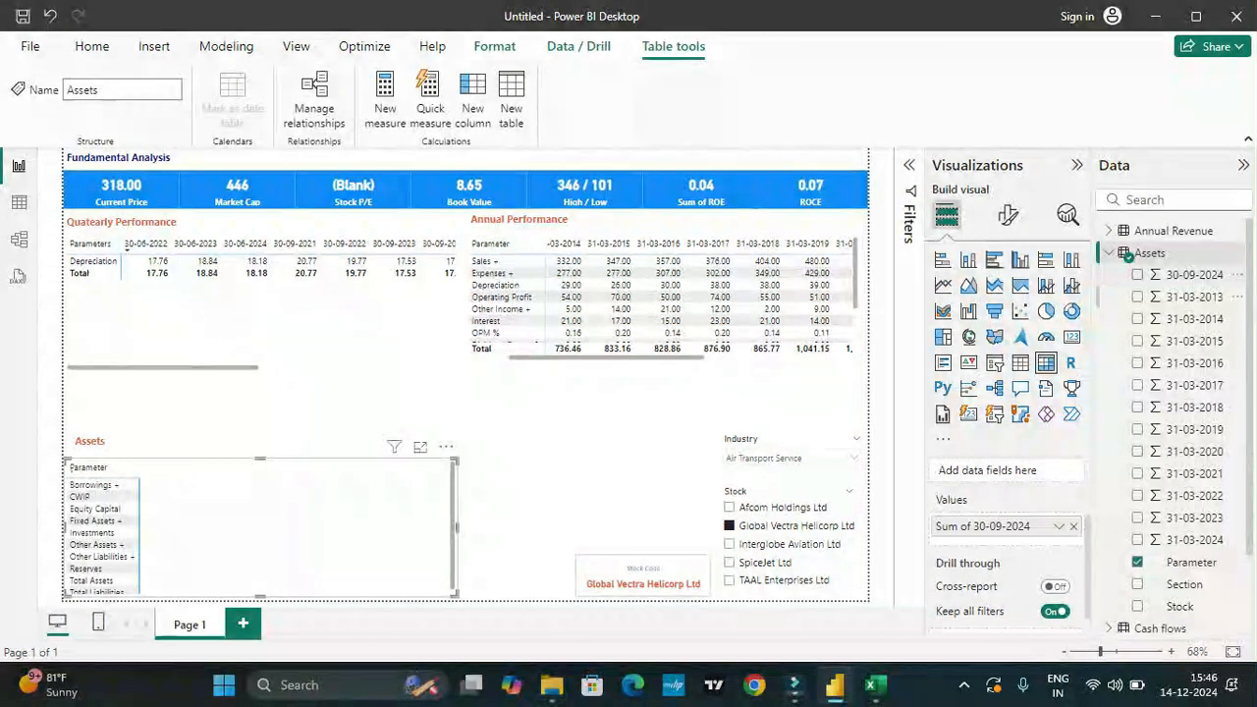
pyautogui.click(1137, 297)
pyautogui.click(1137, 319)
pyautogui.click(1137, 341)
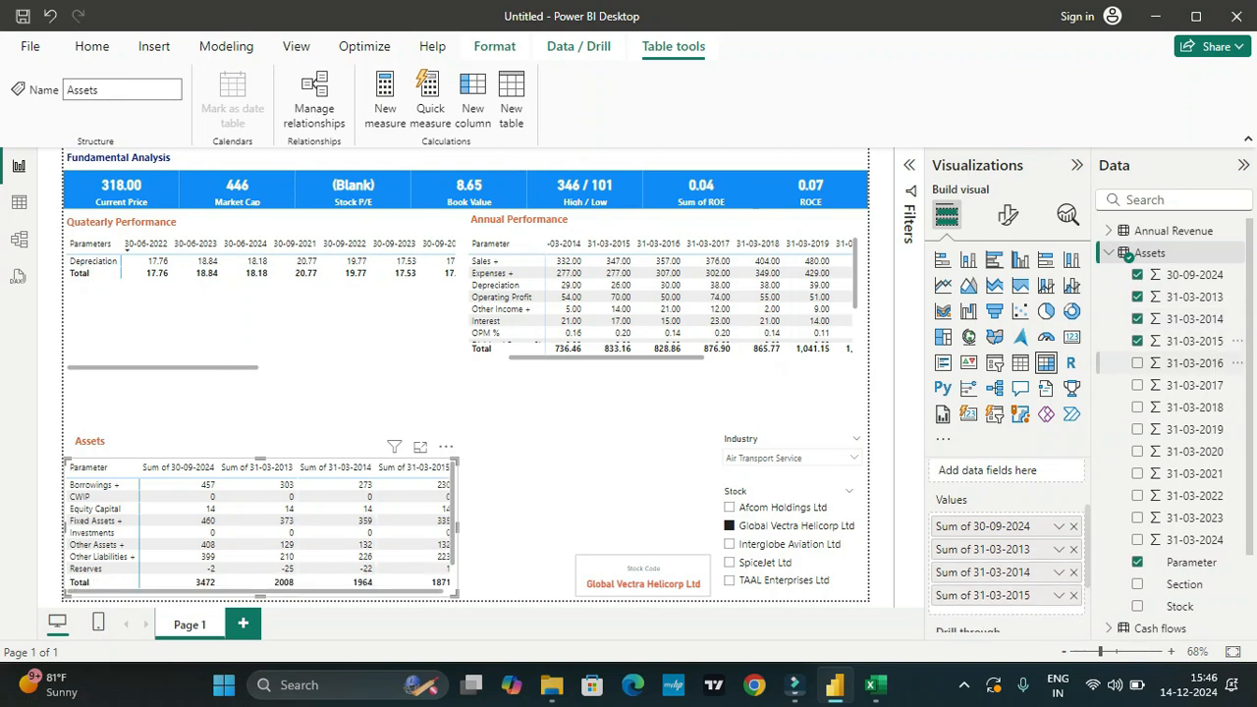
pyautogui.click(1137, 363)
pyautogui.click(1137, 385)
pyautogui.click(1137, 408)
pyautogui.click(1136, 429)
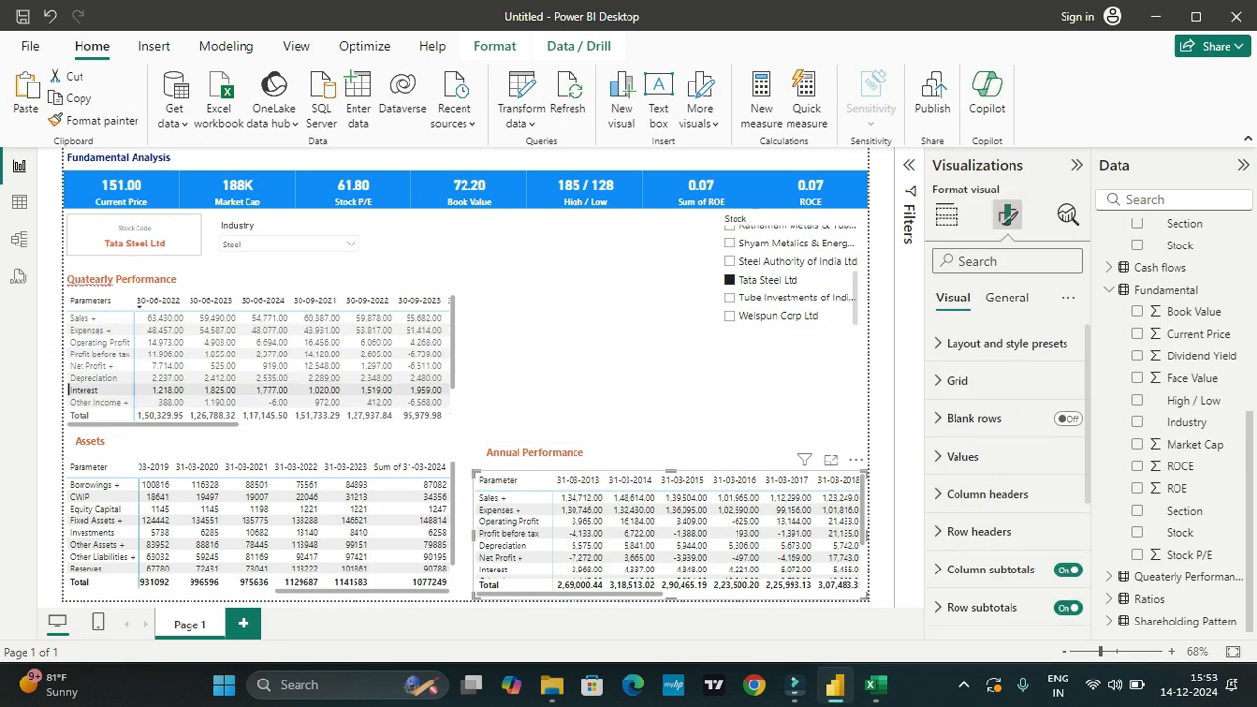
# Step: Resize the Assets matrix slightly wider and lower its top edge to make it shorter
pyautogui.moveTo(474, 536); pyautogui.dragTo(467, 536)
pyautogui.click(452, 533)
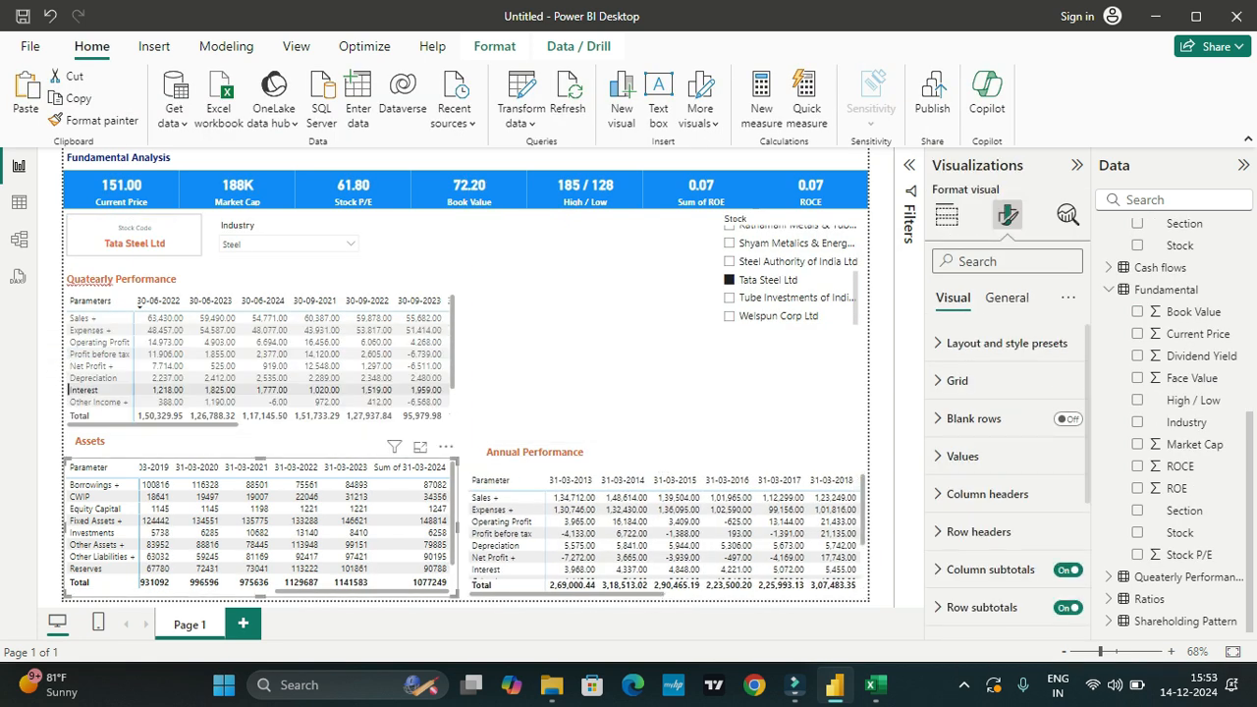
pyautogui.moveTo(456, 528); pyautogui.dragTo(465, 528)
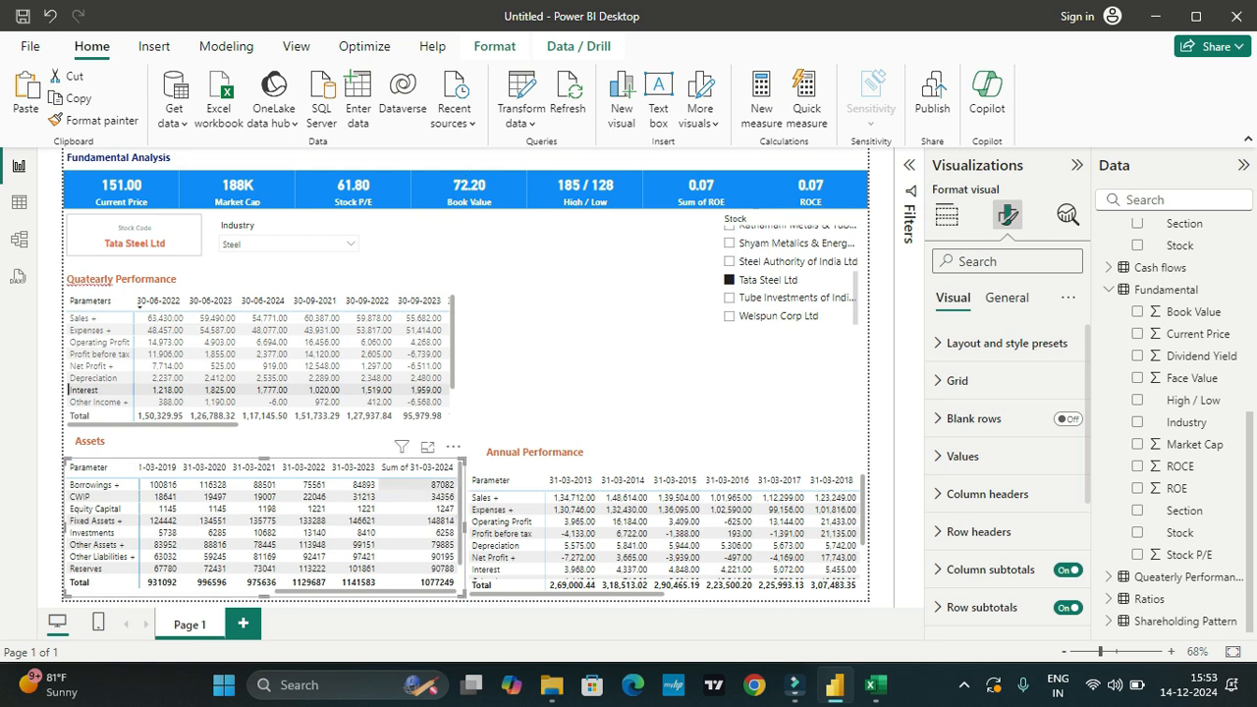
pyautogui.moveTo(263, 456); pyautogui.dragTo(264, 469)
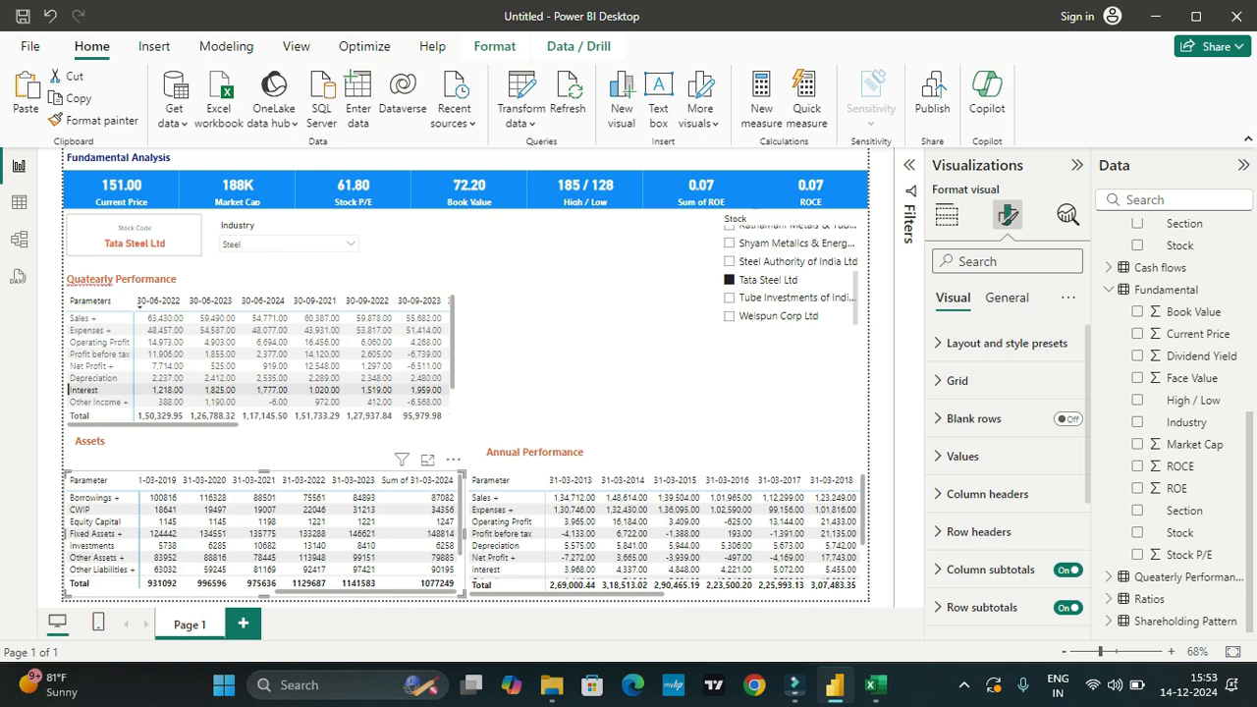
pyautogui.moveTo(263, 473); pyautogui.dragTo(263, 482)
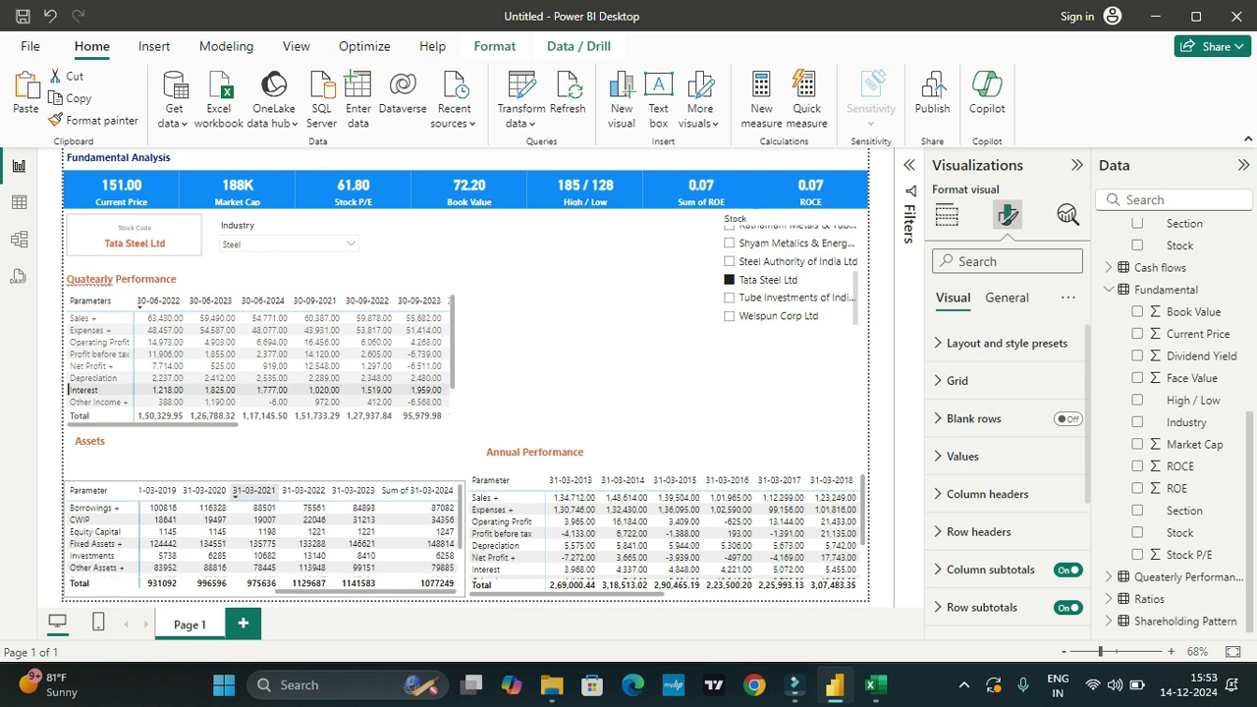
pyautogui.click(589, 401)
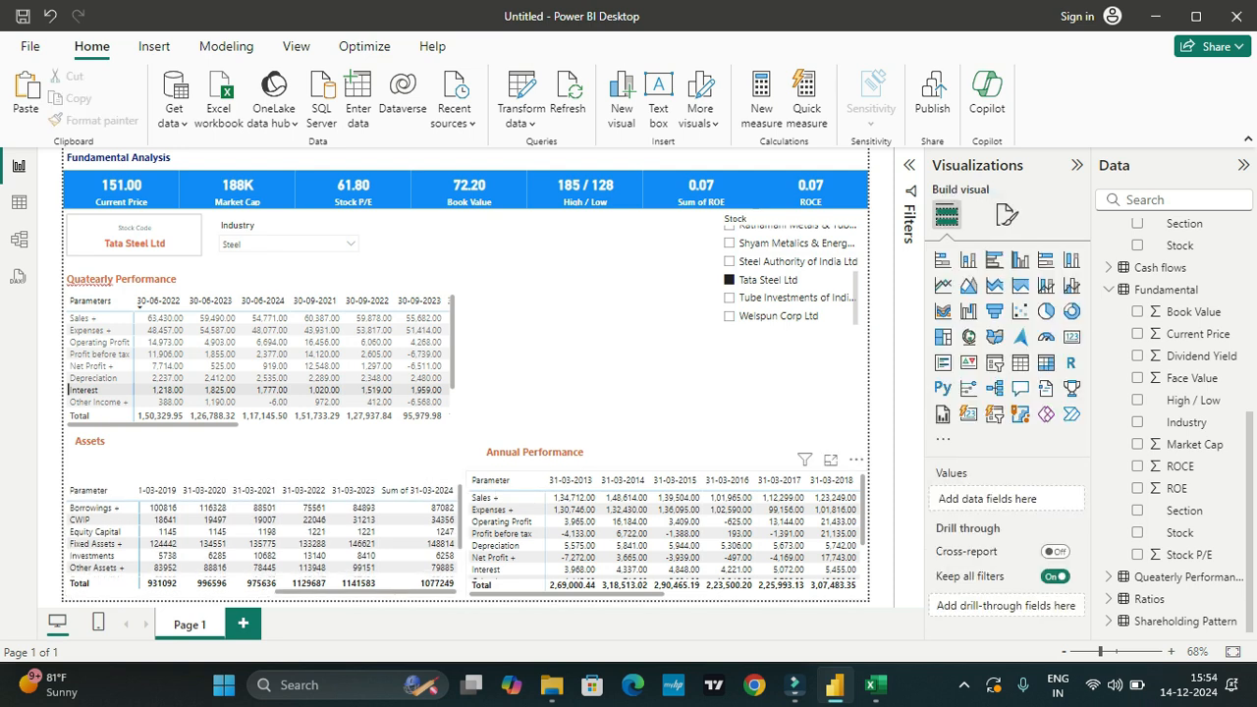
# Step: Lower the Annual Performance matrix's top edge to align with the Assets matrix and move the Assets heading directly above its matrix
pyautogui.click(674, 480)
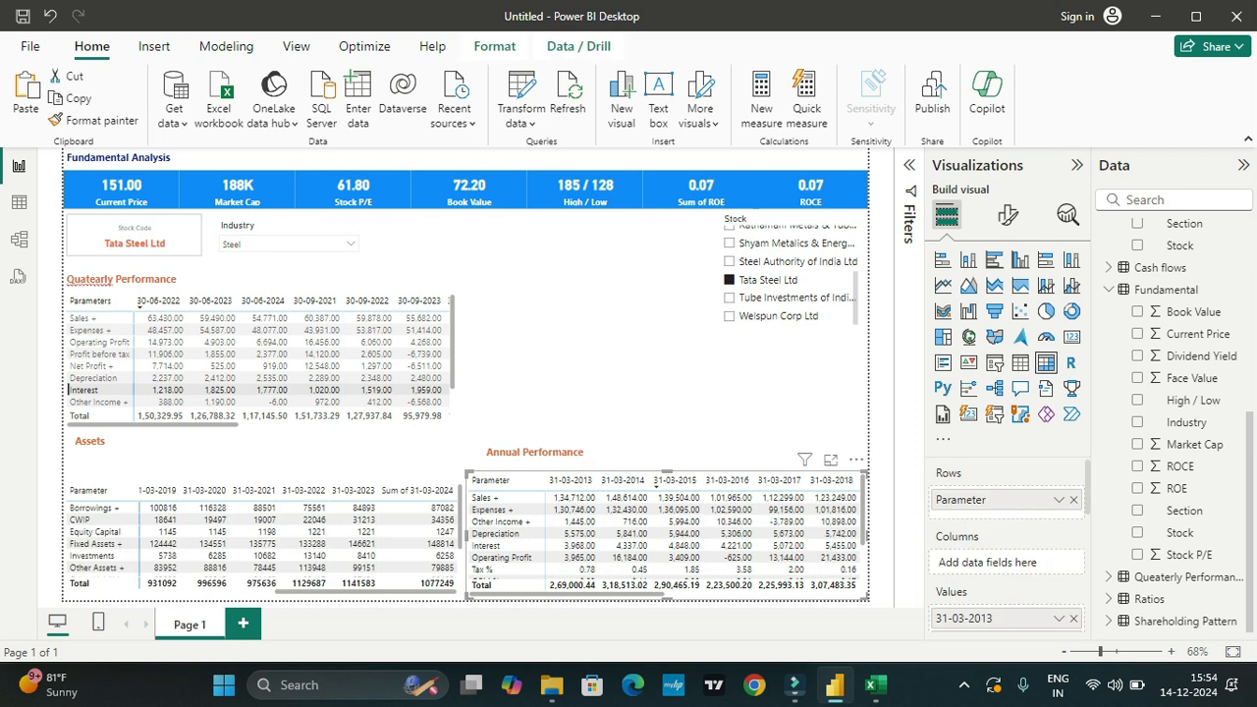
pyautogui.moveTo(667, 472); pyautogui.dragTo(667, 482)
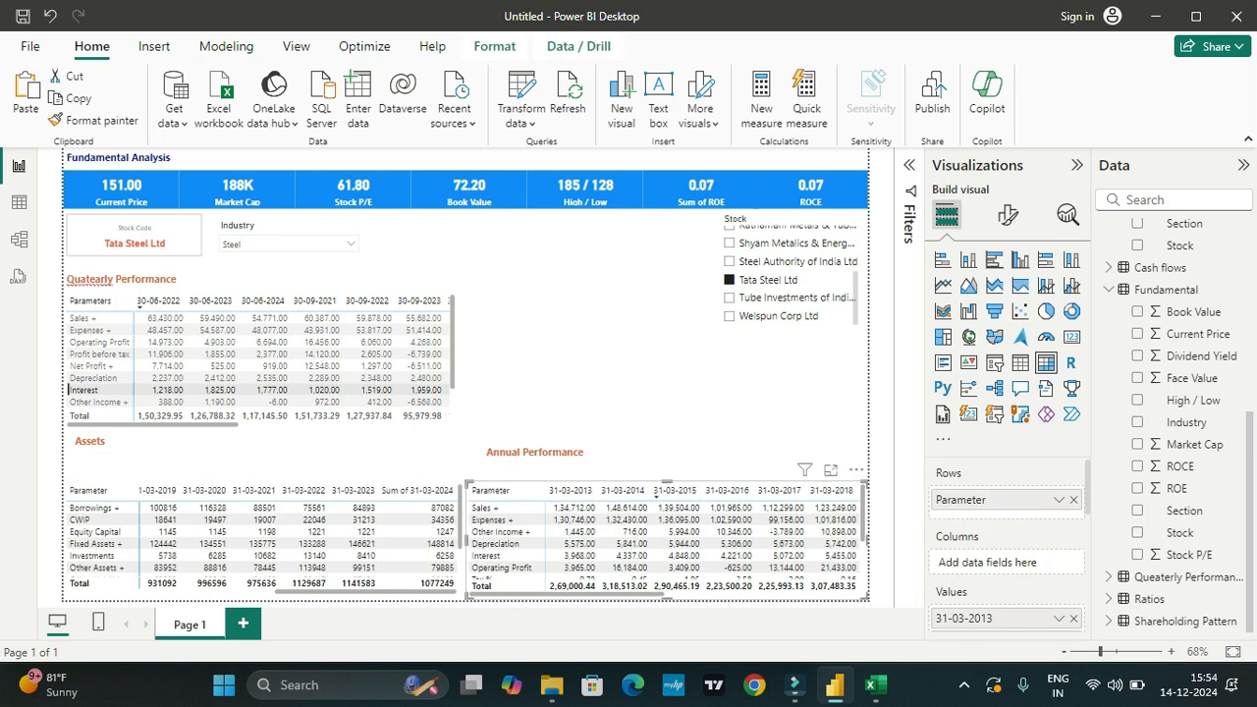
pyautogui.click(138, 432)
pyautogui.moveTo(137, 432); pyautogui.dragTo(129, 464)
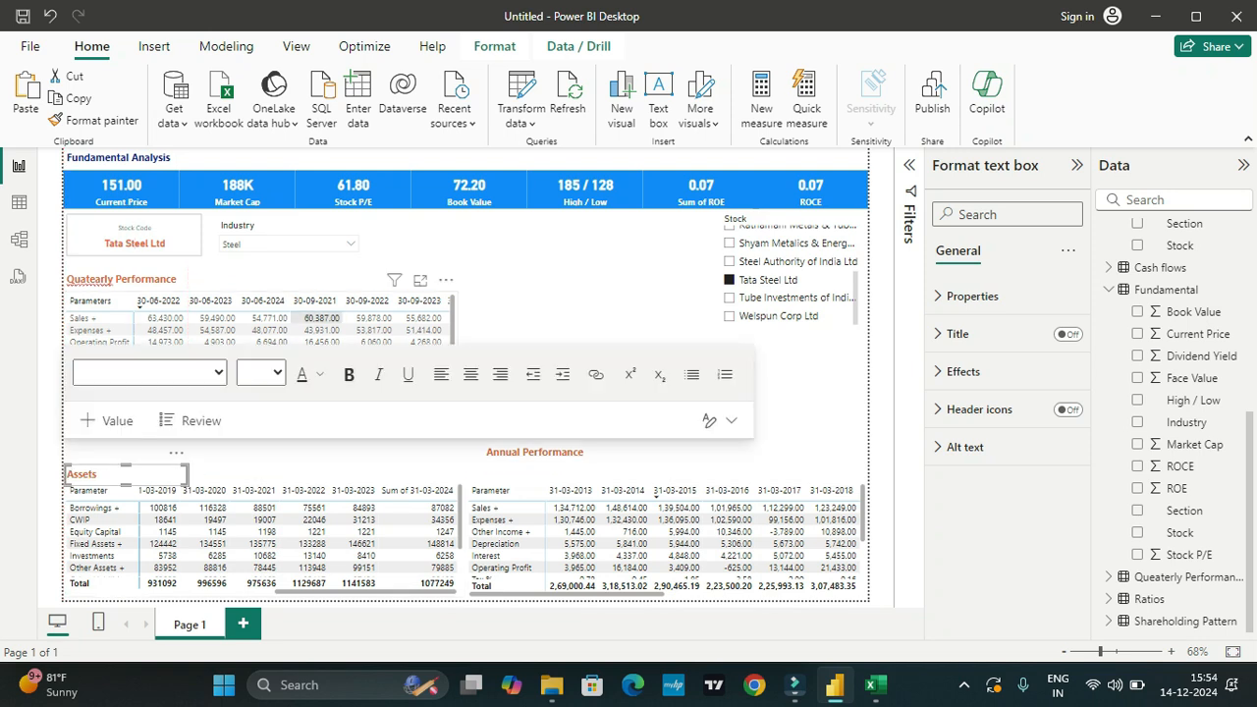
# Step: Move the Quatearly Performance matrix down to just above the Assets heading, and move its own heading down with it
pyautogui.click(320, 271)
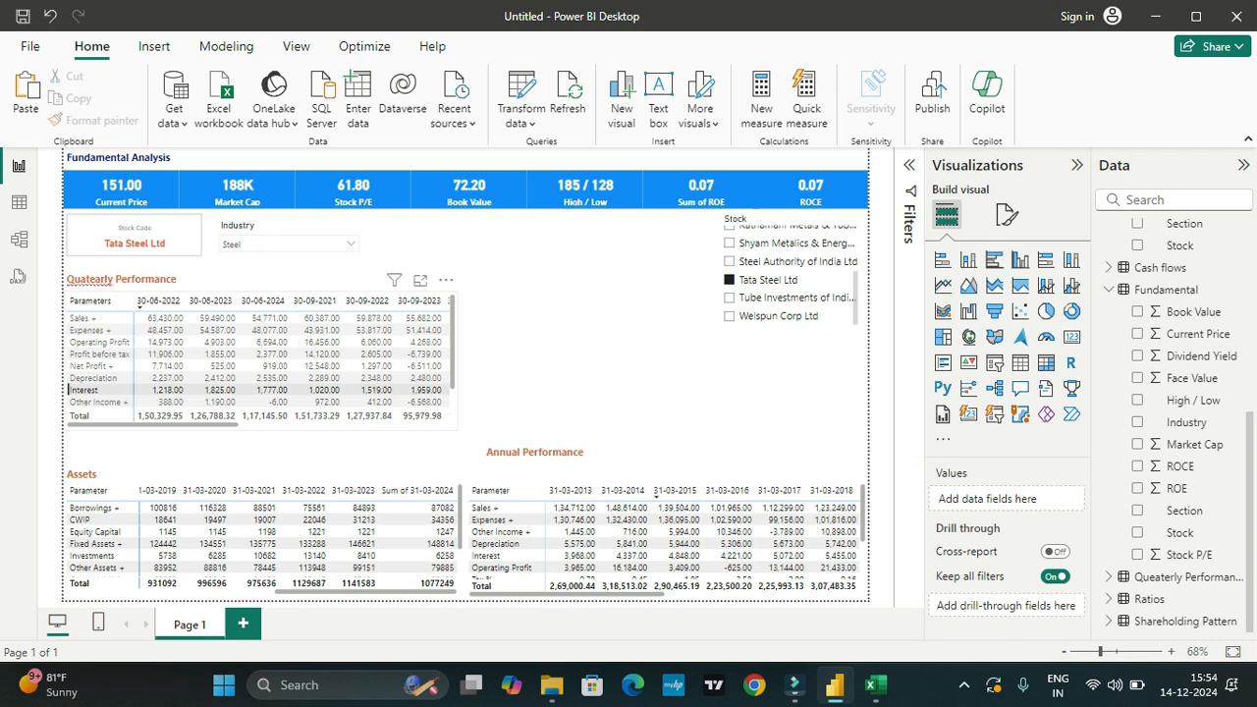
pyautogui.moveTo(265, 297); pyautogui.dragTo(265, 330)
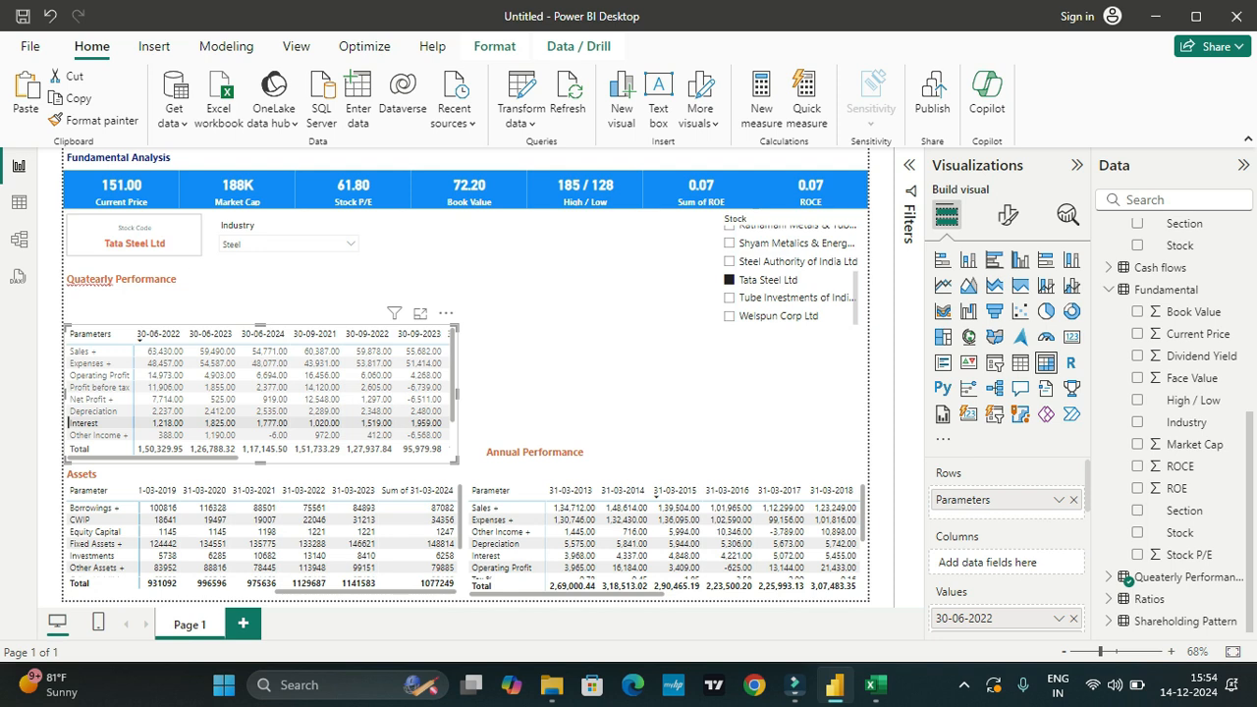
pyautogui.click(123, 279)
pyautogui.moveTo(123, 278); pyautogui.dragTo(123, 313)
# Step: Move the Annual Performance heading directly above its matrix, aligned with the matrix's left edge, and collapse the Assets table's fields
pyautogui.click(589, 448)
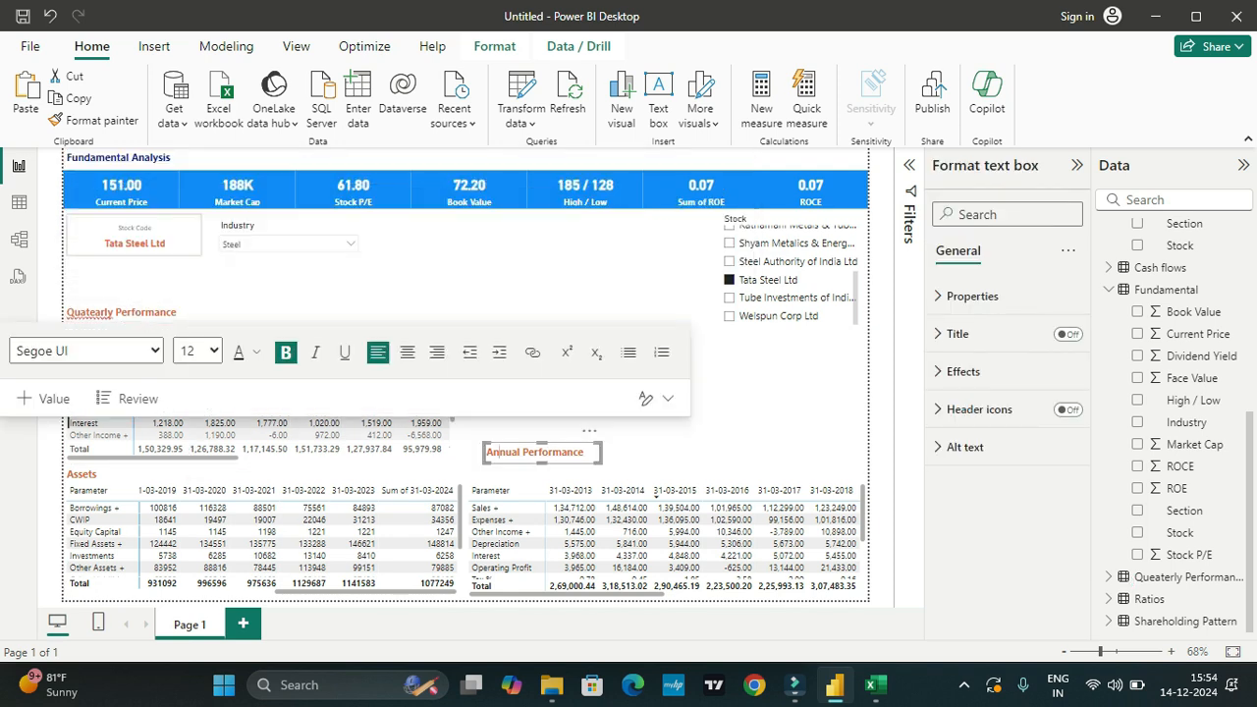
pyautogui.moveTo(589, 447); pyautogui.dragTo(575, 458)
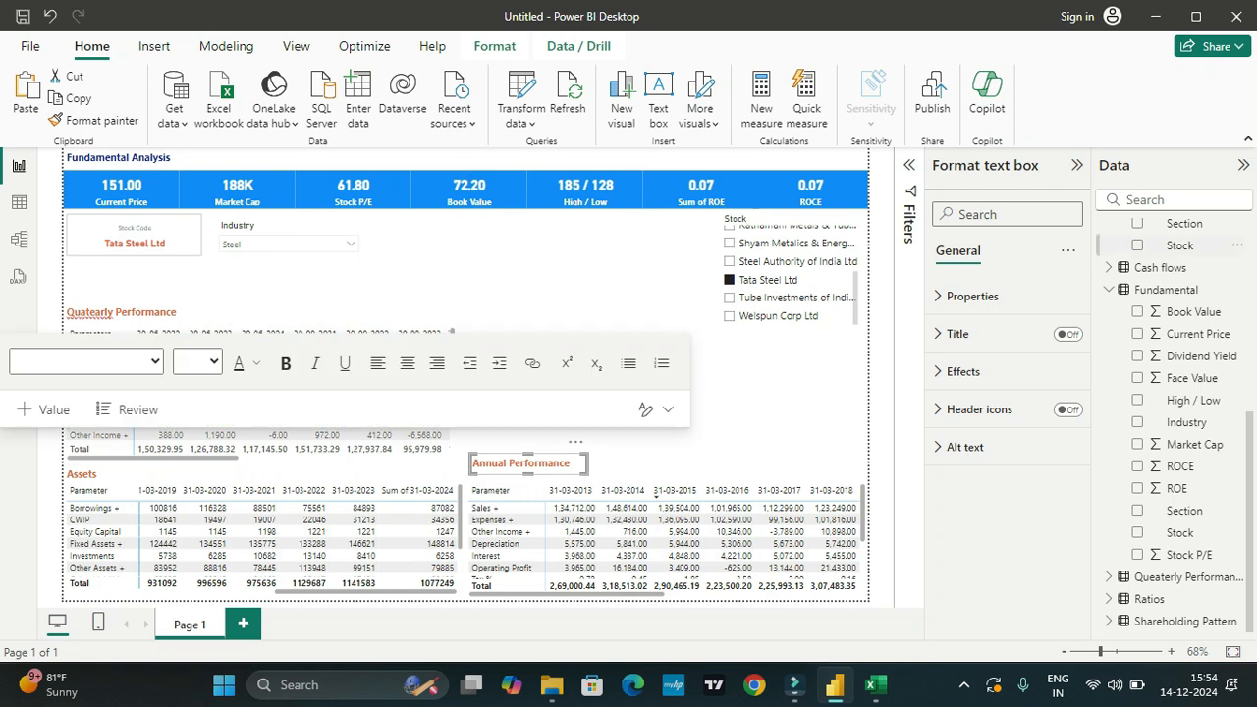
pyautogui.scroll(8, 1178, 289)
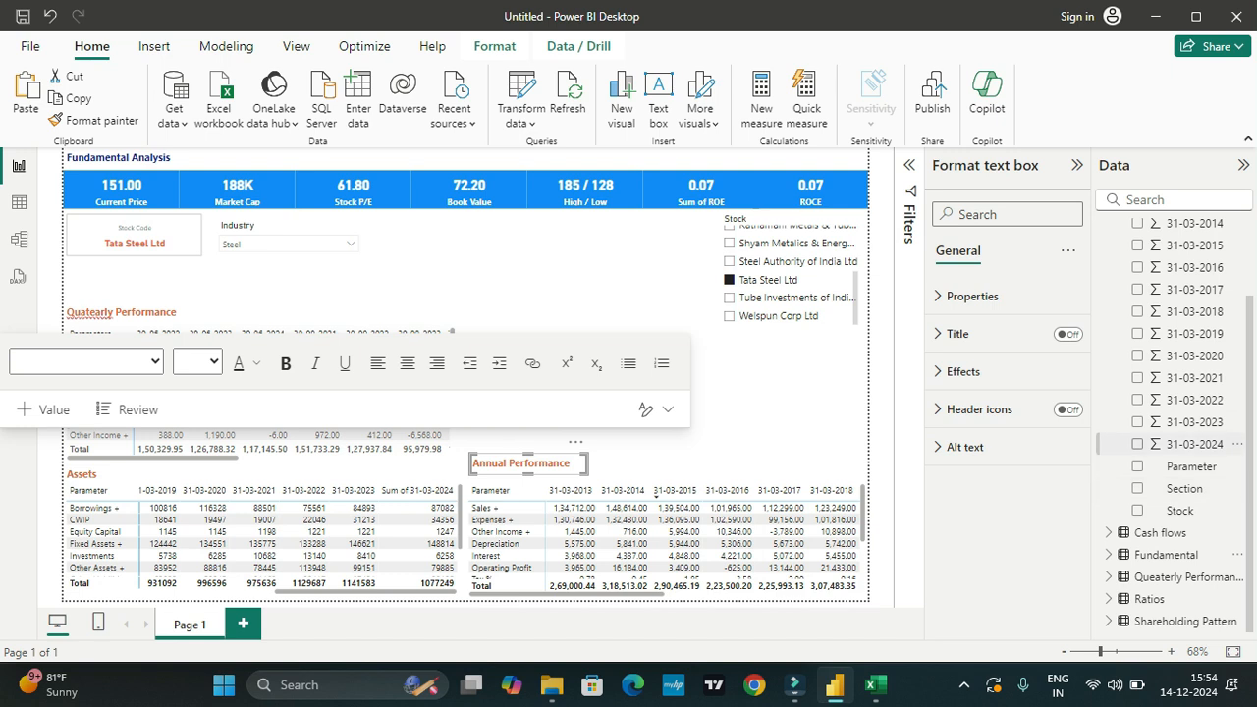
pyautogui.click(1110, 252)
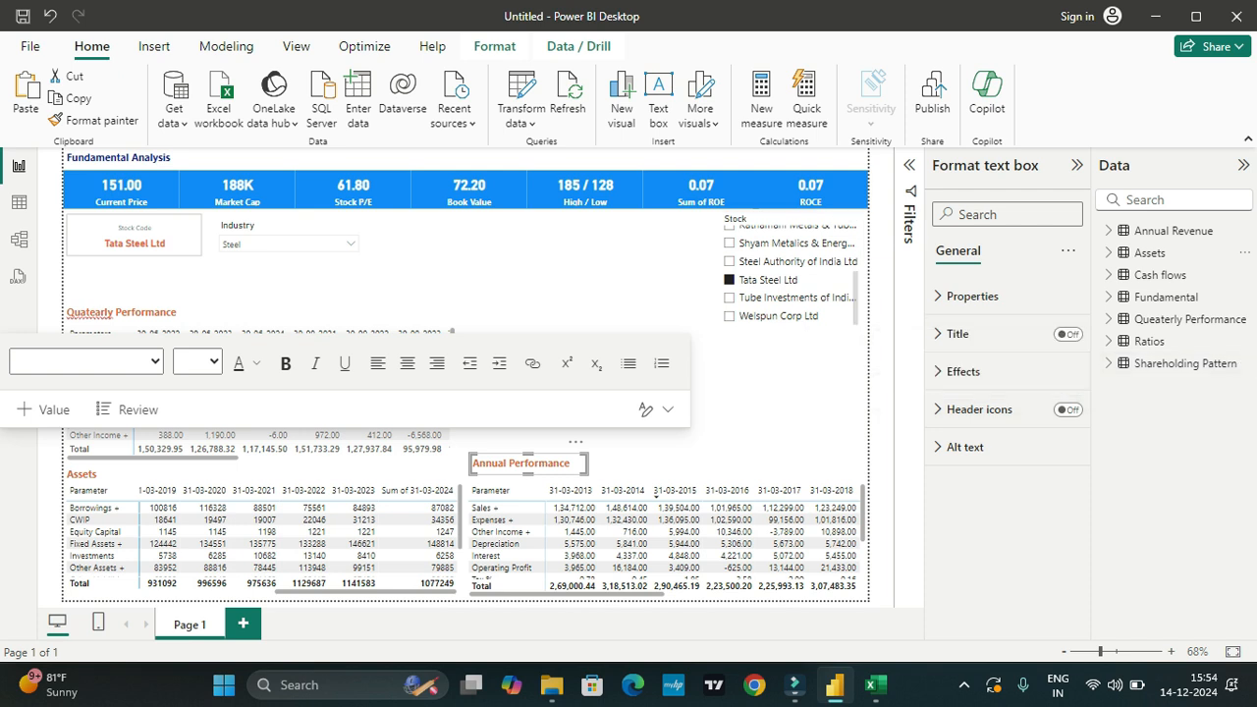
# Step: Insert a 100% stacked column chart above the Annual Performance matrix with the Shareholding Pattern table's Parameter field on its X-axis
pyautogui.click(628, 312)
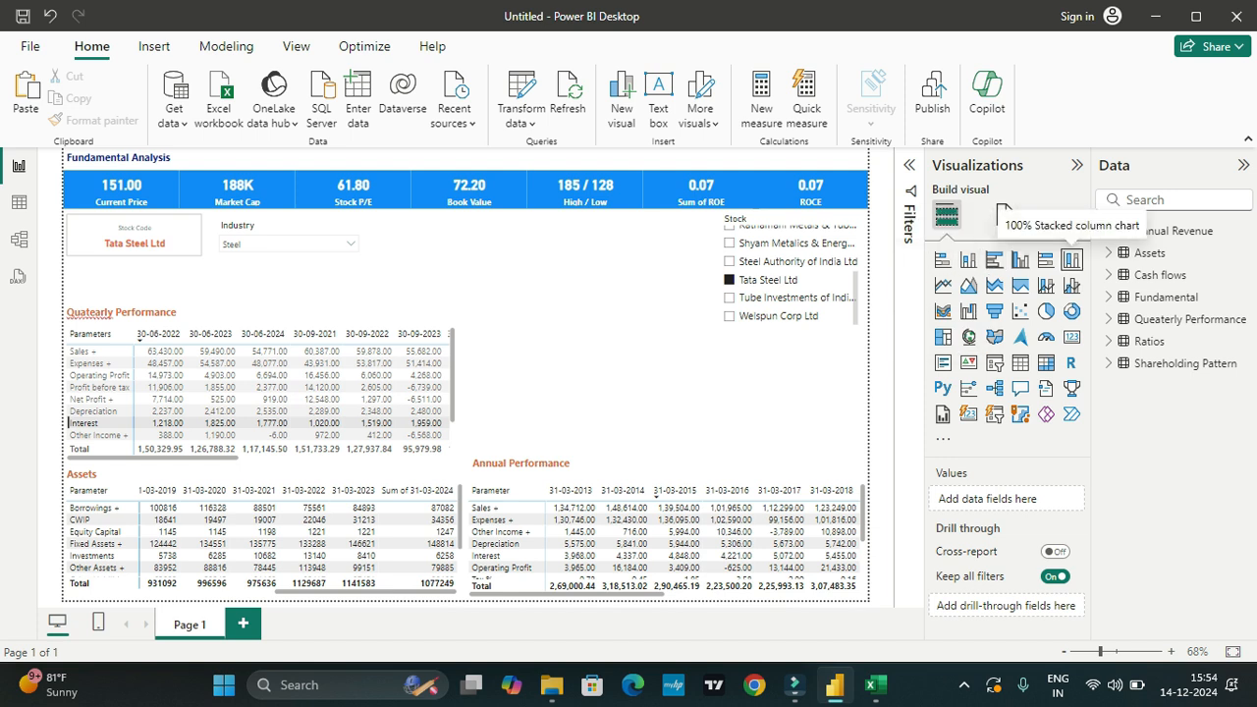
pyautogui.click(1072, 259)
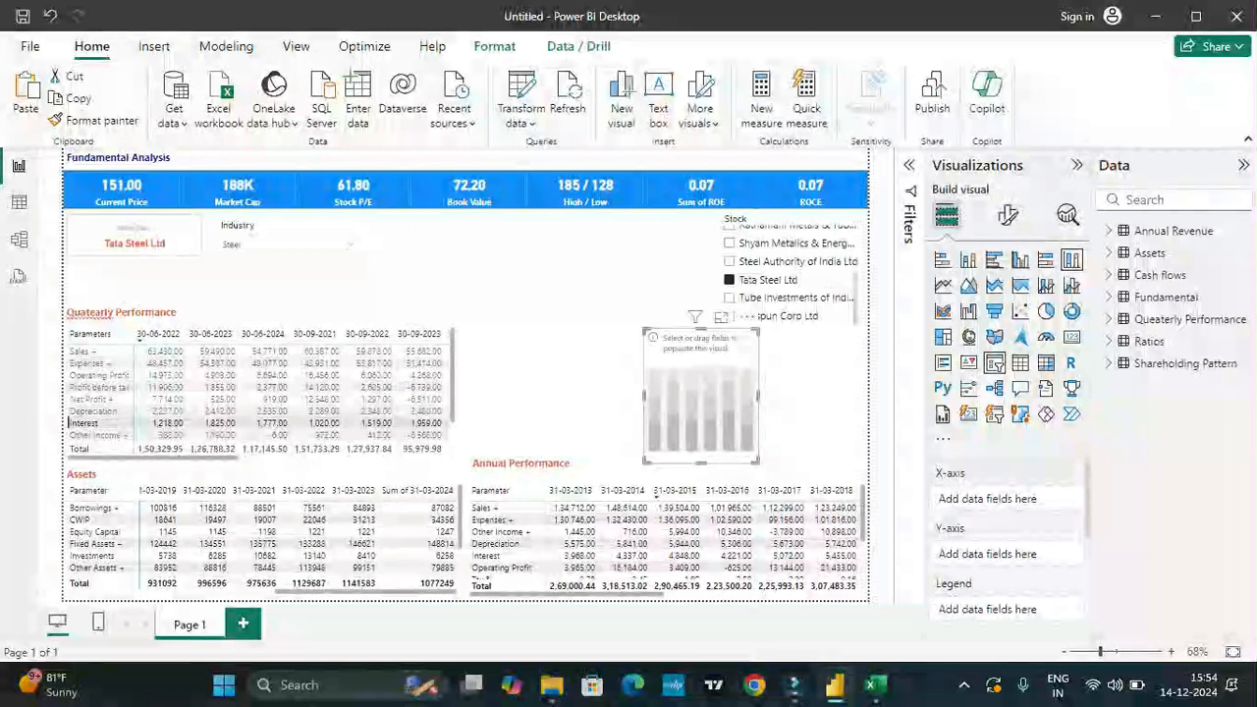
pyautogui.click(1183, 363)
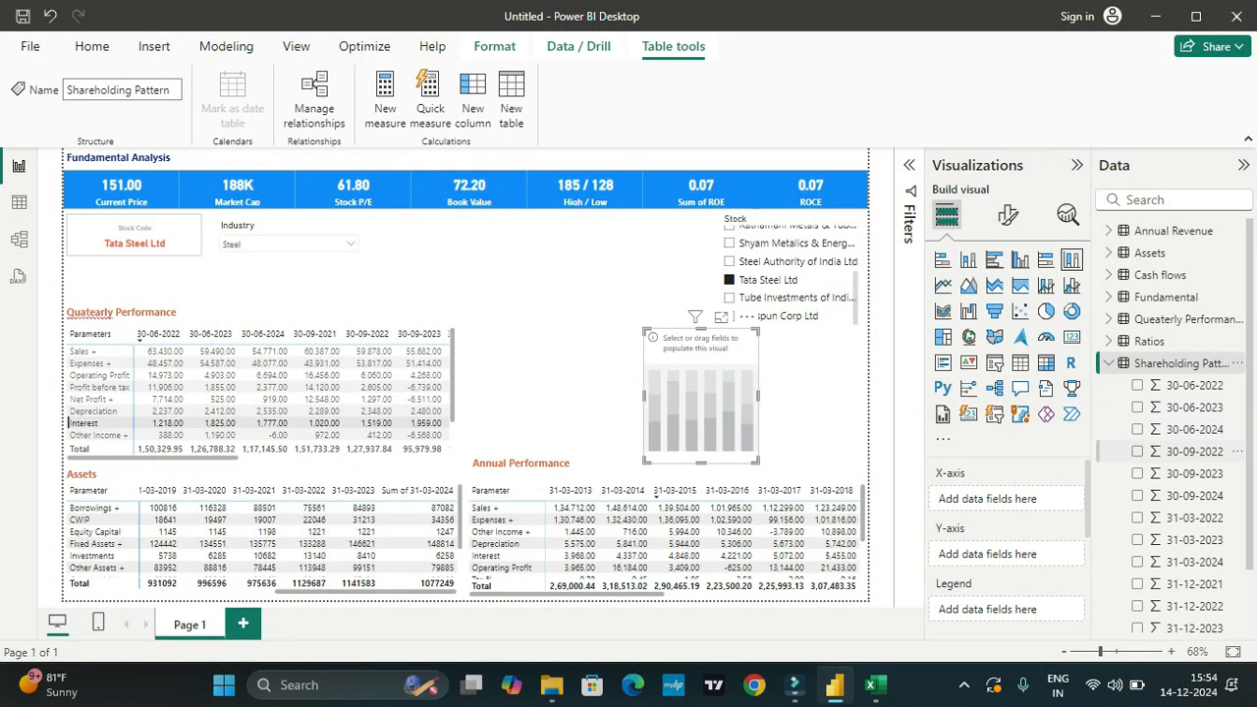
pyautogui.scroll(-2, 1178, 406)
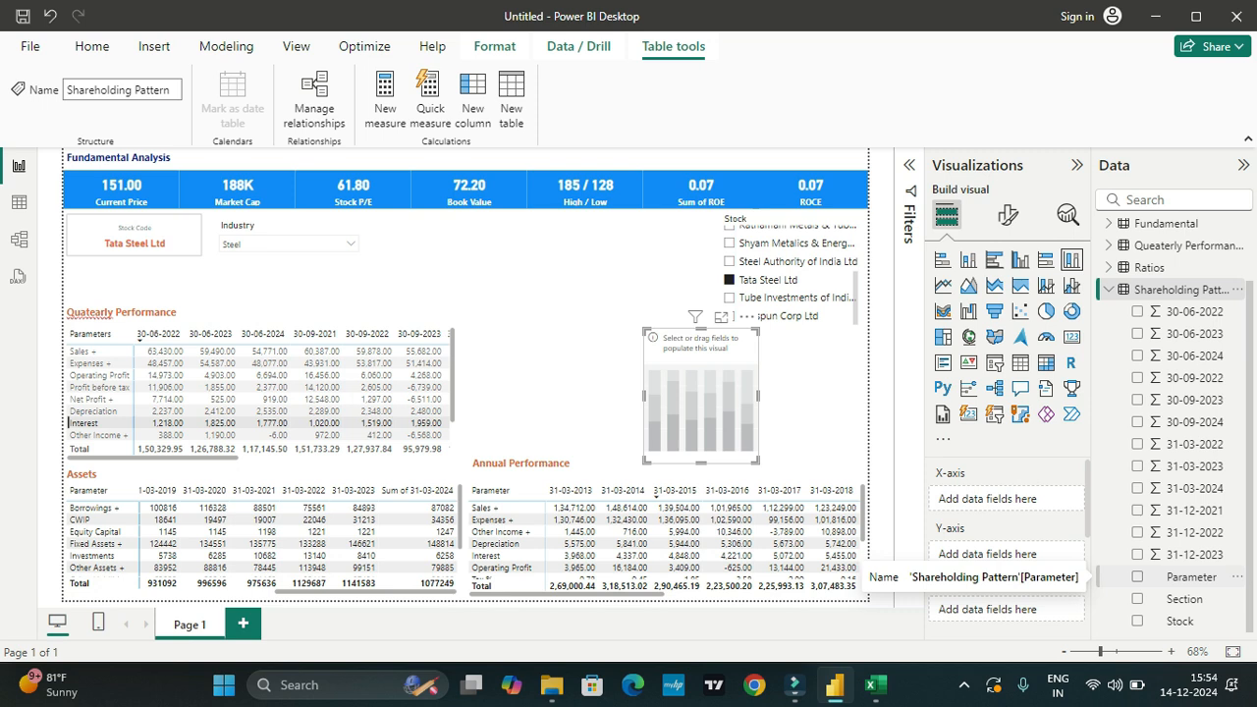
pyautogui.moveTo(1191, 577); pyautogui.dragTo(991, 499)
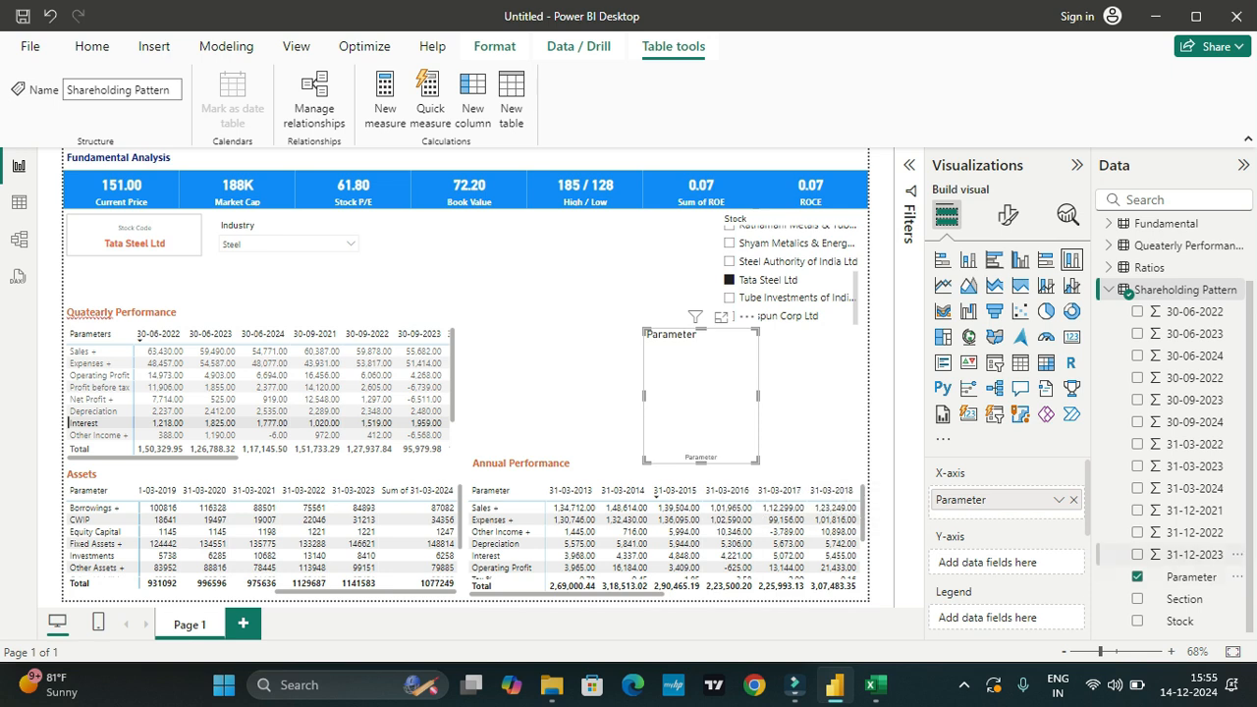
# Step: Add all twelve Shareholding Pattern date fields to the chart's Y-axis, starting with 31-12-2023 and ending with 30-06-2022
pyautogui.click(1137, 555)
pyautogui.click(1137, 532)
pyautogui.click(1137, 510)
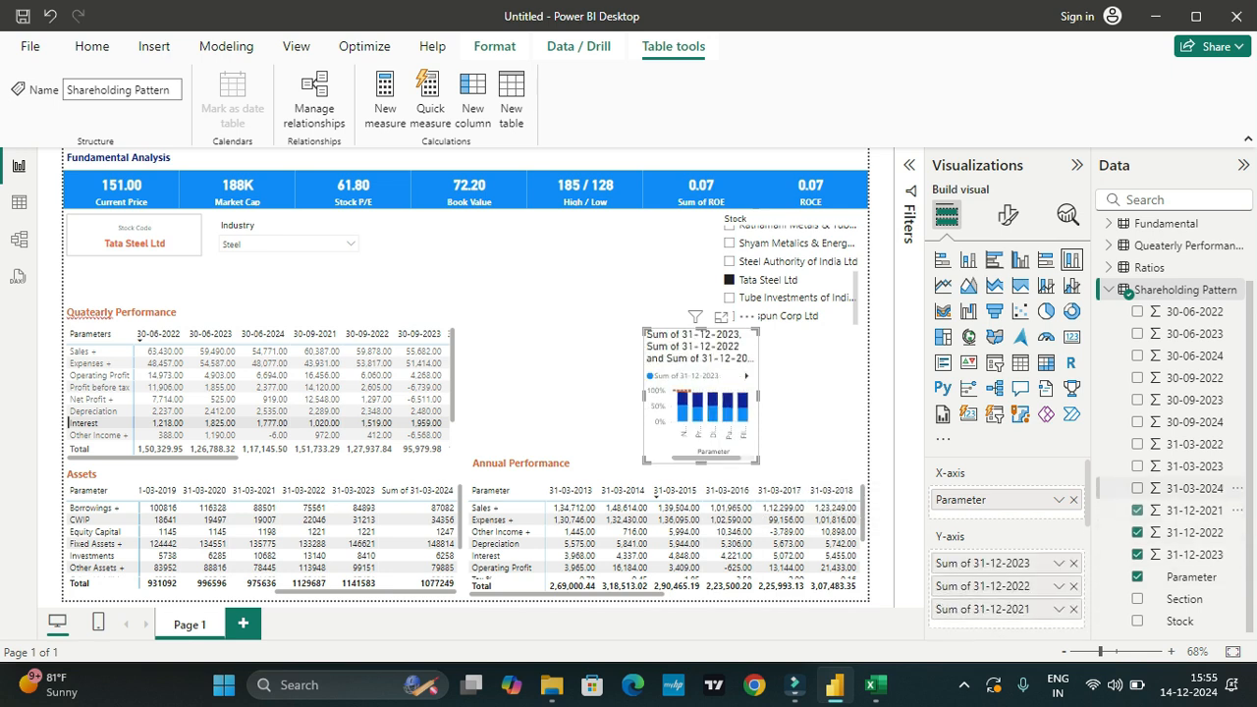
pyautogui.click(1137, 488)
pyautogui.click(1137, 465)
pyautogui.click(1137, 444)
pyautogui.click(1137, 421)
pyautogui.click(1137, 400)
pyautogui.click(1137, 377)
pyautogui.click(1137, 355)
pyautogui.click(1137, 333)
pyautogui.scroll(3, 1136, 393)
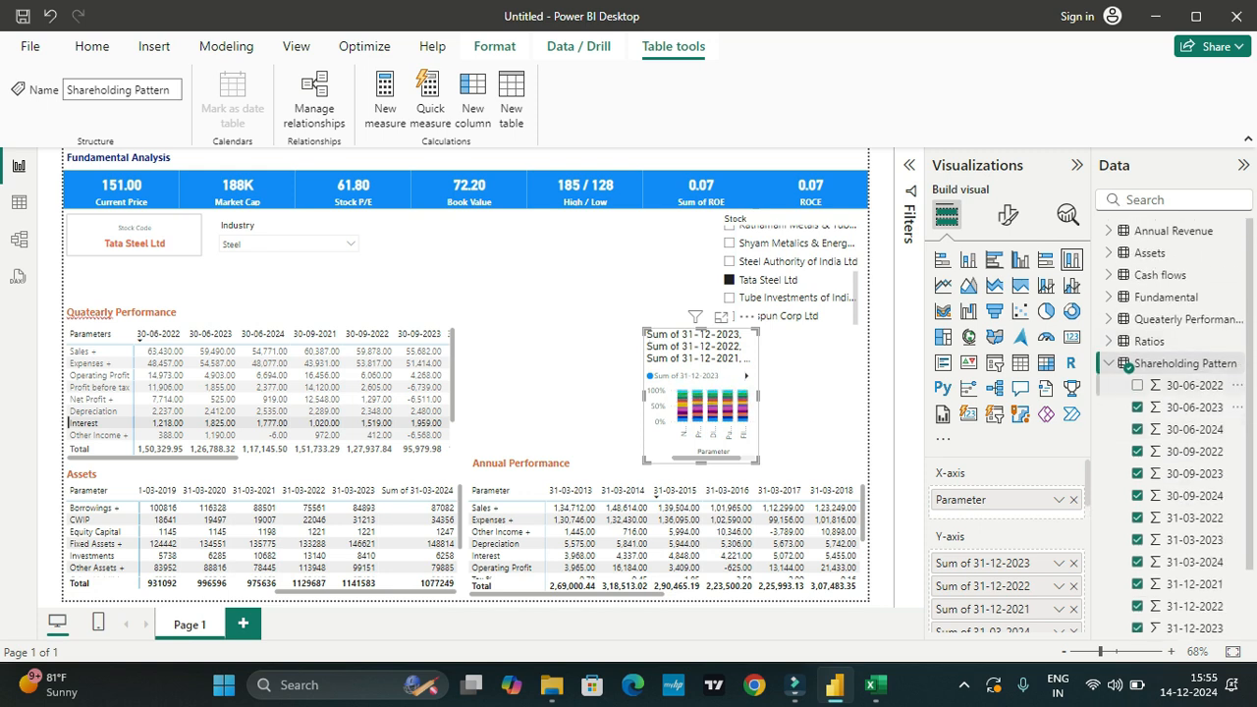
pyautogui.click(1137, 385)
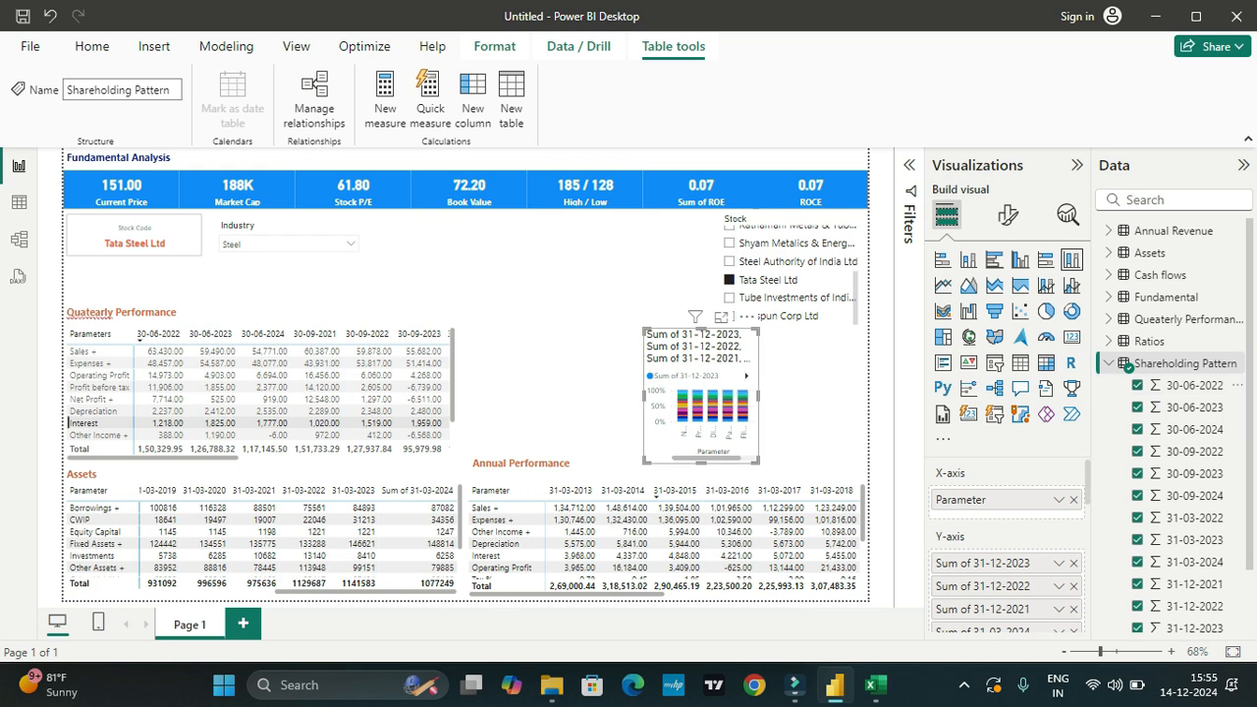
# Step: Widen the shareholding chart to span from beside the Quatearly Performance matrix to the page's right border, and raise its upper edge
pyautogui.moveTo(644, 396); pyautogui.dragTo(531, 395)
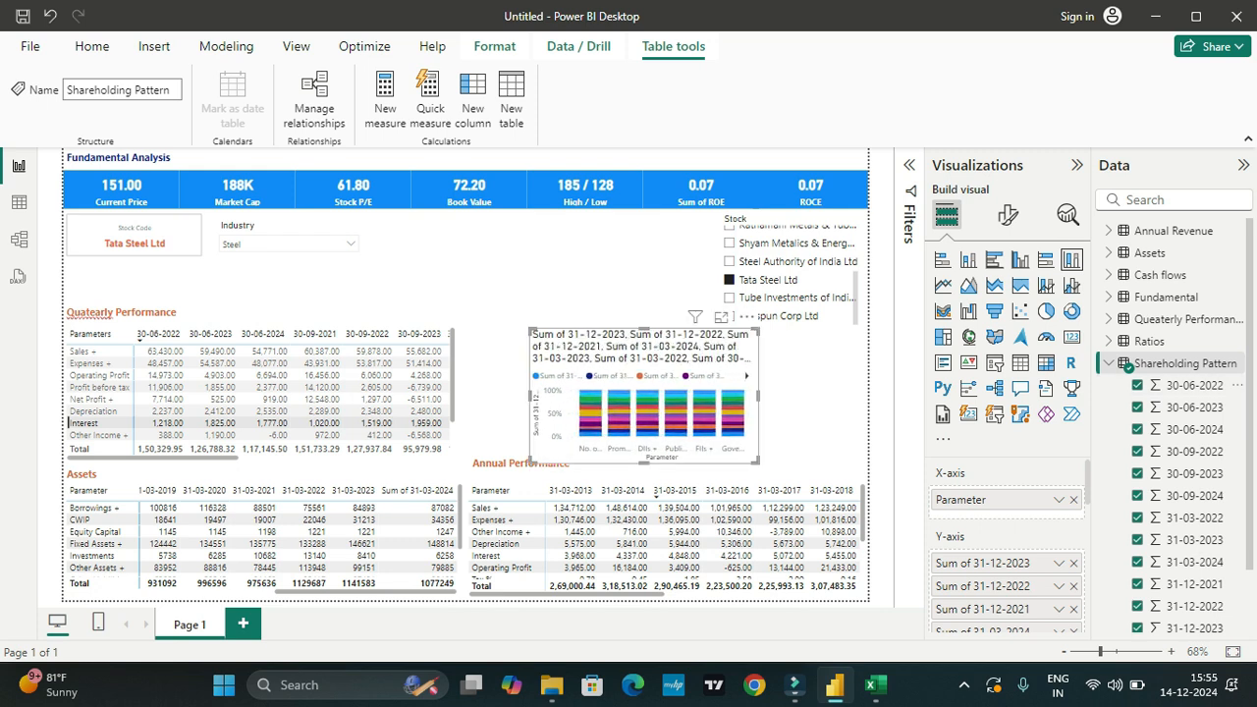
pyautogui.moveTo(758, 396); pyautogui.dragTo(868, 396)
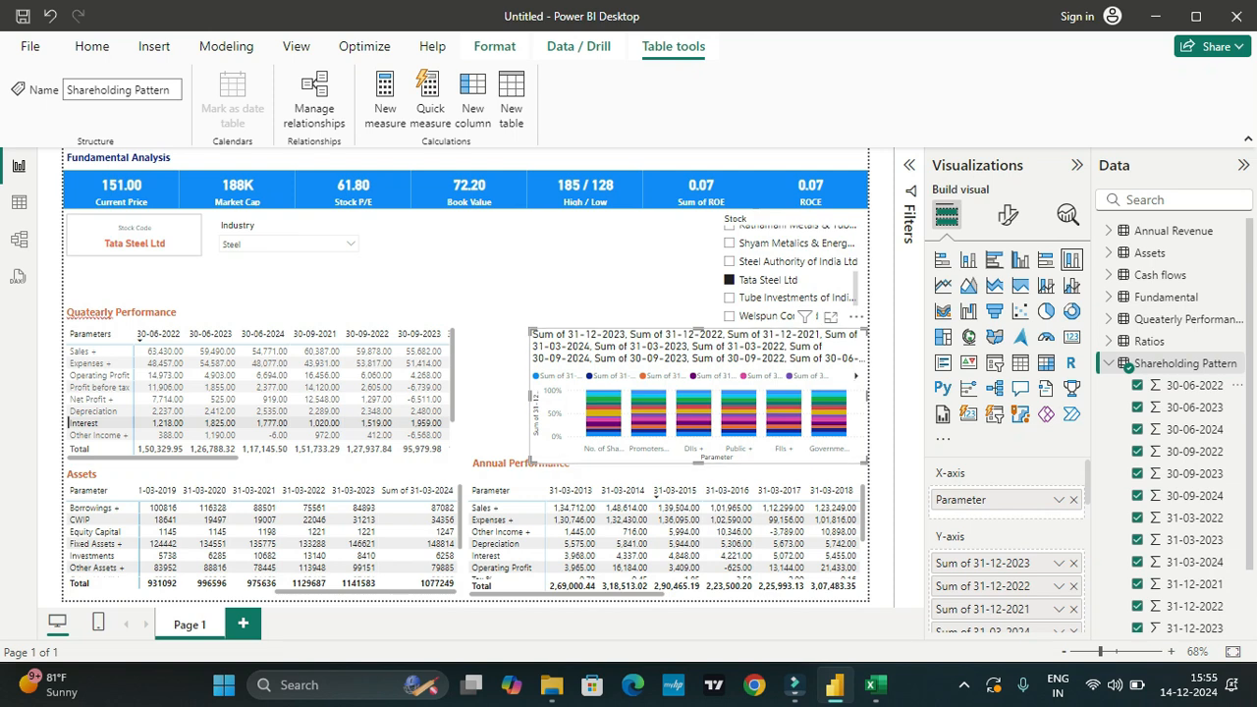
pyautogui.moveTo(530, 396); pyautogui.dragTo(459, 396)
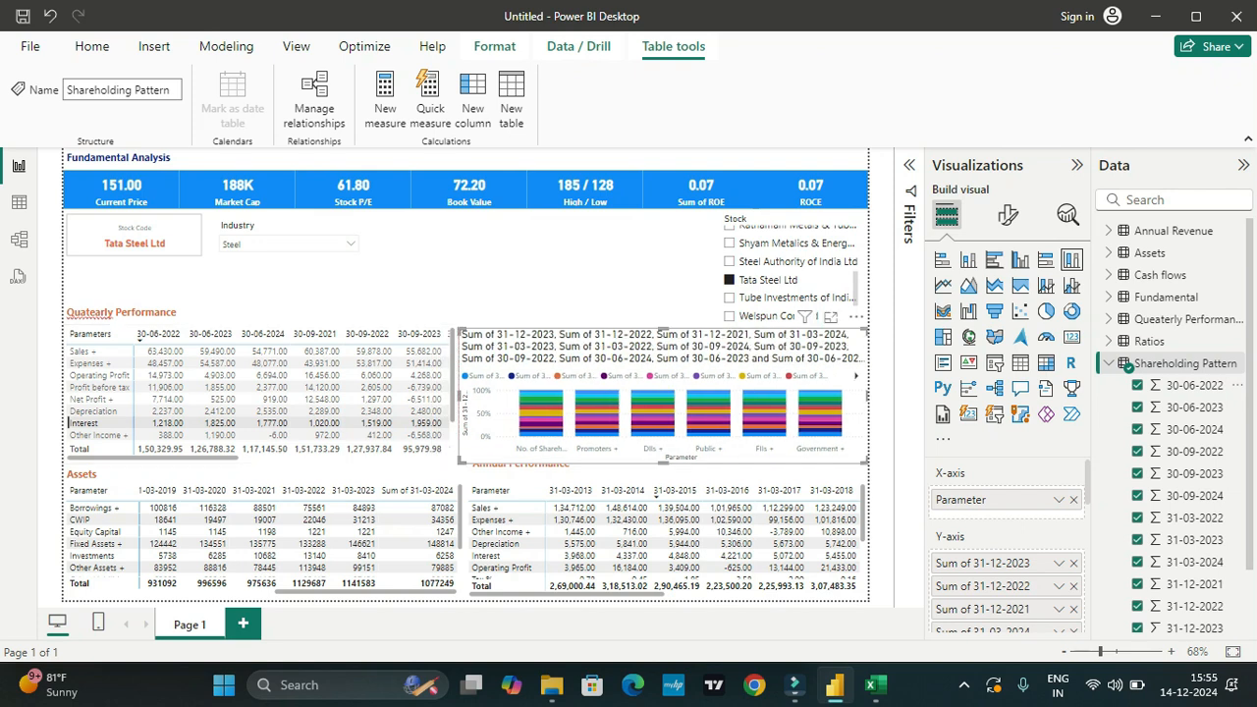
pyautogui.click(550, 285)
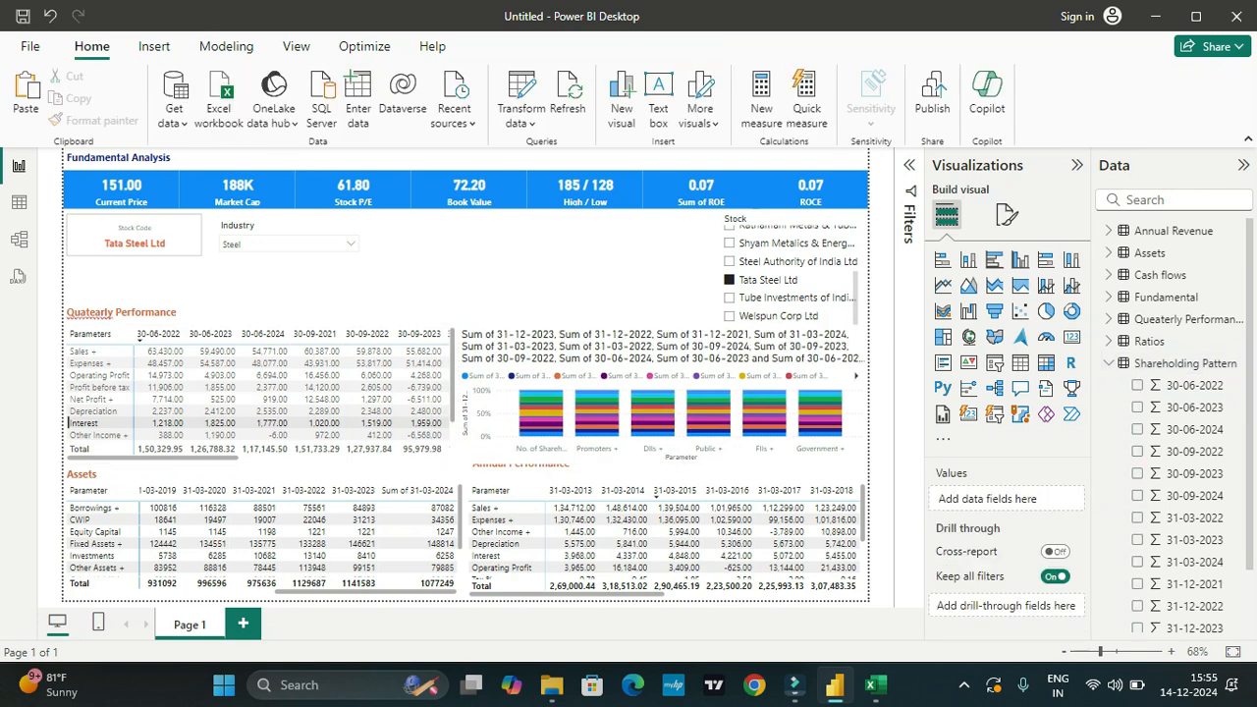
pyautogui.click(650, 376)
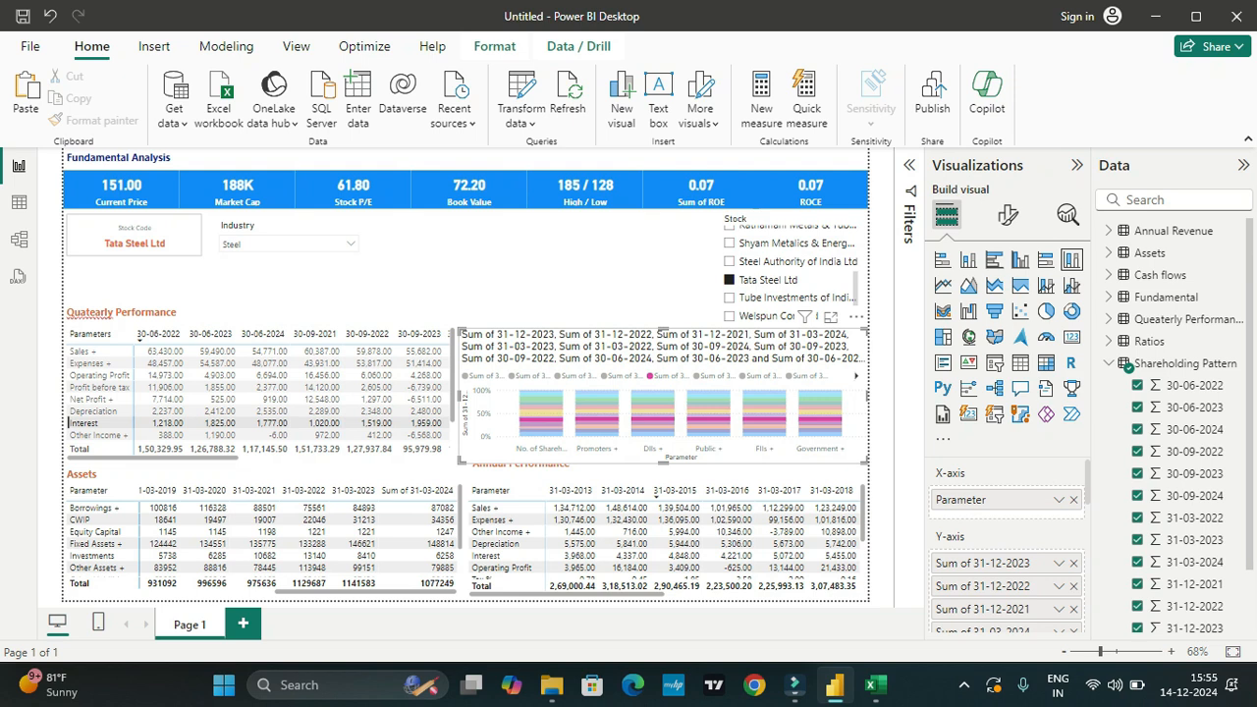
pyautogui.moveTo(663, 331); pyautogui.dragTo(664, 286)
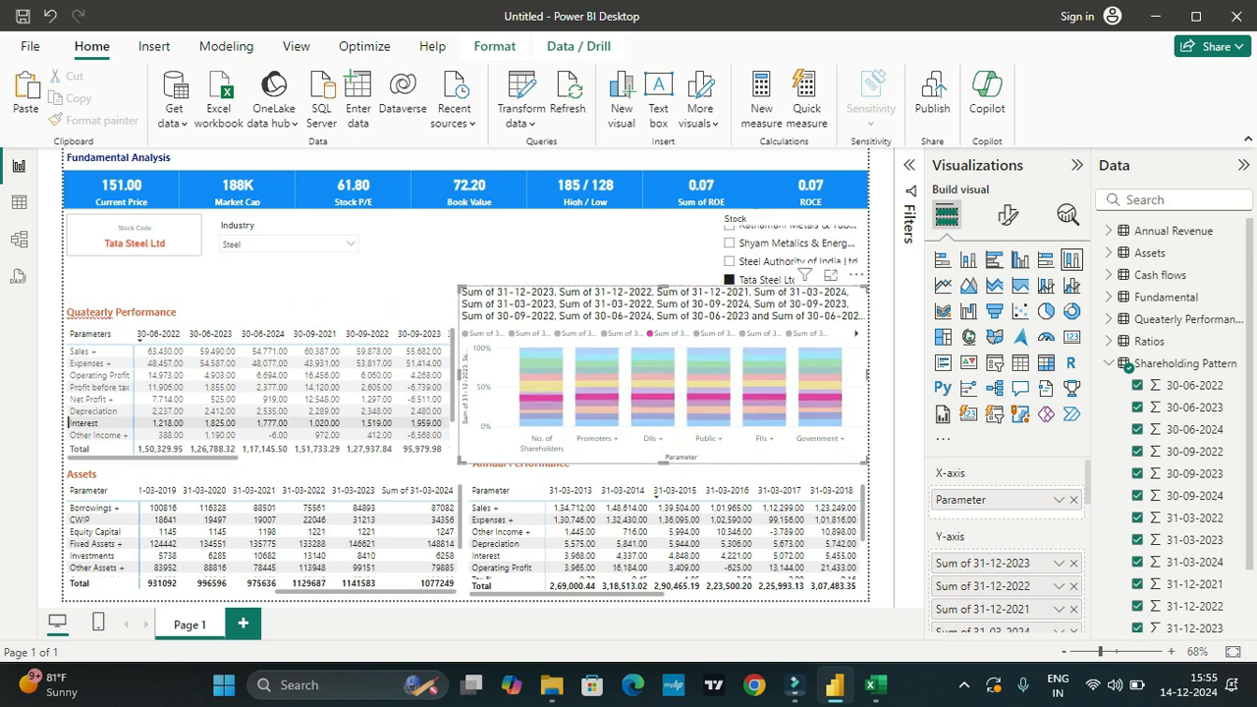
pyautogui.moveTo(458, 376); pyautogui.dragTo(481, 376)
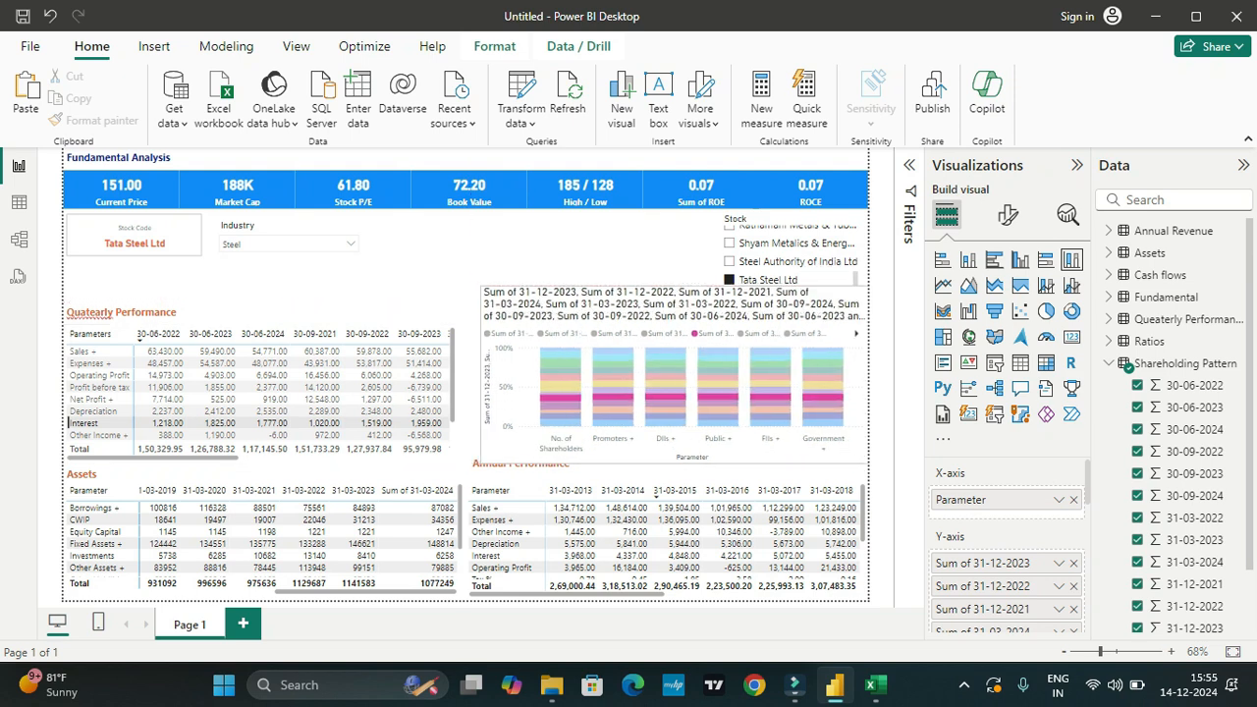
# Step: Try the treemap, clustered bar and clustered column types, and convert the shareholding chart to a 100% stacked bar chart
pyautogui.click(942, 337)
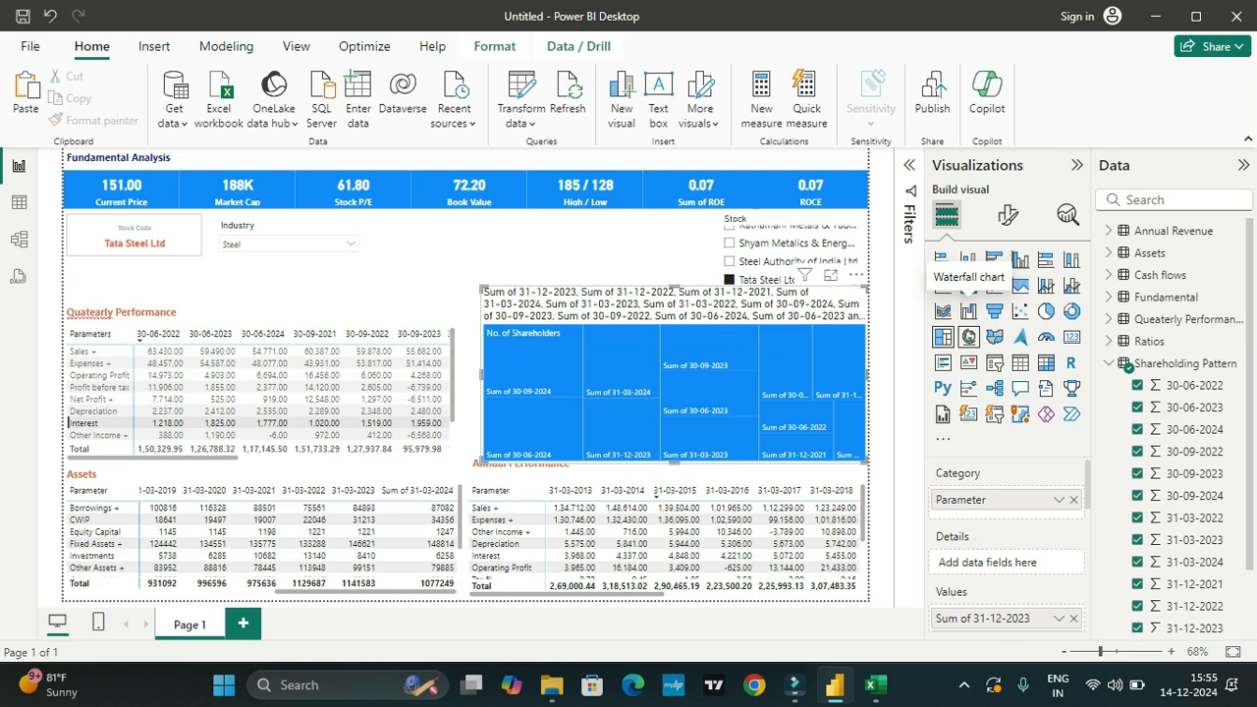
pyautogui.moveTo(693, 364)
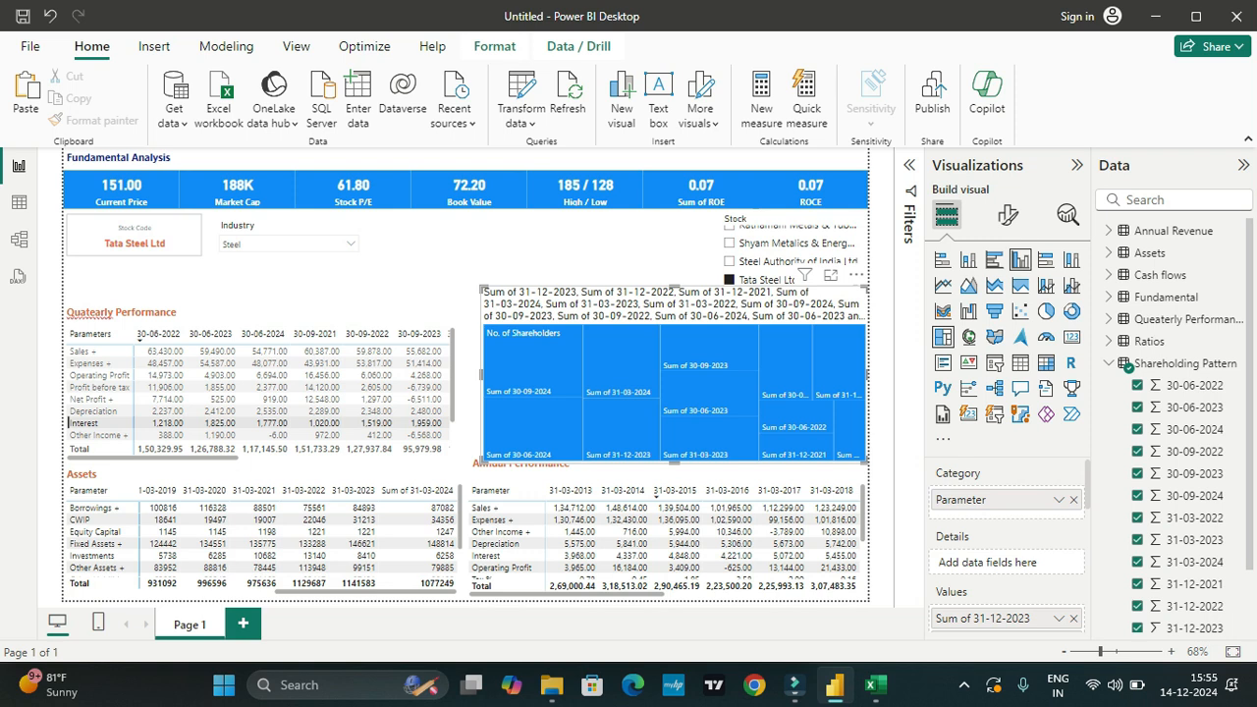
pyautogui.click(994, 259)
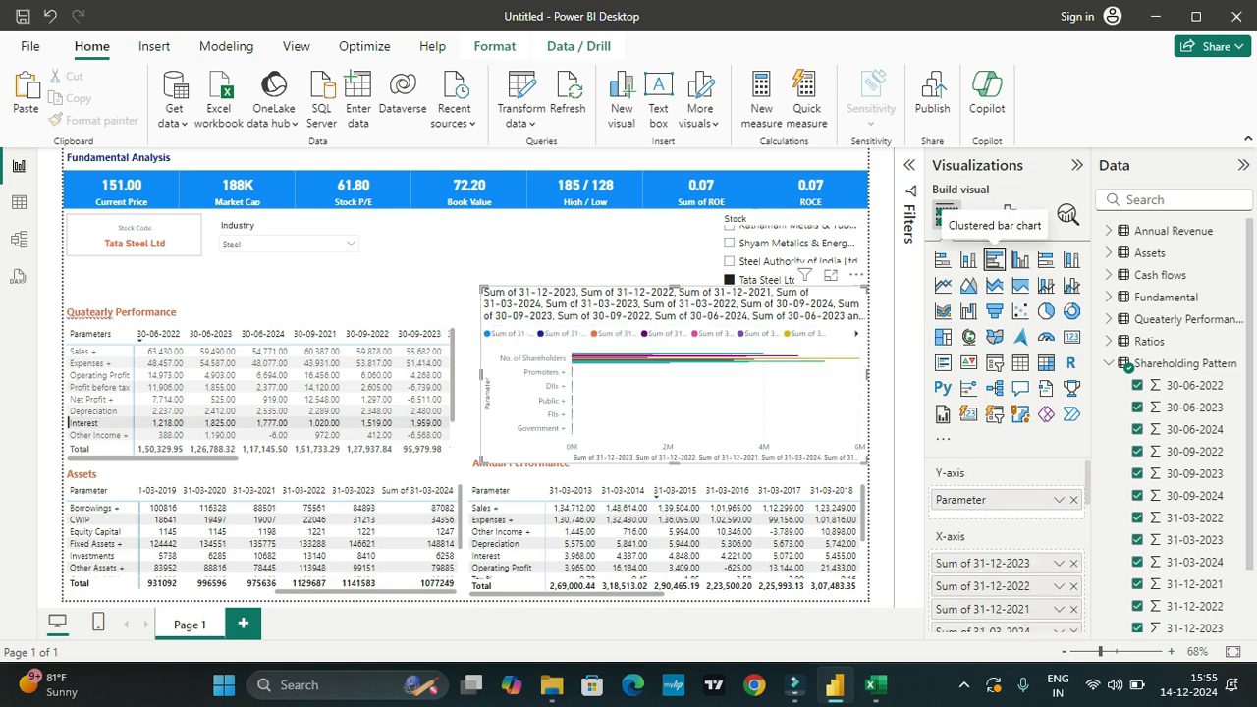
pyautogui.click(1019, 259)
pyautogui.click(1044, 259)
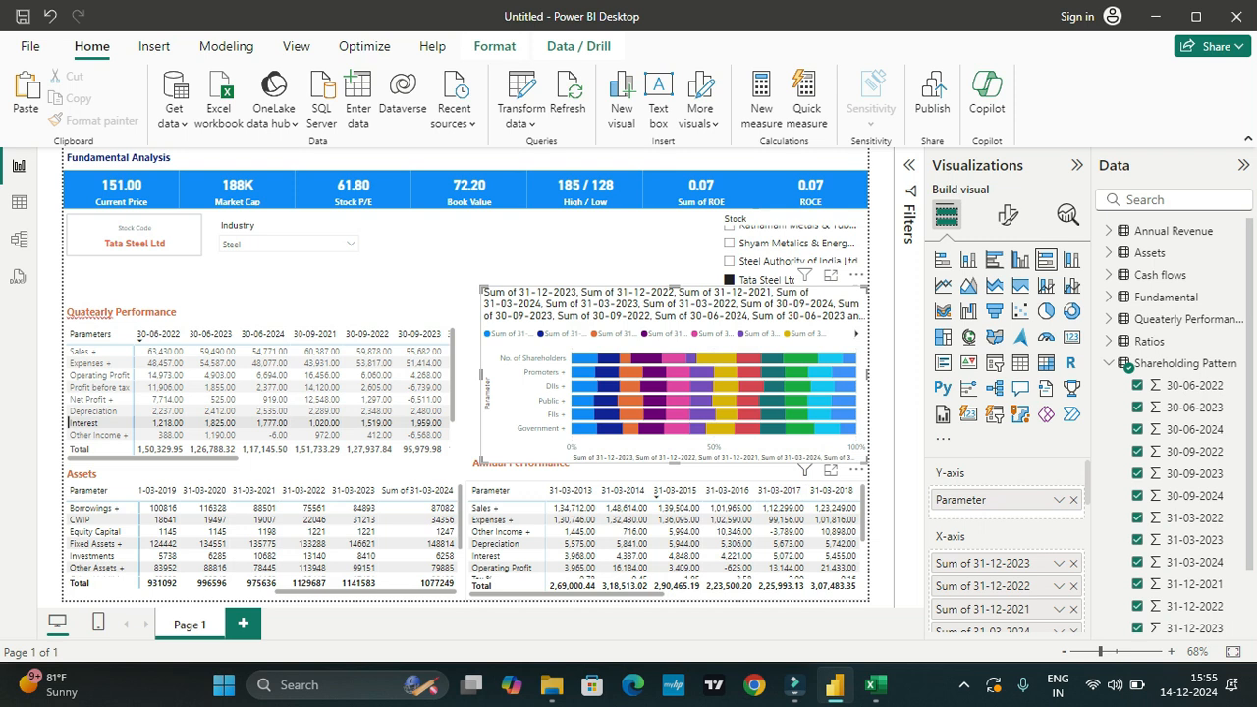
pyautogui.scroll(-2, 1006, 570)
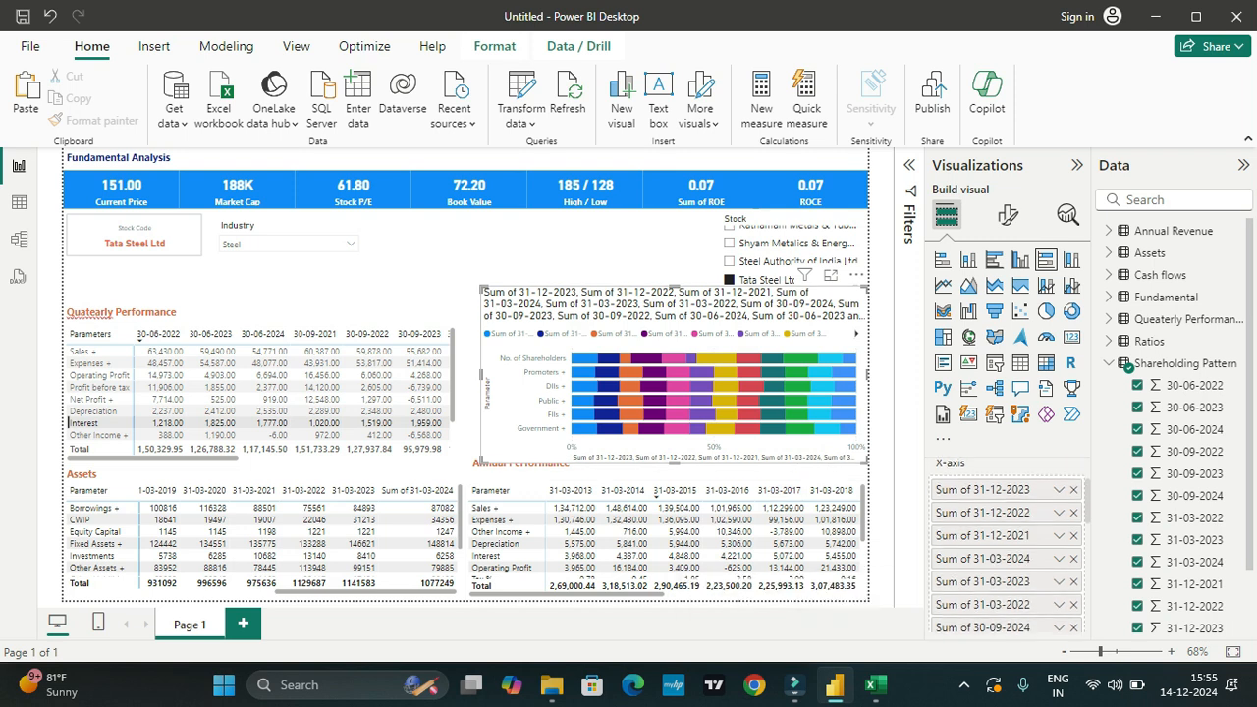
pyautogui.click(1058, 484)
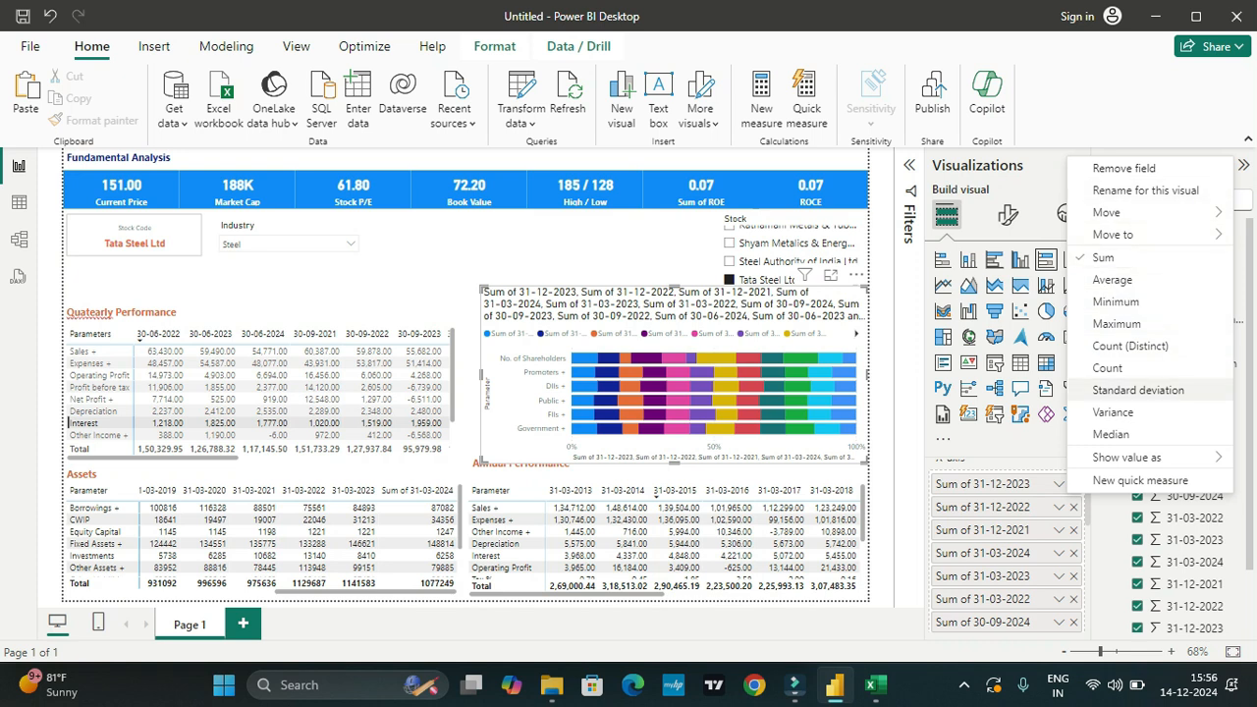
pyautogui.moveTo(1157, 462)
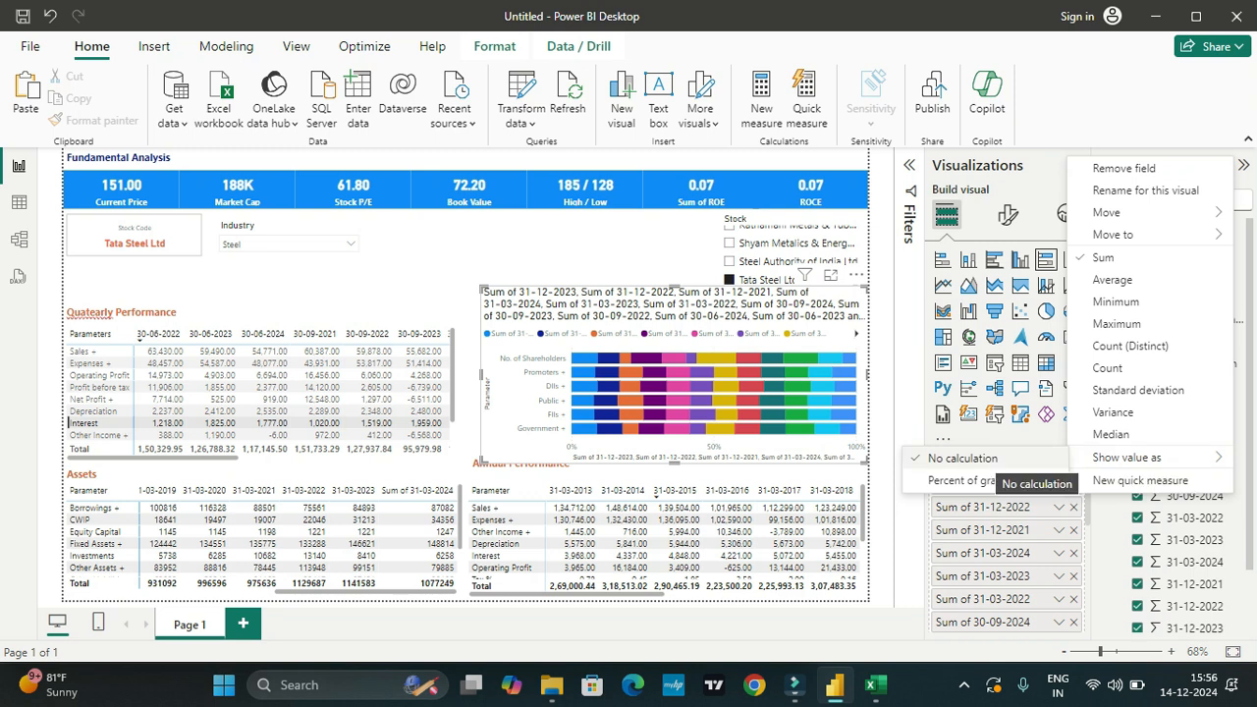
pyautogui.click(985, 479)
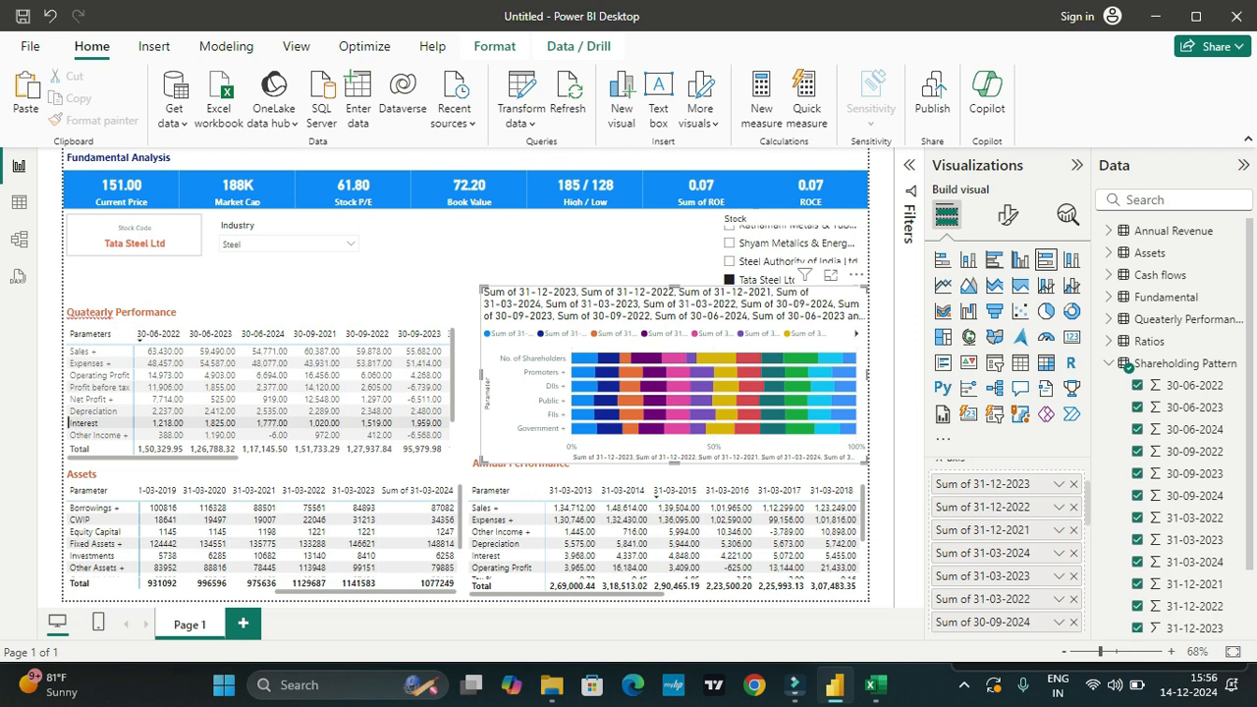
# Step: Rename the chart's first two X-axis values as 31-12-2023 and 31-12-2022, removing the "Sum of" prefix
pyautogui.doubleClick(974, 483)
pyautogui.moveTo(974, 483); pyautogui.dragTo(937, 483)
pyautogui.press('BackSpace')
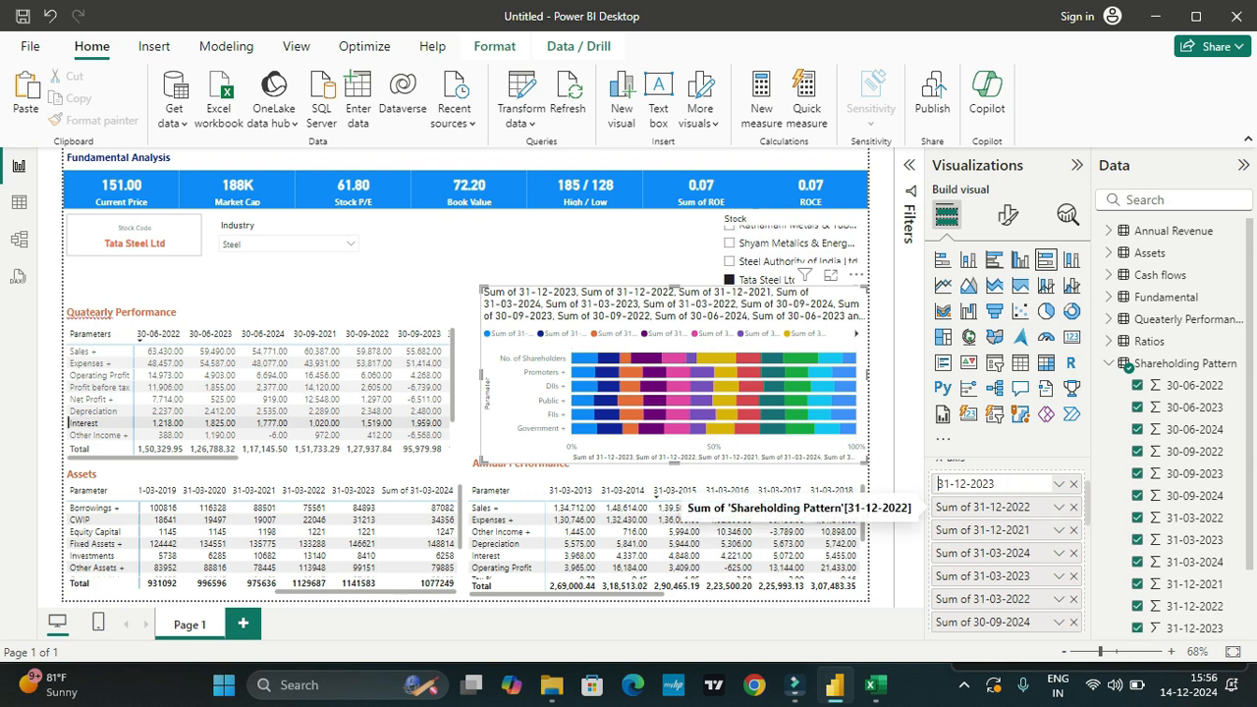
pyautogui.click(982, 506)
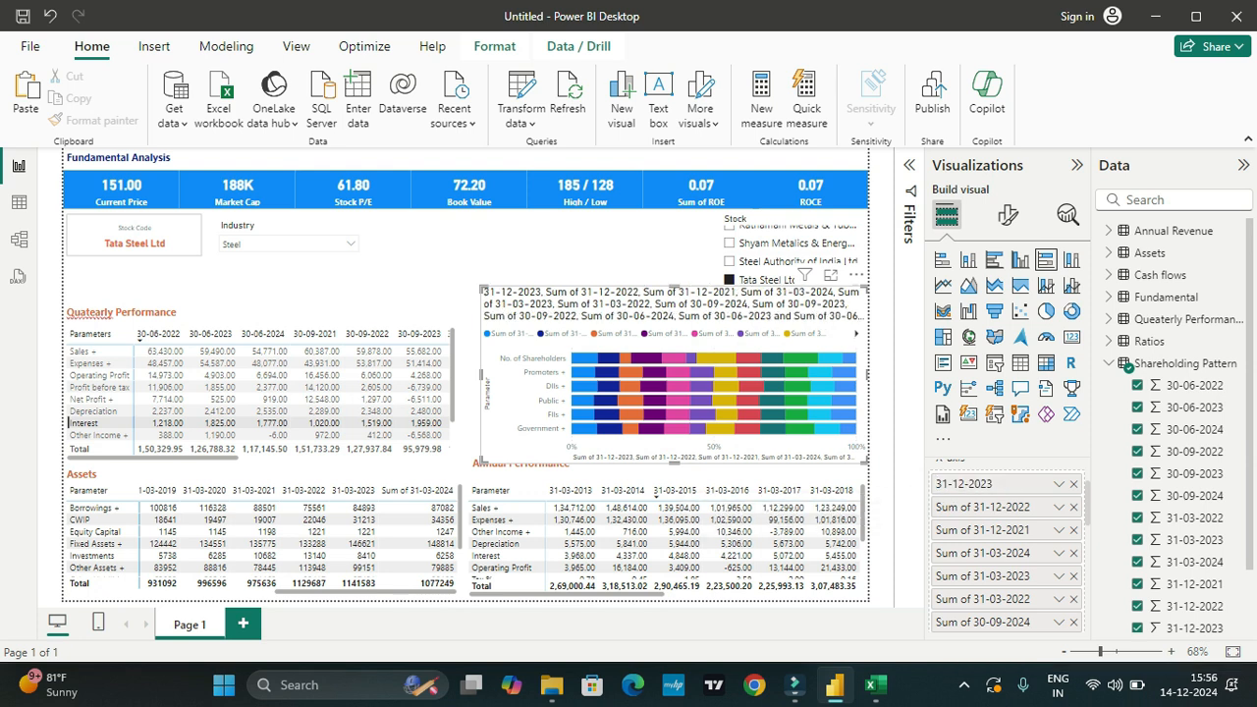
pyautogui.doubleClick(983, 506)
pyautogui.moveTo(974, 507); pyautogui.dragTo(937, 506)
pyautogui.press('BackSpace')
pyautogui.press('Return')
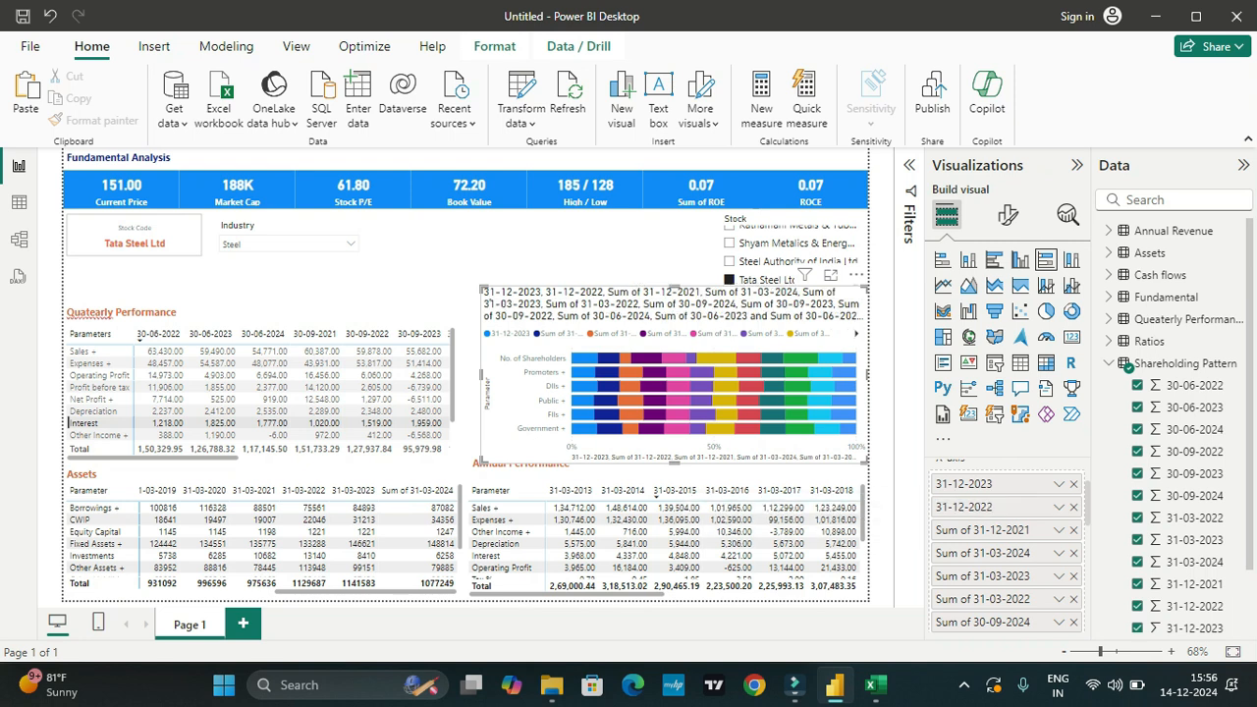
# Step: Remove the "Sum of" prefix from the chart's 31-12-2021 and 31-03-2024 values
pyautogui.doubleClick(972, 530)
pyautogui.moveTo(972, 530); pyautogui.dragTo(938, 530)
pyautogui.press('BackSpace')
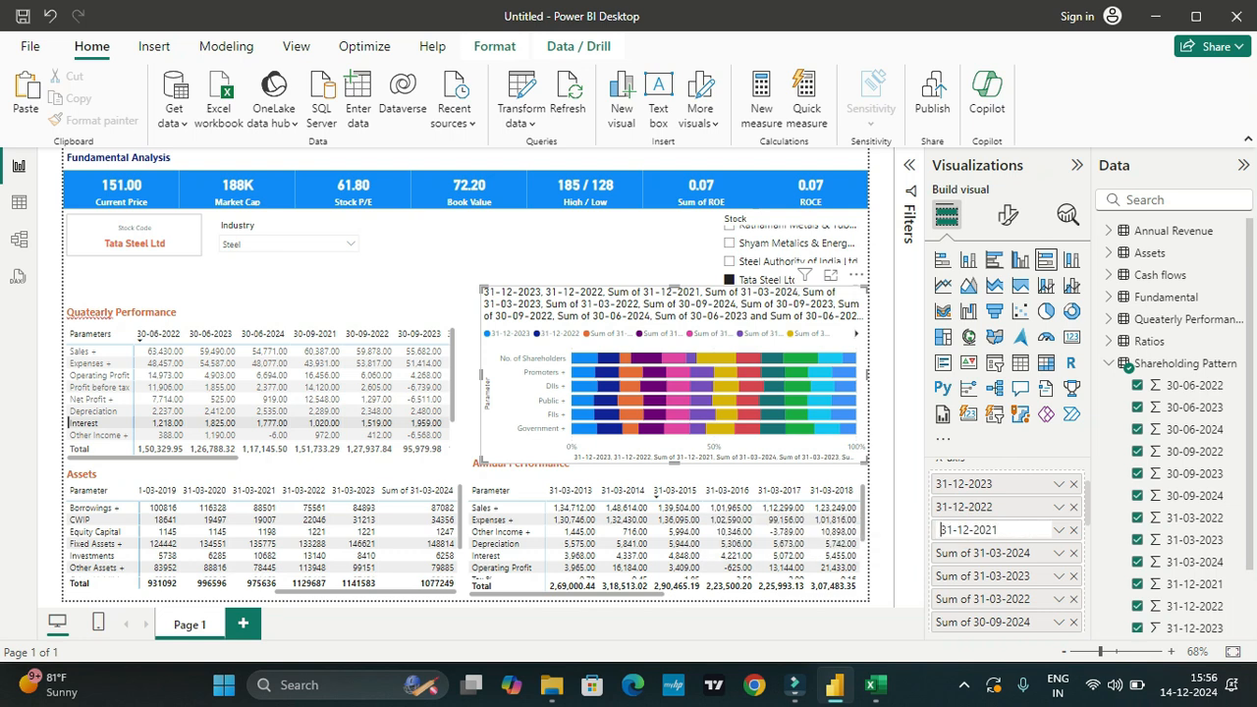
pyautogui.press('Return')
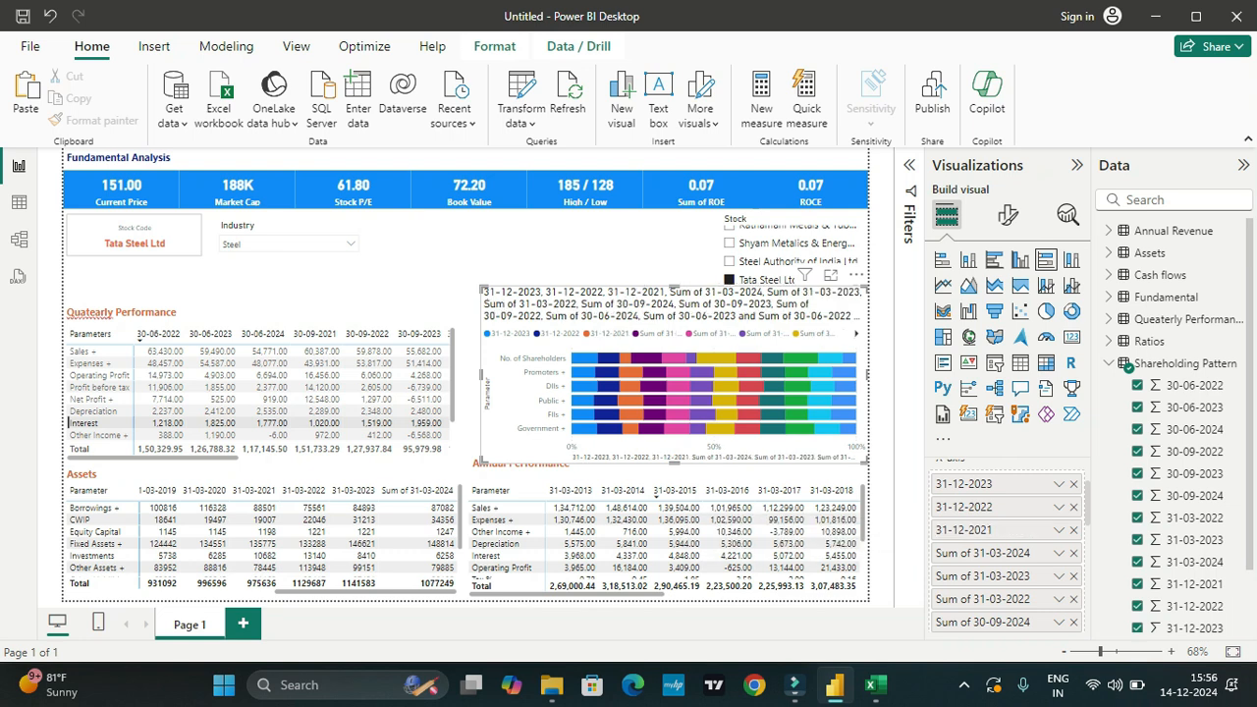
pyautogui.doubleClick(972, 552)
pyautogui.moveTo(972, 553); pyautogui.dragTo(938, 552)
pyautogui.press('BackSpace')
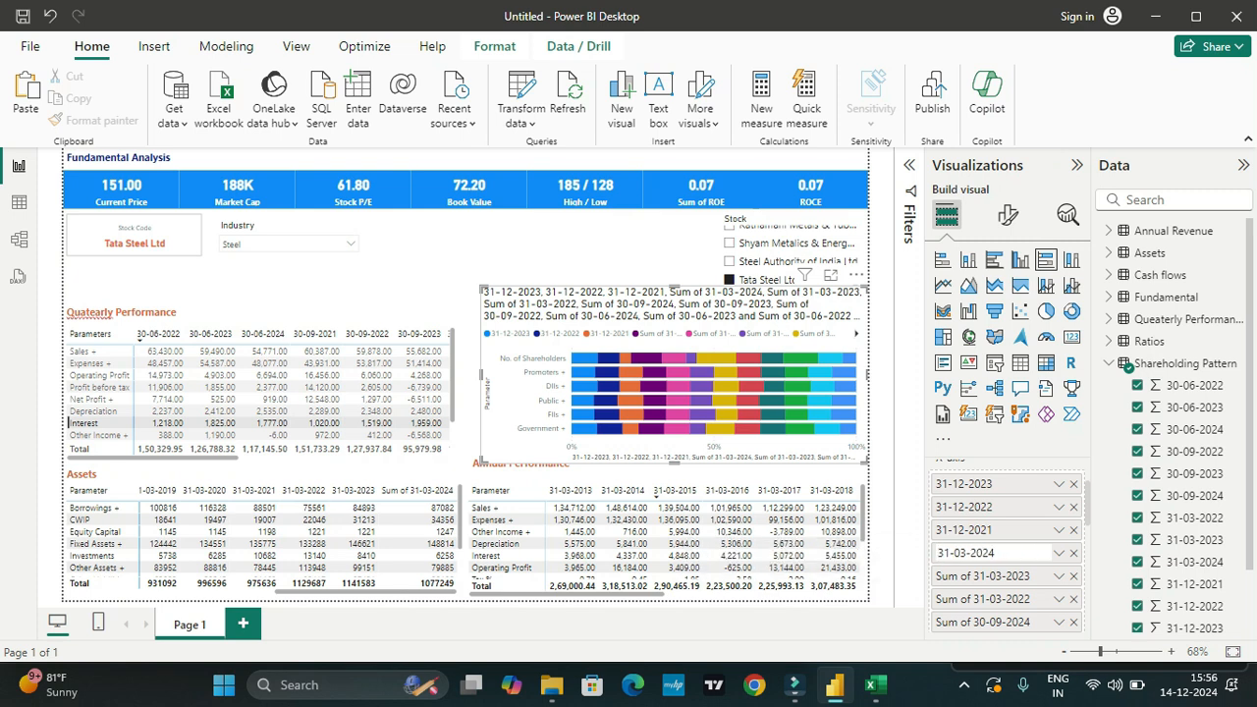
pyautogui.press('Return')
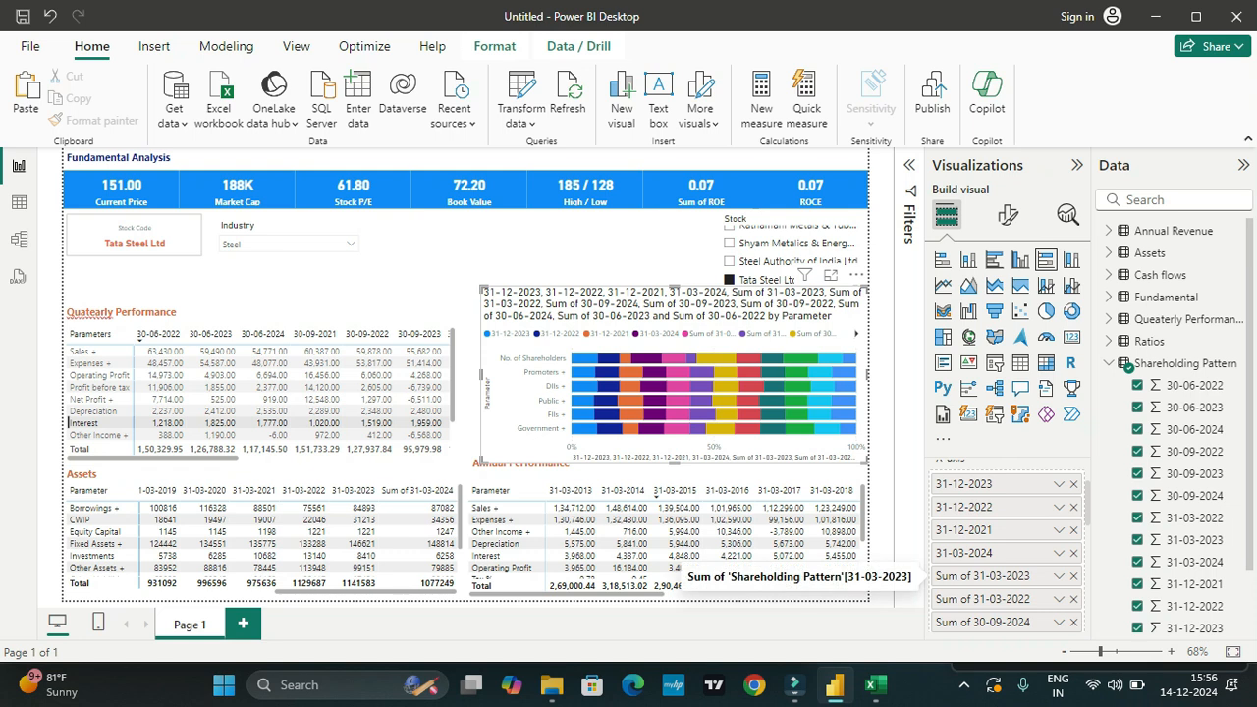
# Step: Rename the chart's Sum of 31-03-2023 and Sum of 31-03-2022 values as 31-03-2023 and 31-03-2022
pyautogui.doubleClick(972, 576)
pyautogui.moveTo(972, 576); pyautogui.dragTo(938, 575)
pyautogui.press('BackSpace')
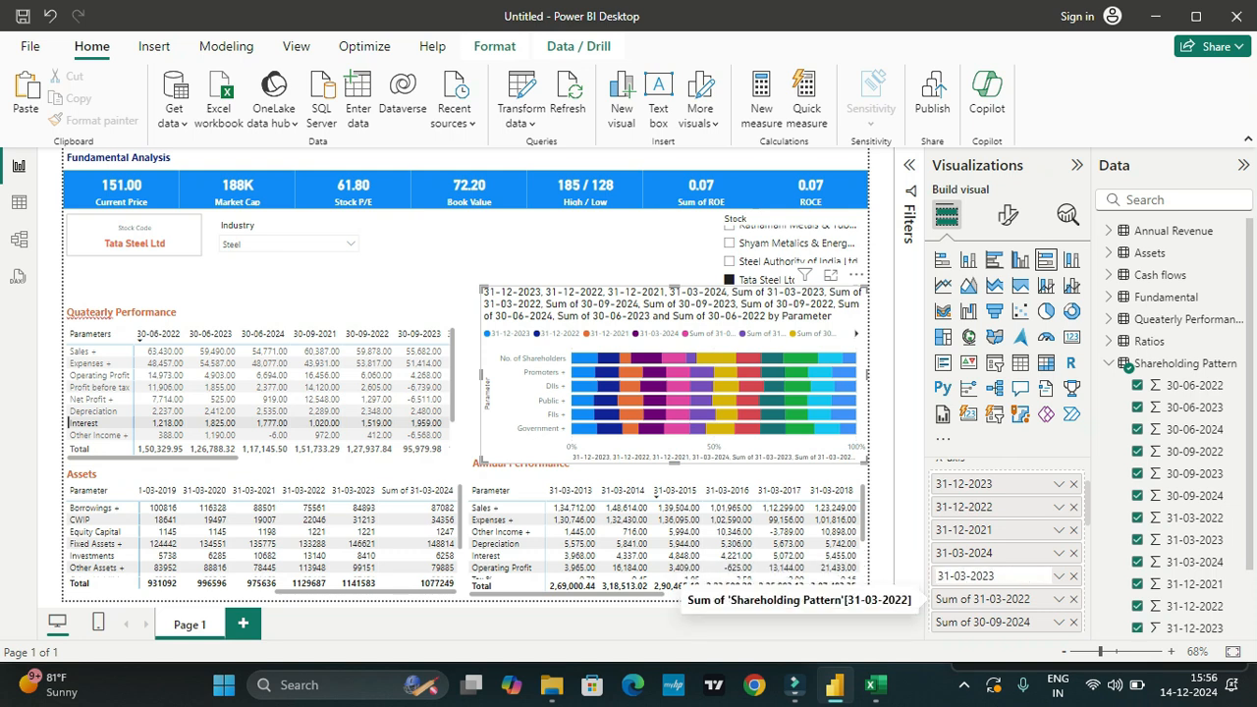
pyautogui.press('Return')
pyautogui.doubleClick(972, 598)
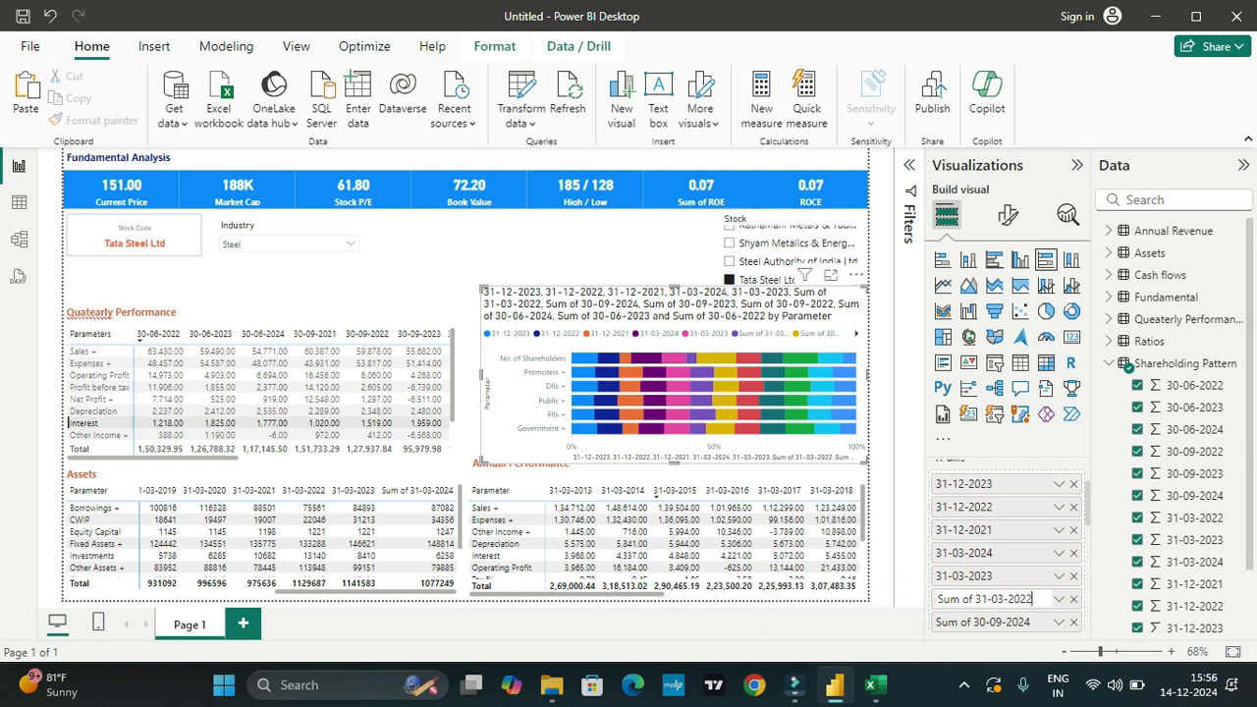
pyautogui.moveTo(972, 597); pyautogui.dragTo(938, 598)
pyautogui.press('BackSpace')
pyautogui.press('Delete')
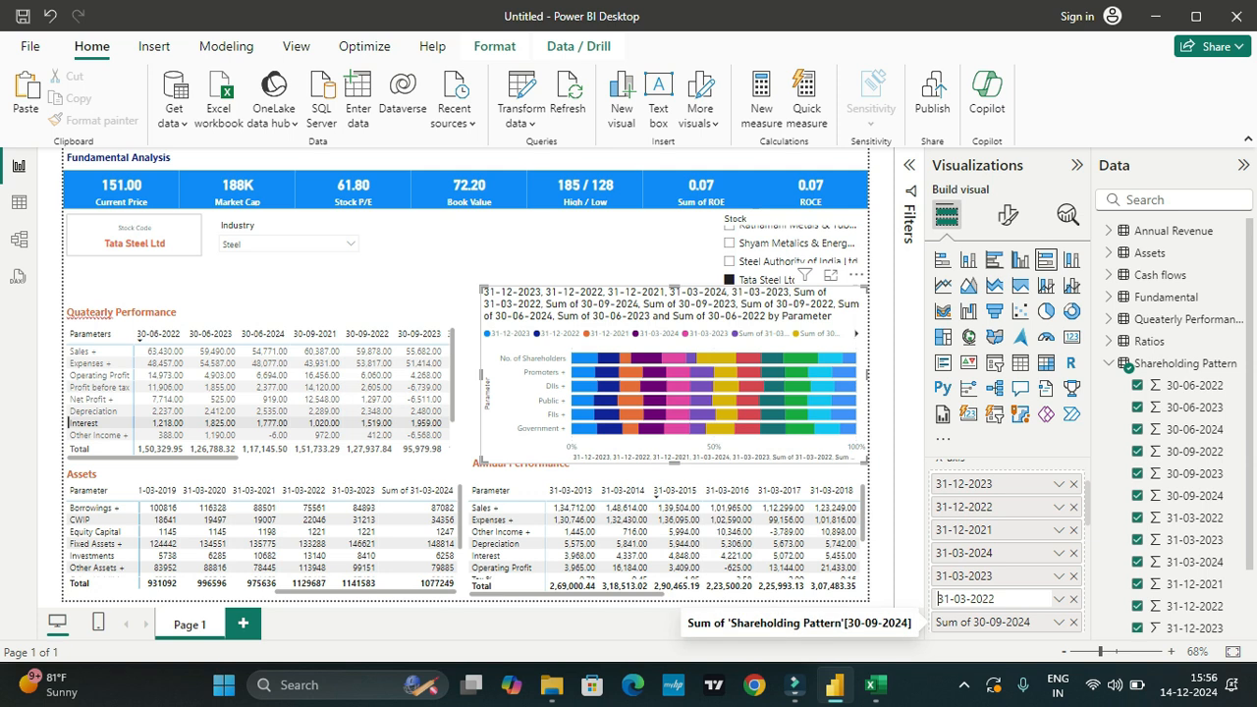
pyautogui.press('Return')
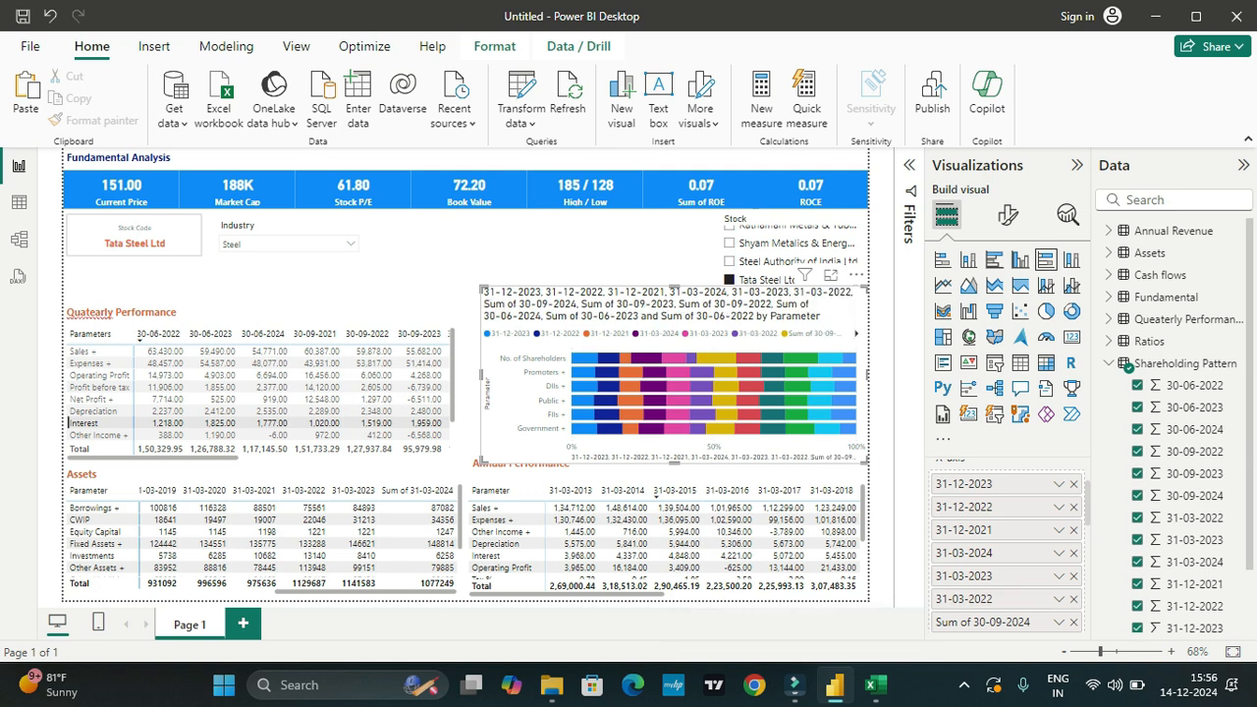
# Step: Rename the chart's Sum of 30-09-2024 value as 30-09-2024
pyautogui.doubleClick(982, 621)
pyautogui.press('Home')
pyautogui.hotkey('shift', 'Right')
pyautogui.hotkey('shift', 'Right')
pyautogui.hotkey('shift', 'Right')
pyautogui.hotkey('shift', 'Right')
pyautogui.hotkey('shift', 'Right')
pyautogui.hotkey('shift', 'Right')
pyautogui.hotkey('shift', 'Right')
pyautogui.hotkey('shift', 'Right')
pyautogui.hotkey('shift', 'Right')
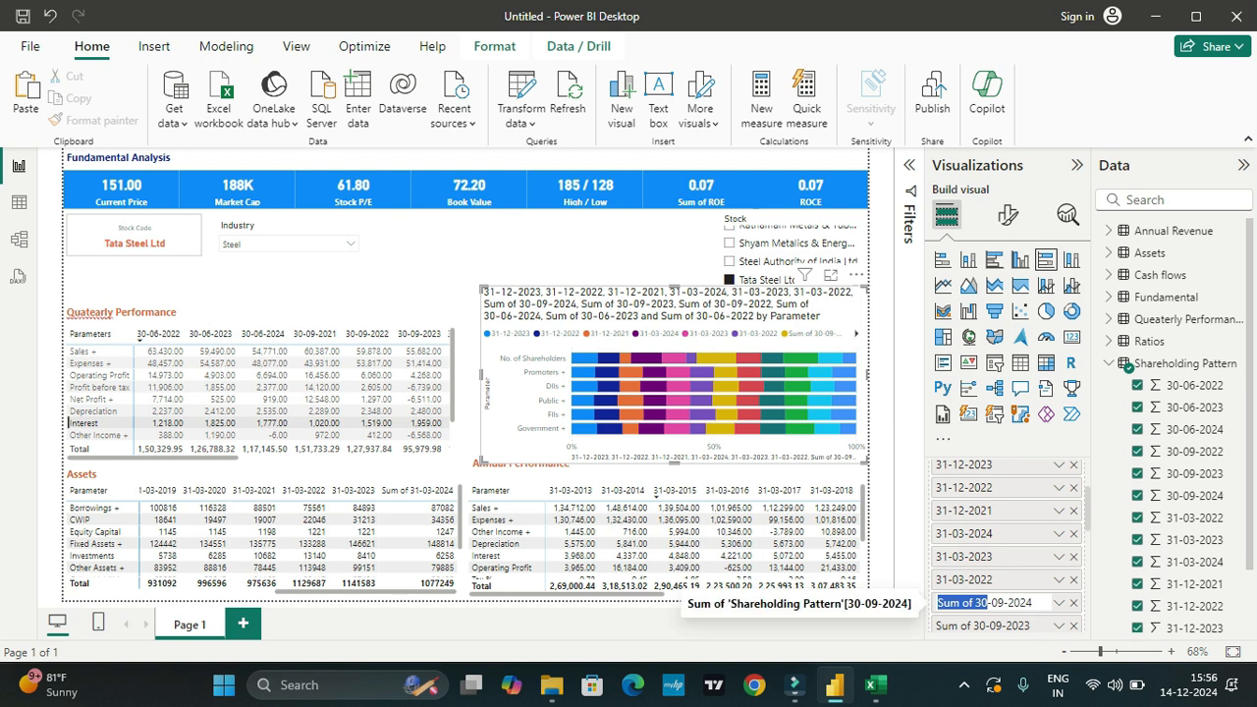
pyautogui.click(974, 603)
pyautogui.press('BackSpace')
pyautogui.press('BackSpace')
pyautogui.press('BackSpace')
pyautogui.press('BackSpace')
pyautogui.press('BackSpace')
pyautogui.press('BackSpace')
pyautogui.press('BackSpace')
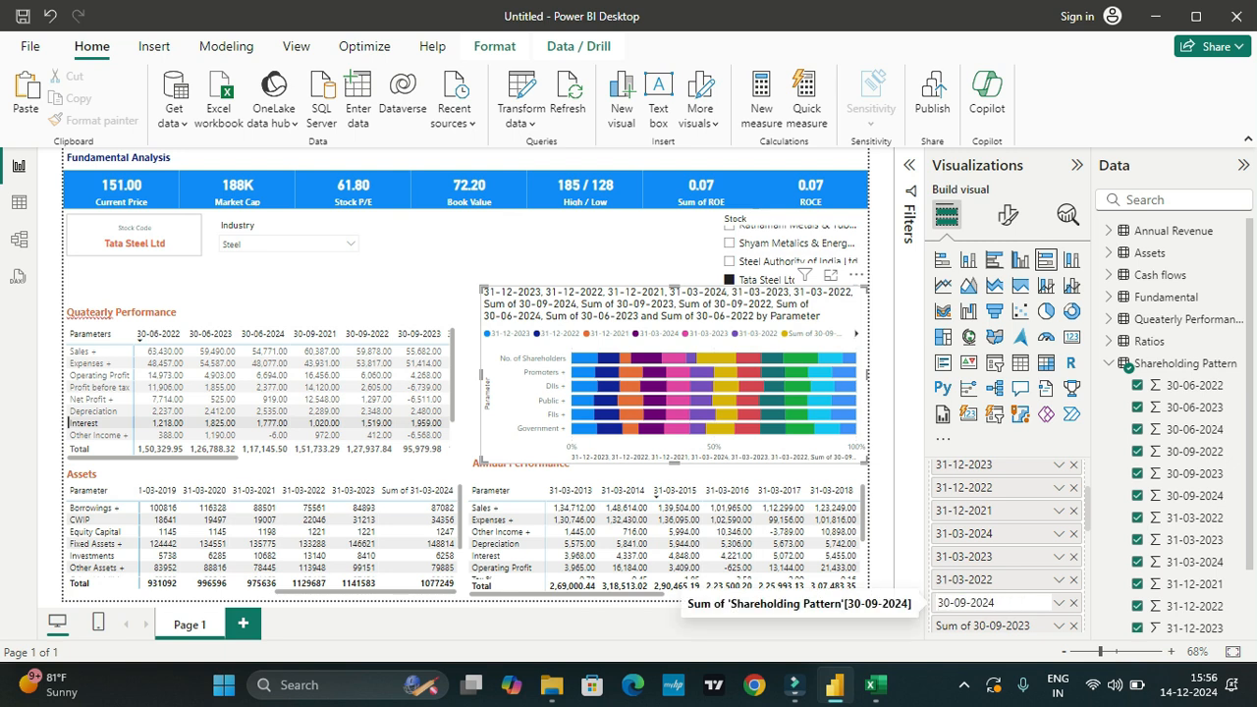
pyautogui.press('Return')
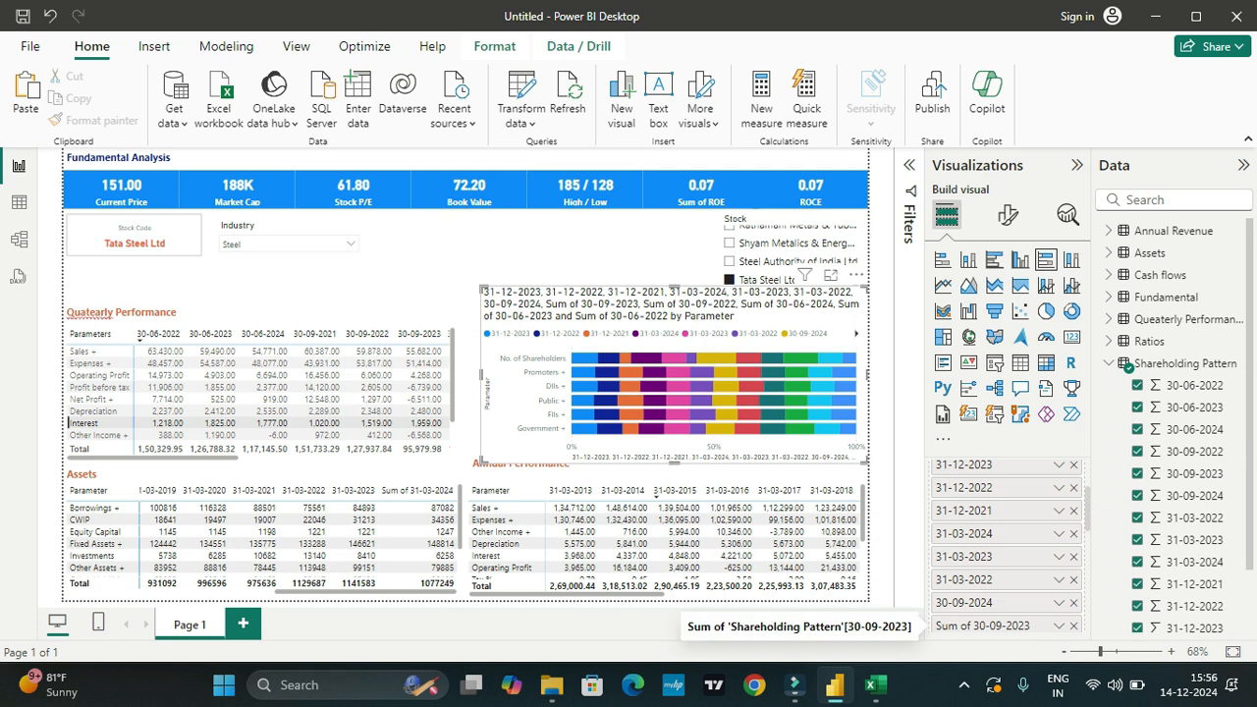
# Step: Remove the "Sum of" prefix from the chart's 30-09-2023 value
pyautogui.doubleClick(973, 625)
pyautogui.click(973, 625)
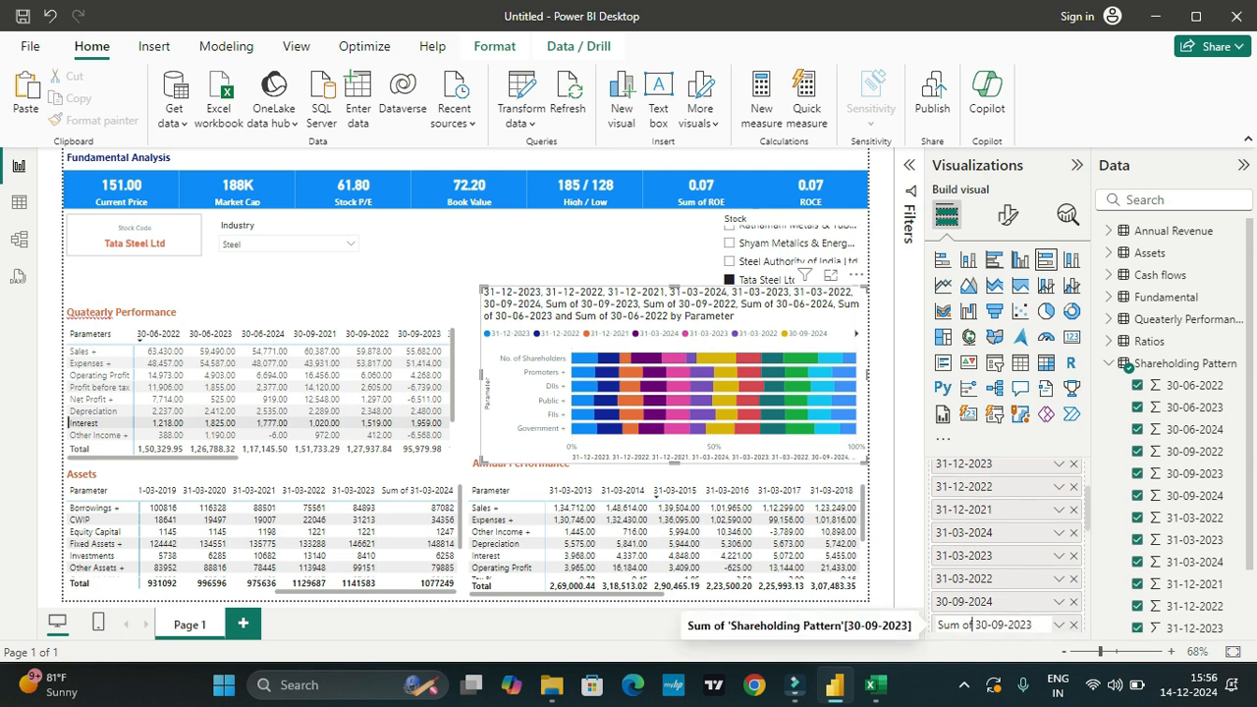
pyautogui.moveTo(973, 625); pyautogui.dragTo(935, 629)
pyautogui.scroll(3, 1005, 549)
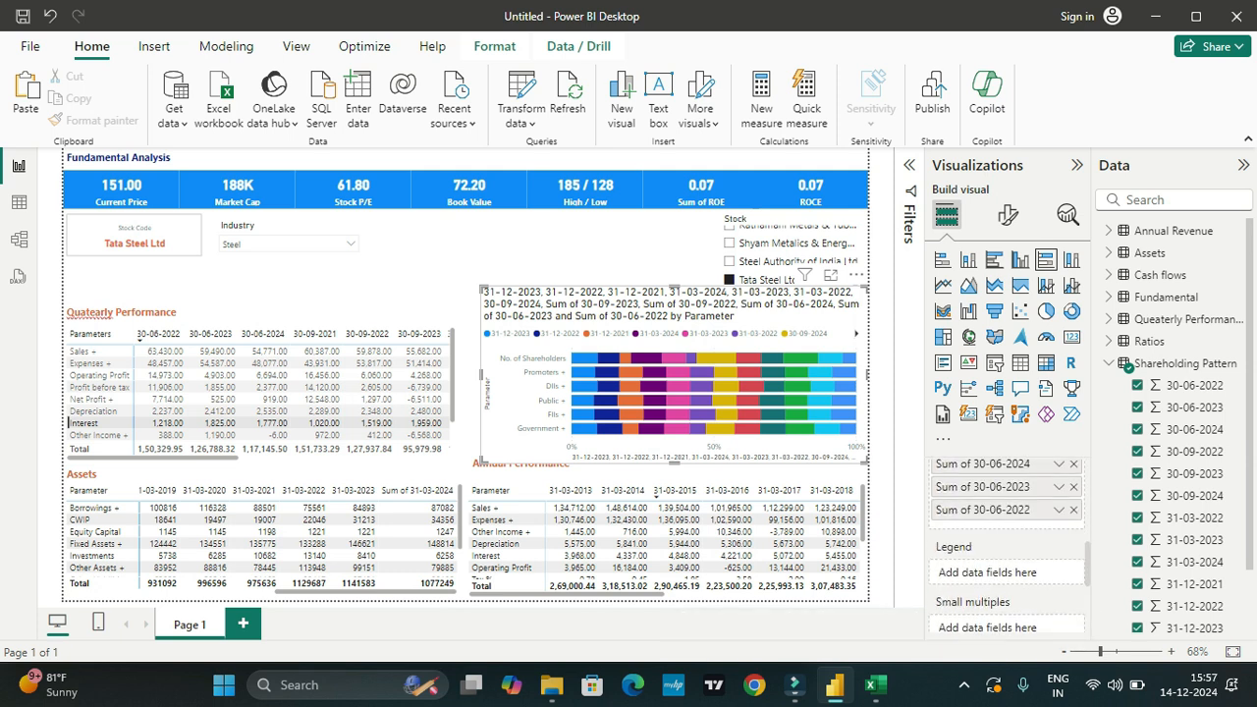
pyautogui.press('BackSpace')
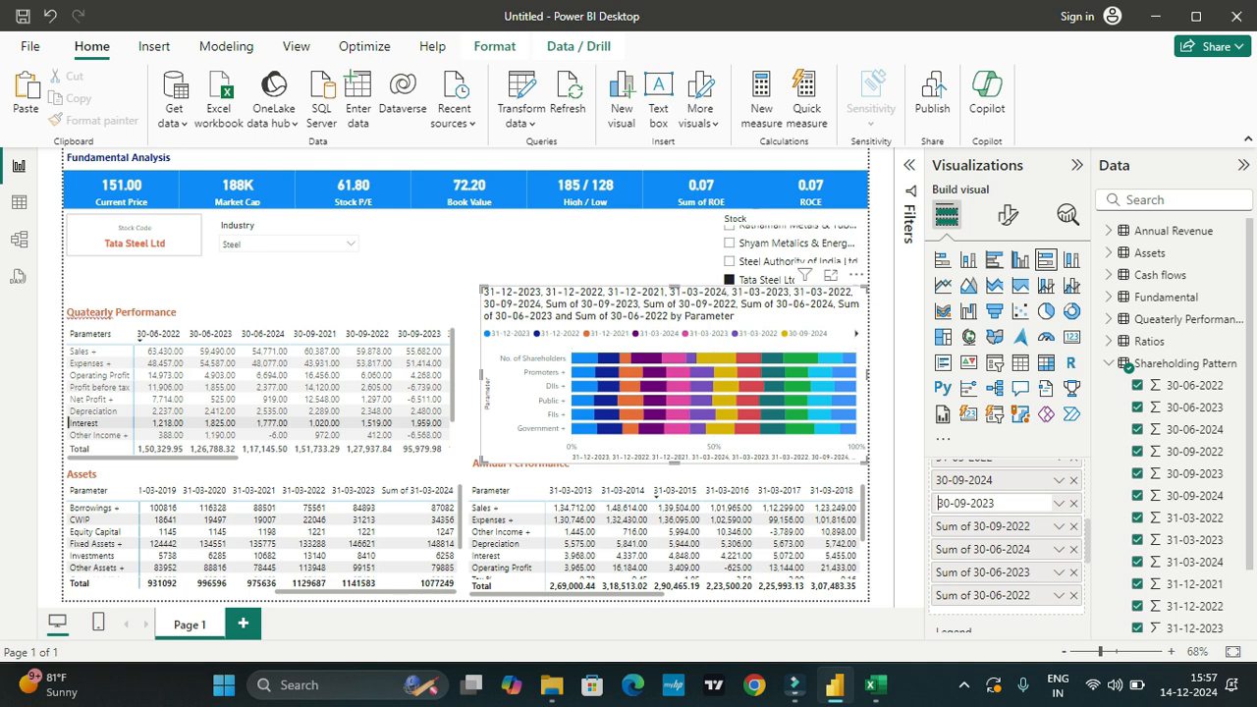
pyautogui.press('Return')
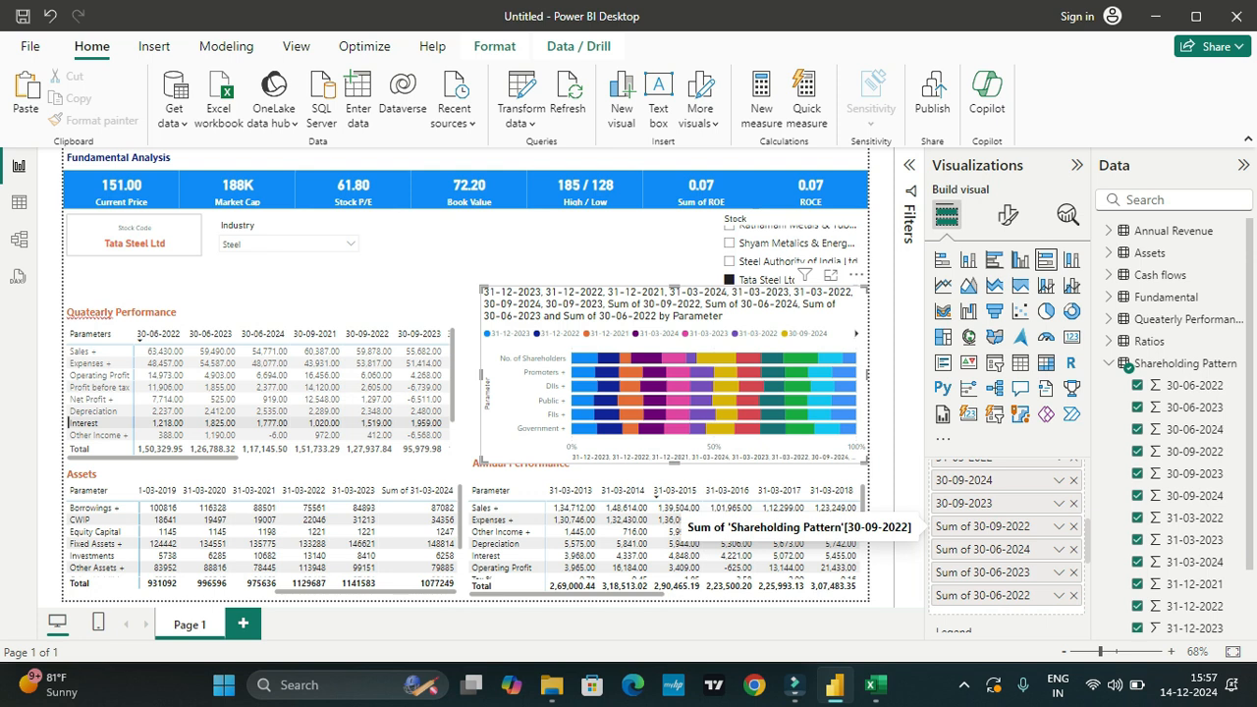
# Step: Rename the chart's Sum of 30-09-2022 and Sum of 30-06-2024 values as 30-09-2022 and 30-06-2024
pyautogui.doubleClick(982, 526)
pyautogui.moveTo(973, 526); pyautogui.dragTo(937, 526)
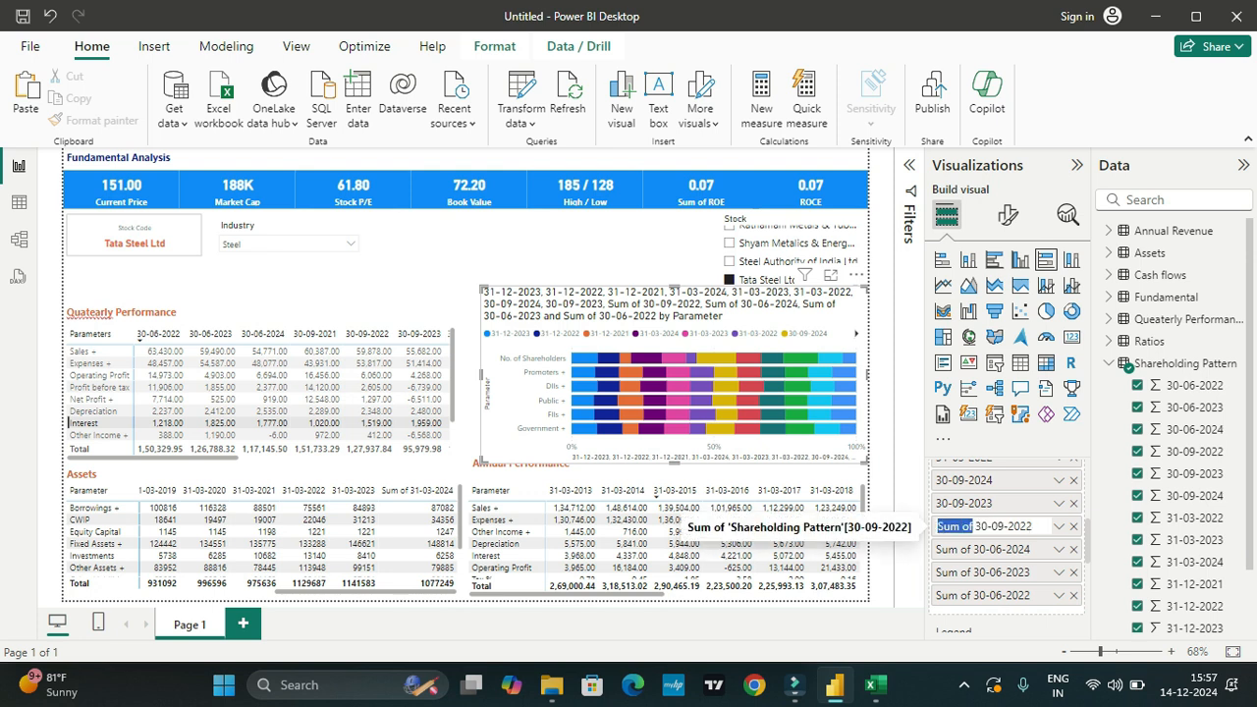
pyautogui.press('BackSpace')
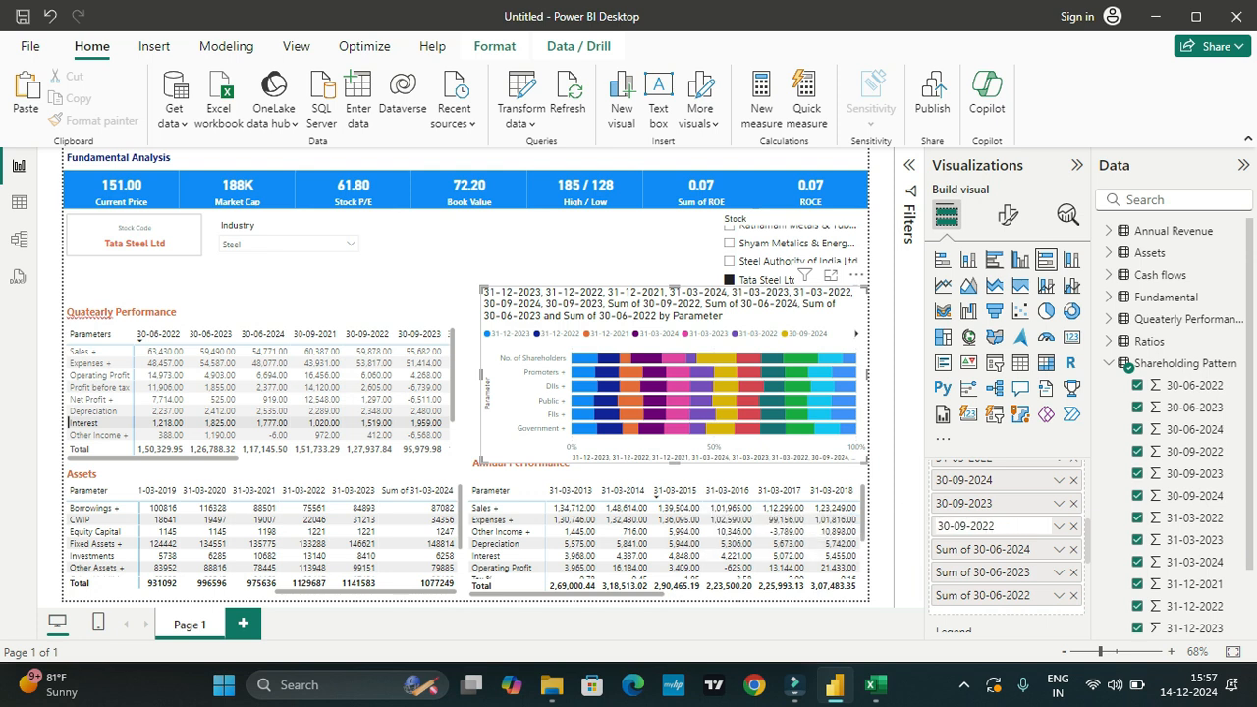
pyautogui.press('Return')
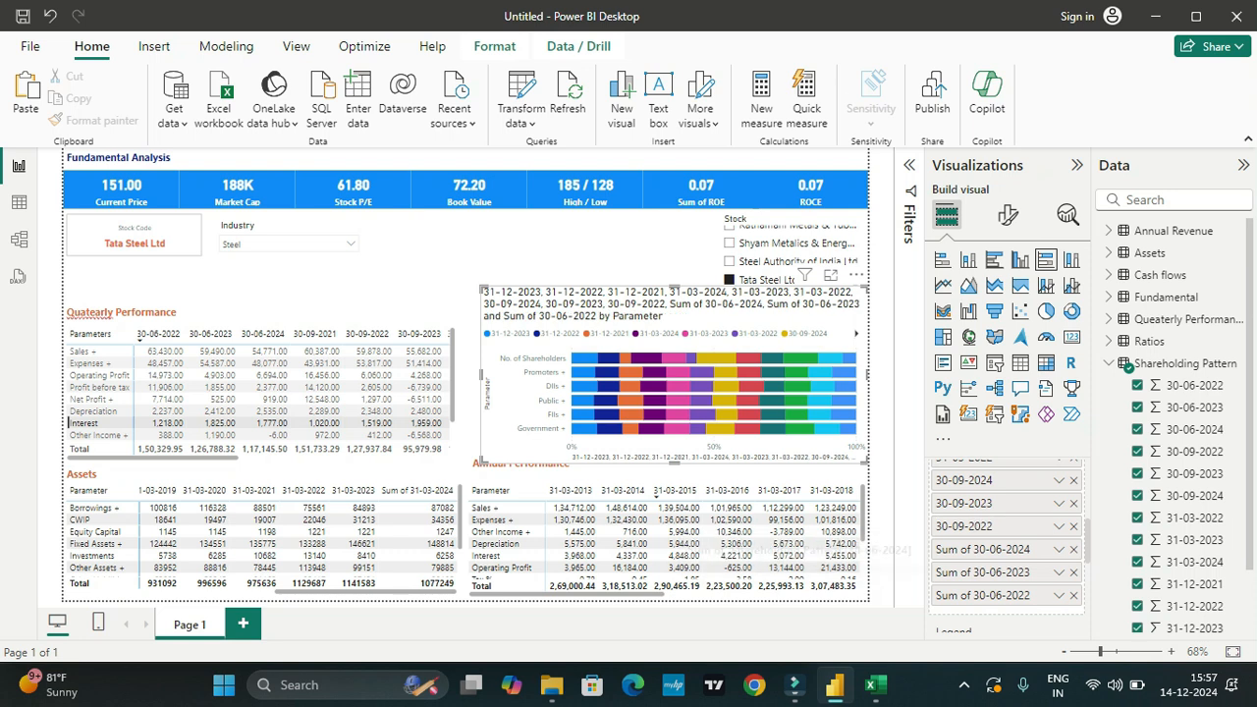
pyautogui.doubleClick(981, 549)
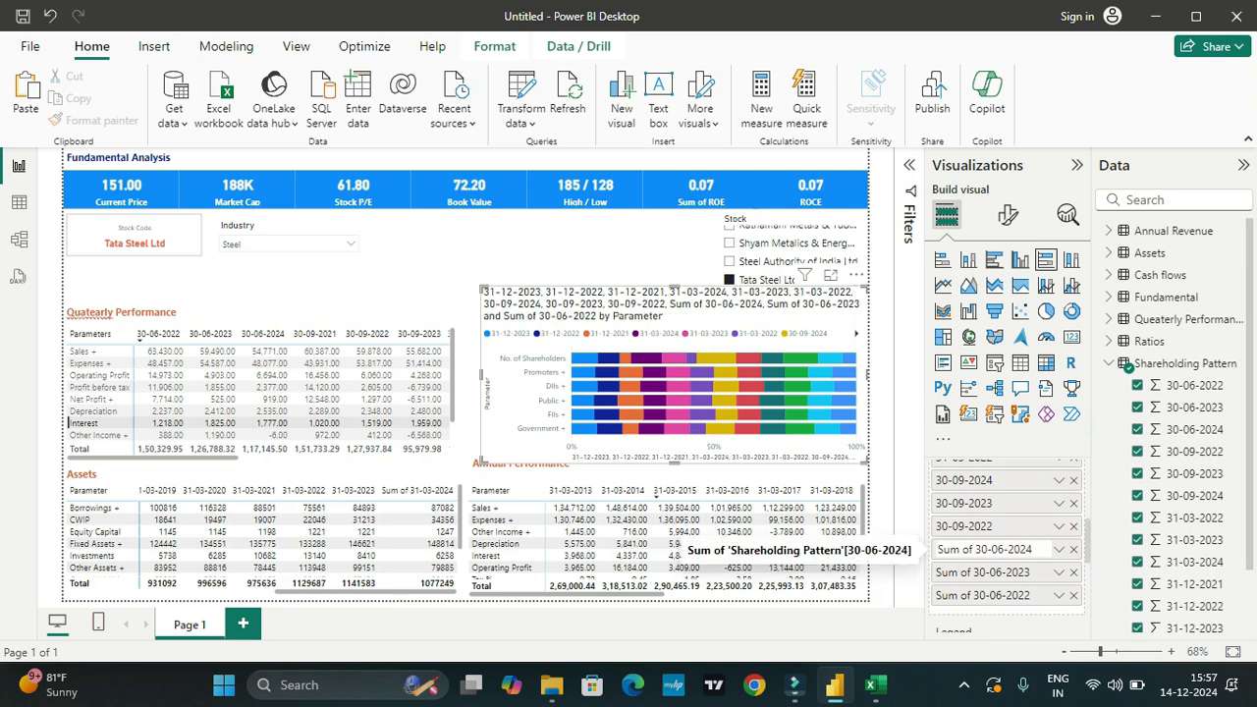
pyautogui.hotkey('shift', 'Home')
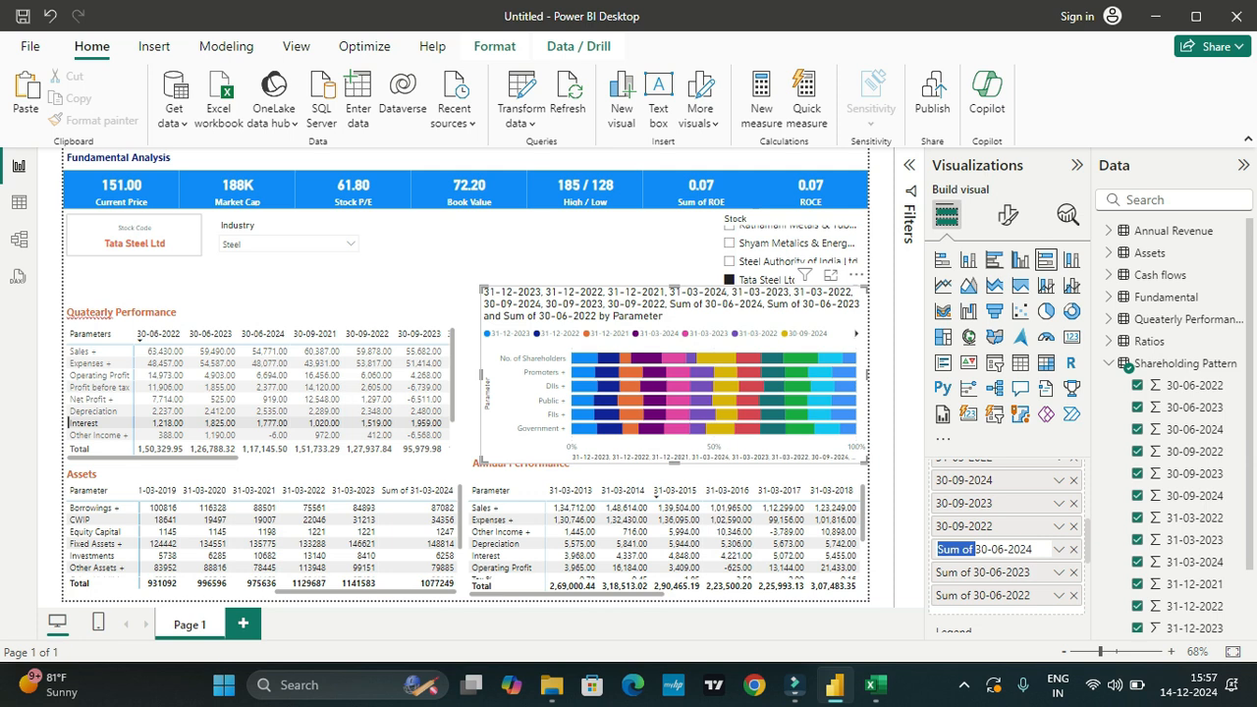
pyautogui.press('BackSpace')
pyautogui.press('Return')
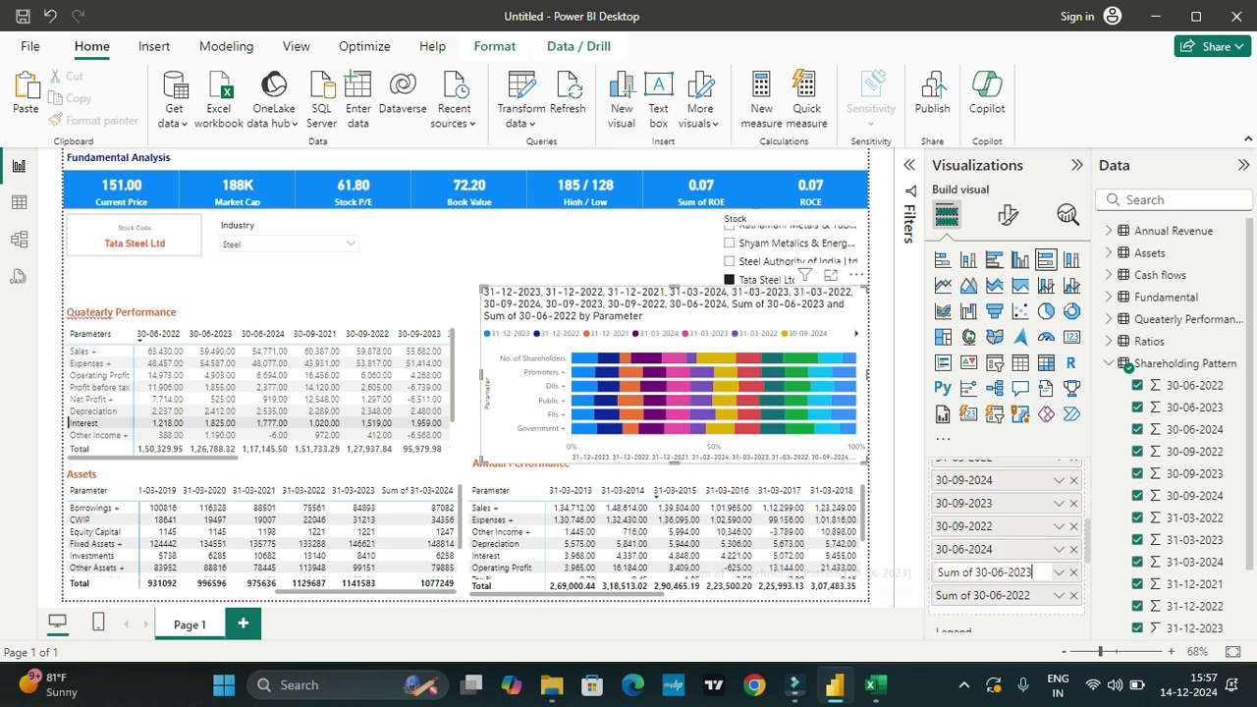
# Step: Remove the "Sum of" prefix from the chart's last two X-axis values, leaving 30-06-2023 and 30-06-2022
pyautogui.doubleClick(972, 571)
pyautogui.hotkey('shift', 'Home')
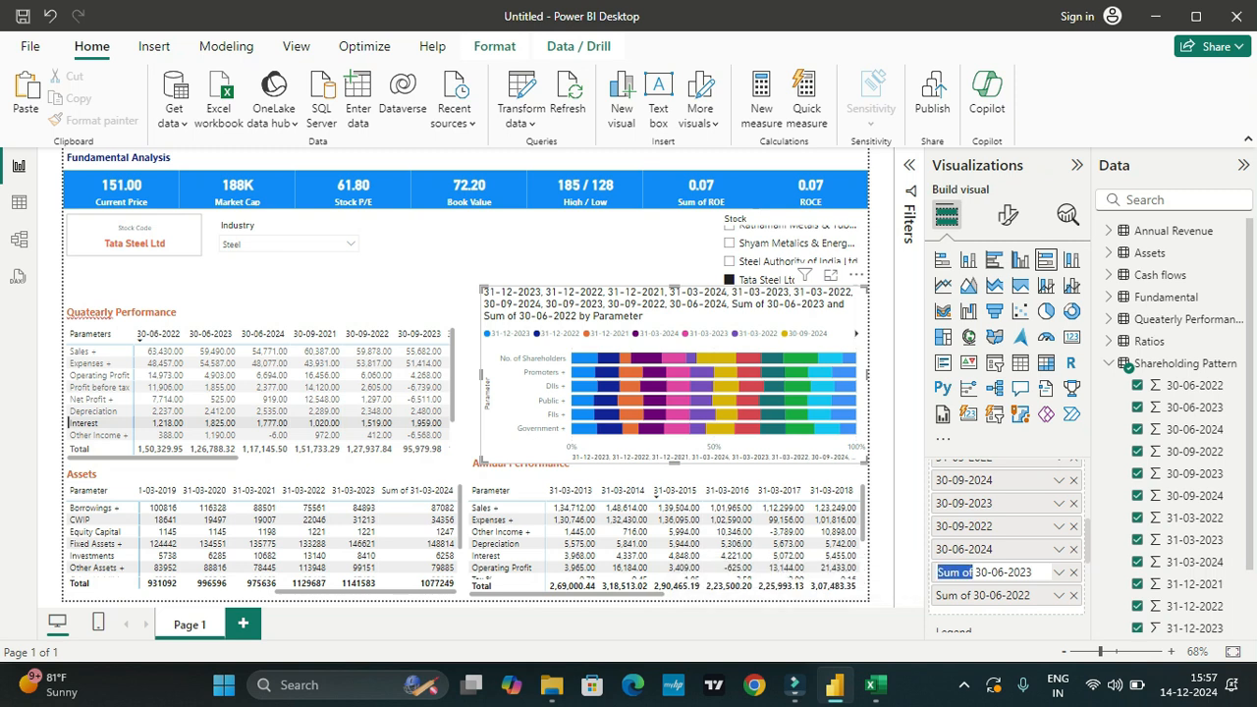
pyautogui.press('BackSpace')
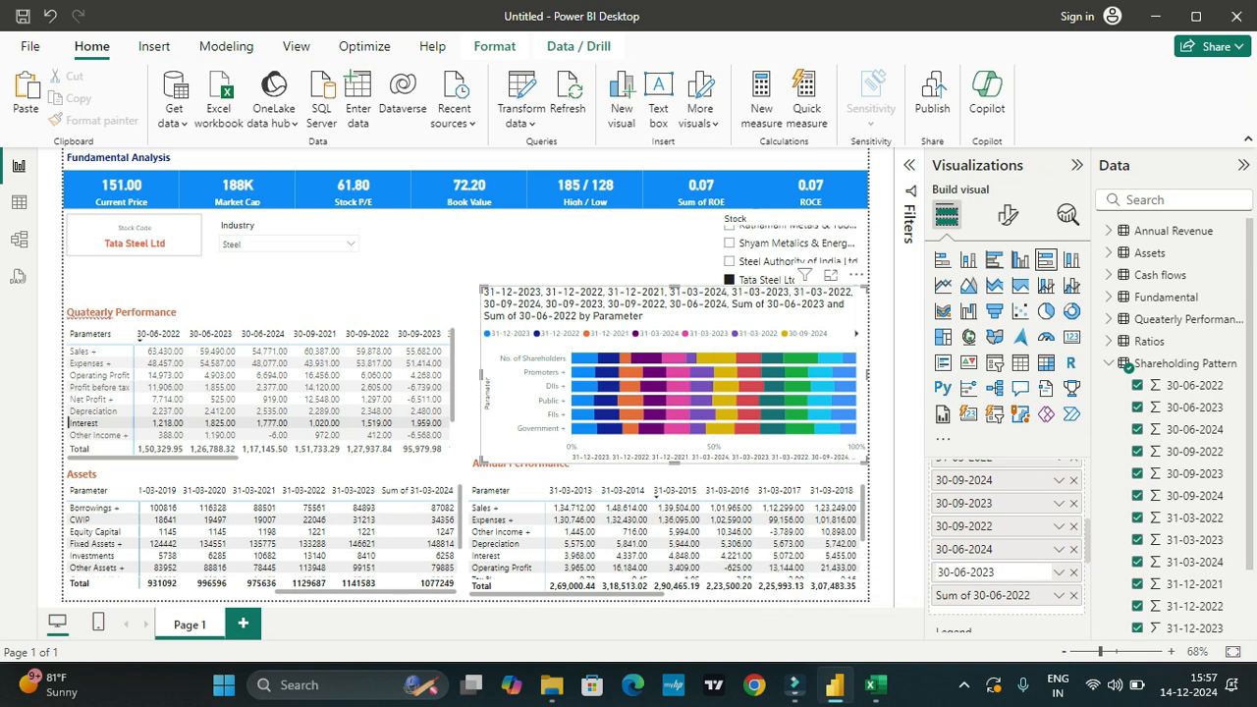
pyautogui.press('Return')
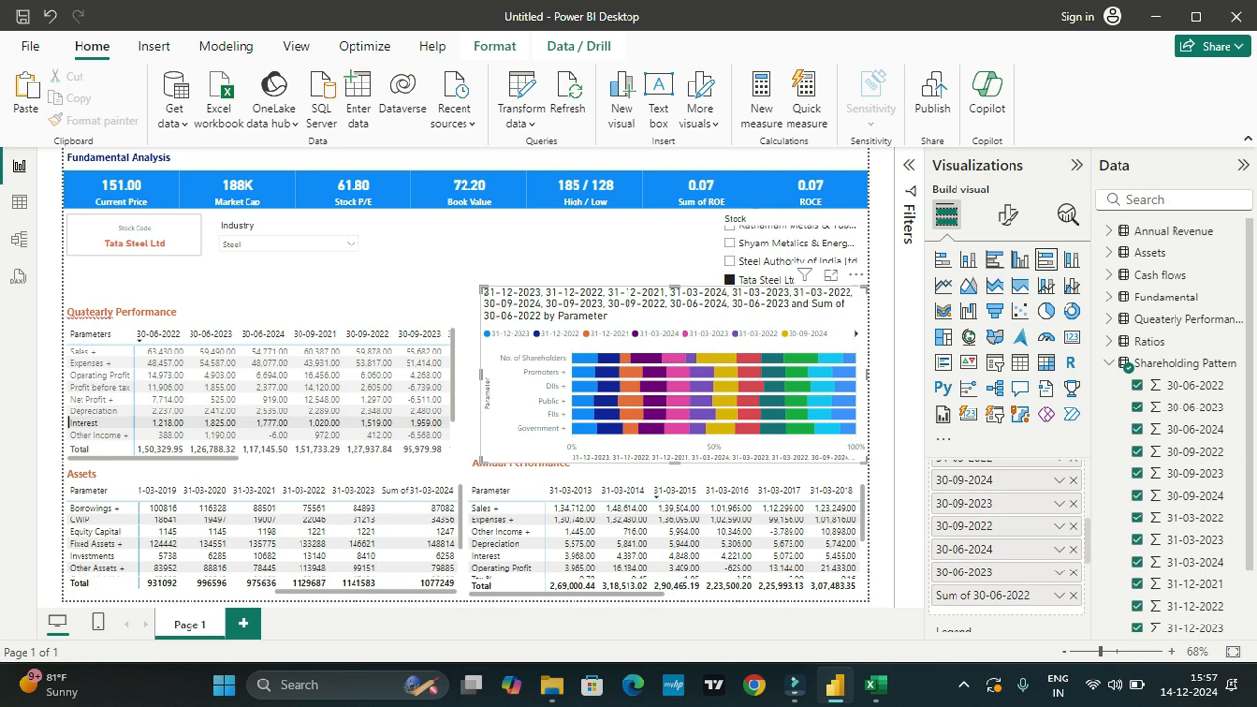
pyautogui.doubleClick(973, 595)
pyautogui.moveTo(973, 595); pyautogui.dragTo(937, 595)
pyautogui.press('BackSpace')
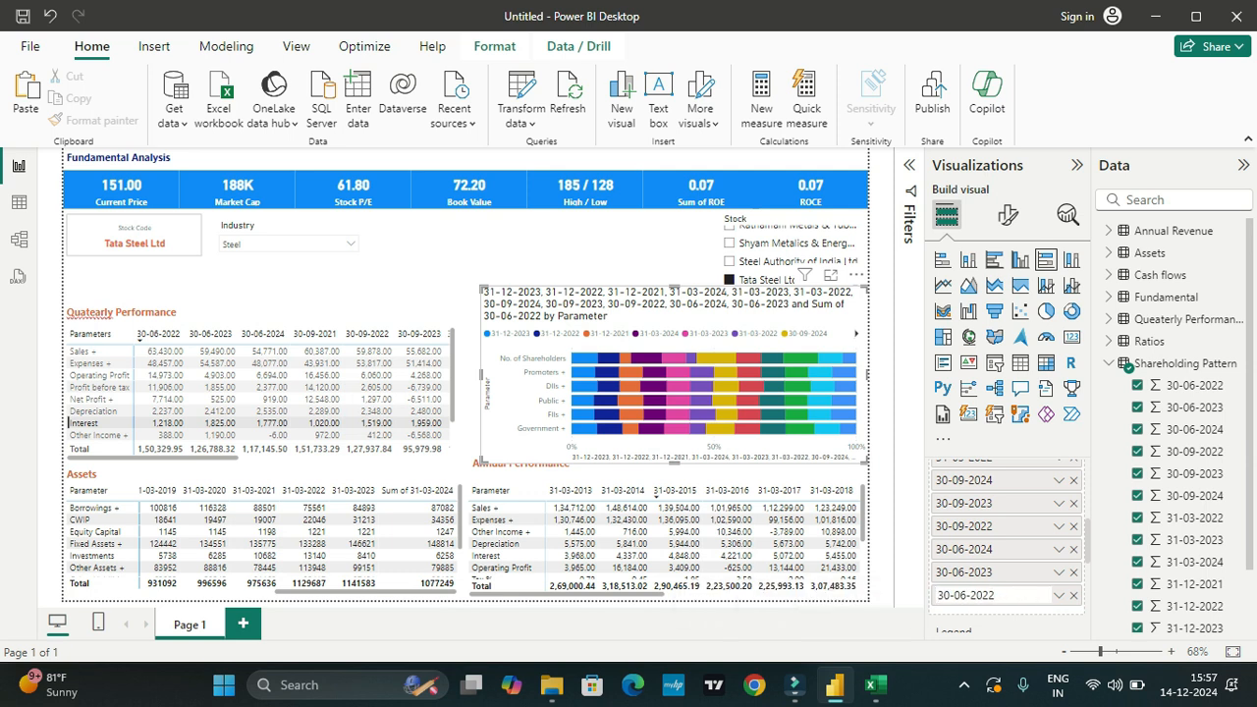
pyautogui.press('Return')
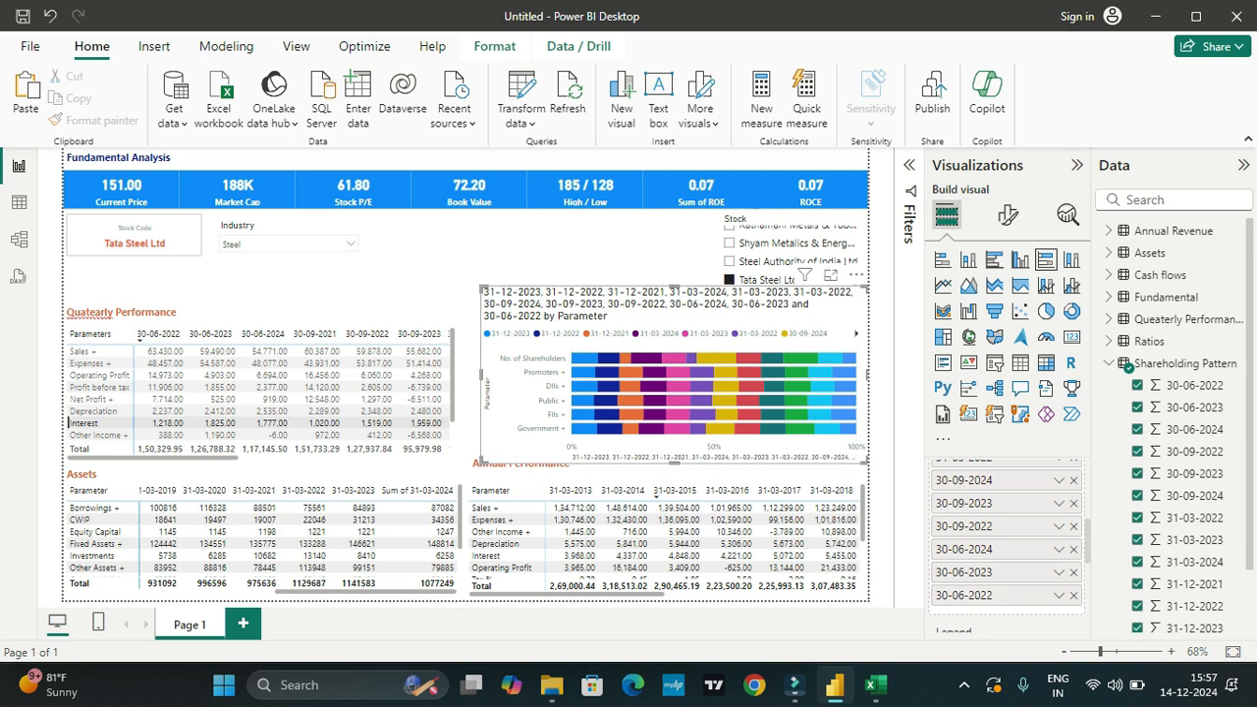
# Step: Open the shareholding chart's formatting options and try hiding its legend, switching it back on
pyautogui.click(608, 251)
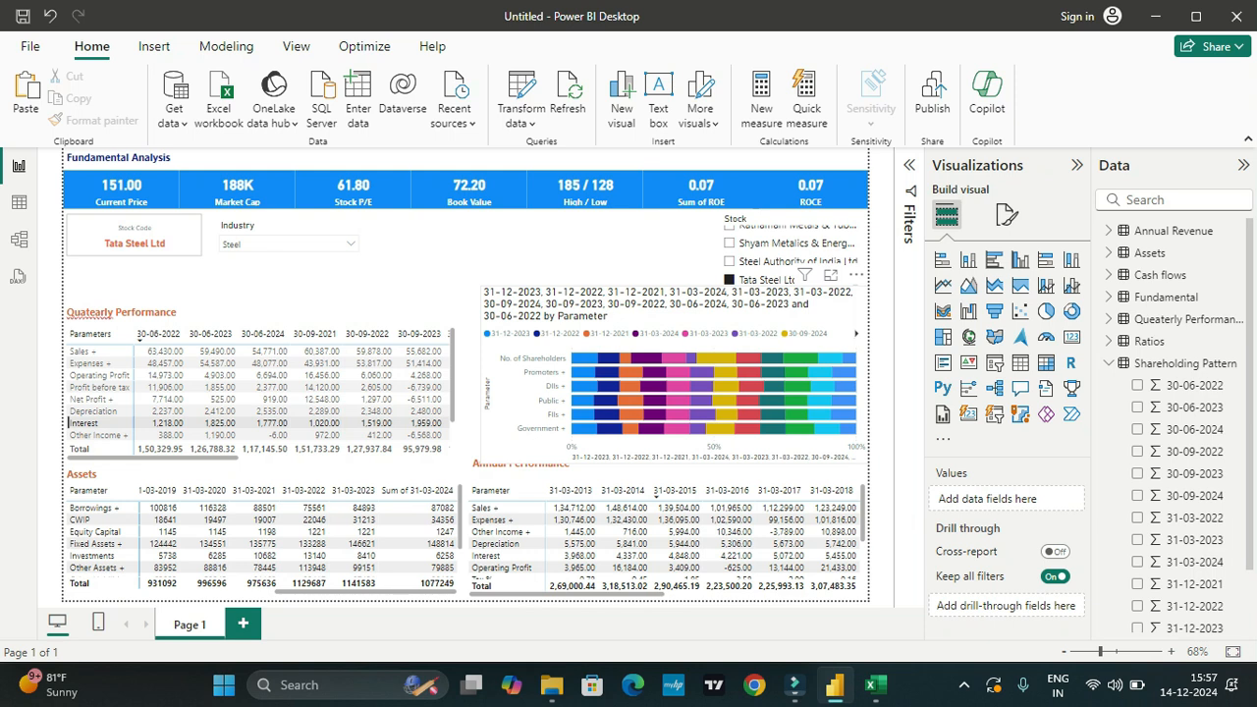
pyautogui.click(744, 317)
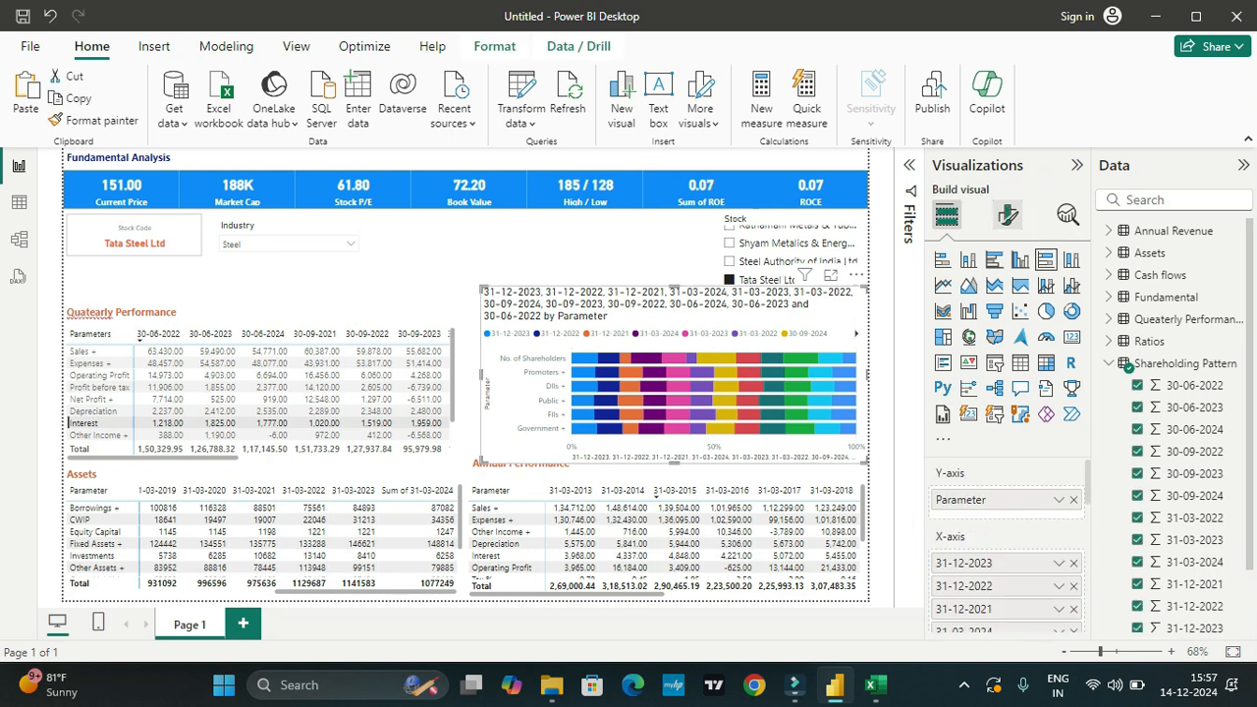
pyautogui.click(1007, 214)
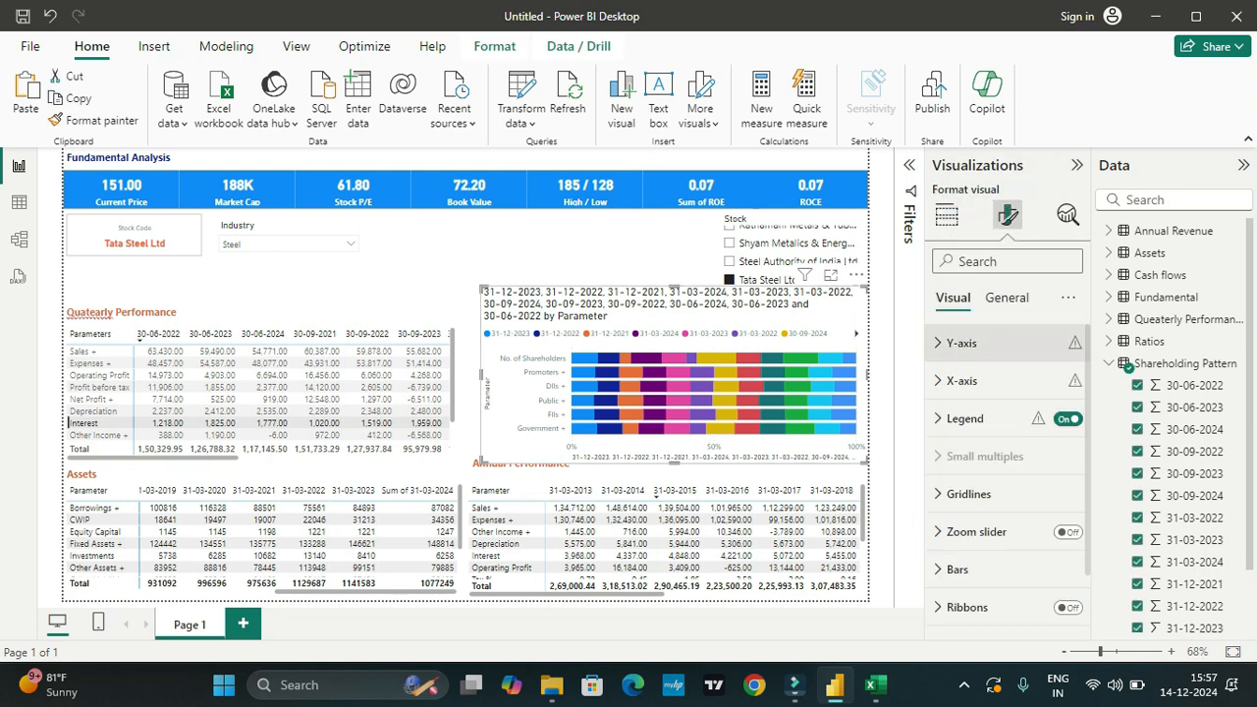
pyautogui.scroll(-3, 1007, 499)
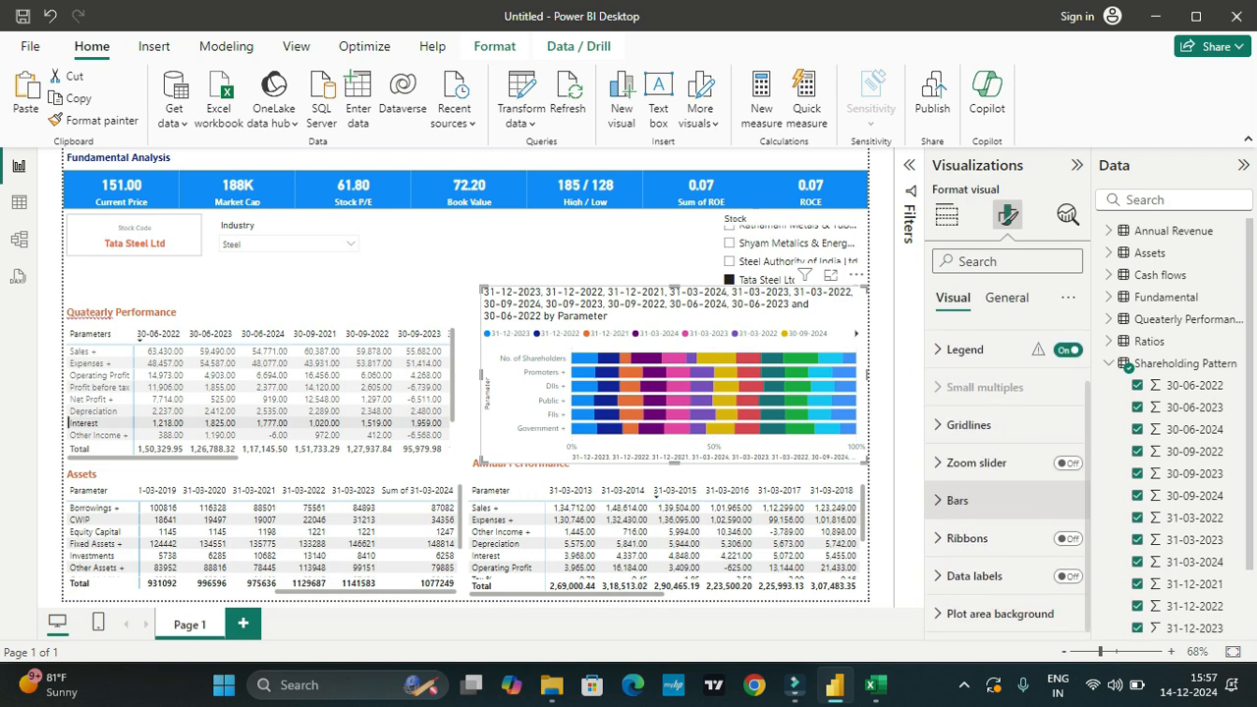
pyautogui.scroll(3, 1006, 550)
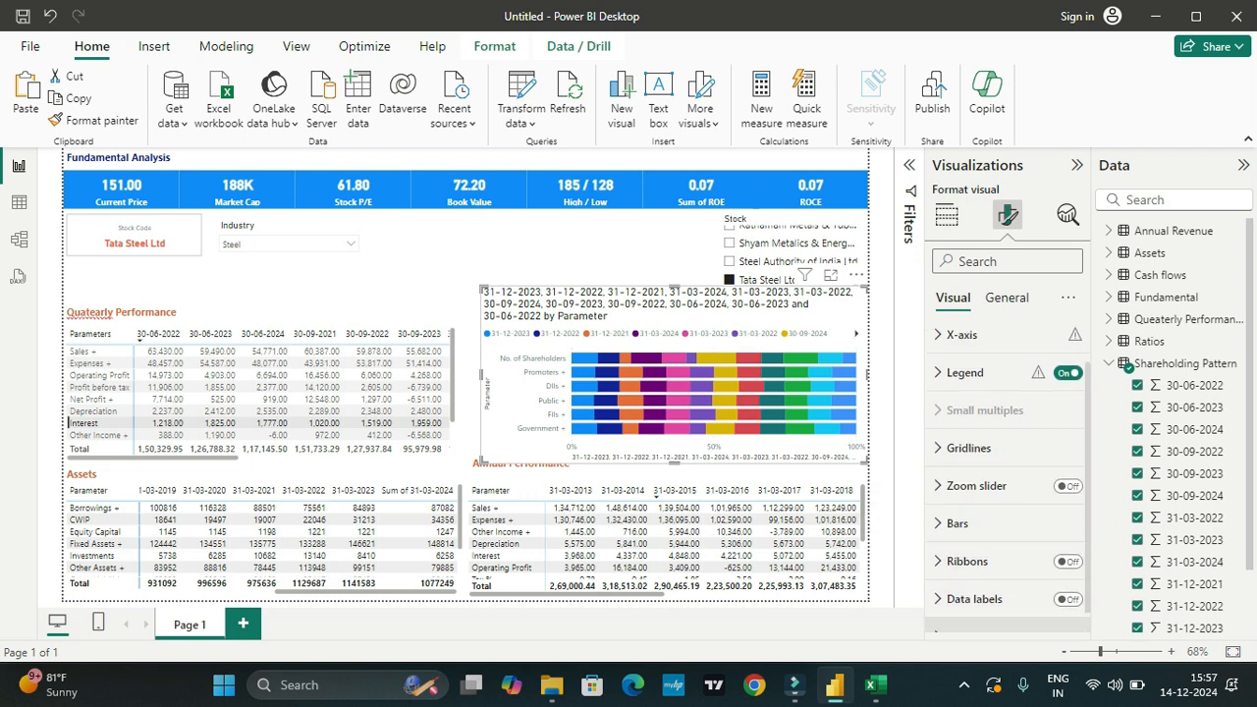
pyautogui.click(1067, 418)
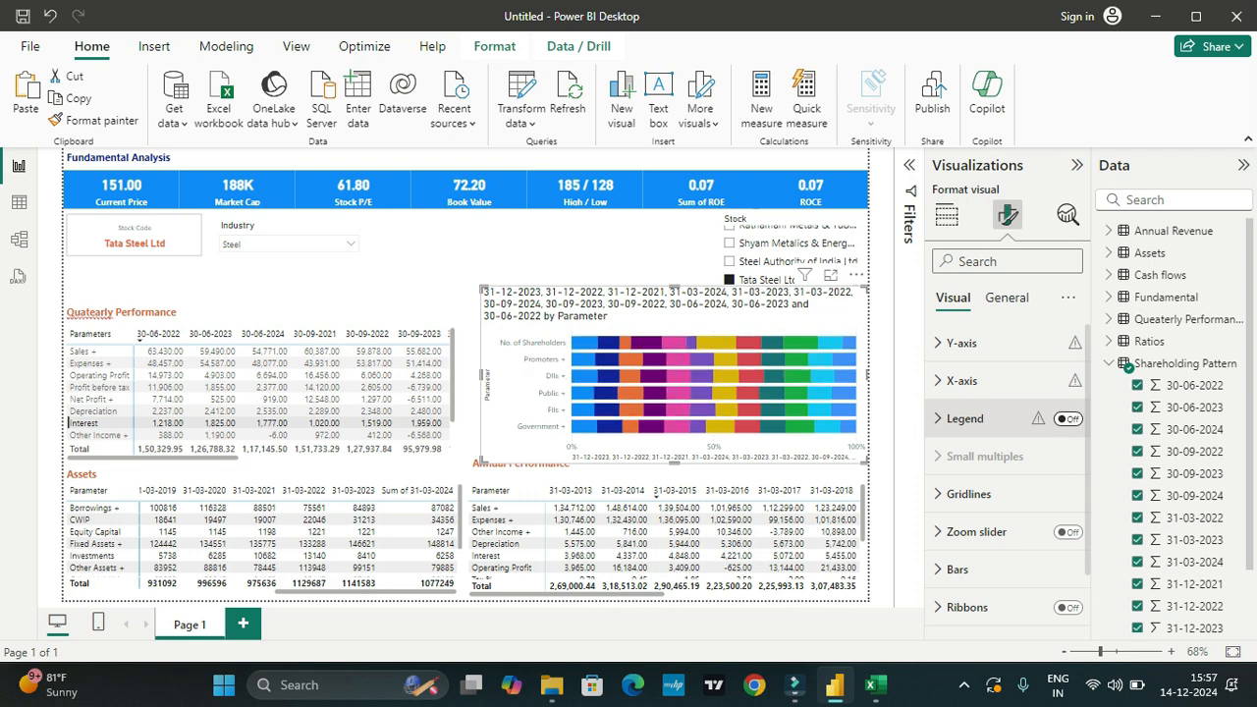
pyautogui.click(1067, 418)
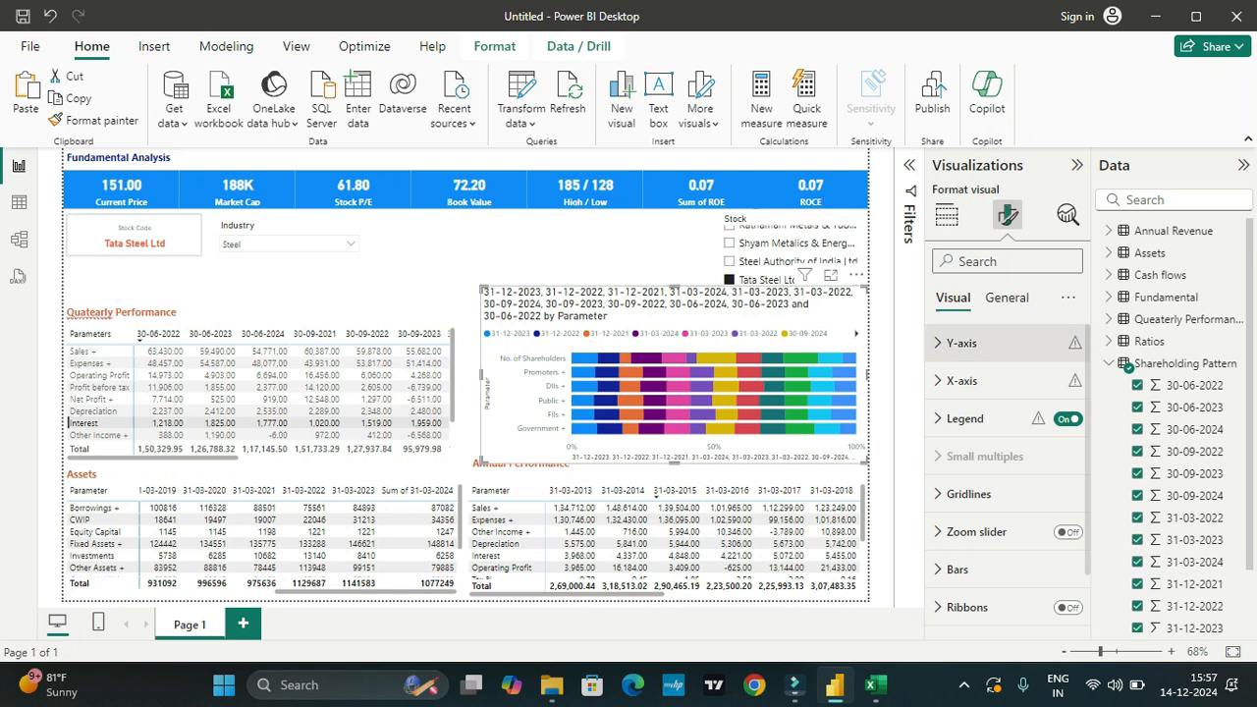
pyautogui.scroll(-2, 1002, 496)
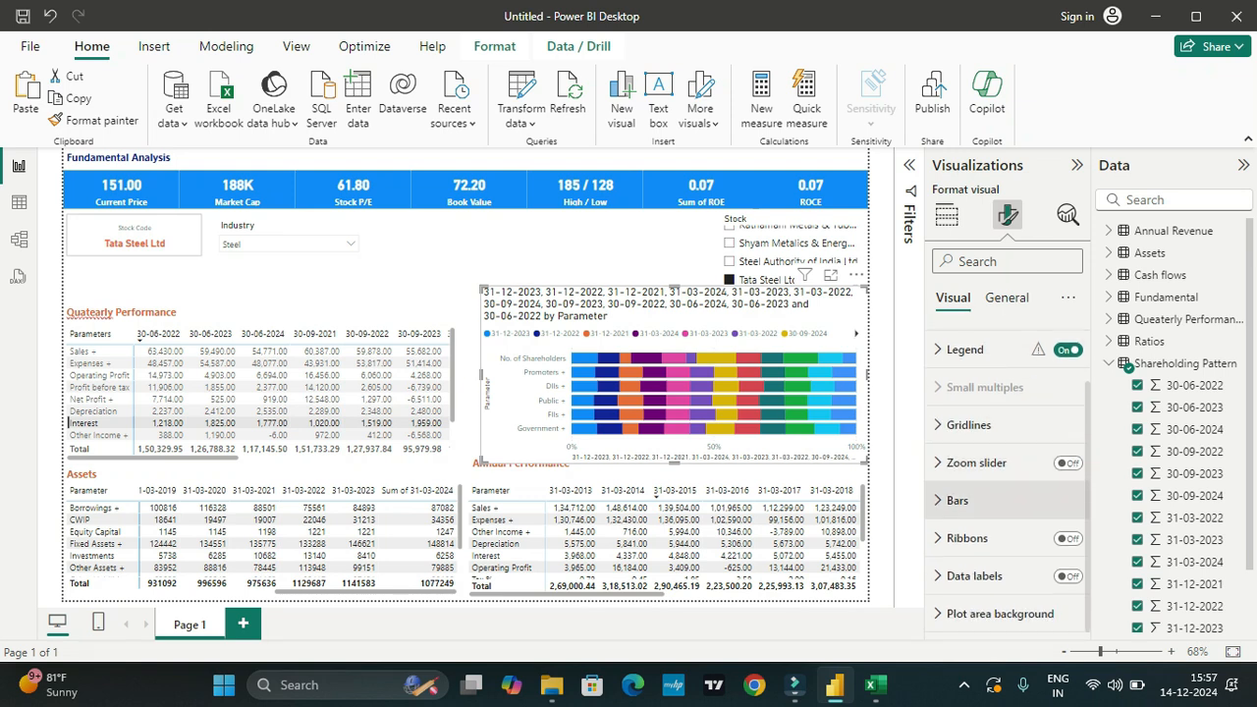
pyautogui.scroll(2, 1001, 496)
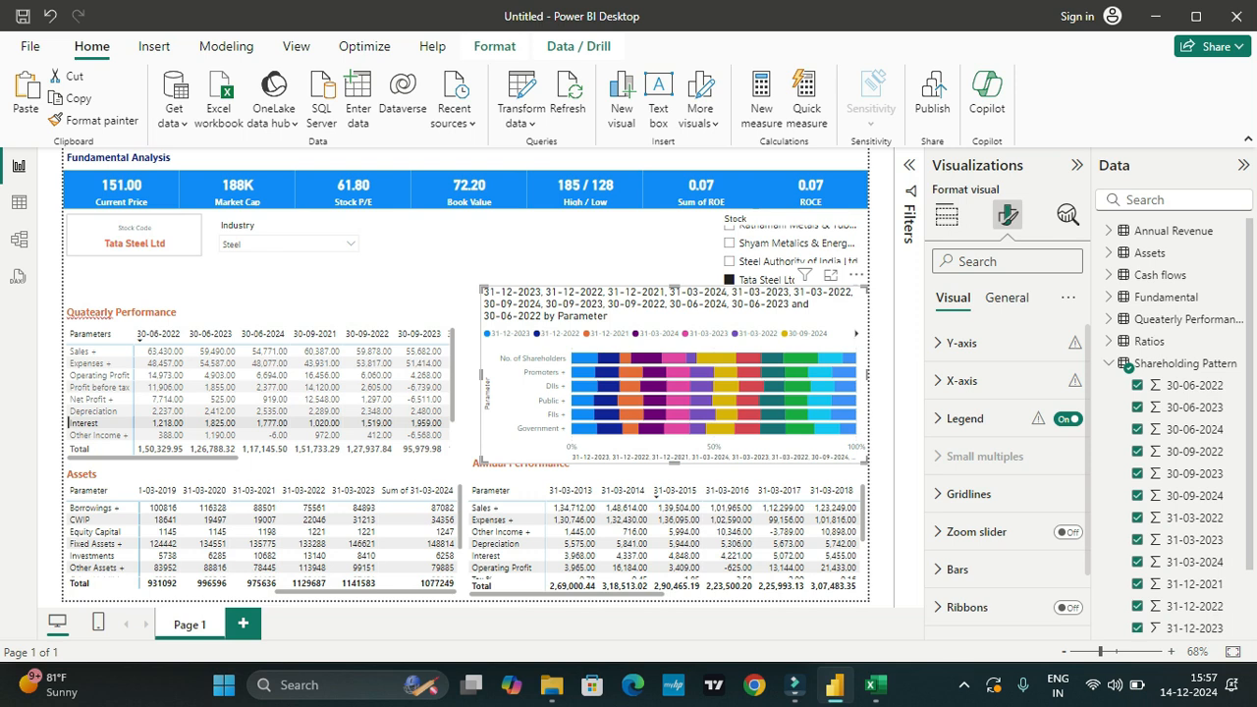
# Step: Turn off the shareholding chart's title and view the remaining dates in its legend
pyautogui.click(1006, 296)
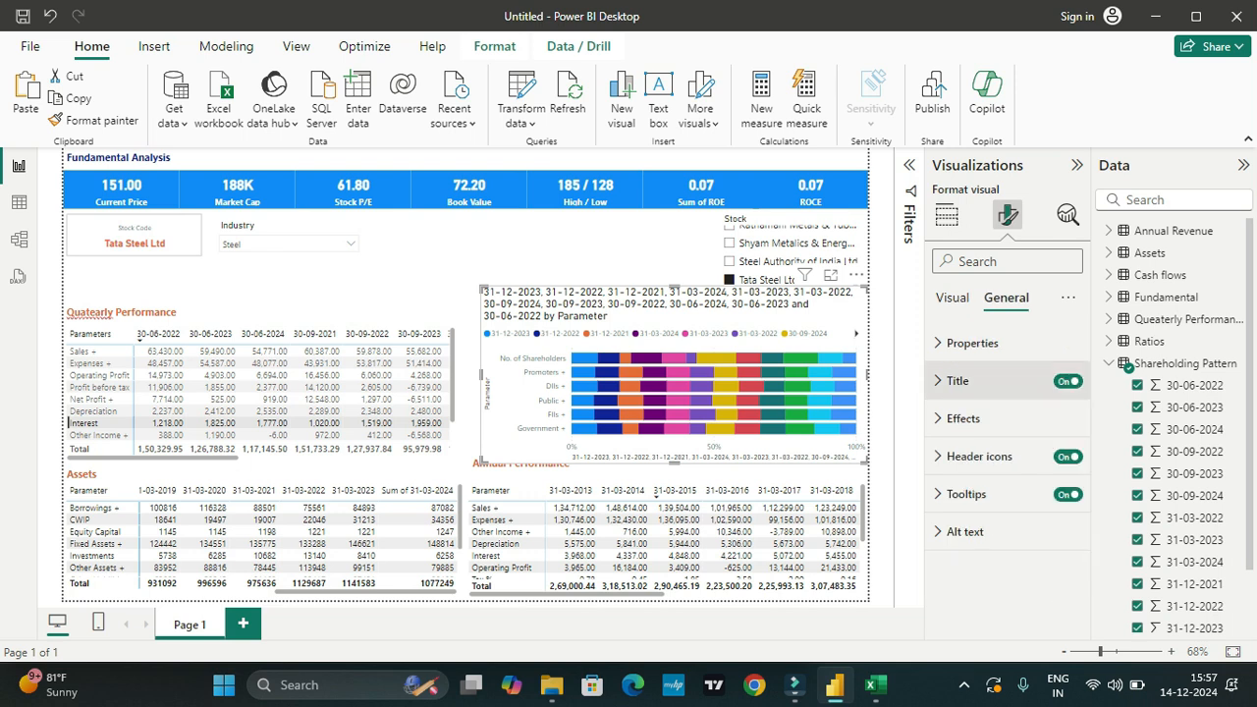
pyautogui.click(1067, 381)
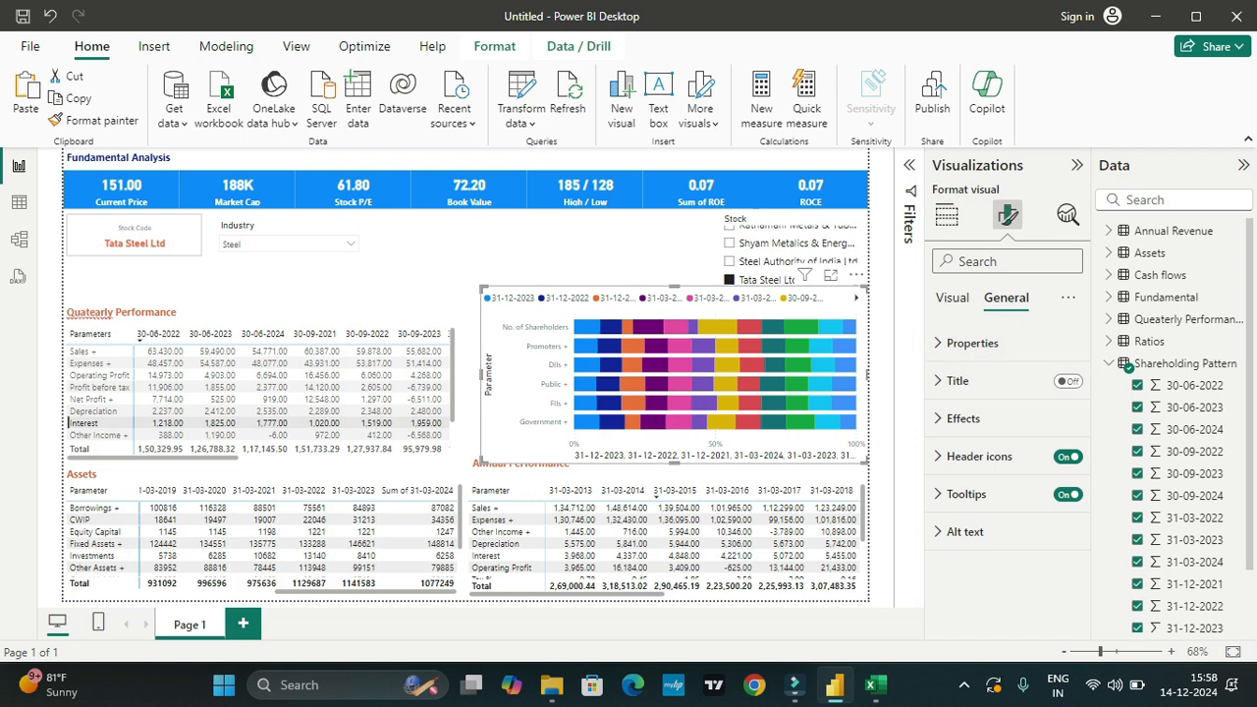
pyautogui.click(857, 297)
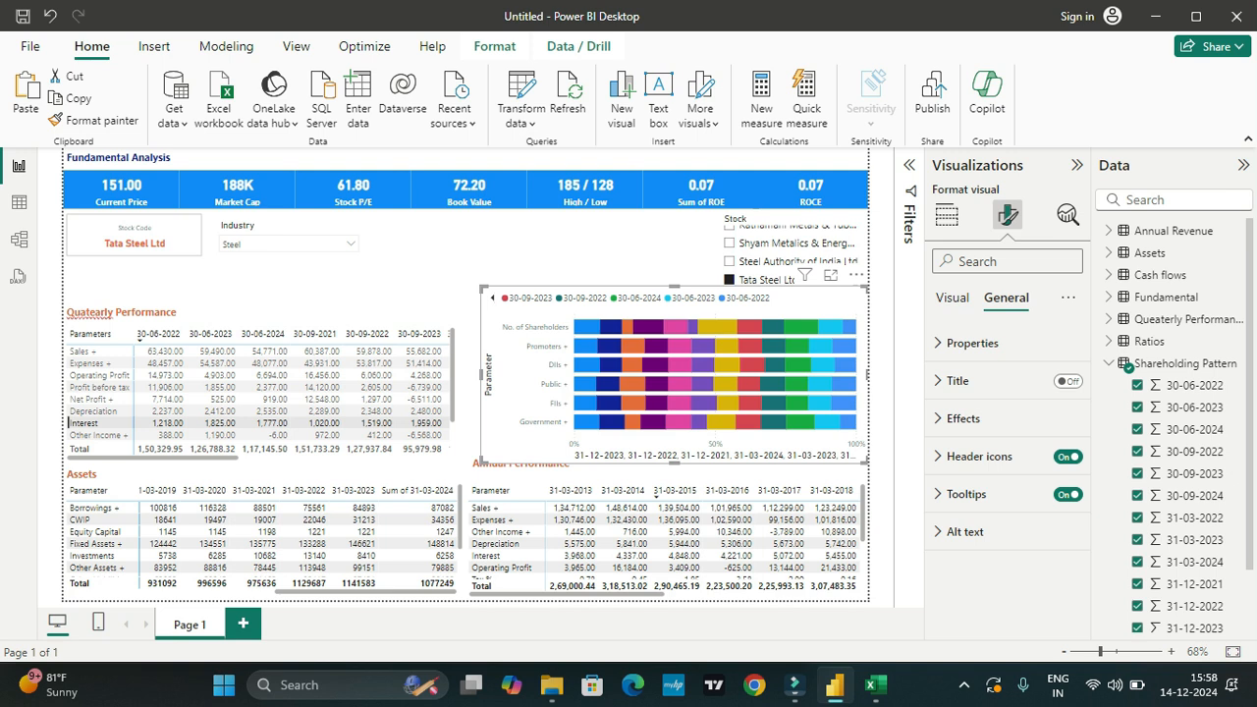
pyautogui.moveTo(610, 326)
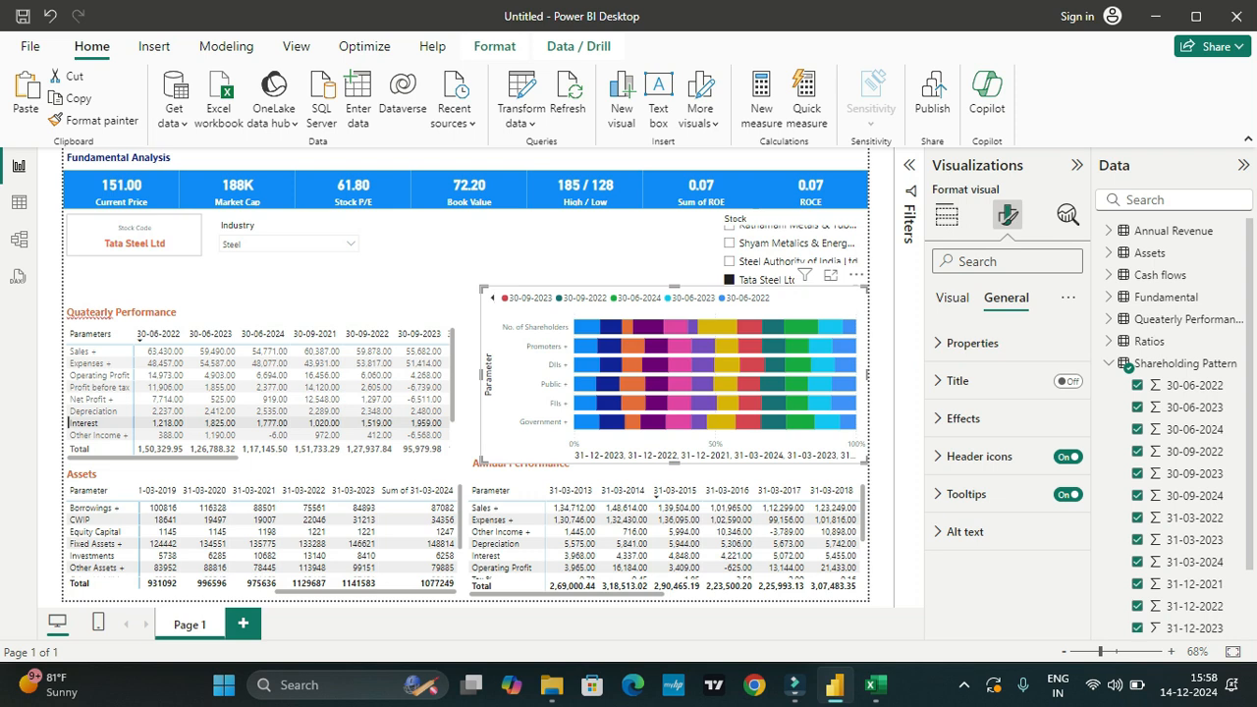
# Step: Try hiding the shareholding chart's Y-axis values, switch them back on and collapse their settings
pyautogui.click(951, 297)
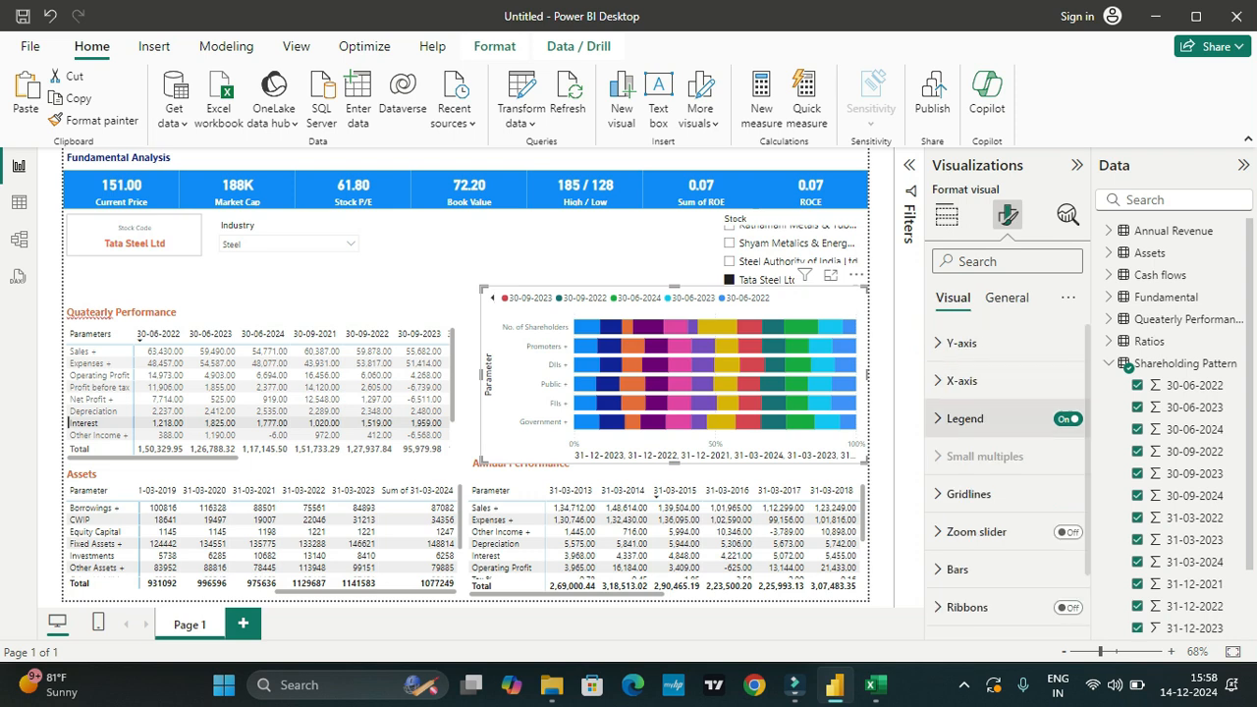
pyautogui.click(961, 343)
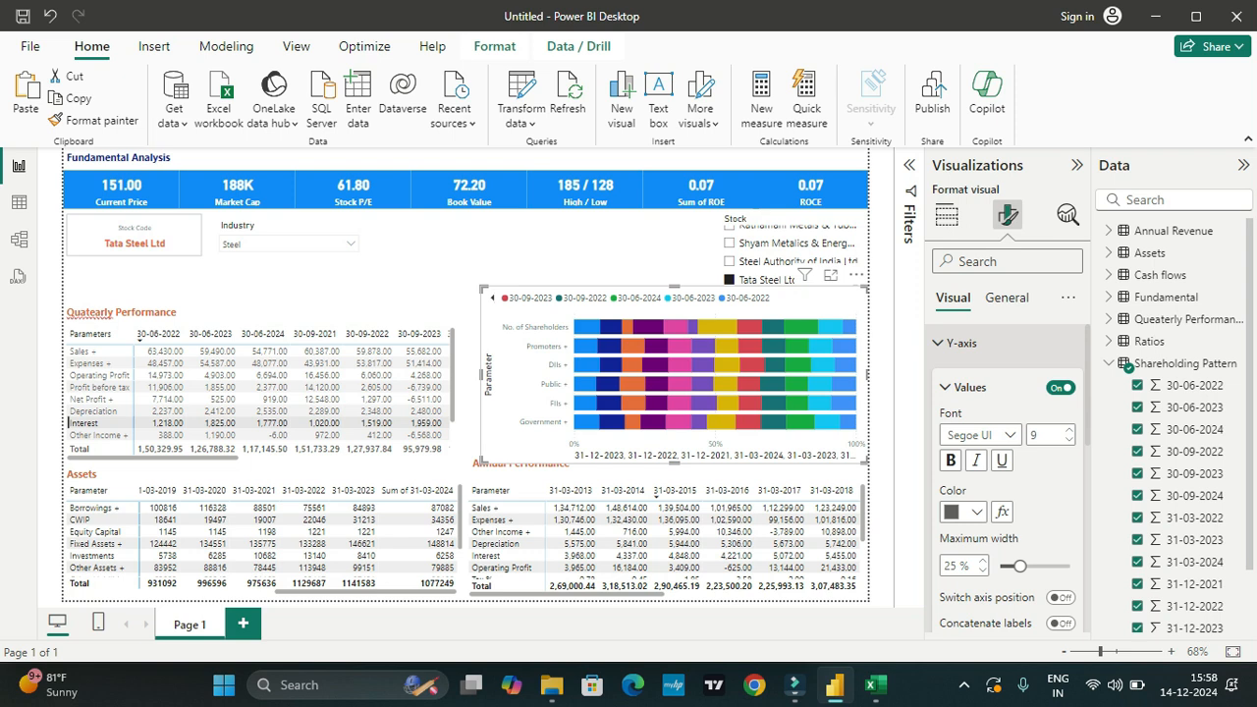
pyautogui.click(1060, 387)
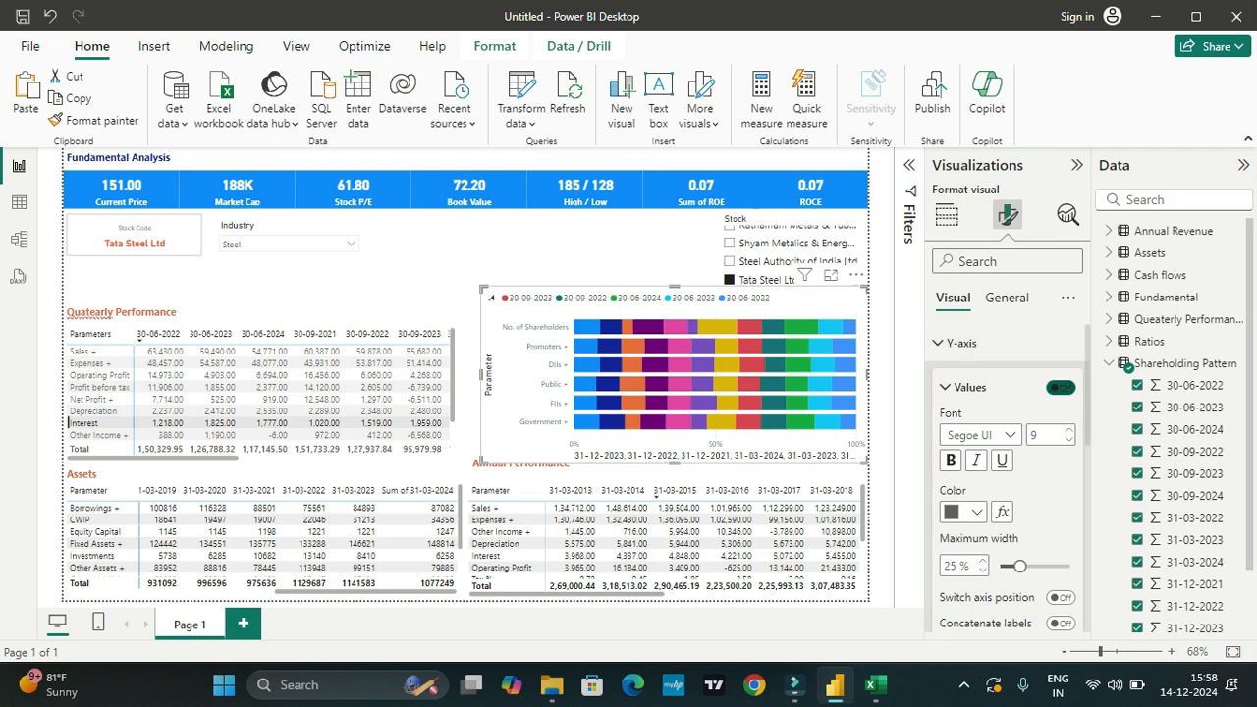
pyautogui.click(1060, 387)
pyautogui.scroll(-1, 1006, 471)
pyautogui.click(968, 334)
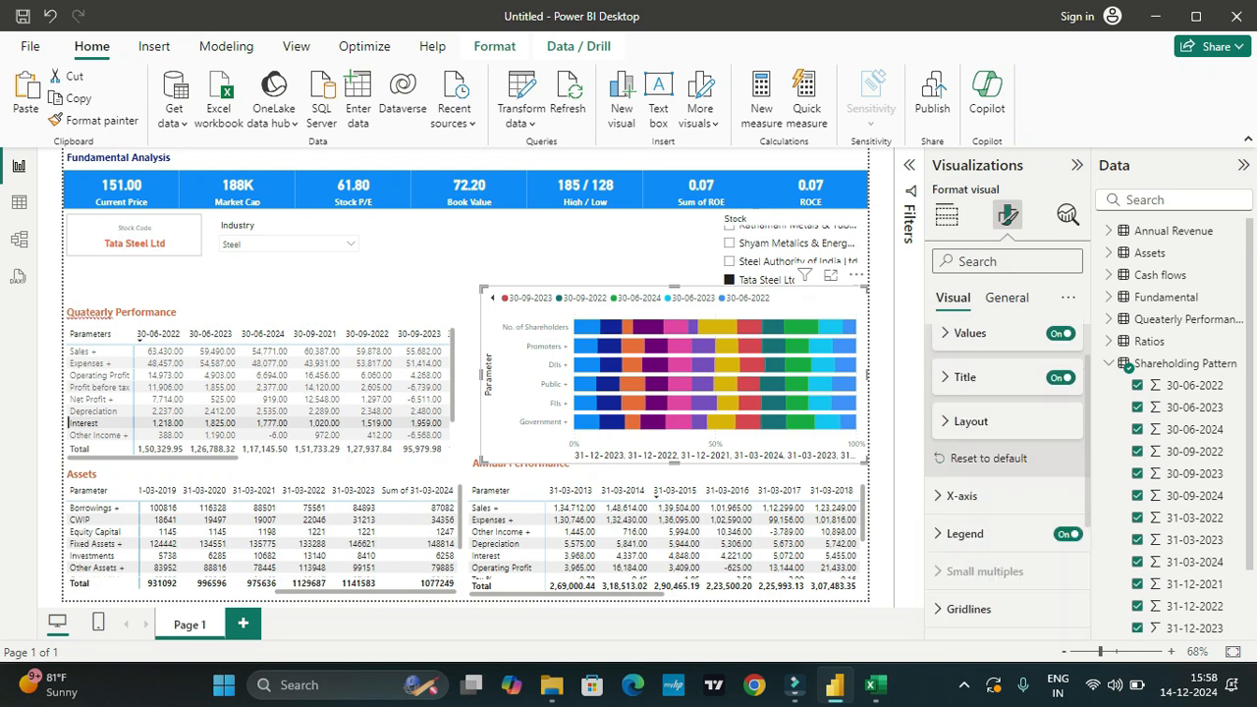
# Step: Try hiding the shareholding chart's X-axis values, switch them back on and turn off the X-axis title
pyautogui.scroll(-1, 1006, 472)
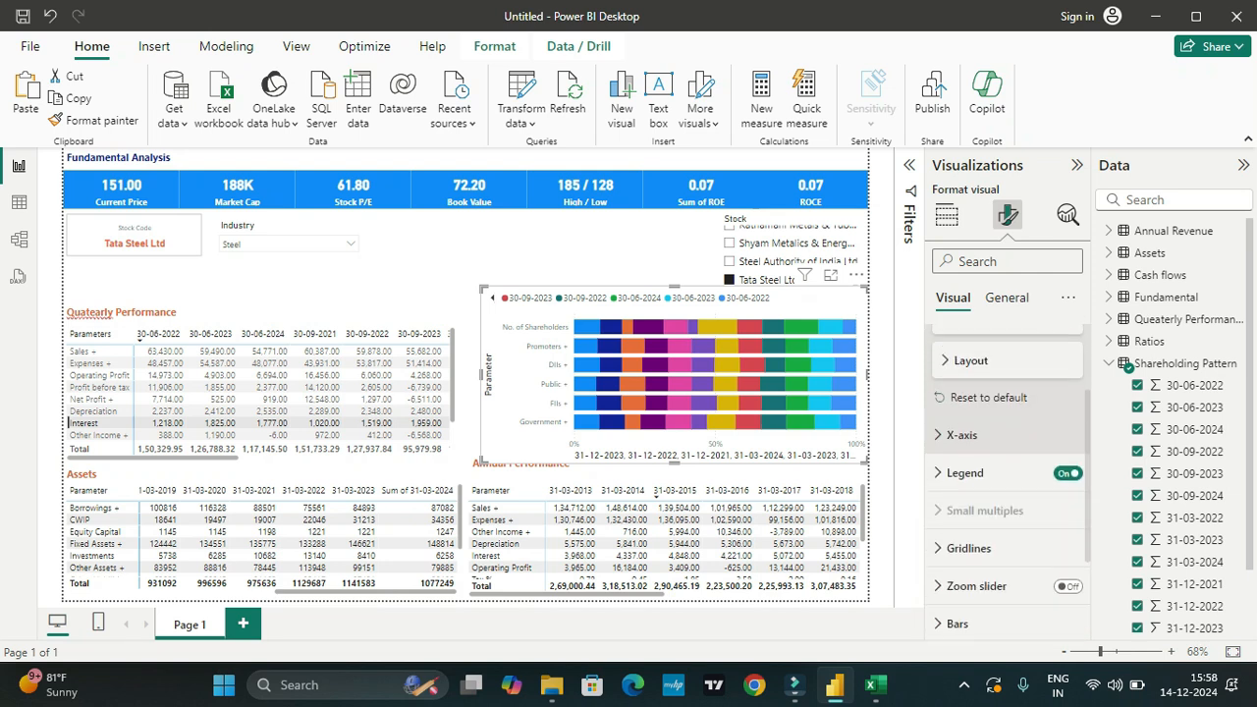
pyautogui.click(962, 435)
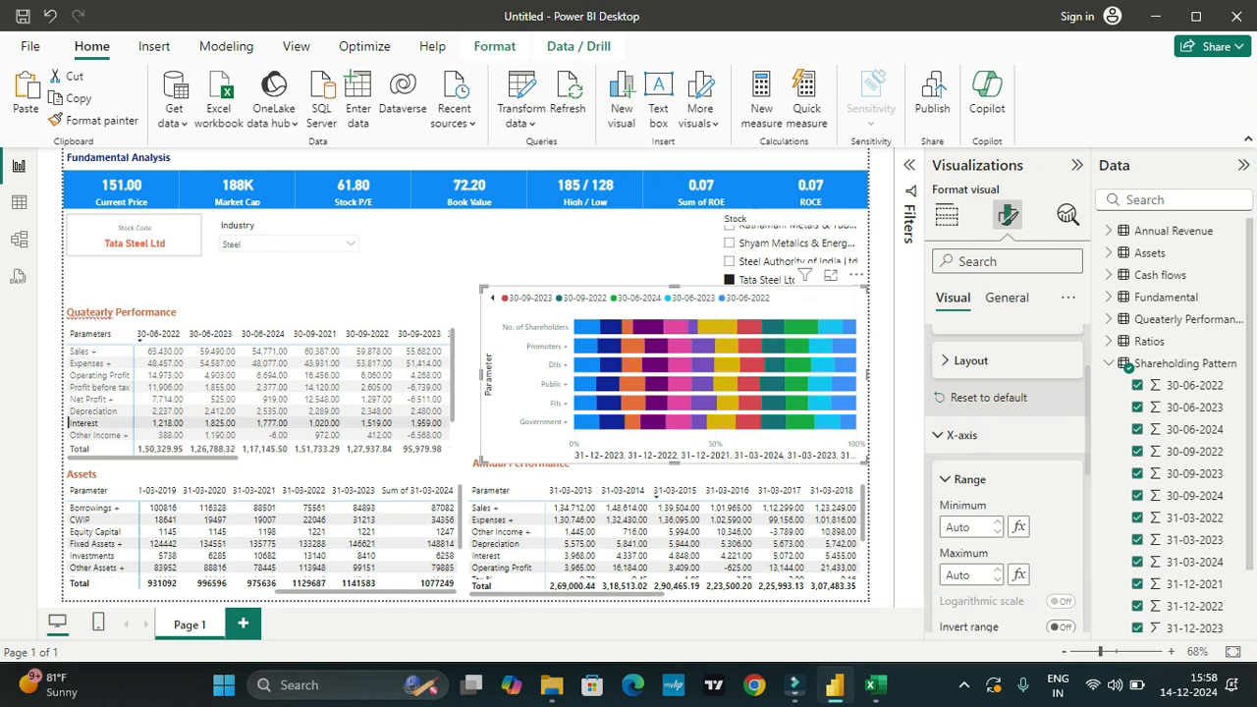
pyautogui.scroll(-3, 1006, 481)
pyautogui.click(1060, 479)
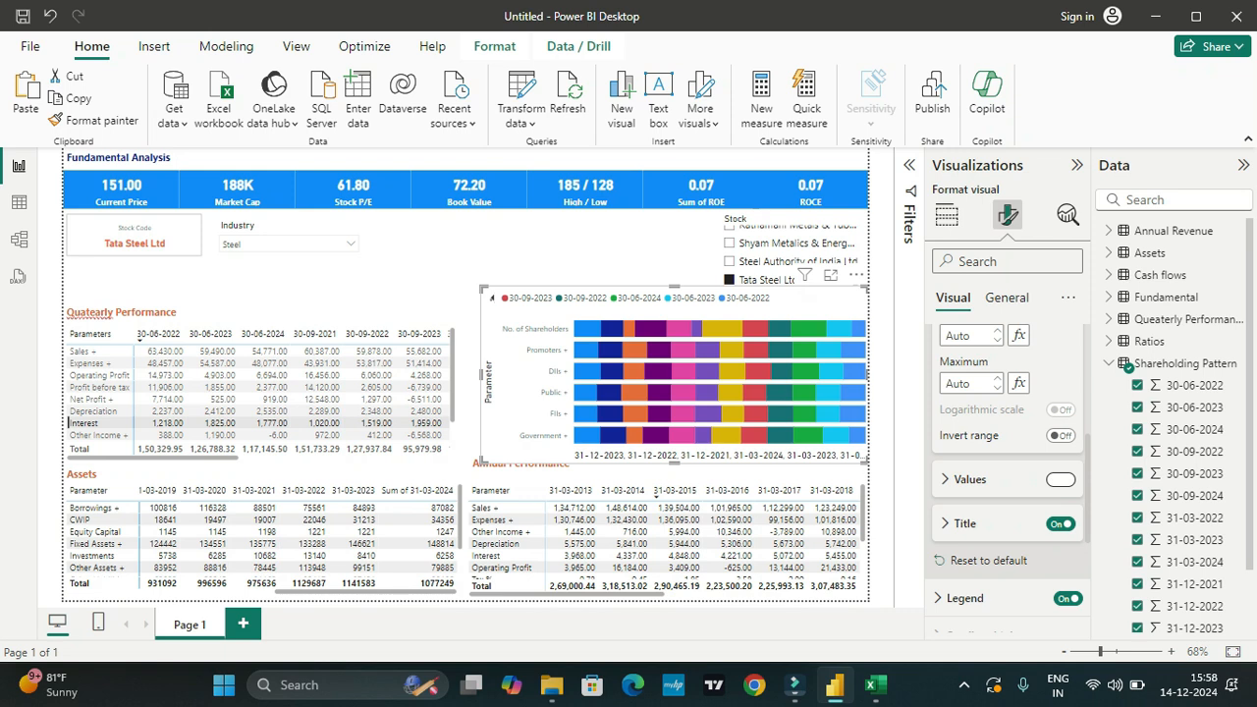
pyautogui.click(1061, 479)
pyautogui.click(1060, 523)
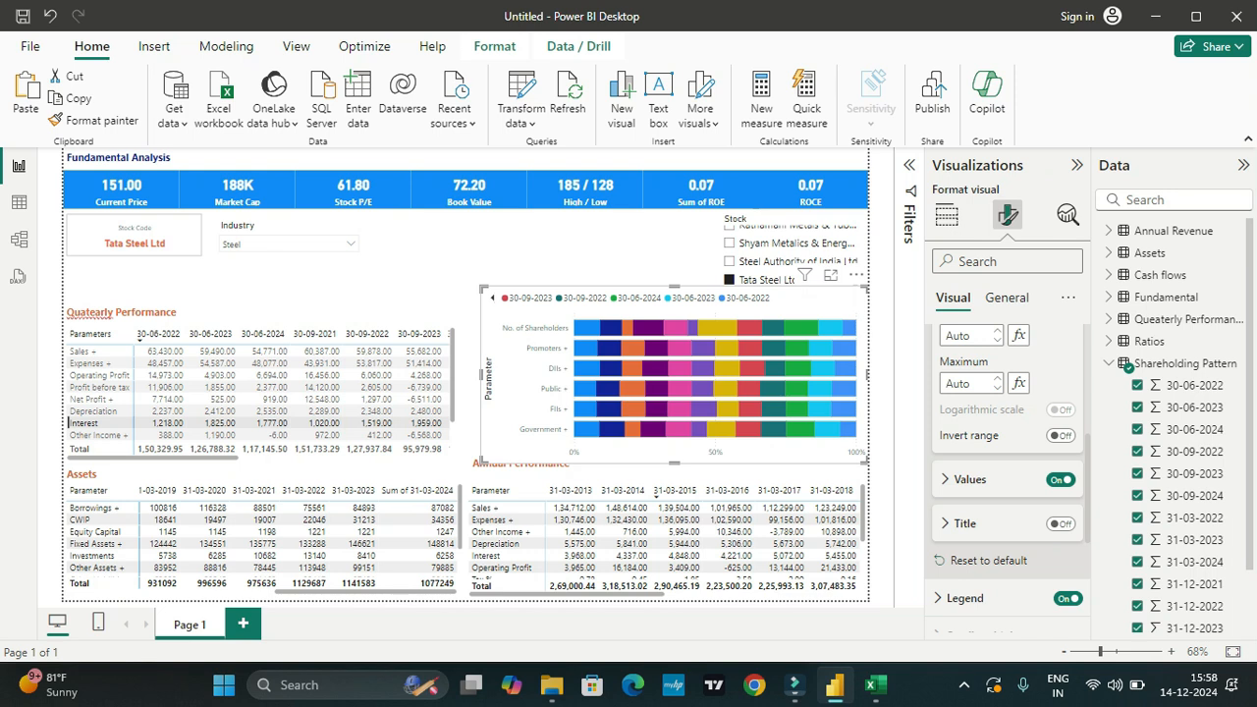
# Step: View the shareholding chart's first legend dates, its data point details and the remaining formatting options
pyautogui.scroll(7, 672, 297)
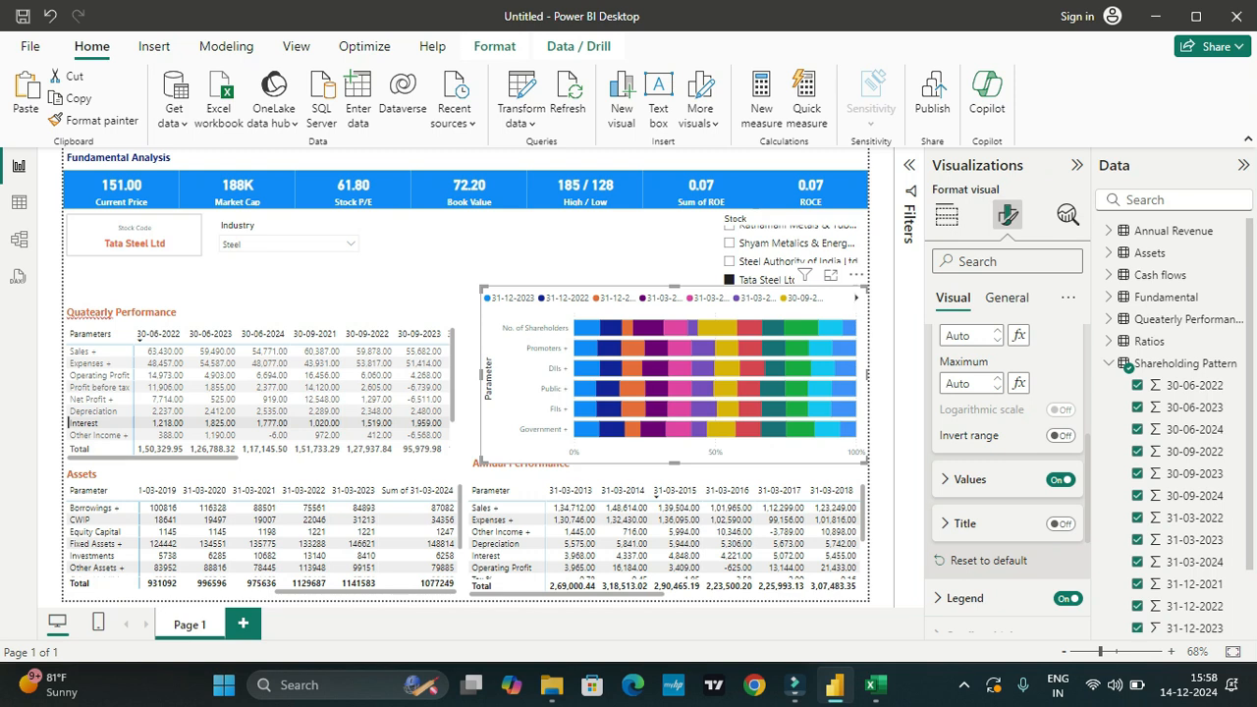
pyautogui.moveTo(595, 348)
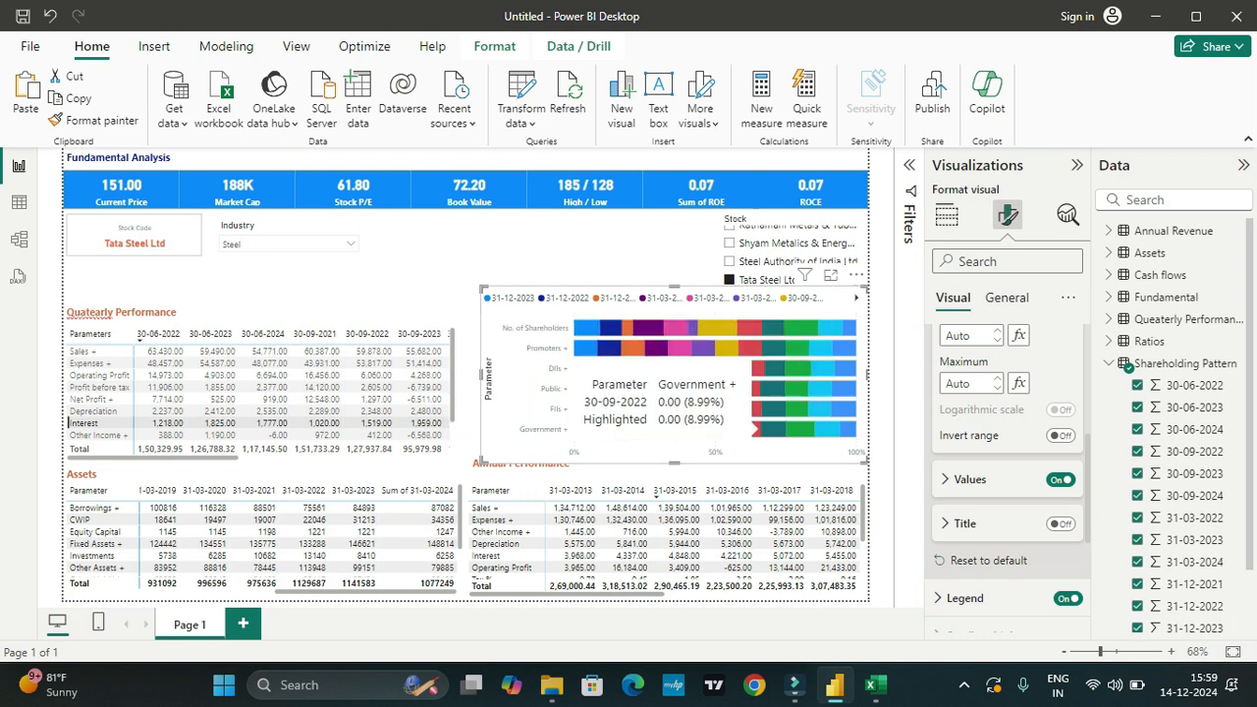
pyautogui.scroll(-5, 1007, 476)
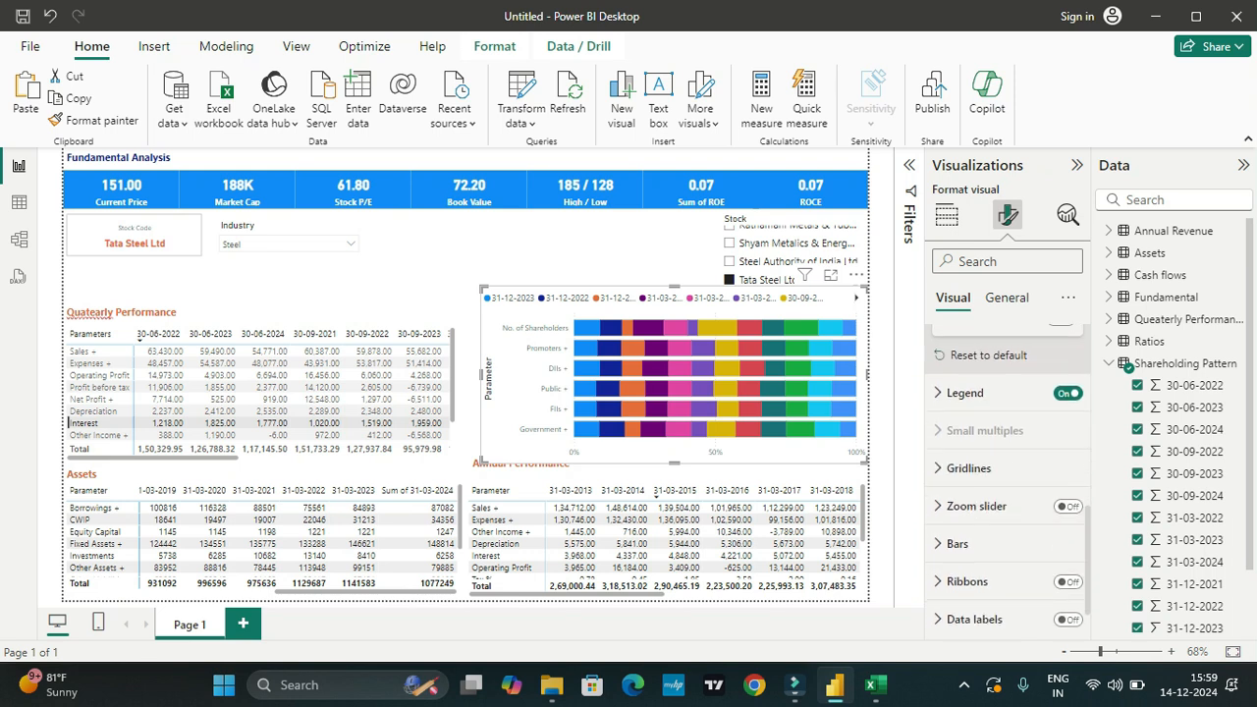
pyautogui.scroll(-1, 1188, 471)
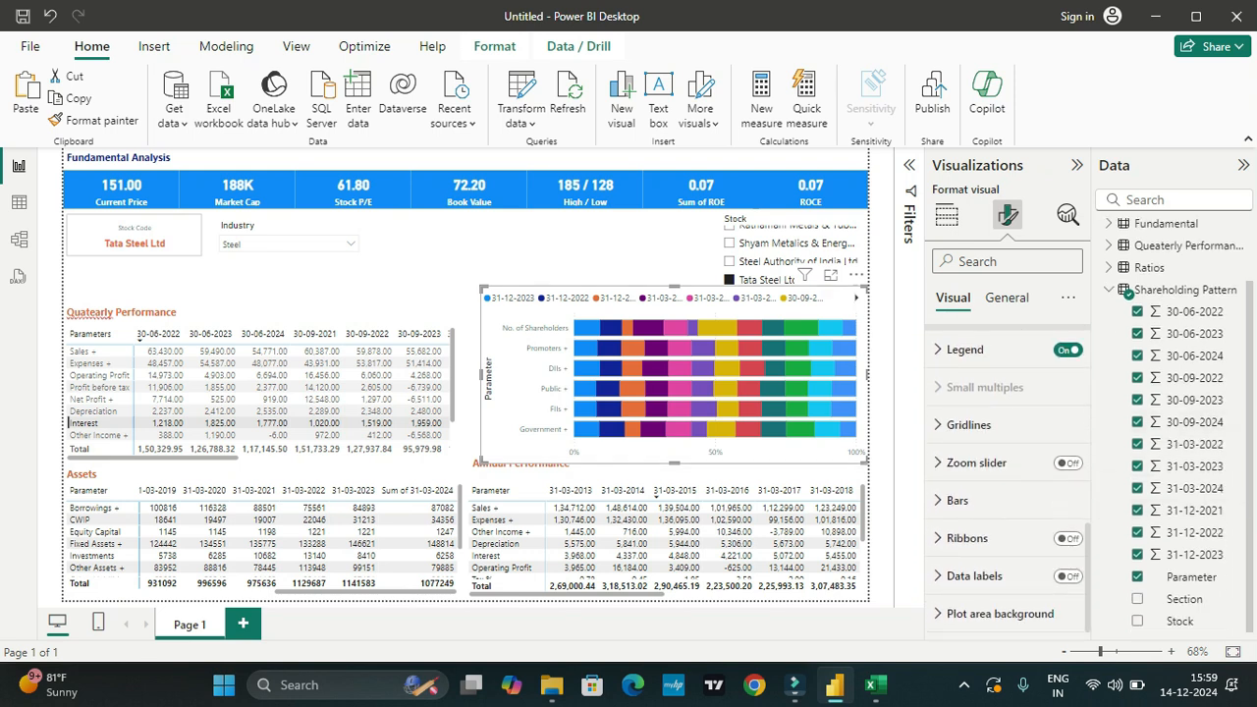
# Step: Shorten the shareholding chart from below so it clears the Annual Performance heading, and deselect it
pyautogui.click(642, 328)
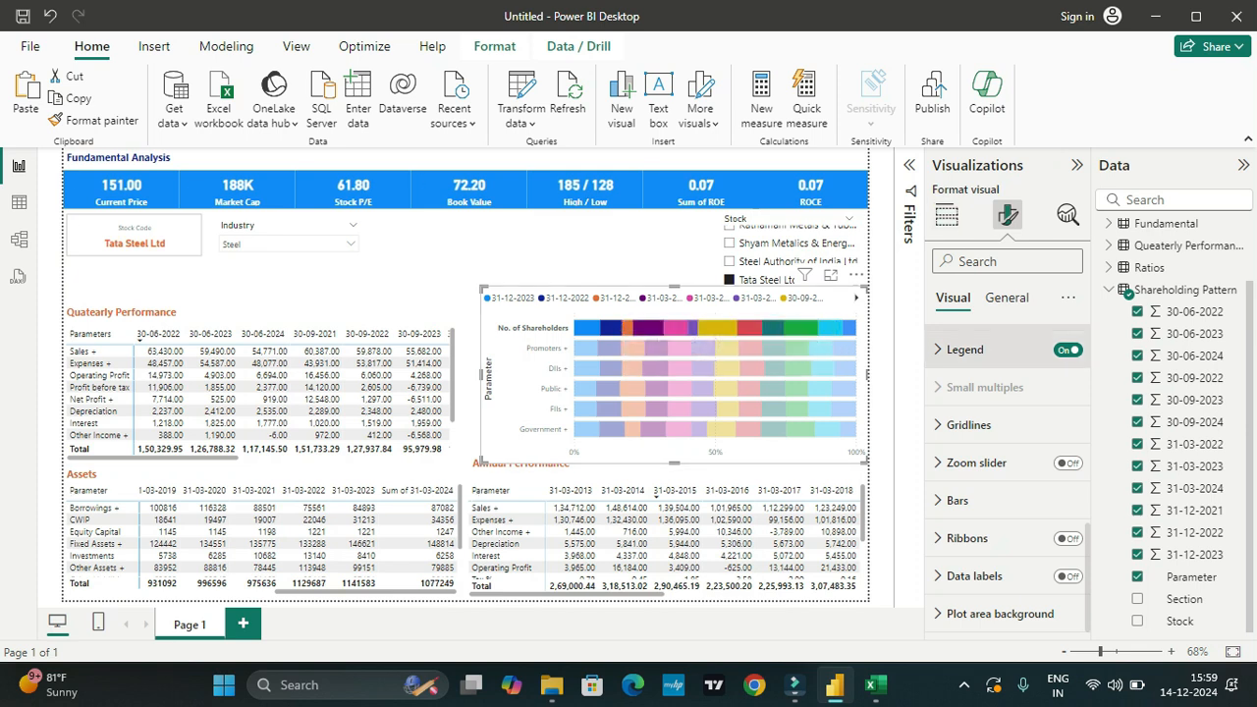
pyautogui.moveTo(674, 462); pyautogui.dragTo(674, 452)
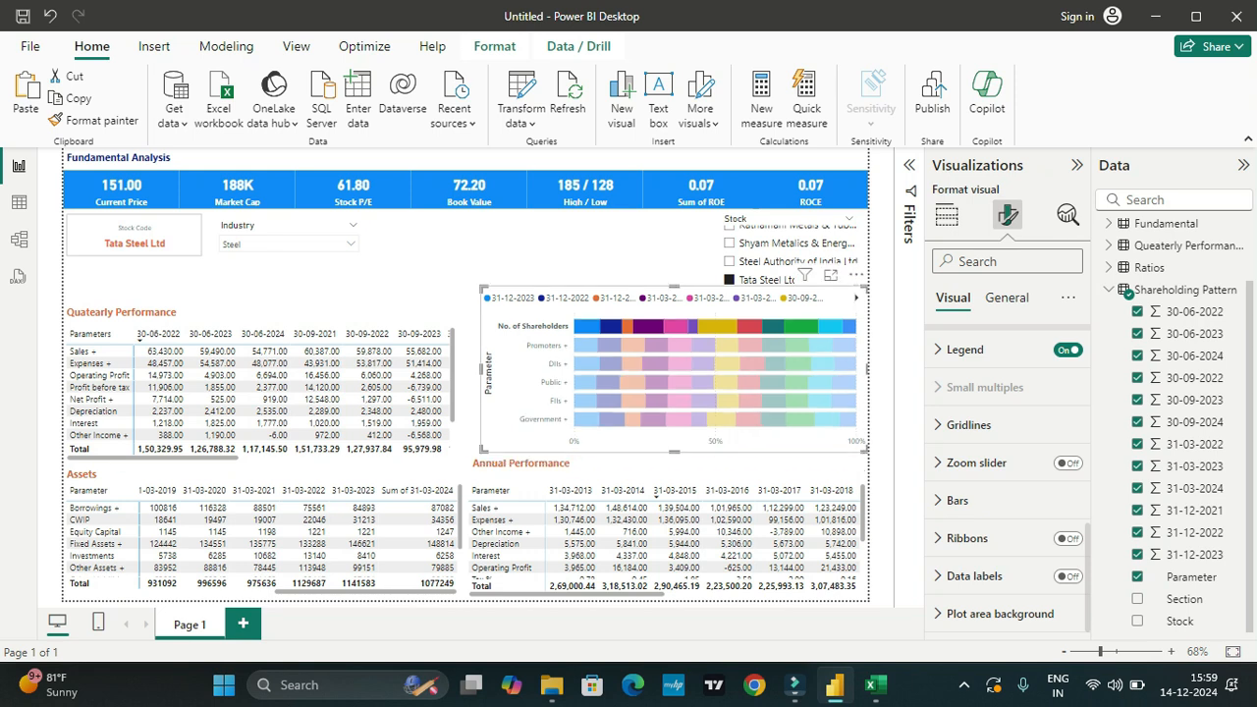
pyautogui.click(609, 259)
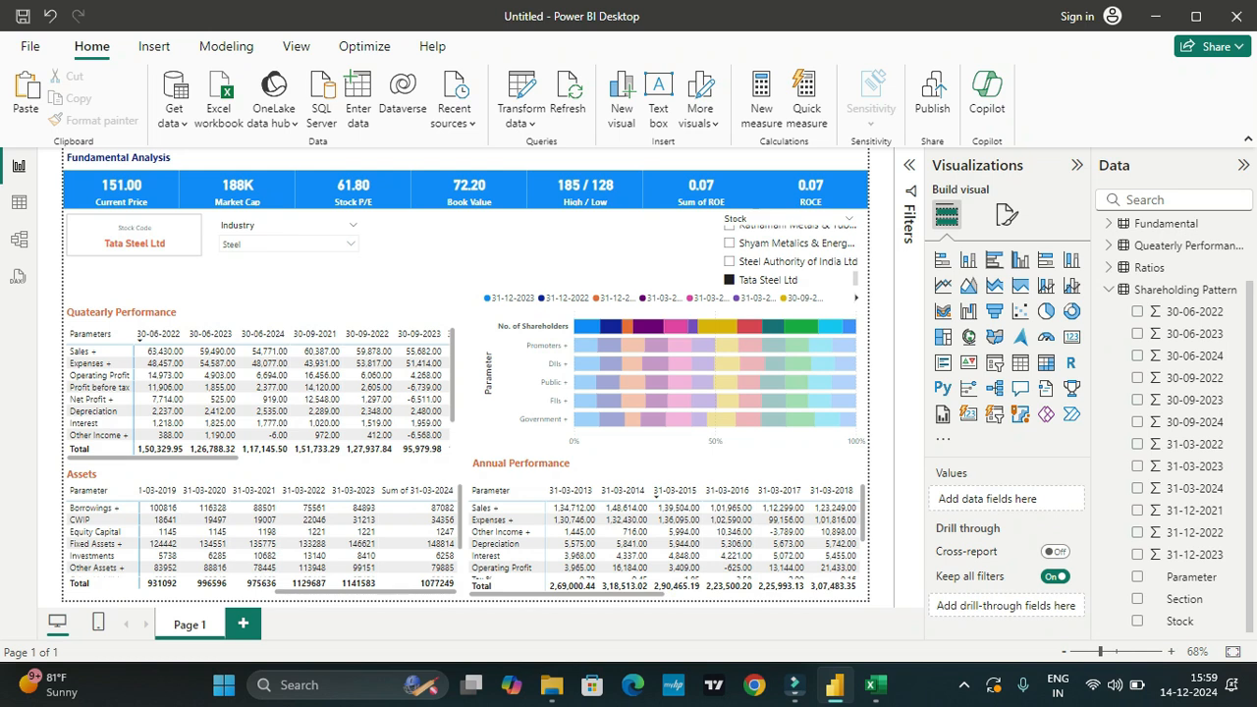
# Step: Move the annual performance matrix out of its place to the area just below the Fundamental Analysis cards, above the quarterly matrix
pyautogui.click(495, 508)
pyautogui.moveTo(526, 481); pyautogui.dragTo(291, 221)
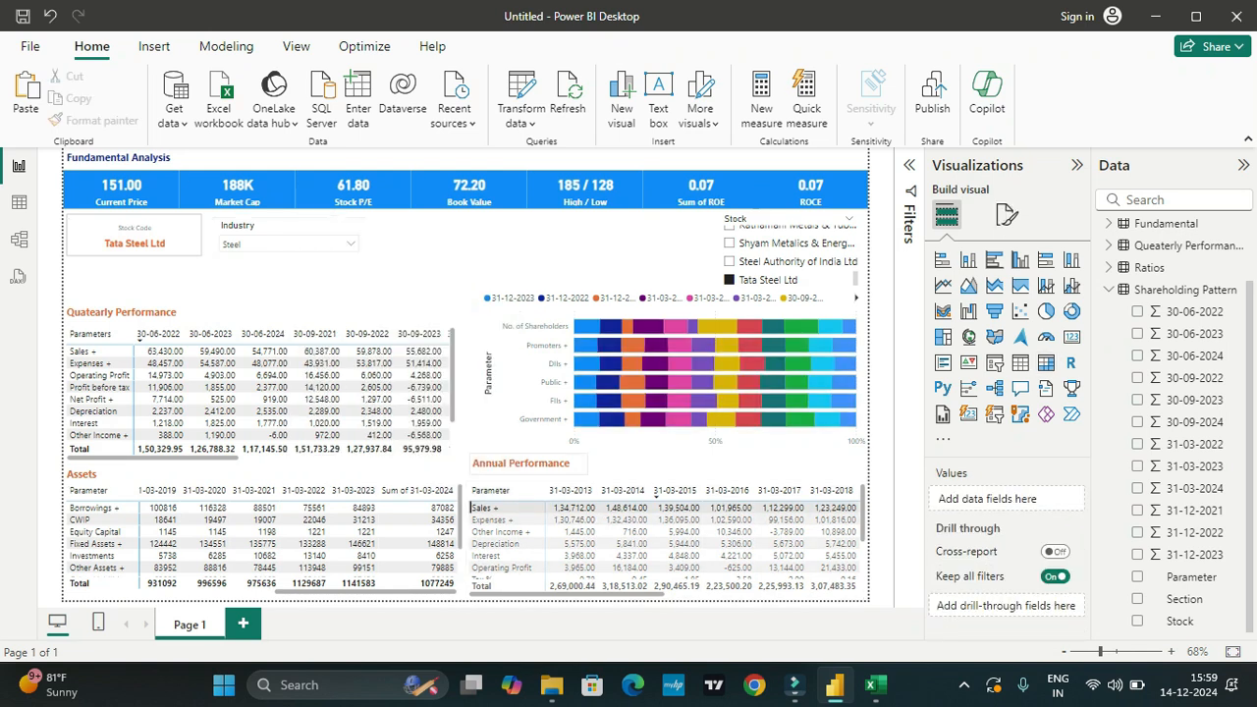
pyautogui.moveTo(525, 485); pyautogui.dragTo(124, 242)
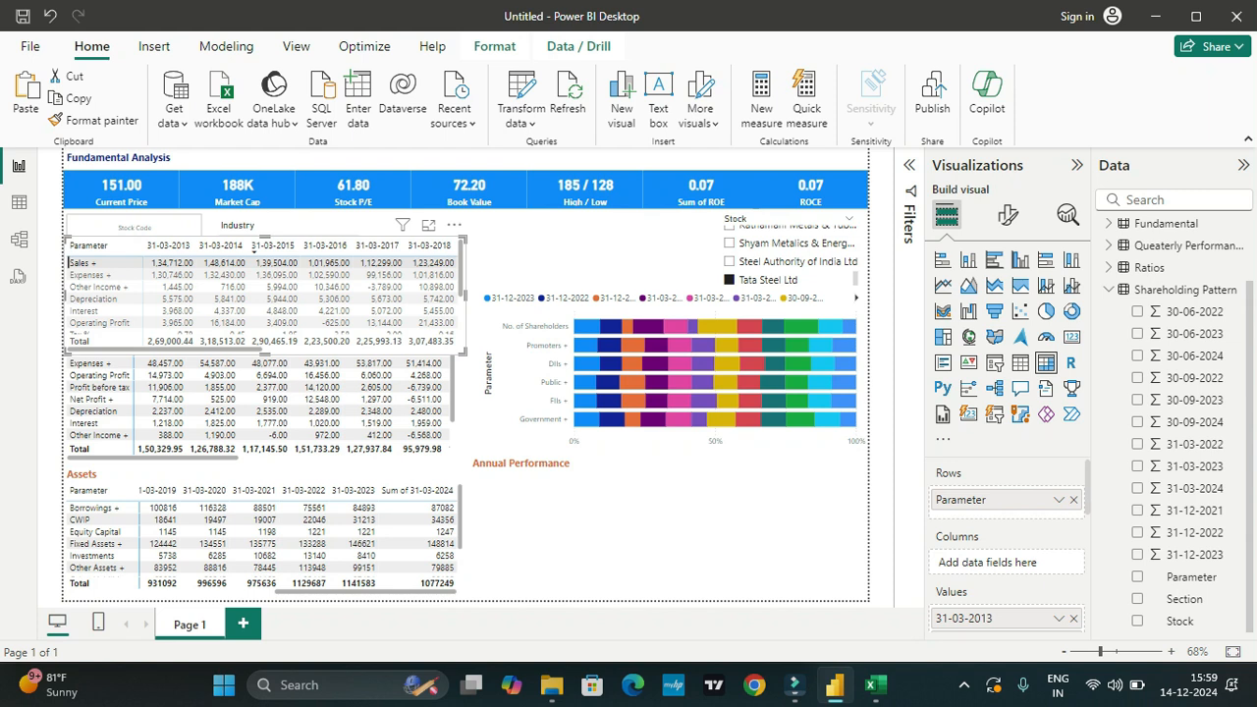
# Step: Move the shareholding chart under the Annual Performance heading and resize it to fit the space beside the Assets matrix
pyautogui.click(638, 442)
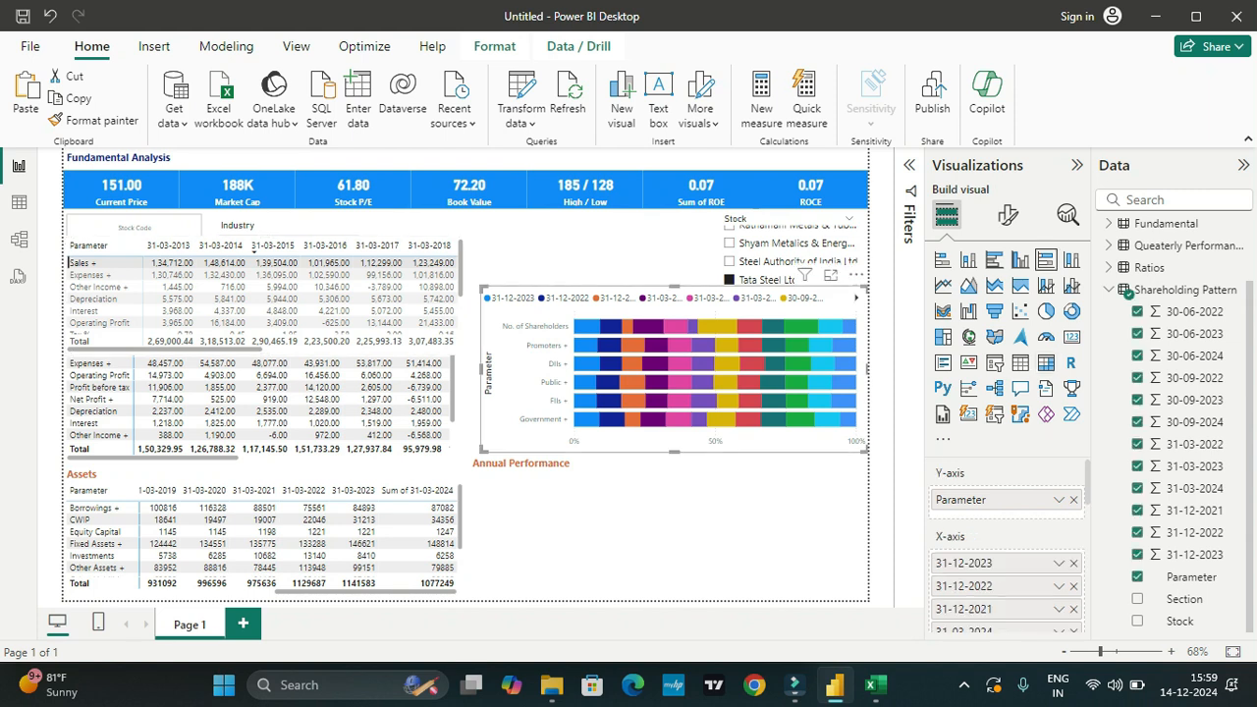
pyautogui.moveTo(639, 442); pyautogui.dragTo(626, 590)
pyautogui.moveTo(662, 434); pyautogui.dragTo(663, 483)
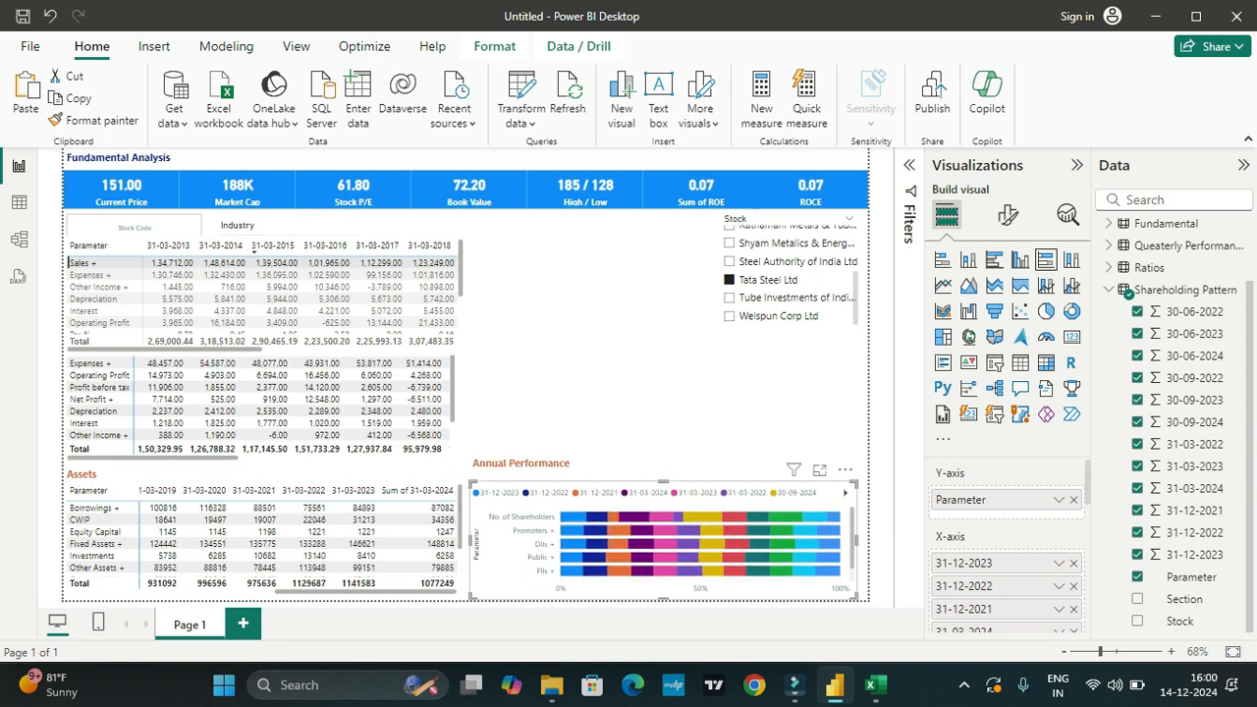
# Step: Examine the moved shareholding chart's categories and data point details, and review its list of X-axis date fields
pyautogui.scroll(-1, 663, 543)
pyautogui.scroll(1, 663, 543)
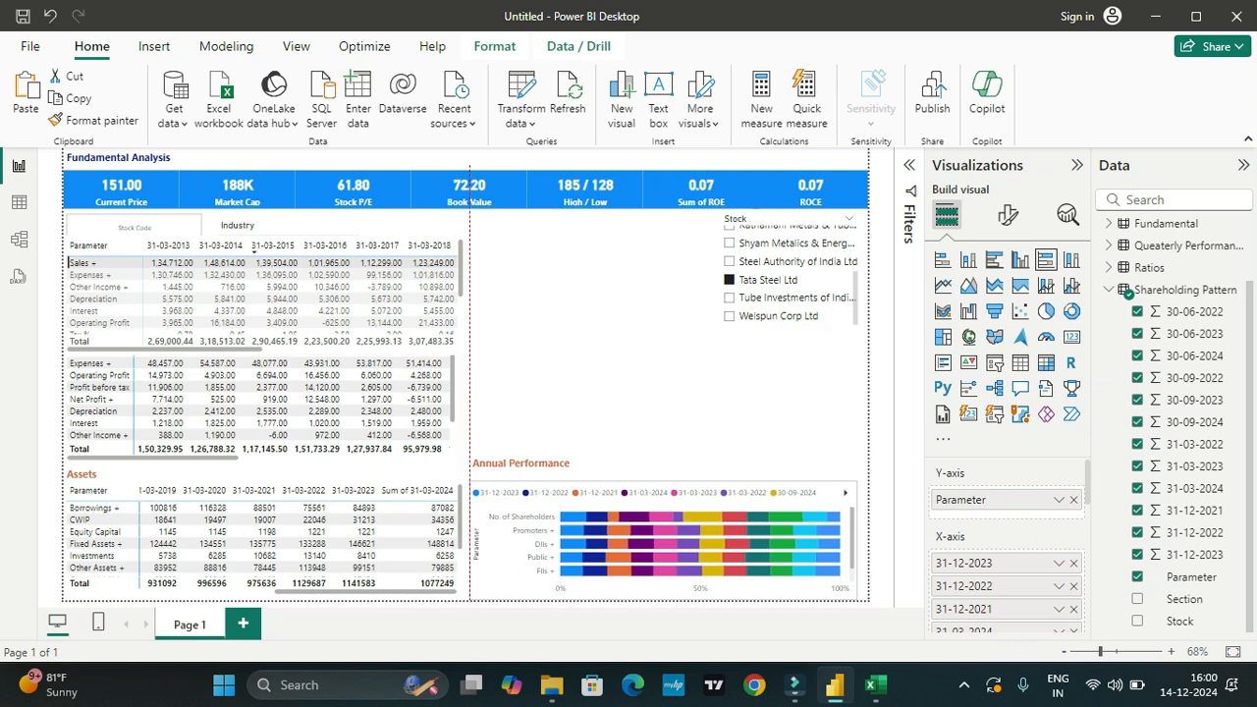
pyautogui.moveTo(611, 555)
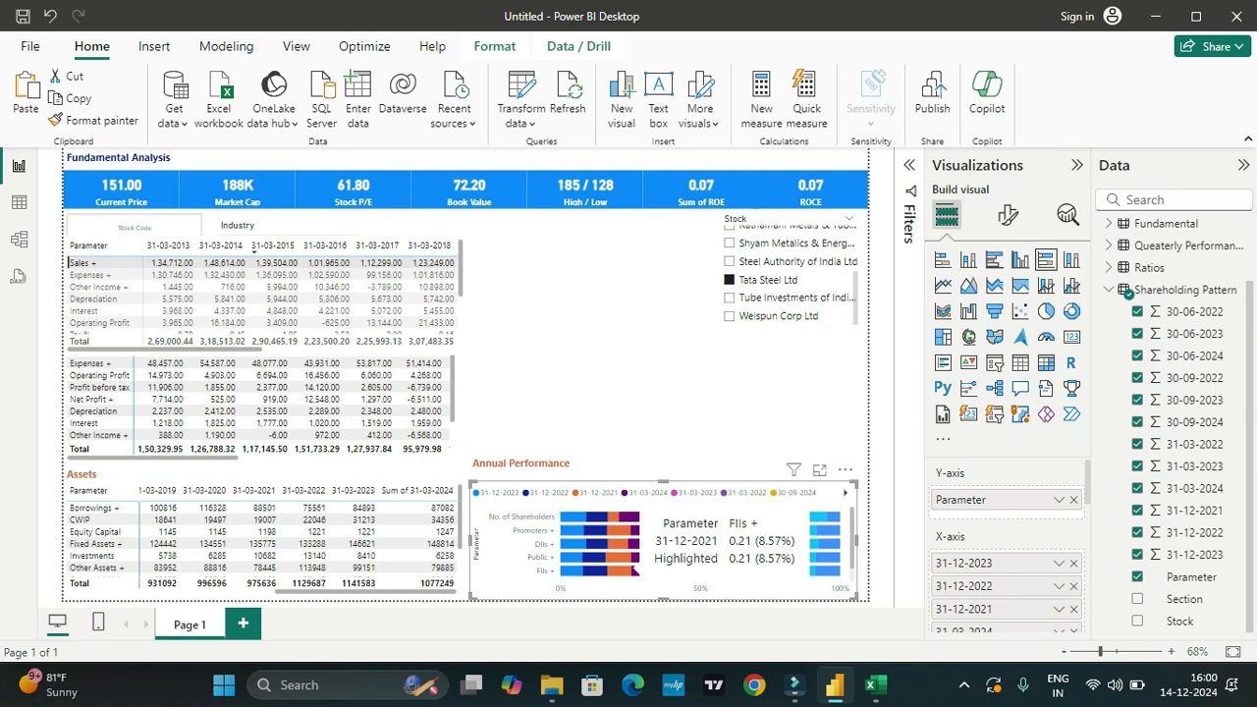
pyautogui.scroll(-1, 765, 560)
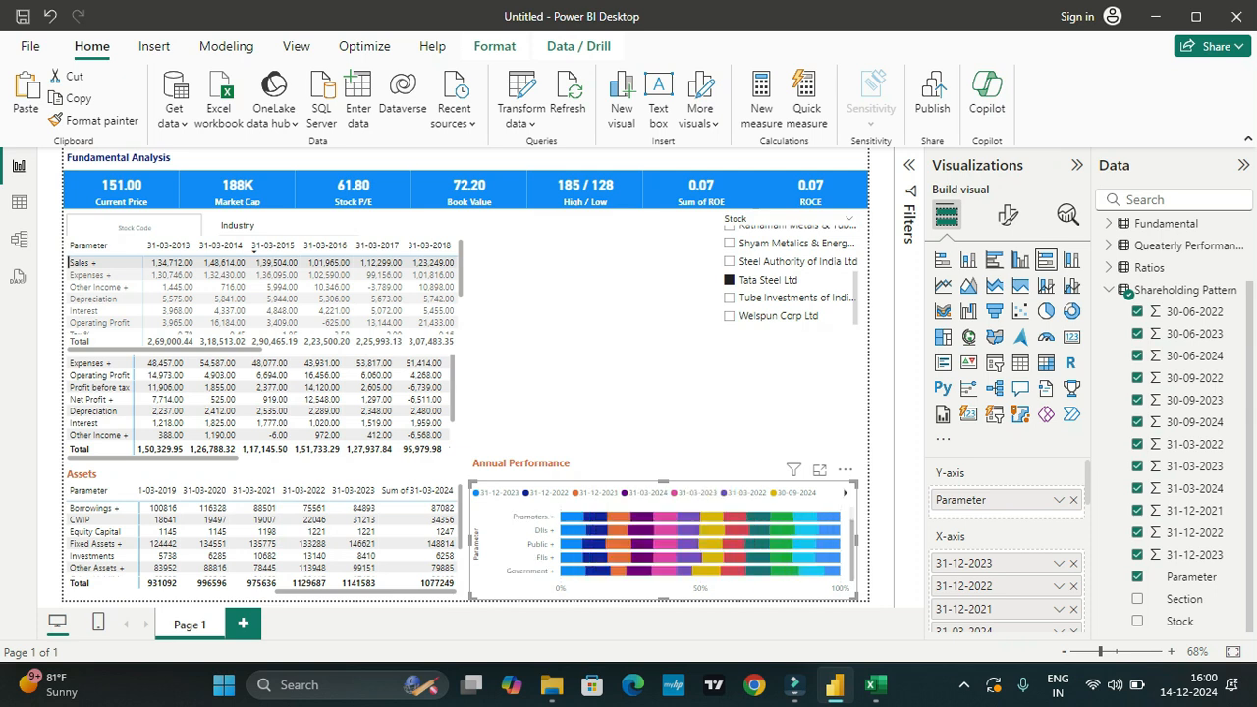
pyautogui.scroll(-1, 1008, 559)
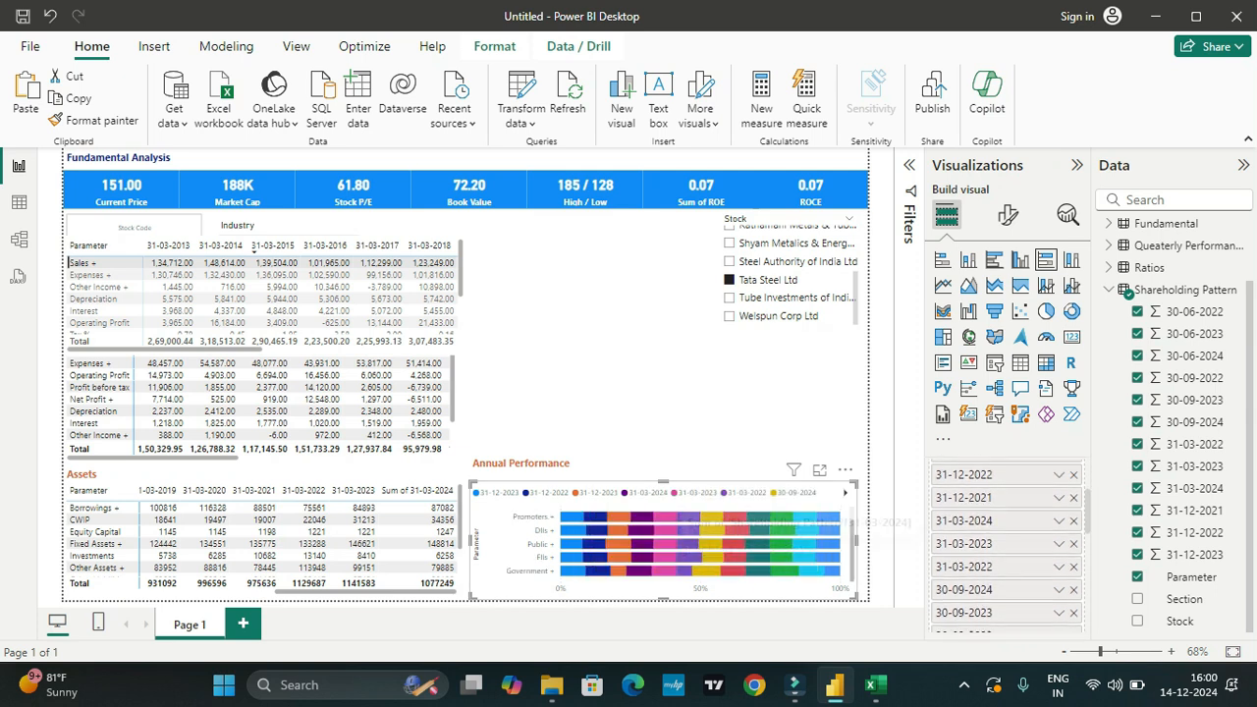
pyautogui.scroll(1, 1008, 560)
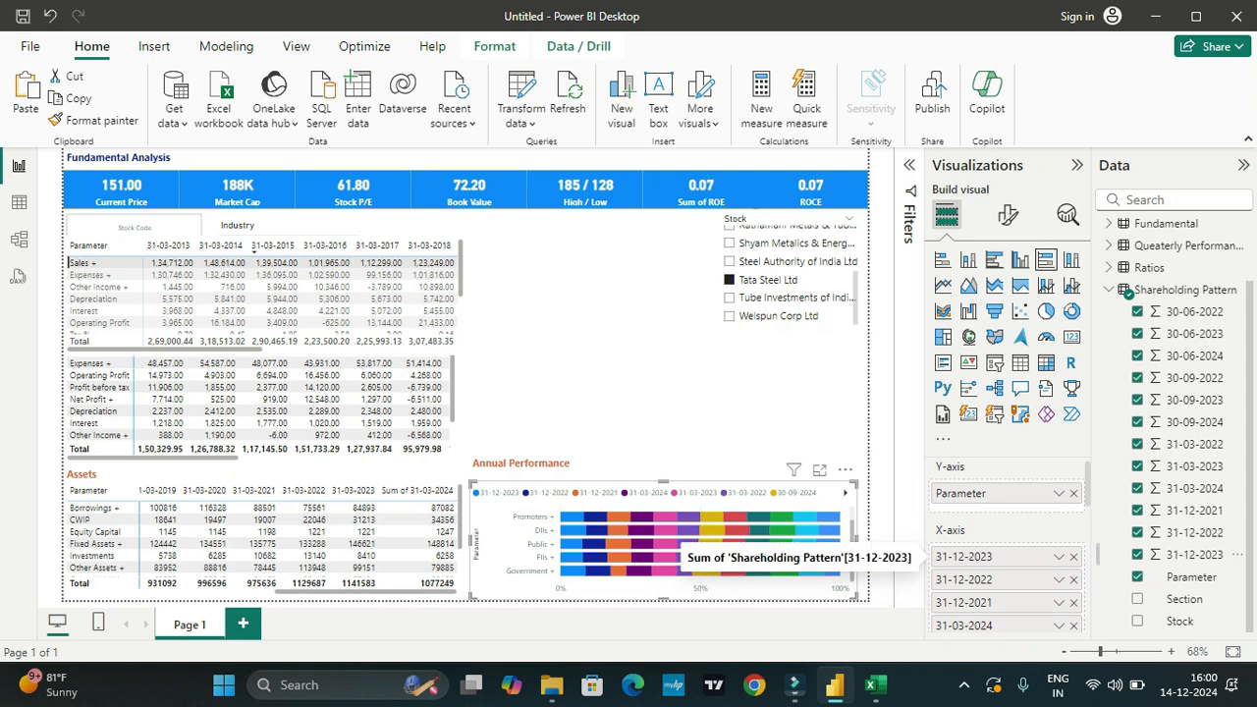
pyautogui.scroll(-5, 1008, 550)
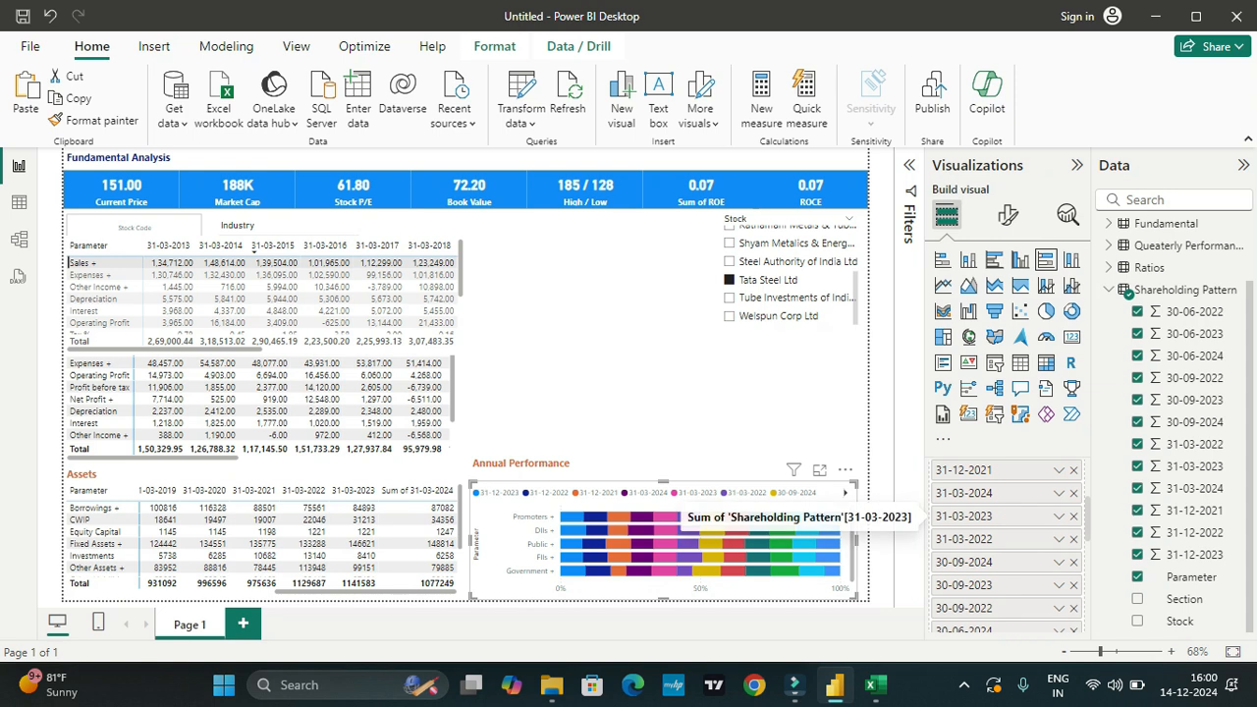
pyautogui.scroll(2, 1008, 500)
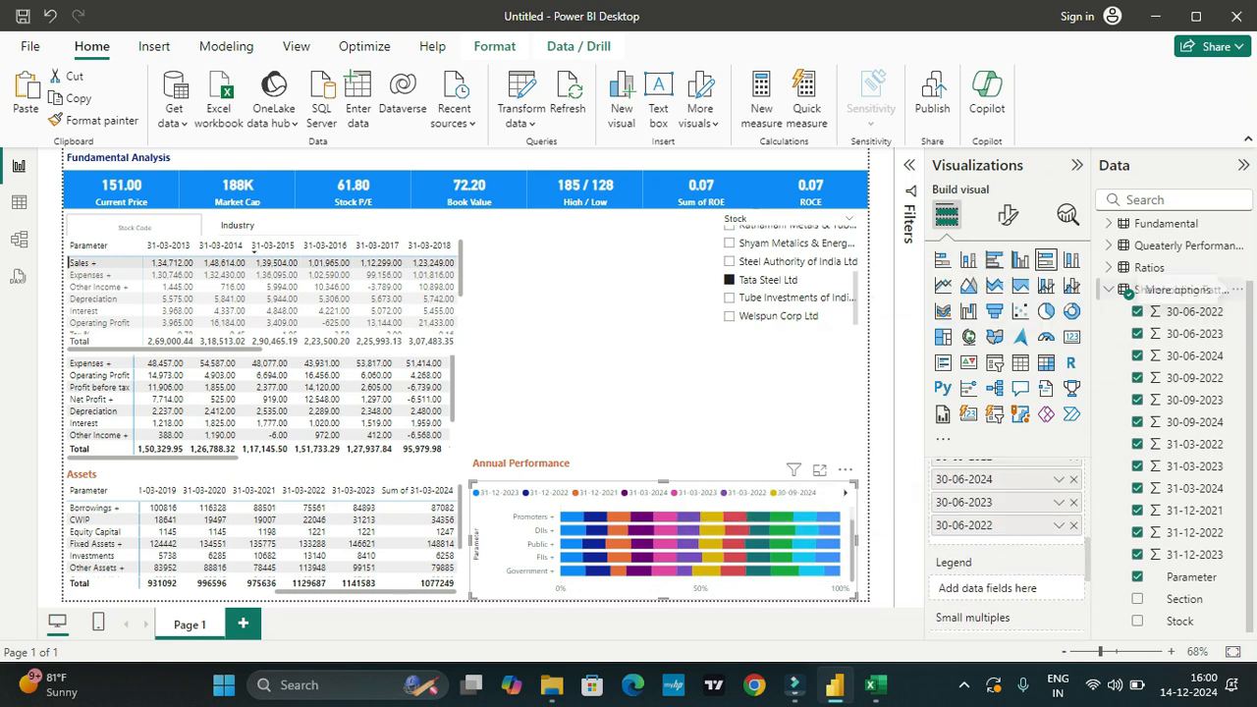
# Step: Sort the shareholding chart's axis in ascending order and check the reordered categories
pyautogui.click(1239, 290)
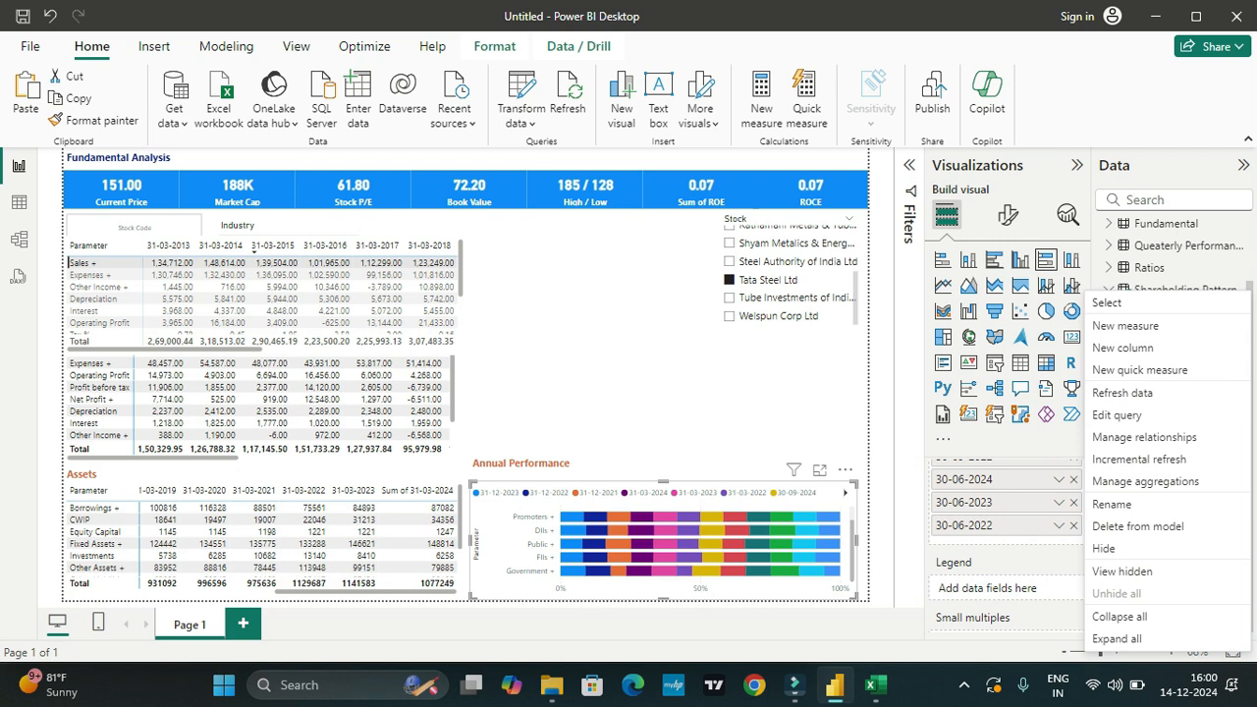
pyautogui.click(844, 470)
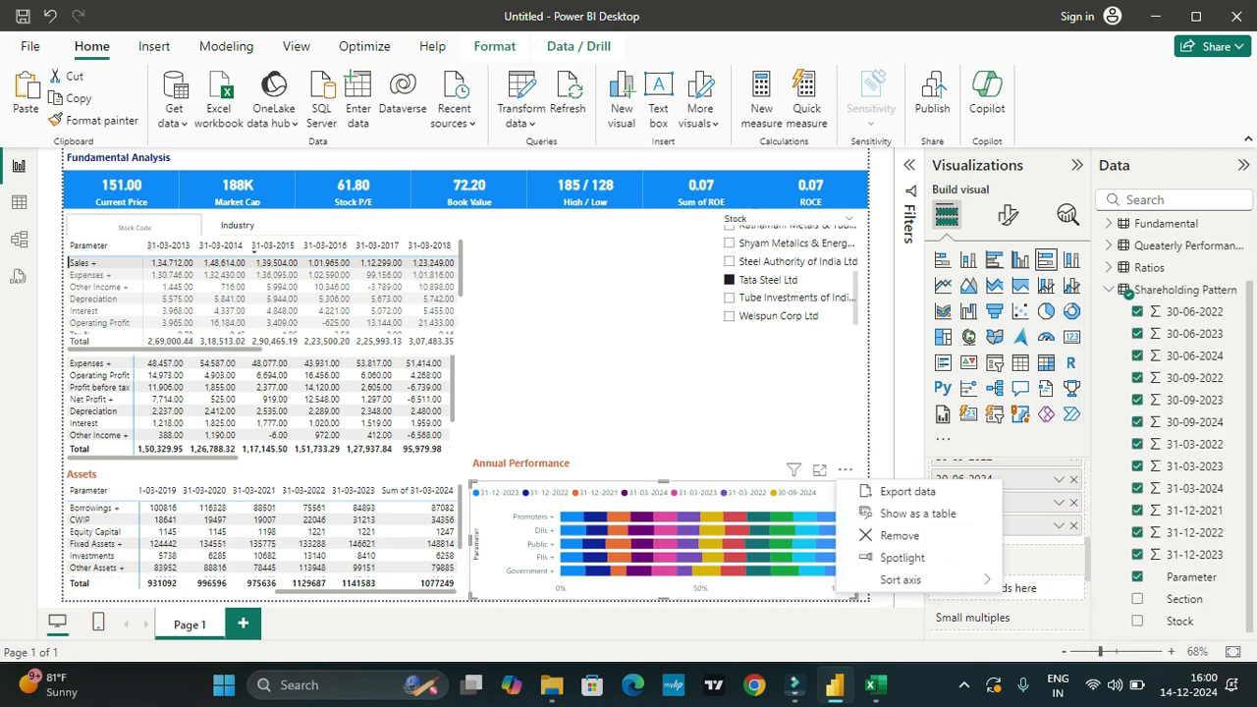
pyautogui.moveTo(900, 581)
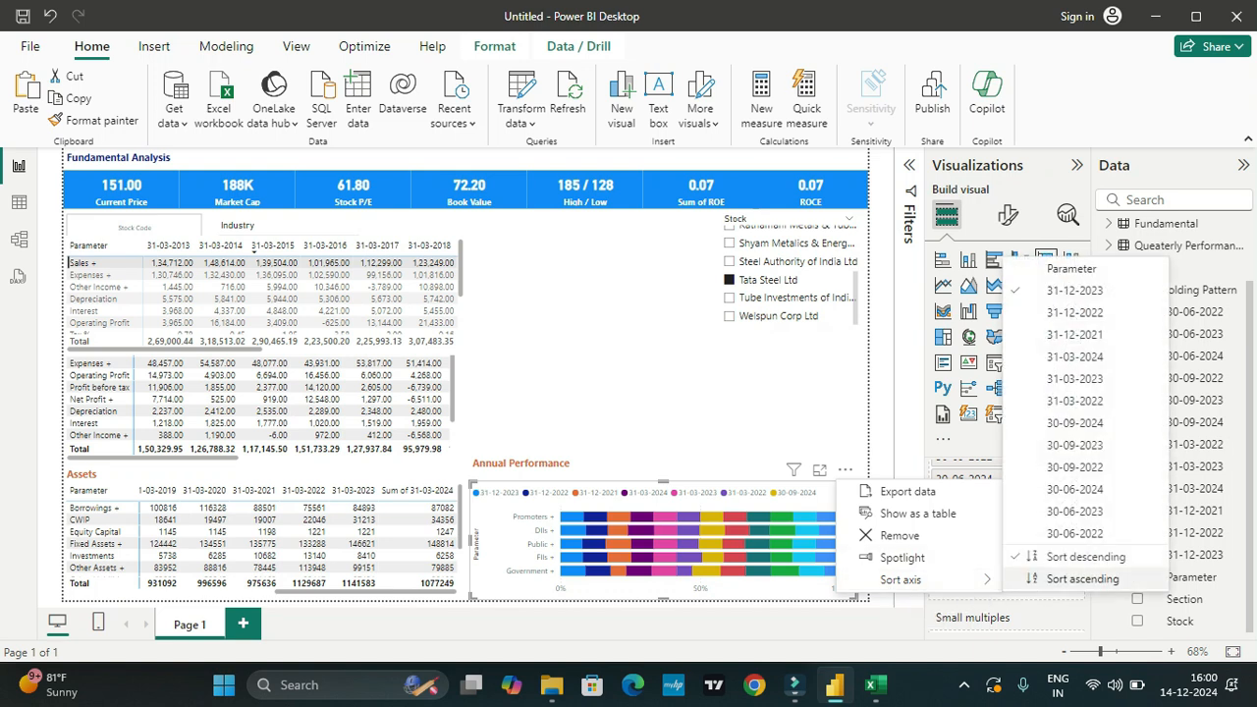
pyautogui.click(1081, 580)
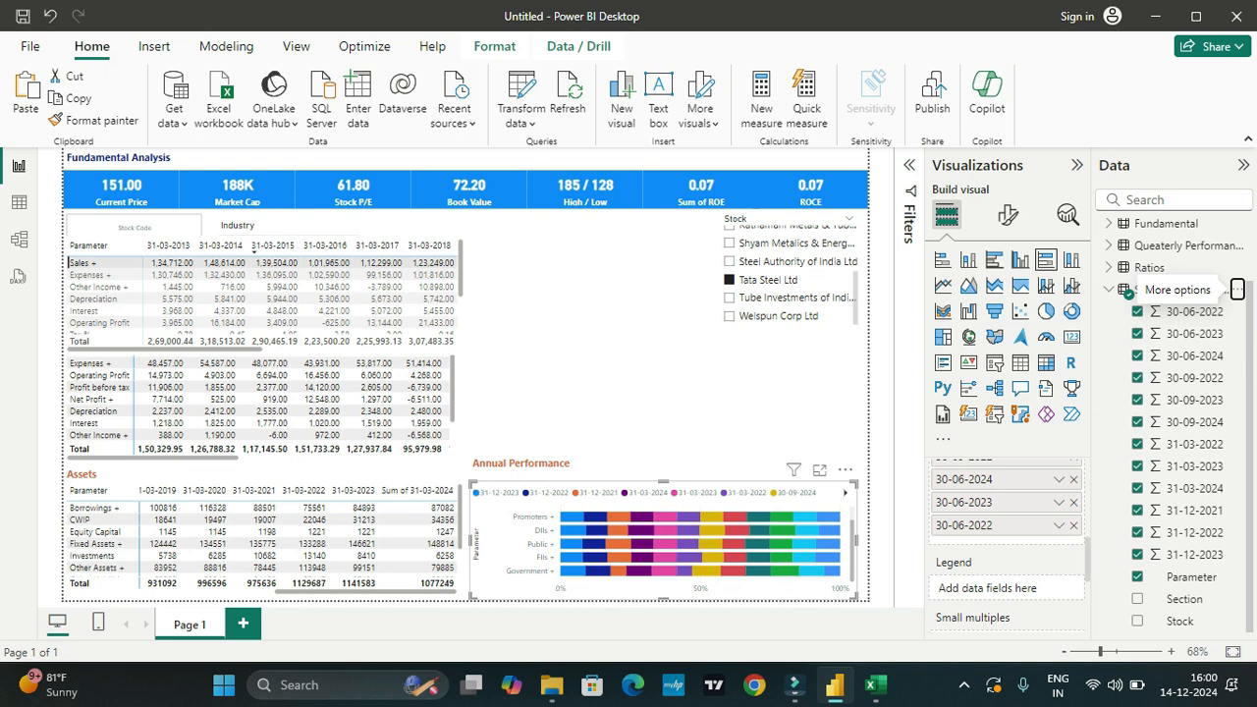
pyautogui.moveTo(578, 517)
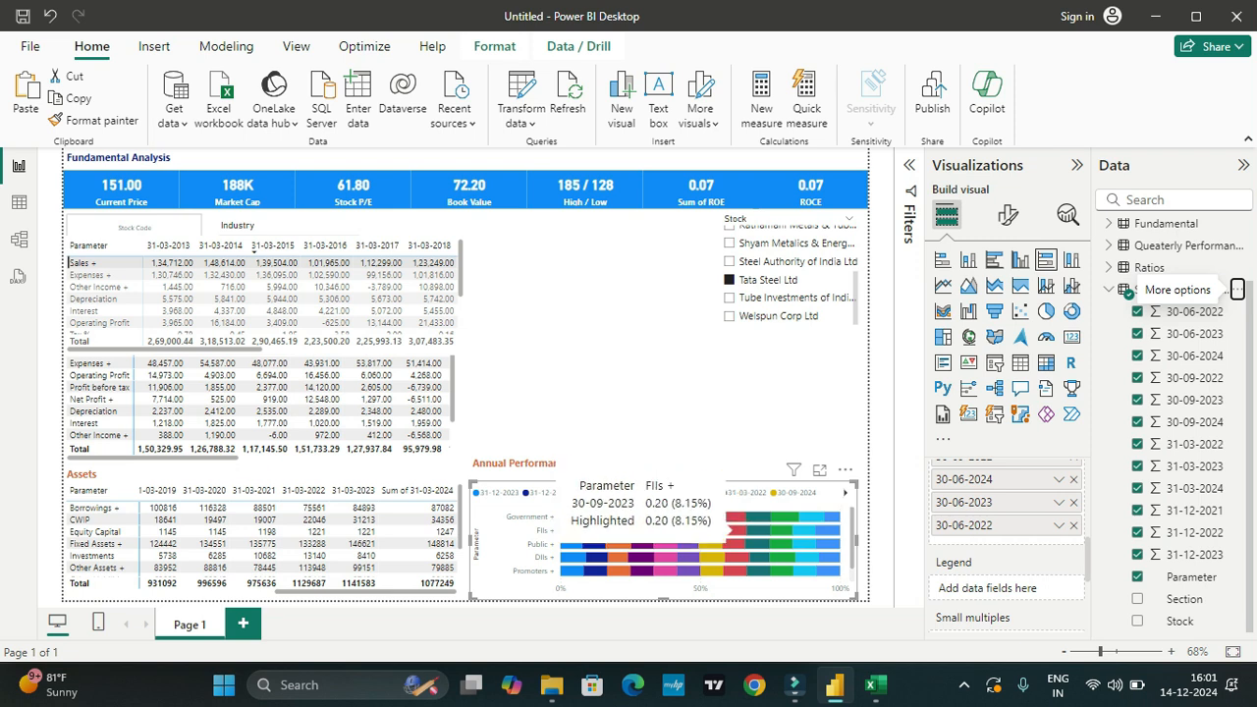
pyautogui.scroll(-1, 687, 535)
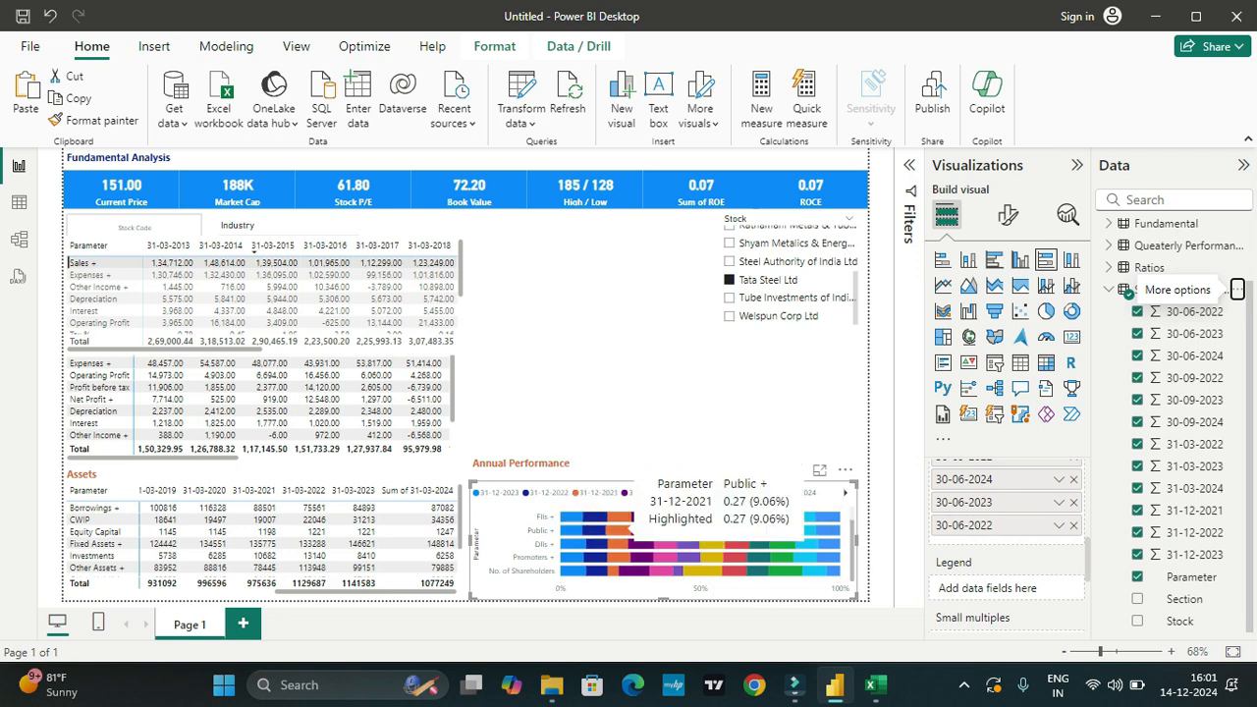
pyautogui.moveTo(471, 540)
pyautogui.mouseDown()
pyautogui.moveTo(482, 540)
pyautogui.moveTo(469, 540)
pyautogui.mouseUp()
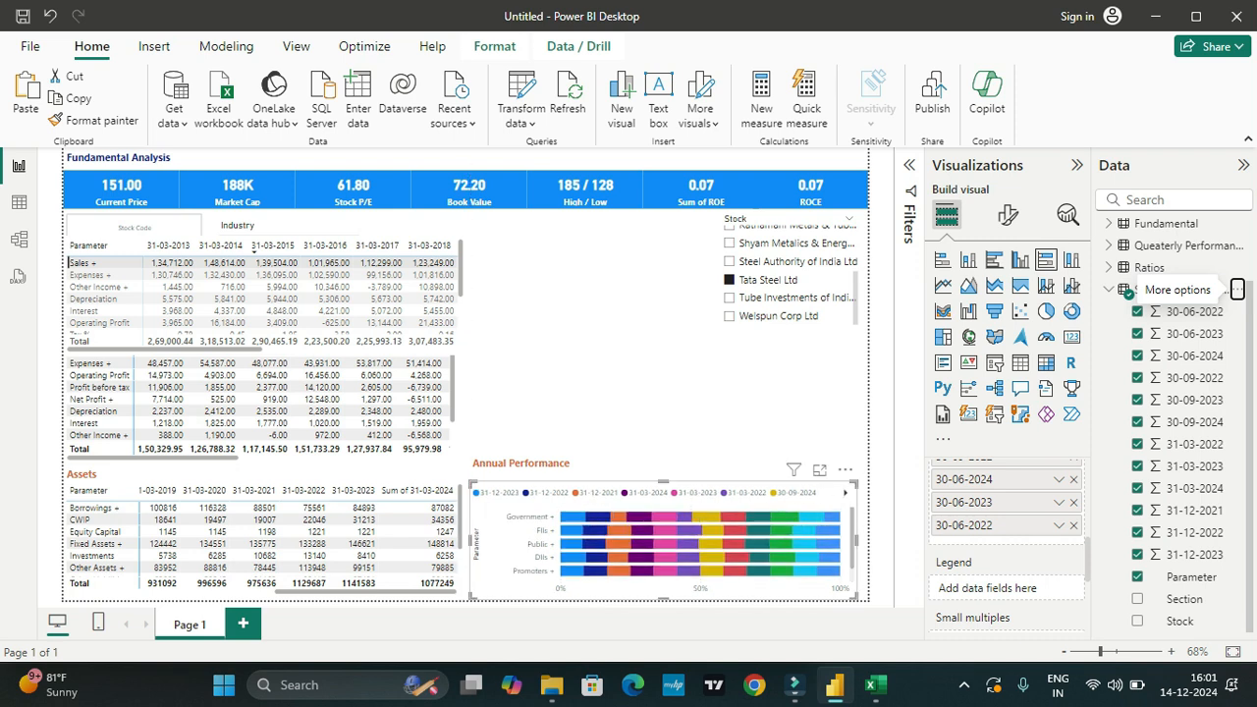
# Step: Replace the Annual Performance heading above the shareholding chart with "Shareholding Pattern"
pyautogui.moveTo(571, 462); pyautogui.dragTo(472, 462)
pyautogui.write('Share')
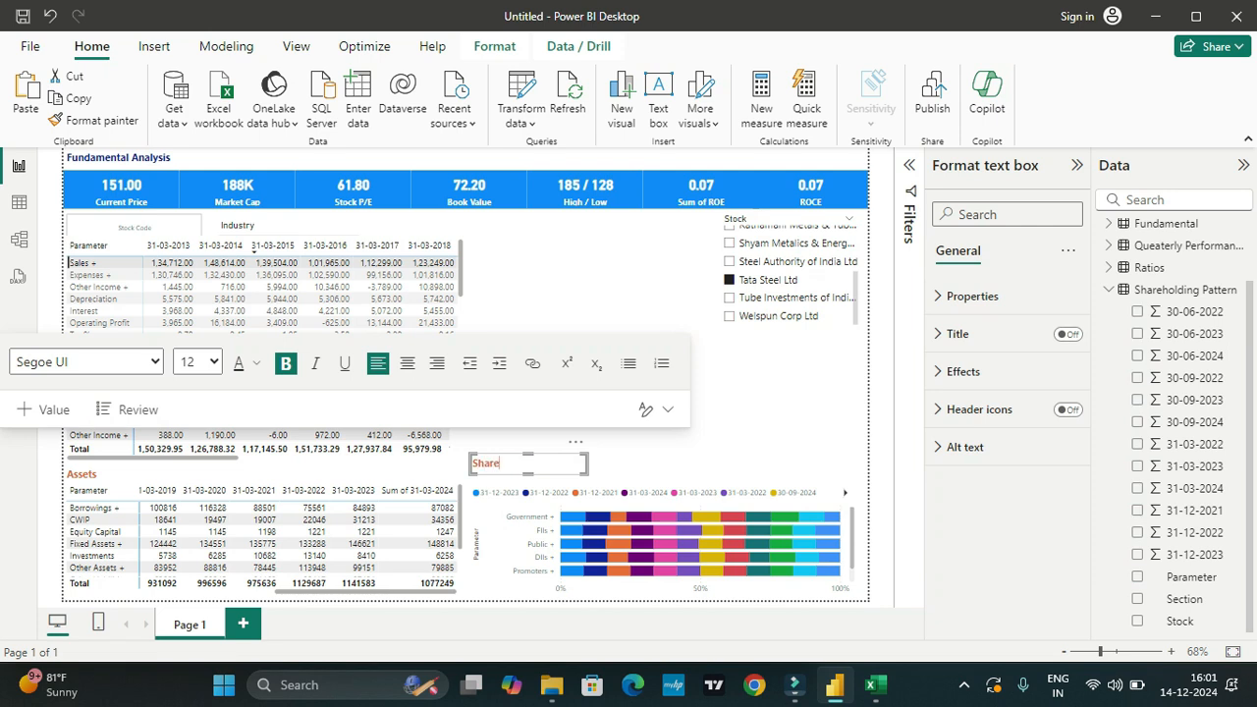
pyautogui.write('holding Pattern')
pyautogui.click(638, 442)
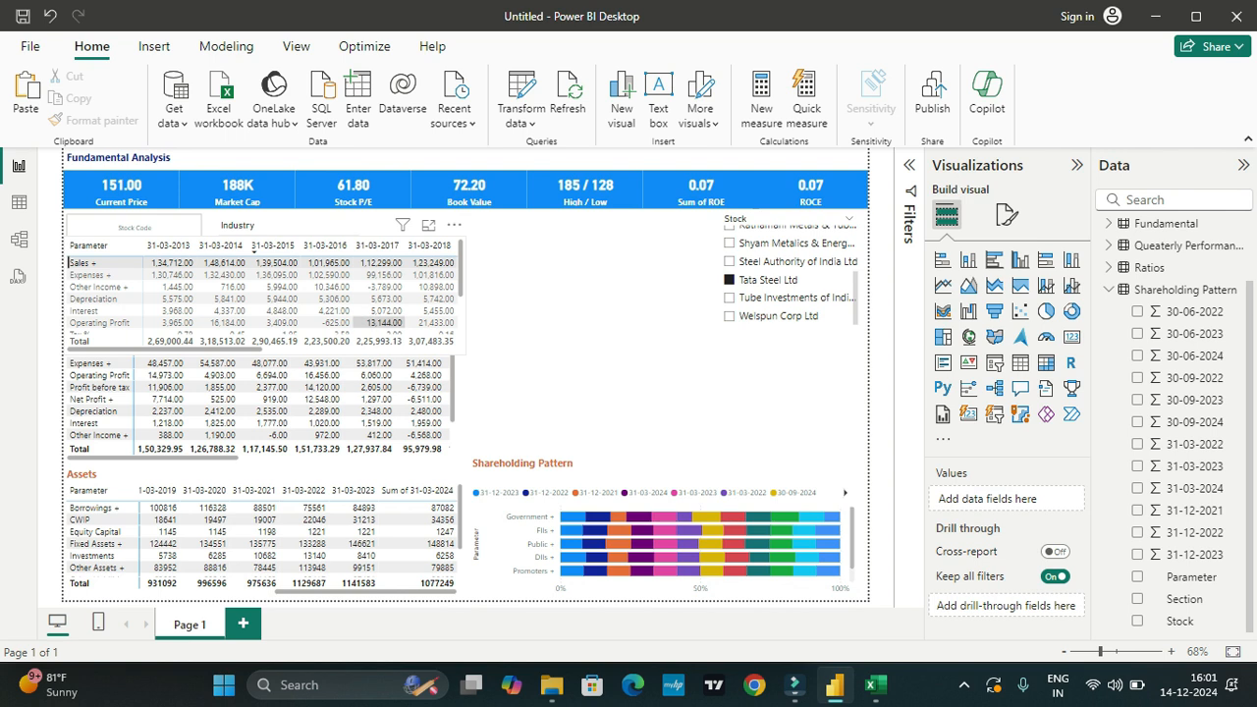
# Step: View the remaining rows of the annual matrix, try moving the Stock Code card over the quarterly matrix and undo the move
pyautogui.click(461, 322)
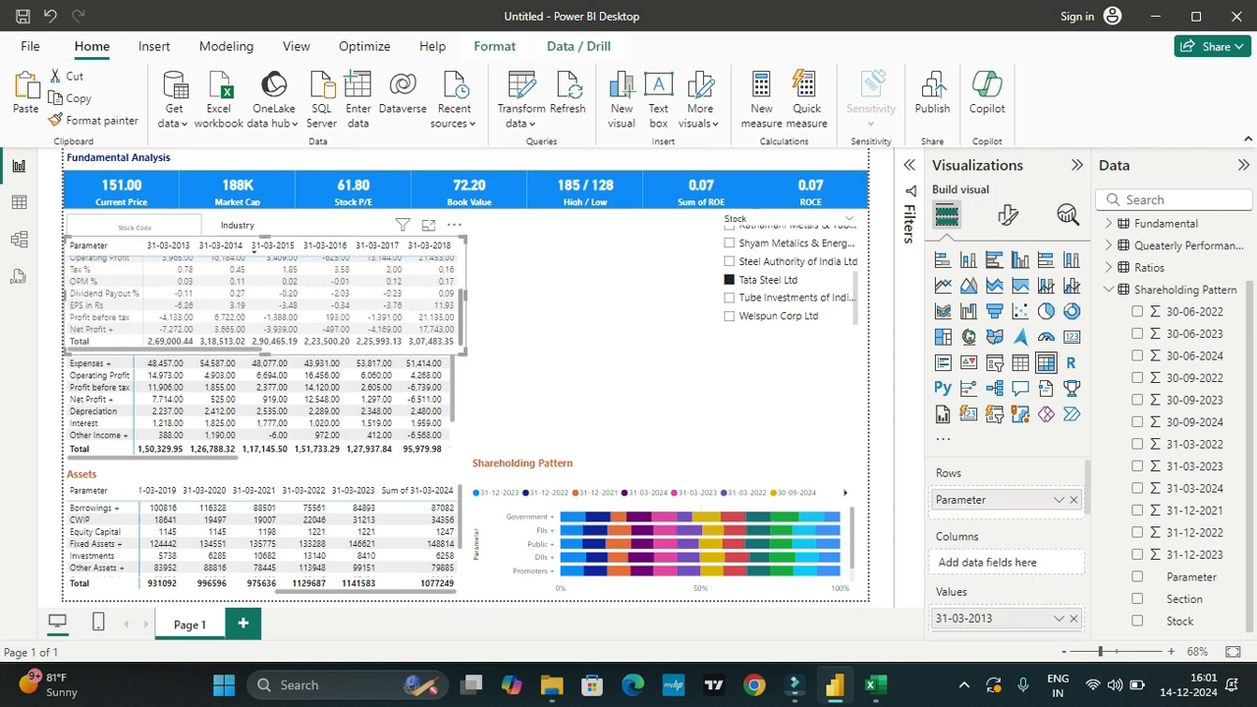
pyautogui.scroll(5, 265, 291)
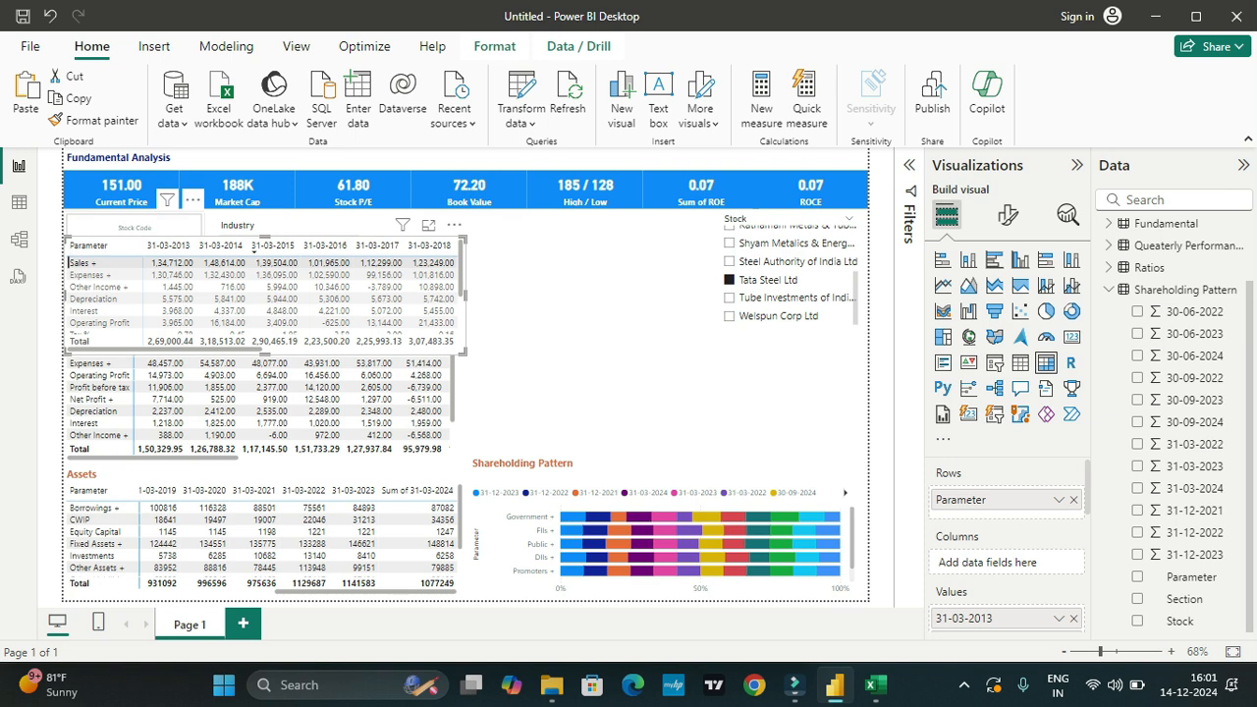
pyautogui.moveTo(135, 232); pyautogui.dragTo(399, 436)
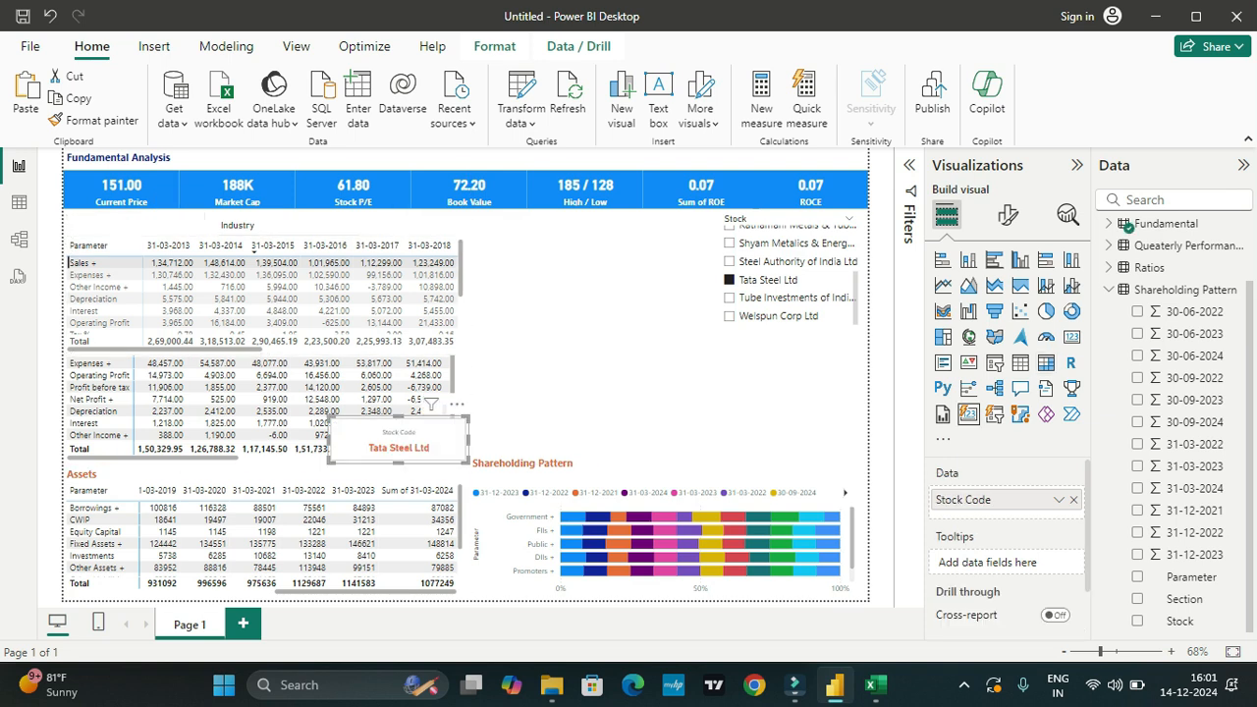
pyautogui.hotkey('ctrl', 'z')
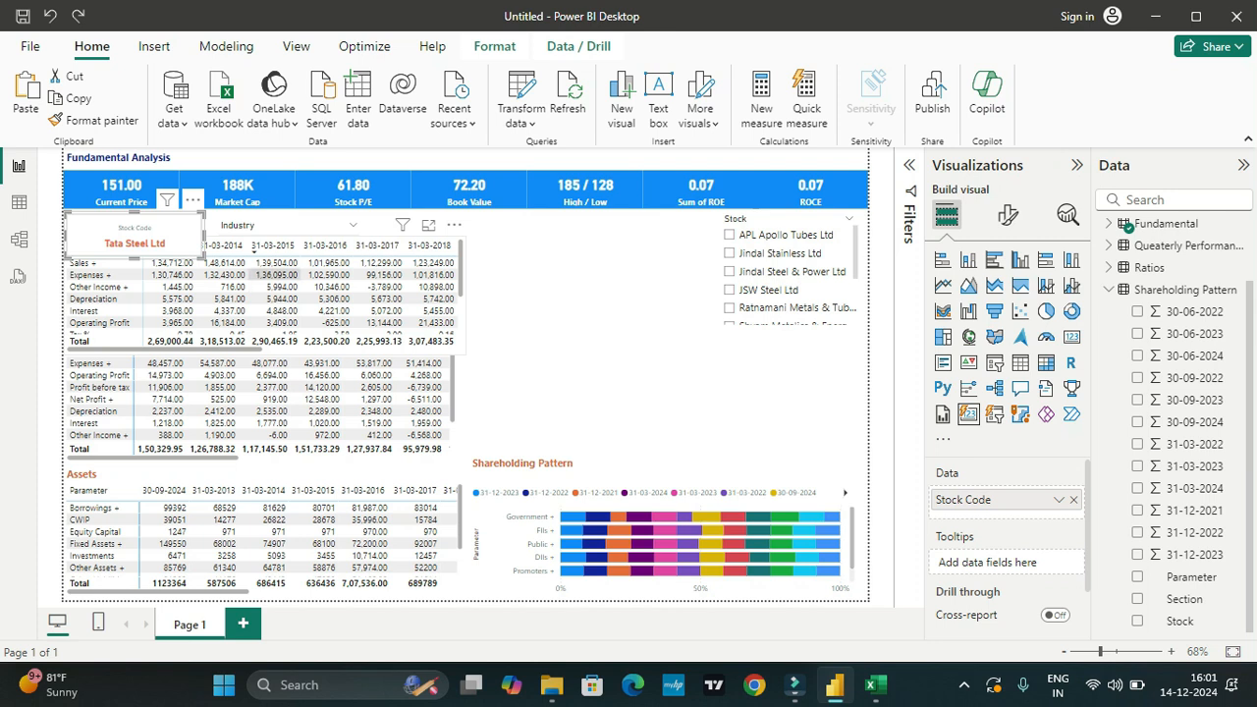
# Step: Move the annual matrix beside the quarterly matrix, above the Shareholding Pattern chart, and filter the report to Jindal Stainless Ltd
pyautogui.click(253, 251)
pyautogui.moveTo(253, 251); pyautogui.dragTo(657, 344)
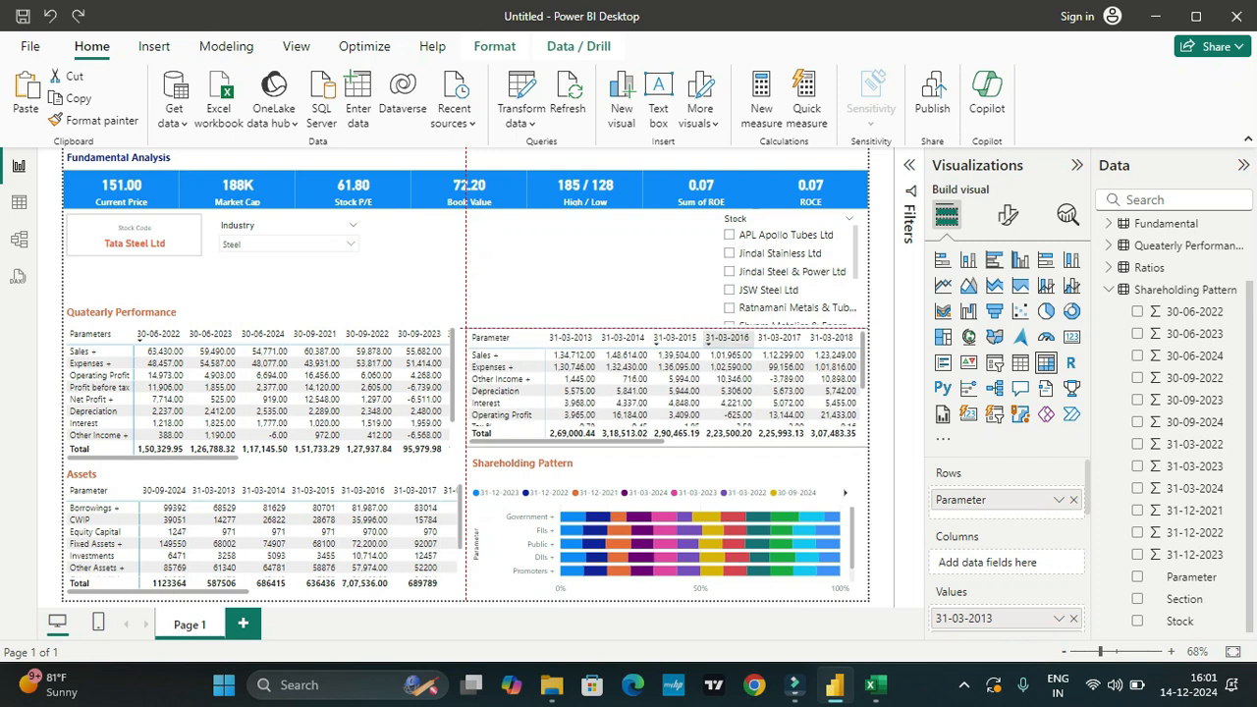
pyautogui.click(776, 253)
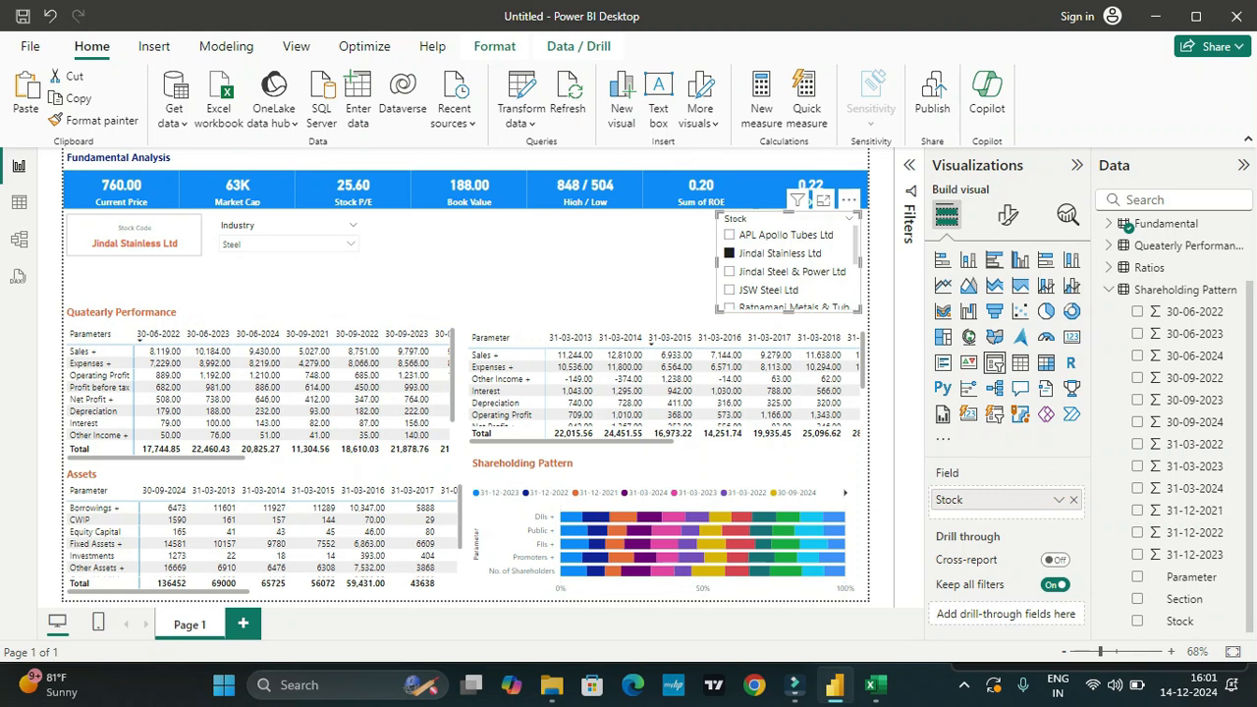
# Step: Make the Stock slicer slightly narrower and taller, and move the Industry slicer directly beside it
pyautogui.moveTo(716, 262); pyautogui.dragTo(727, 262)
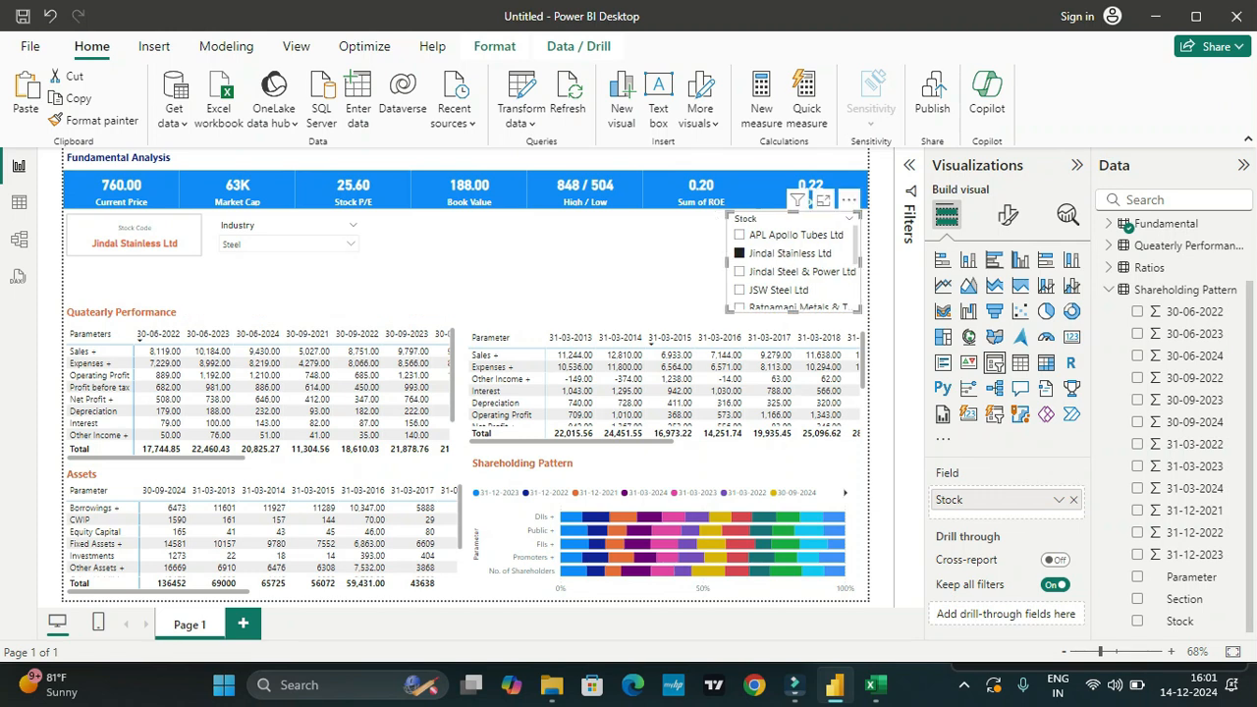
pyautogui.click(134, 241)
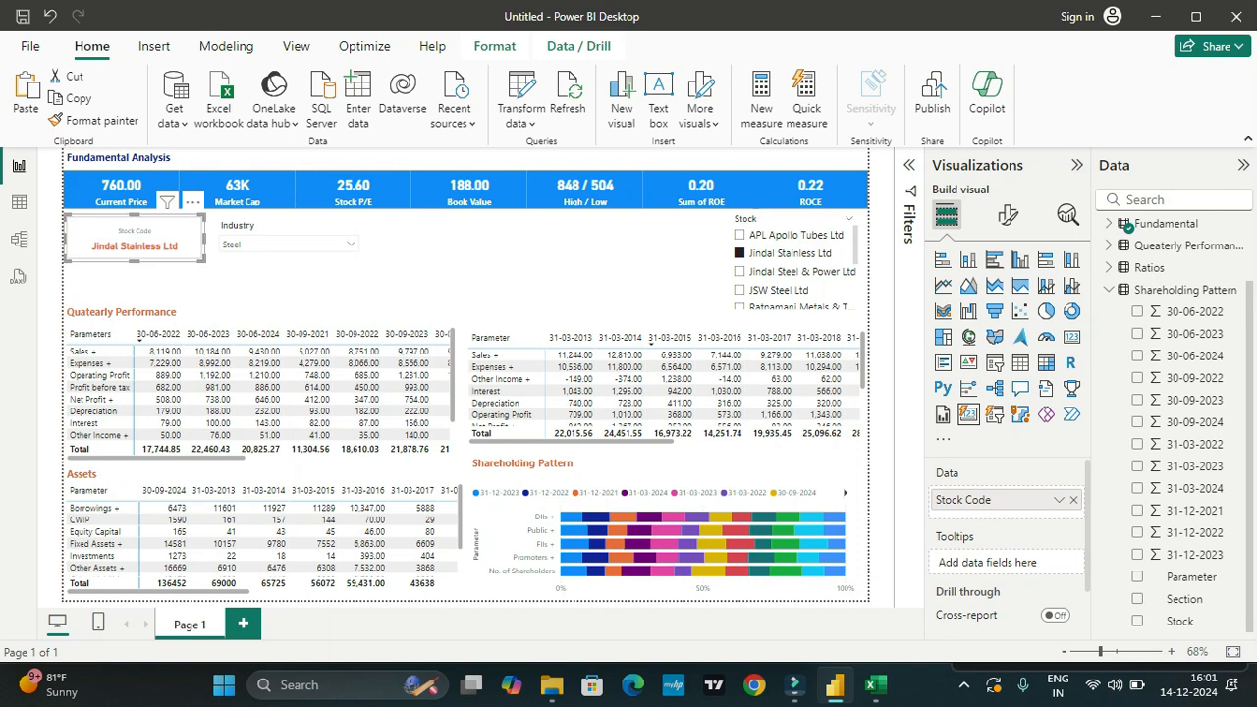
pyautogui.moveTo(285, 235); pyautogui.dragTo(642, 231)
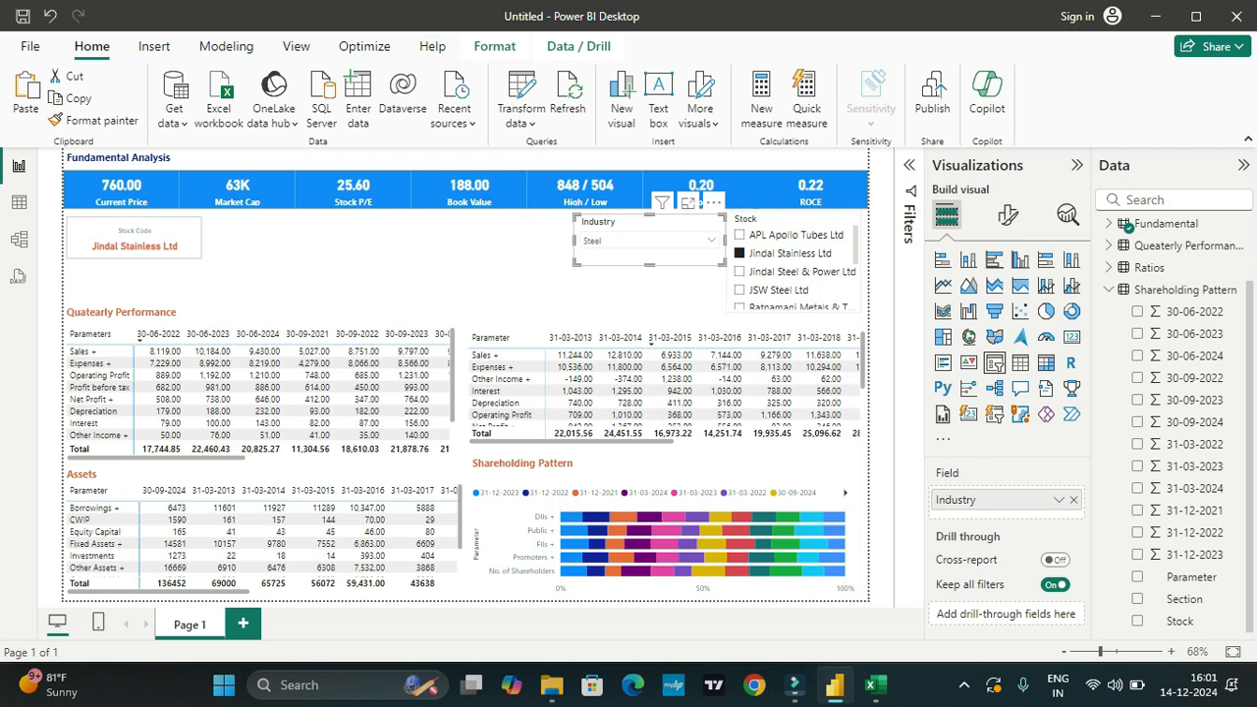
pyautogui.click(793, 219)
pyautogui.moveTo(793, 312)
pyautogui.mouseDown()
pyautogui.moveTo(793, 301)
pyautogui.moveTo(793, 322)
pyautogui.mouseUp()
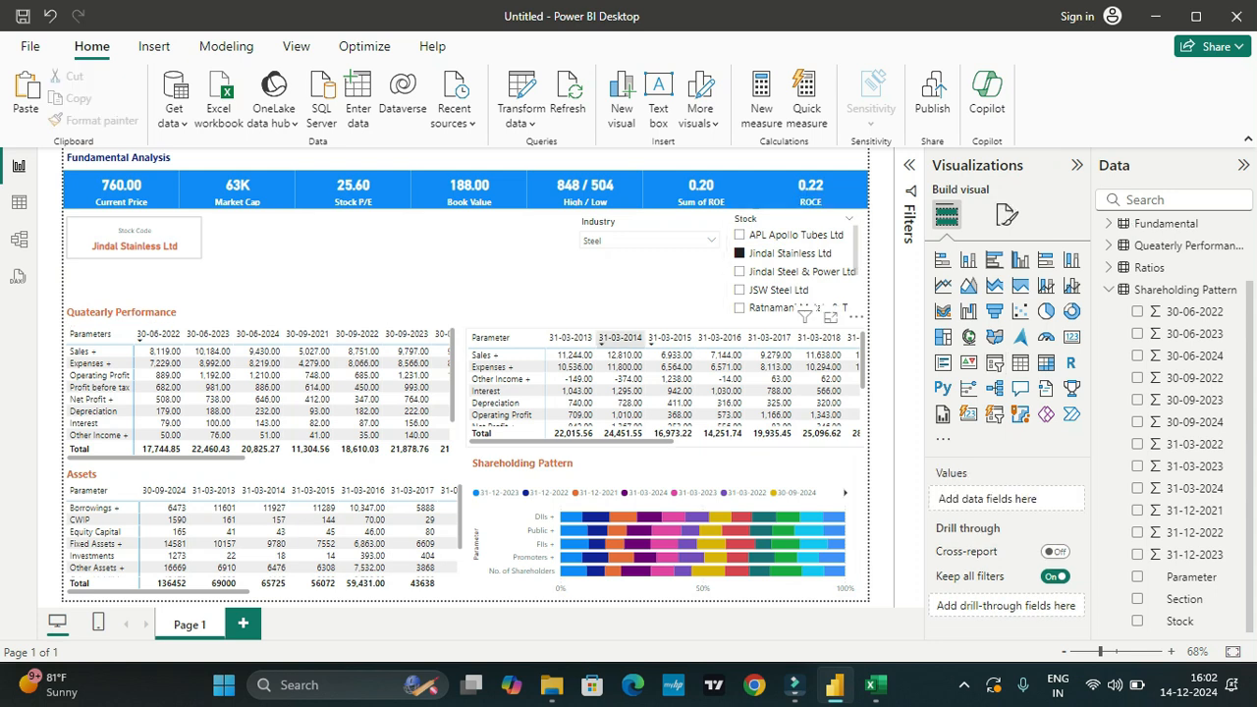
pyautogui.click(488, 463)
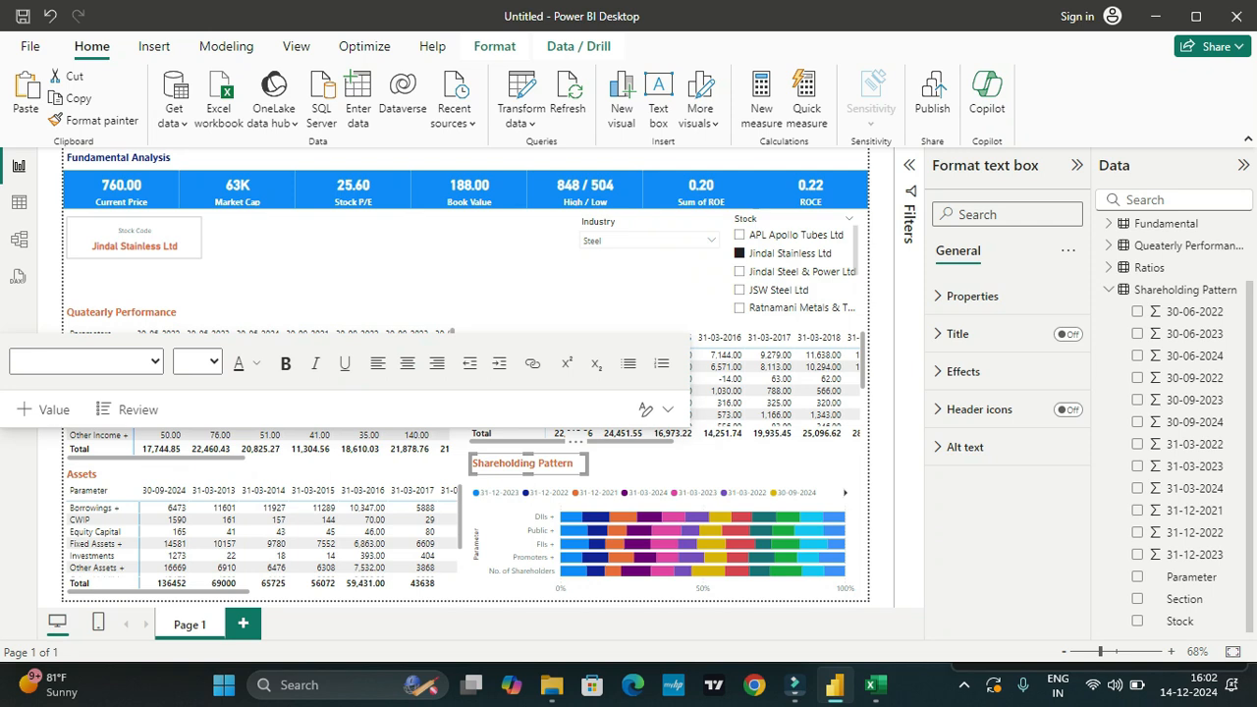
pyautogui.click(395, 277)
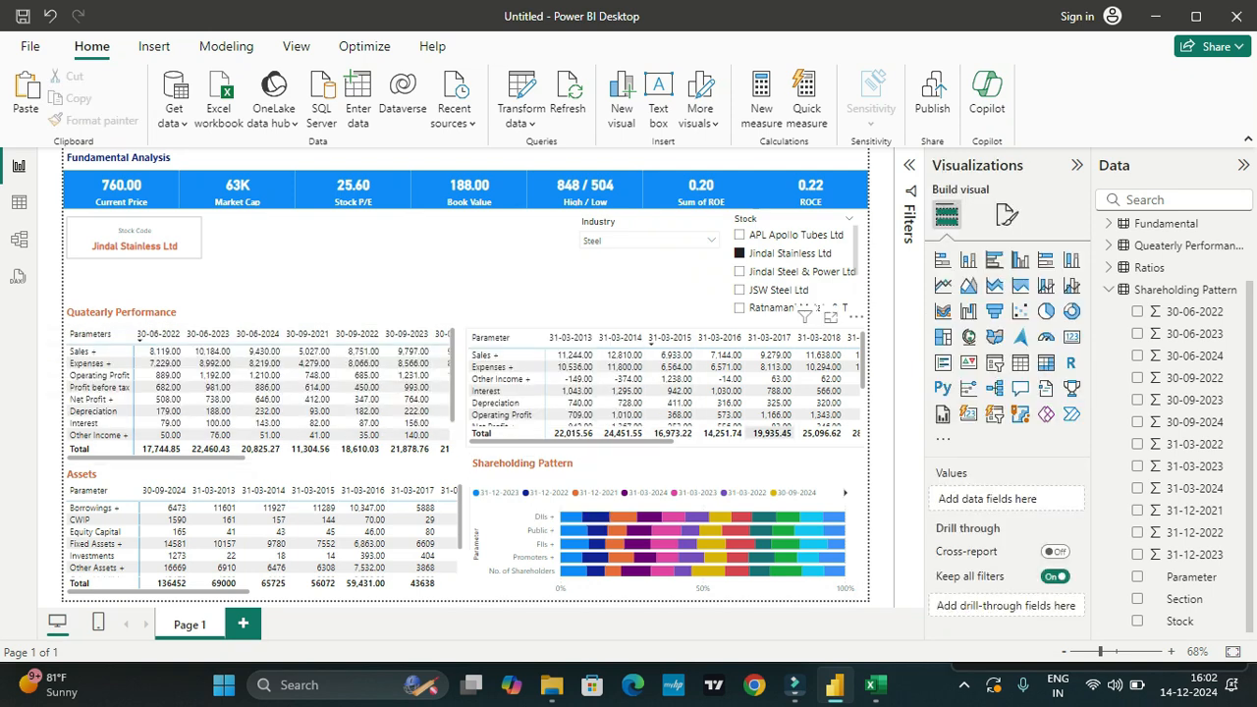
# Step: Filter the report to JSW Steel Ltd and then to Ratnamani Metals, and check the shareholding chart's categories and data point details
pyautogui.click(775, 290)
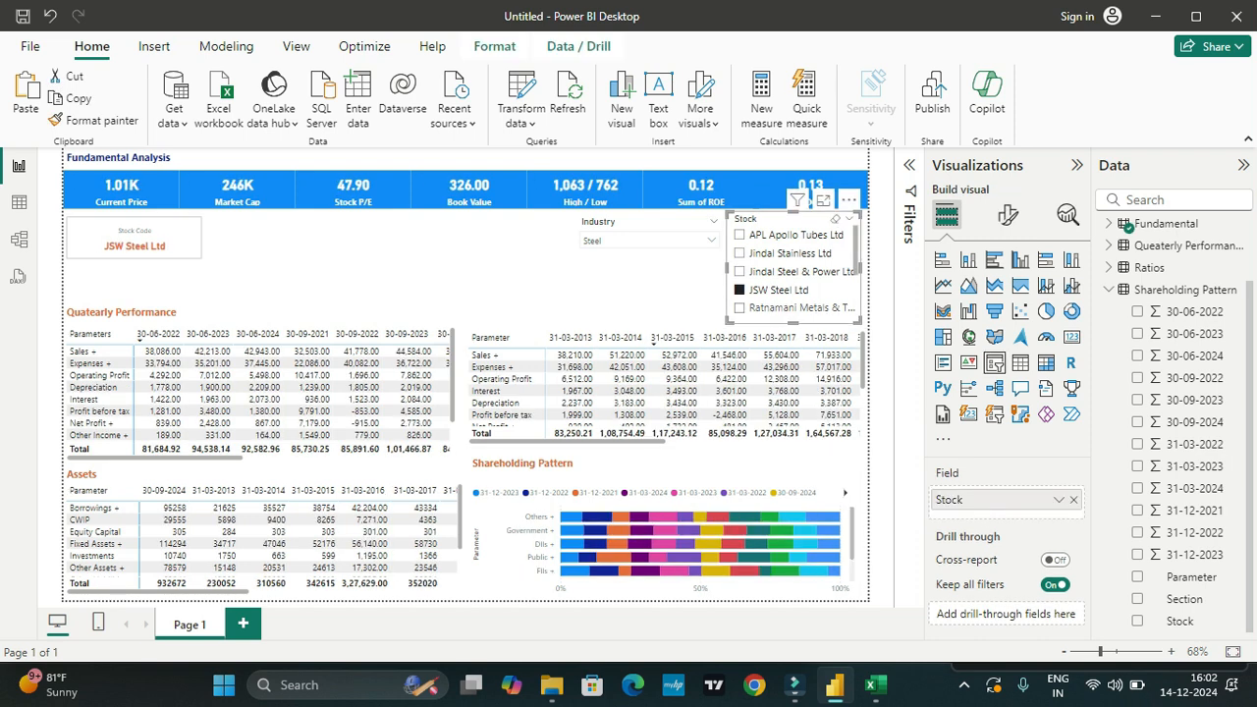
pyautogui.click(741, 309)
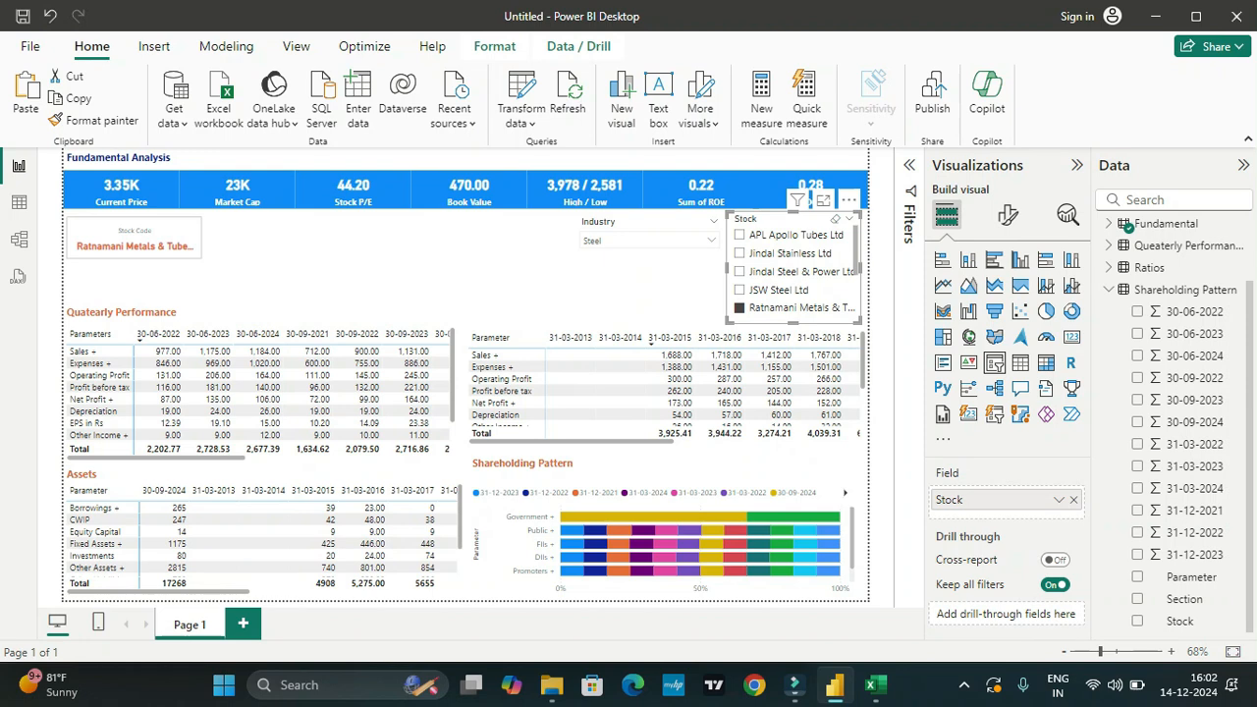
pyautogui.moveTo(633, 517)
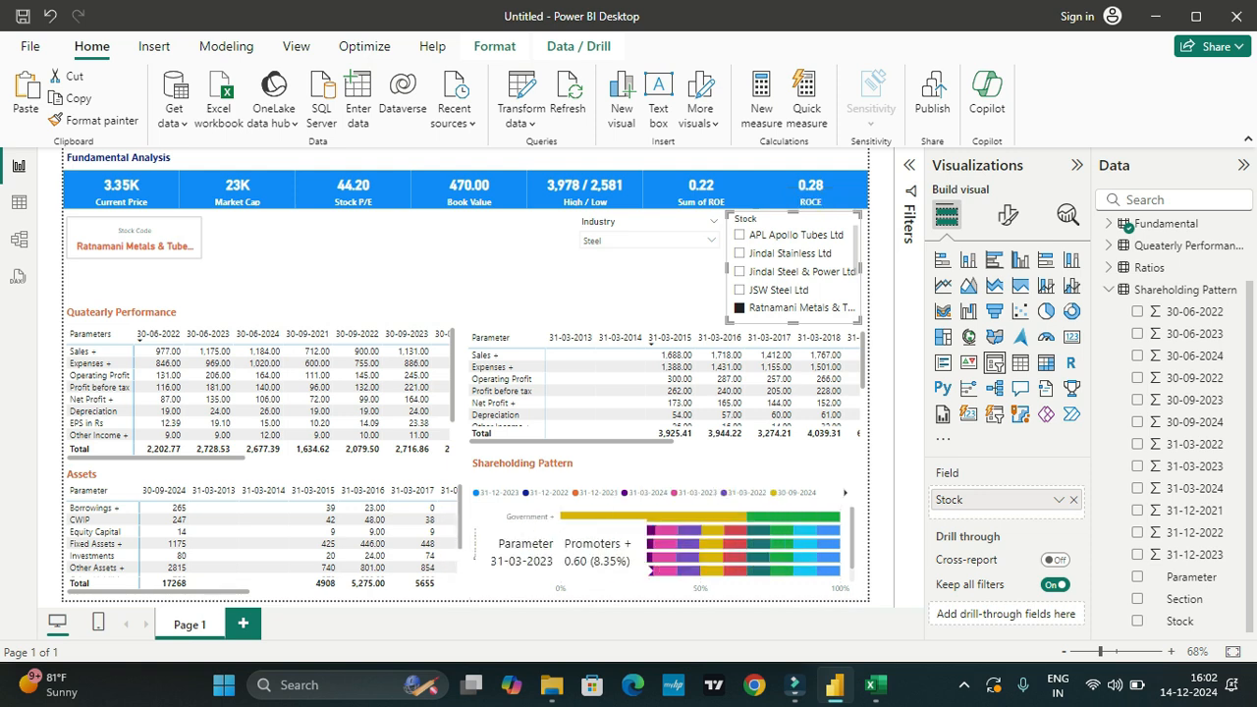
pyautogui.scroll(-1, 699, 543)
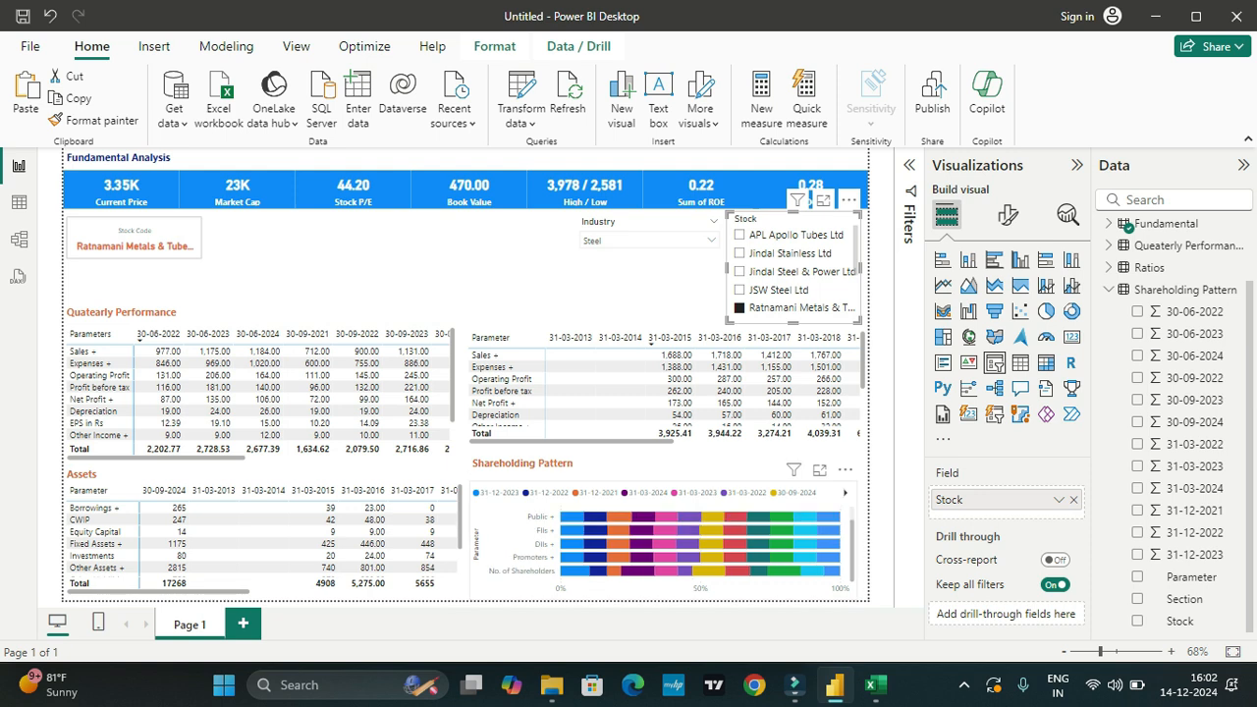
pyautogui.scroll(1, 699, 543)
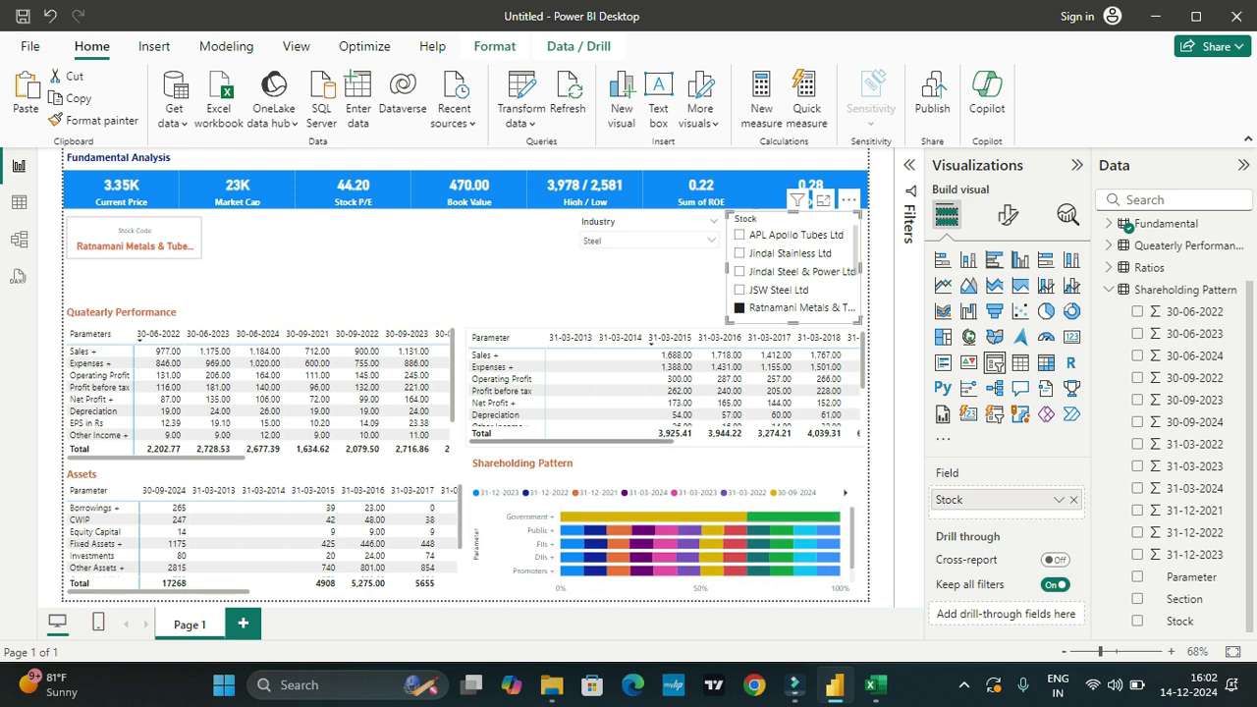
pyautogui.click(628, 285)
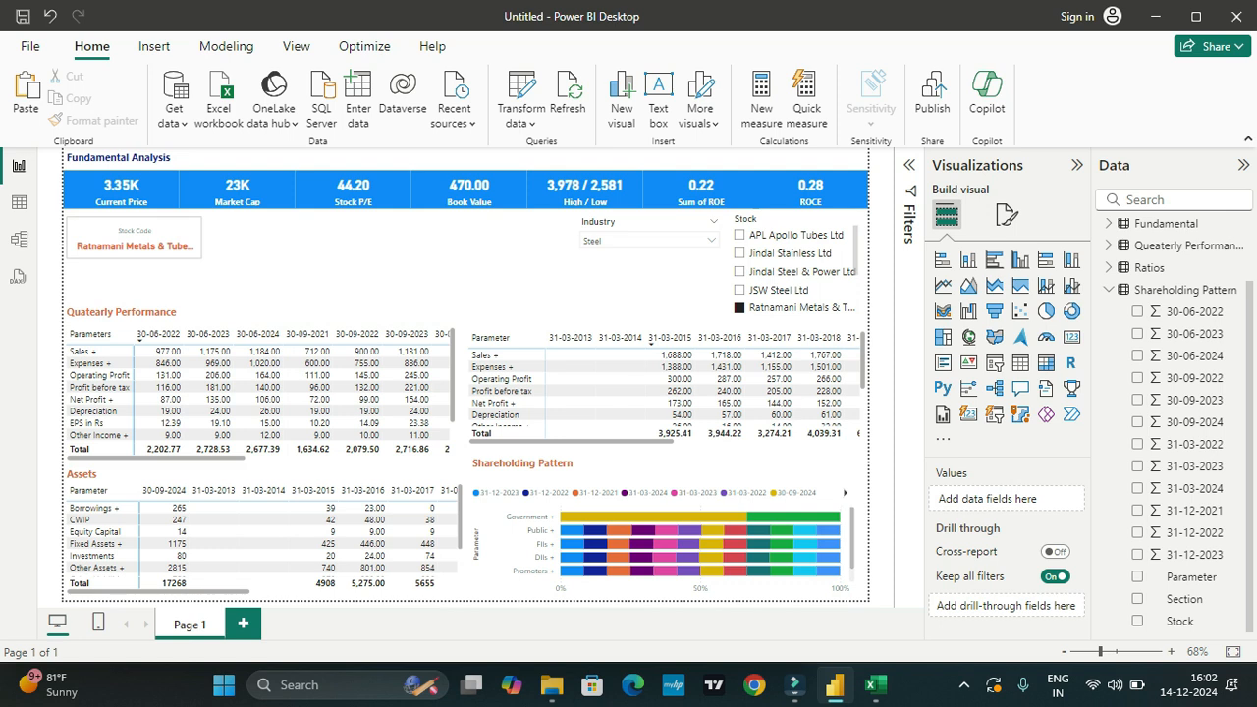
pyautogui.scroll(-3, 795, 275)
pyautogui.scroll(3, 796, 274)
# Step: Collapse the Shareholding Pattern table's fields, switch to the Stock Analysis workbook in Excel and review the Cash flows and Ratios parameters
pyautogui.click(1108, 290)
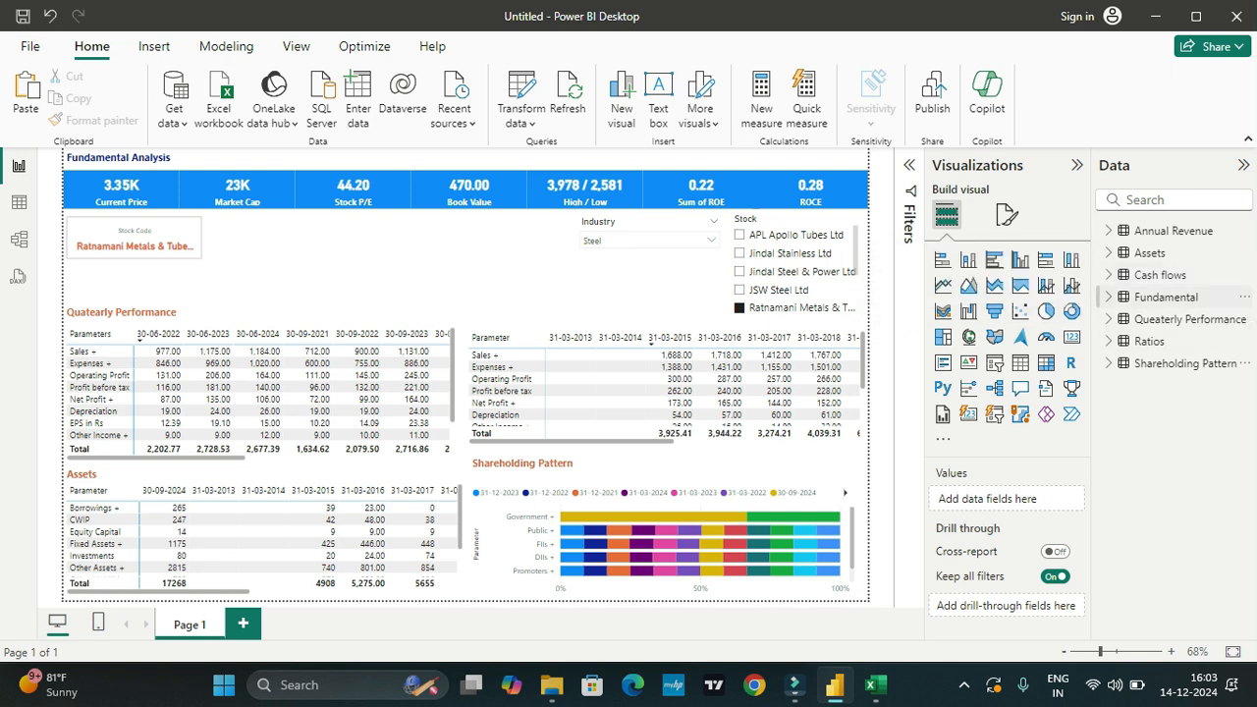
pyautogui.click(871, 685)
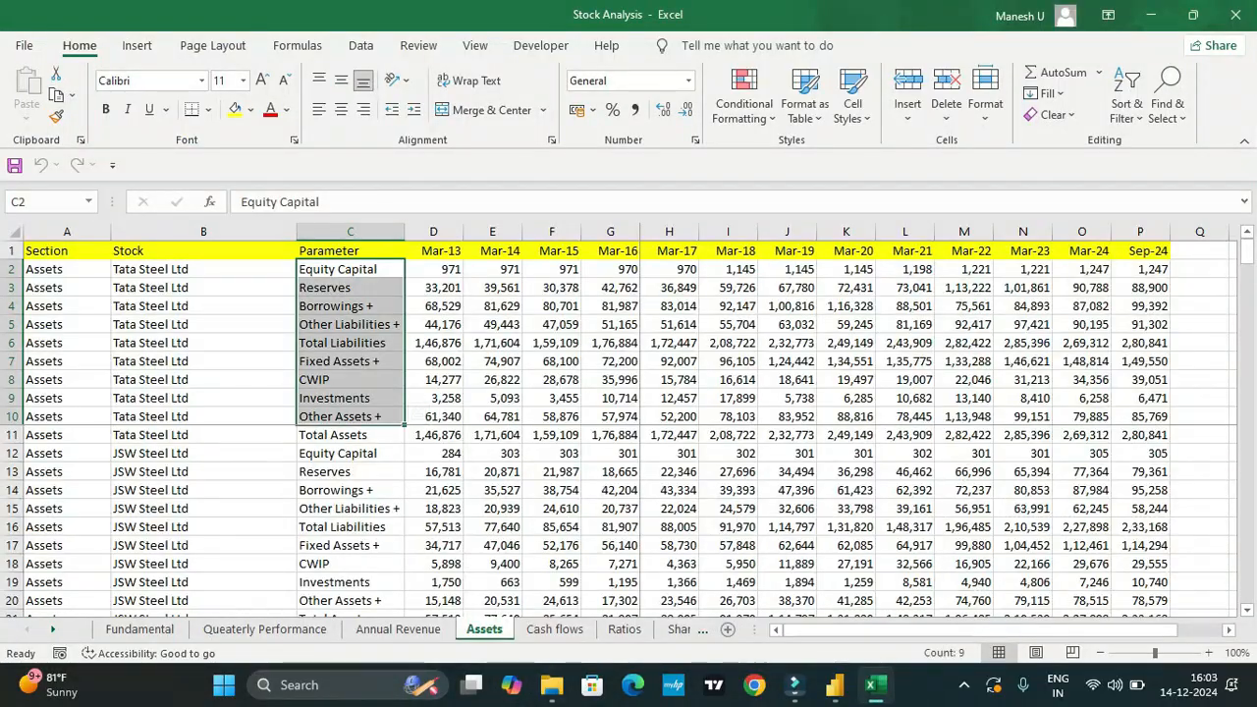
pyautogui.hotkey('ctrl', 'pagedown')
pyautogui.moveTo(376, 269); pyautogui.dragTo(376, 325)
pyautogui.click(624, 629)
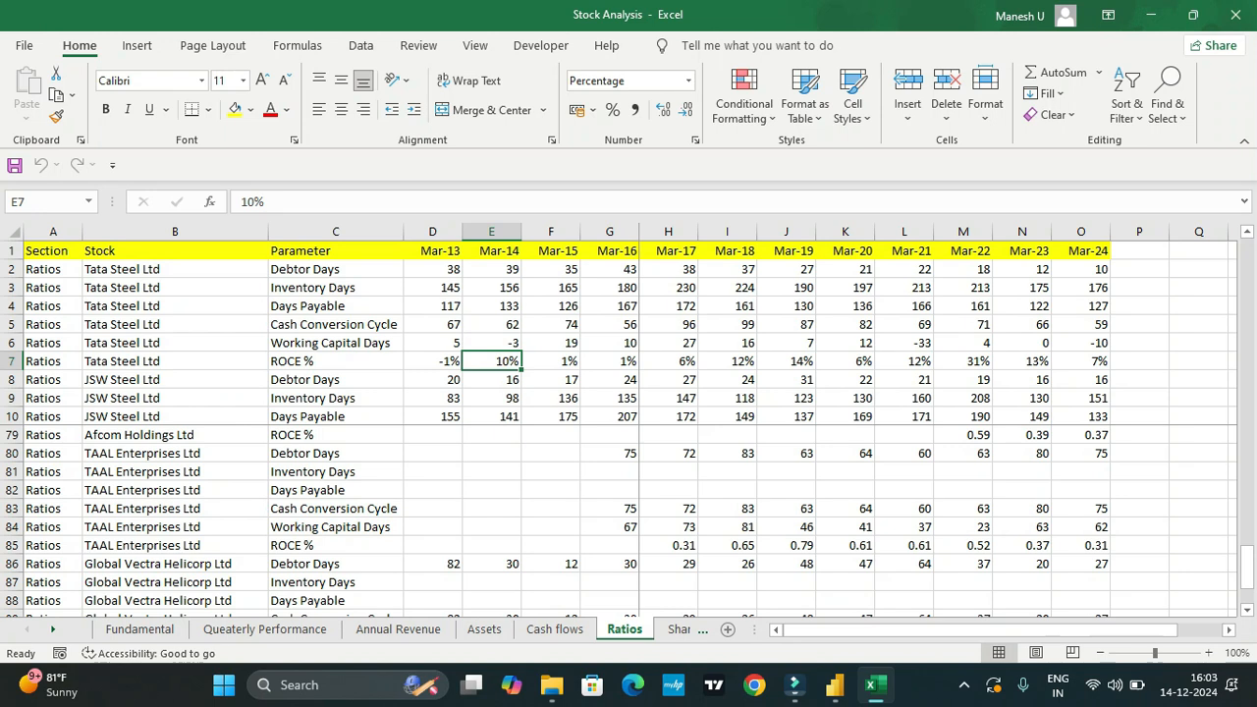
pyautogui.moveTo(324, 269); pyautogui.dragTo(530, 416)
pyautogui.click(554, 629)
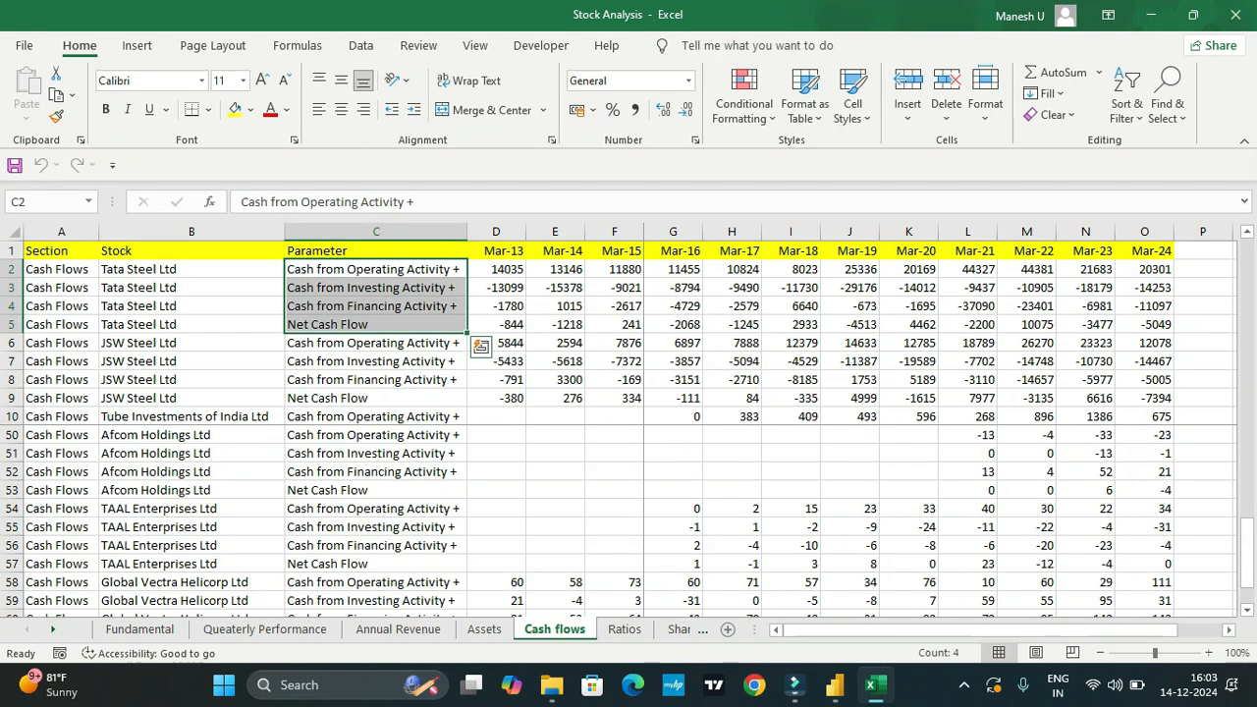
# Step: Return to Power BI, insert a multi-row card and expand the Cash flows table's fields
pyautogui.click(834, 684)
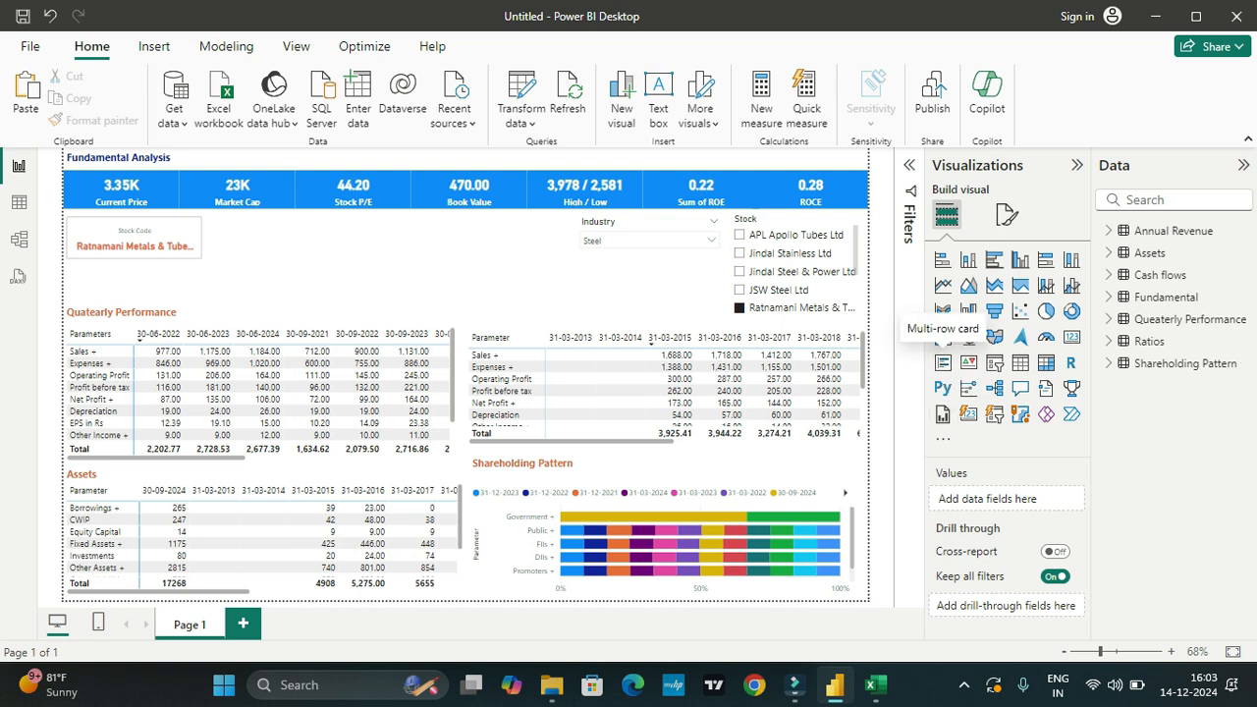
pyautogui.click(942, 362)
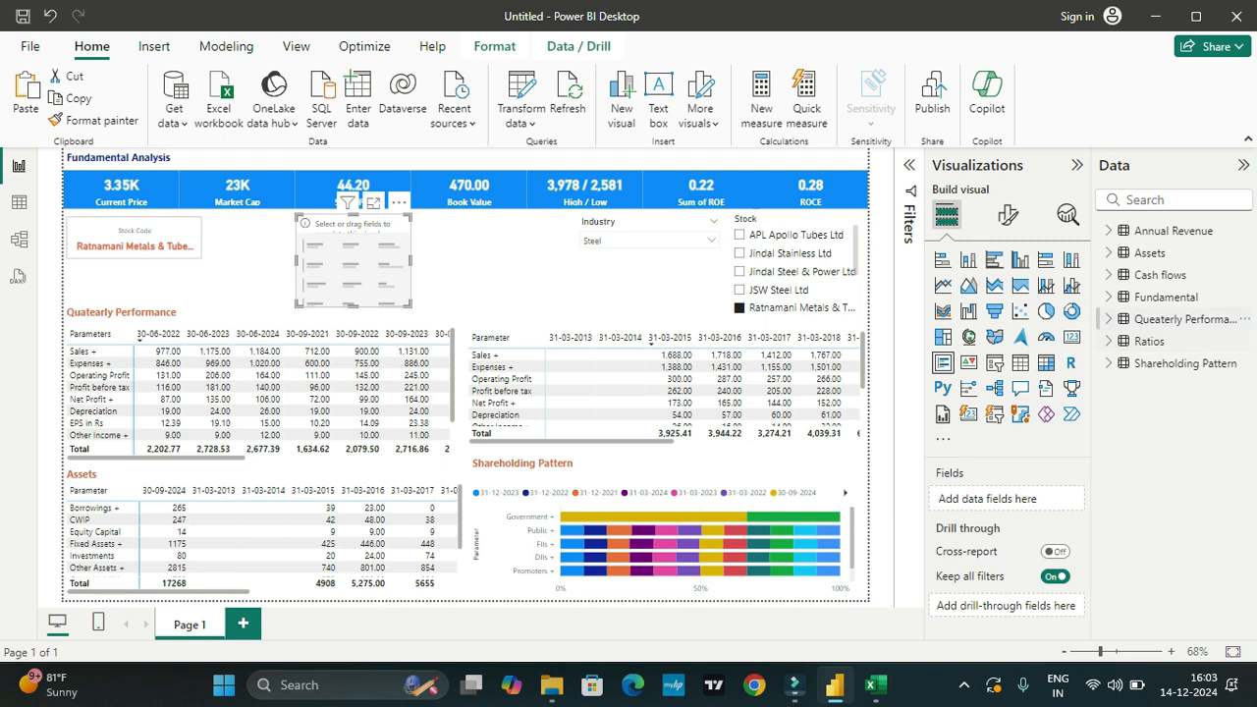
pyautogui.click(1159, 275)
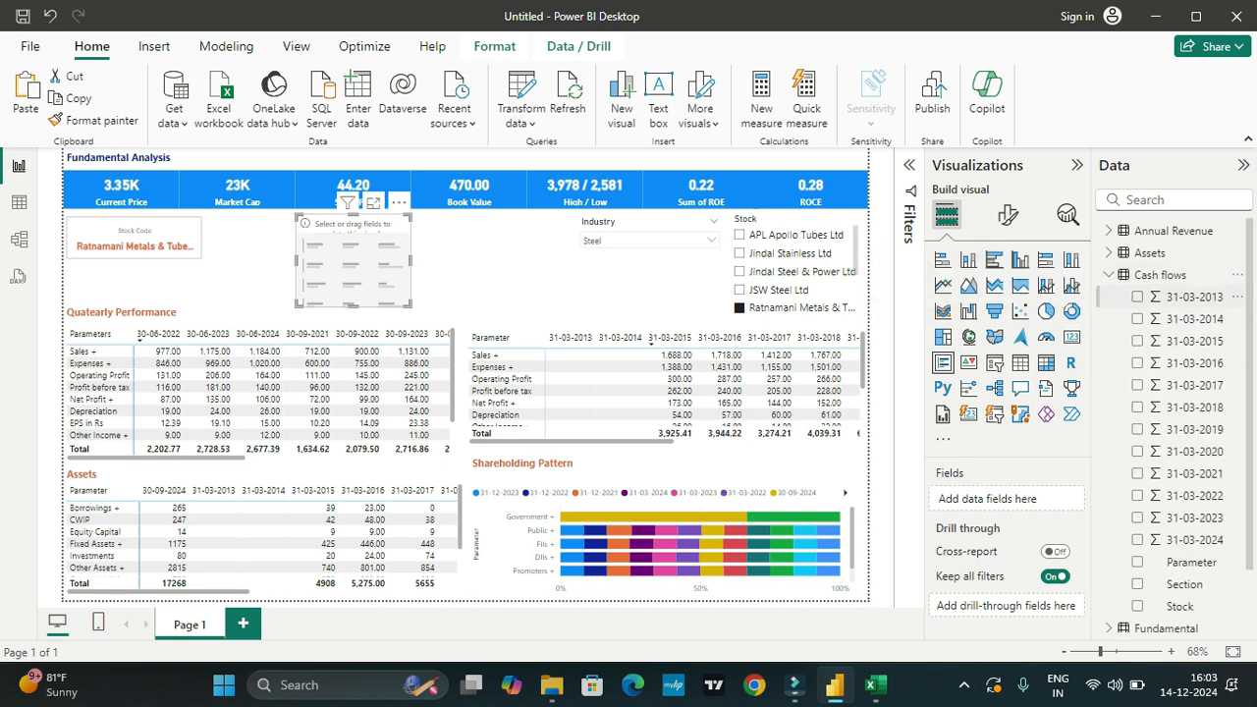
# Step: Add the Cash flows year fields from 31-03-2013 to 31-03-2024 and Parameter to the multi-row card
pyautogui.click(1136, 297)
pyautogui.click(1137, 318)
pyautogui.click(1137, 340)
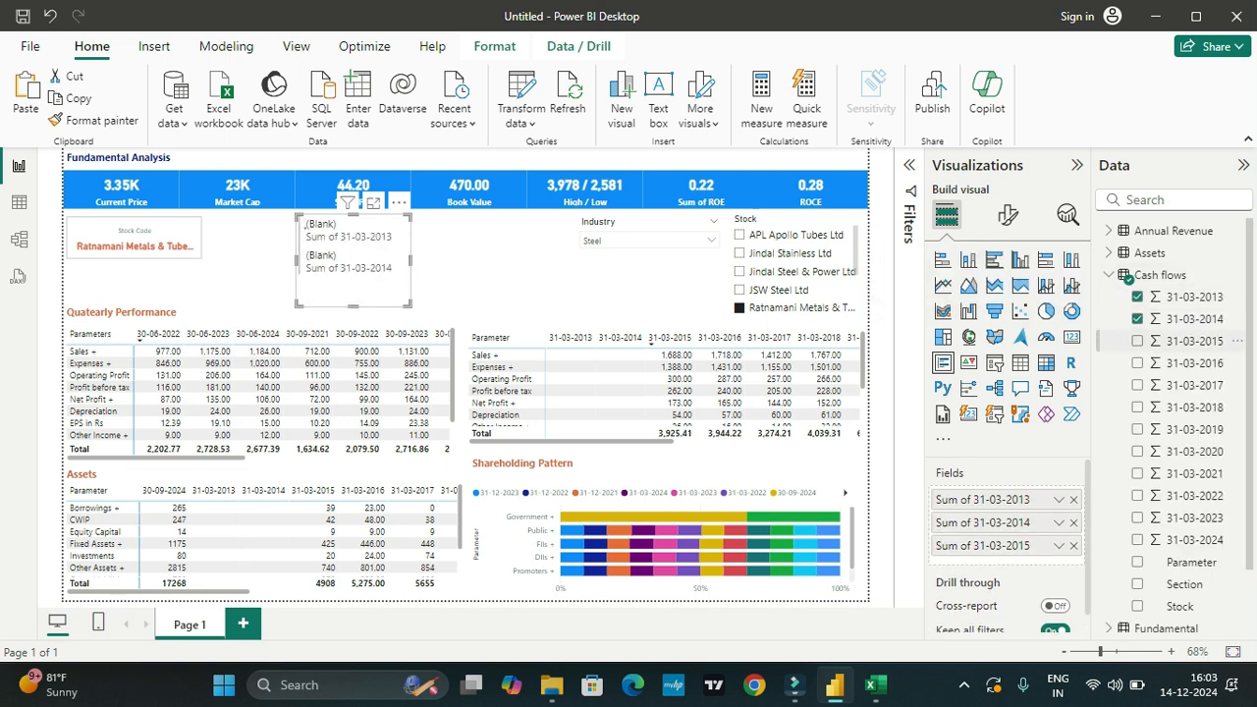
pyautogui.click(1137, 362)
pyautogui.click(1137, 385)
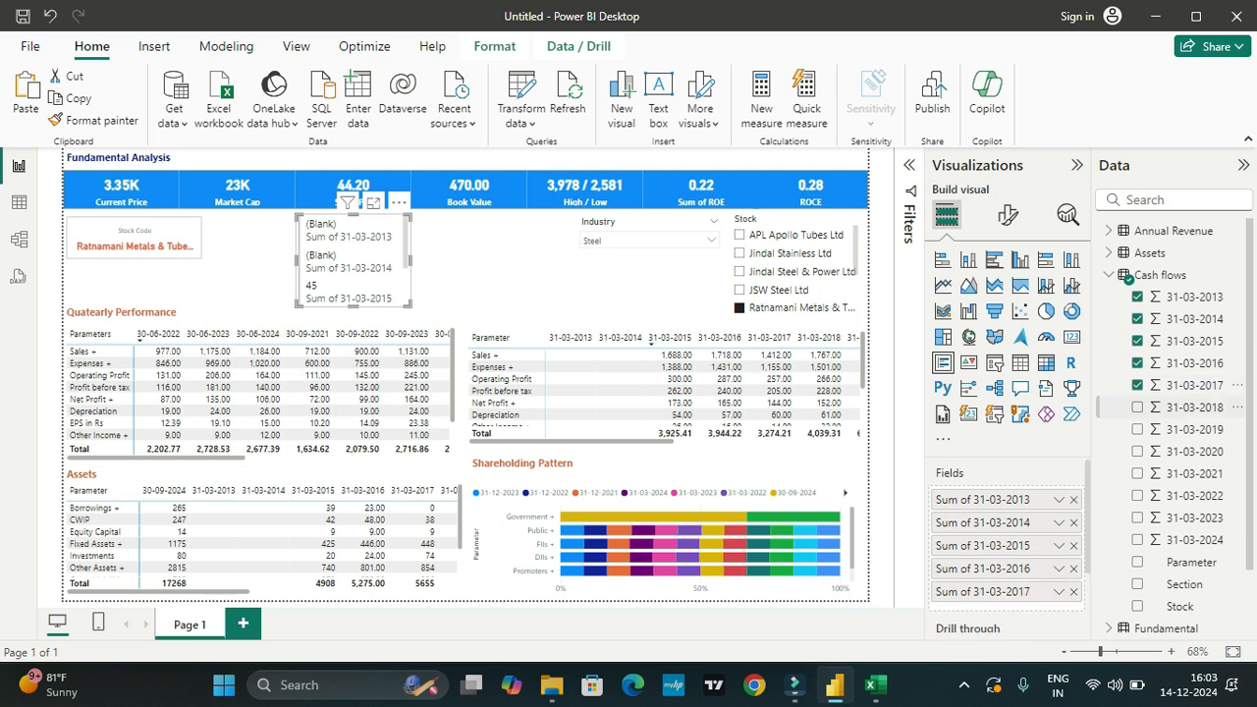
pyautogui.click(1137, 407)
pyautogui.click(1137, 429)
pyautogui.click(1137, 451)
pyautogui.click(1136, 473)
pyautogui.click(1137, 494)
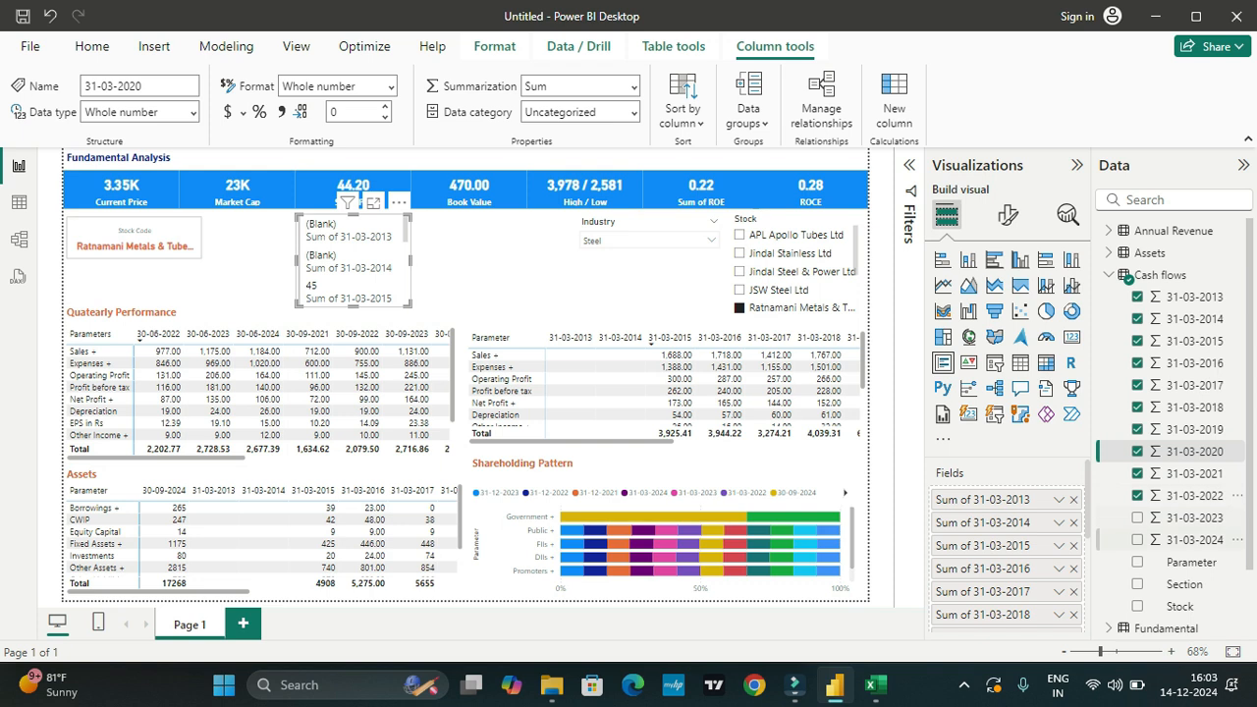
pyautogui.click(1137, 517)
pyautogui.click(1137, 539)
pyautogui.click(1137, 562)
# Step: Widen the multi-row card to fill the space between the Stock Code card and the Industry slicer, and view its cash flow groups
pyautogui.moveTo(410, 260); pyautogui.dragTo(572, 260)
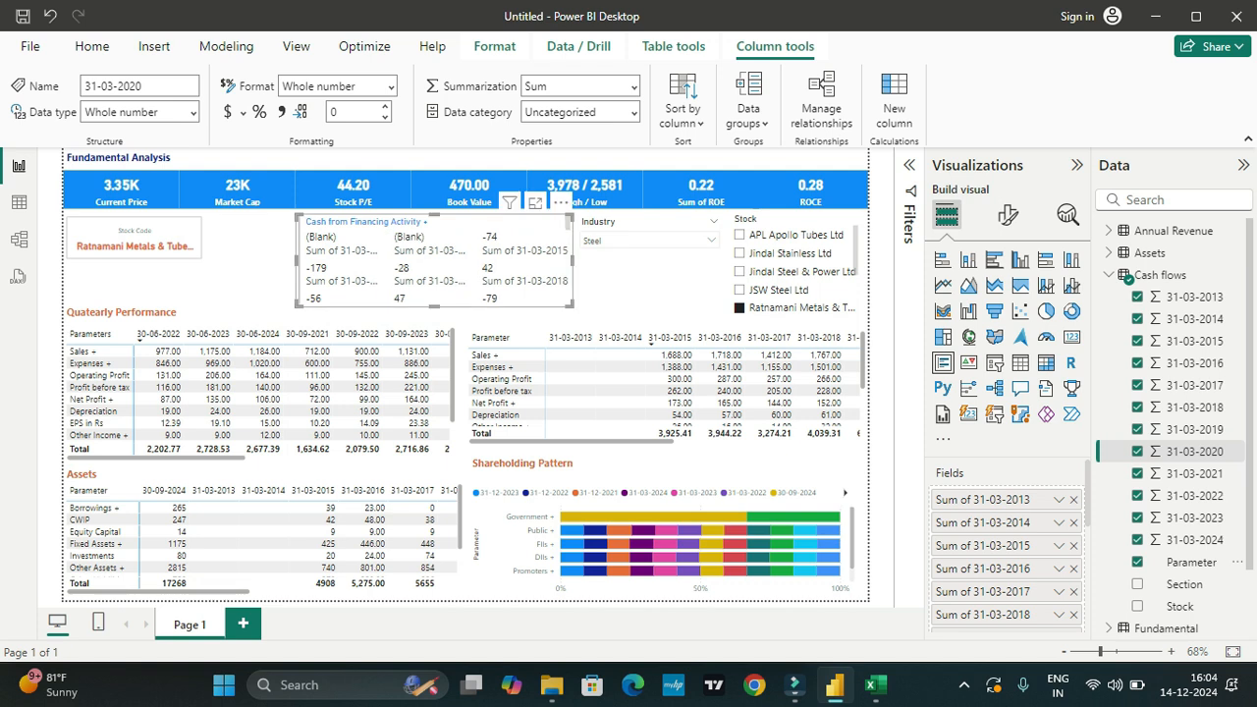
pyautogui.moveTo(298, 260); pyautogui.dragTo(213, 260)
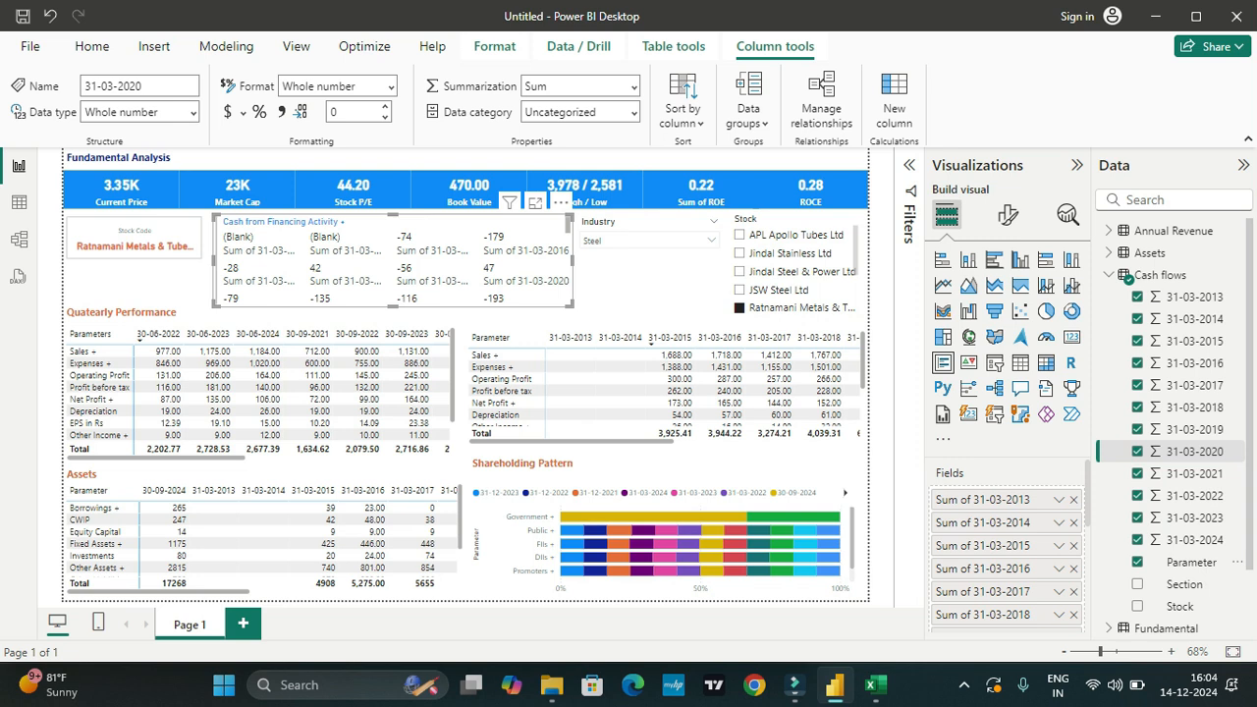
pyautogui.scroll(-2, 393, 261)
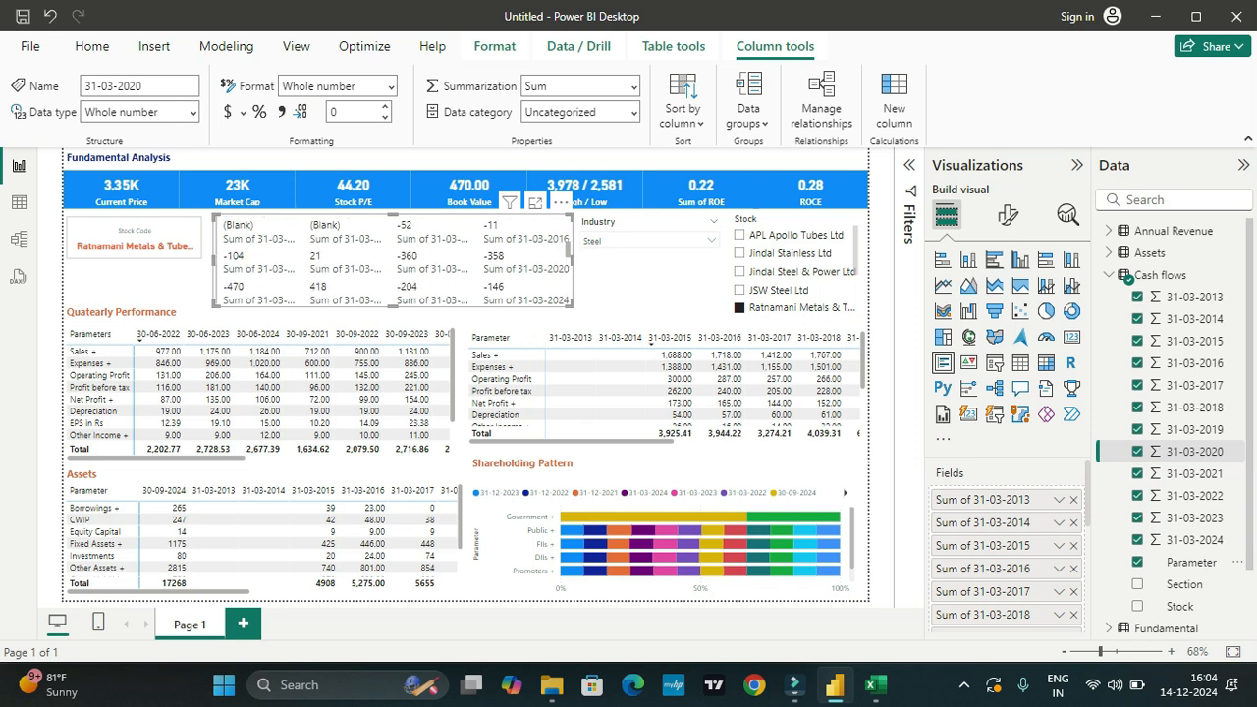
pyautogui.scroll(-2, 392, 260)
pyautogui.scroll(-3, 393, 260)
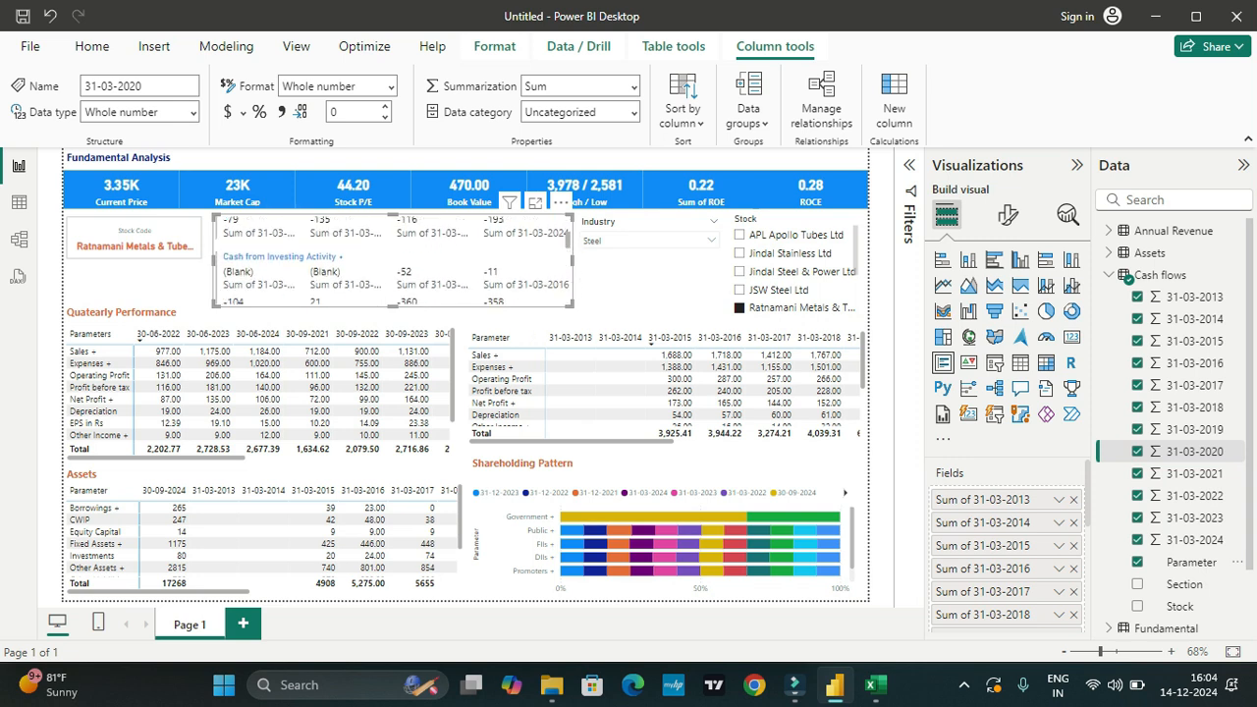
pyautogui.scroll(-2, 393, 260)
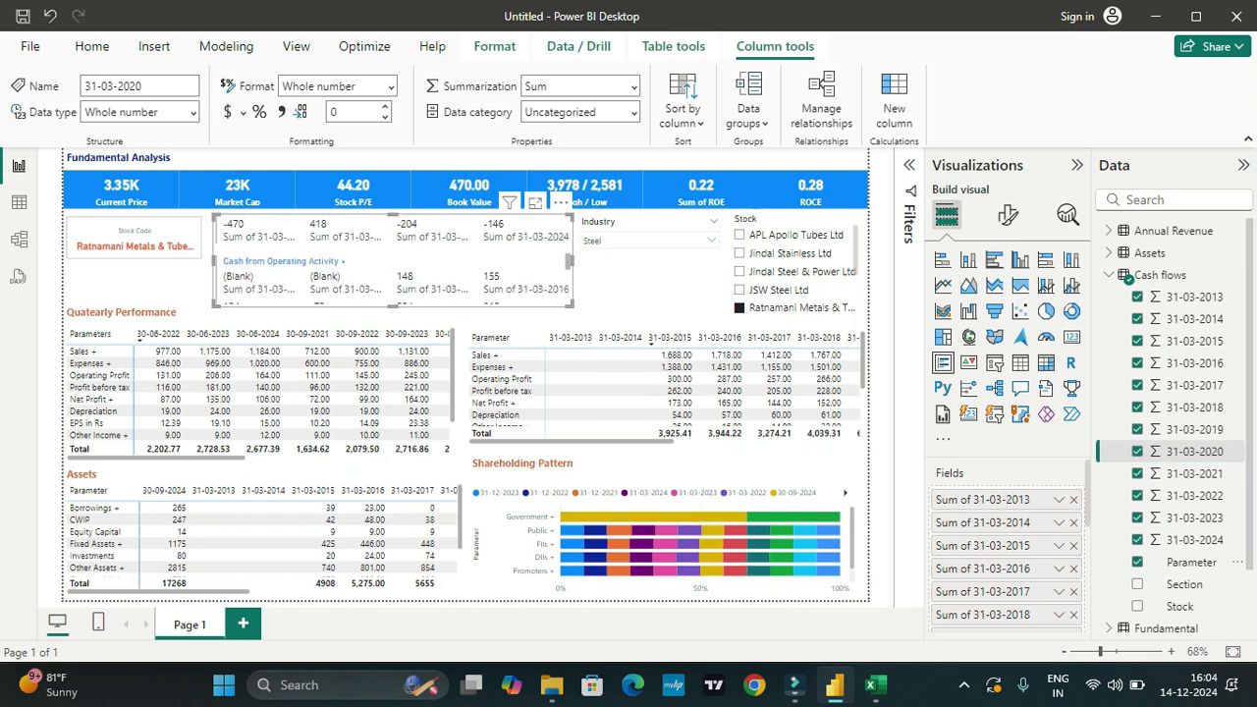
# Step: Rename the multi-row card's first two value fields as 31-03-2013 and 31-03-2014
pyautogui.doubleClick(982, 499)
pyautogui.moveTo(973, 500); pyautogui.dragTo(936, 500)
pyautogui.press('BackSpace')
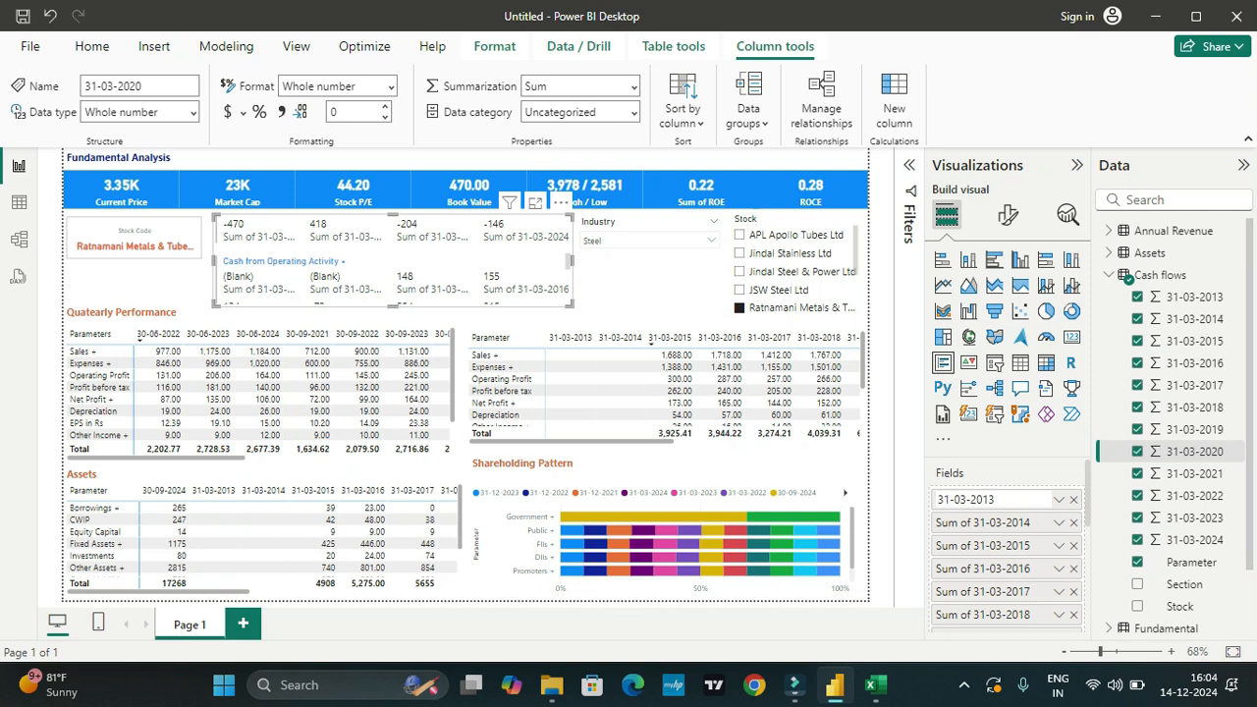
pyautogui.press('Return')
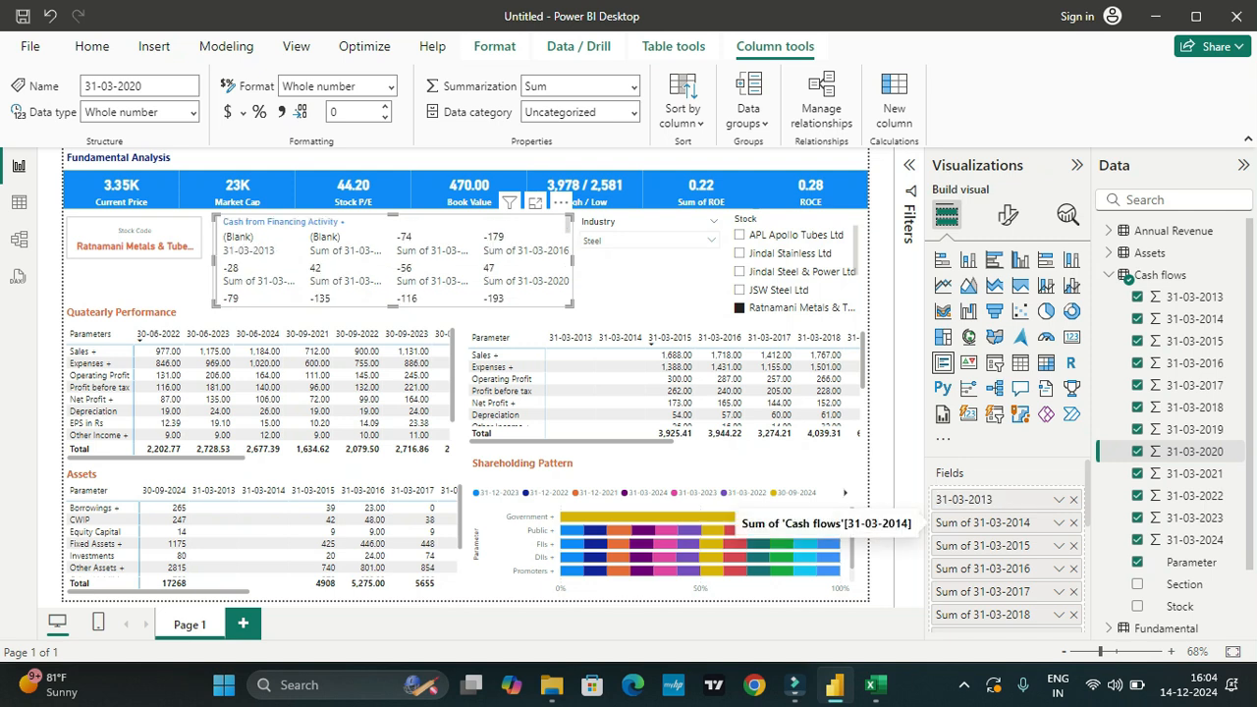
pyautogui.doubleClick(983, 524)
pyautogui.moveTo(968, 522); pyautogui.dragTo(938, 522)
pyautogui.press('BackSpace')
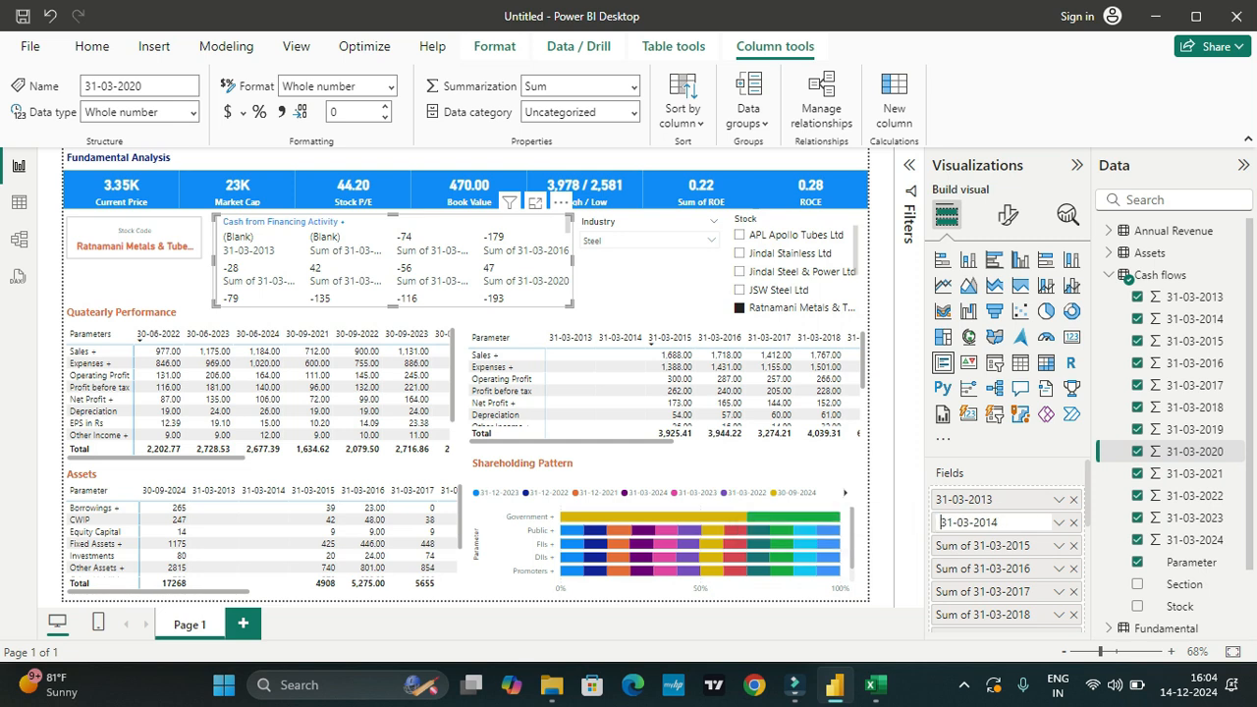
pyautogui.press('Return')
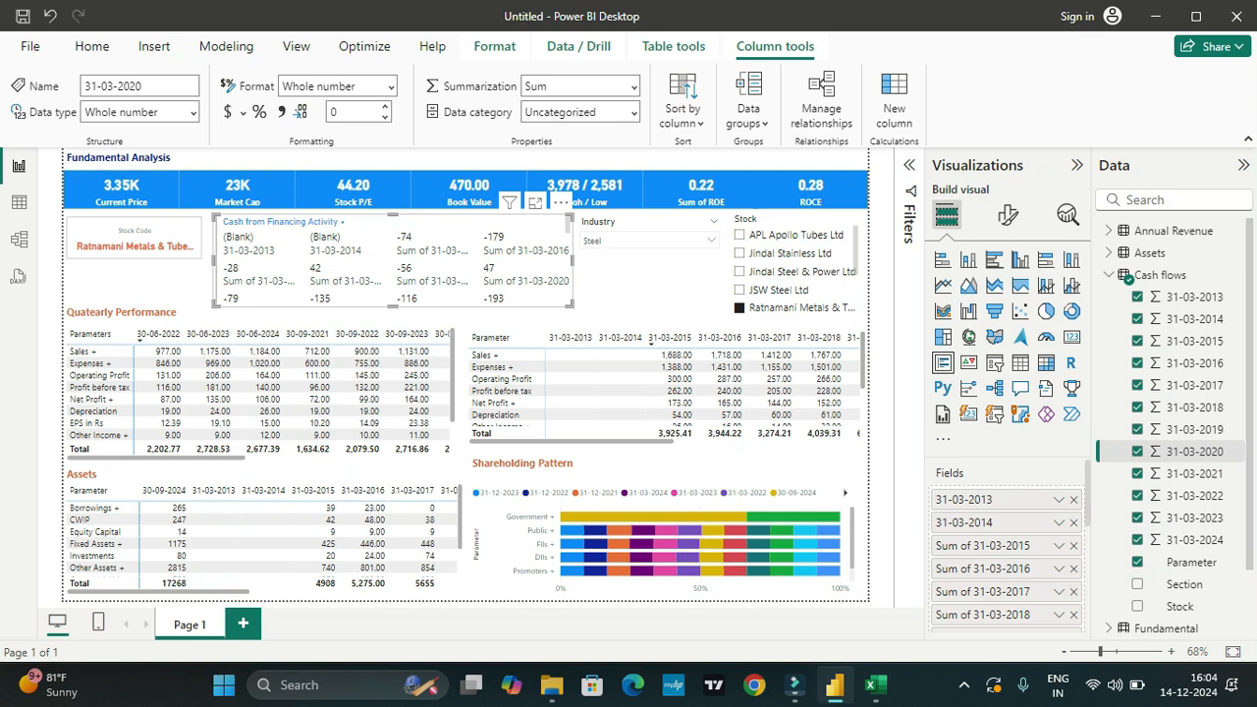
# Step: Rename the multi-row card's next two value fields as 31-03-2015 and 31-03-2016
pyautogui.doubleClick(972, 545)
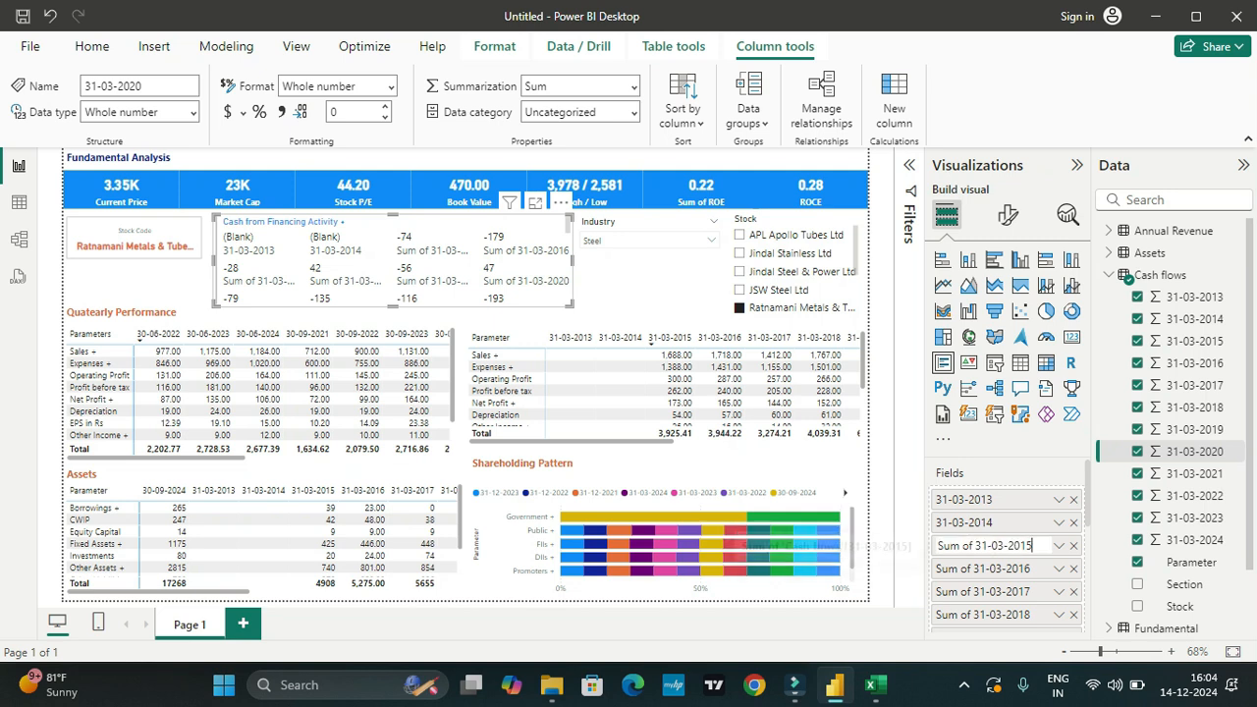
pyautogui.hotkey('shift', 'Home')
pyautogui.press('BackSpace')
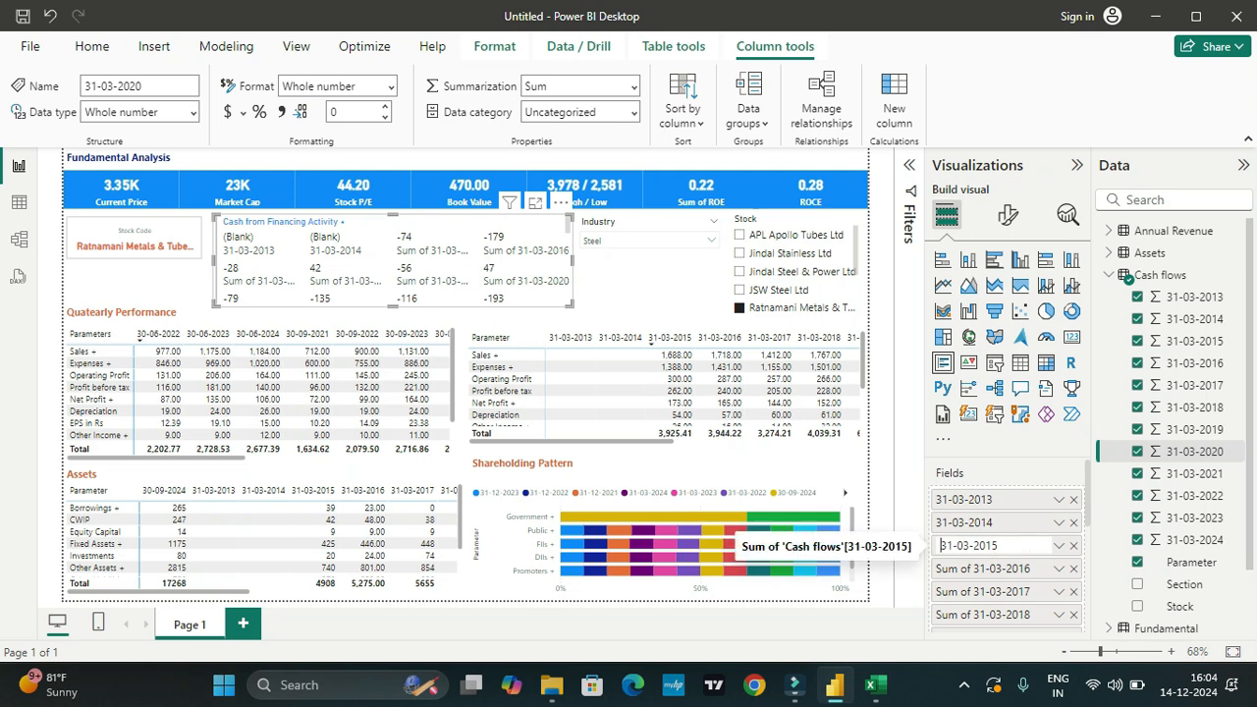
pyautogui.press('Return')
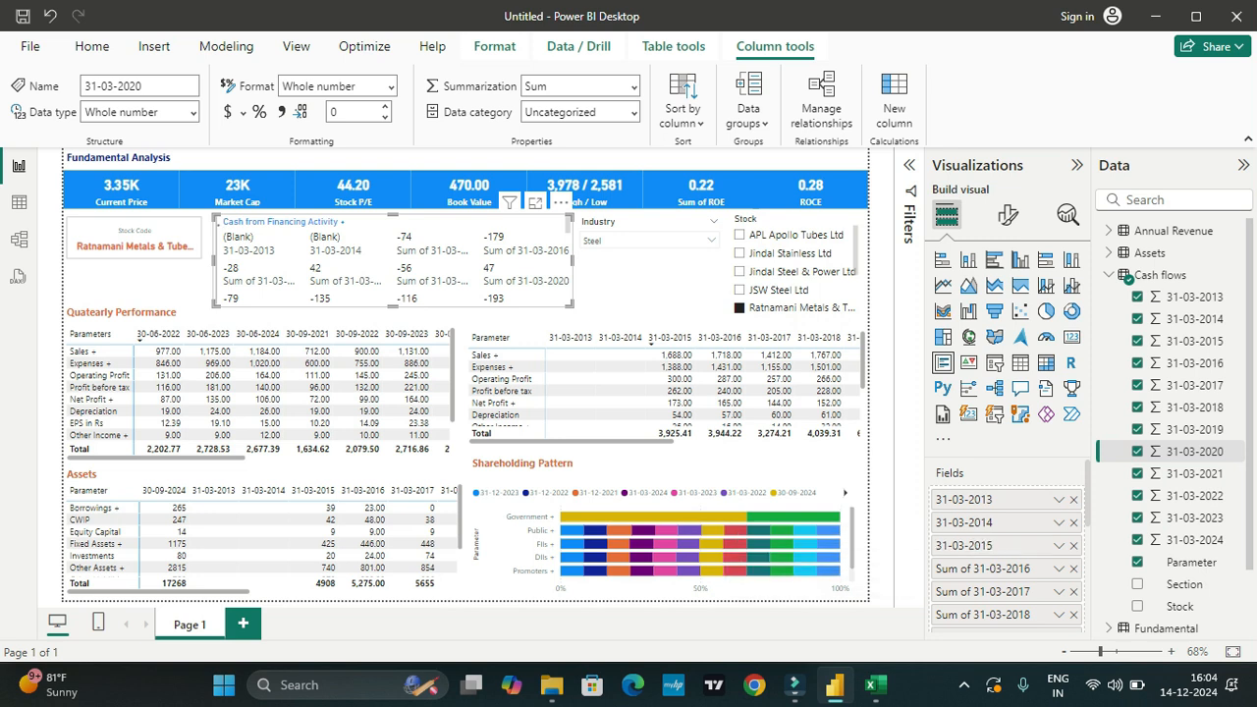
pyautogui.doubleClick(974, 568)
pyautogui.moveTo(973, 568); pyautogui.dragTo(935, 569)
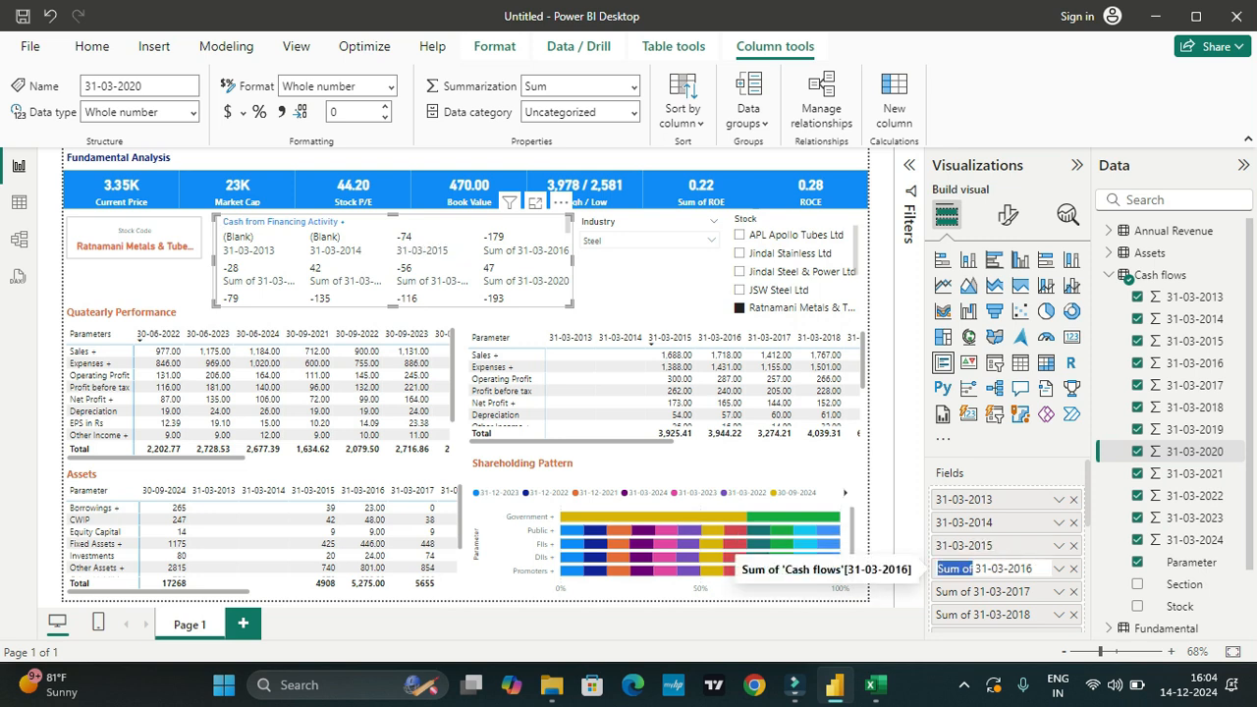
pyautogui.press('BackSpace')
pyautogui.press('BackSpace')
pyautogui.press('Return')
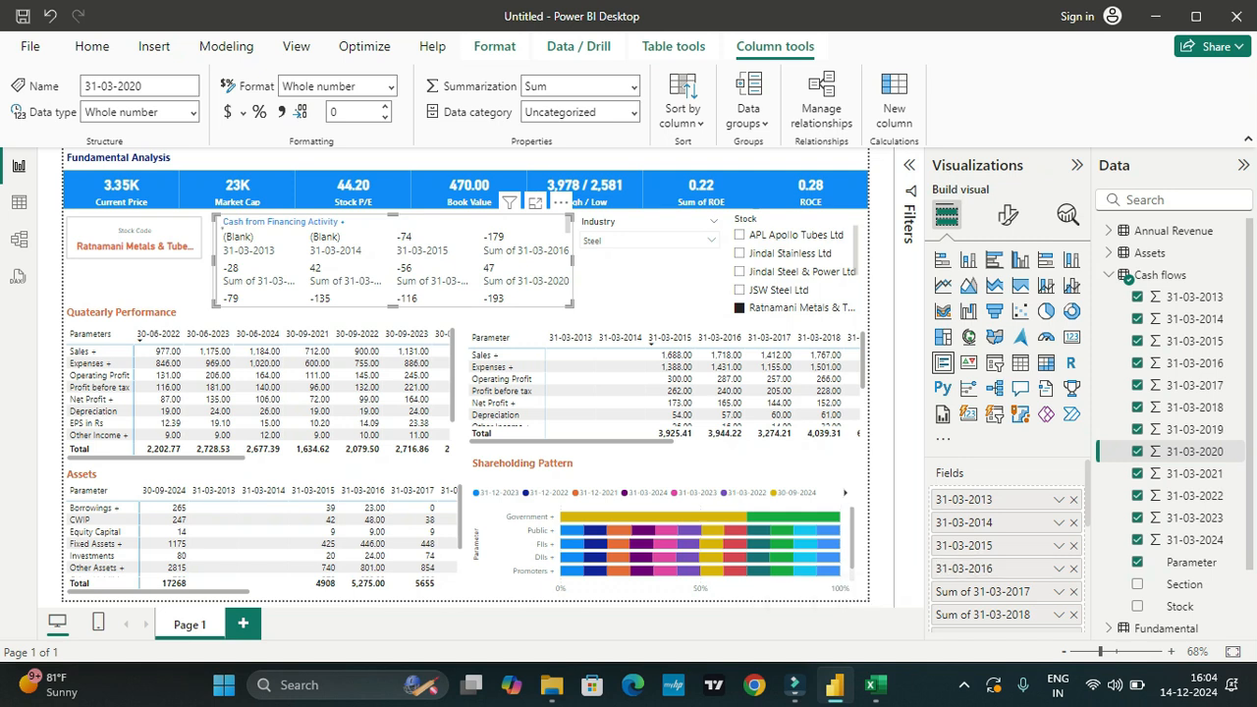
# Step: Rename the multi-row card's remaining value fields as plain dates, from 31-03-2017 through 31-03-2024, without the "Sum of" prefix
pyautogui.doubleClick(974, 591)
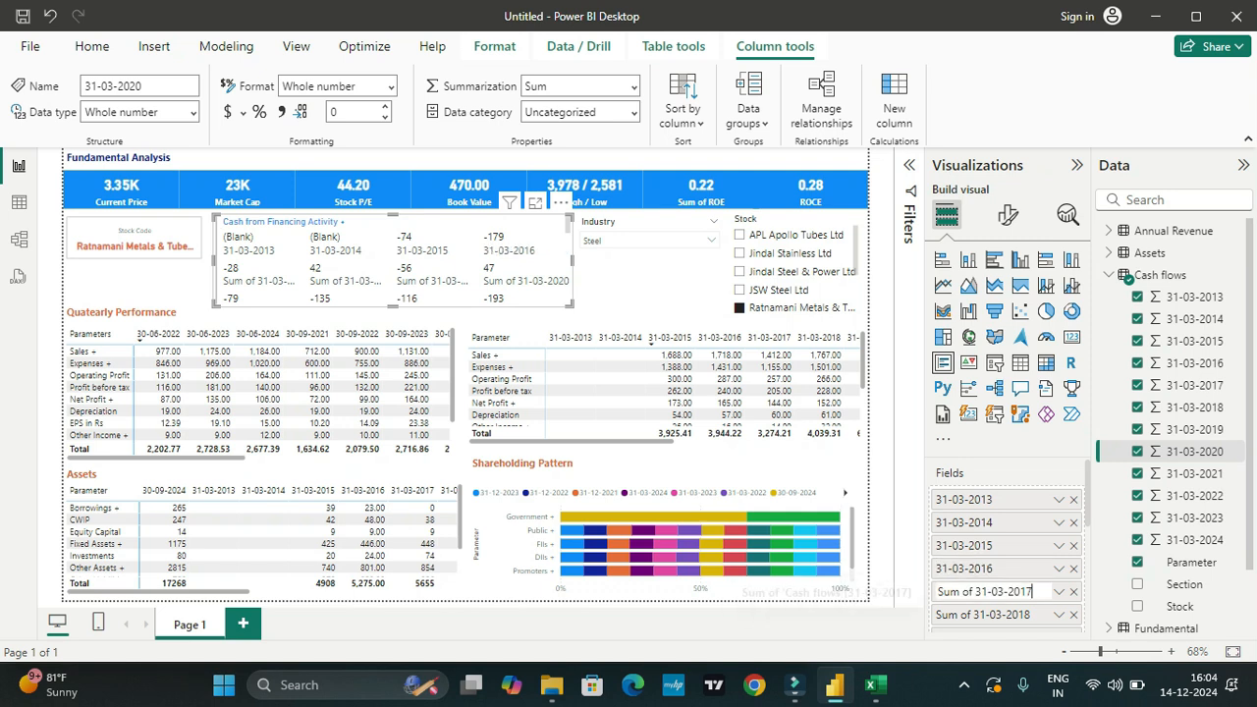
pyautogui.hotkey('shift', 'Home')
pyautogui.press('BackSpace')
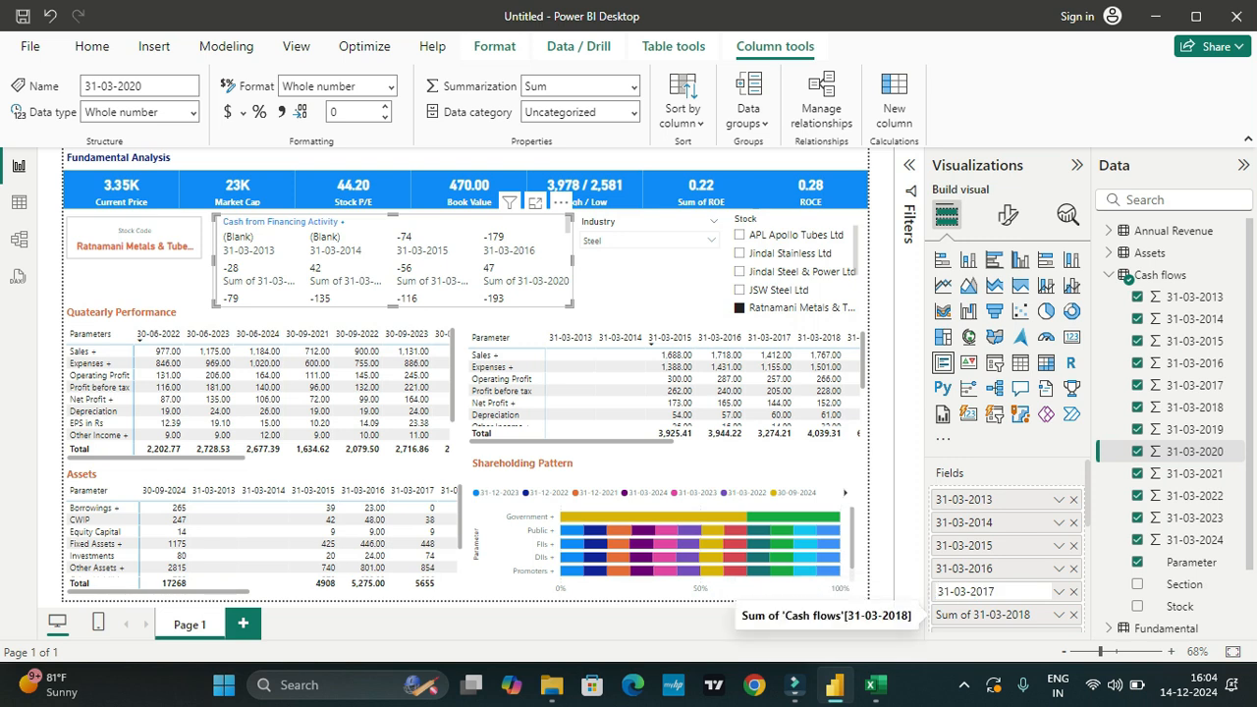
pyautogui.press('Return')
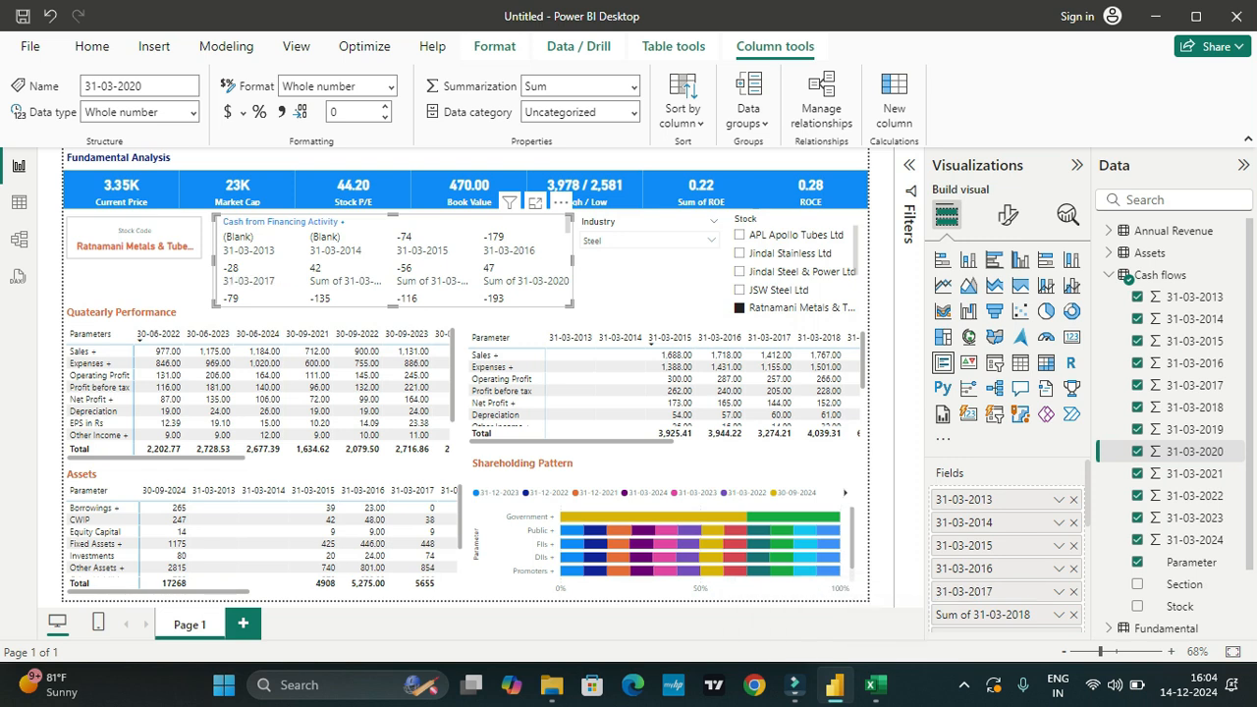
pyautogui.doubleClick(974, 614)
pyautogui.hotkey('shift', 'Home')
pyautogui.press('BackSpace')
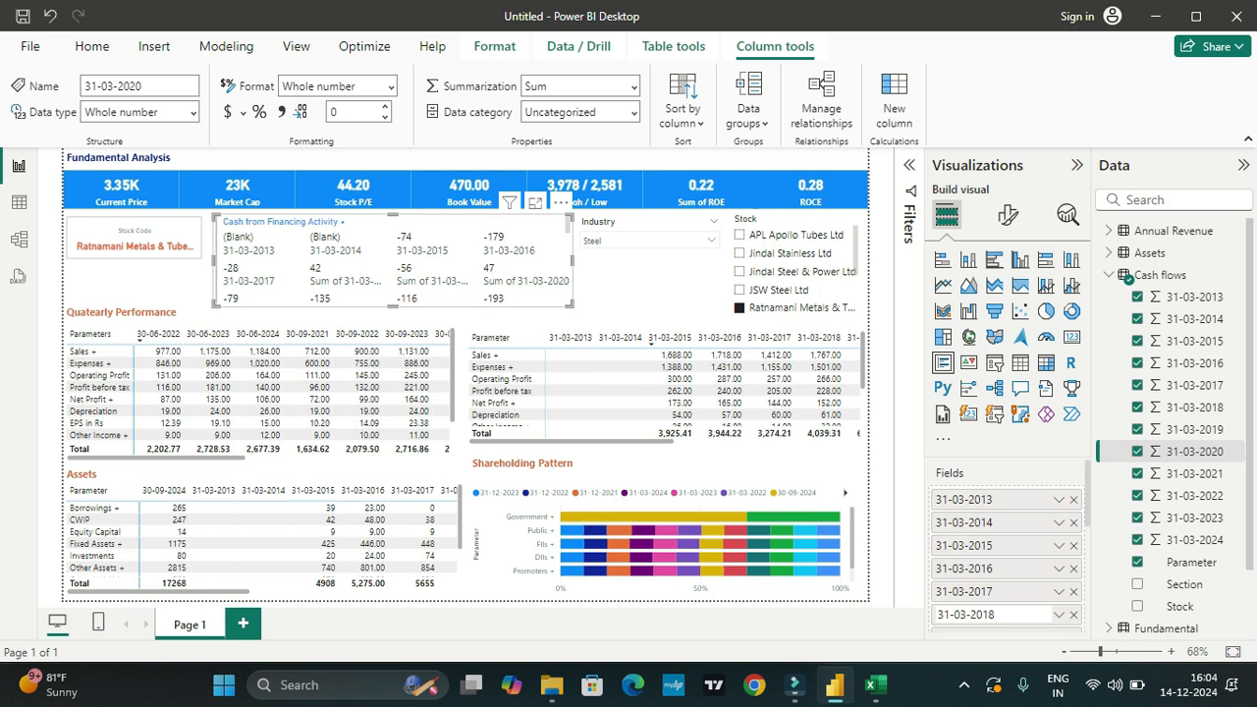
pyautogui.scroll(-3, 1007, 550)
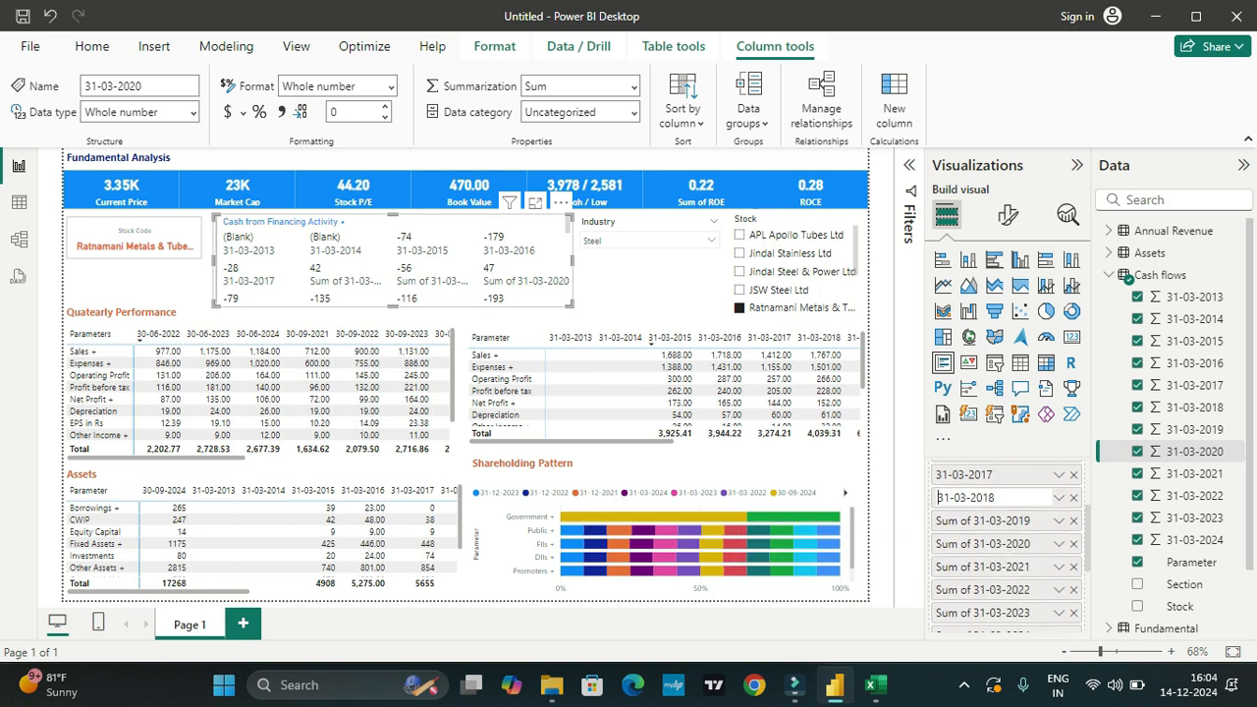
pyautogui.press('Return')
pyautogui.doubleClick(1030, 521)
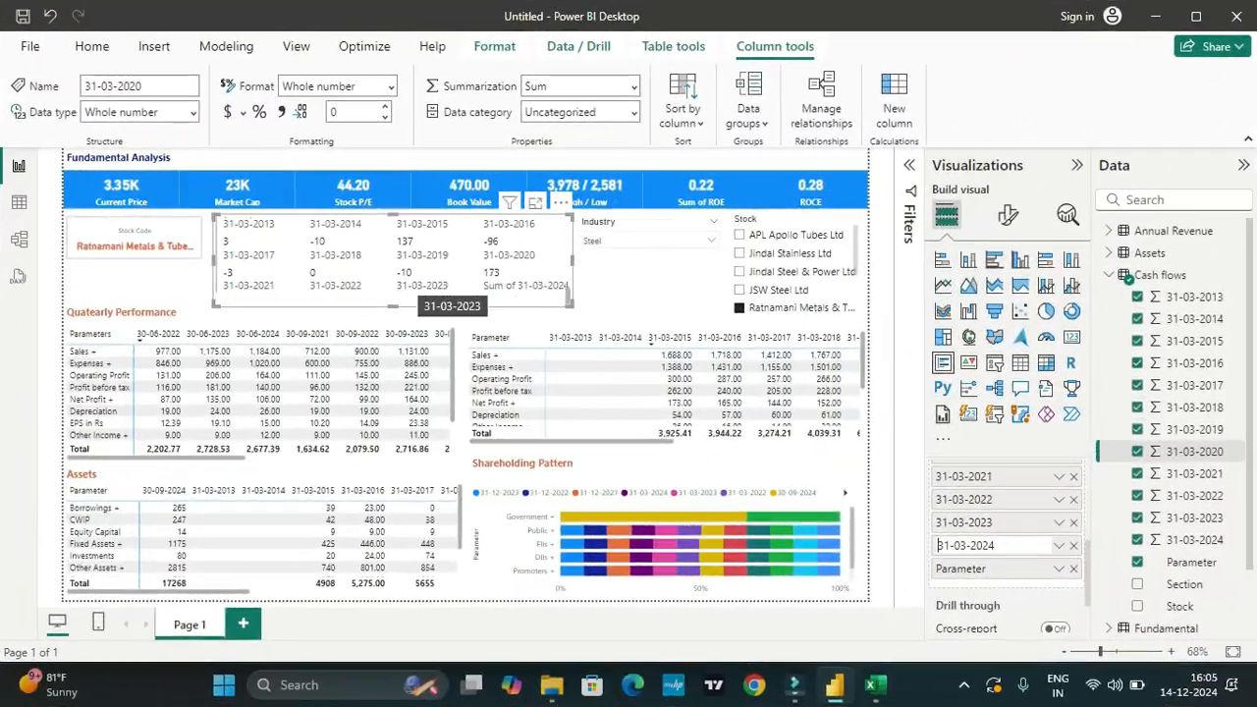
# Step: Filter the report to JSW Steel Ltd and move the Stock Code card directly beneath the Industry slicer
pyautogui.click(739, 290)
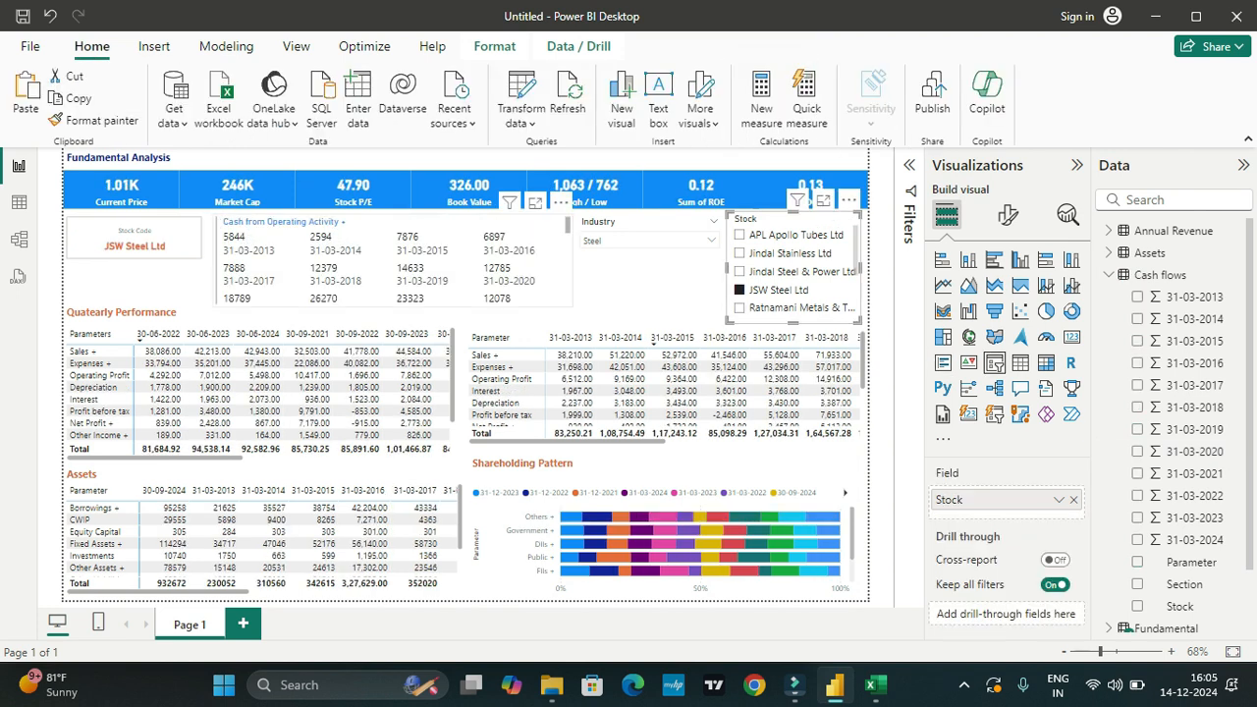
pyautogui.moveTo(135, 241); pyautogui.dragTo(649, 285)
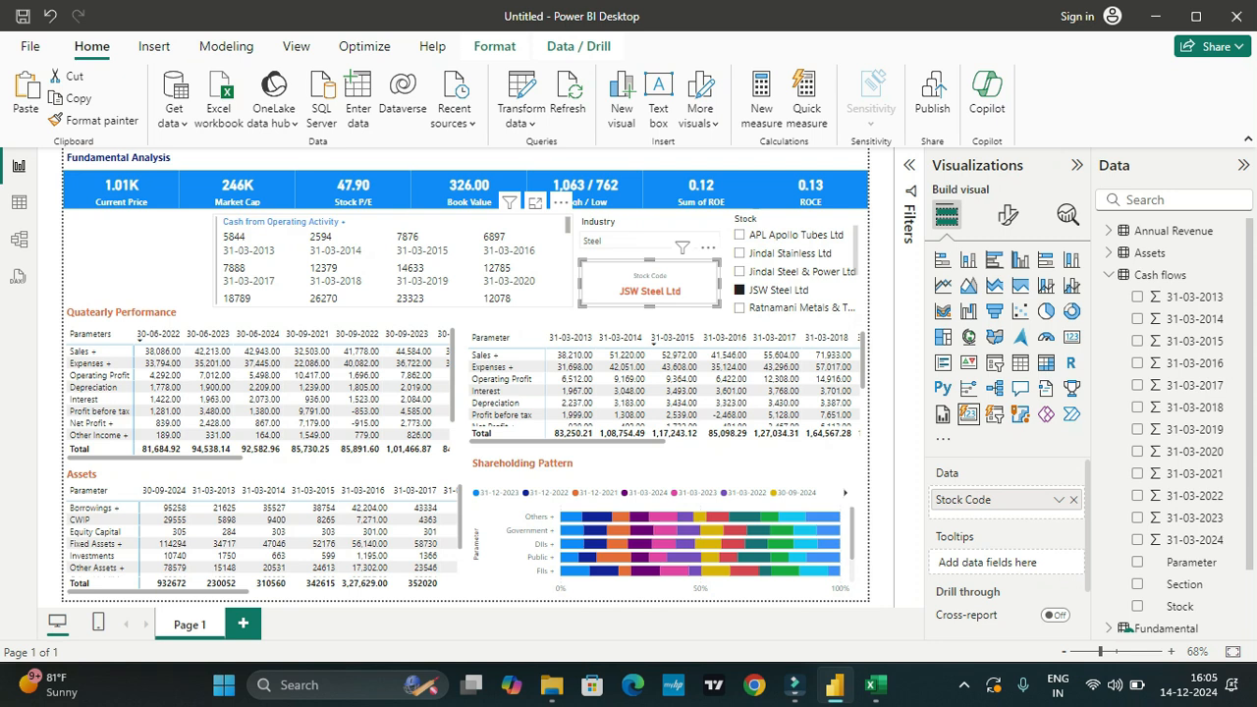
pyautogui.click(148, 261)
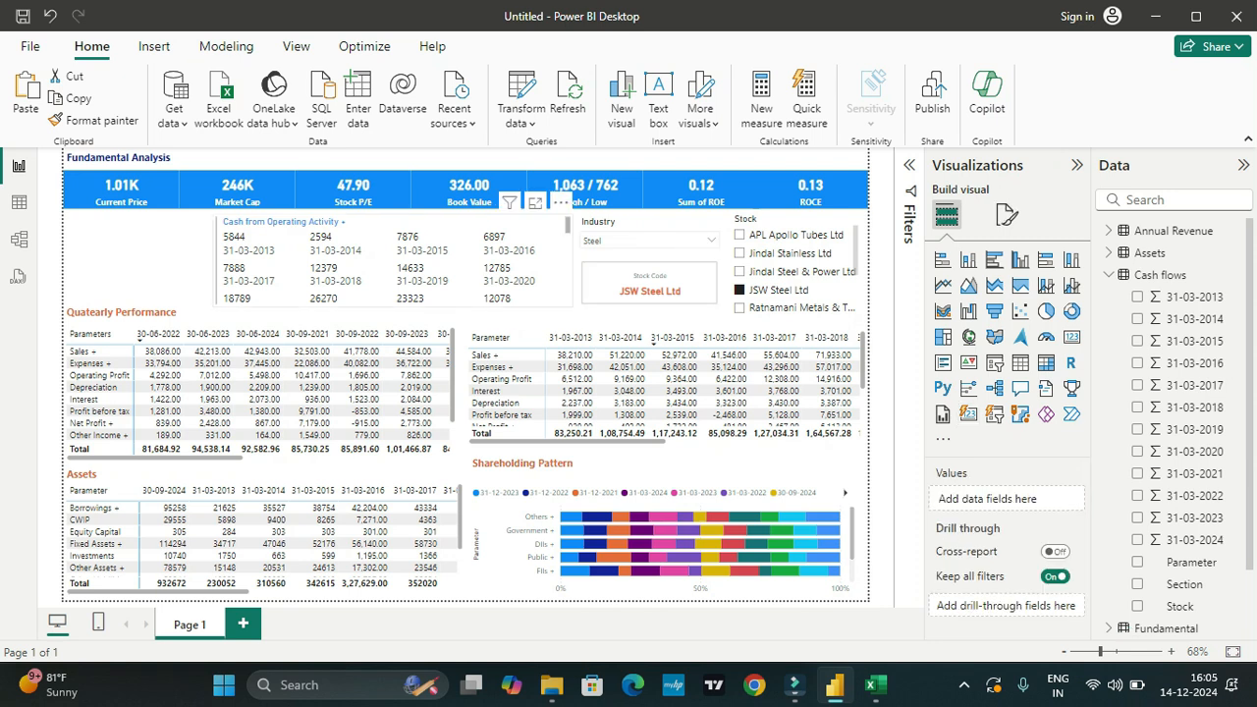
# Step: Make the cash flows multi-row card shorter and narrower, and place it above the Quarterly Performance matrix at the page's left edge
pyautogui.click(564, 226)
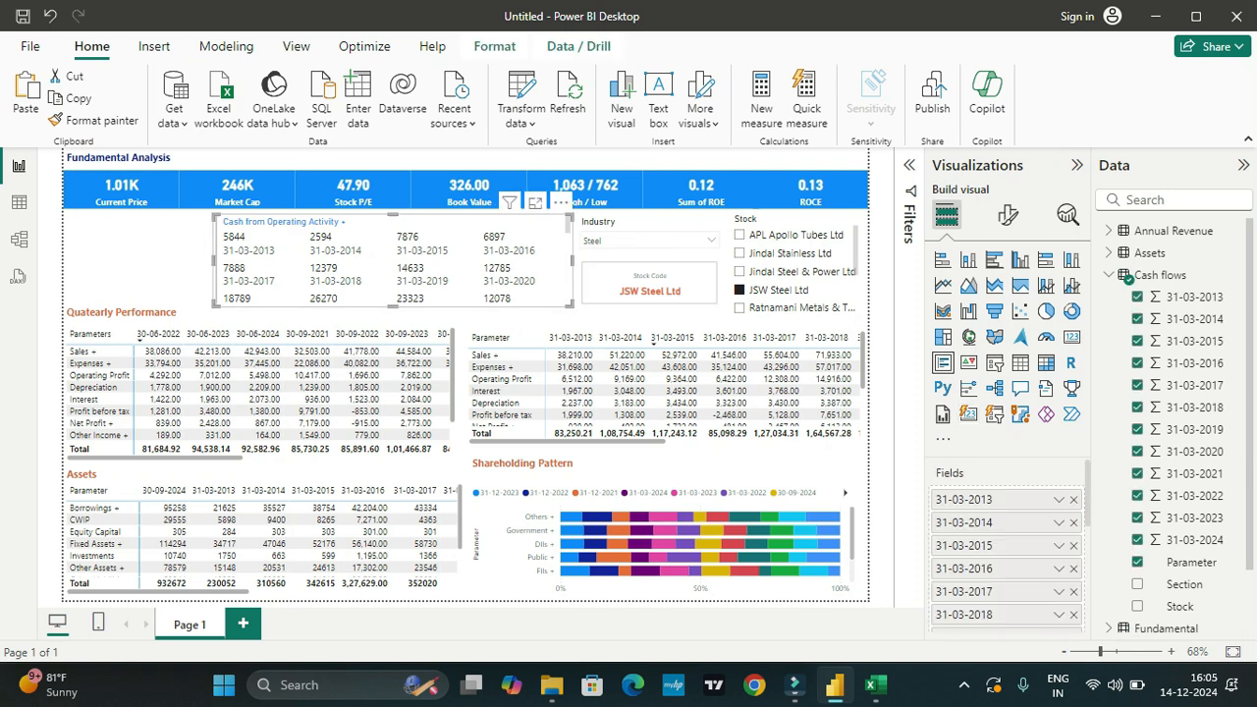
pyautogui.moveTo(392, 305); pyautogui.dragTo(393, 294)
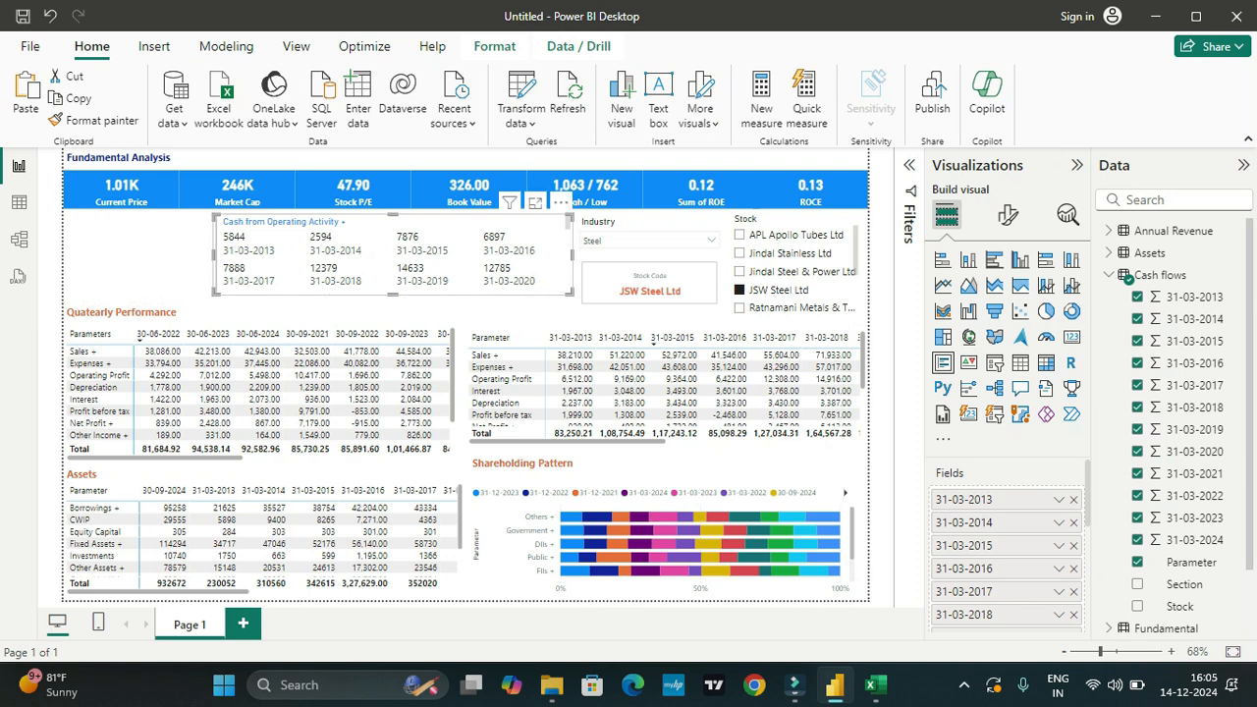
pyautogui.moveTo(393, 216); pyautogui.dragTo(245, 216)
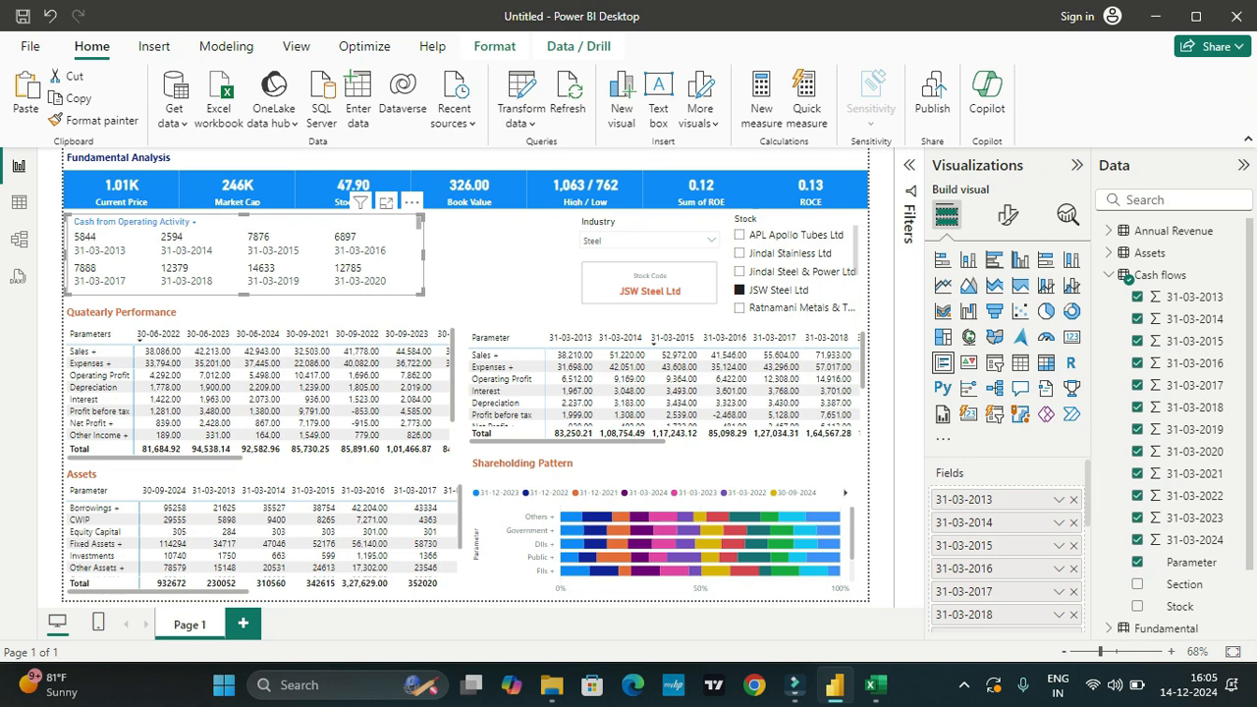
pyautogui.moveTo(423, 253); pyautogui.dragTo(354, 254)
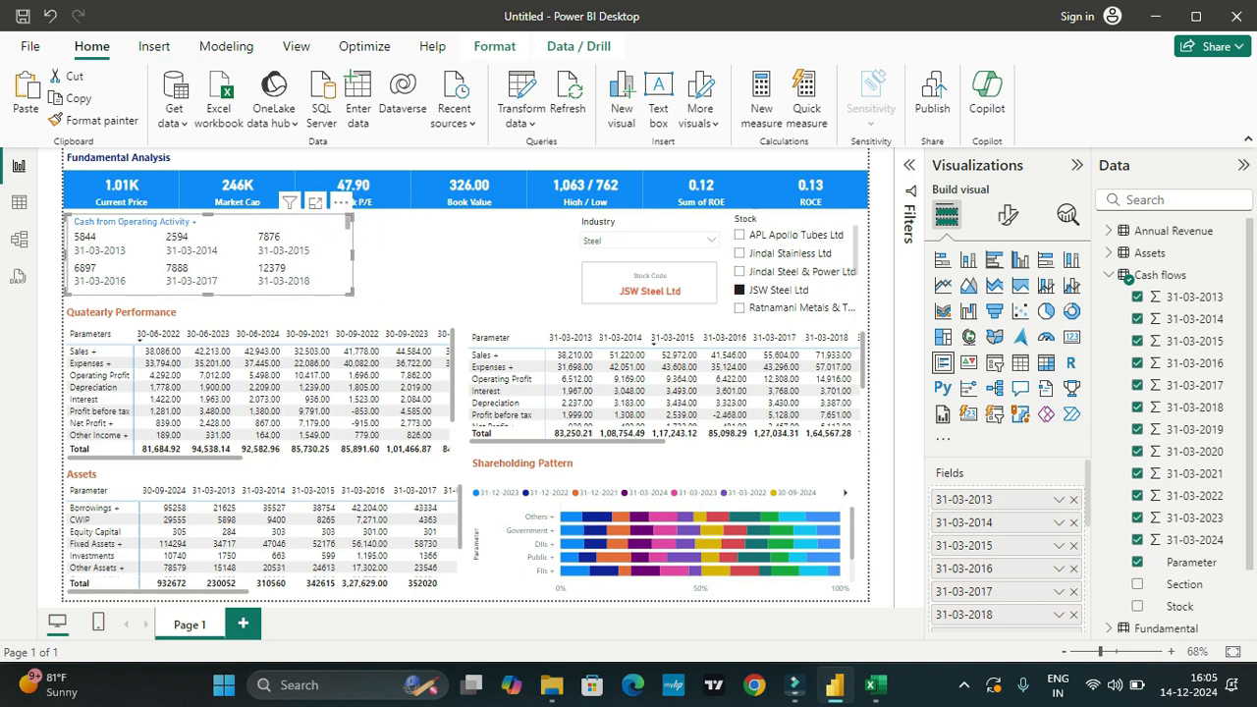
# Step: Review all cash flow groups in the multi-row card for JSW Steel Ltd and make the card slightly taller
pyautogui.scroll(-2, 209, 255)
pyautogui.scroll(-5, 208, 253)
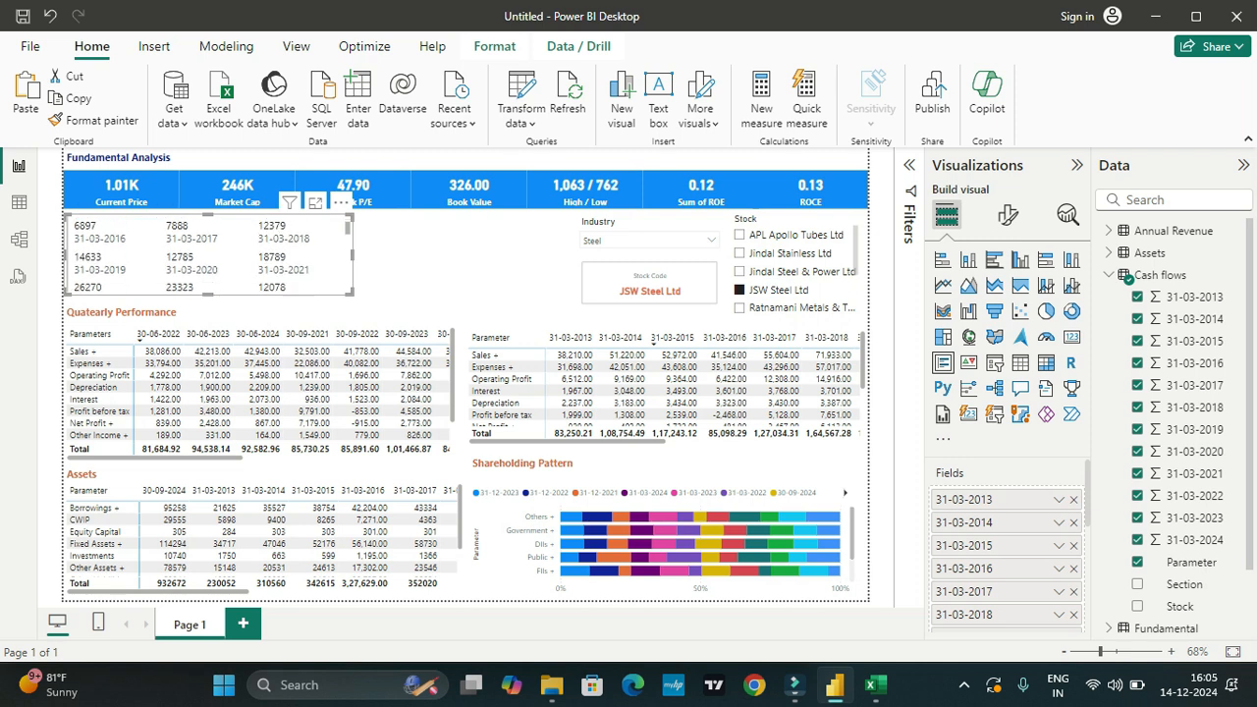
pyautogui.scroll(-2, 208, 253)
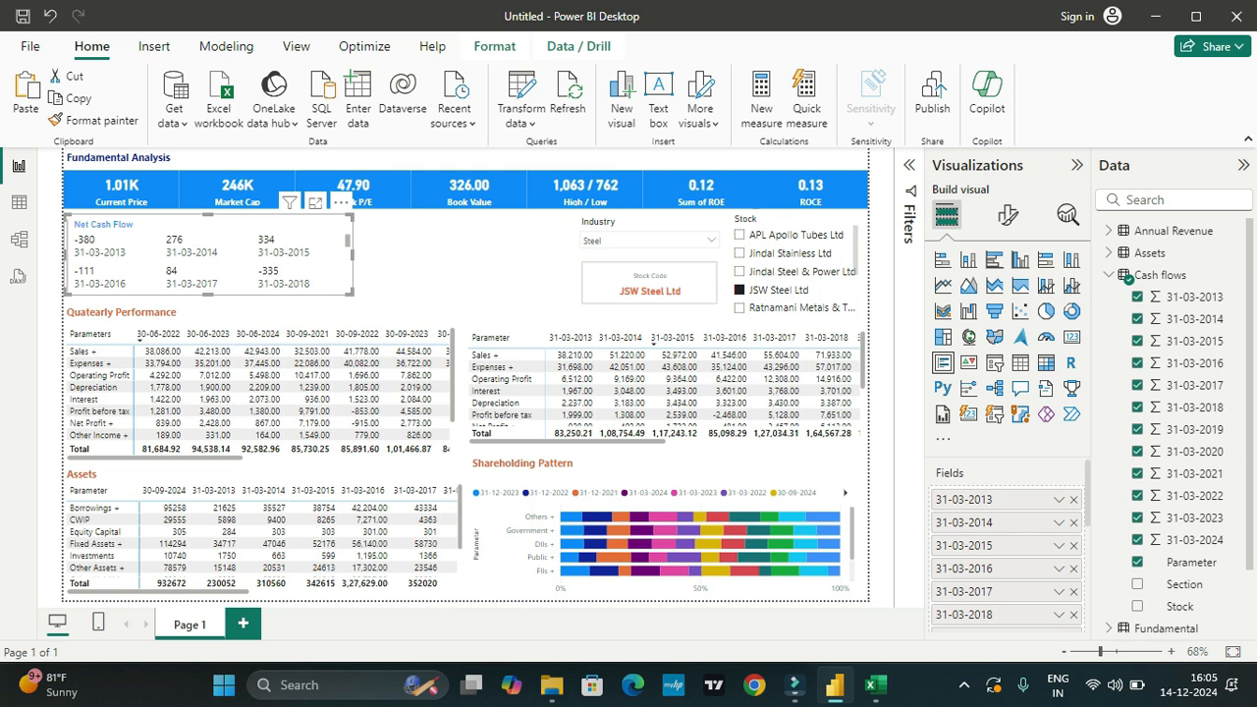
pyautogui.scroll(-3, 208, 253)
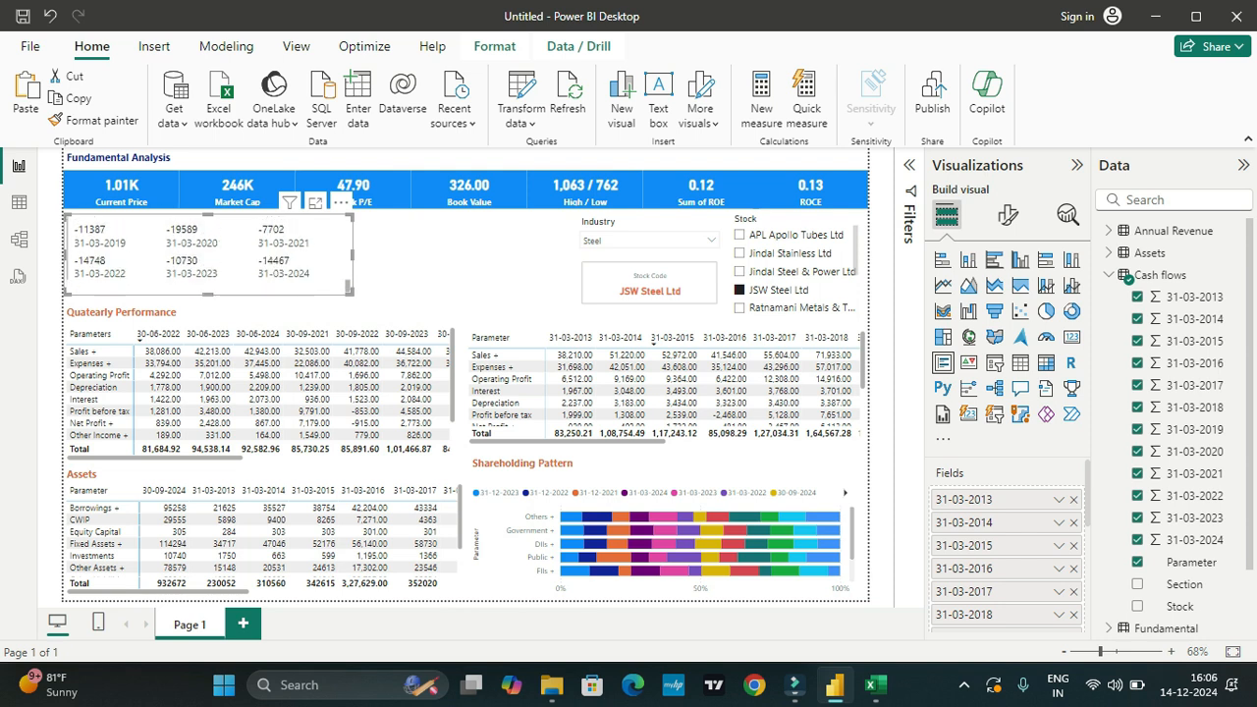
pyautogui.click(452, 257)
pyautogui.scroll(4, 208, 254)
pyautogui.scroll(3, 208, 254)
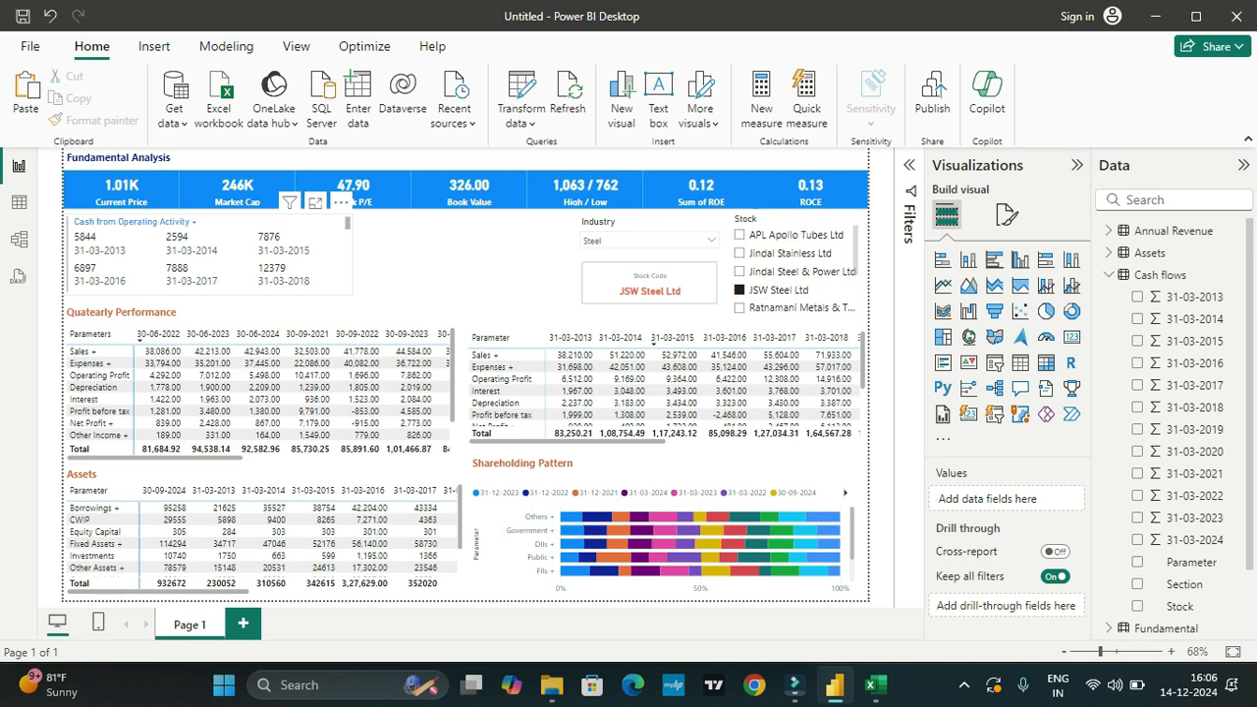
pyautogui.click(314, 251)
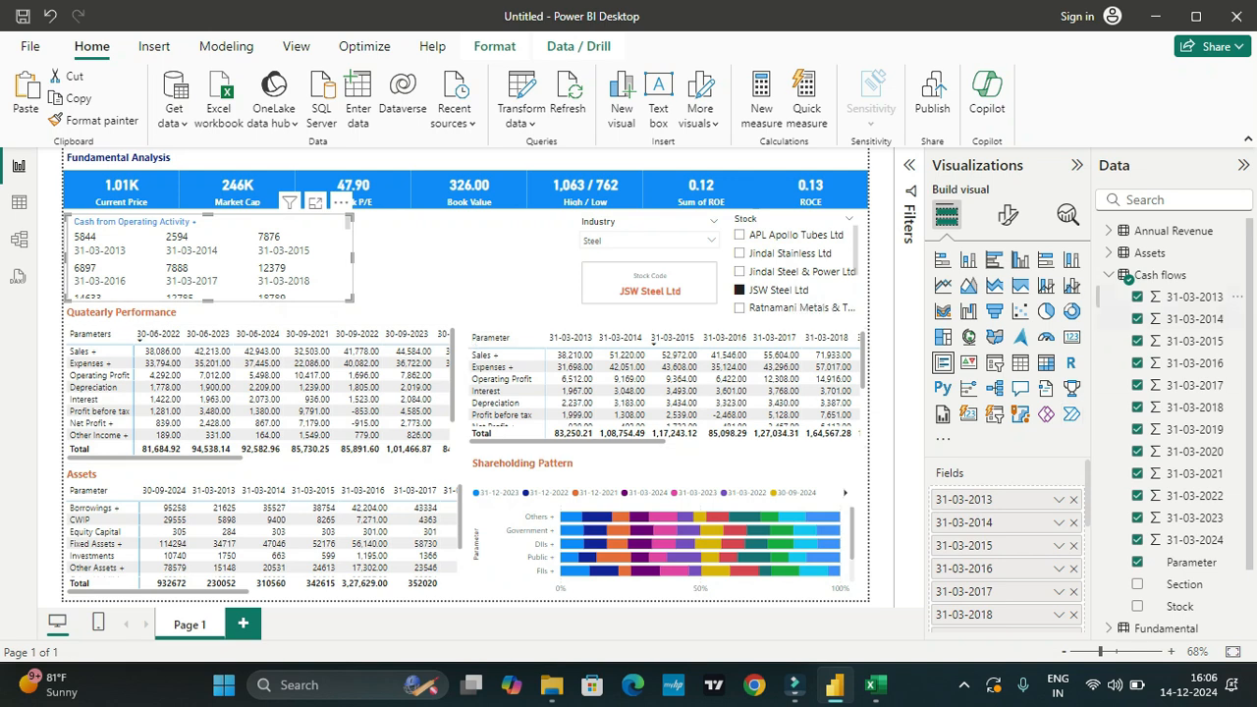
# Step: Collapse the Cash flows table's fields, switch to the Stock Analysis workbook in Excel and examine the Ratios sheet's parameters
pyautogui.click(1108, 275)
pyautogui.click(870, 684)
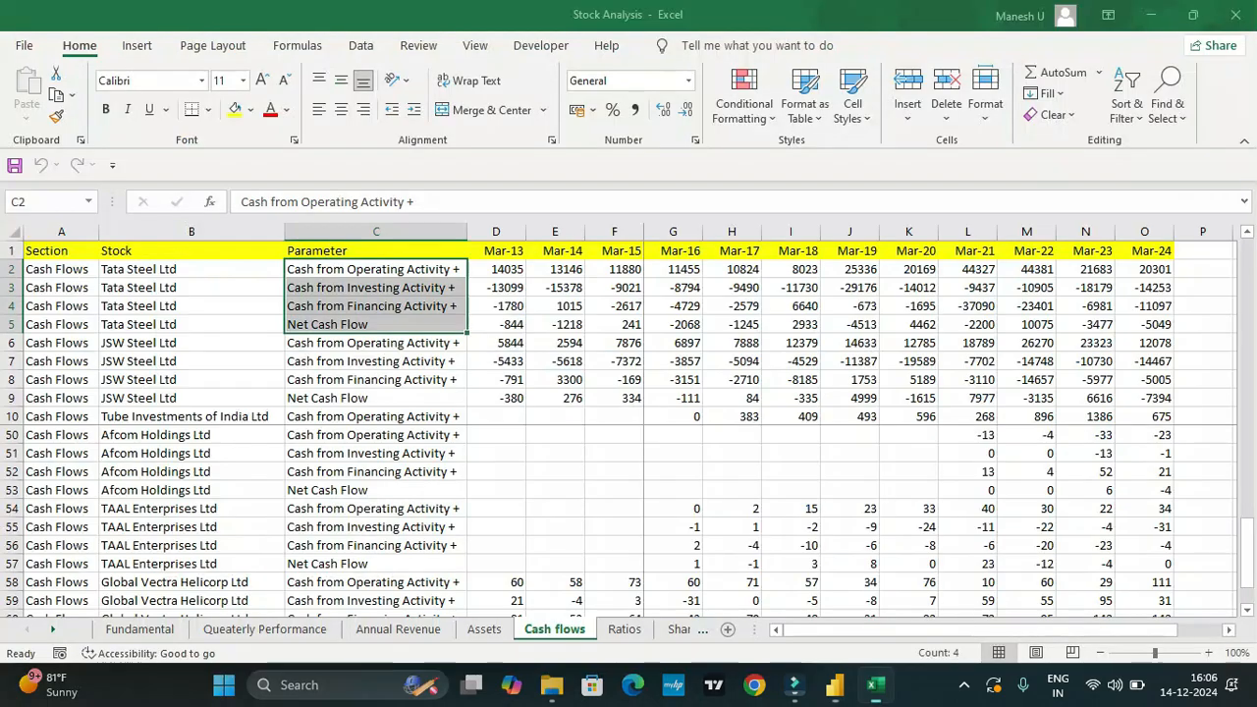
pyautogui.click(624, 629)
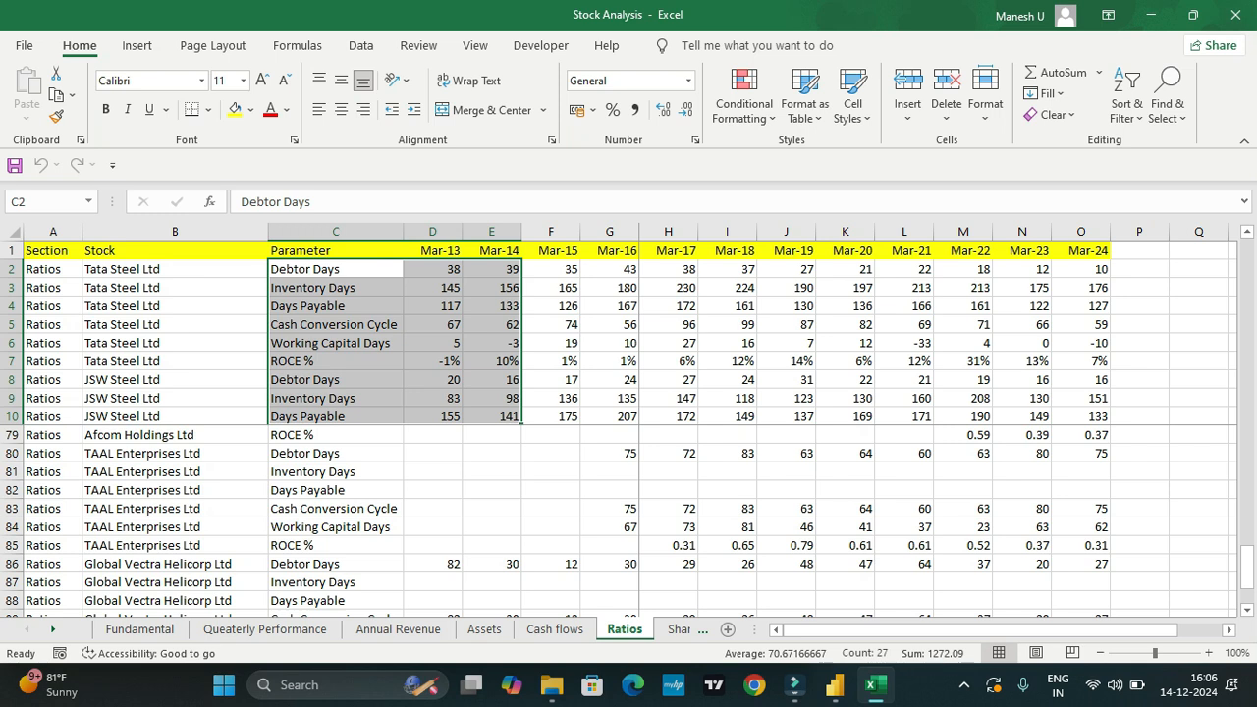
pyautogui.click(335, 362)
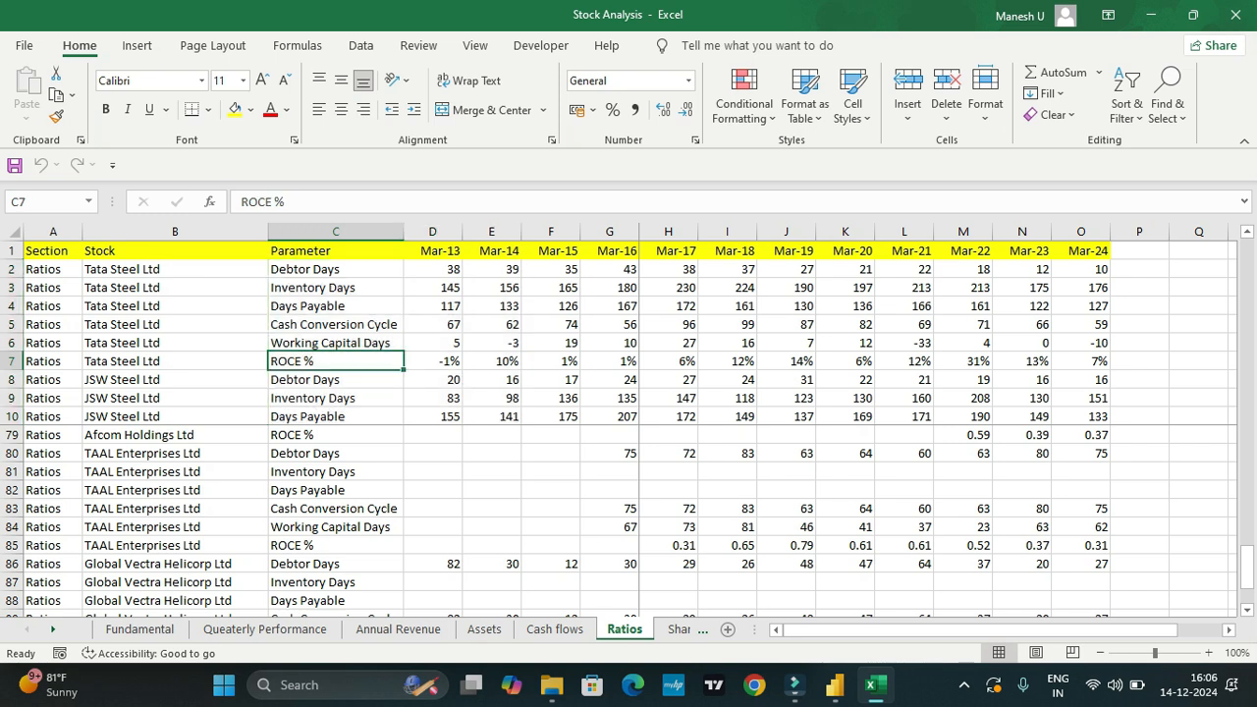
# Step: Return to Power BI, duplicate the cash flows multi-row card and fit the copy between the original and the Industry slicer
pyautogui.hotkey('alt', 'Tab')
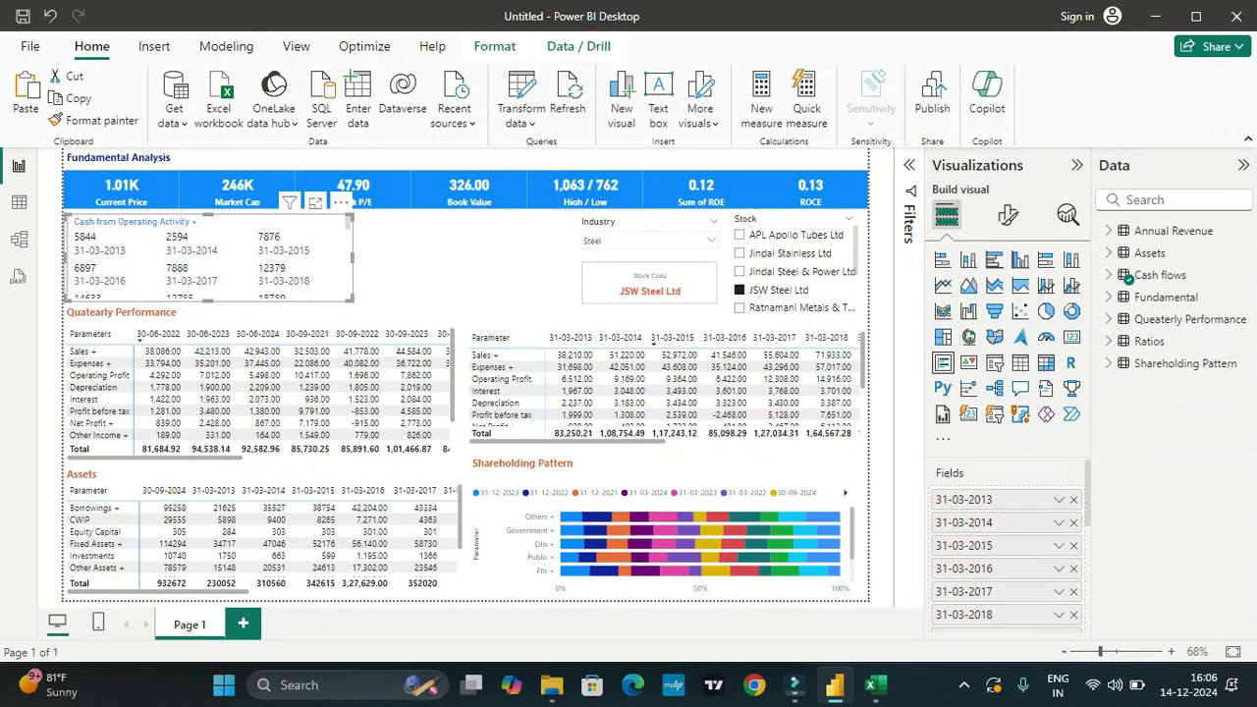
pyautogui.hotkey('ctrl', 'v')
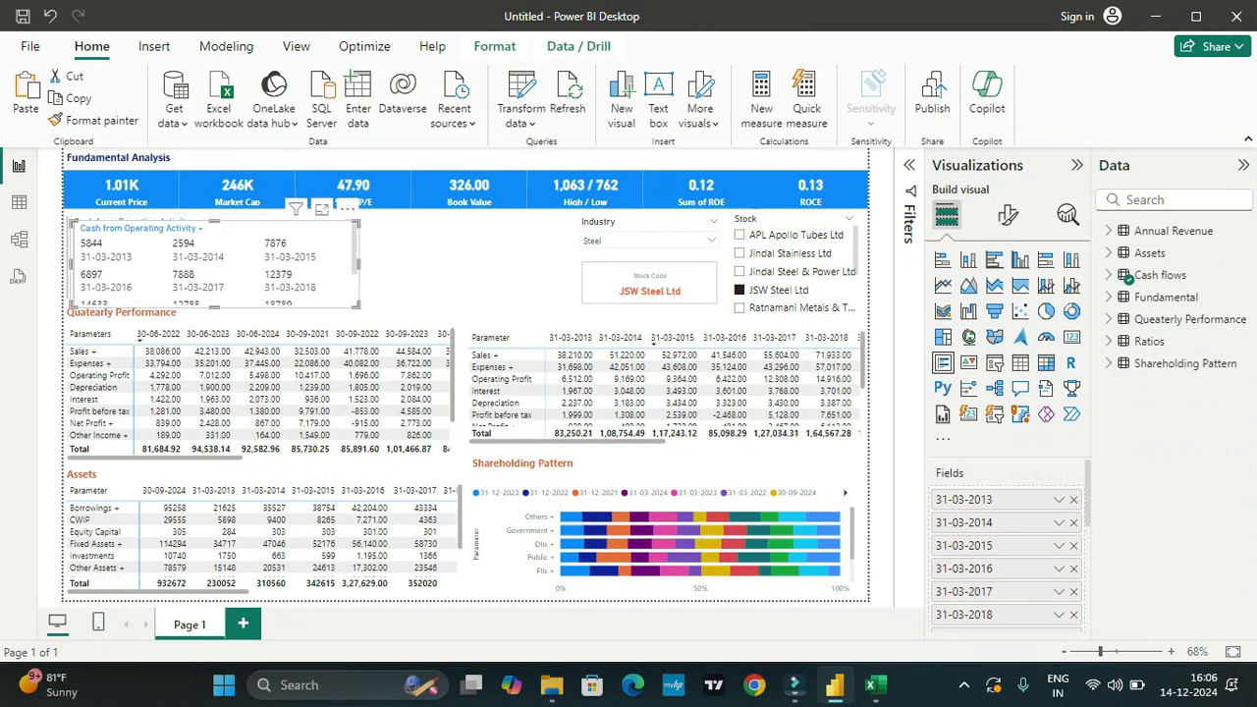
pyautogui.moveTo(218, 266); pyautogui.dragTo(501, 255)
pyautogui.moveTo(643, 255); pyautogui.dragTo(574, 255)
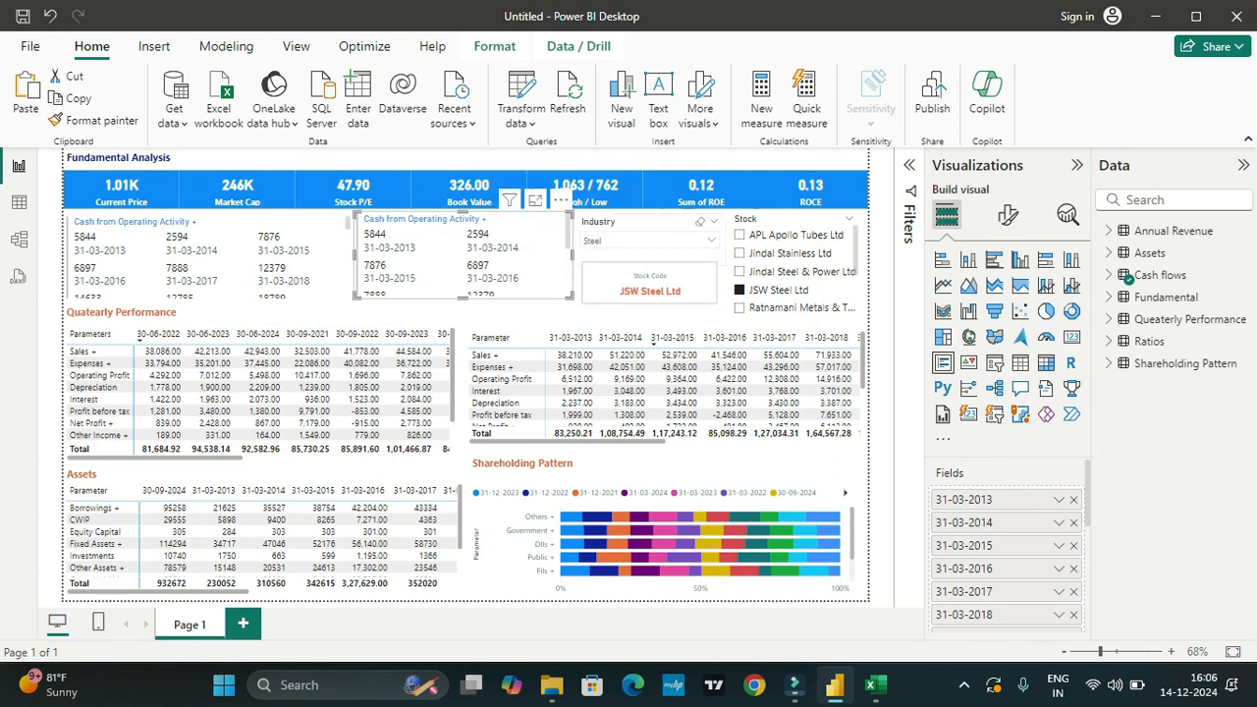
# Step: Move the Stock Code card slightly down and adjust the Industry slicer to fit directly above it
pyautogui.moveTo(649, 283)
pyautogui.mouseDown()
pyautogui.moveTo(673, 278)
pyautogui.moveTo(654, 275)
pyautogui.moveTo(655, 293)
pyautogui.moveTo(649, 267)
pyautogui.mouseUp()
pyautogui.click(648, 255)
pyautogui.click(577, 313)
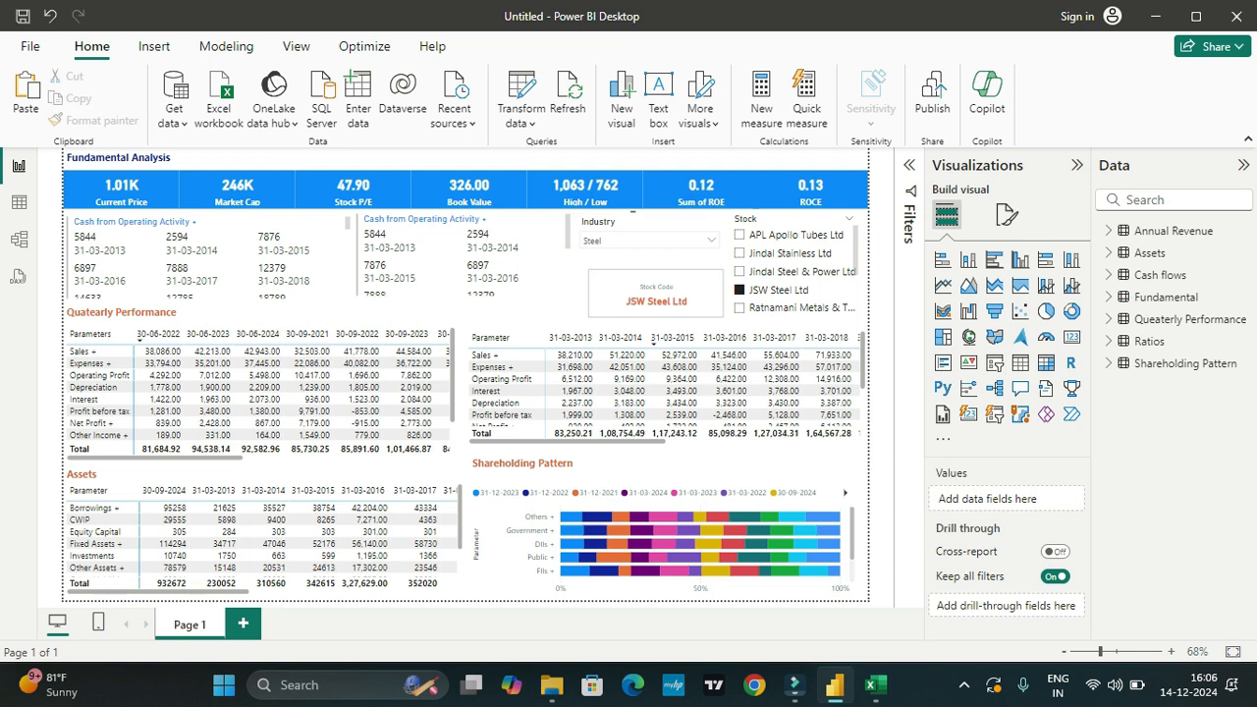
pyautogui.click(649, 257)
pyautogui.click(577, 304)
pyautogui.click(650, 258)
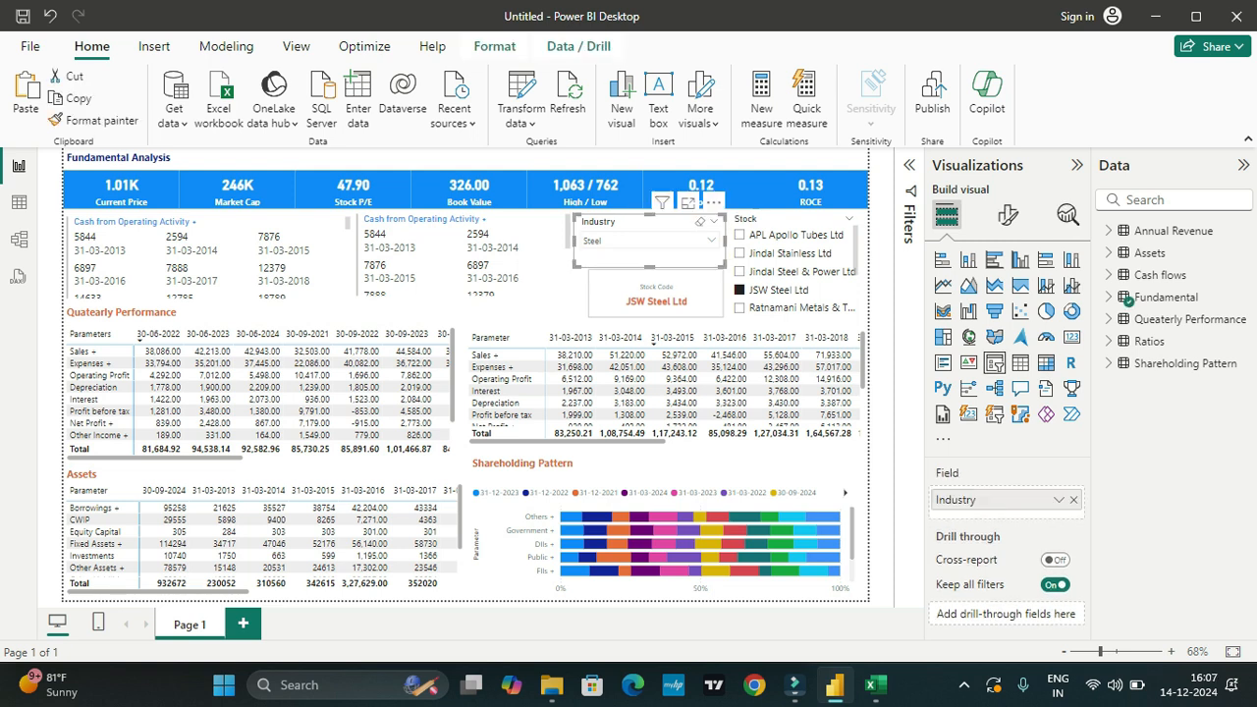
pyautogui.click(882, 324)
pyautogui.click(650, 257)
pyautogui.moveTo(650, 257); pyautogui.dragTo(654, 256)
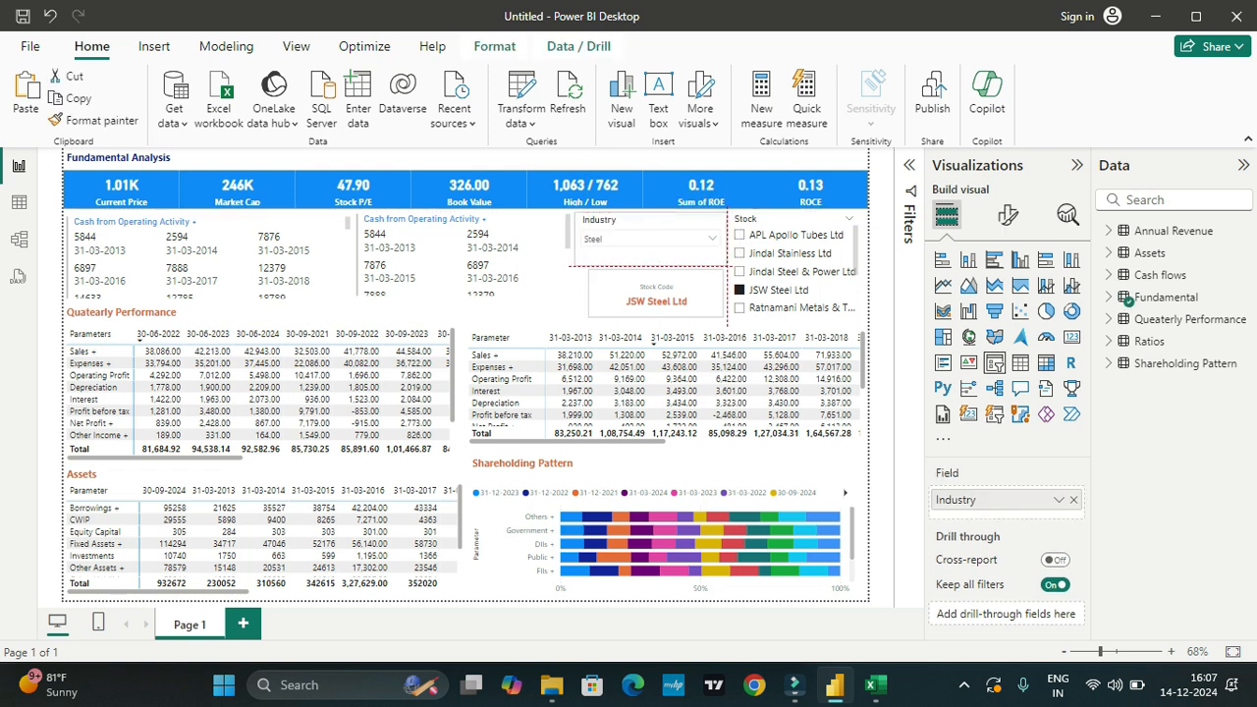
# Step: Widen the Stock Code card to match the width of the Industry slicer above it
pyautogui.click(656, 300)
pyautogui.moveTo(588, 293); pyautogui.dragTo(576, 294)
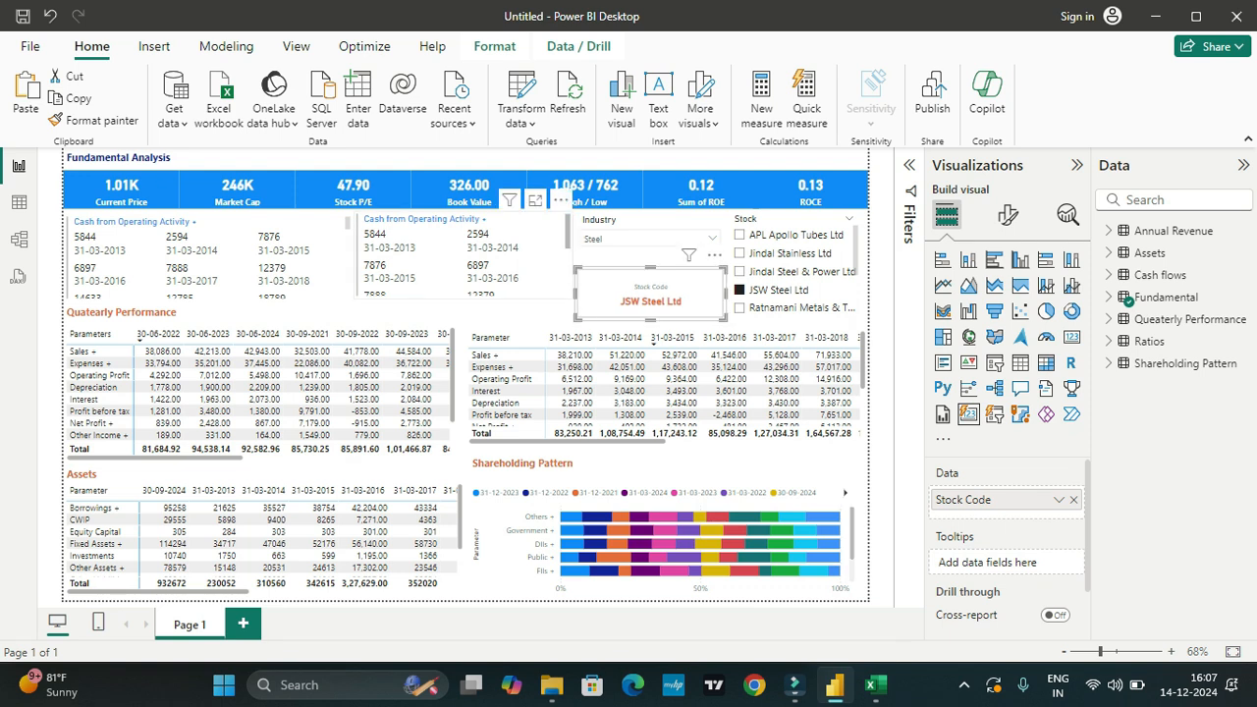
pyautogui.click(573, 286)
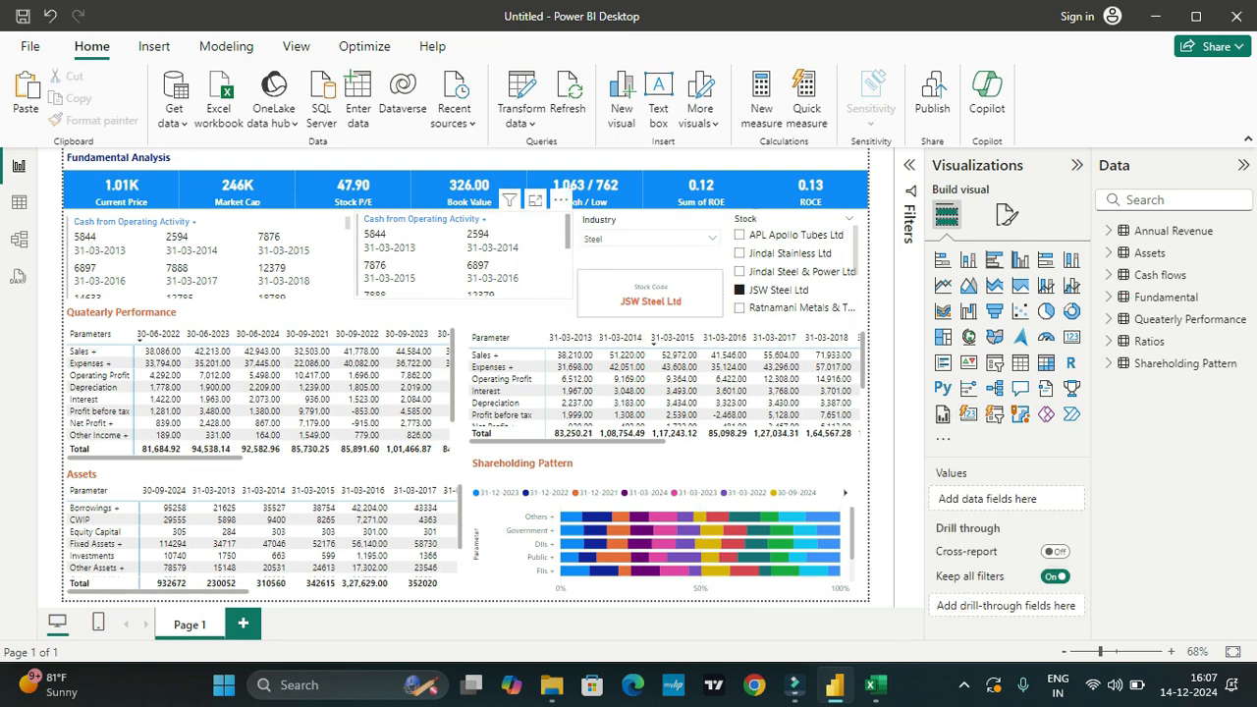
# Step: Extend the copied multi-row card downward to line up with the Stock Code card's lower edge, and select the original card
pyautogui.click(569, 275)
pyautogui.moveTo(462, 298); pyautogui.dragTo(463, 319)
pyautogui.click(231, 293)
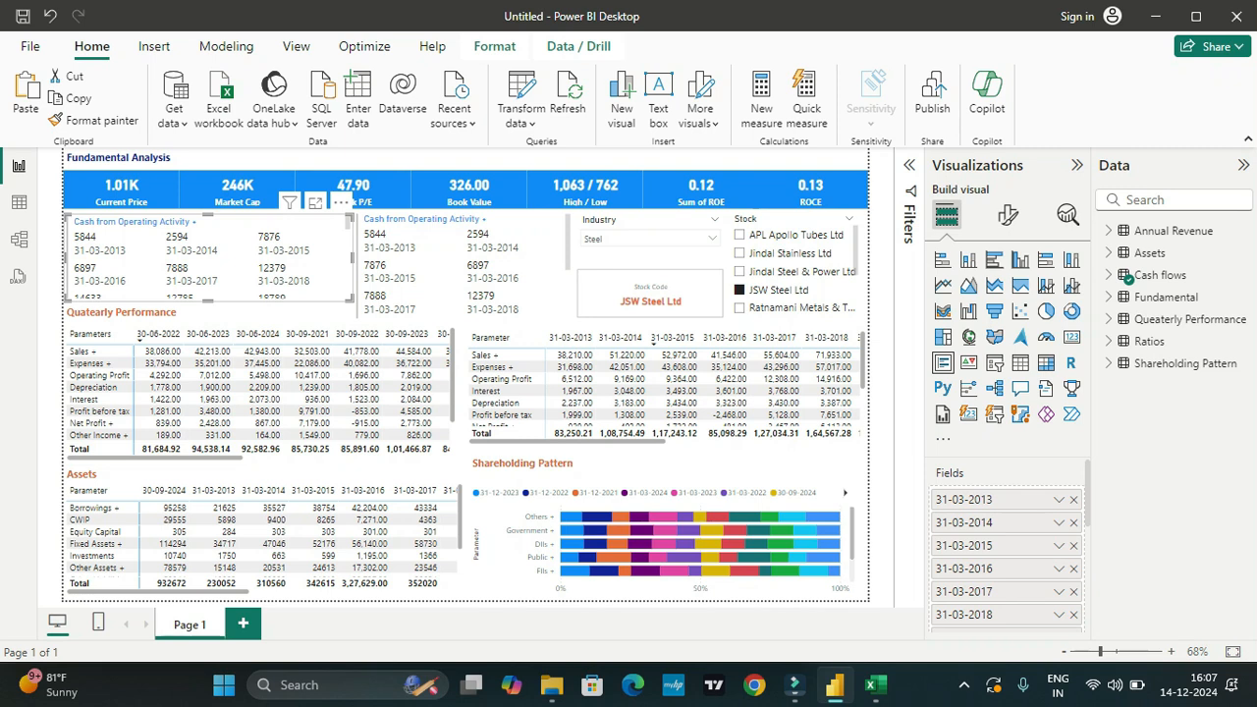
# Step: Remove all the cash flows fields from the copied multi-row card beside the Industry slicer
pyautogui.click(463, 268)
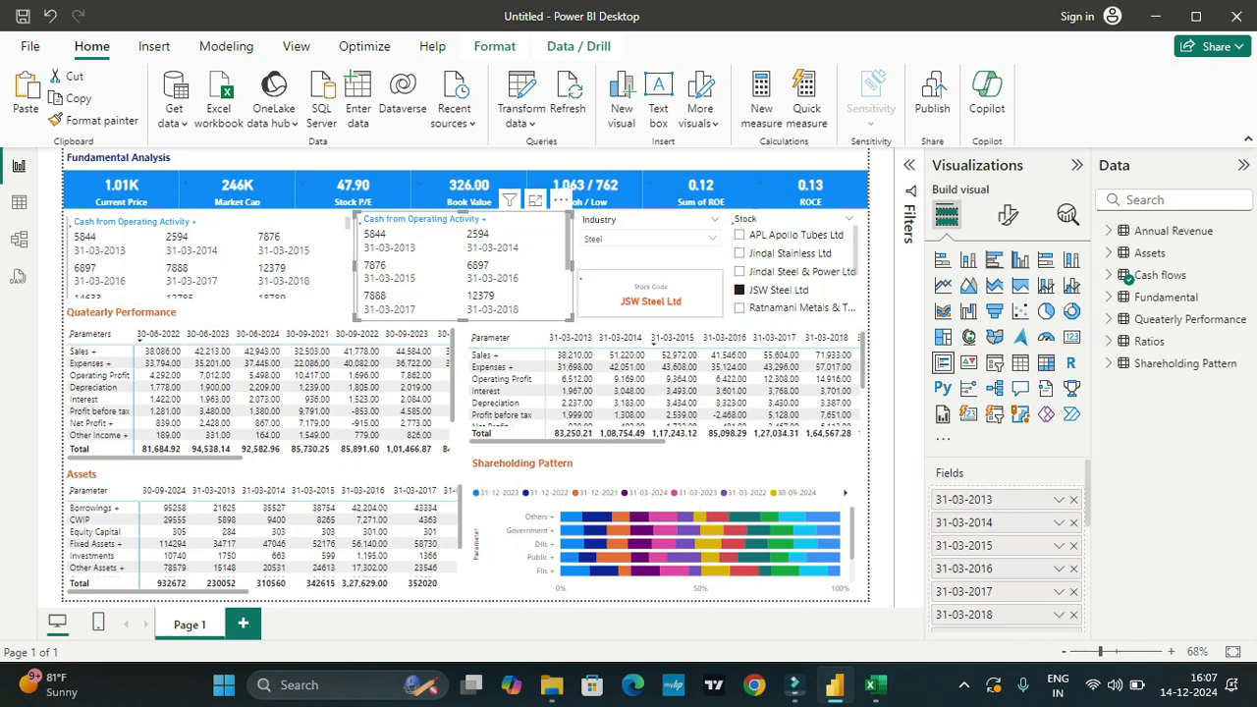
pyautogui.click(1073, 500)
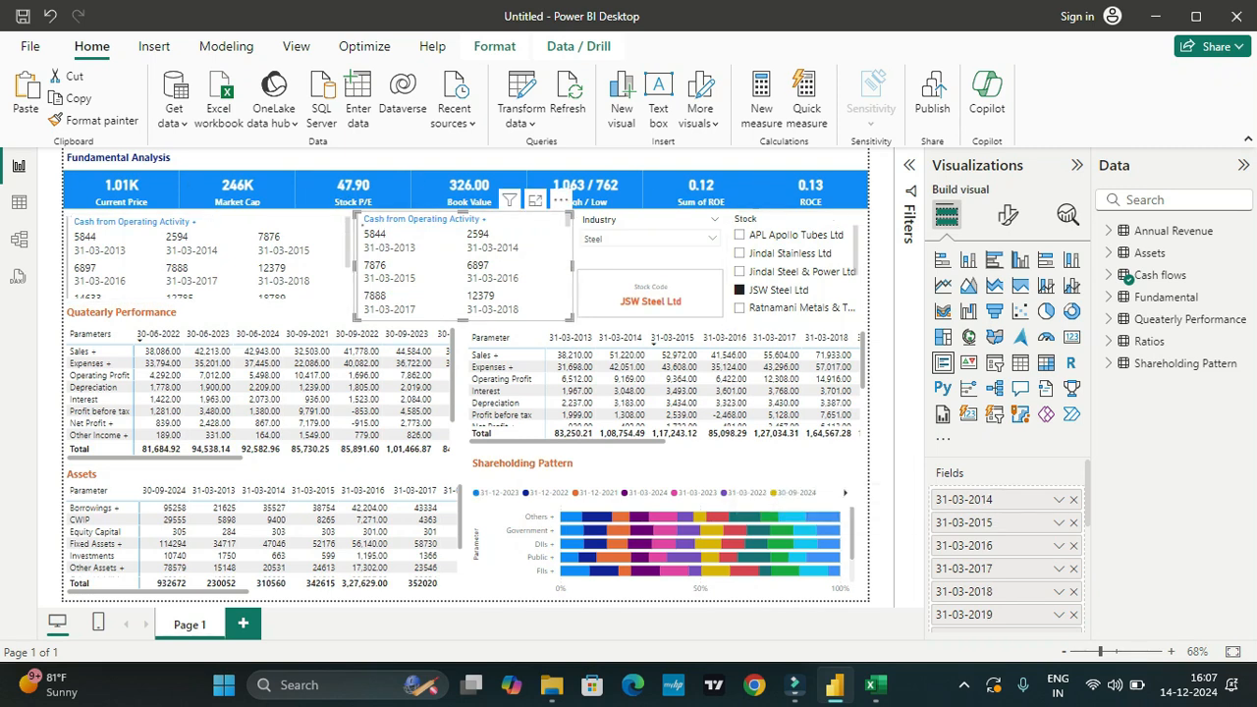
pyautogui.click(1073, 499)
pyautogui.click(1073, 499)
pyautogui.click(1073, 500)
pyautogui.click(1073, 500)
pyautogui.click(1073, 499)
pyautogui.click(1073, 499)
pyautogui.click(1073, 499)
pyautogui.click(1073, 500)
pyautogui.click(1073, 500)
pyautogui.click(1074, 500)
pyautogui.click(1073, 499)
pyautogui.moveTo(1041, 500); pyautogui.dragTo(805, 496)
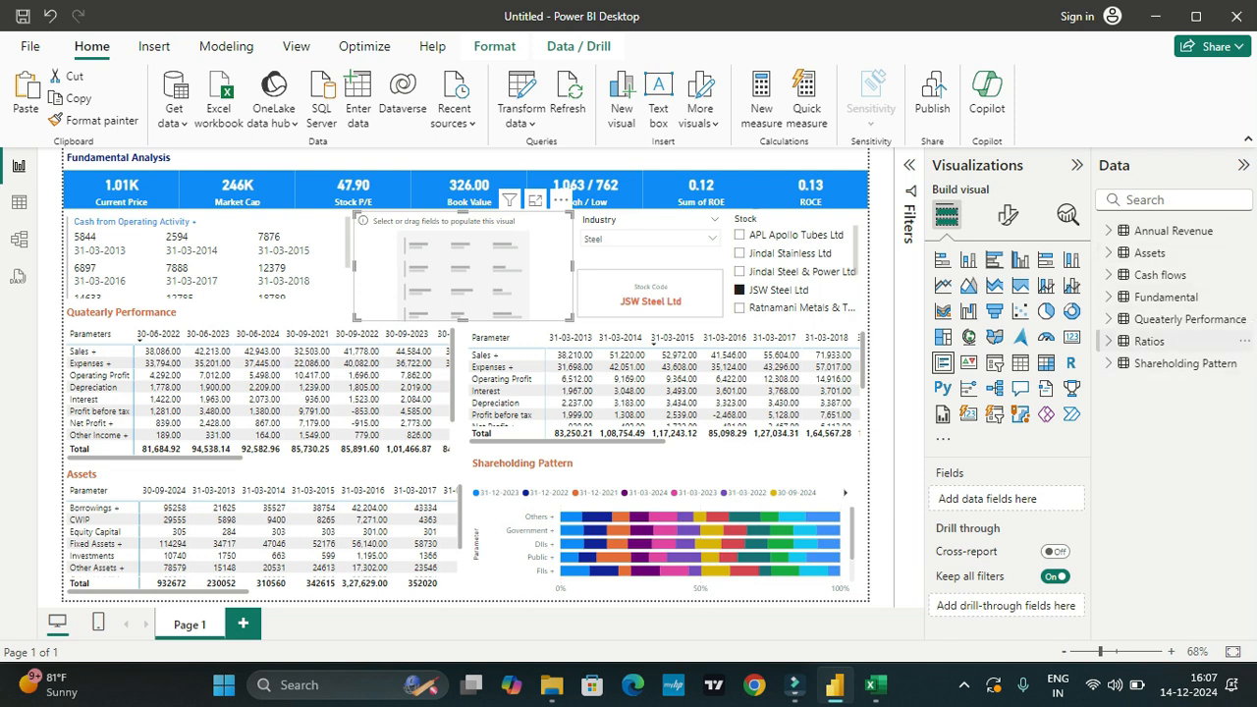
# Step: Fill the emptied multi-row card with the Ratios table's date fields from 31-03-2013 to 31-03-2024 and its Parameter field
pyautogui.click(1108, 340)
pyautogui.click(1137, 363)
pyautogui.click(1137, 385)
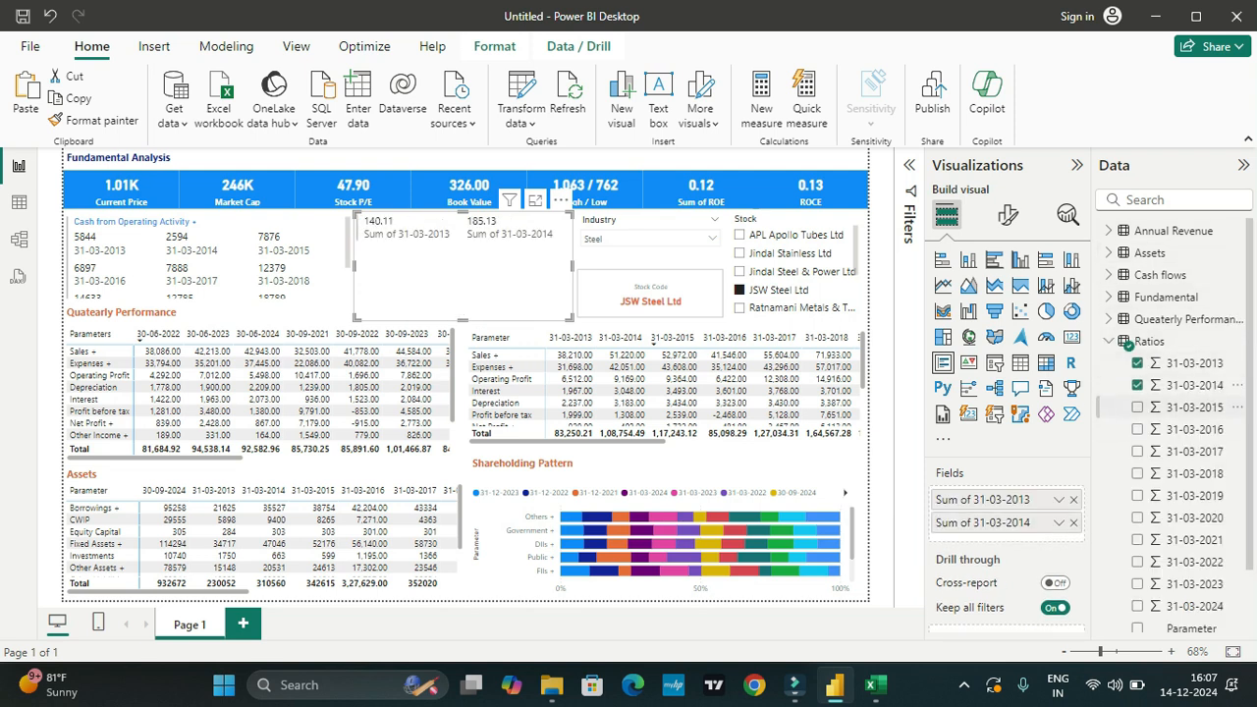
pyautogui.click(1137, 406)
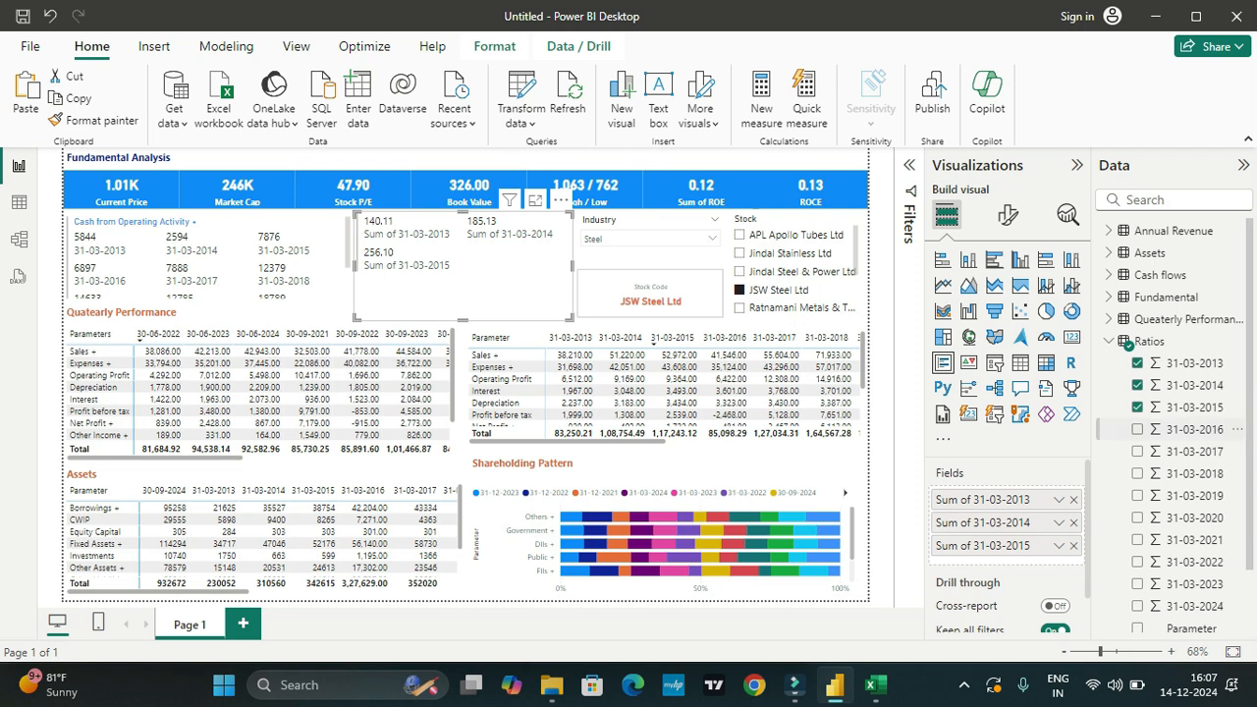
pyautogui.click(1136, 429)
pyautogui.click(1137, 450)
pyautogui.click(1137, 473)
pyautogui.click(1137, 495)
pyautogui.click(1137, 517)
pyautogui.click(1137, 539)
pyautogui.scroll(-2, 1137, 539)
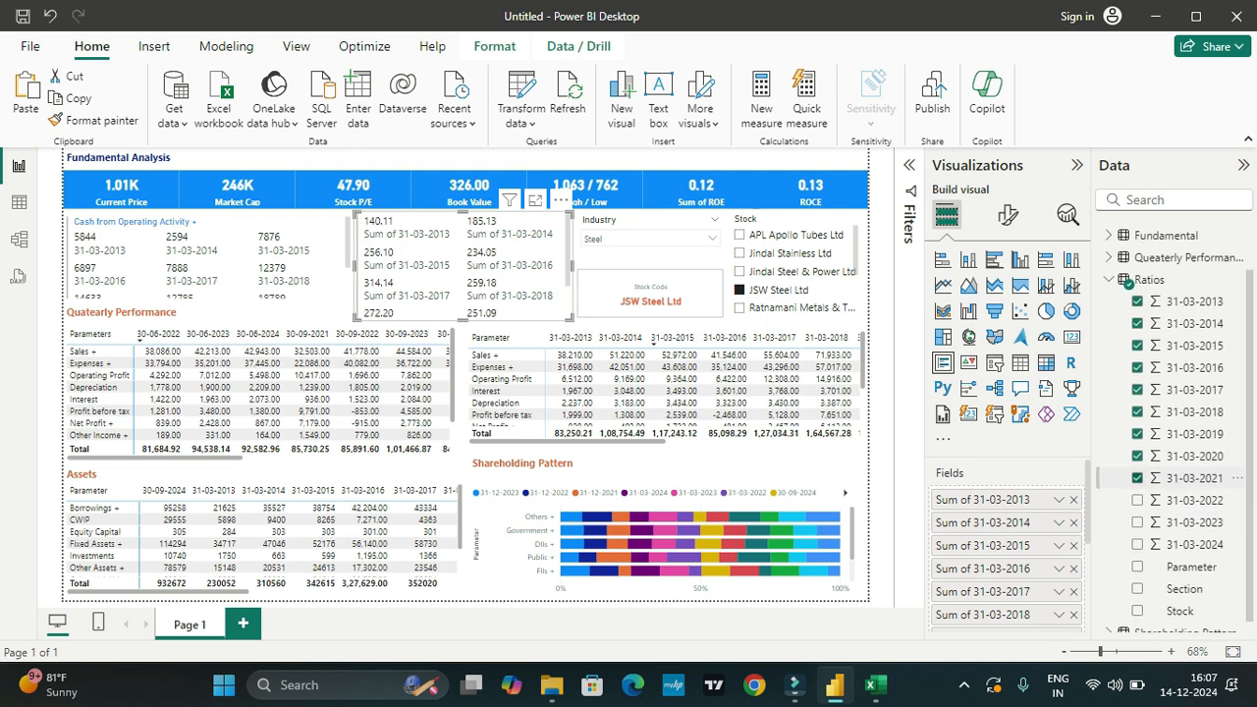
pyautogui.click(1137, 488)
pyautogui.click(1137, 509)
pyautogui.click(1137, 532)
pyautogui.click(1137, 554)
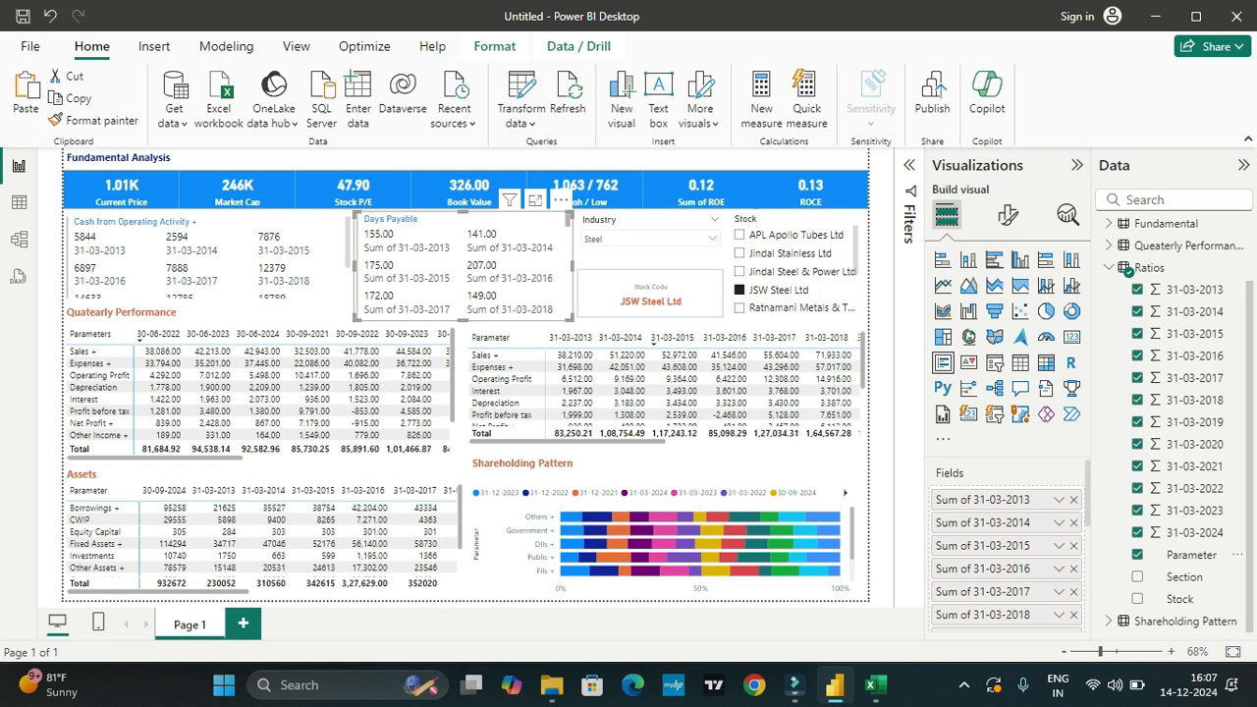
# Step: Look through the ratios multi-row card to review the yearly values listed for each ratio
pyautogui.scroll(-5, 462, 265)
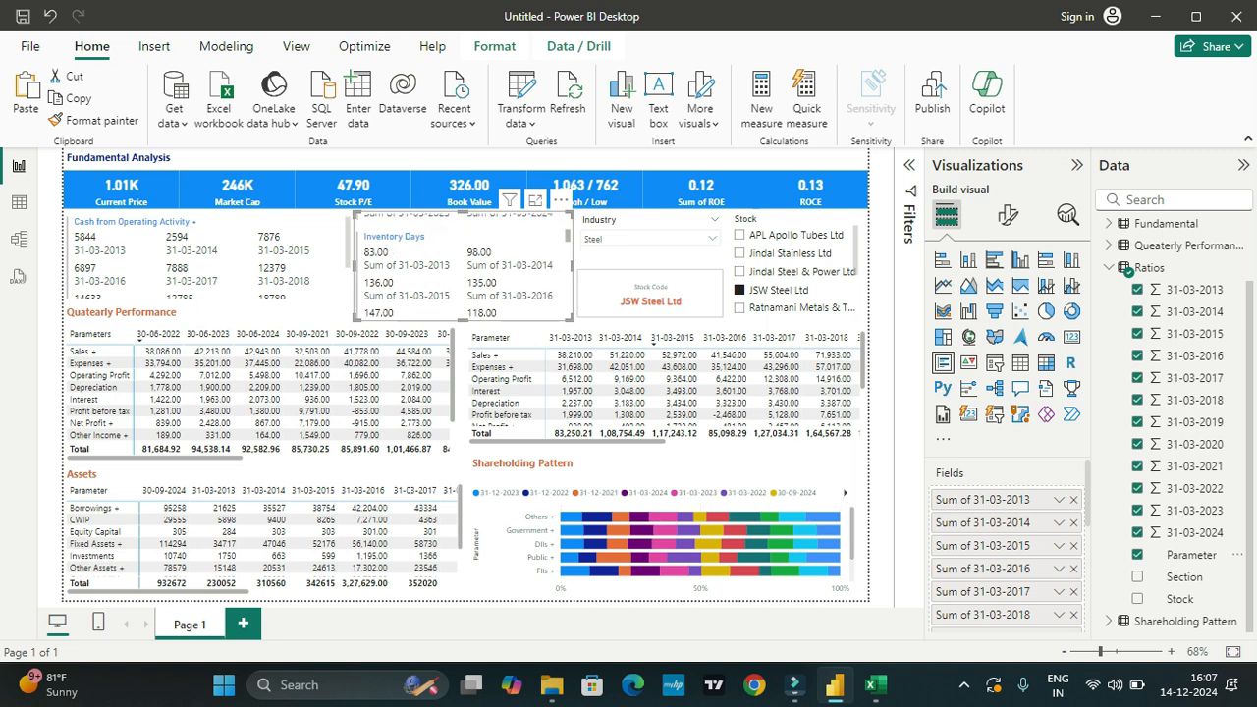
pyautogui.scroll(-3, 462, 265)
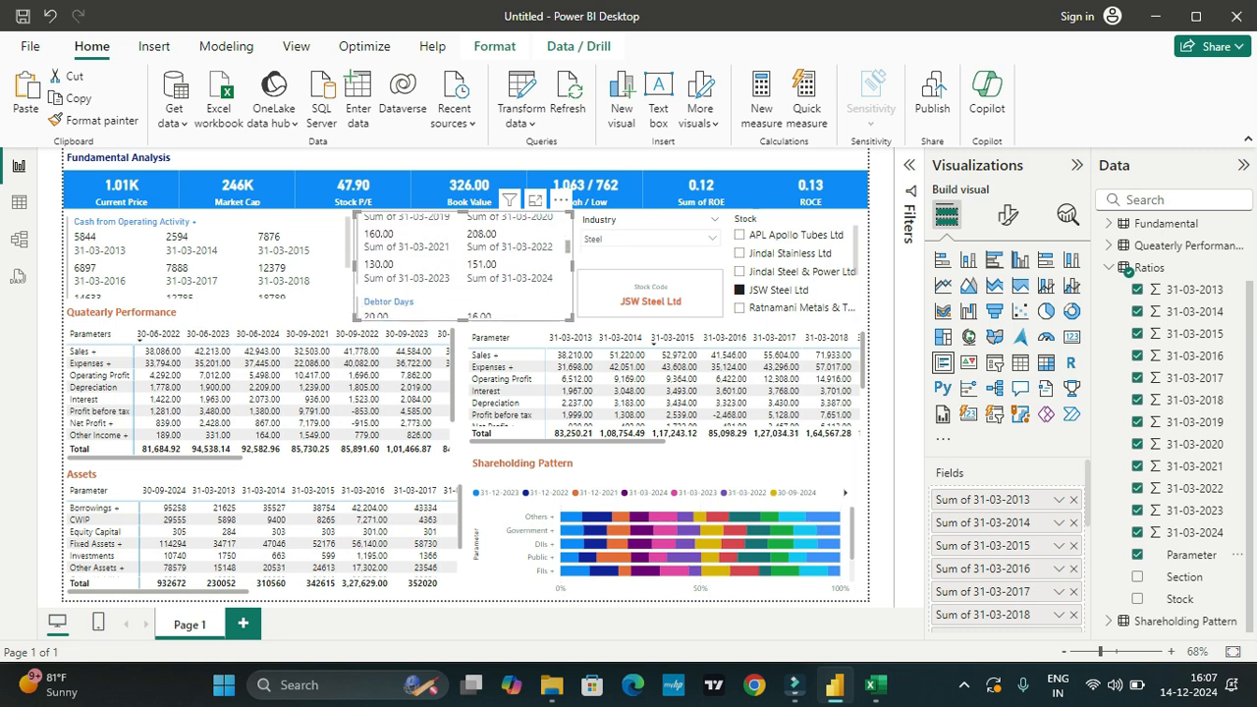
pyautogui.scroll(-3, 461, 265)
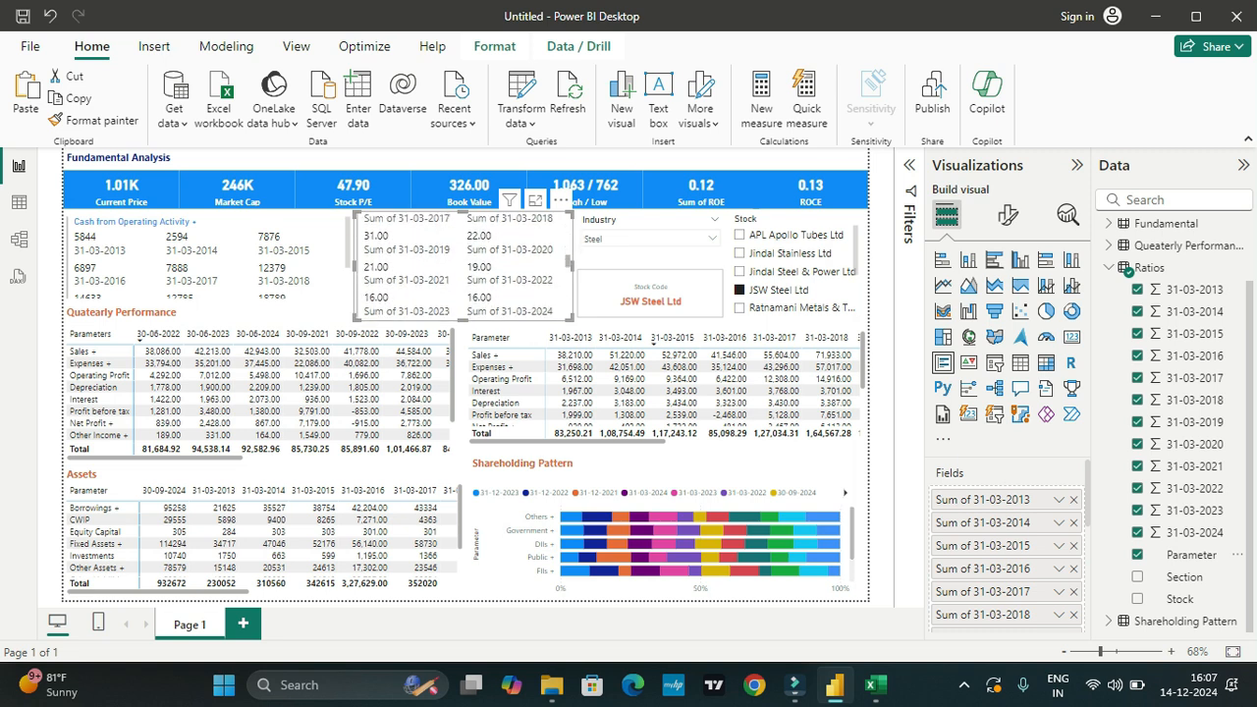
pyautogui.scroll(-3, 462, 265)
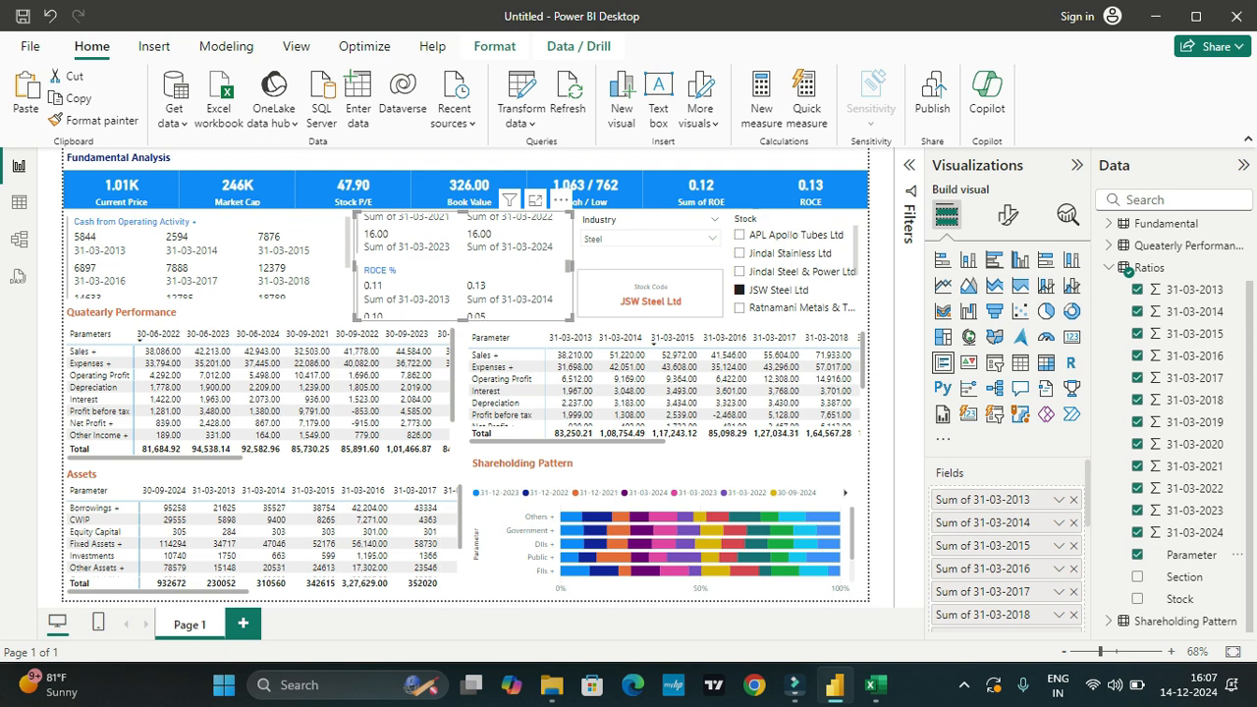
pyautogui.scroll(-1, 461, 265)
pyautogui.scroll(-2, 461, 265)
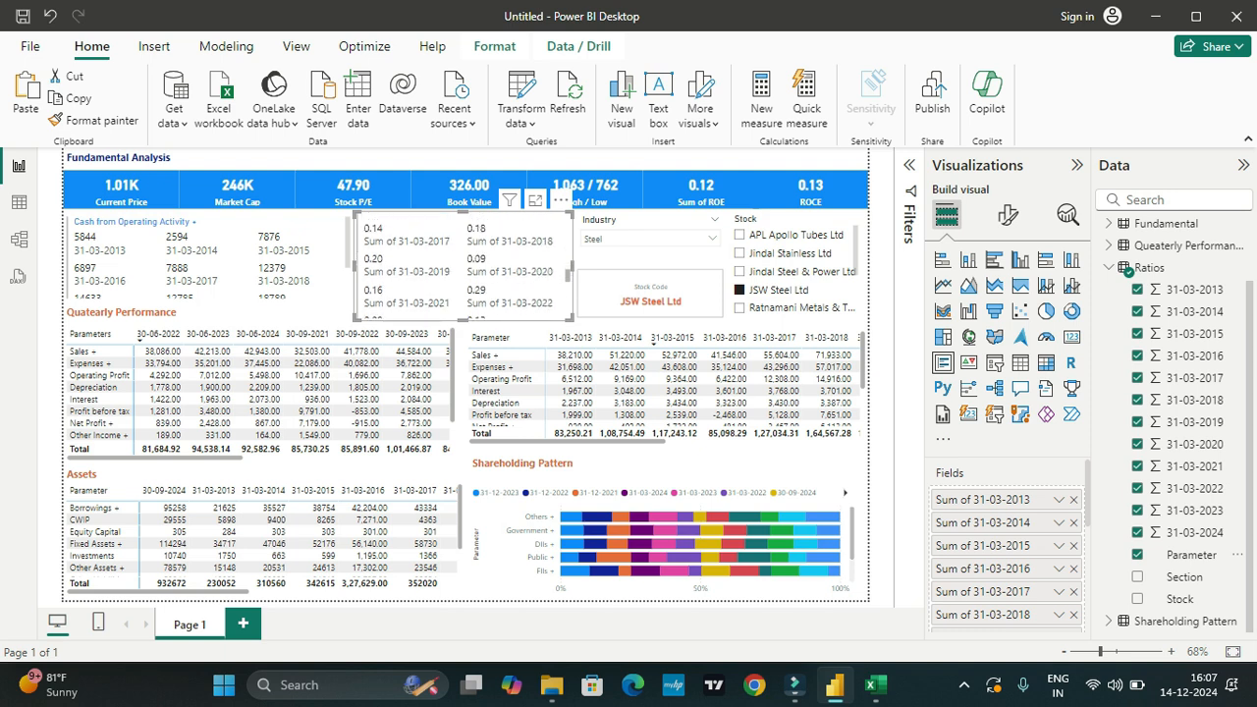
pyautogui.scroll(-1, 461, 265)
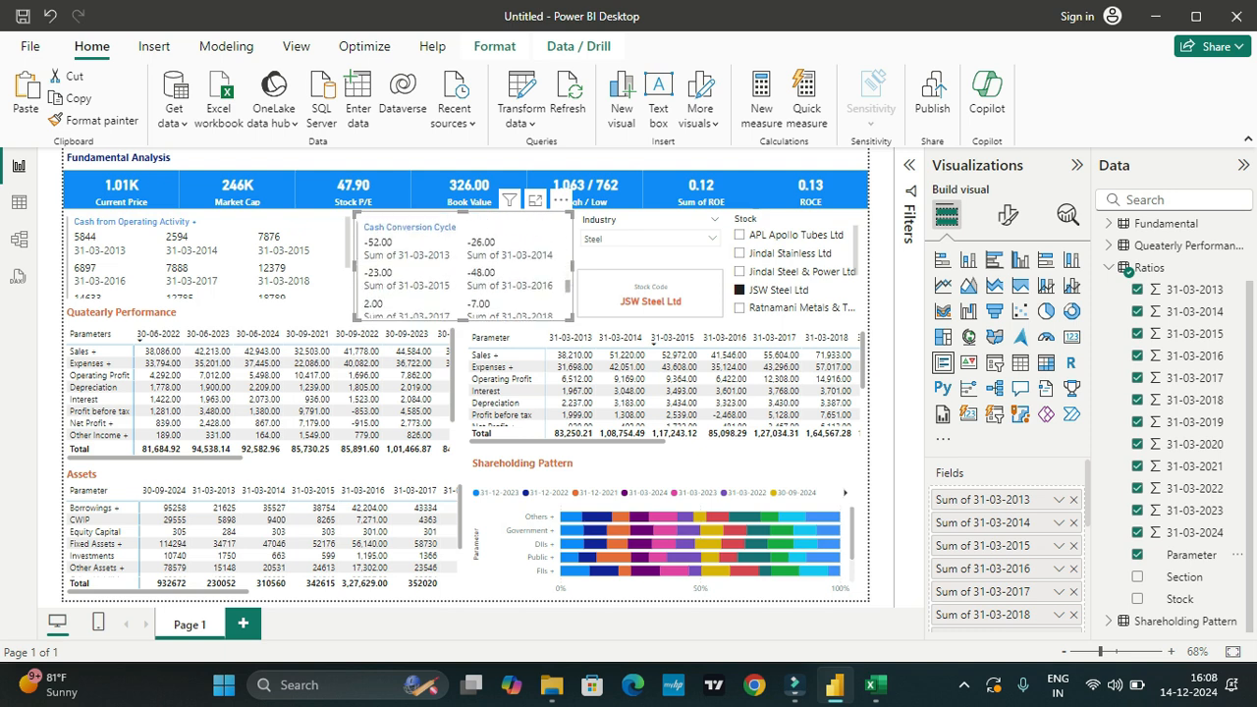
pyautogui.scroll(-3, 461, 265)
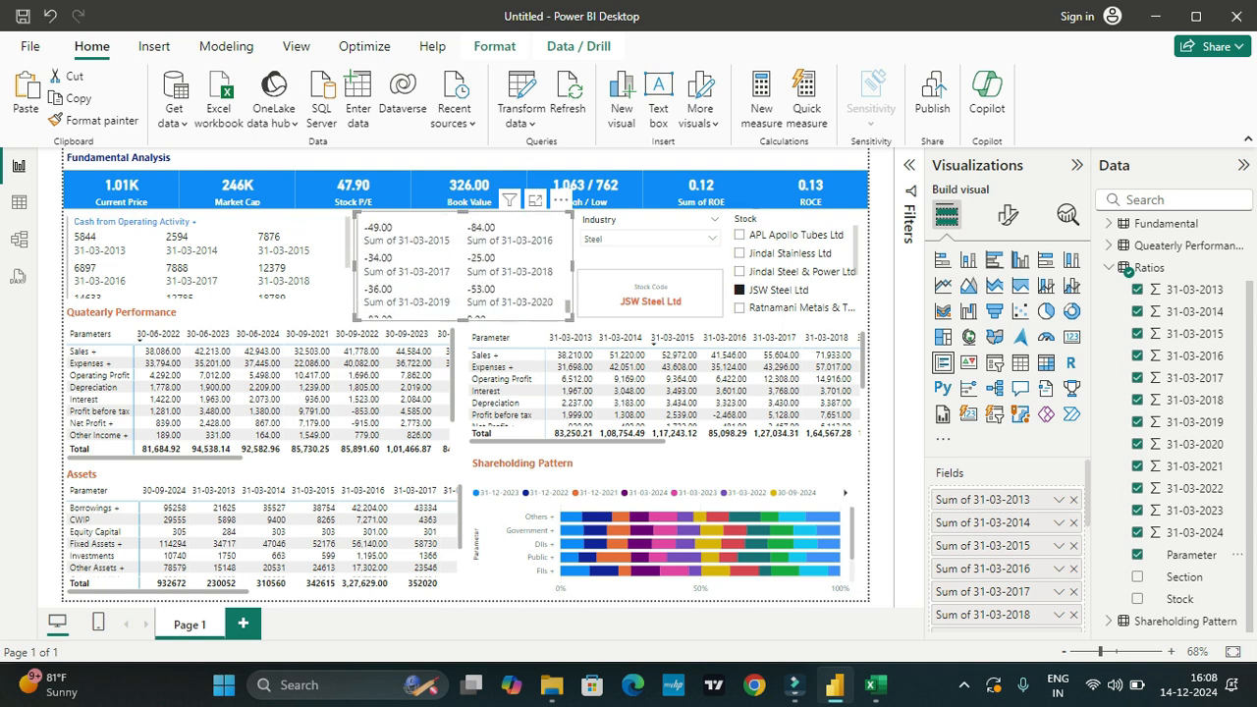
pyautogui.scroll(-3, 461, 265)
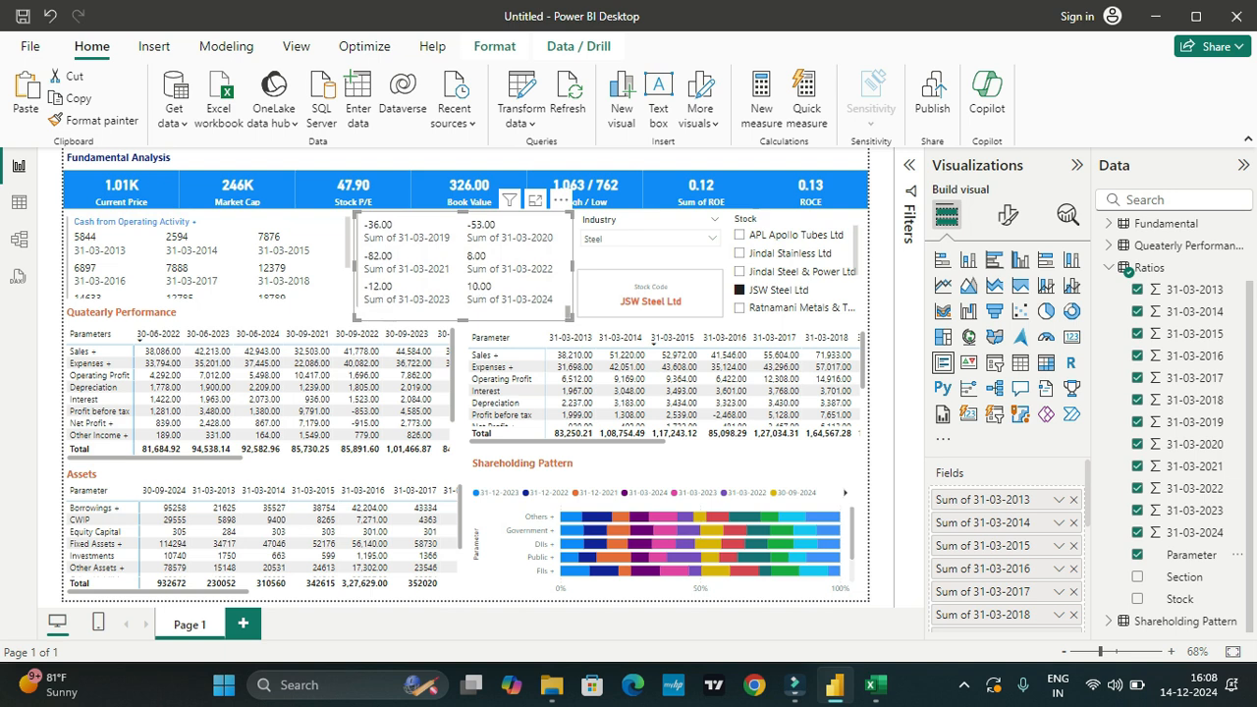
pyautogui.scroll(-5, 462, 265)
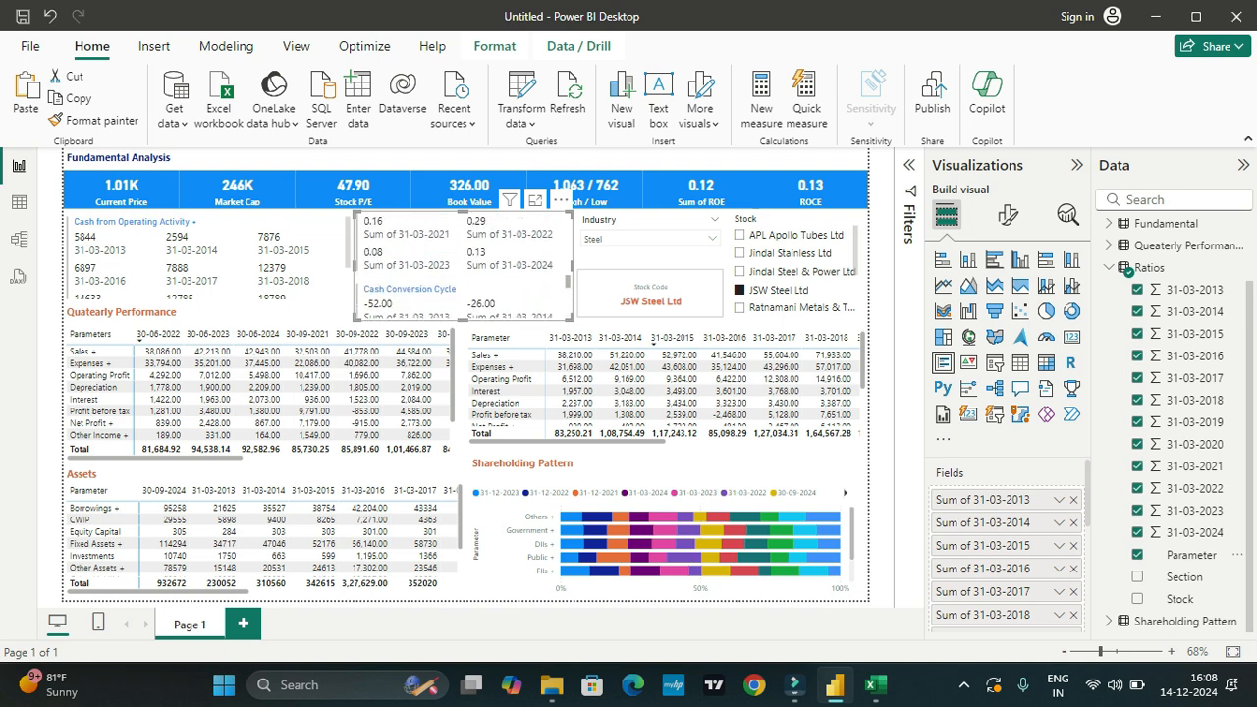
pyautogui.scroll(5, 462, 265)
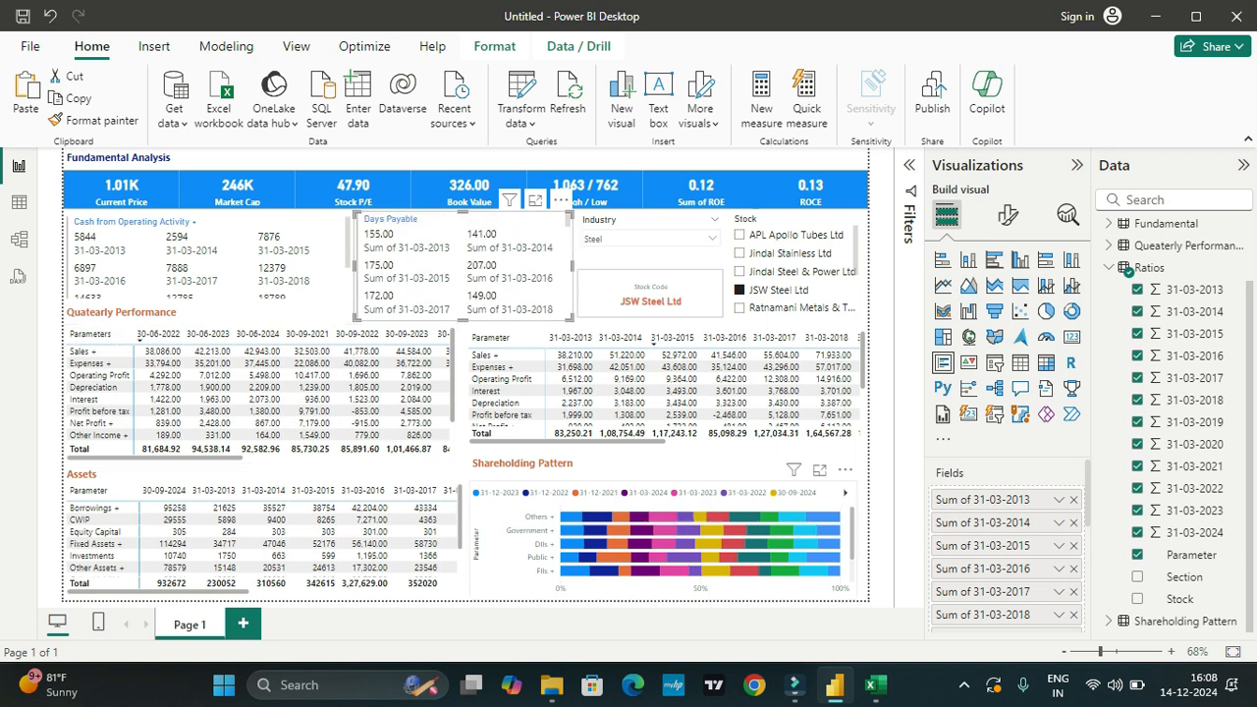
# Step: Extend the shareholding chart slightly upward and adjust the position of the Shareholding Pattern title above it
pyautogui.click(677, 503)
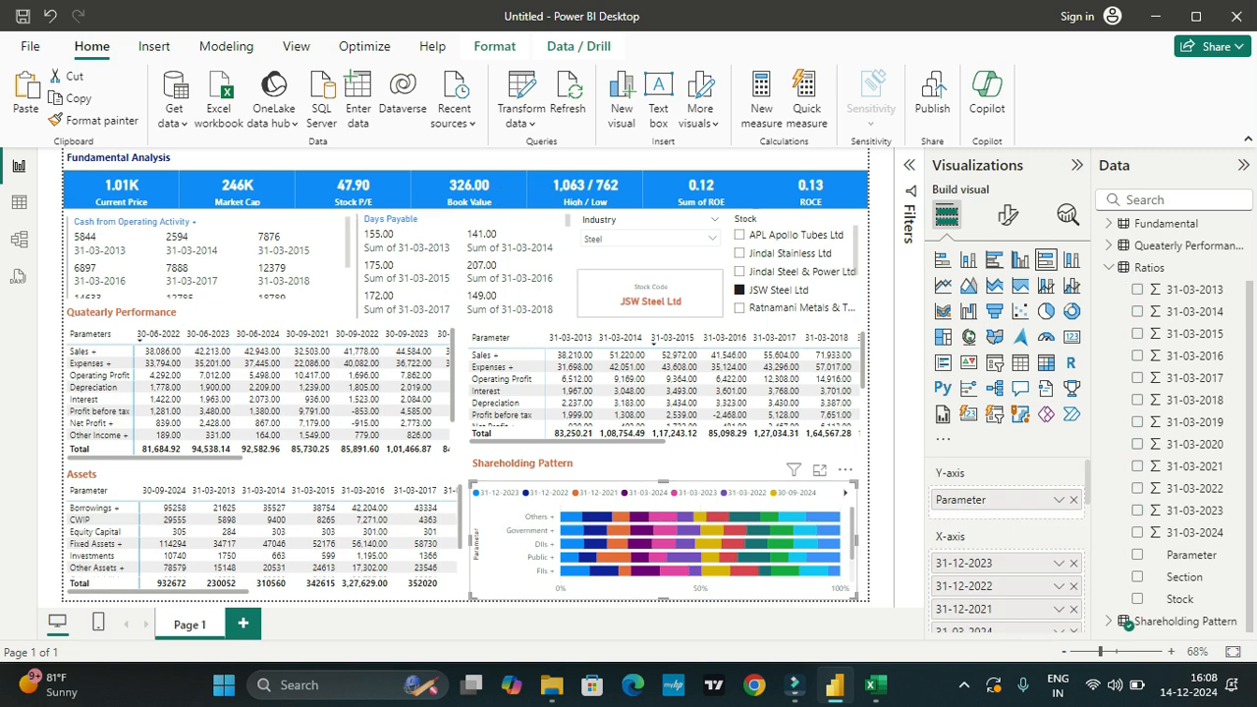
pyautogui.moveTo(662, 481)
pyautogui.mouseDown()
pyautogui.moveTo(662, 465)
pyautogui.moveTo(663, 476)
pyautogui.mouseUp()
pyautogui.click(550, 462)
pyautogui.moveTo(552, 453); pyautogui.dragTo(552, 449)
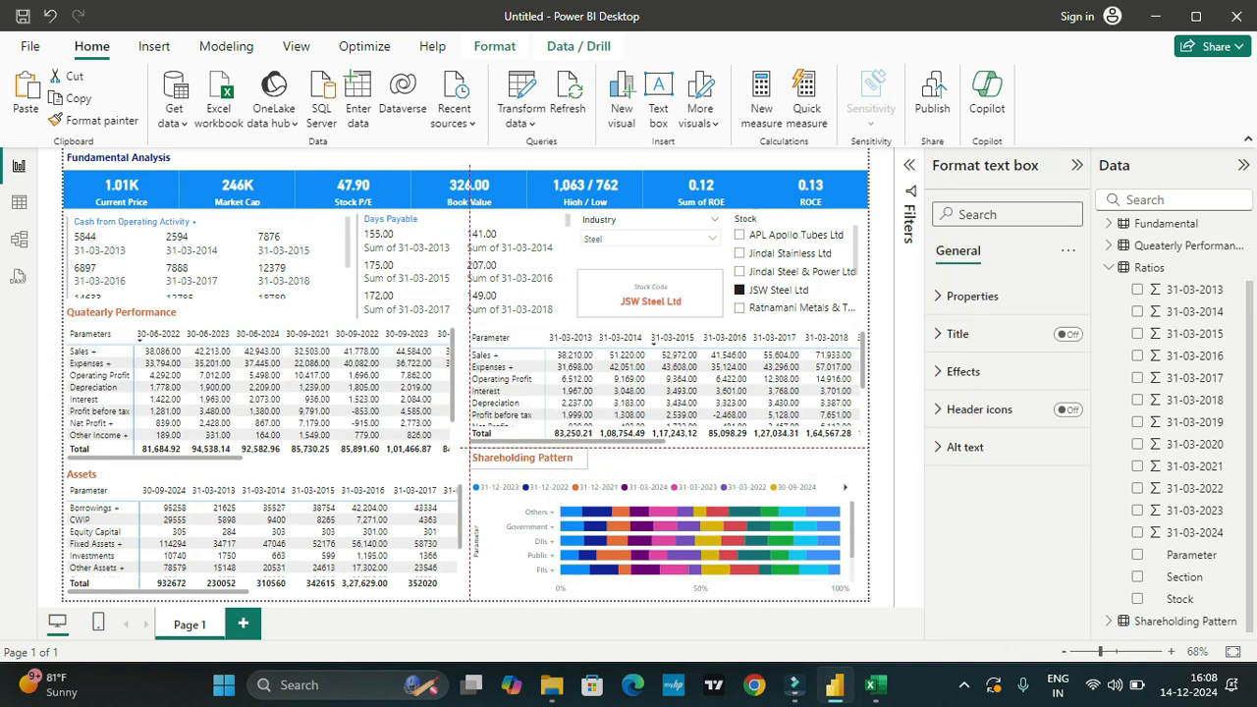
pyautogui.moveTo(552, 448); pyautogui.dragTo(579, 455)
# Step: Move the Assets title slightly up from its matrix, widen its text box to the right and deselect it
pyautogui.click(96, 474)
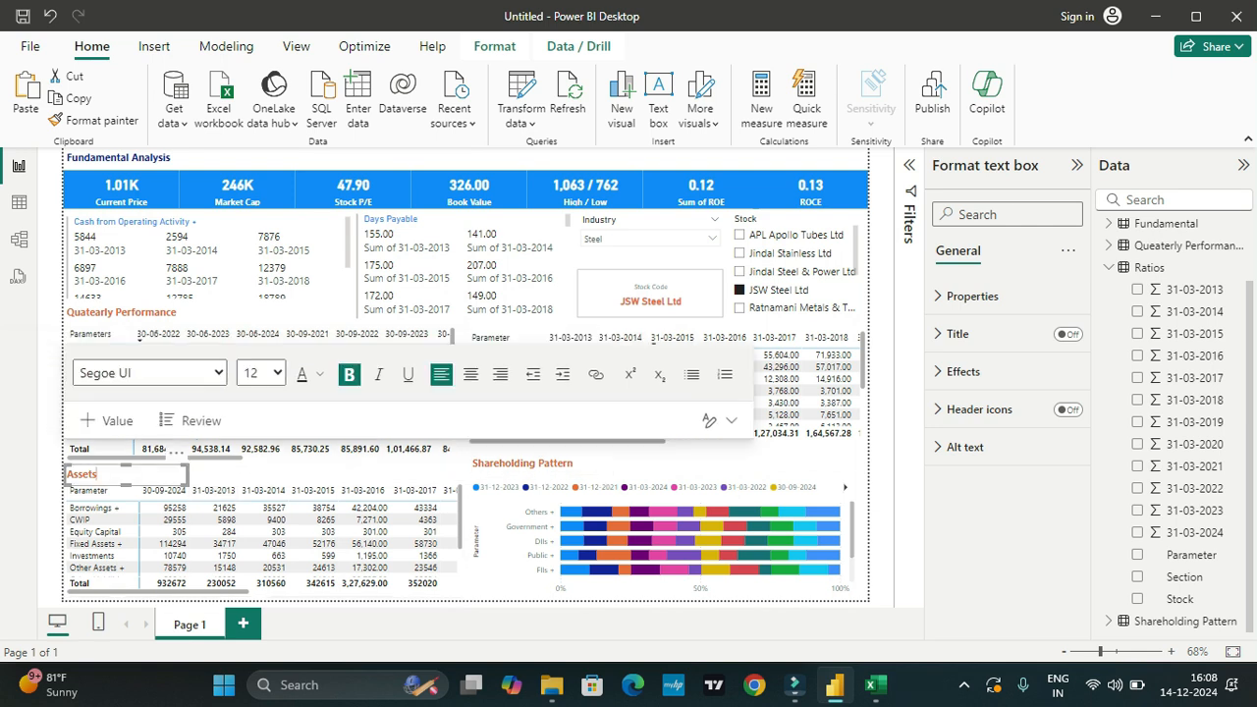
pyautogui.moveTo(97, 474); pyautogui.dragTo(96, 469)
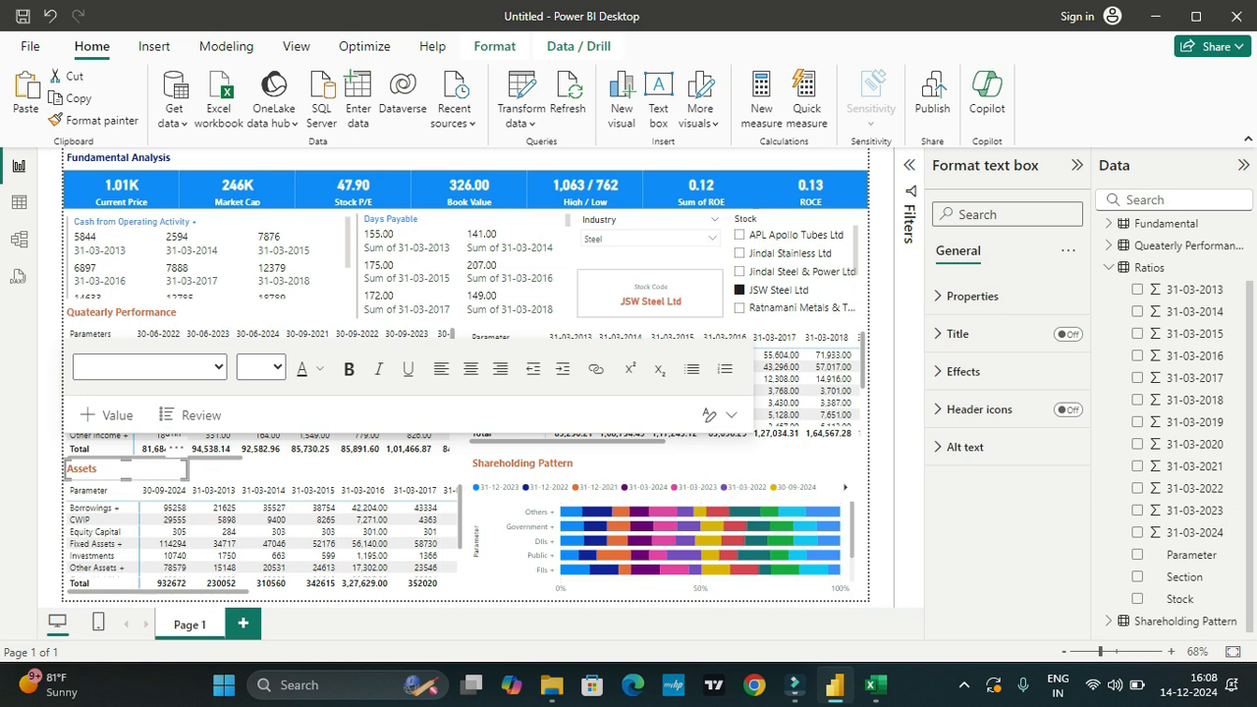
pyautogui.moveTo(187, 468); pyautogui.dragTo(238, 468)
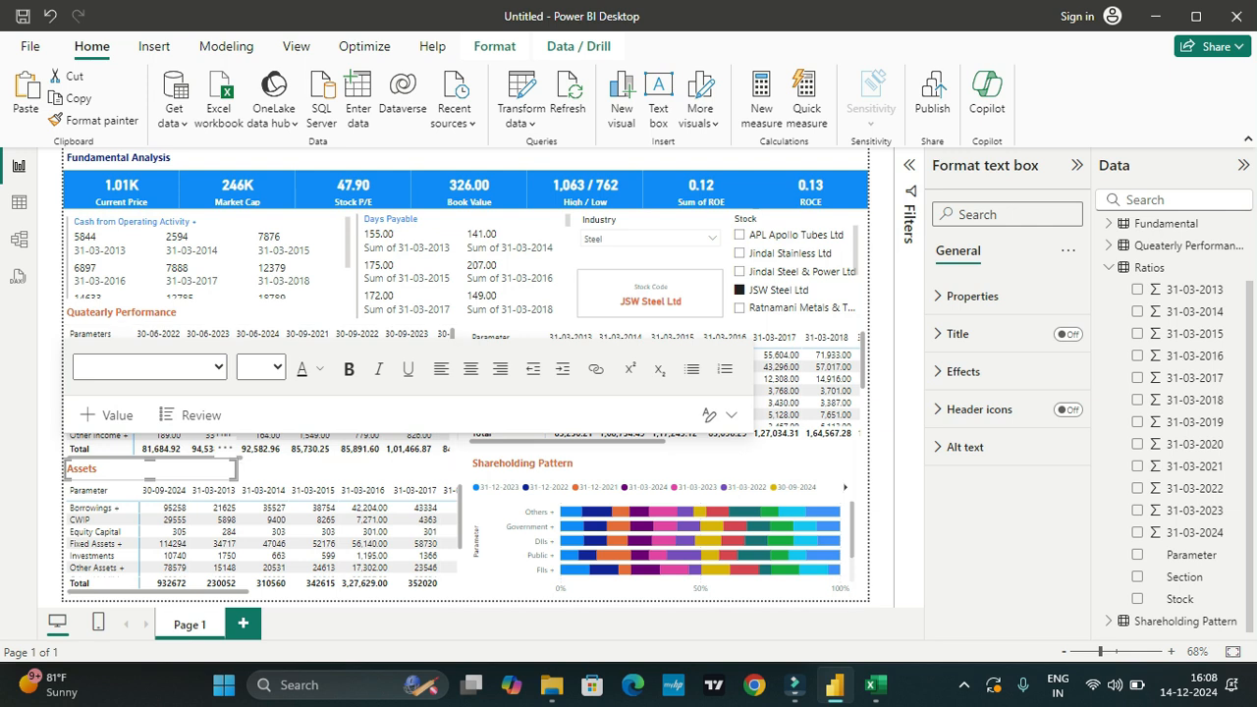
pyautogui.click(428, 469)
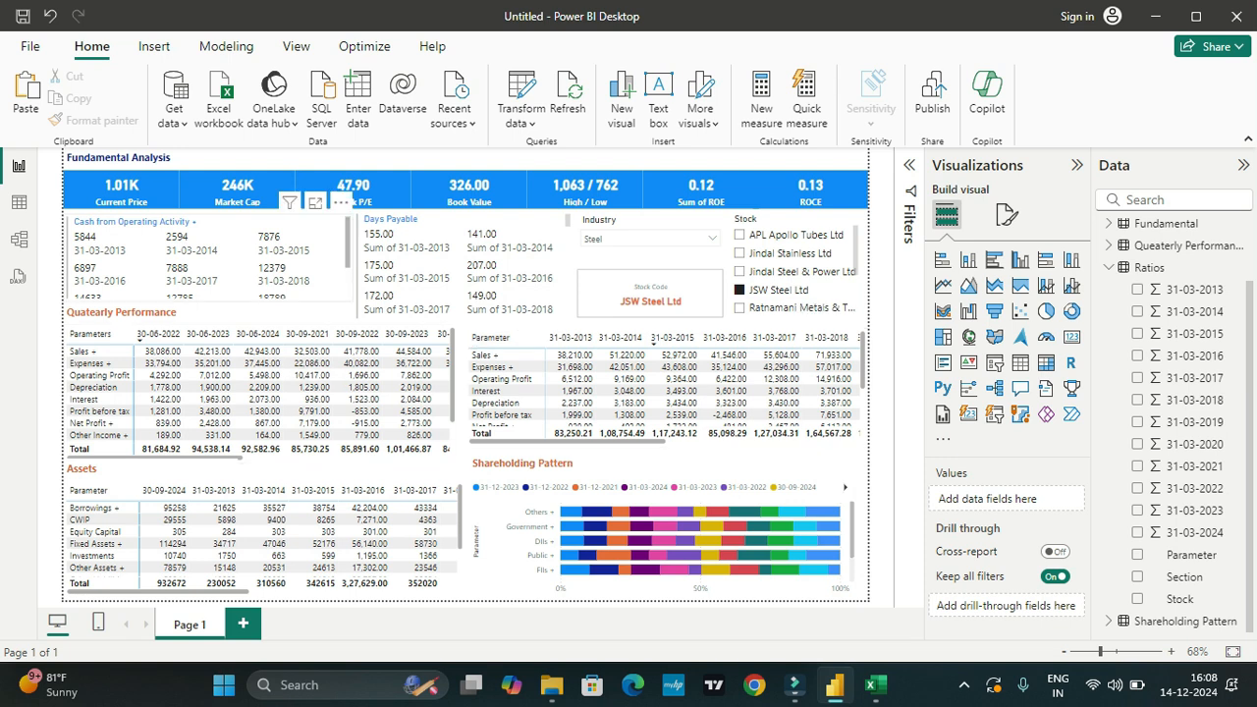
# Step: Set the callout value color of the cash flows multi-row card to the dark blue theme color
pyautogui.click(227, 257)
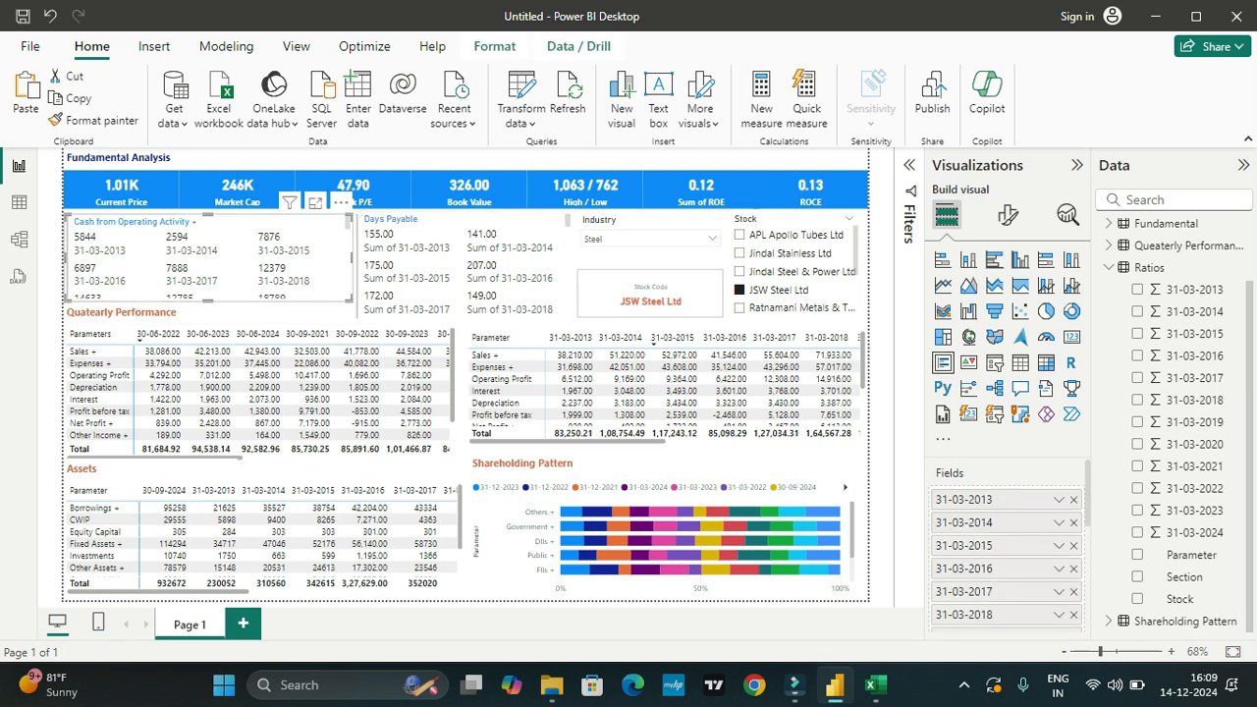
pyautogui.click(1007, 214)
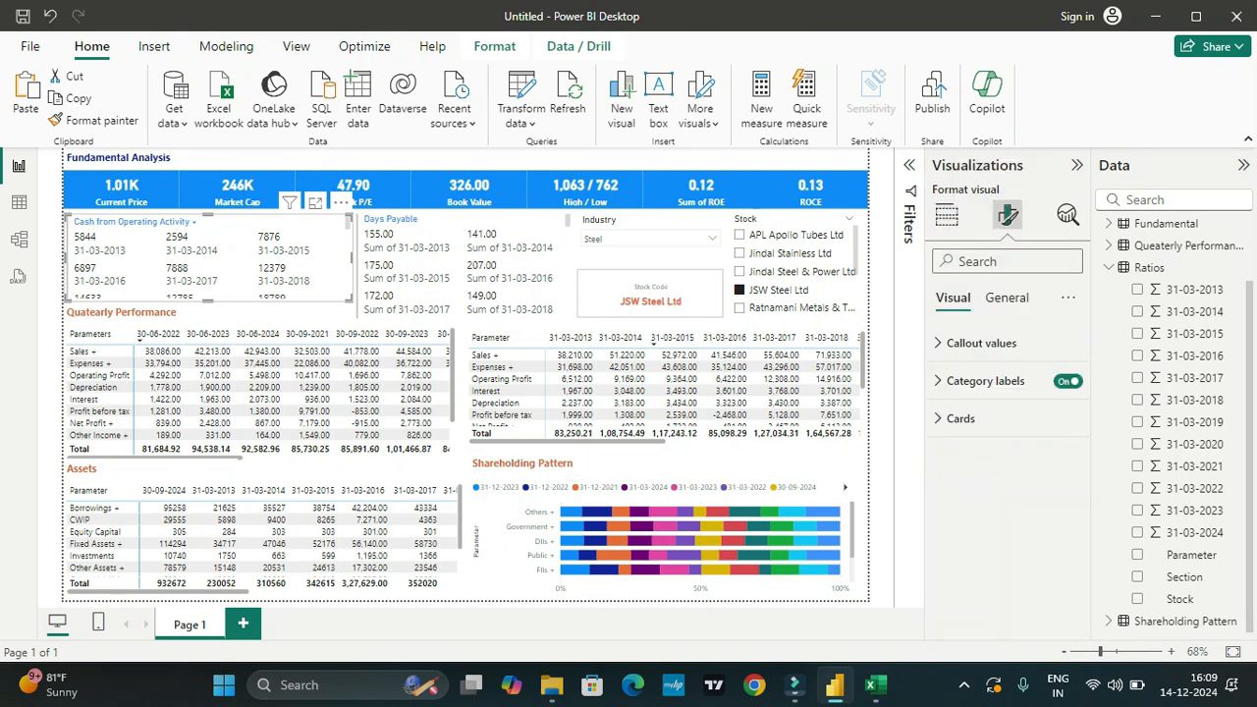
pyautogui.click(981, 343)
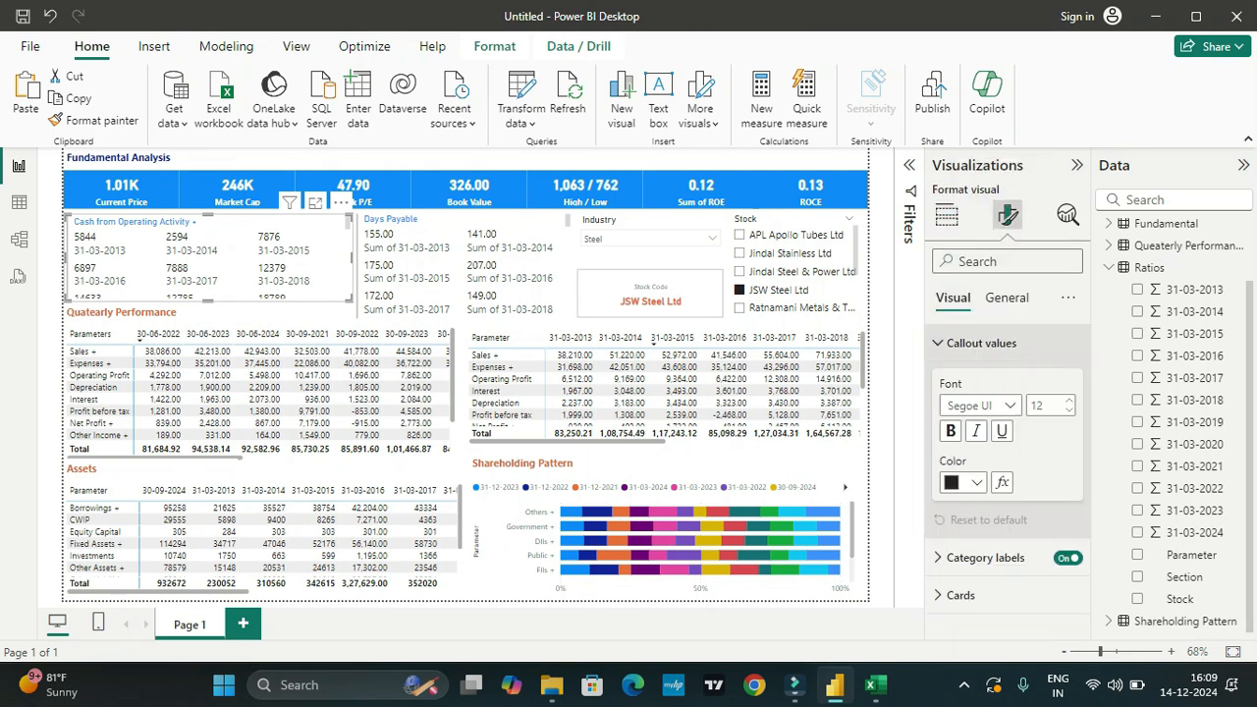
pyautogui.click(976, 482)
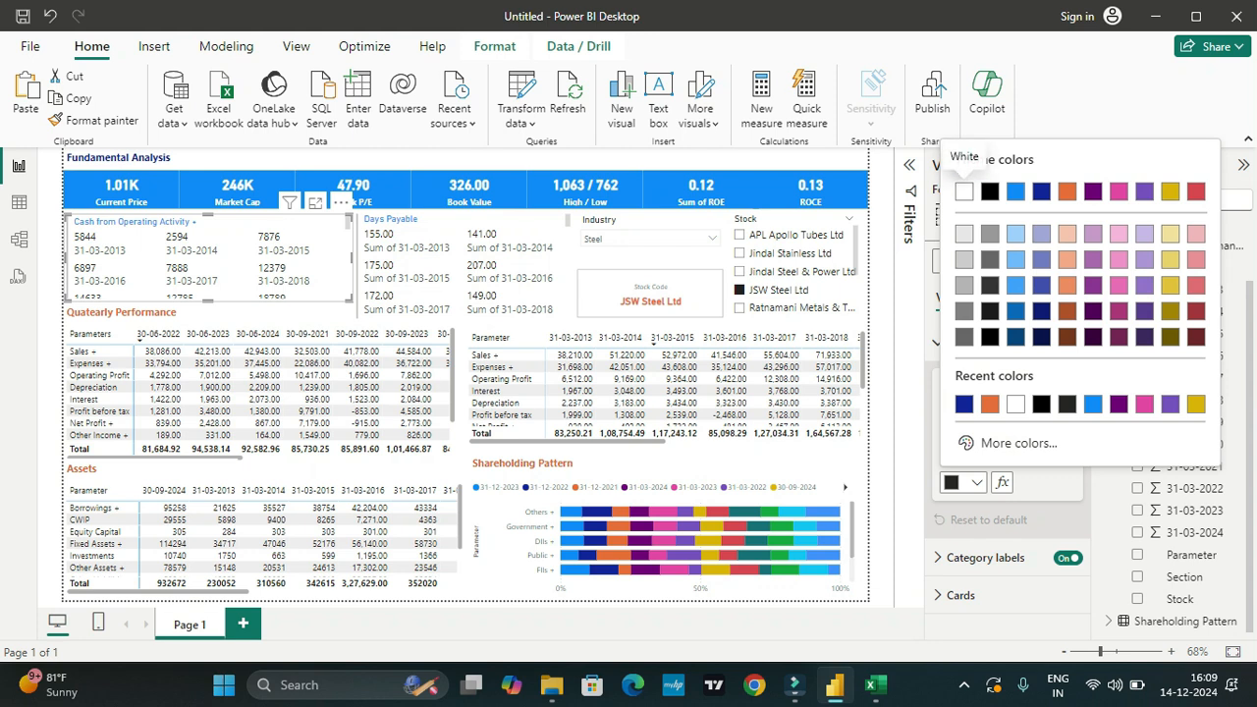
pyautogui.click(963, 191)
pyautogui.click(976, 482)
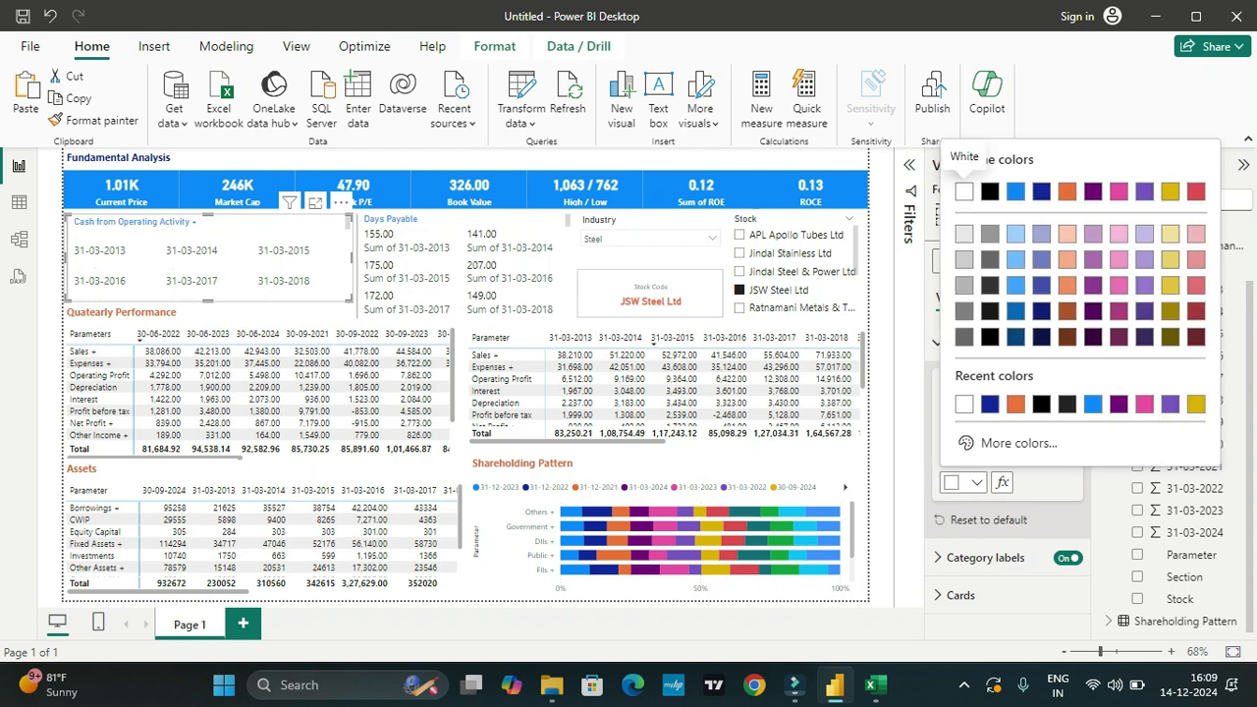
pyautogui.click(1041, 190)
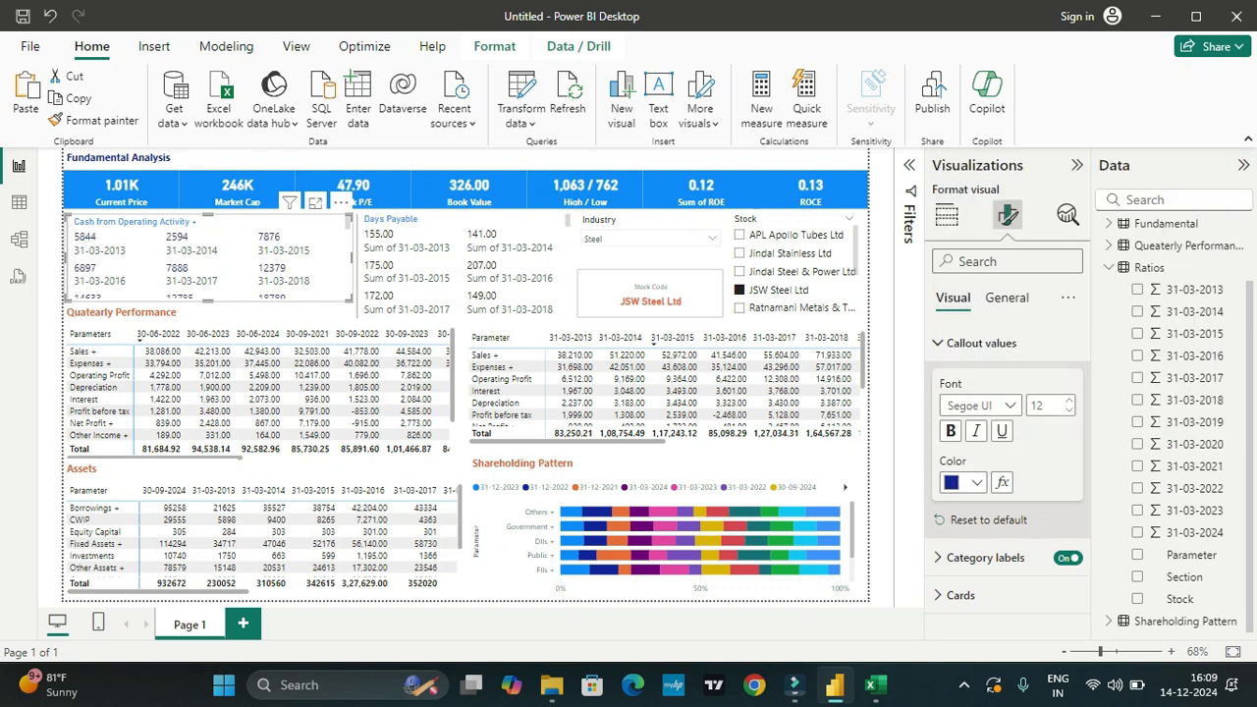
# Step: Set the cash flows card's background to light blue #a0d1ff (Theme color 1, 60% lighter)
pyautogui.click(1006, 297)
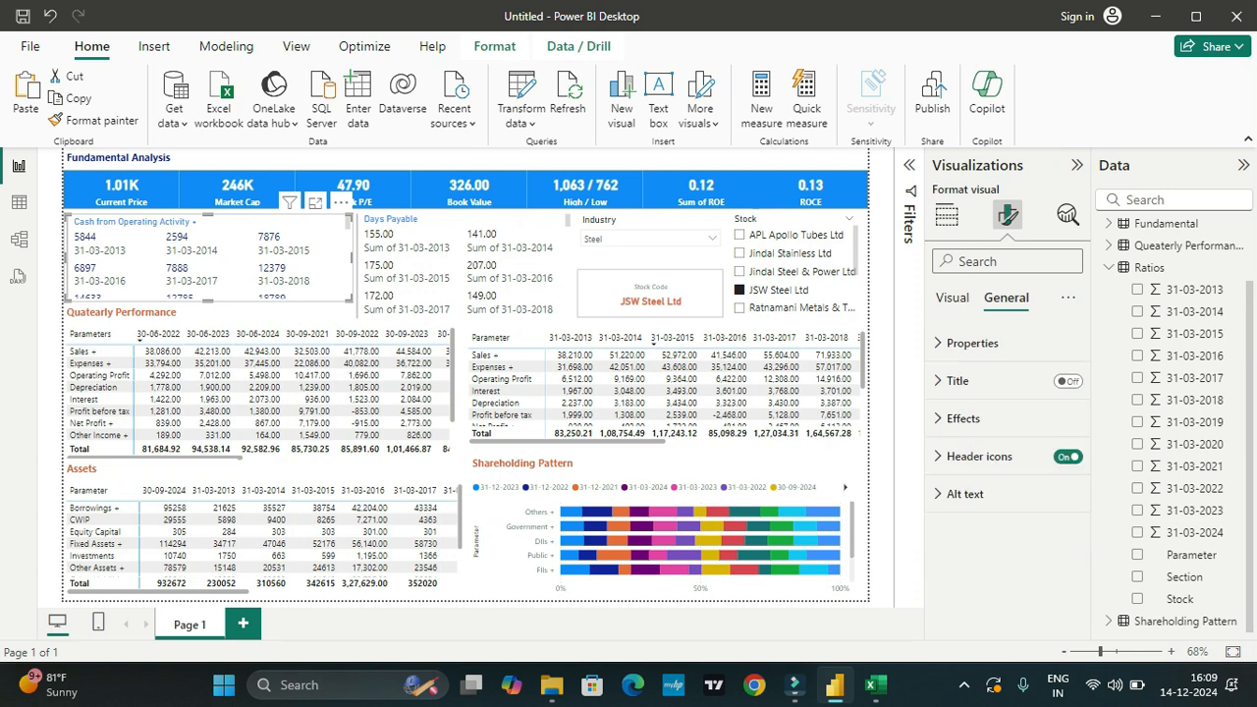
pyautogui.click(962, 419)
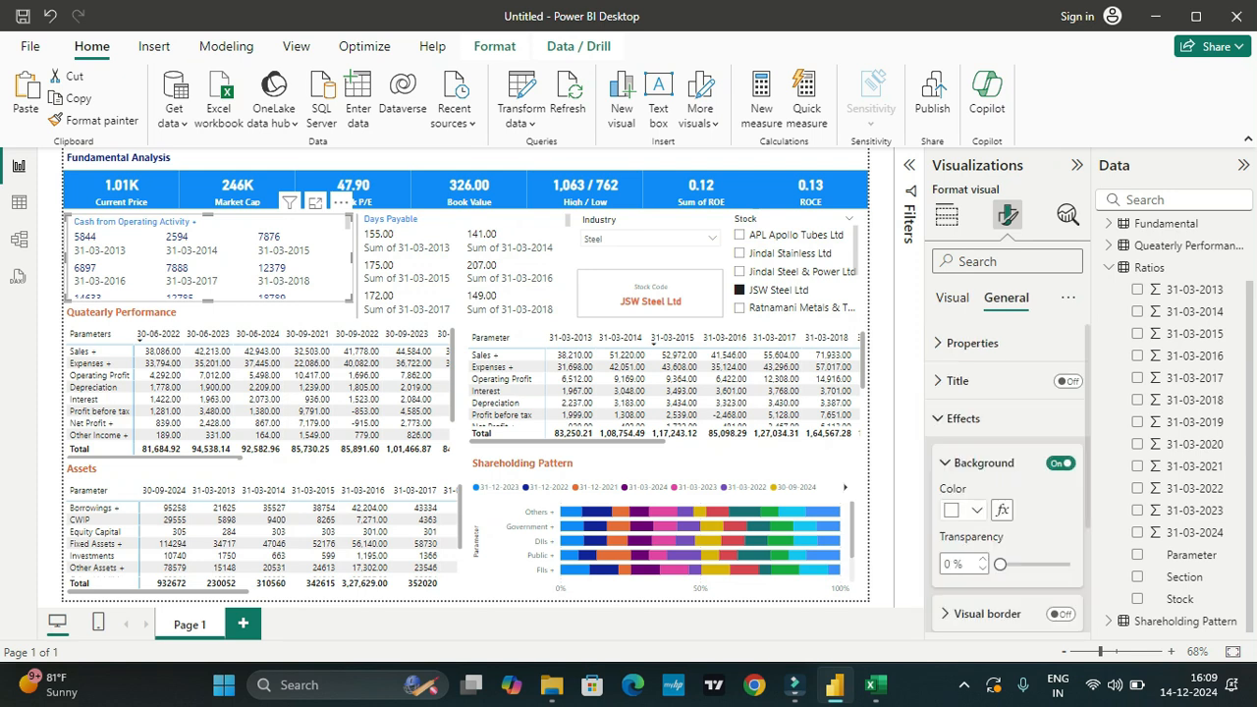
pyautogui.click(967, 427)
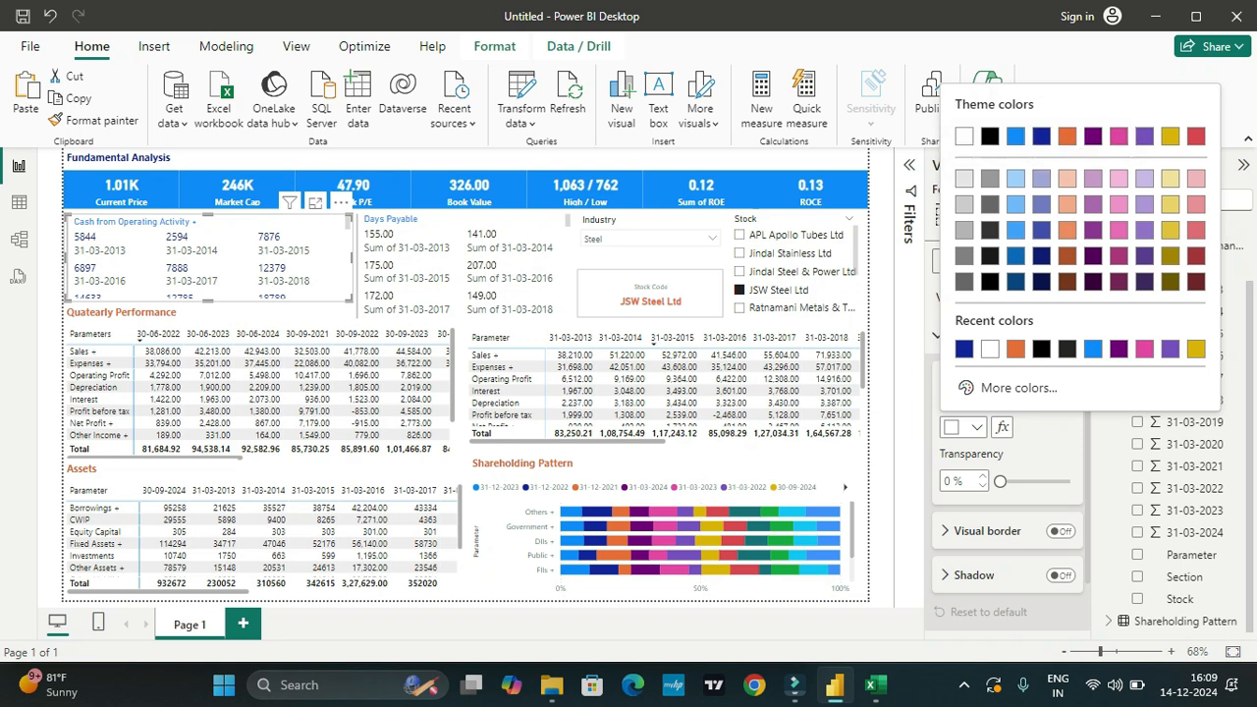
pyautogui.click(1066, 178)
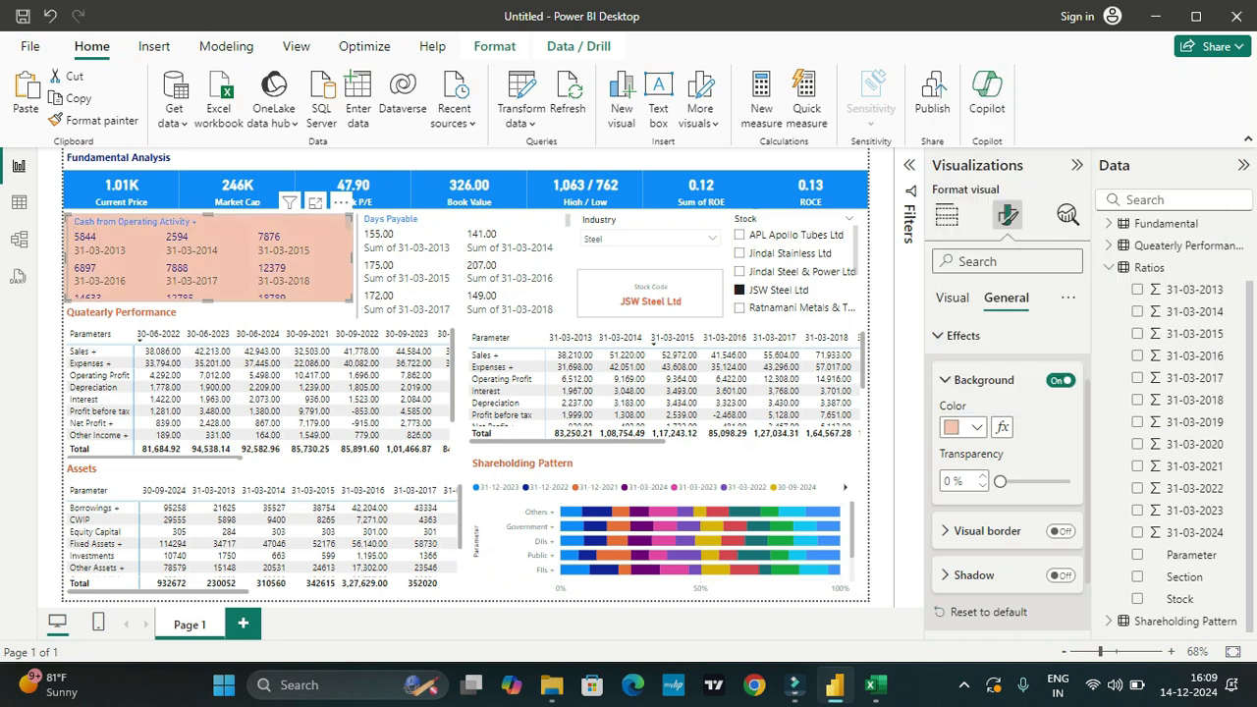
pyautogui.click(967, 427)
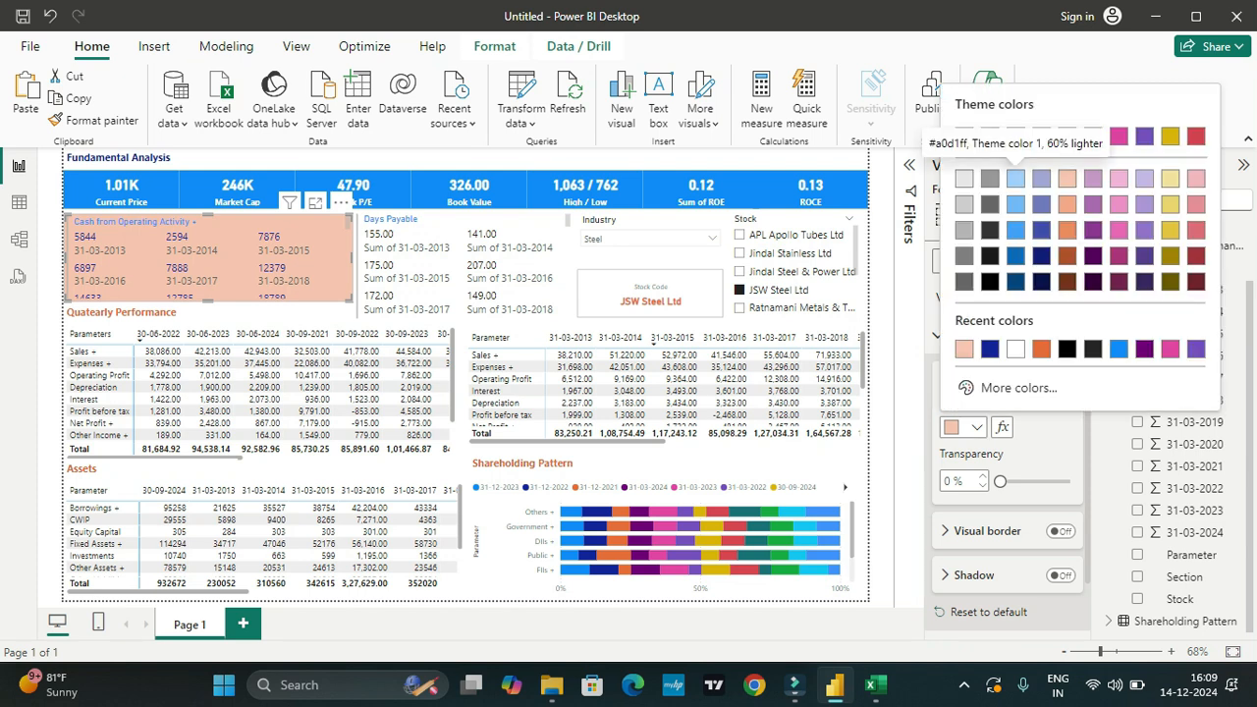
pyautogui.click(1015, 178)
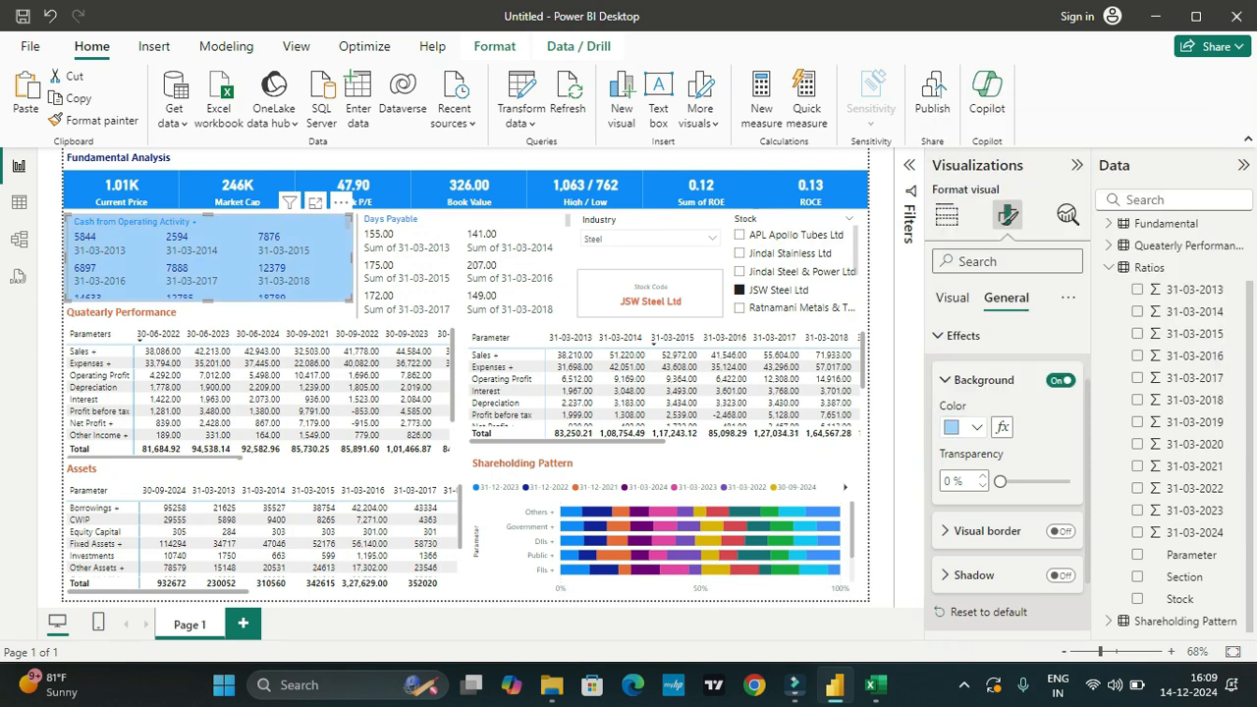
# Step: Try purple #6B007B and pink #E044A7 as the background color of the cash flows card
pyautogui.click(975, 427)
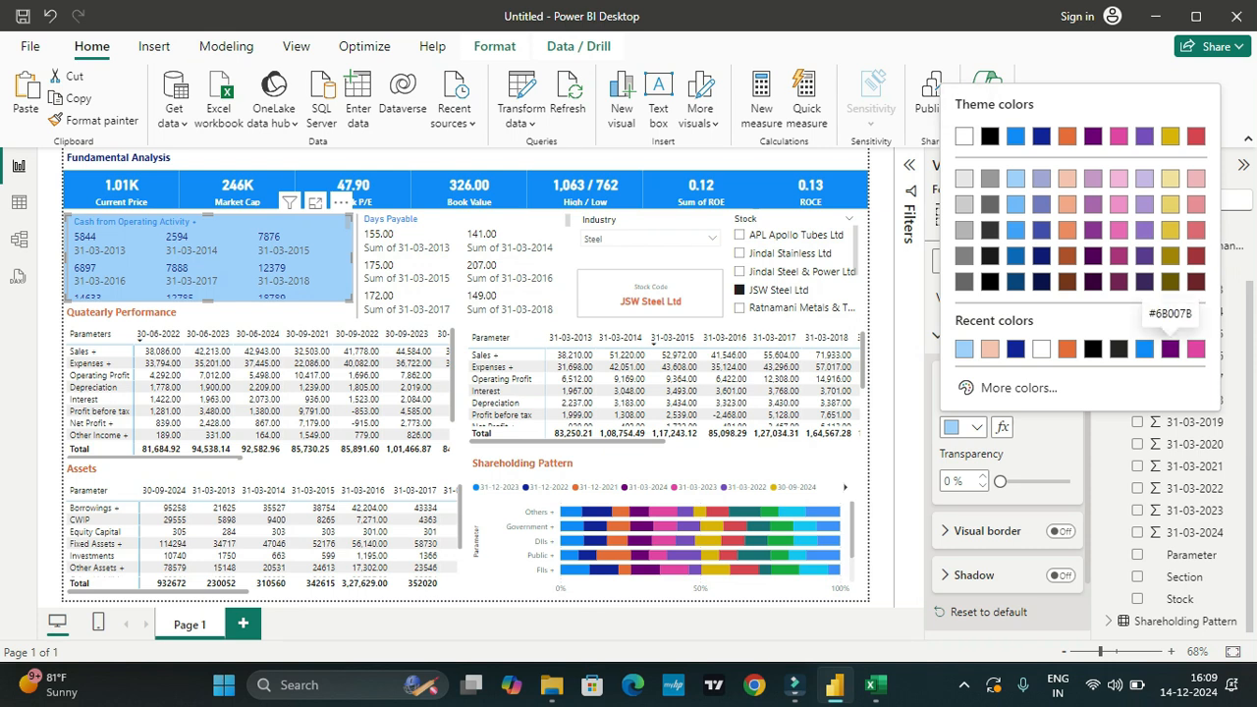
pyautogui.click(1169, 349)
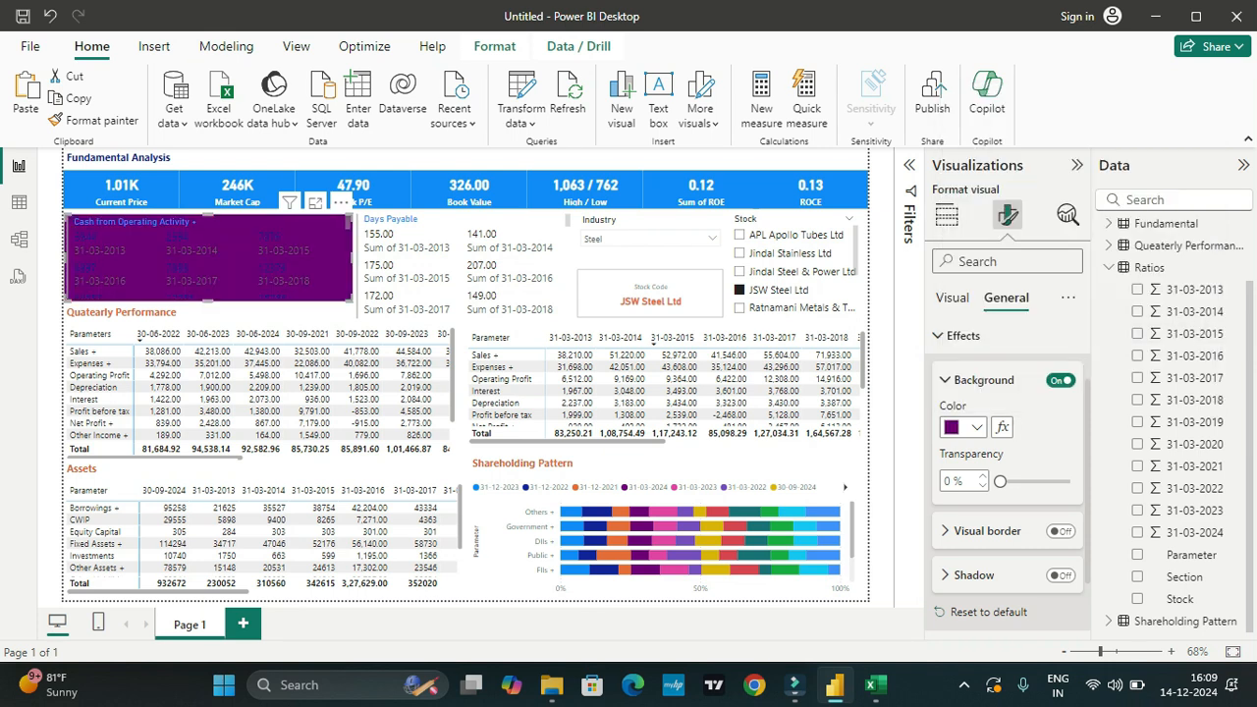
pyautogui.click(976, 427)
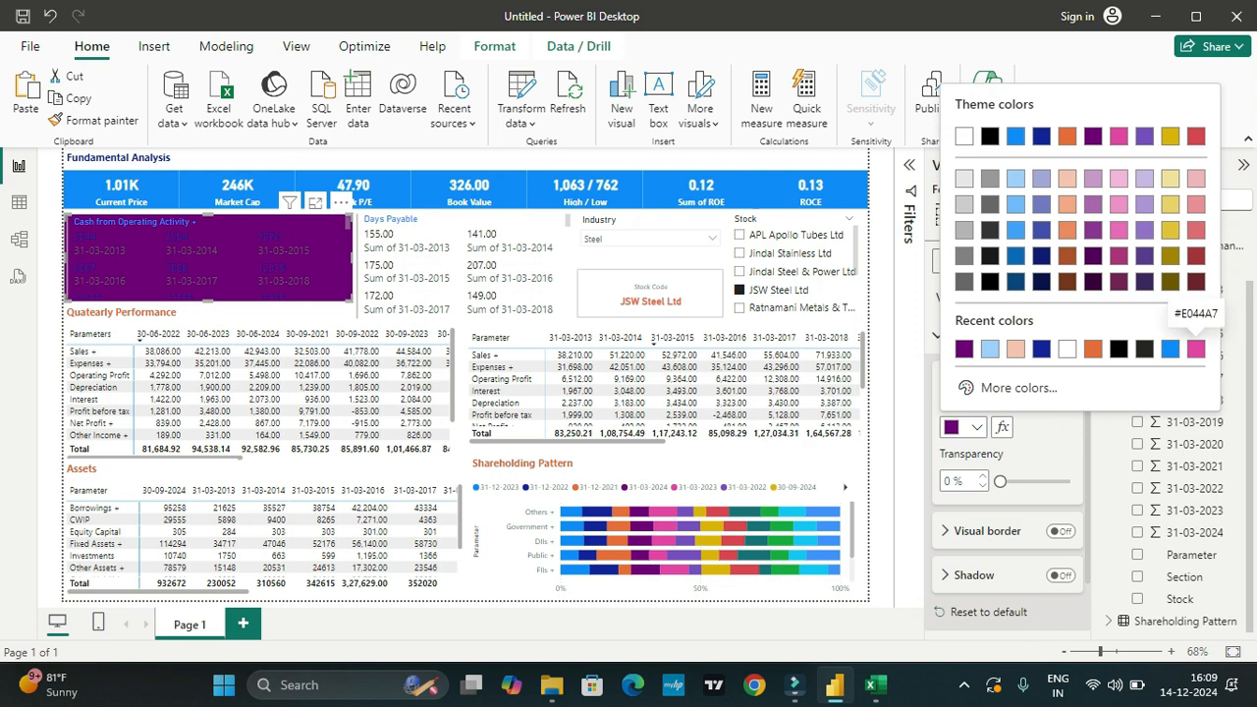
pyautogui.click(1195, 348)
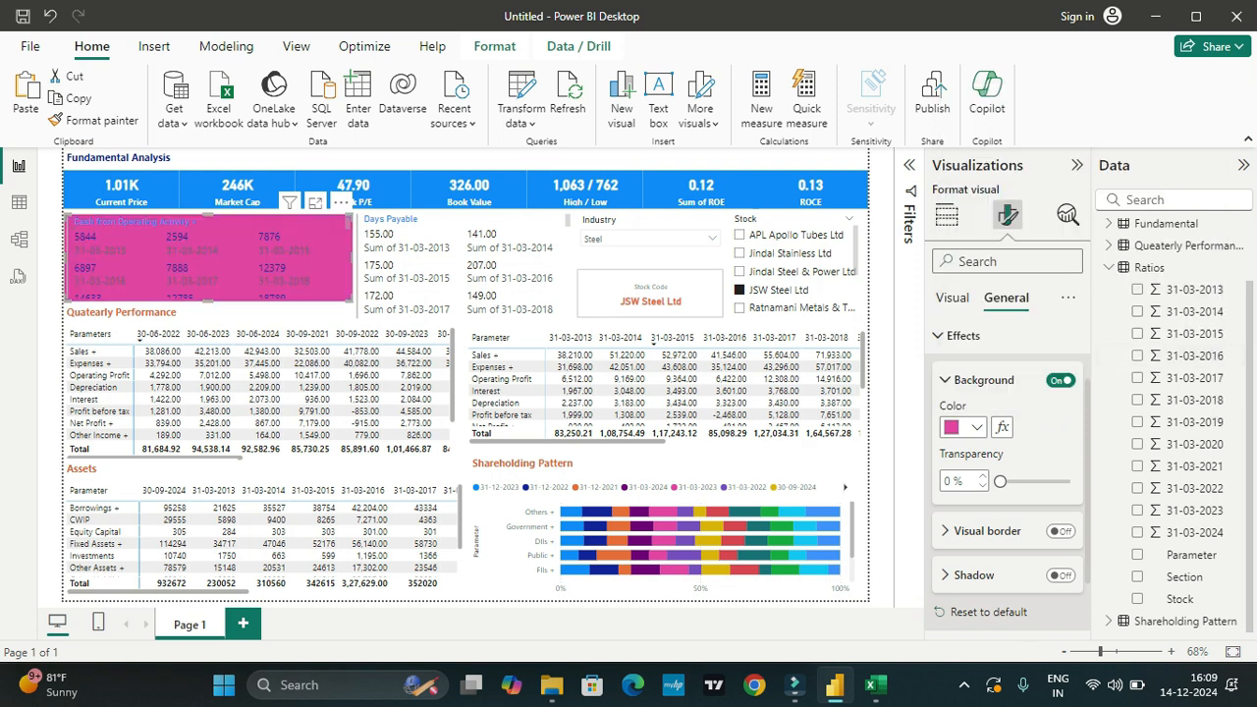
# Step: Set the cash flows card's background to the dark red shade of the red theme color
pyautogui.click(976, 427)
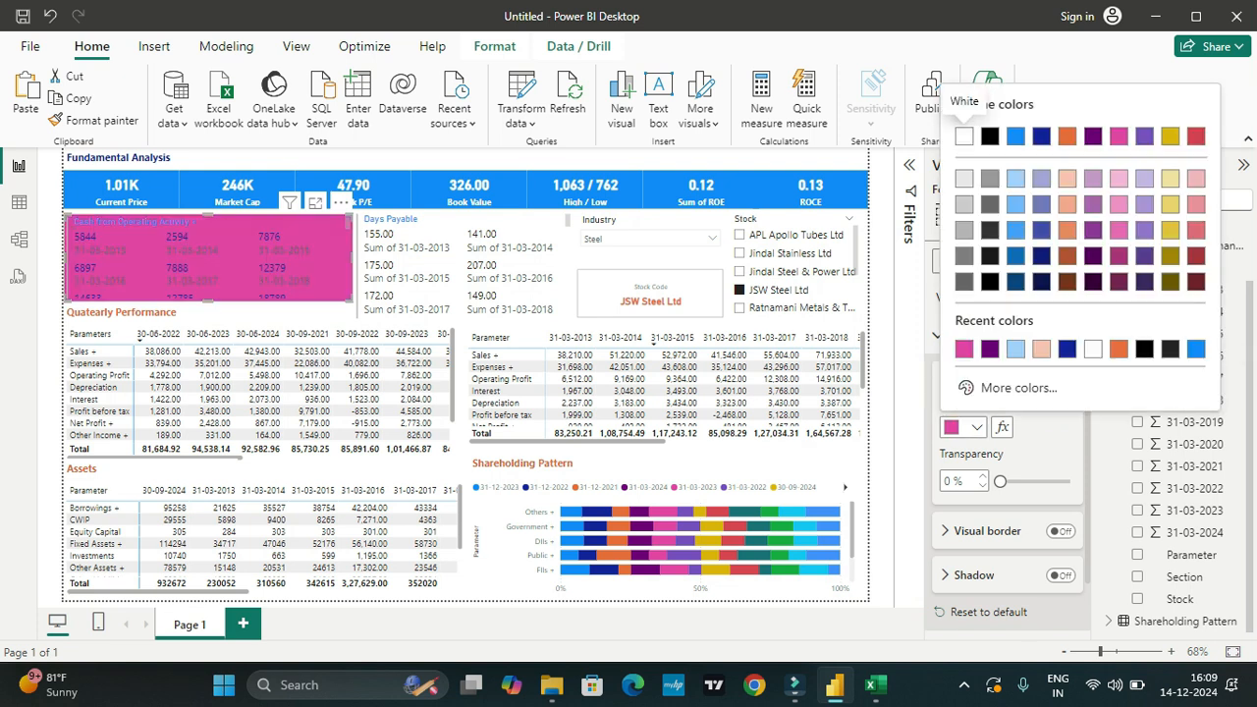
pyautogui.click(1195, 255)
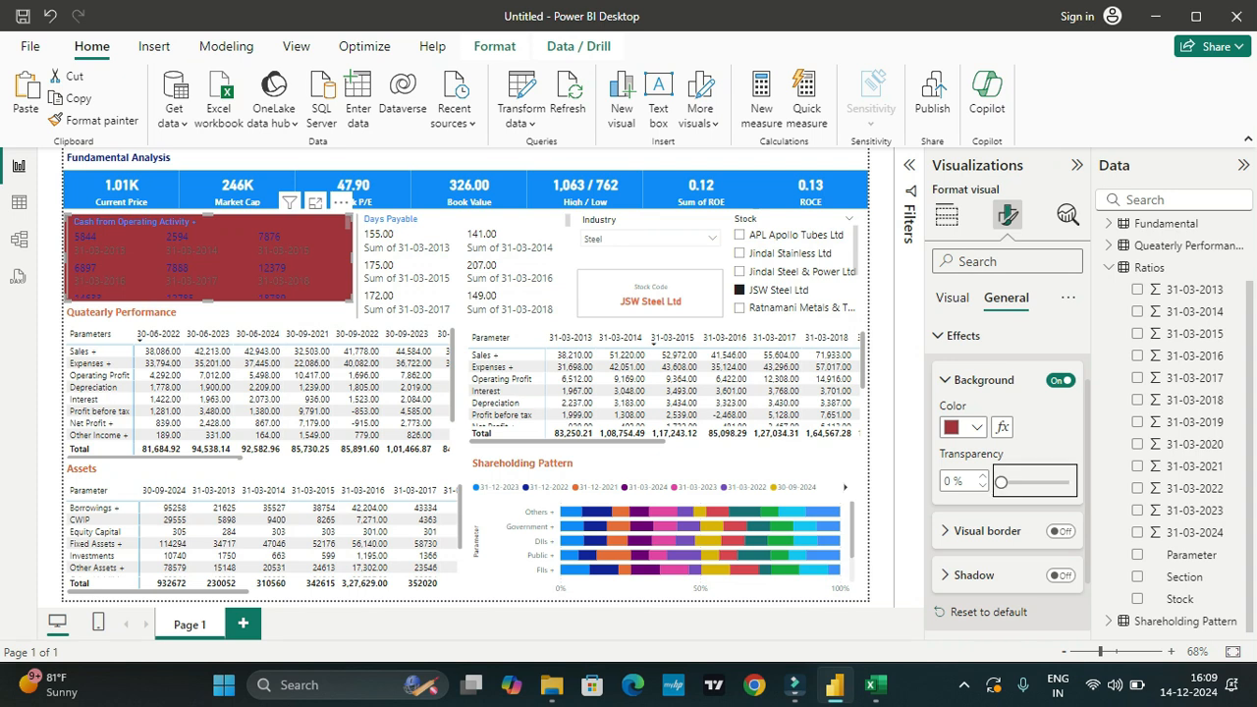
pyautogui.rightClick(1000, 481)
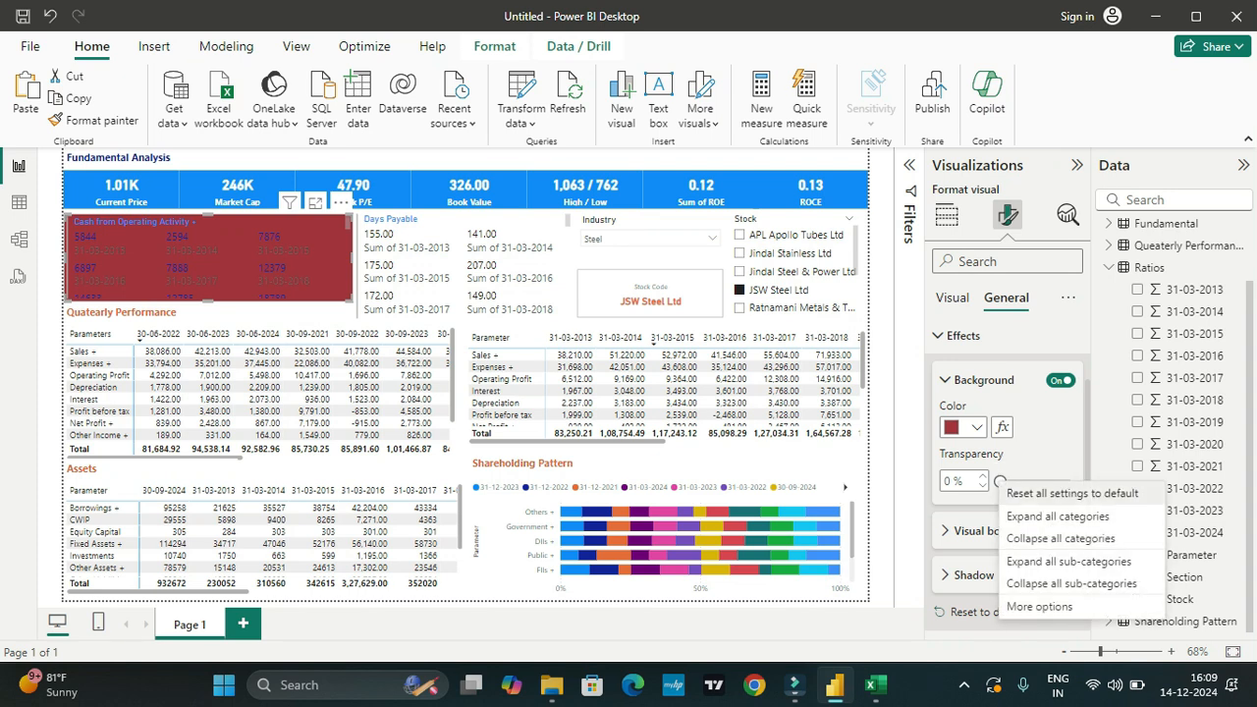
pyautogui.press('Escape')
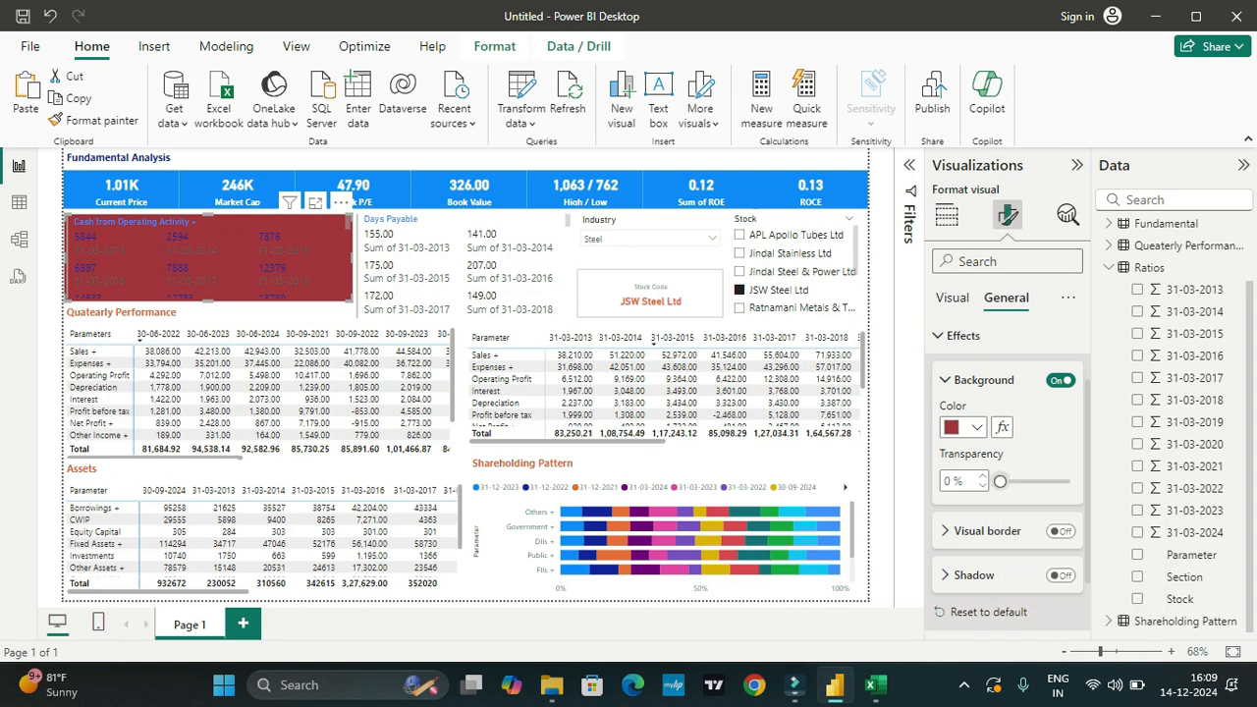
# Step: Make the cash flows card's callout values white and bold
pyautogui.click(952, 298)
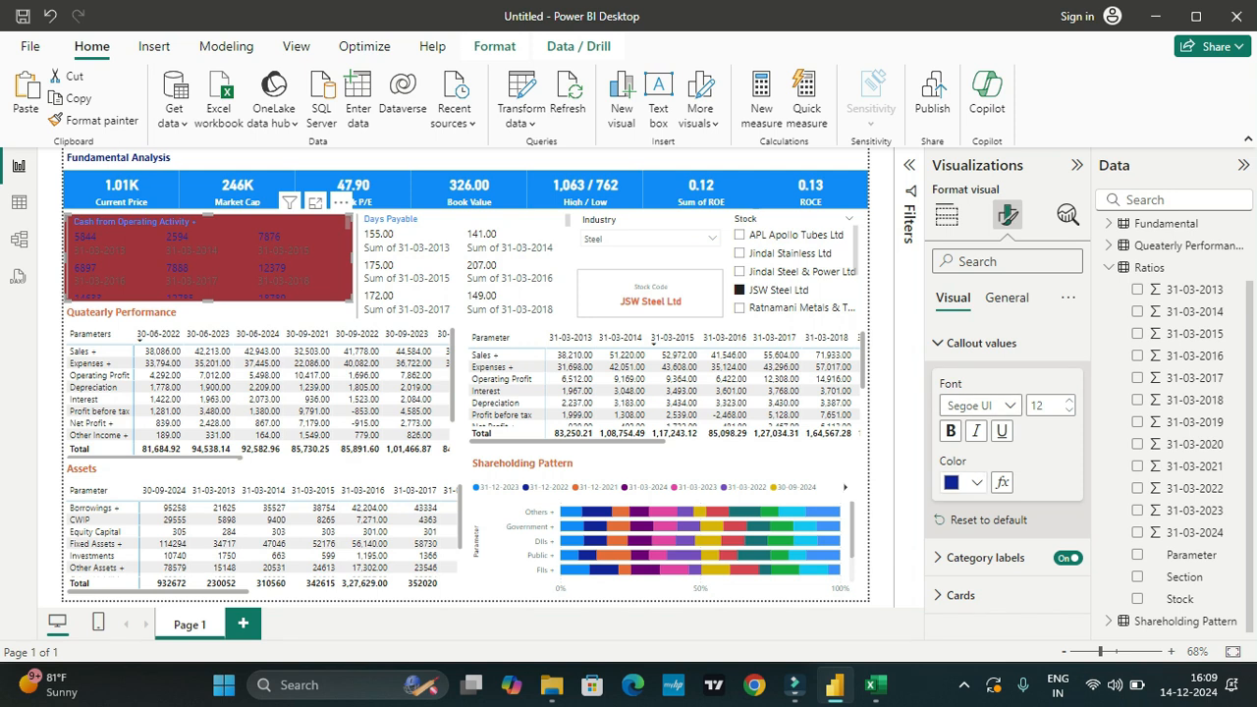
pyautogui.click(963, 482)
pyautogui.click(963, 191)
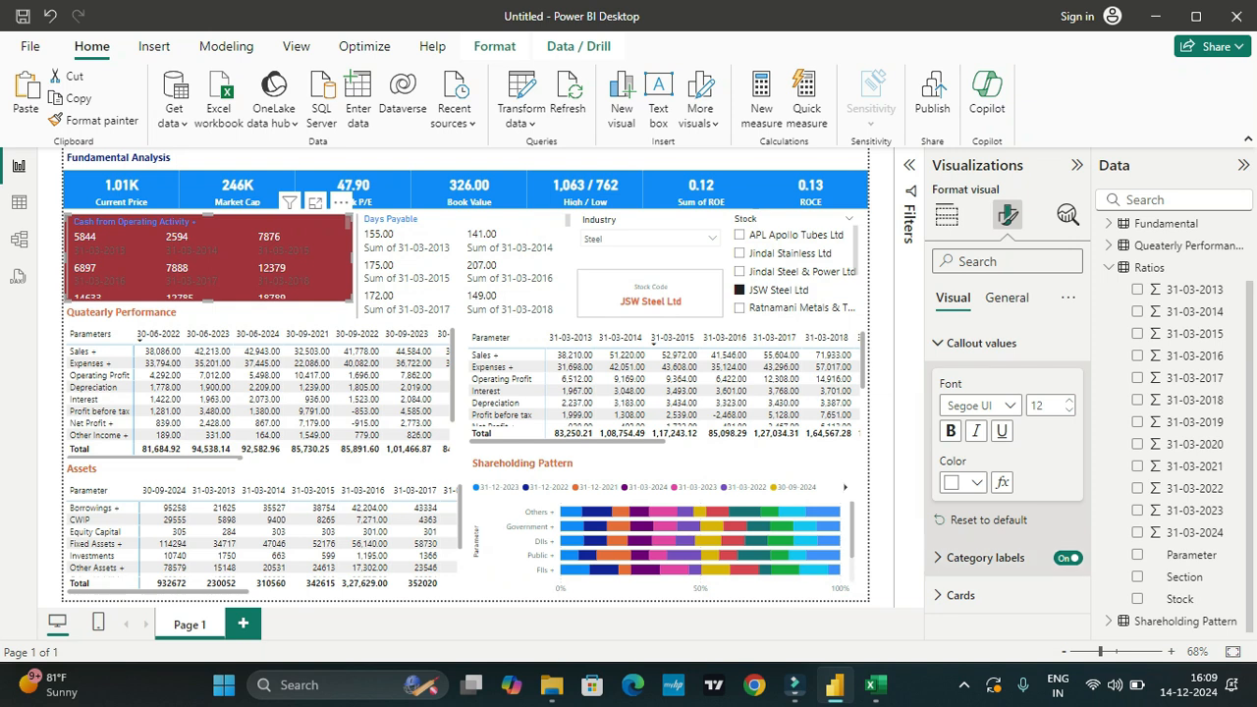
pyautogui.click(951, 431)
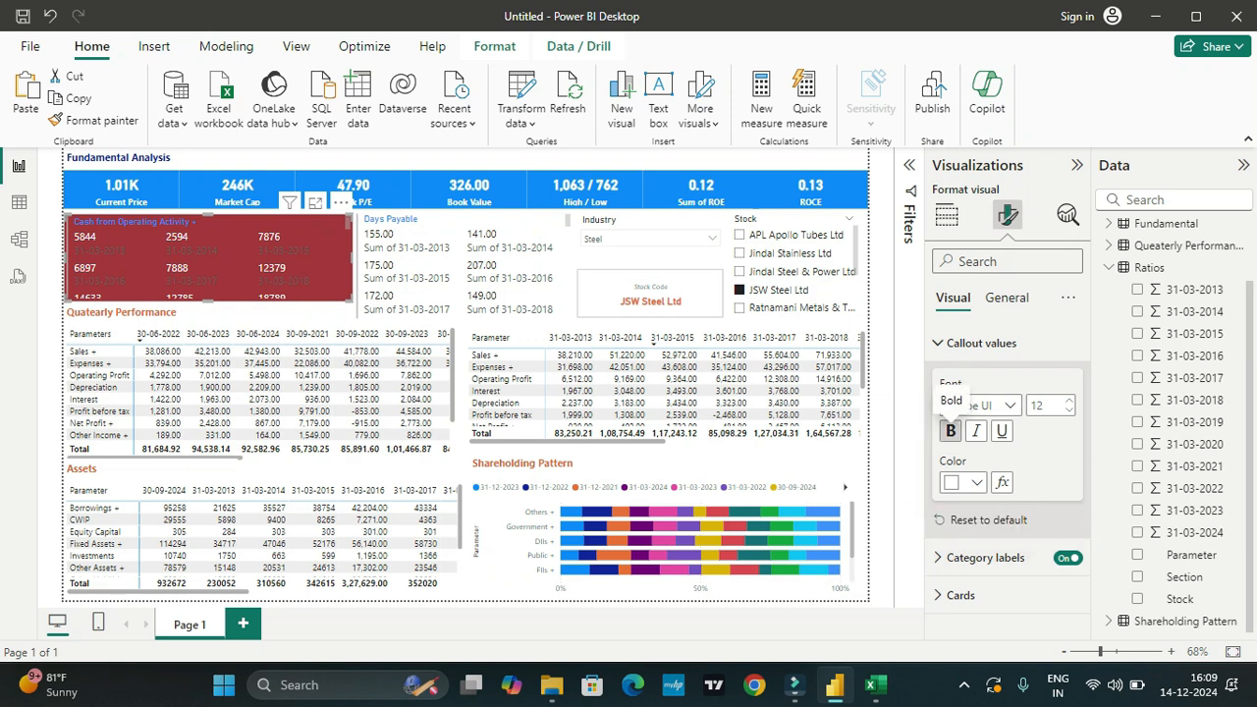
# Step: Make the cash flows card's category labels white and bold
pyautogui.click(985, 557)
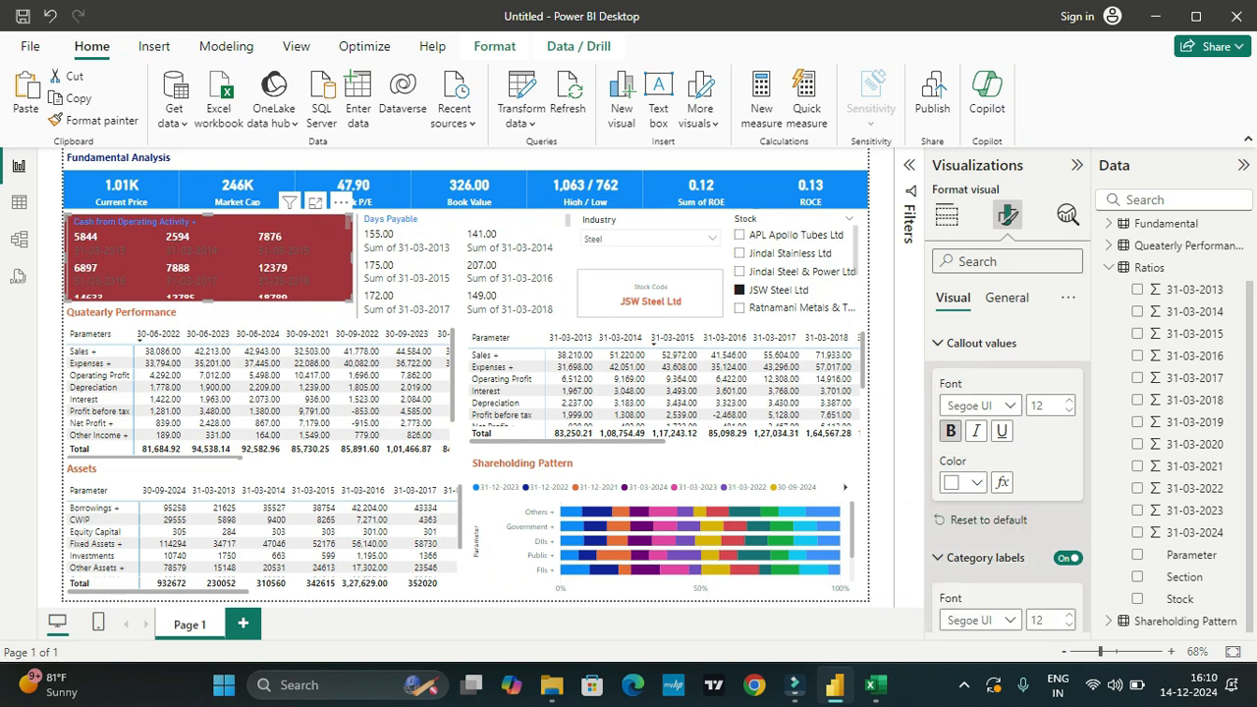
pyautogui.scroll(-2, 992, 550)
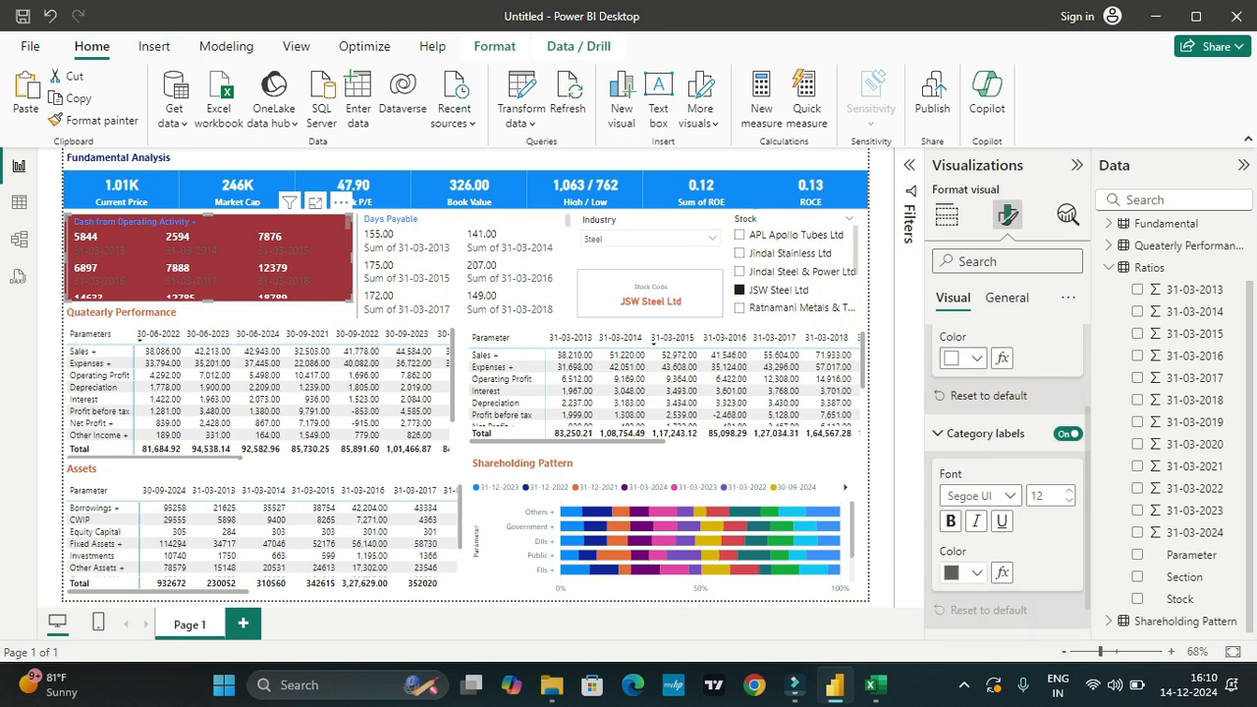
pyautogui.click(962, 572)
pyautogui.click(963, 282)
pyautogui.click(949, 520)
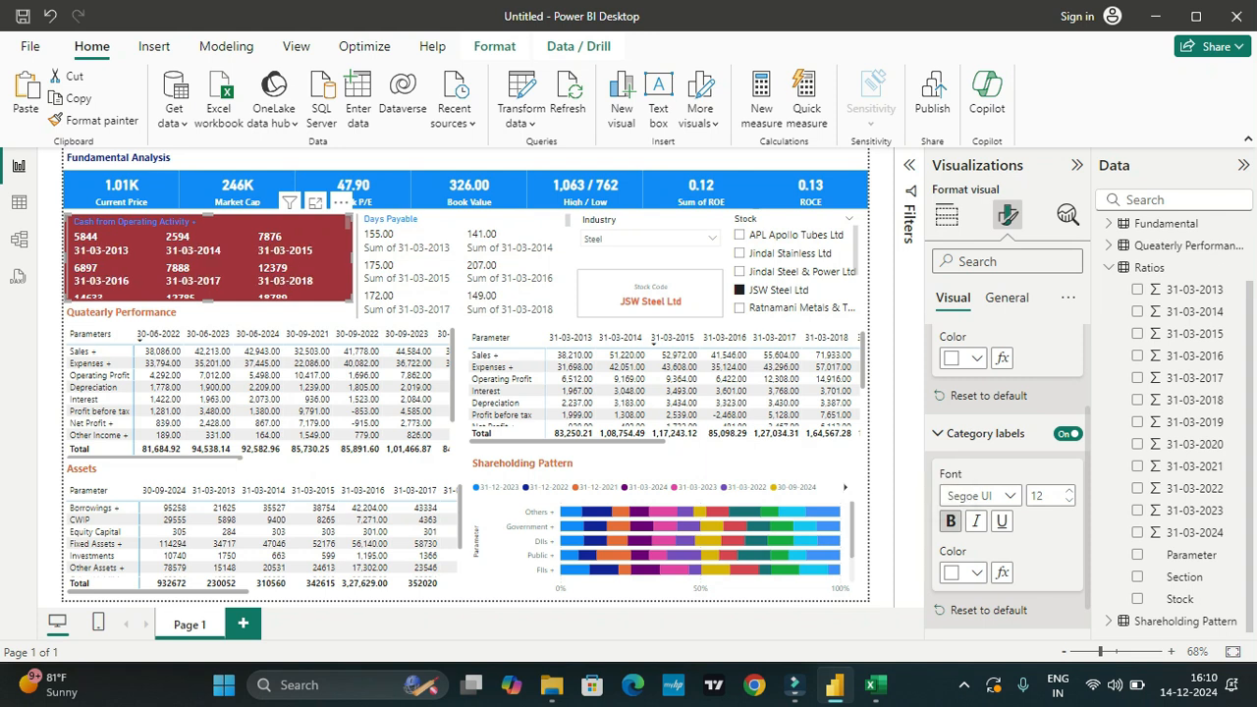
# Step: Try blue #118DFF (Theme color 1) as the background of the cash flows card's header icons and undo it
pyautogui.click(1007, 298)
pyautogui.scroll(-1, 1006, 441)
pyautogui.scroll(1, 1007, 442)
pyautogui.scroll(3, 1007, 471)
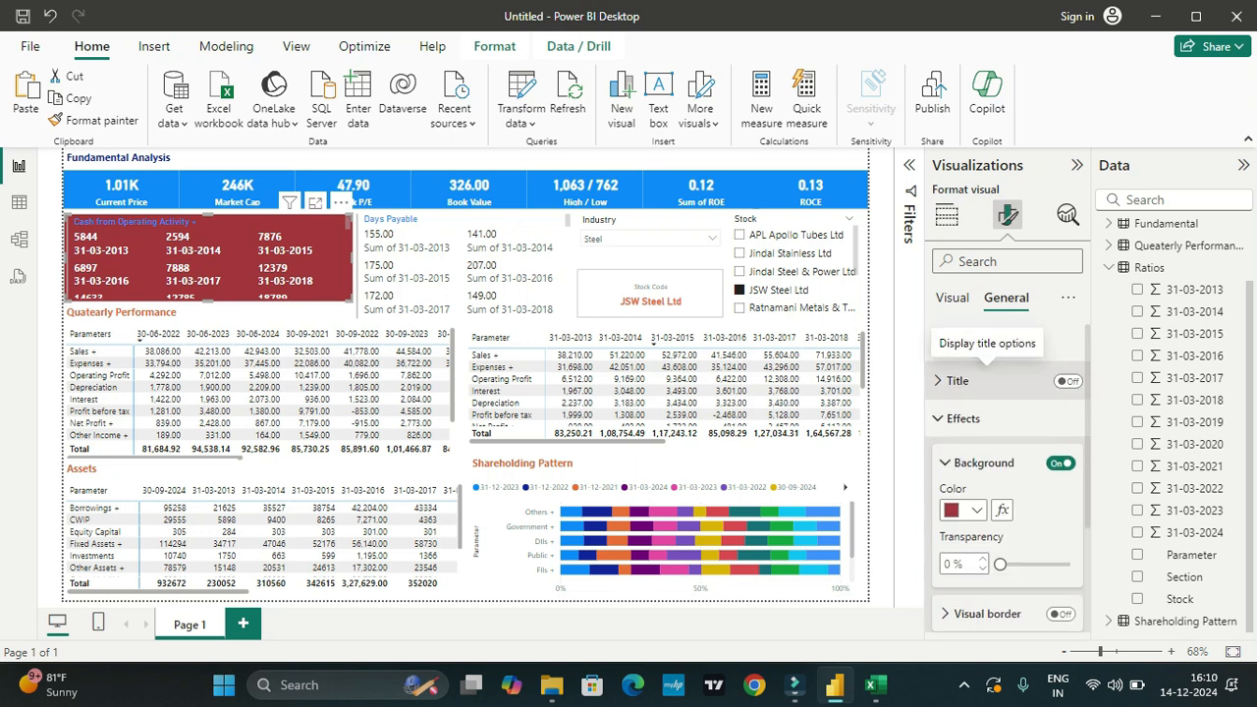
pyautogui.click(972, 343)
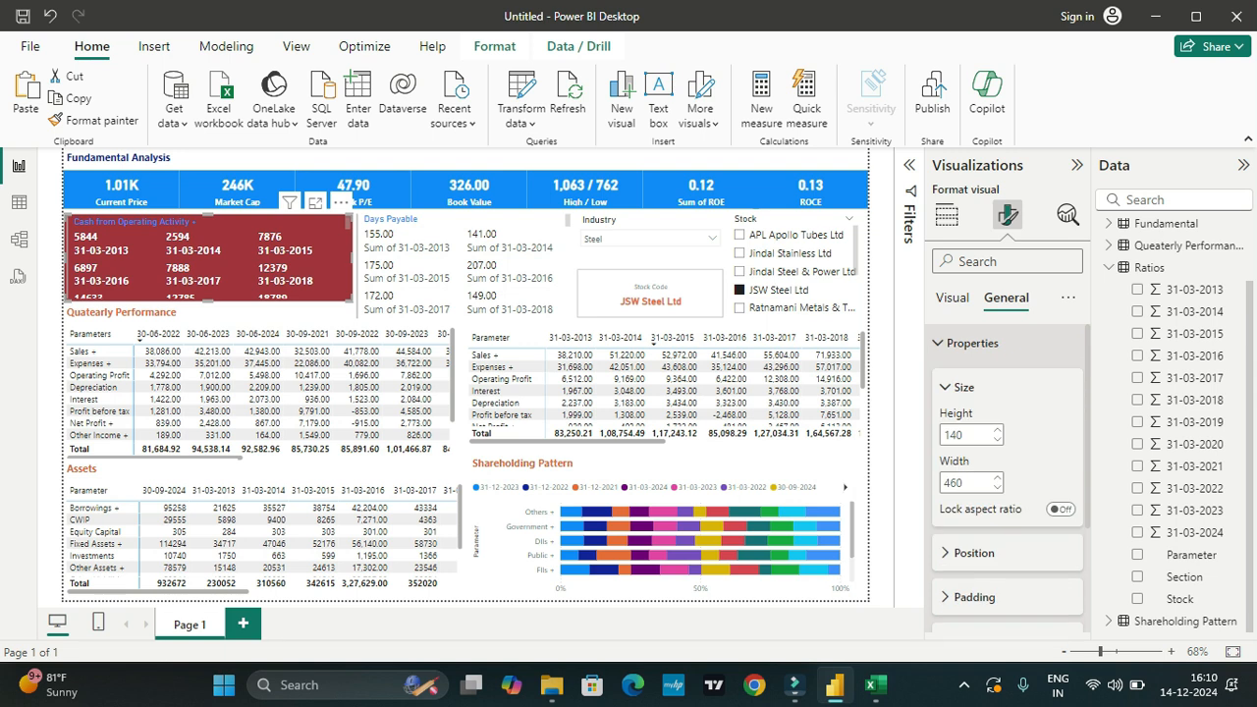
pyautogui.scroll(-5, 1007, 478)
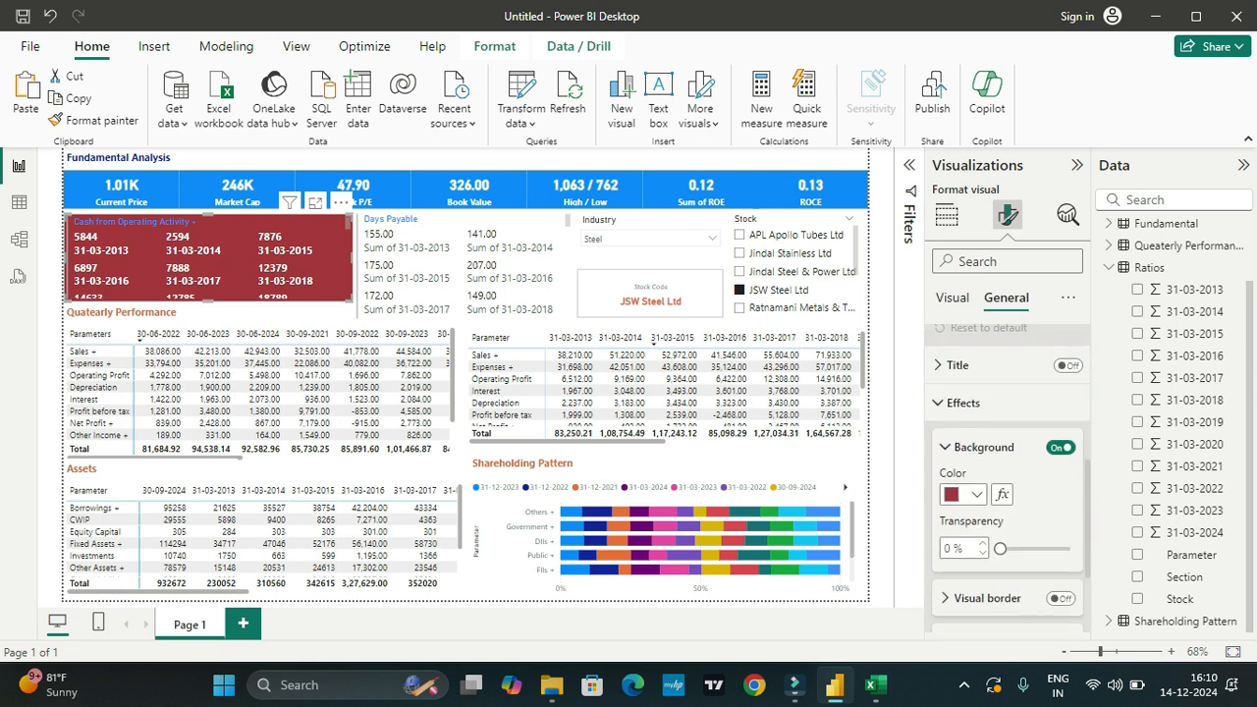
pyautogui.scroll(-1, 1008, 479)
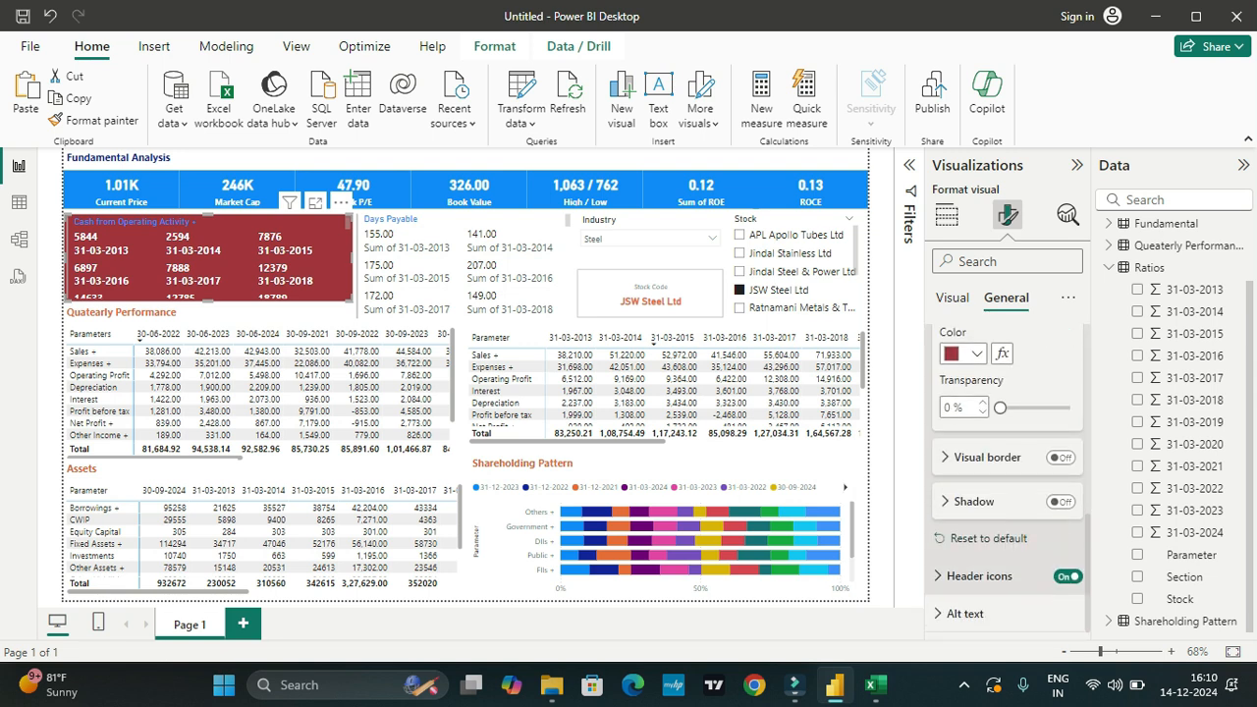
pyautogui.click(979, 575)
pyautogui.scroll(-2, 1006, 471)
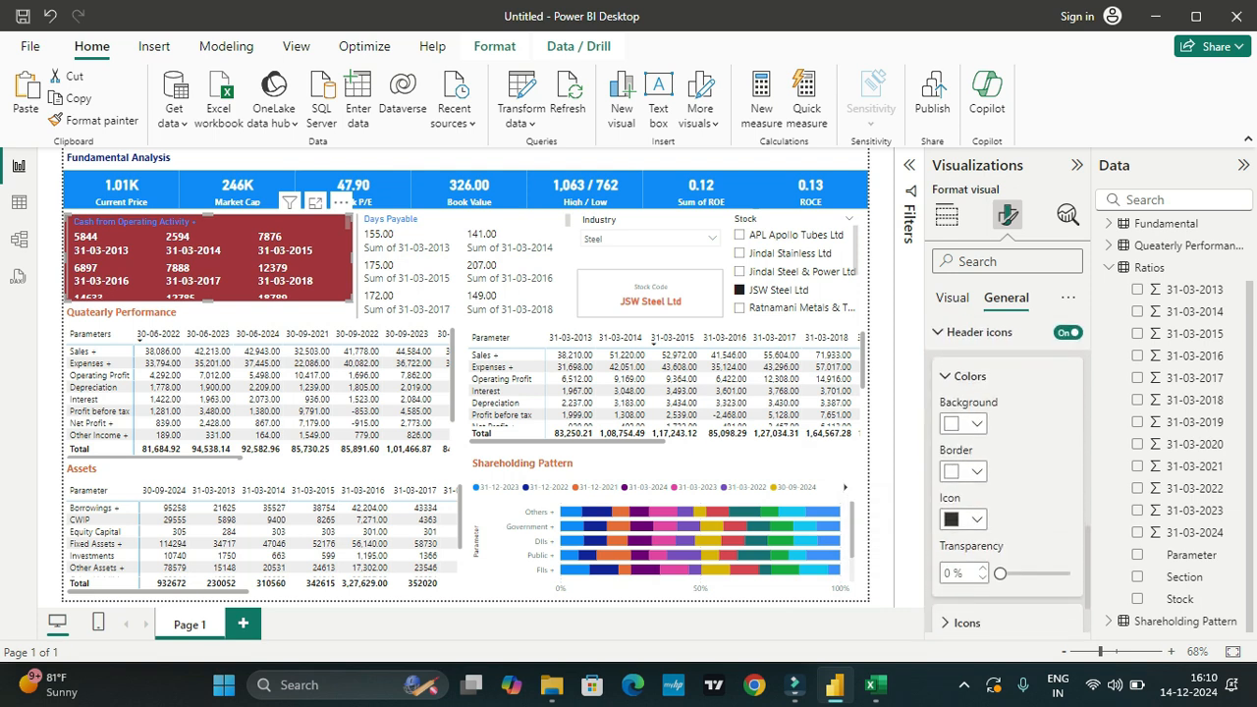
pyautogui.click(962, 423)
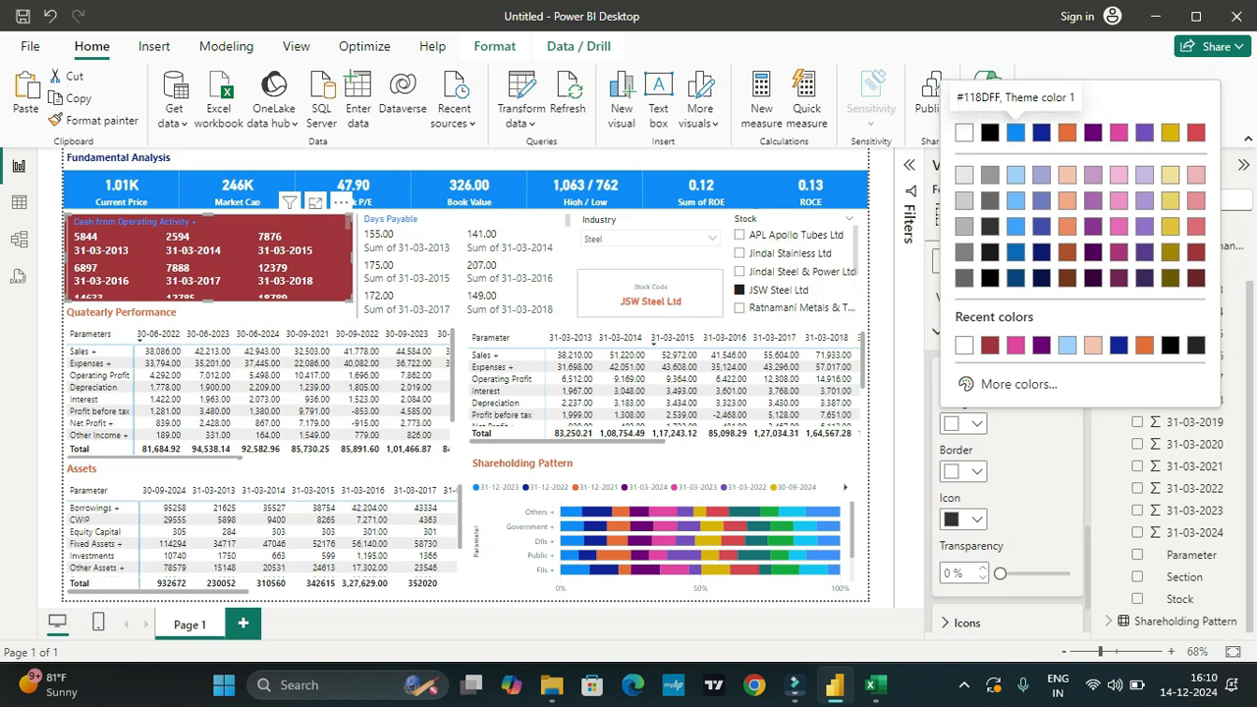
pyautogui.click(1015, 132)
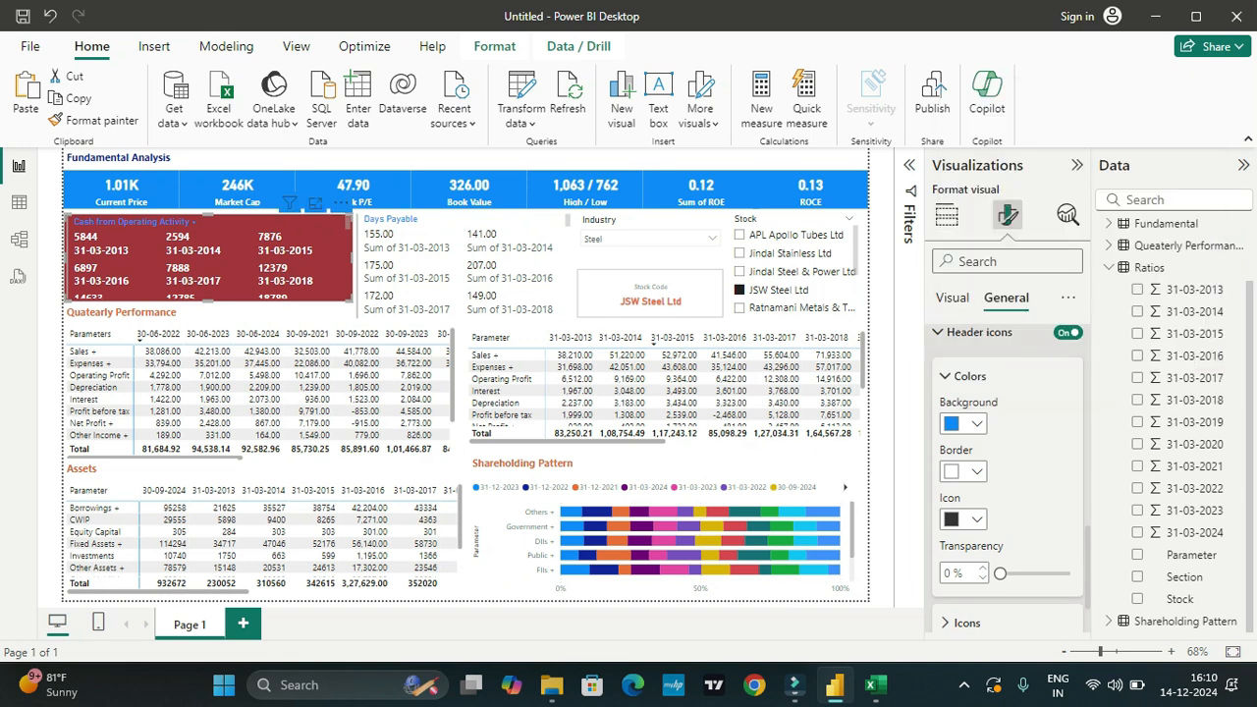
pyautogui.hotkey('ctrl', 'z')
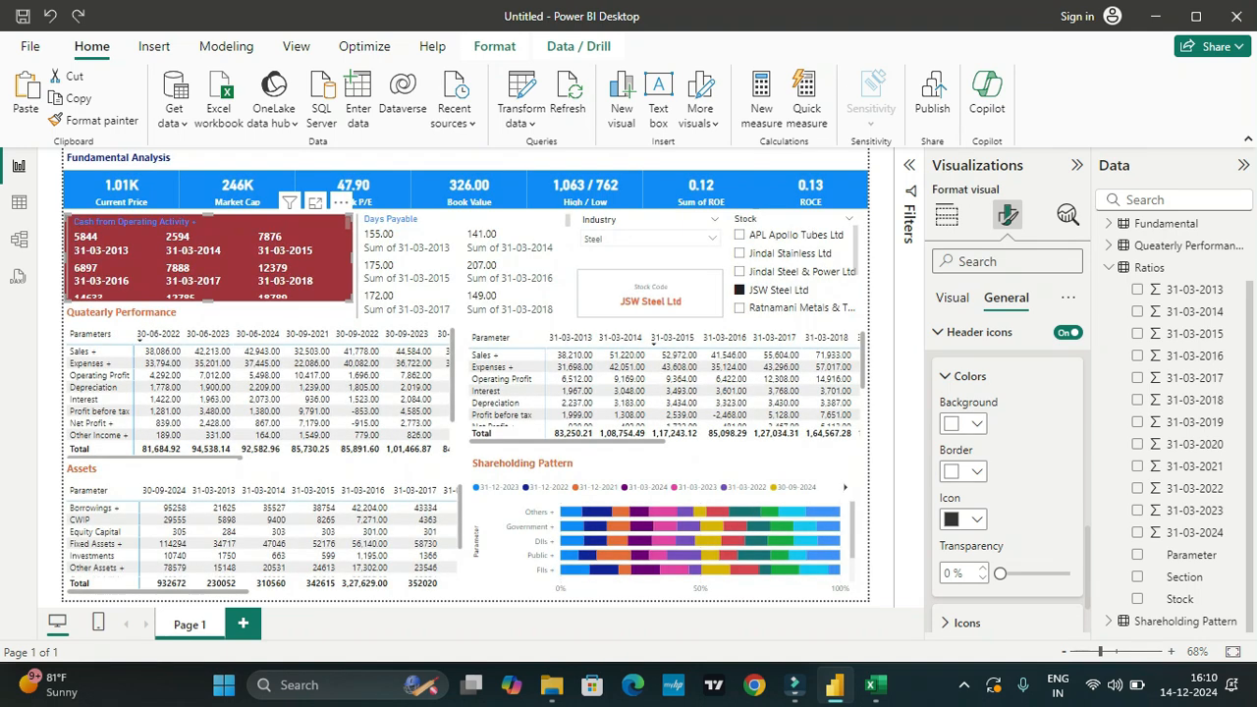
pyautogui.scroll(-2, 1008, 478)
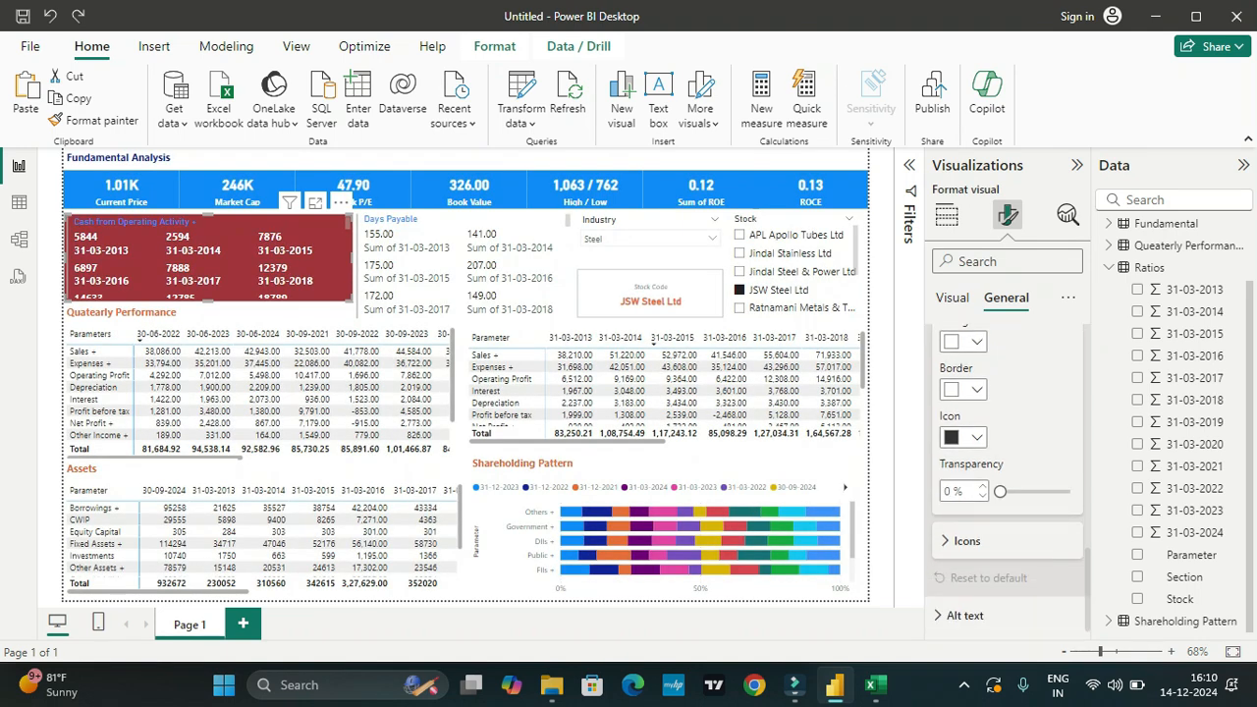
pyautogui.scroll(10, 1008, 478)
pyautogui.scroll(-3, 1007, 478)
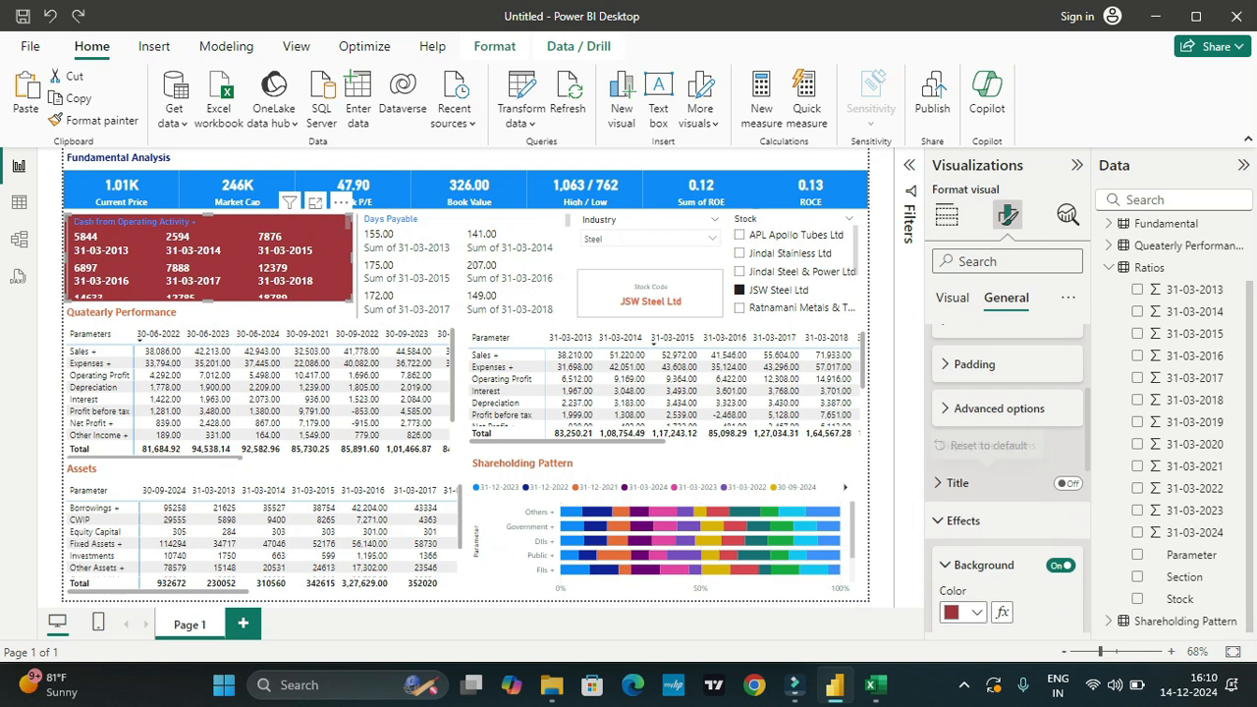
pyautogui.click(1067, 484)
pyautogui.click(1067, 483)
pyautogui.scroll(1, 1041, 479)
pyautogui.scroll(-5, 1008, 478)
pyautogui.scroll(10, 1008, 478)
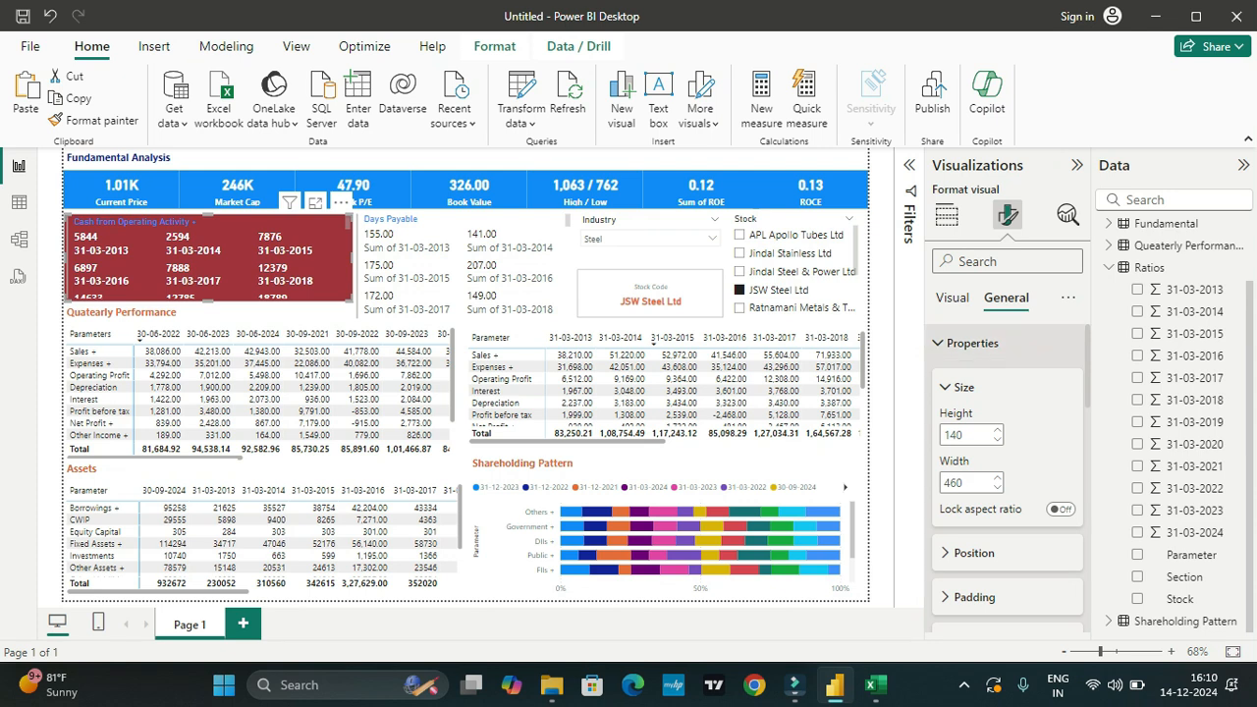
# Step: Try dark blue, pink and black for the title inside the cash flows card, and settle on white
pyautogui.click(952, 298)
pyautogui.scroll(-3, 1009, 478)
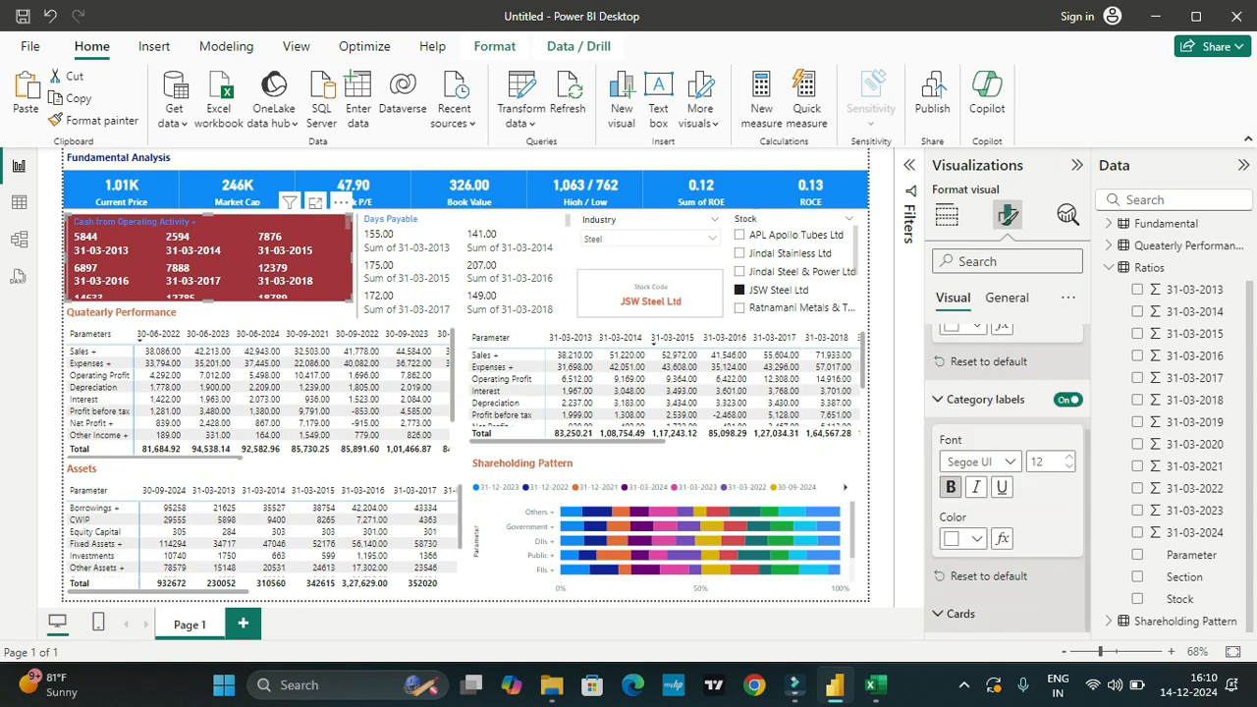
pyautogui.click(960, 612)
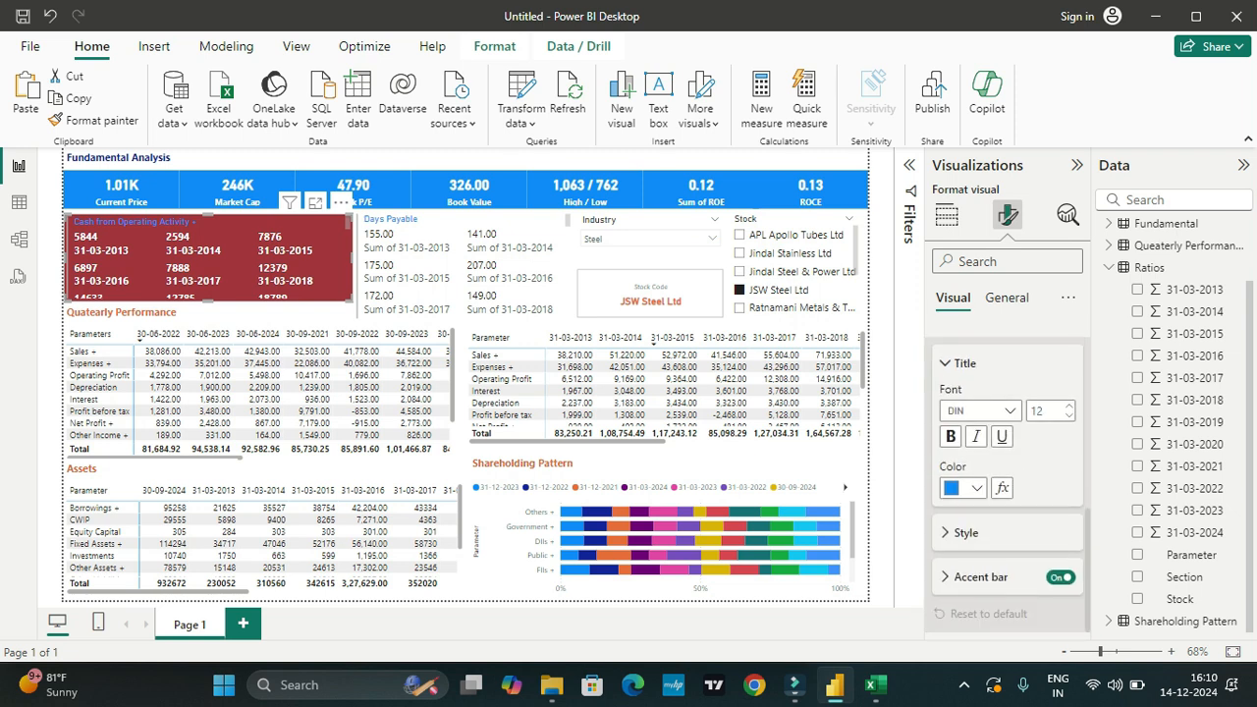
pyautogui.click(962, 487)
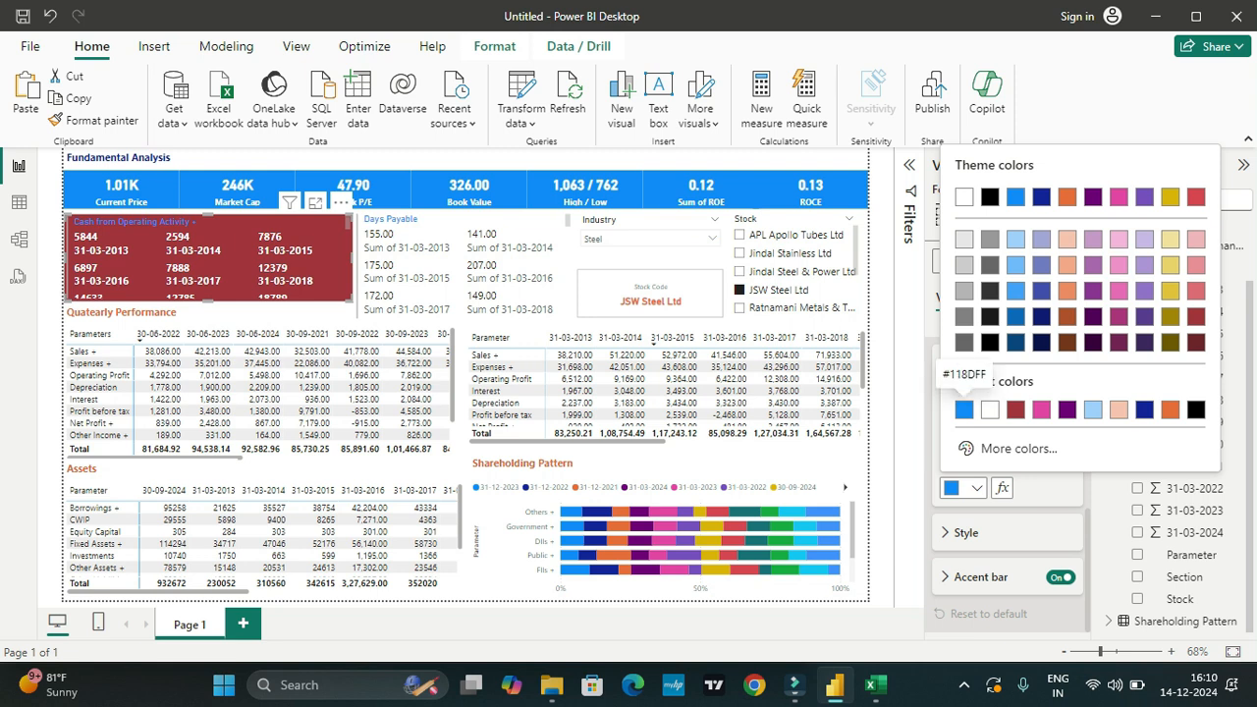
pyautogui.click(1041, 197)
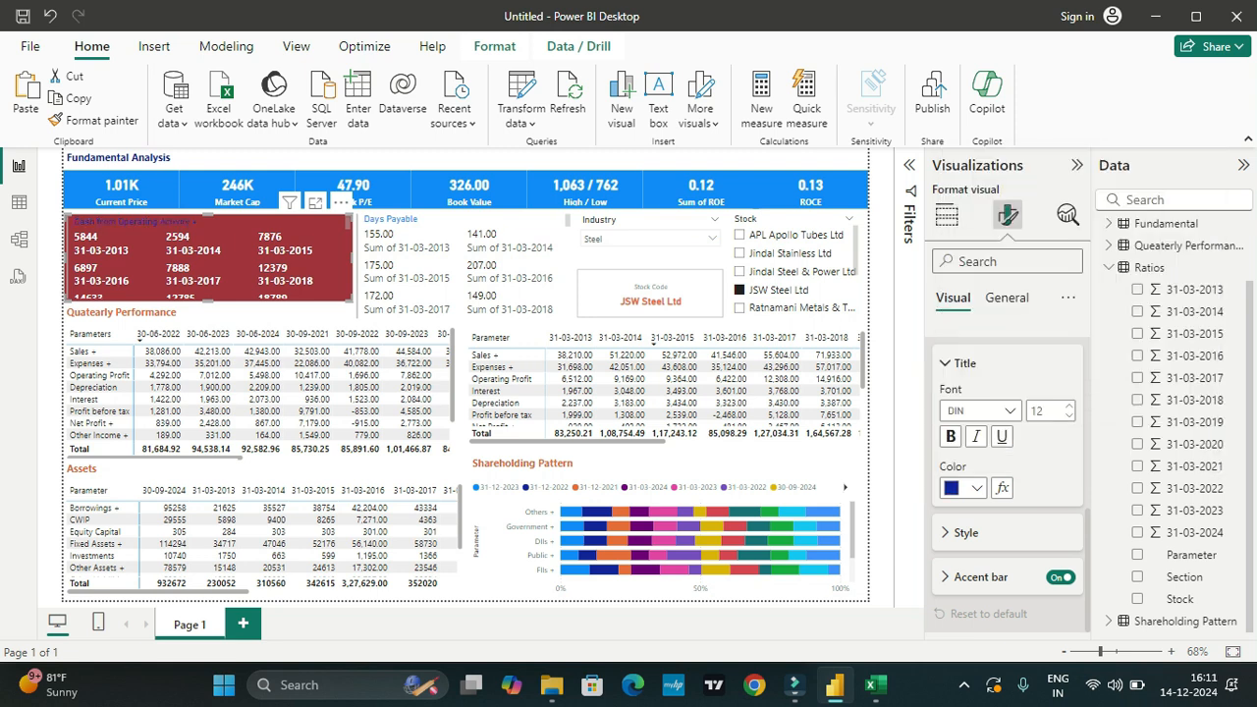
pyautogui.click(962, 488)
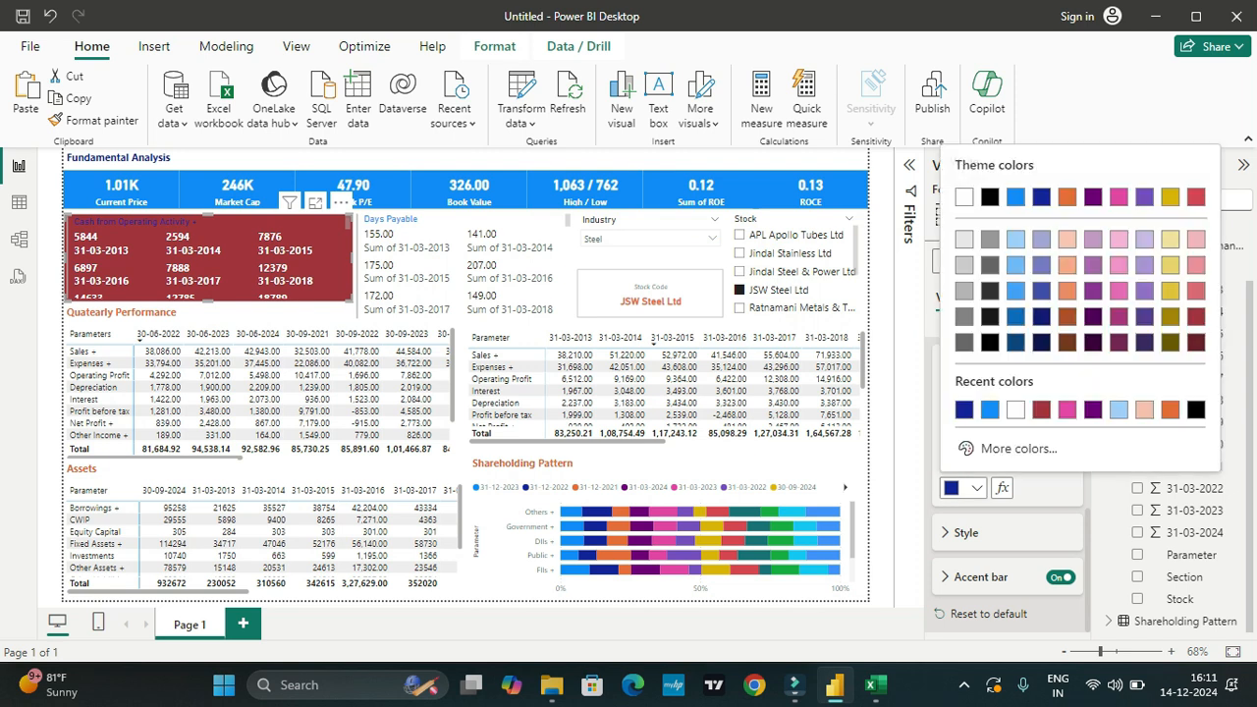
pyautogui.click(1067, 409)
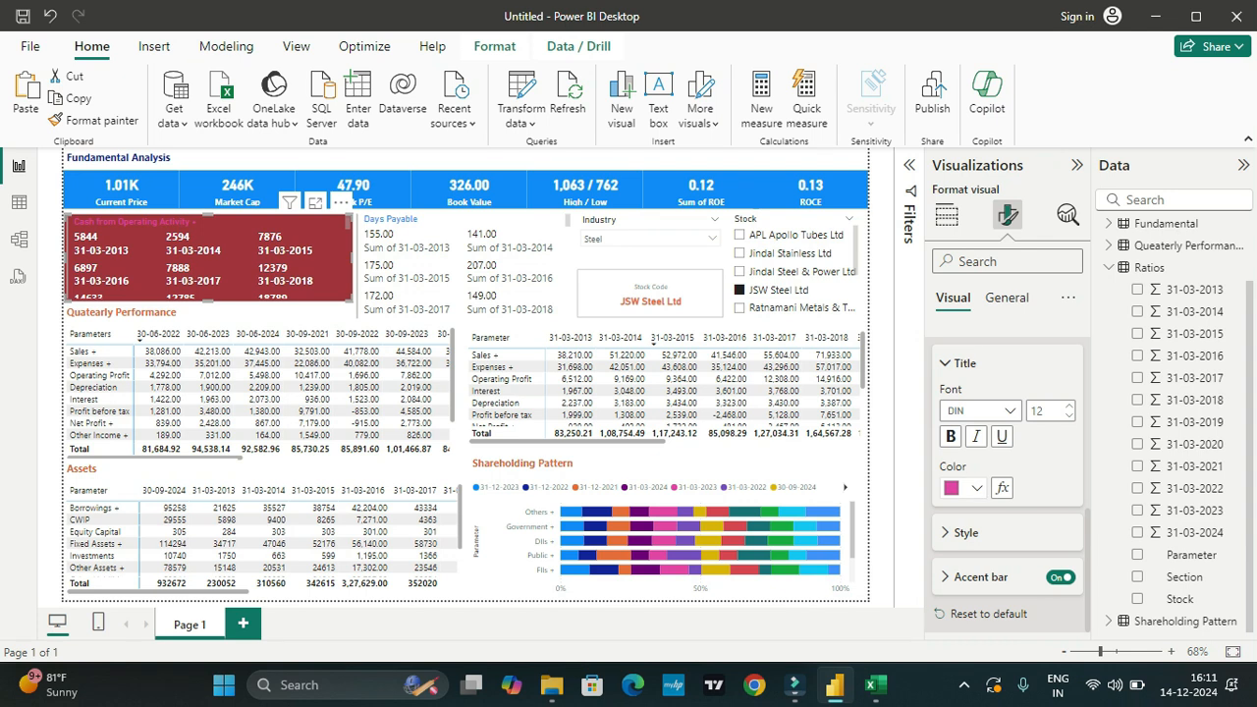
pyautogui.click(962, 488)
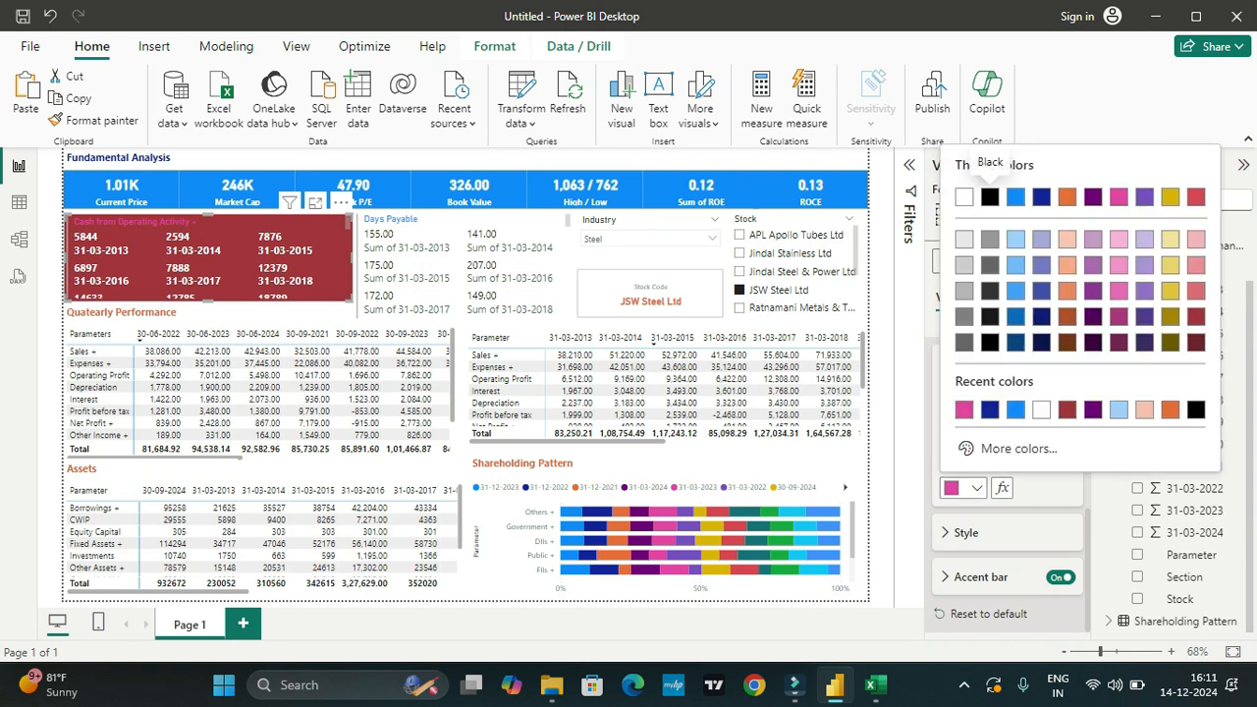
pyautogui.click(989, 197)
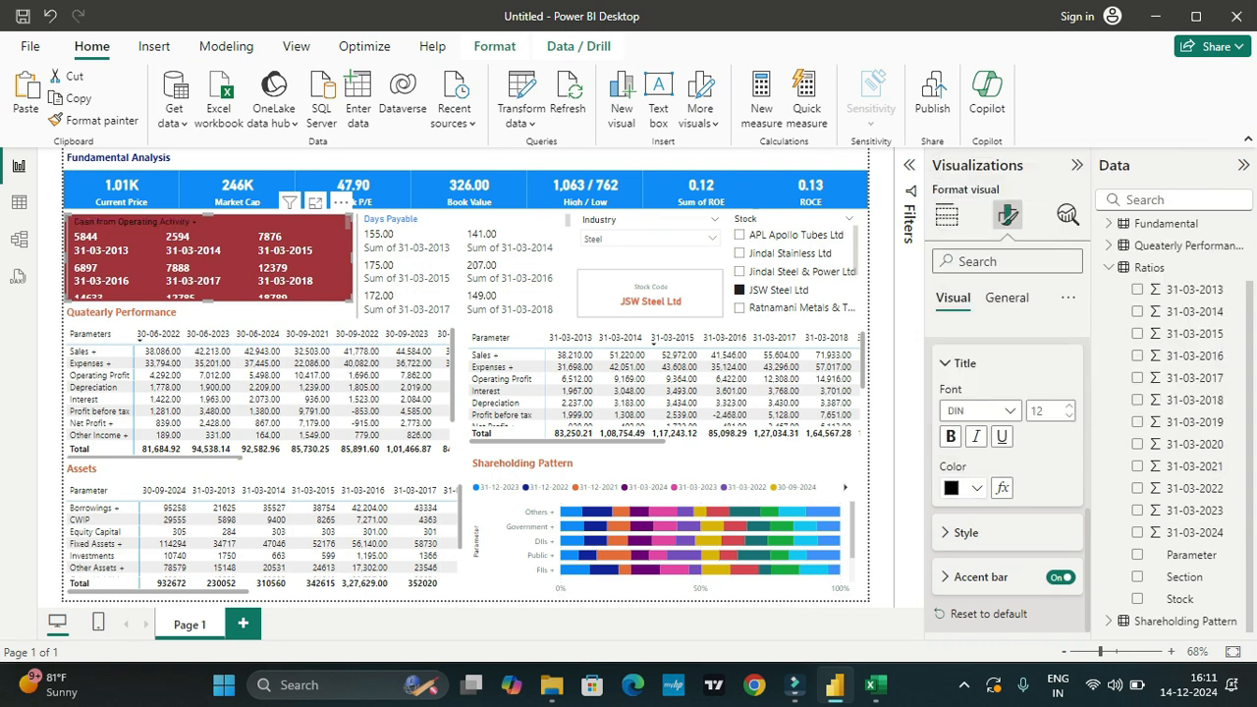
pyautogui.click(963, 488)
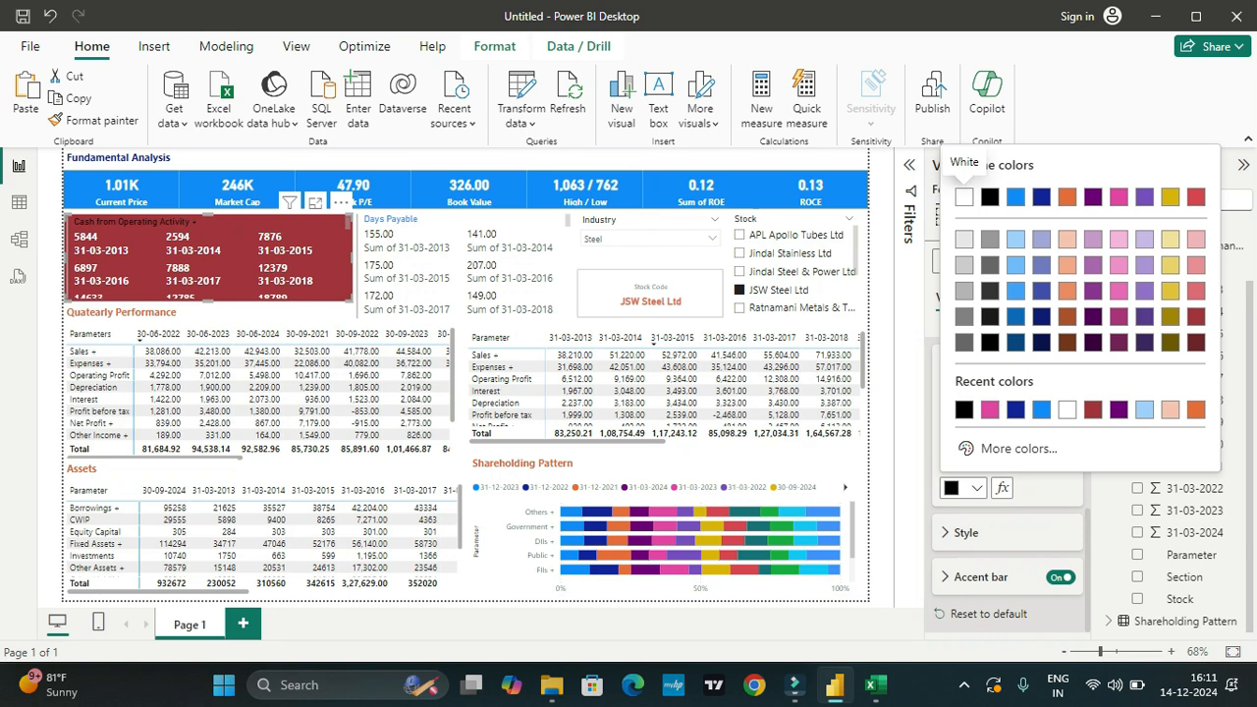
pyautogui.click(963, 197)
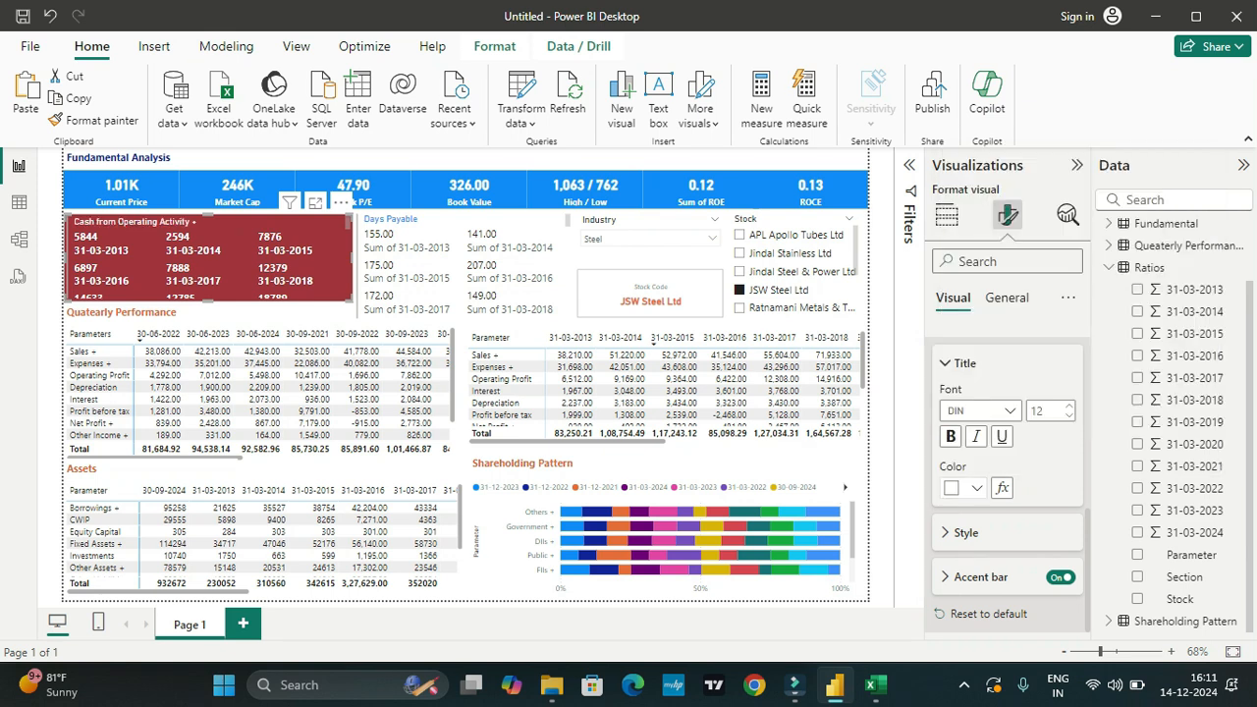
# Step: Make the title inside the cash flows card blue #118DFF (Theme color 1), bold and size 13
pyautogui.click(963, 488)
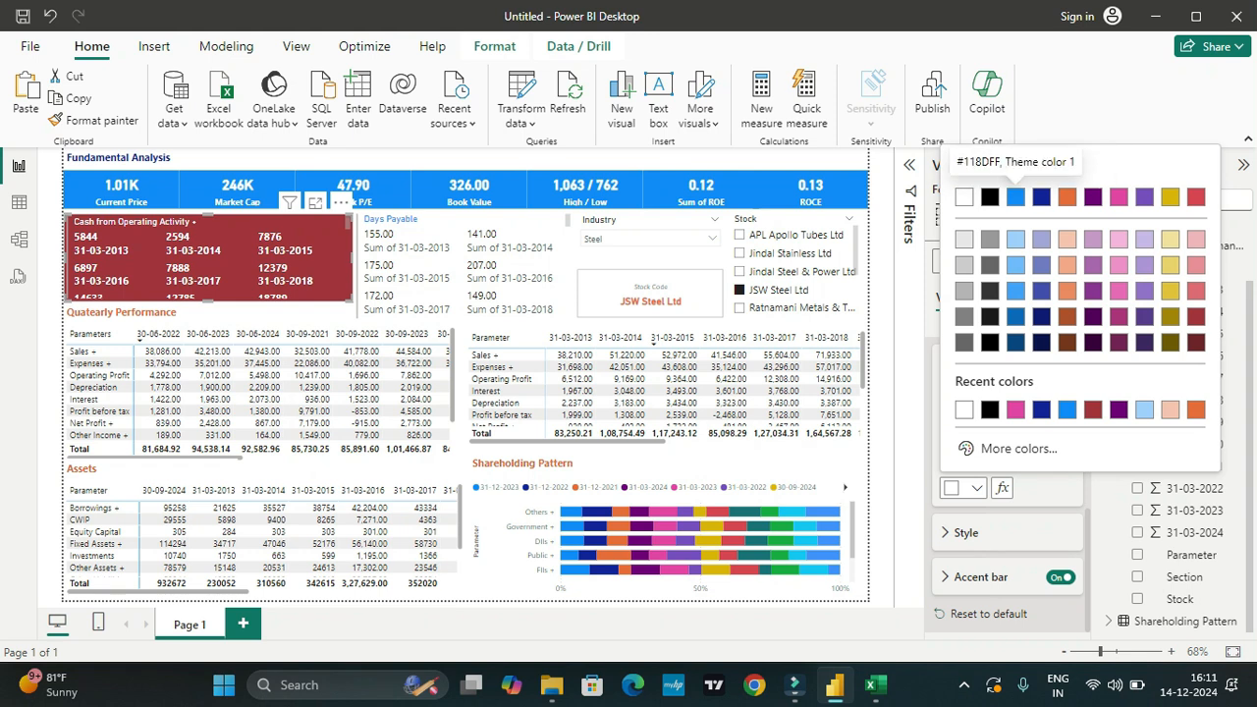
pyautogui.click(1015, 197)
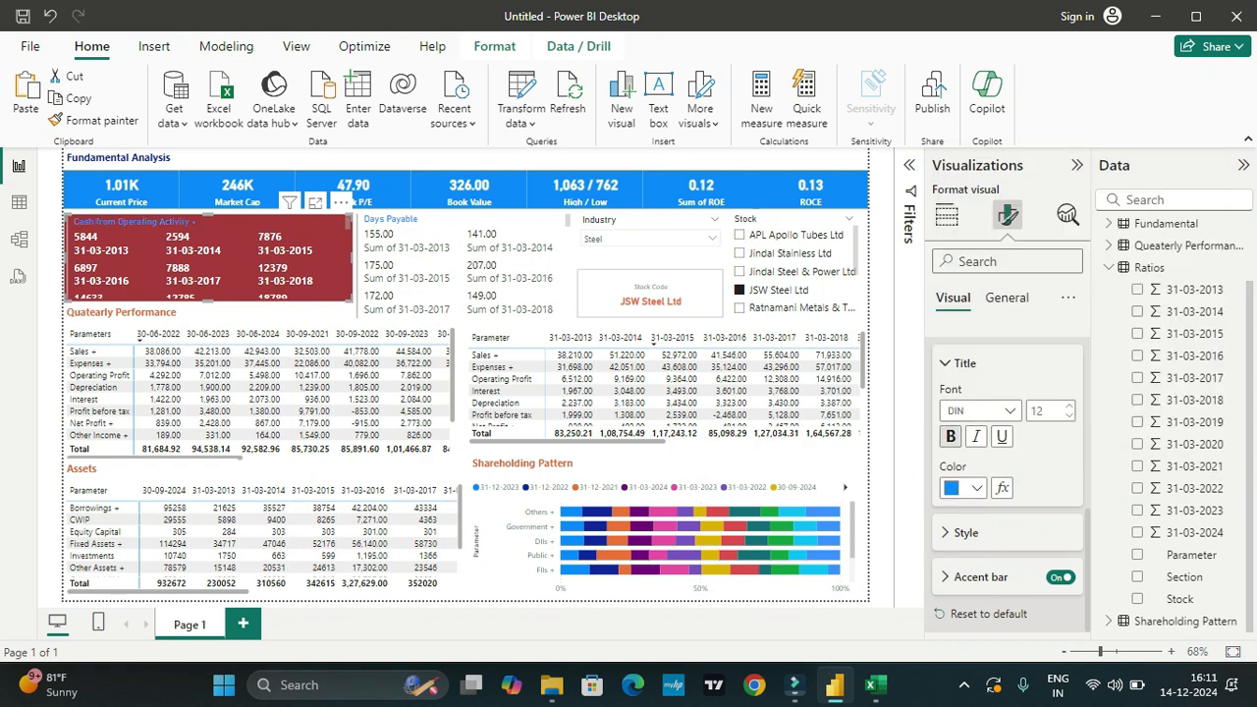
pyautogui.click(950, 436)
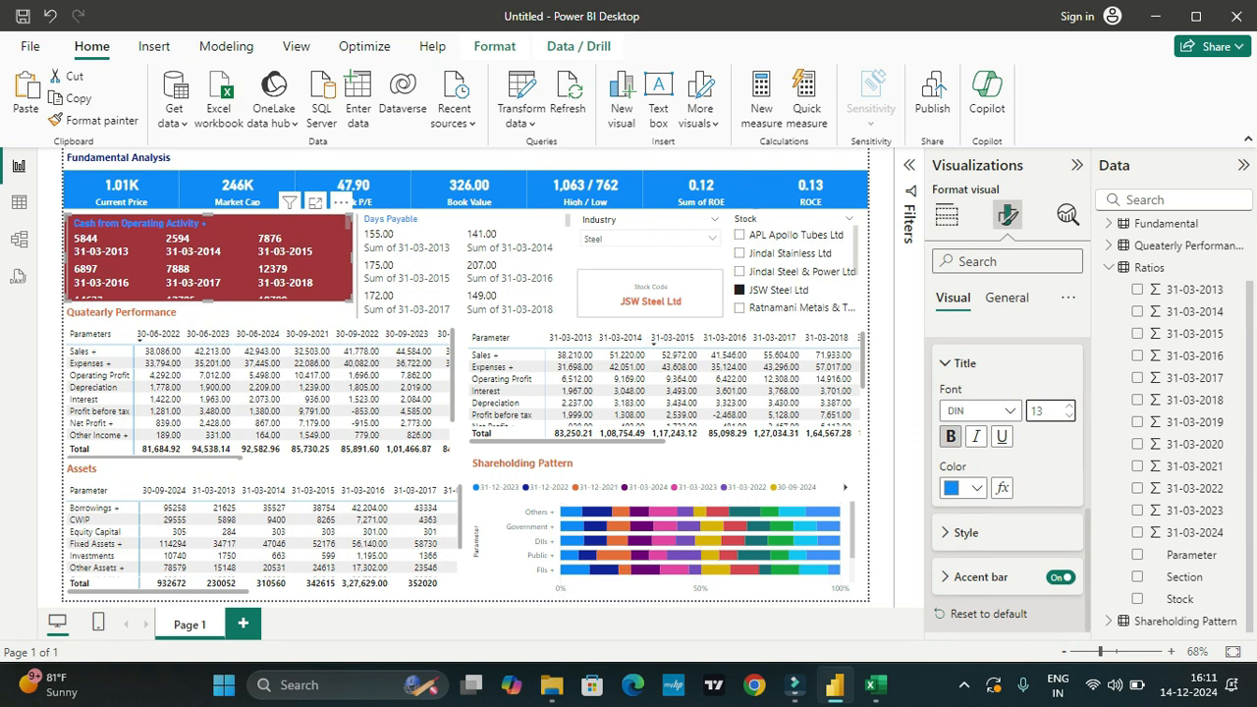
# Step: Change the cash flows card's background from the recent colors to orange and reopen its color choices
pyautogui.scroll(-3, 1007, 471)
pyautogui.scroll(2, 1007, 472)
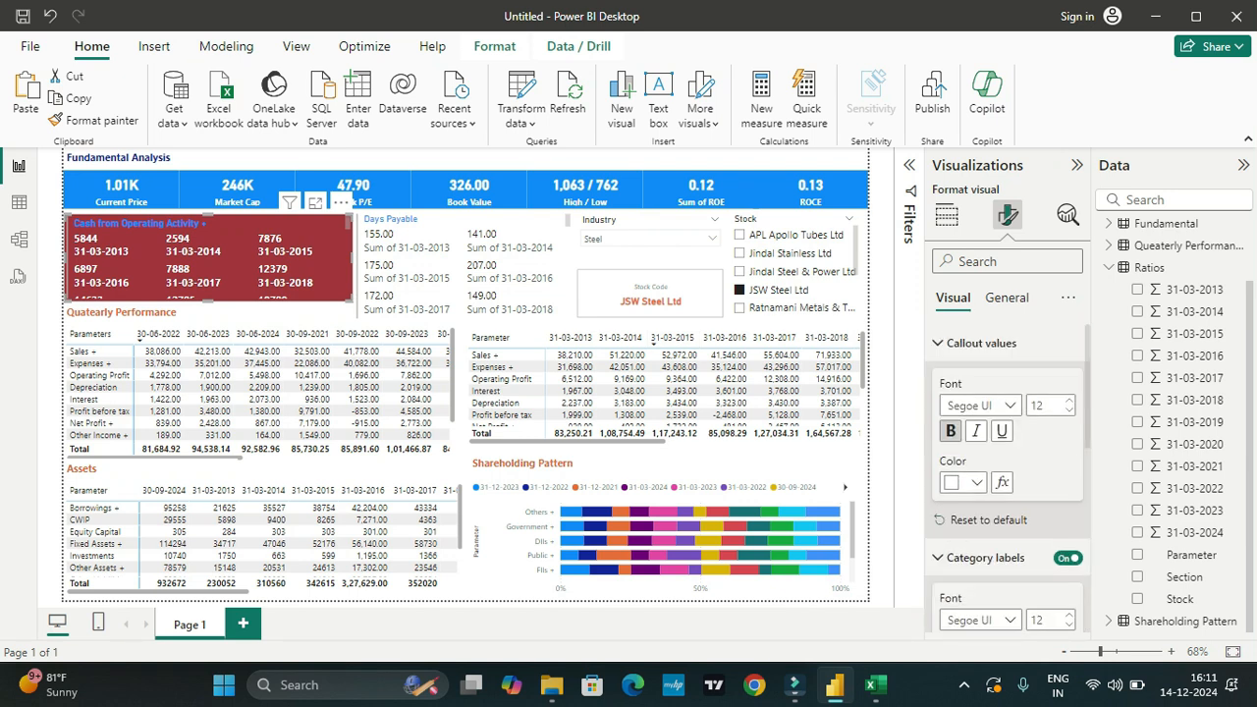
pyautogui.click(1007, 298)
pyautogui.scroll(-2, 1006, 471)
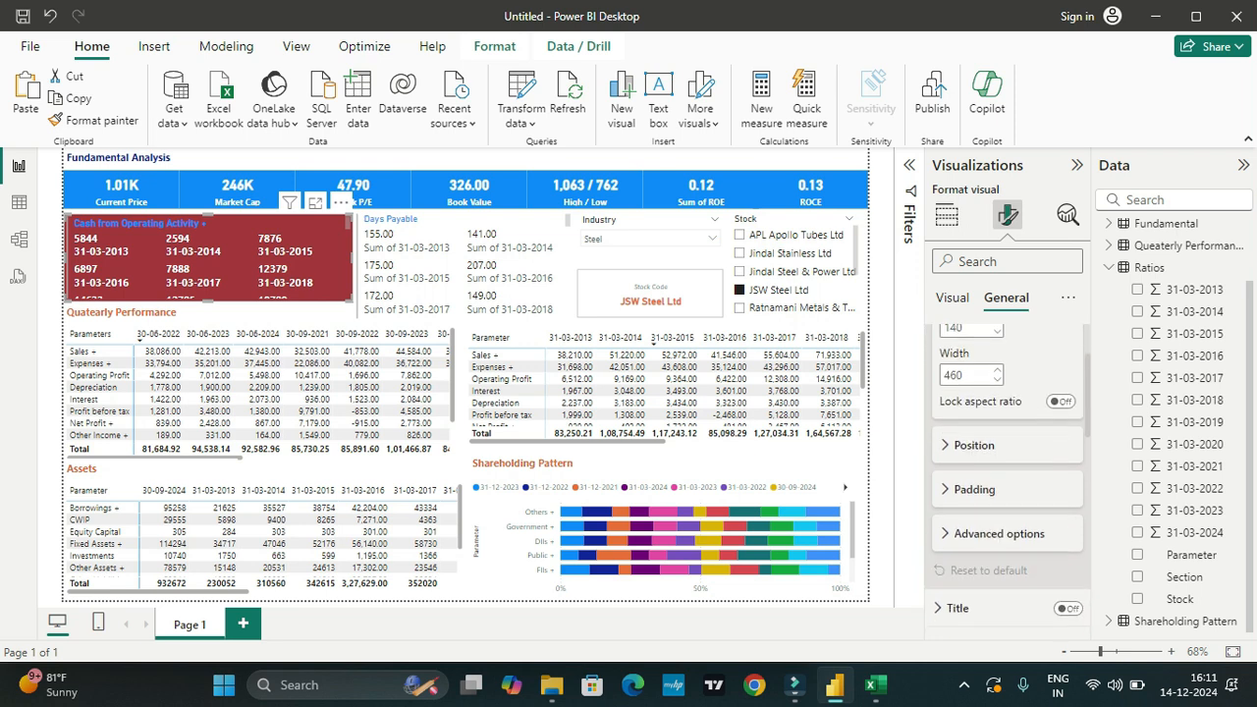
pyautogui.scroll(-3, 1006, 472)
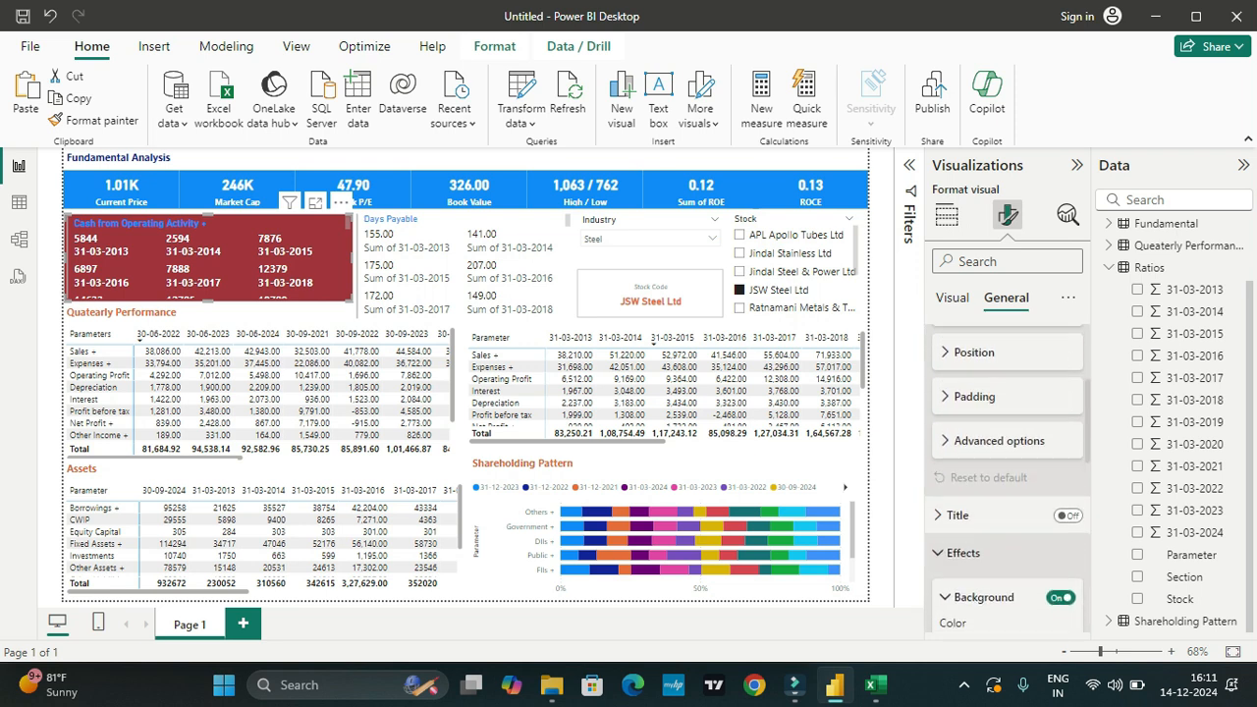
pyautogui.scroll(-1, 1006, 472)
pyautogui.click(976, 565)
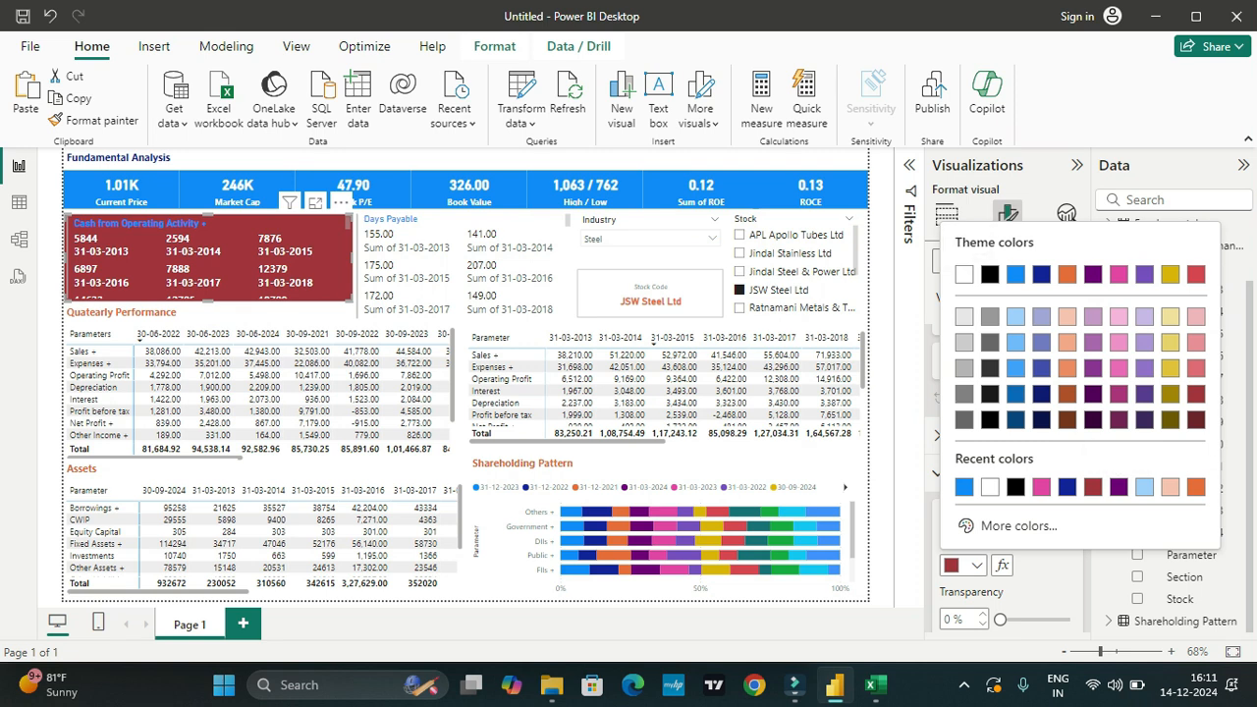
pyautogui.click(1195, 486)
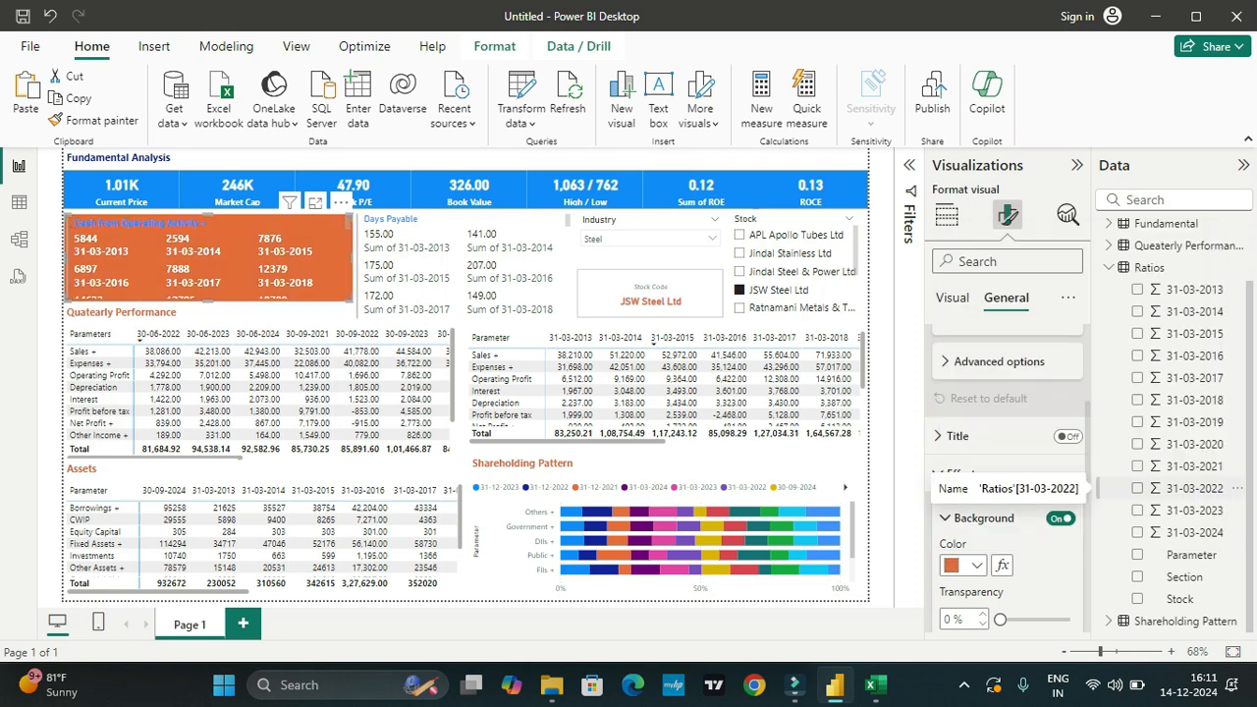
pyautogui.click(975, 565)
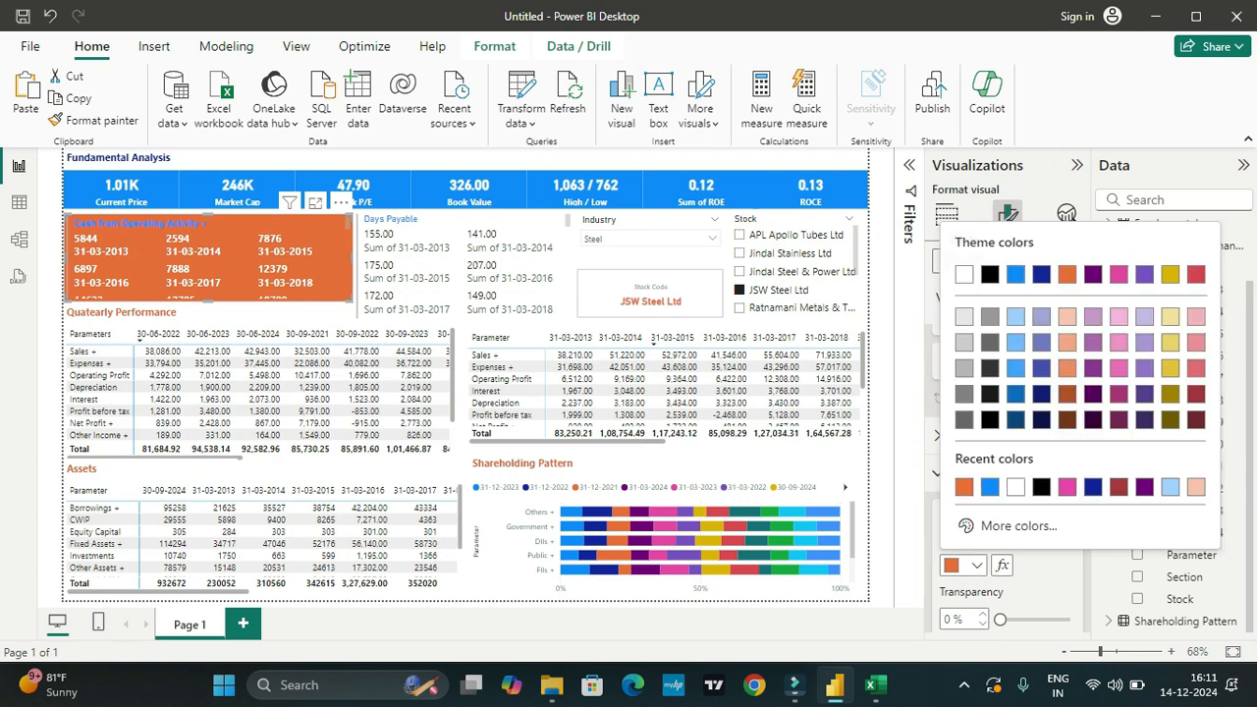
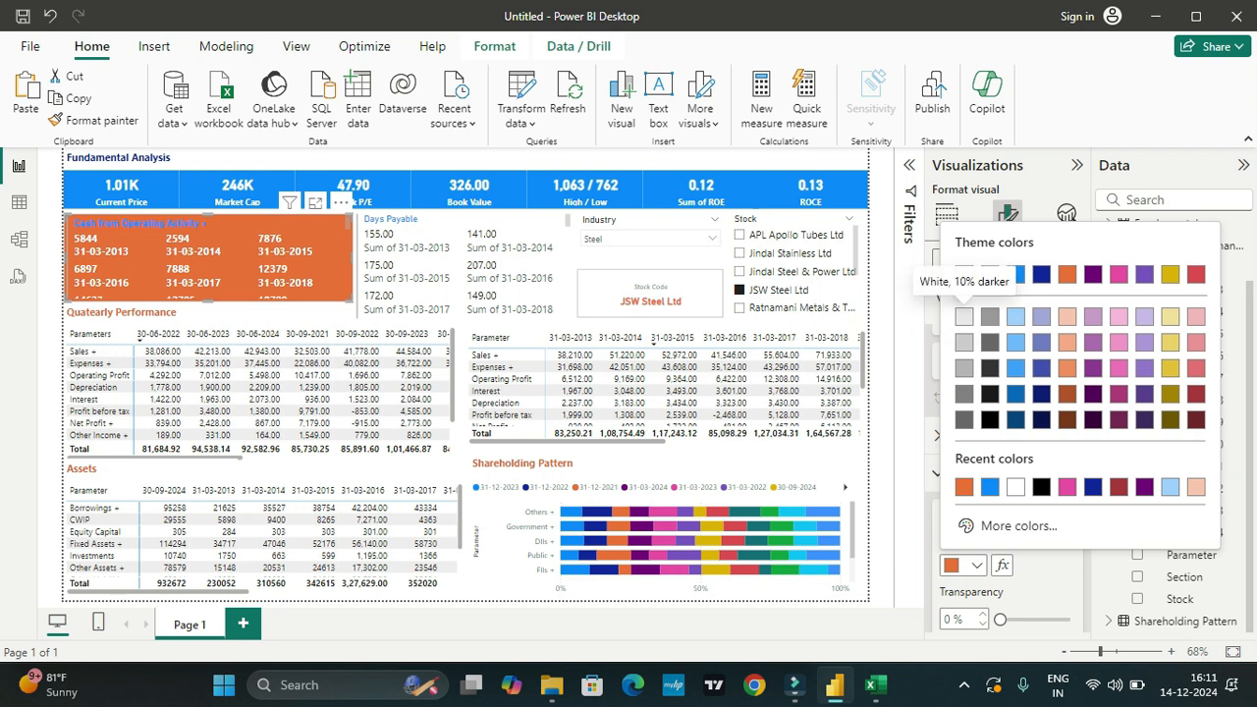
# Step: Try White, 10% darker as the cash flows card's background, and settle on light blue from the recent colors
pyautogui.click(963, 317)
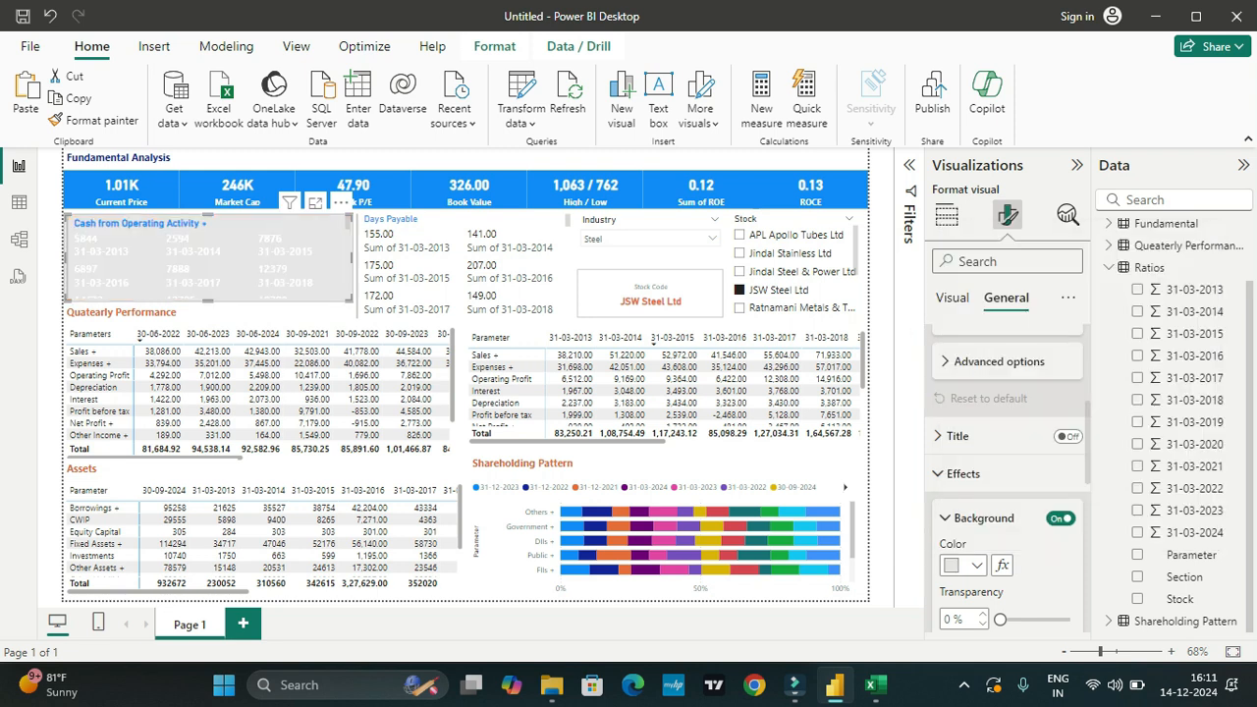
pyautogui.click(976, 564)
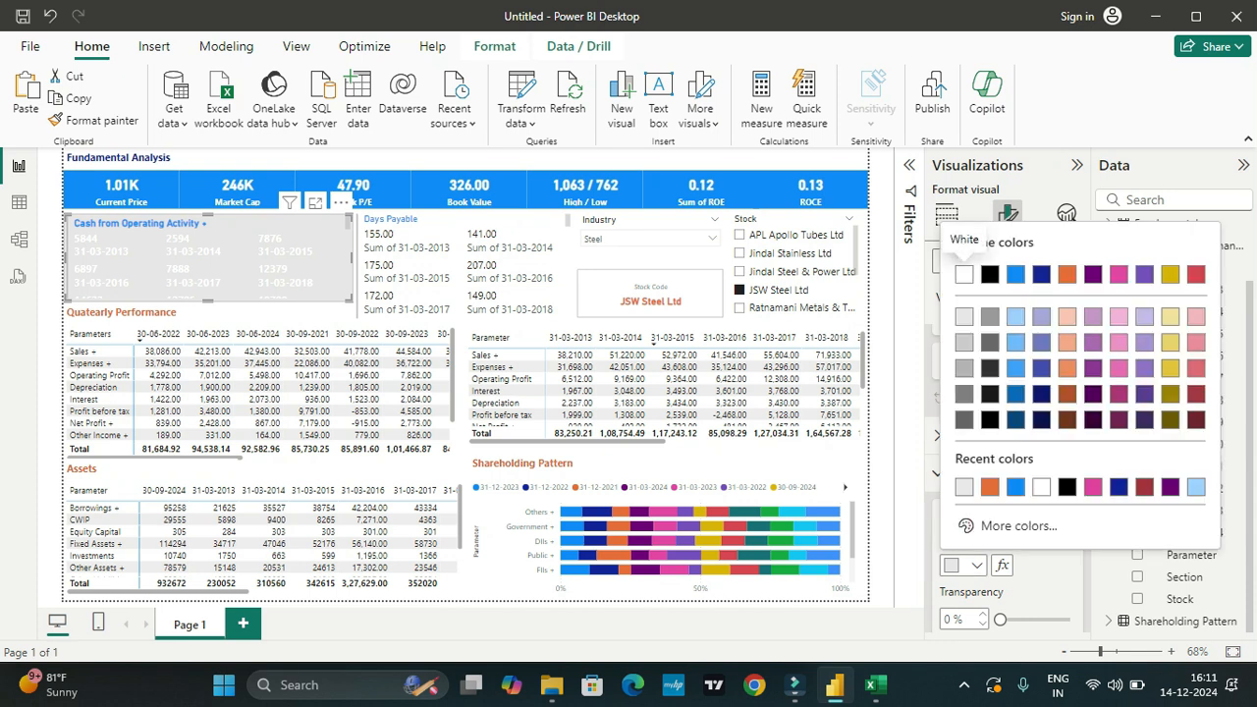
pyautogui.click(1197, 478)
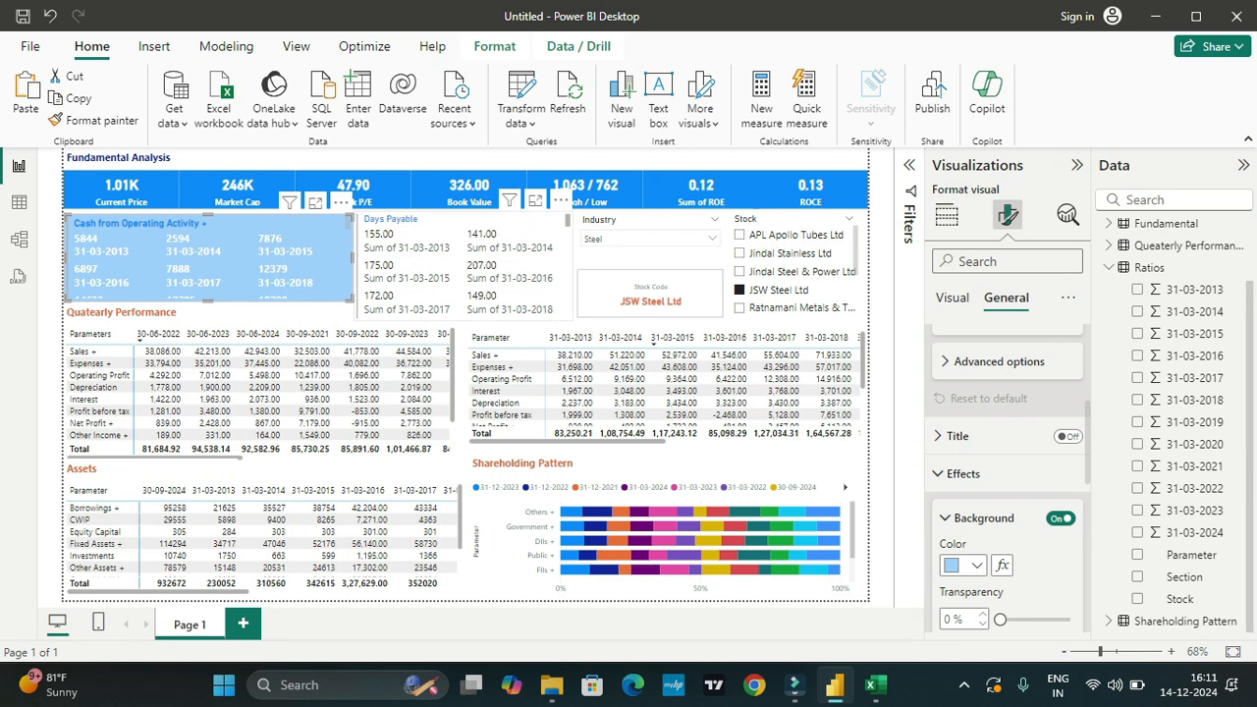
# Step: Try blue and pink as the ratios card's background, and settle on orange
pyautogui.click(475, 257)
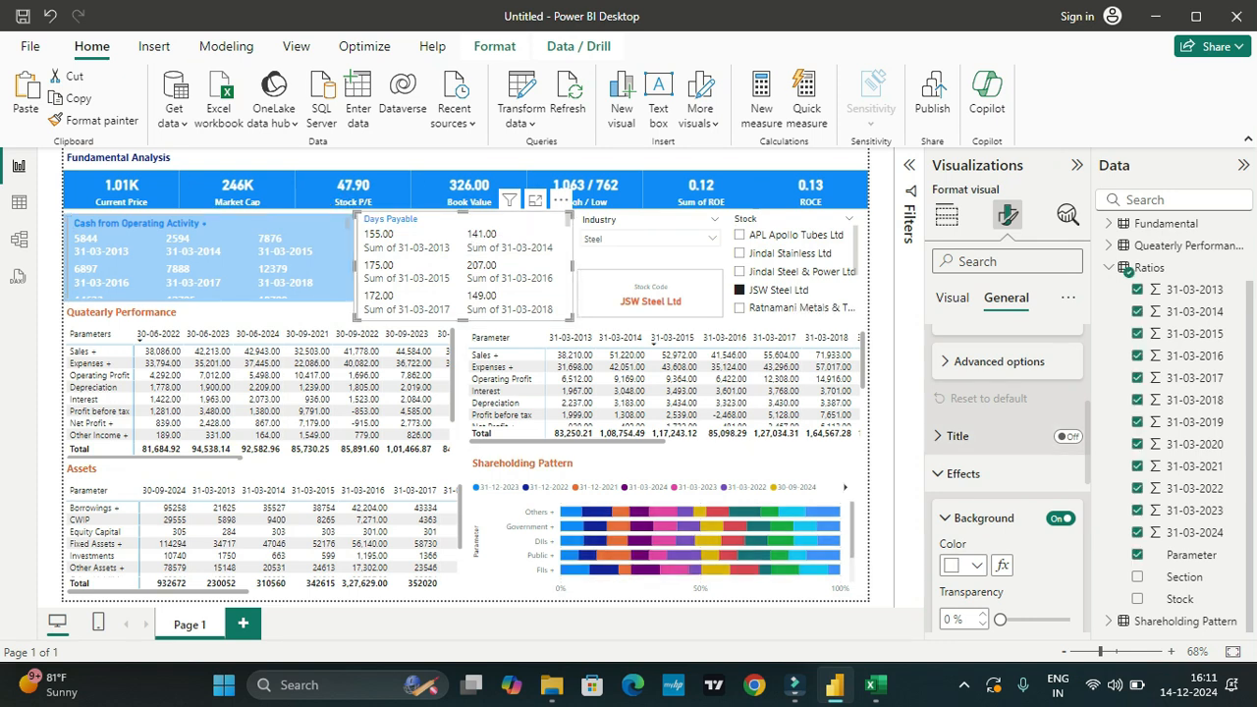
pyautogui.scroll(-1, 1007, 479)
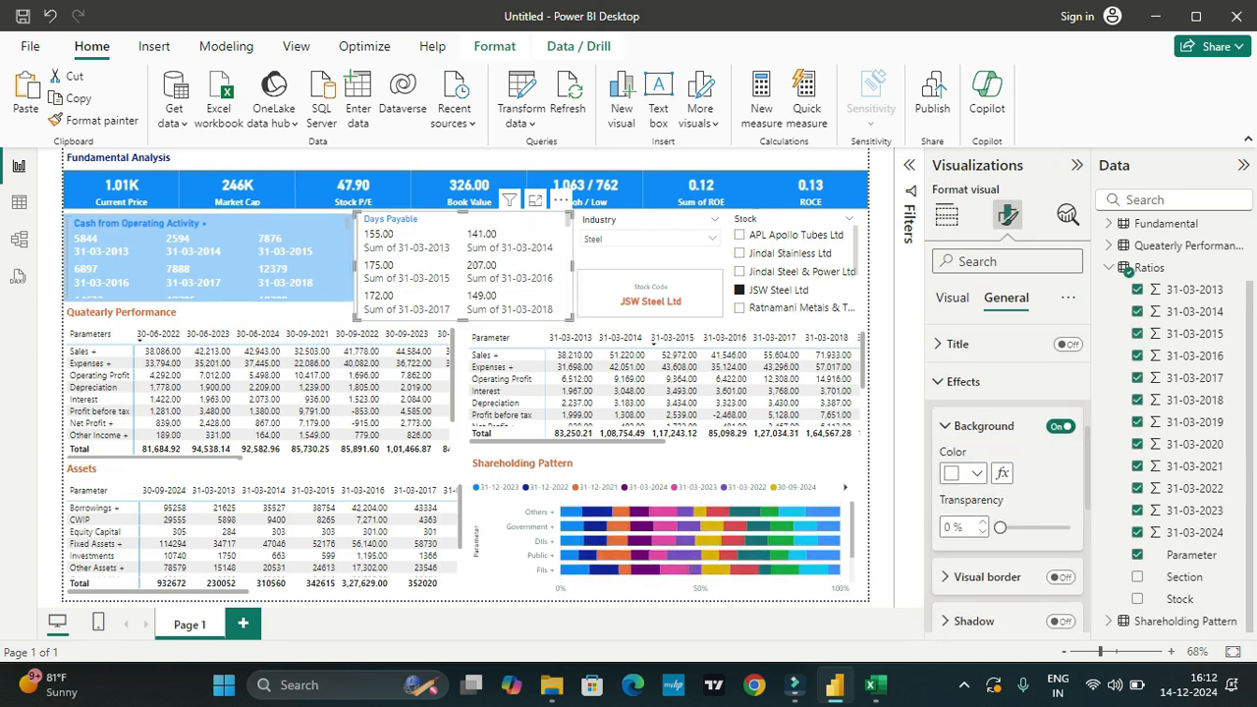
pyautogui.click(976, 474)
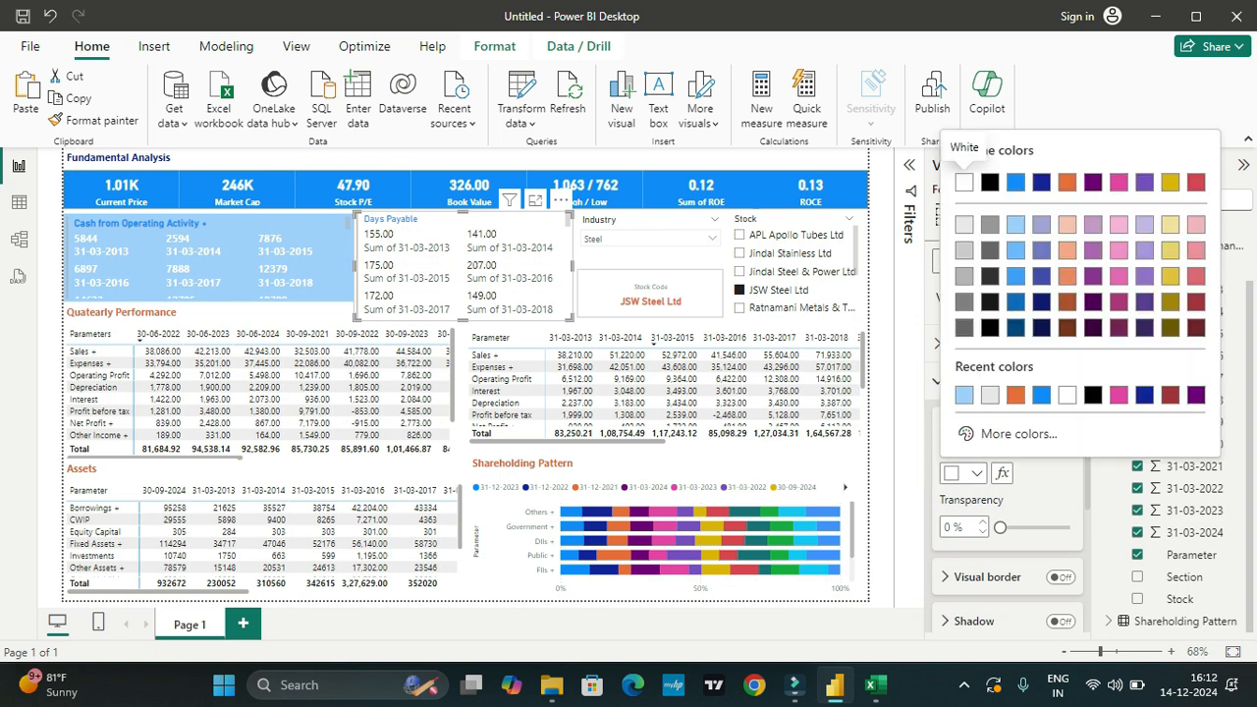
pyautogui.click(1041, 394)
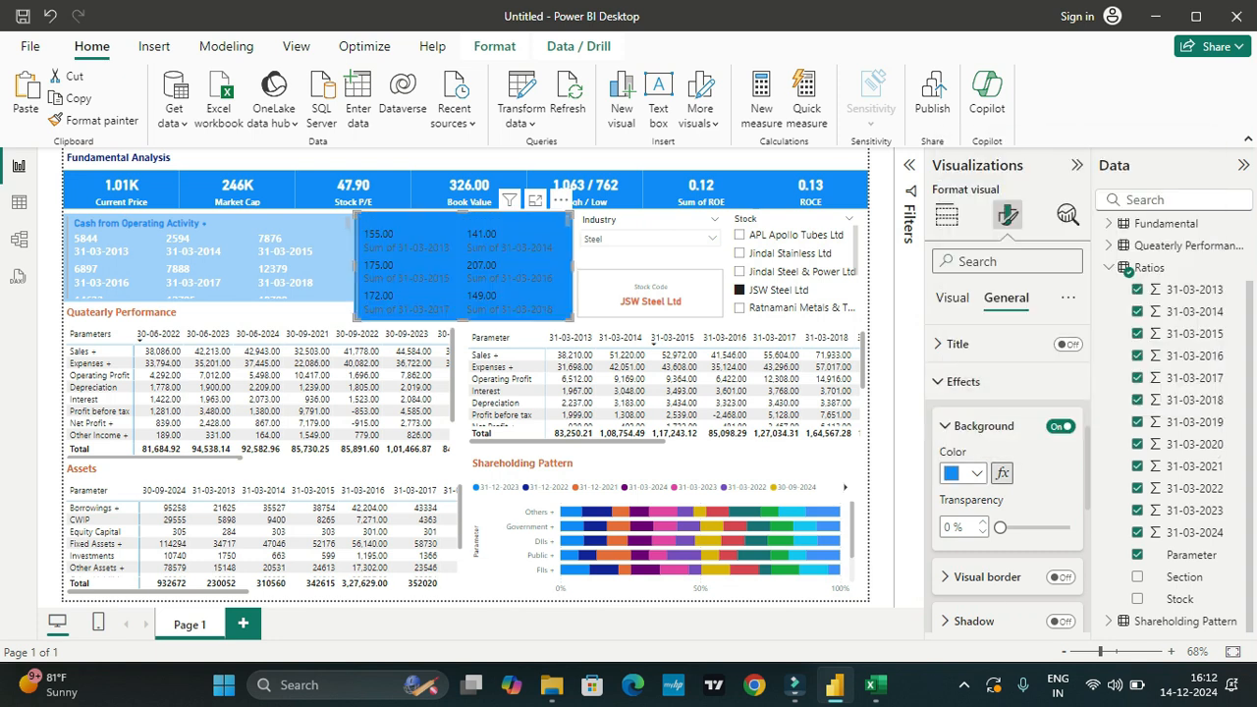
pyautogui.click(976, 473)
pyautogui.click(1076, 187)
pyautogui.click(937, 458)
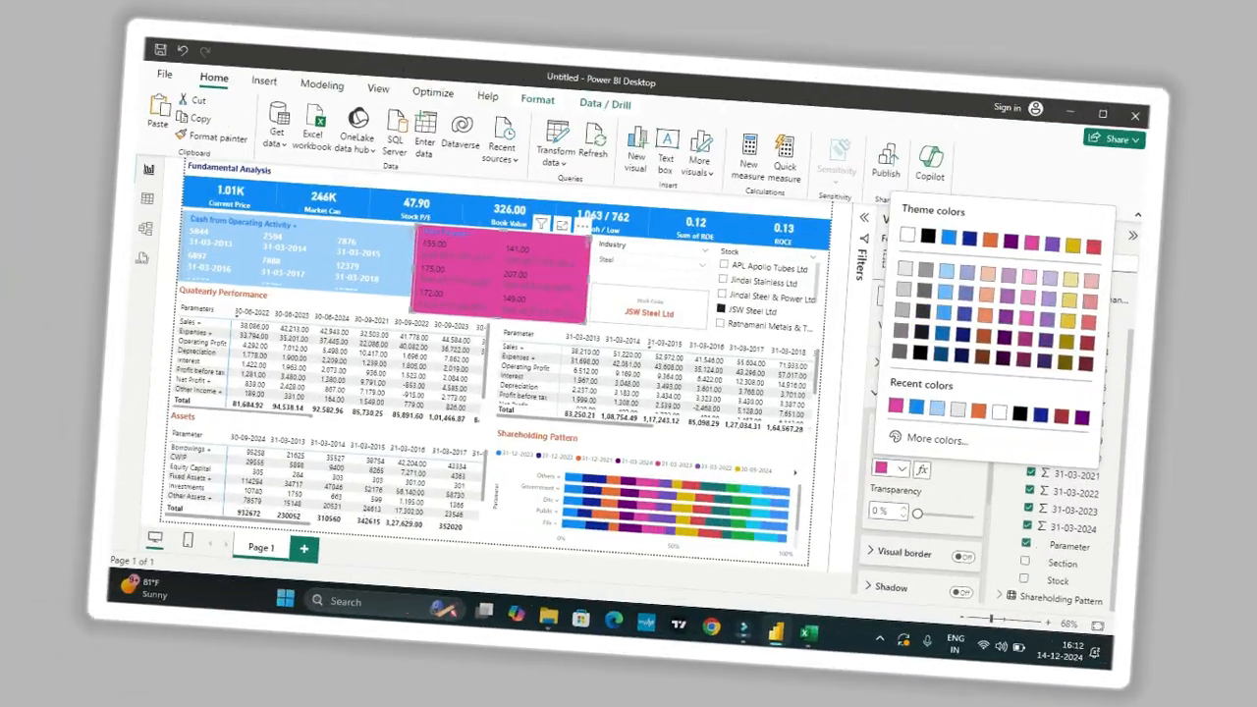
pyautogui.click(1029, 187)
pyautogui.scroll(5, 1006, 441)
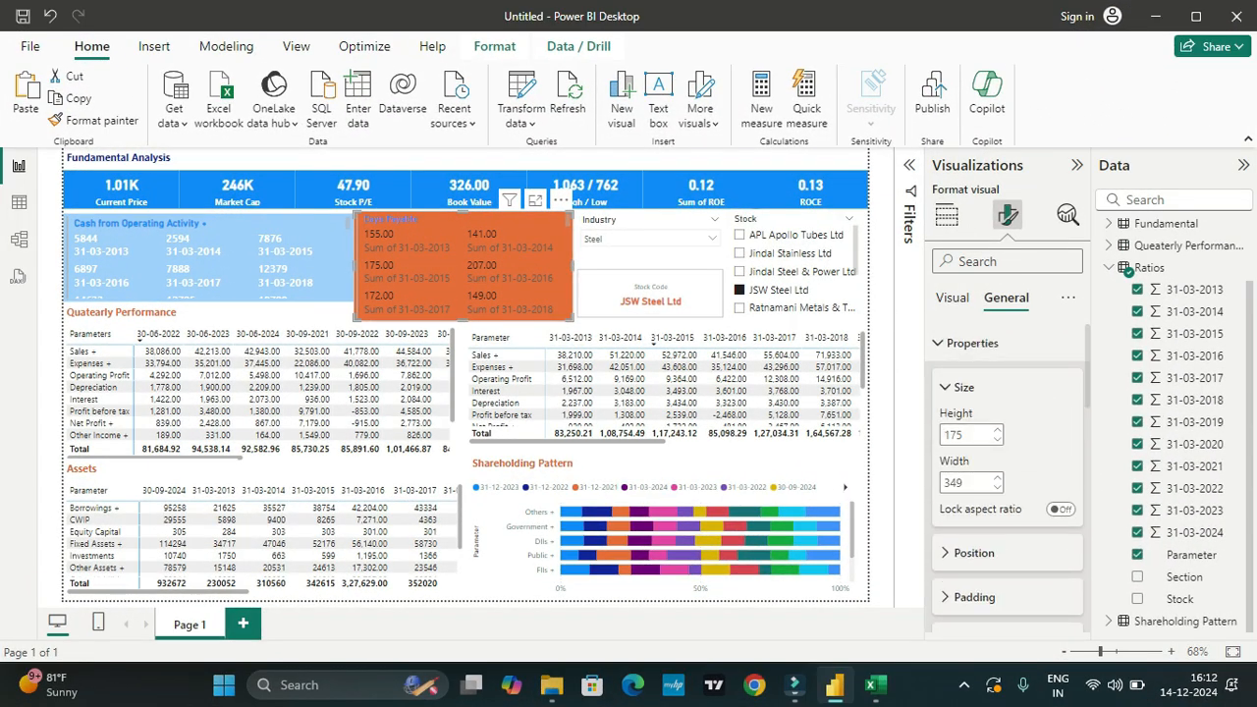
# Step: Make the data labels and category labels in the ratios card white and bold
pyautogui.click(951, 298)
pyautogui.scroll(-1, 1007, 471)
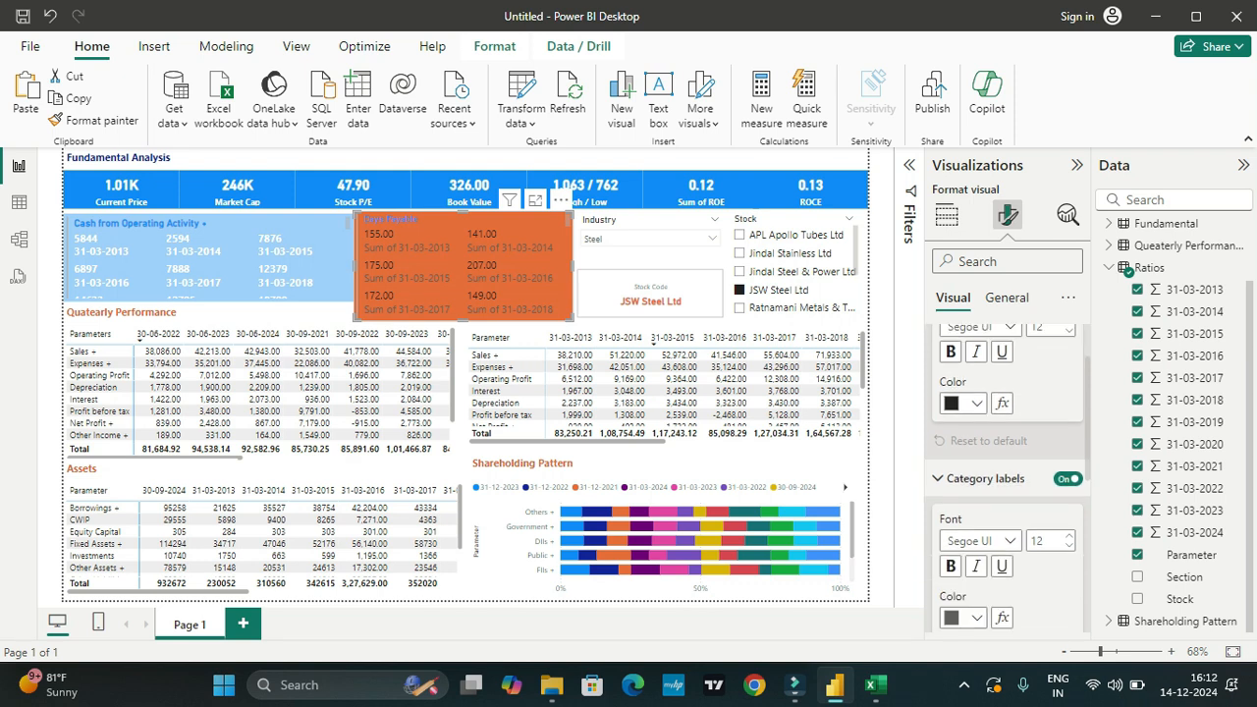
pyautogui.click(964, 403)
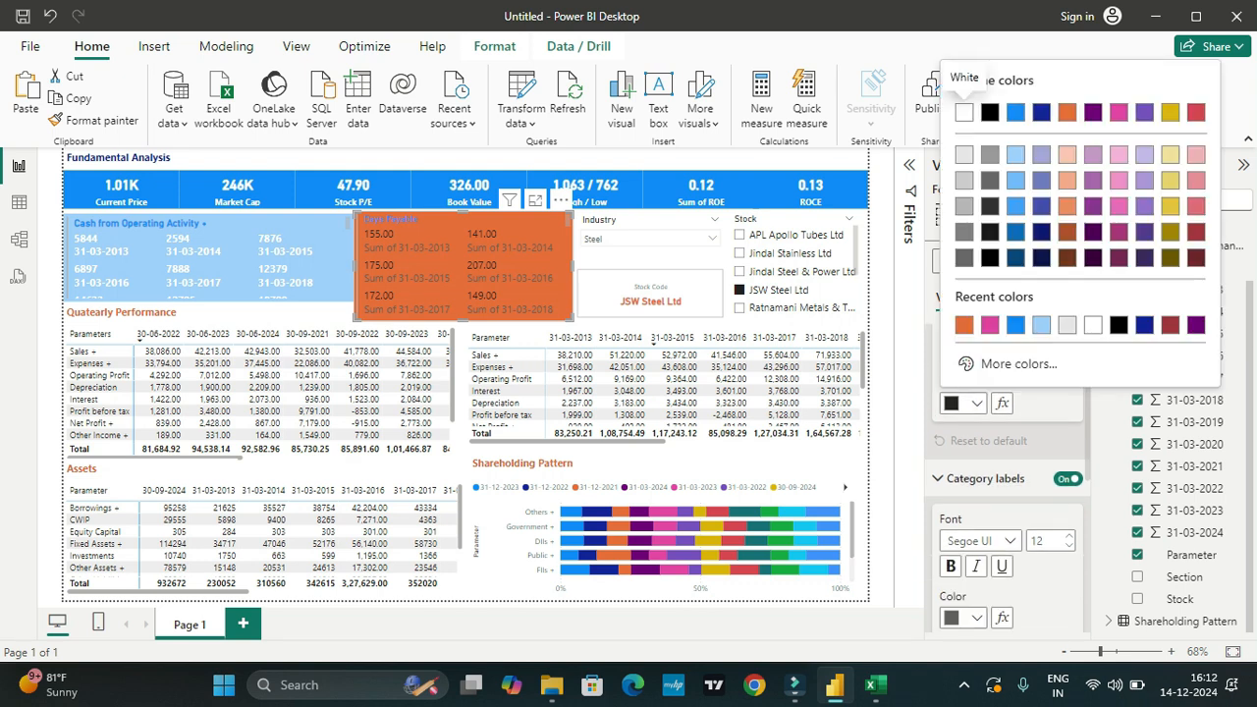
pyautogui.click(964, 112)
pyautogui.scroll(-2, 1006, 471)
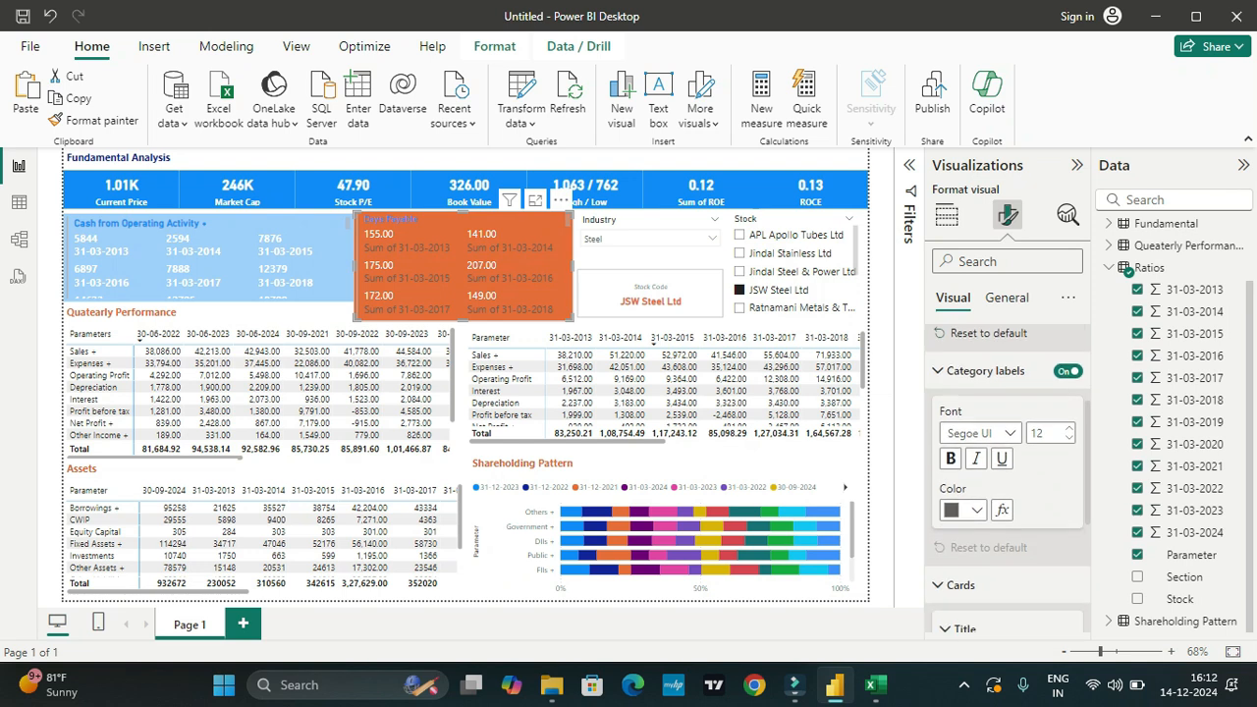
pyautogui.scroll(-1, 1007, 471)
pyautogui.click(964, 440)
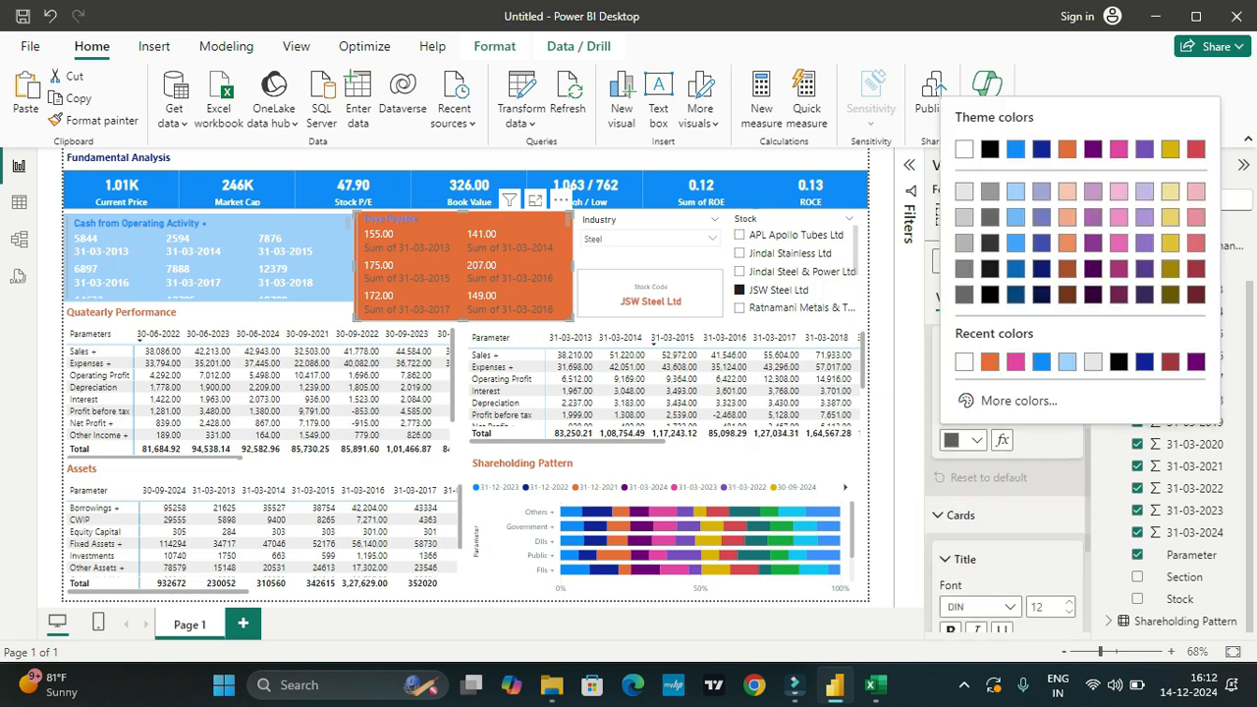
pyautogui.click(964, 148)
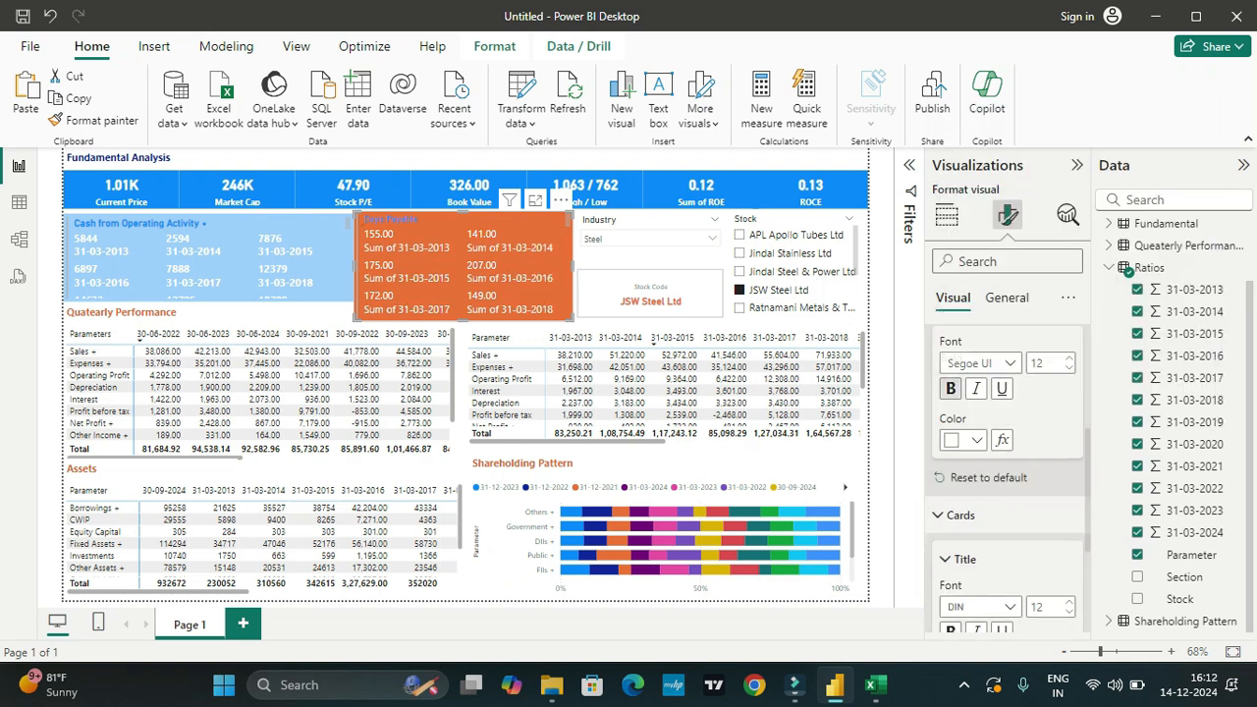
pyautogui.scroll(-1, 1001, 378)
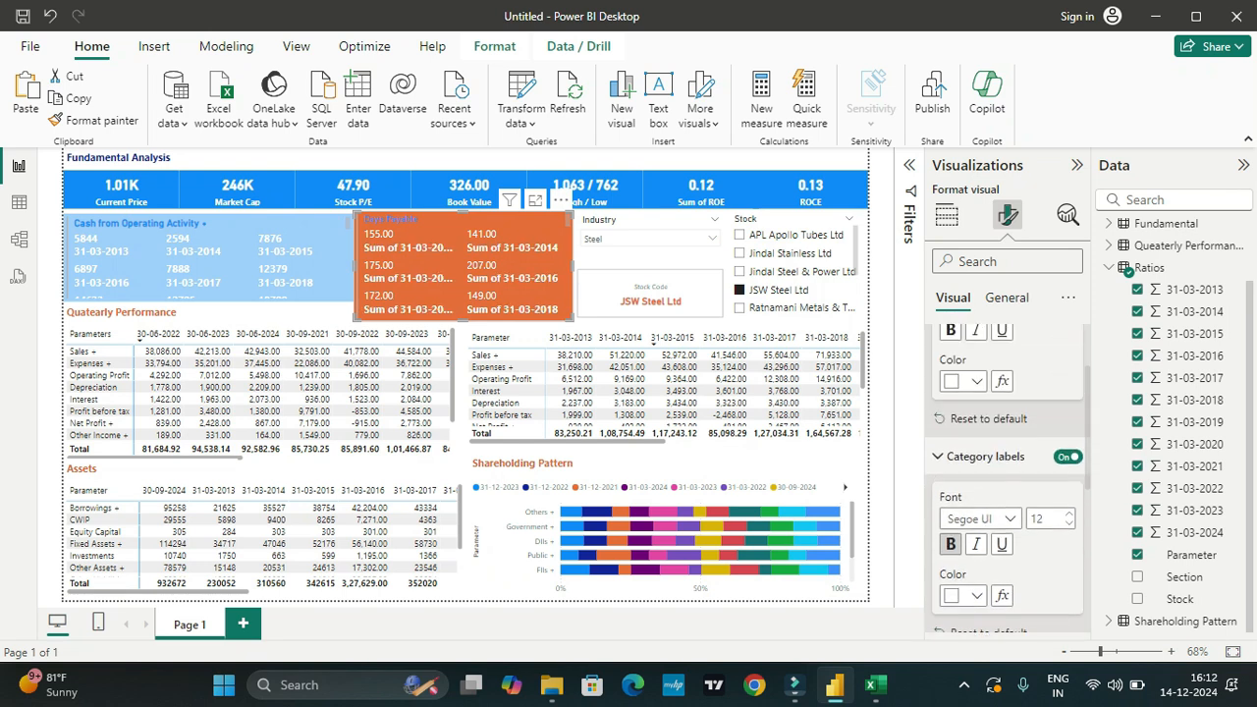
pyautogui.scroll(1, 950, 378)
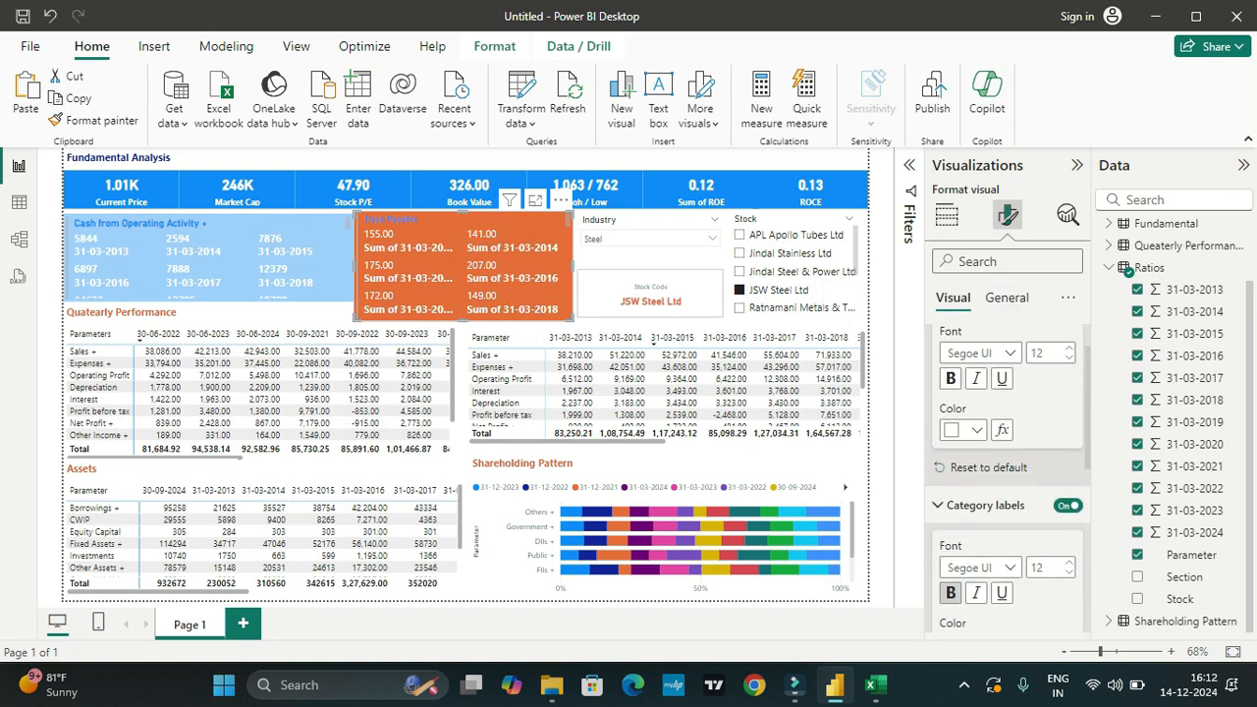
pyautogui.scroll(1, 950, 378)
pyautogui.scroll(-6, 950, 378)
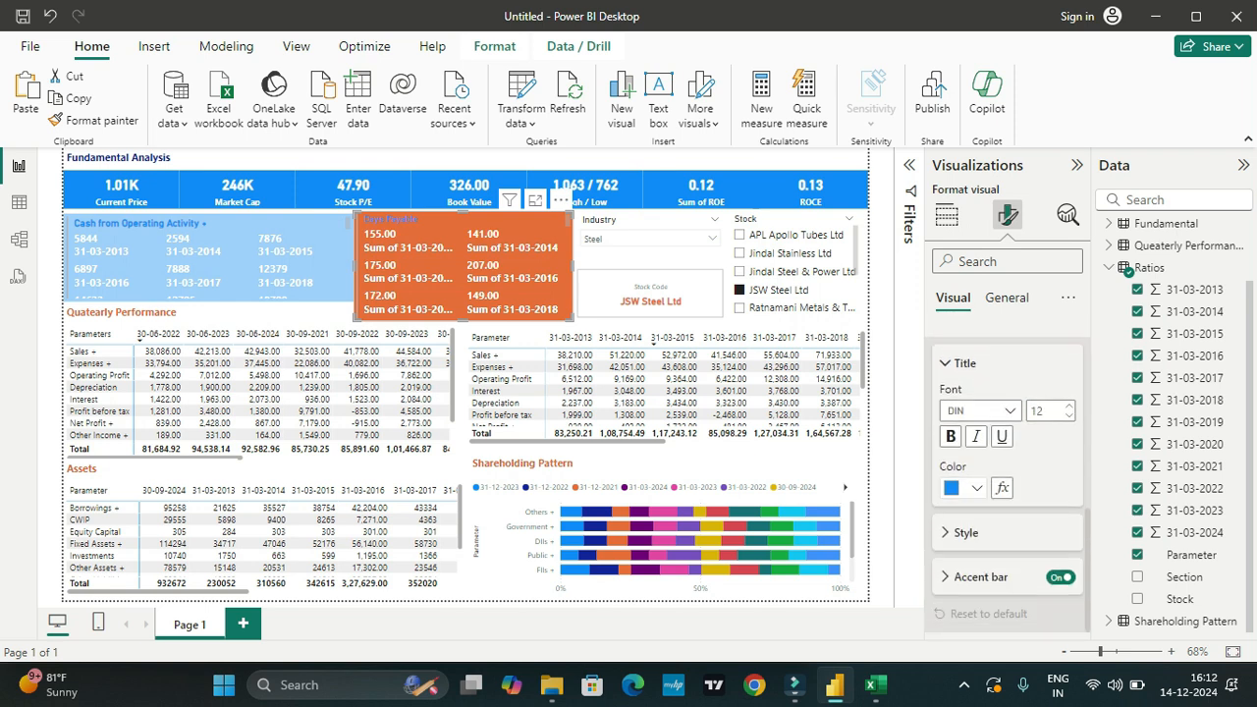
# Step: Give the annual matrix's column headers white text on a blue #118DFF (Theme color 1) background
pyautogui.click(976, 487)
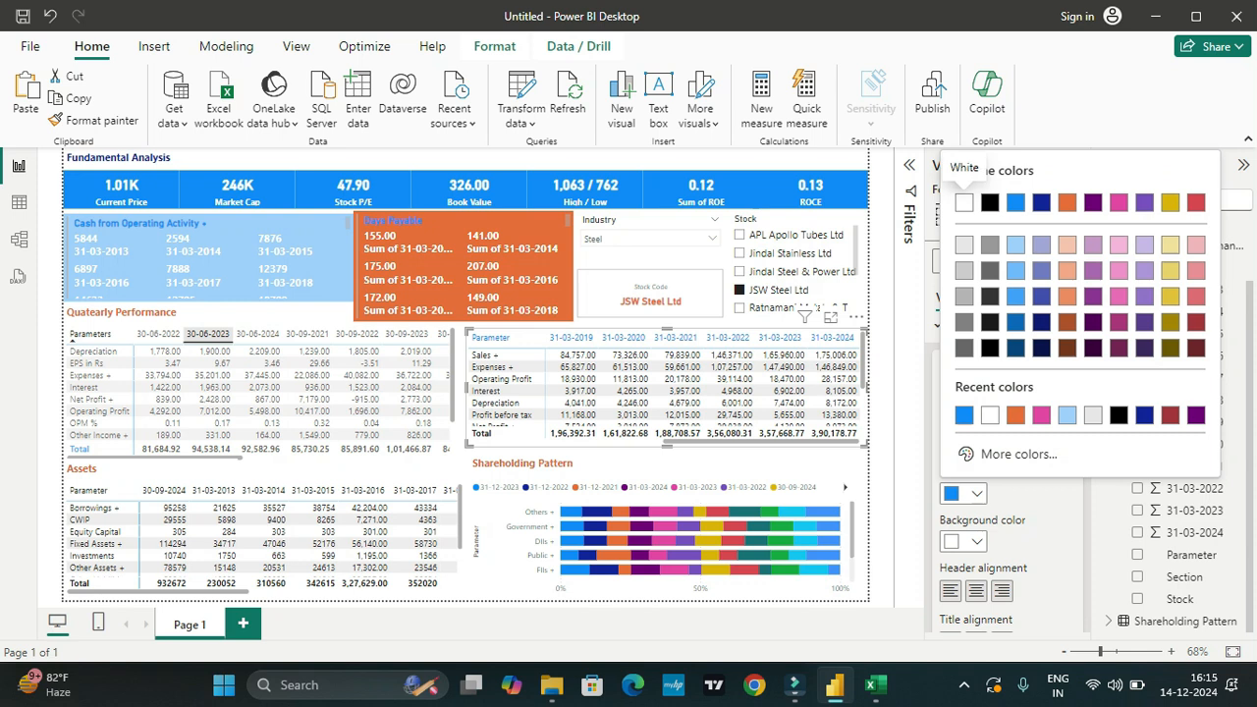
pyautogui.click(963, 202)
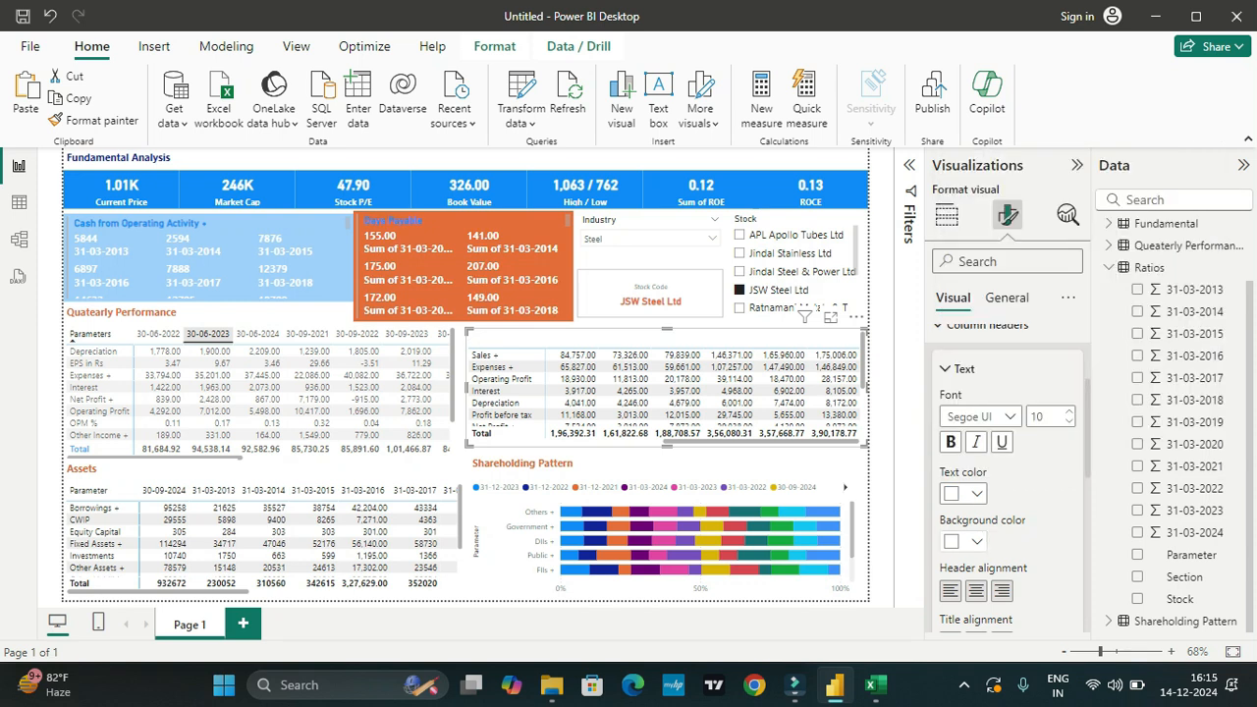
pyautogui.click(963, 541)
pyautogui.click(1015, 252)
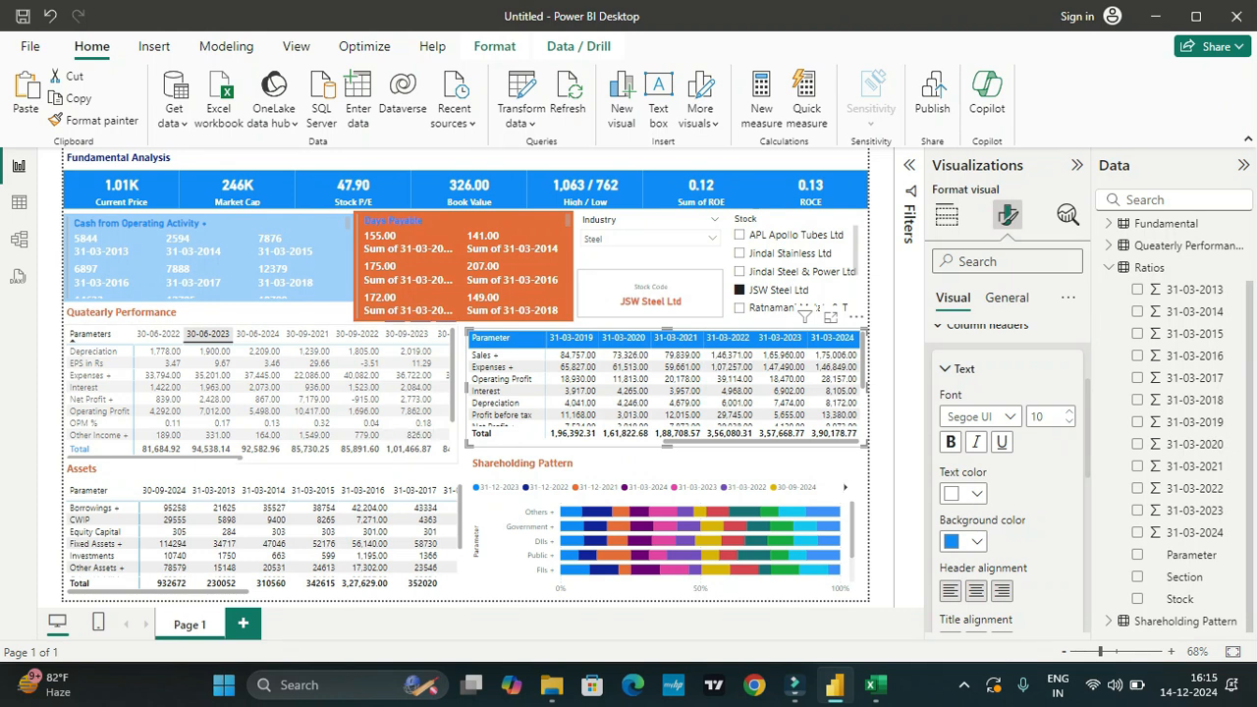
# Step: Give the Quarterly Performance matrix's column headers an orange #E66C37 (Theme color 3) background and white text
pyautogui.click(208, 335)
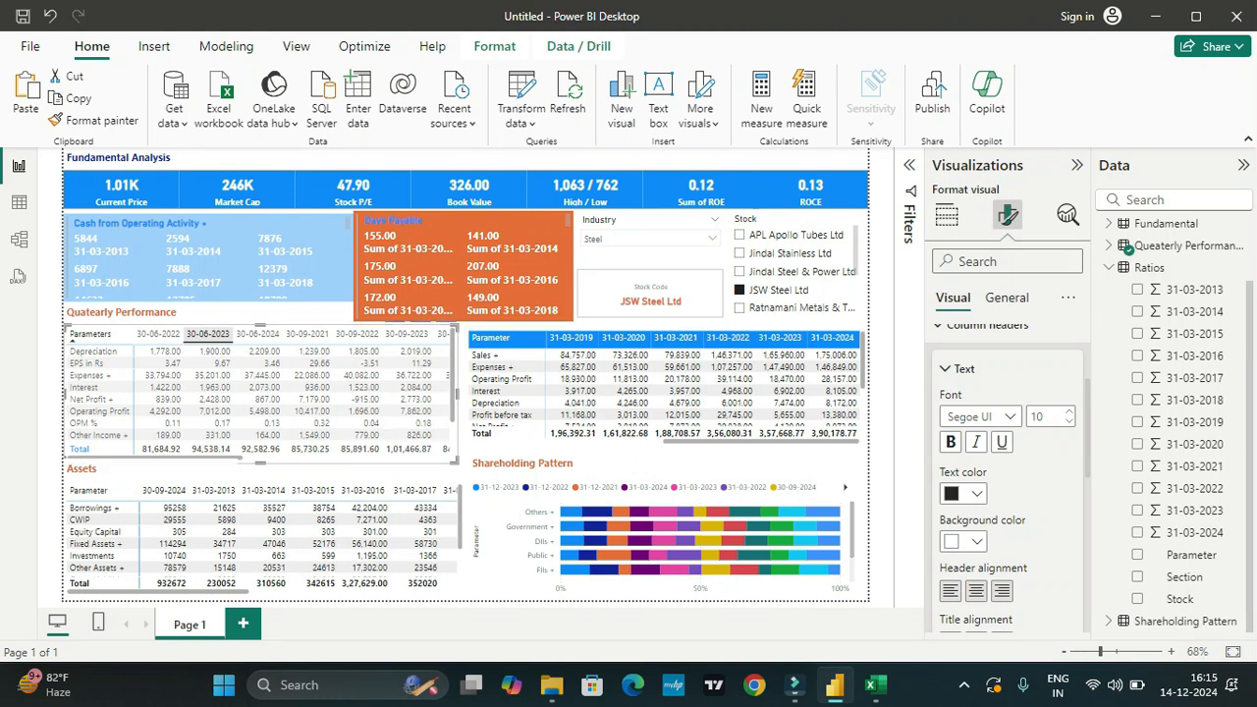
pyautogui.scroll(-5, 1006, 471)
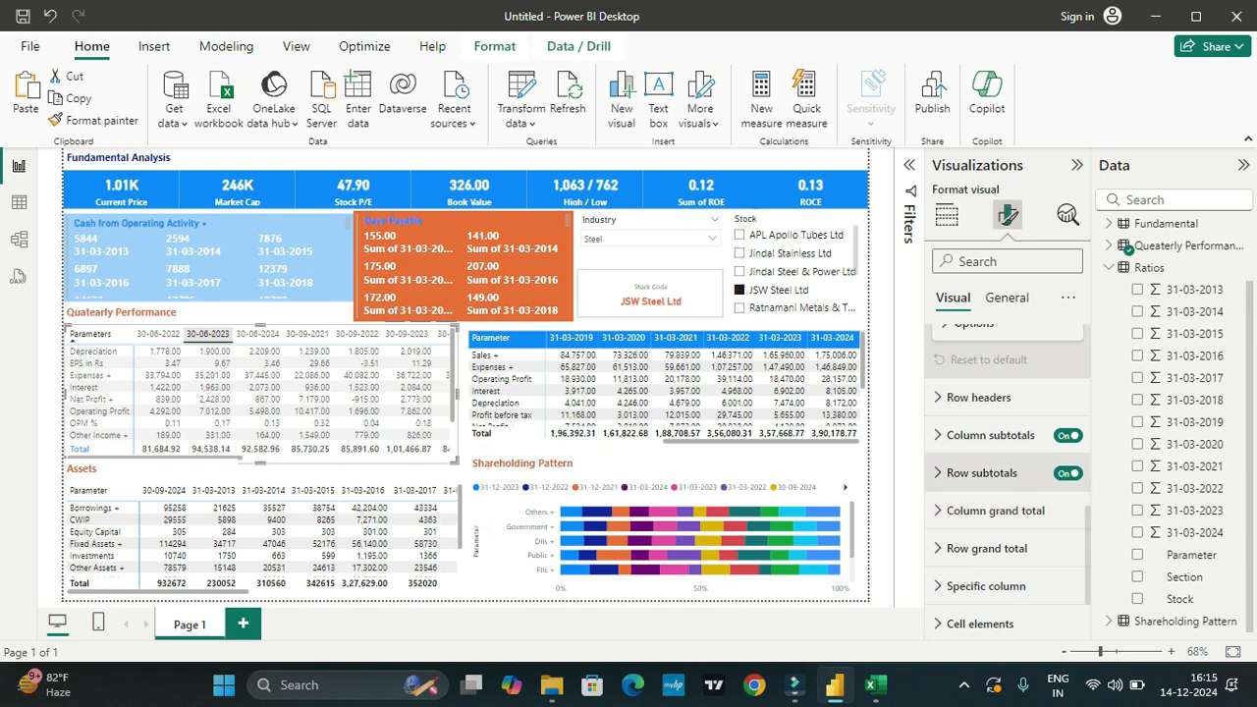
pyautogui.scroll(-1, 1006, 495)
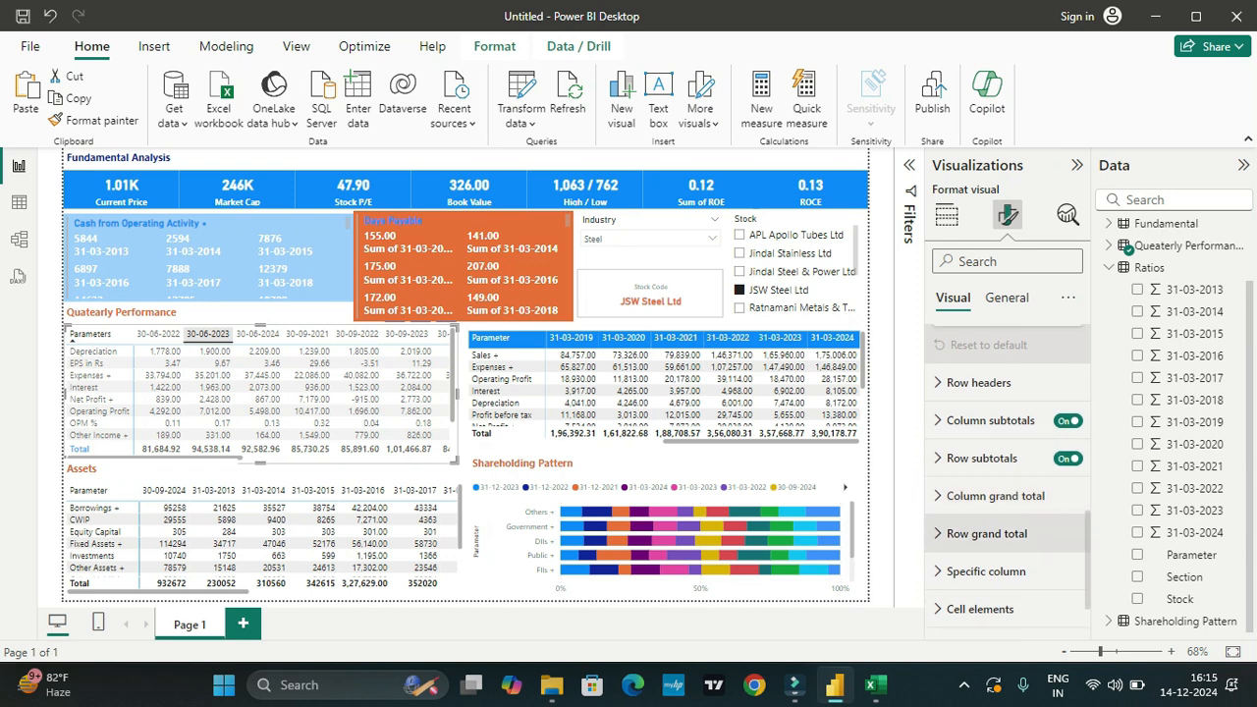
pyautogui.scroll(8, 1006, 530)
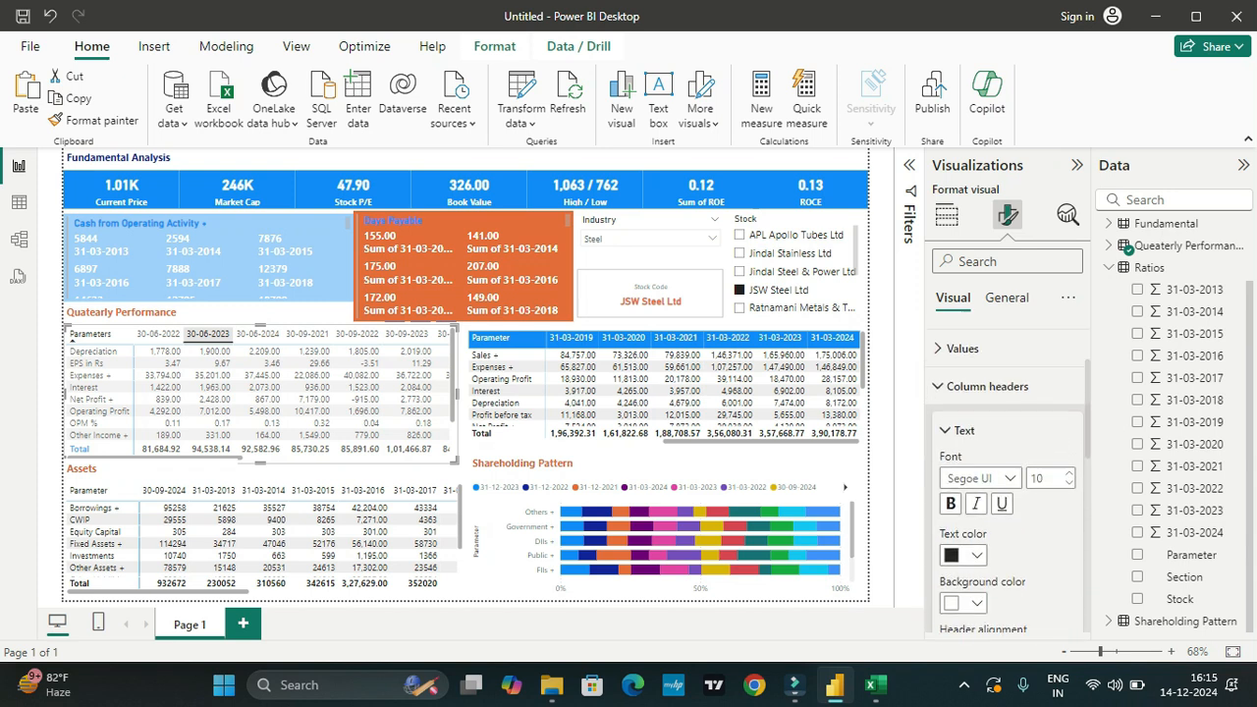
pyautogui.scroll(-3, 1006, 471)
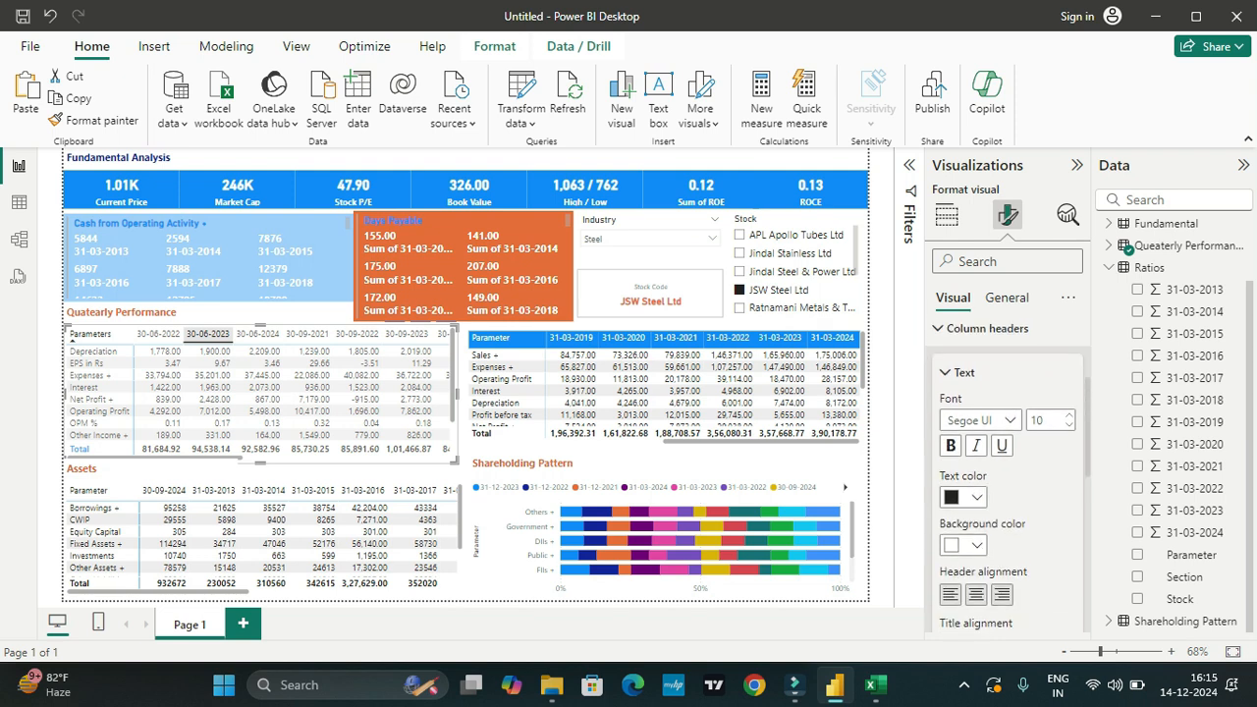
pyautogui.click(963, 545)
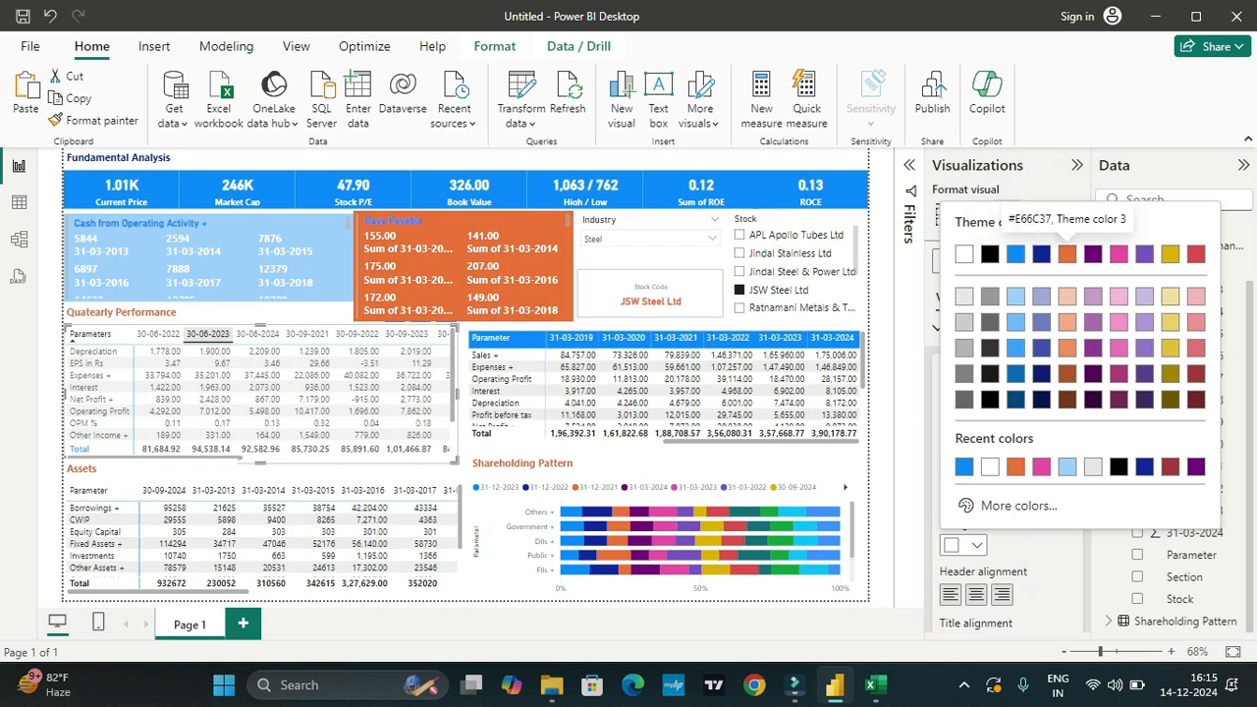
pyautogui.click(1067, 254)
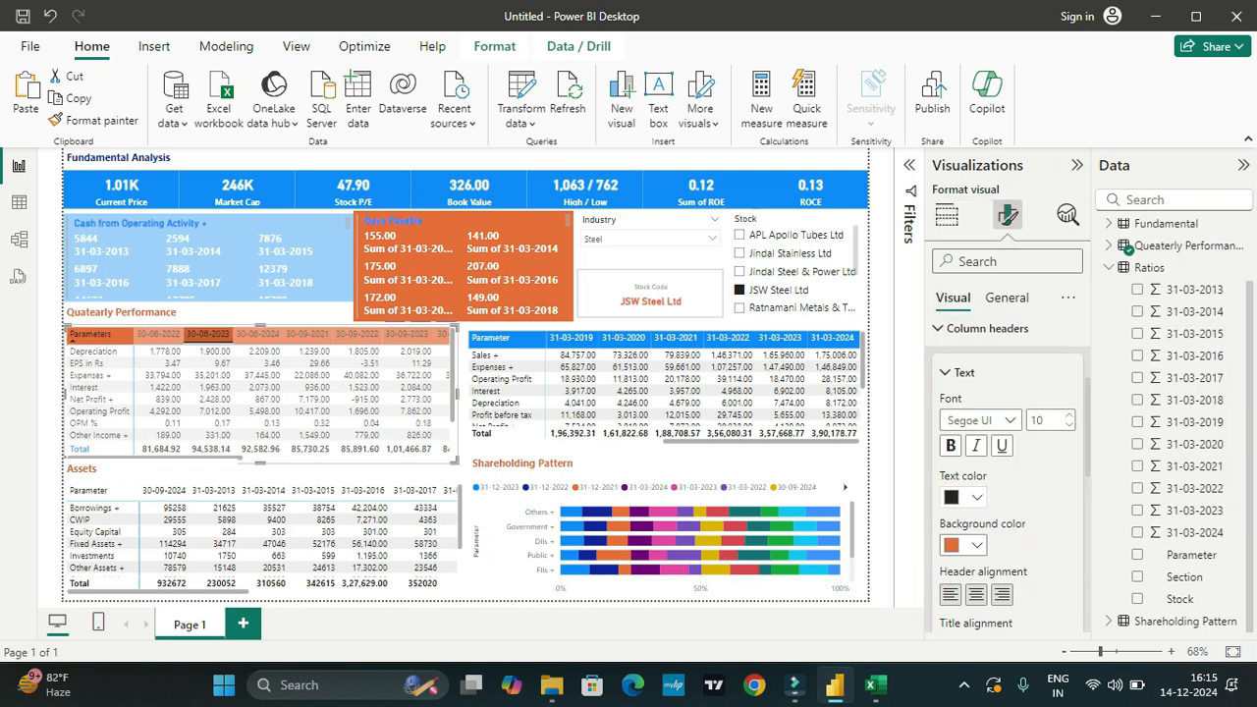
pyautogui.click(963, 496)
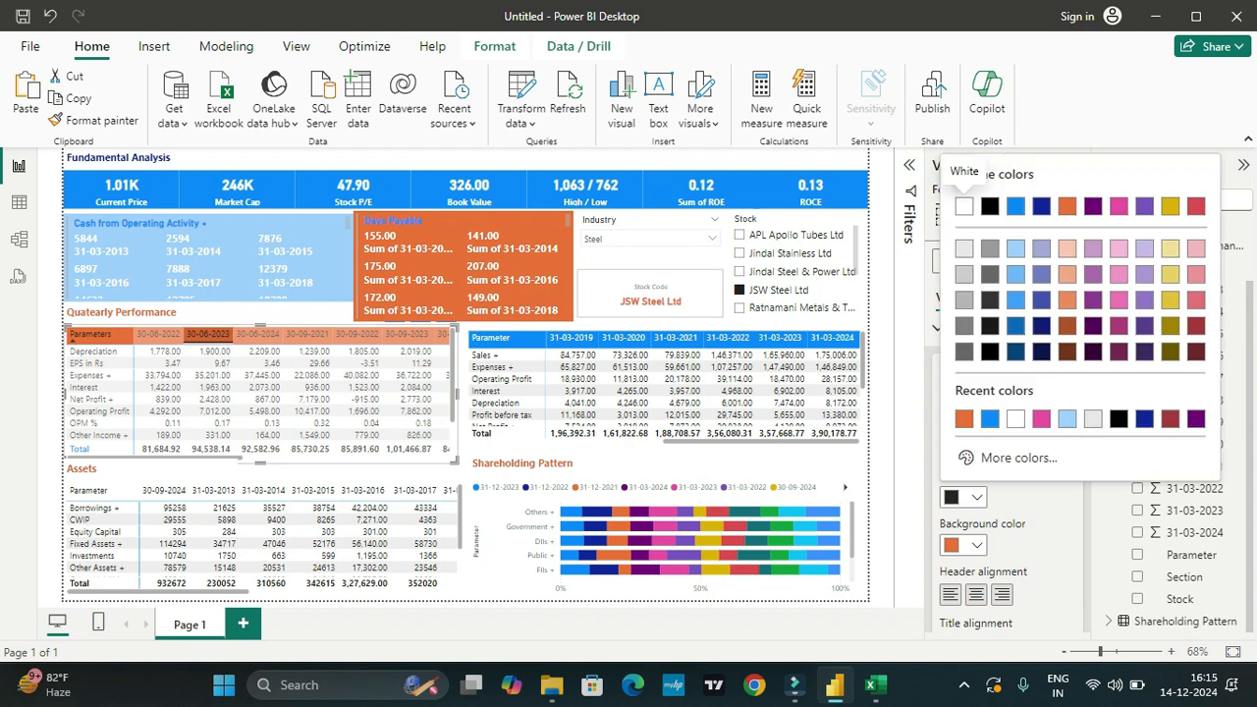
pyautogui.click(964, 206)
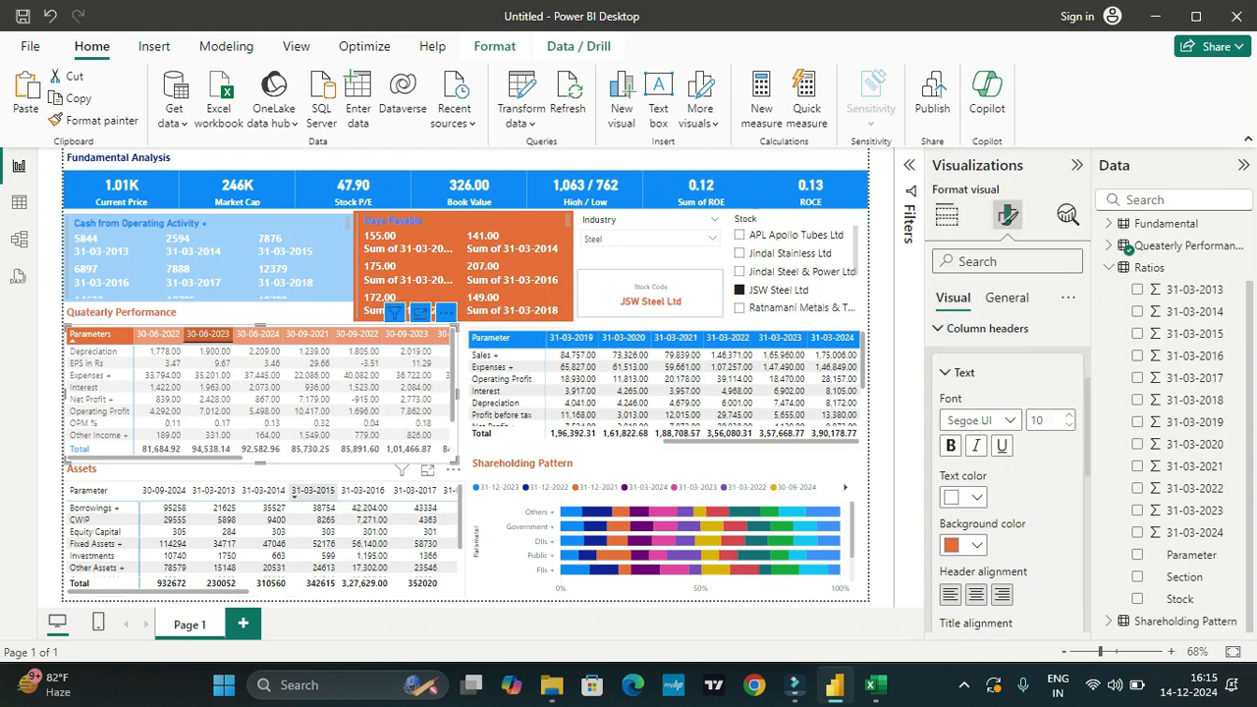
# Step: Give the Assets matrix's column headers white text on a dark blue theme-color background, and deselect the matrix
pyautogui.click(263, 490)
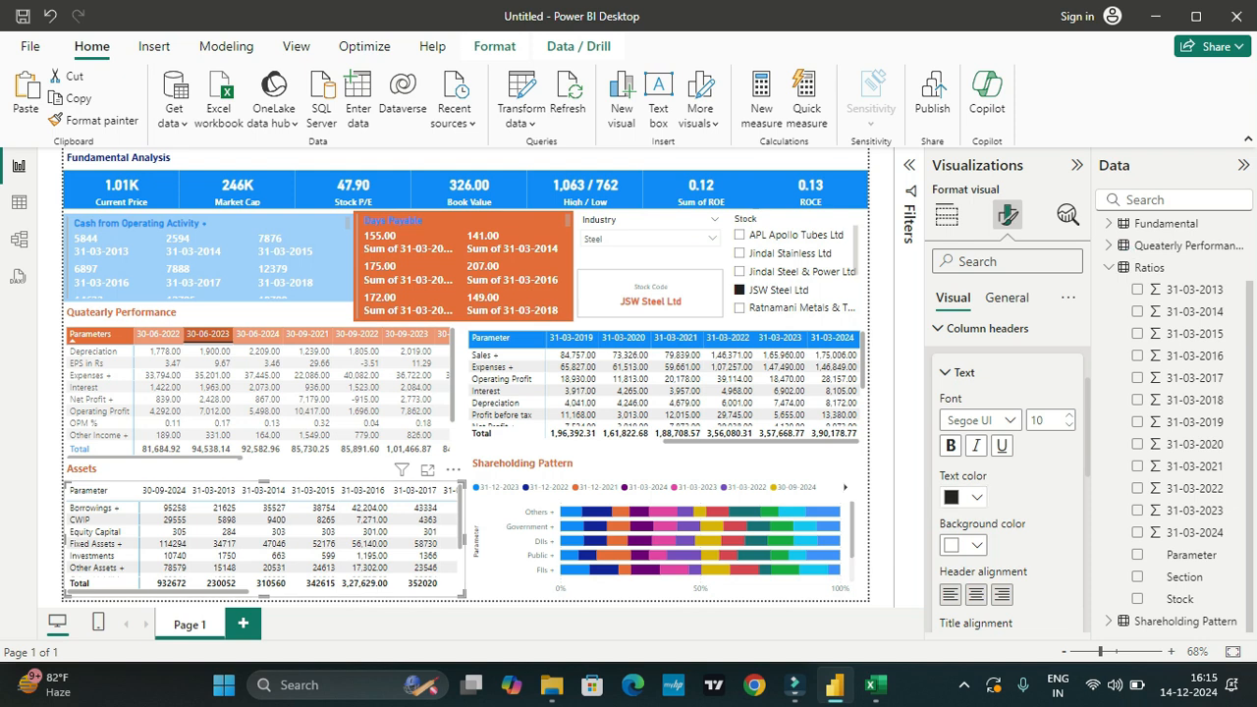
pyautogui.click(976, 498)
pyautogui.click(963, 206)
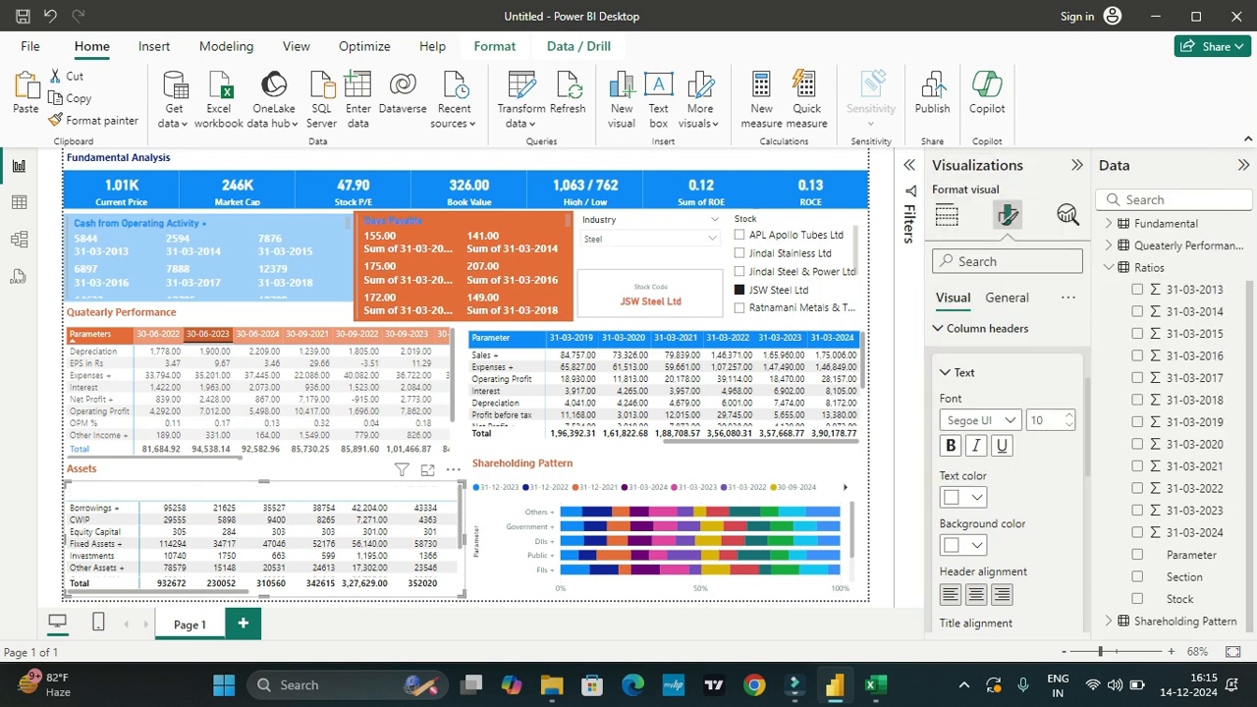
pyautogui.click(975, 545)
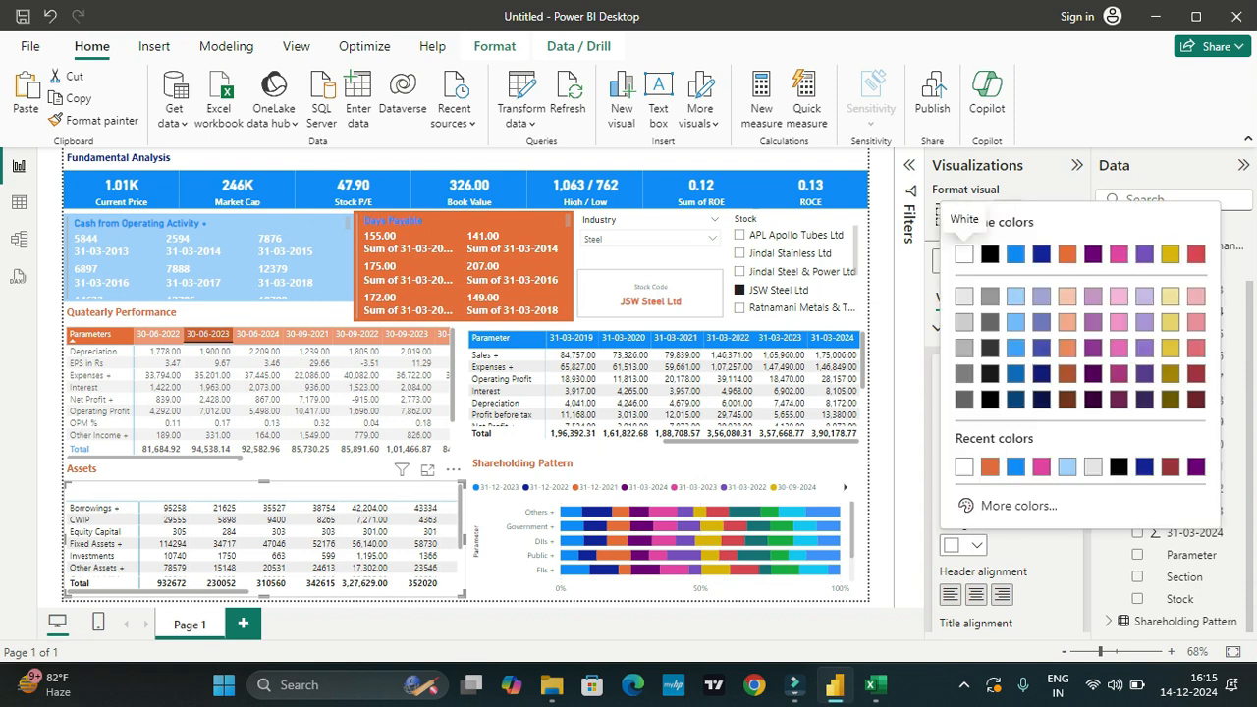
pyautogui.click(1041, 254)
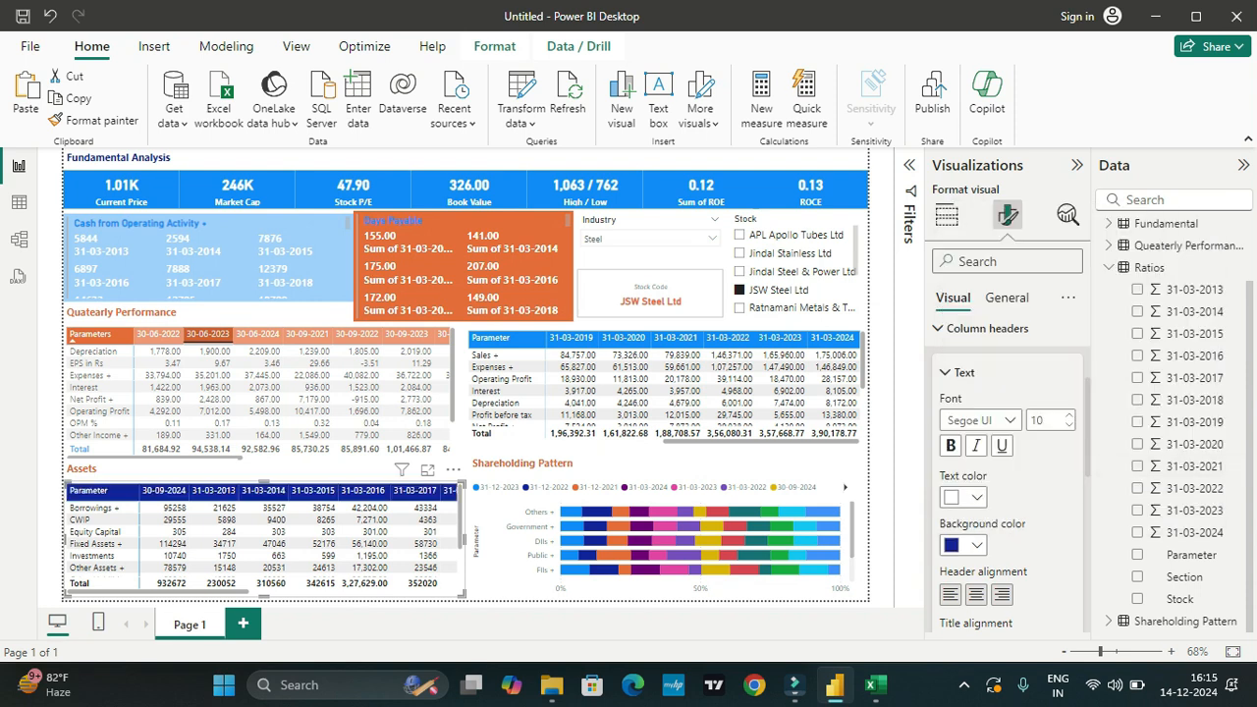
pyautogui.click(882, 462)
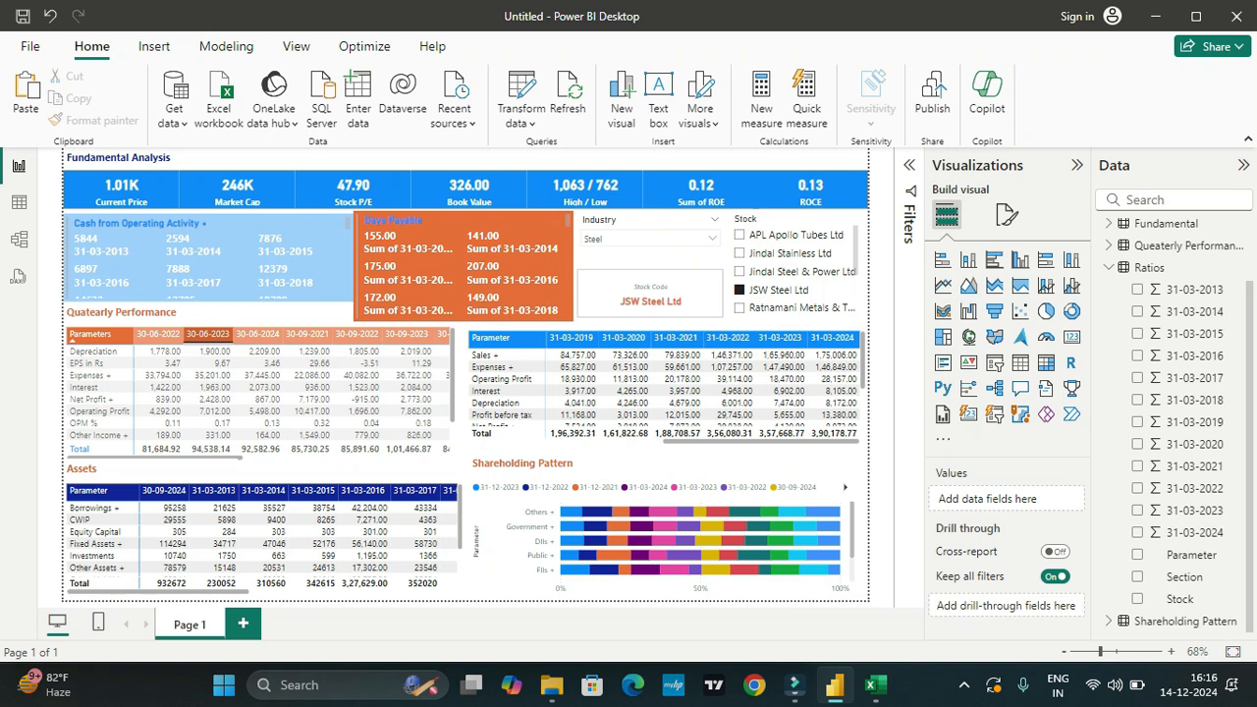
# Step: Open the visual formatting options for the Shareholding Pattern chart
pyautogui.click(658, 535)
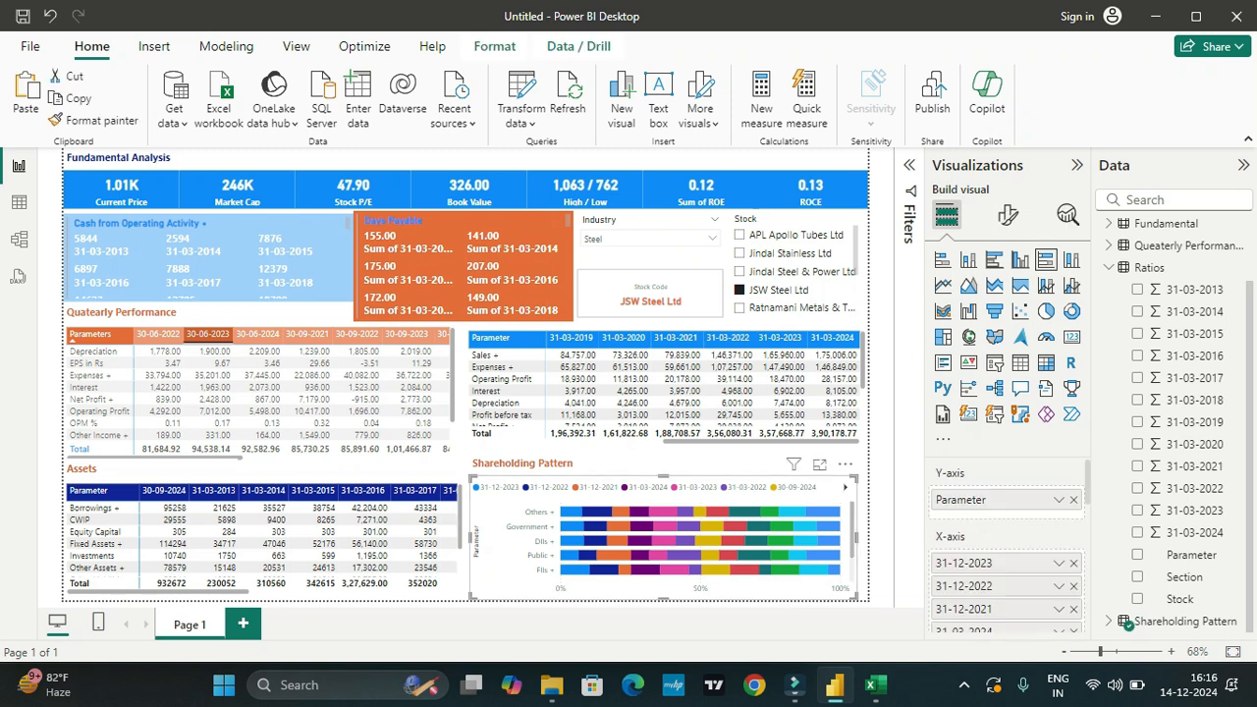
pyautogui.click(1006, 214)
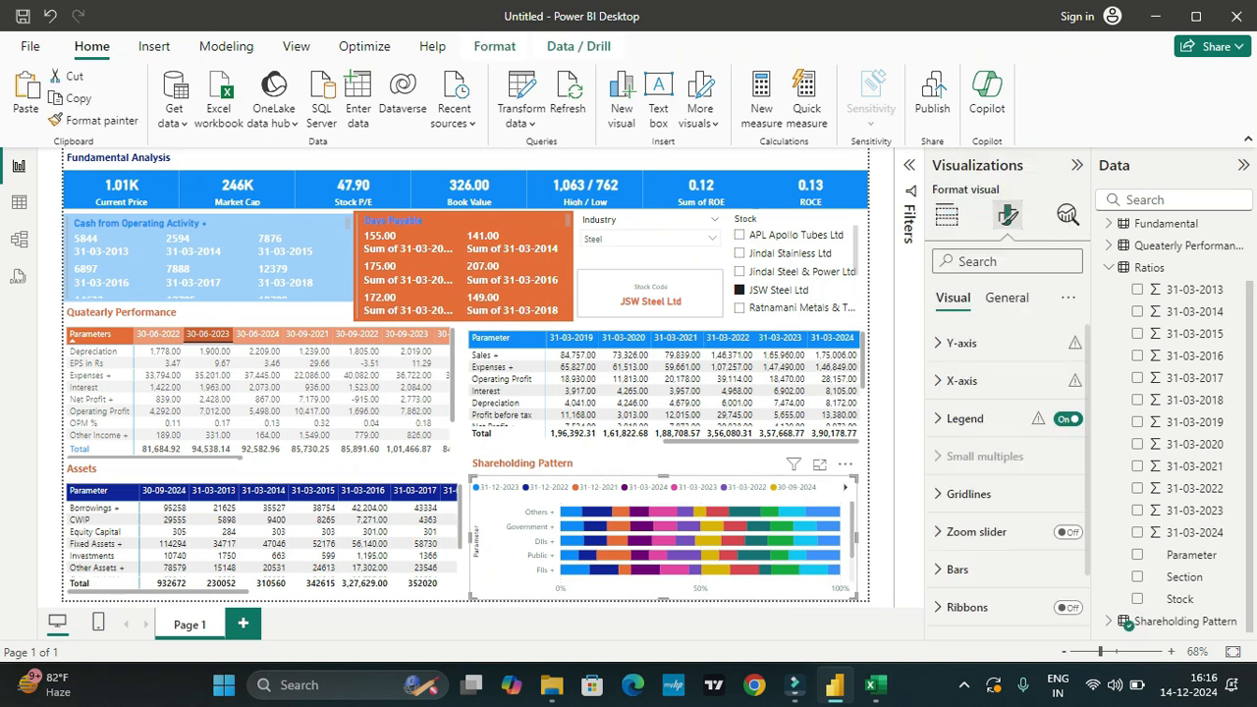
pyautogui.scroll(-1, 1006, 493)
pyautogui.scroll(1, 1007, 494)
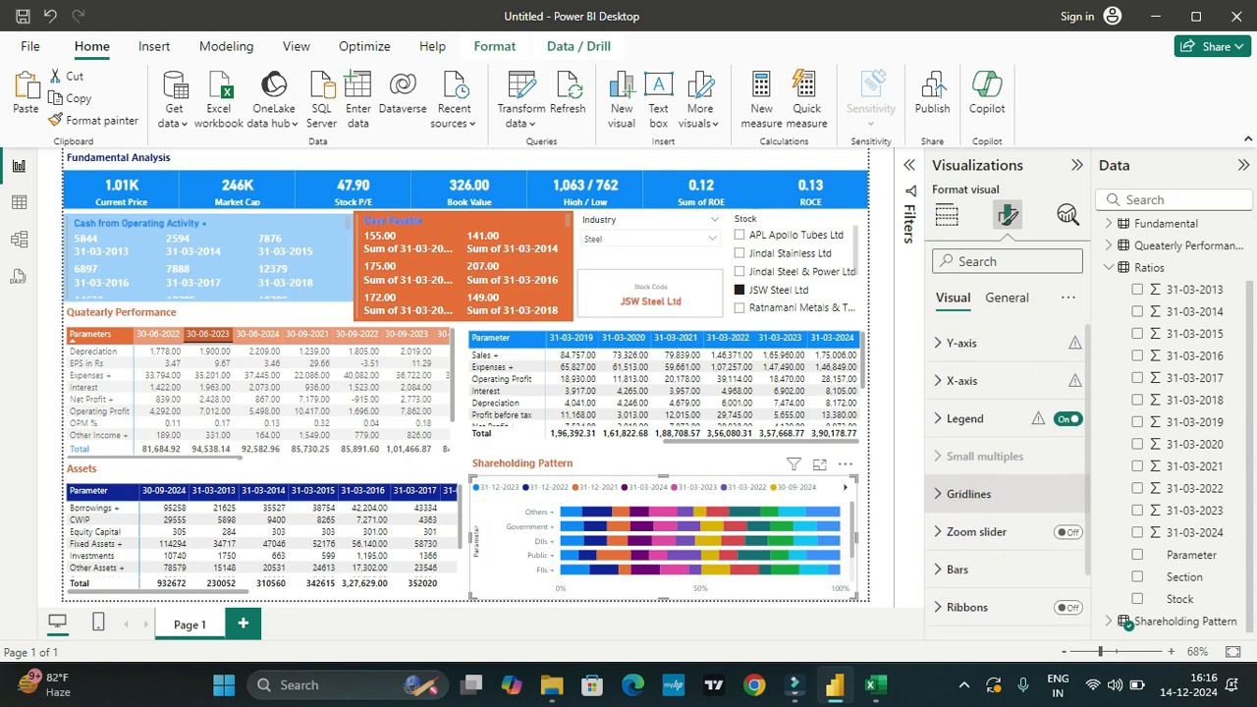
pyautogui.scroll(-2, 1006, 481)
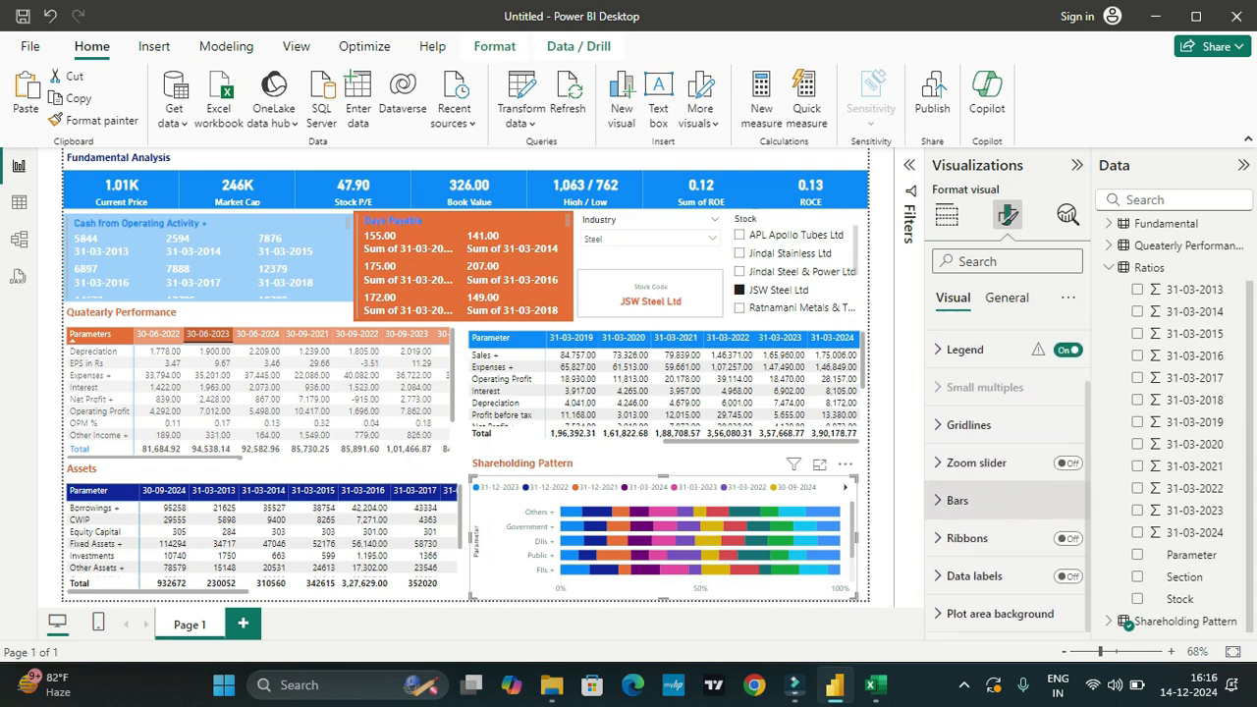
# Step: Try the zoom slider and ribbons on the Shareholding Pattern chart, turning each off again
pyautogui.click(1067, 462)
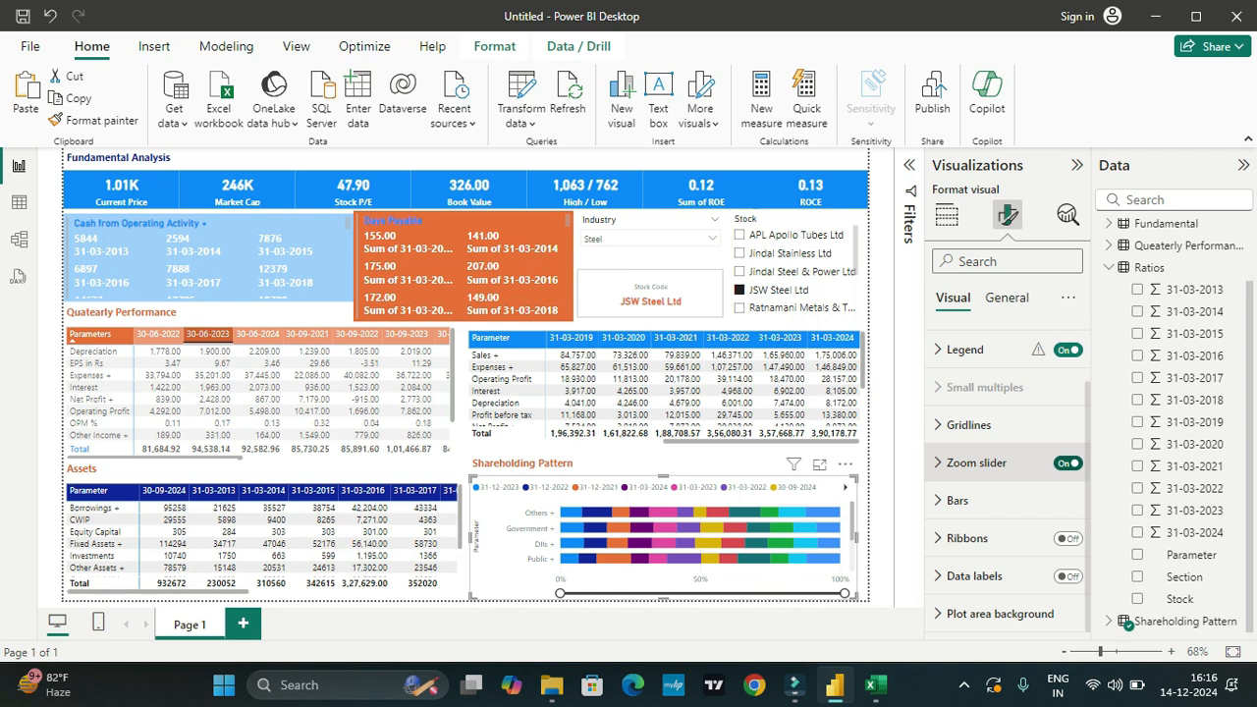
pyautogui.click(1068, 462)
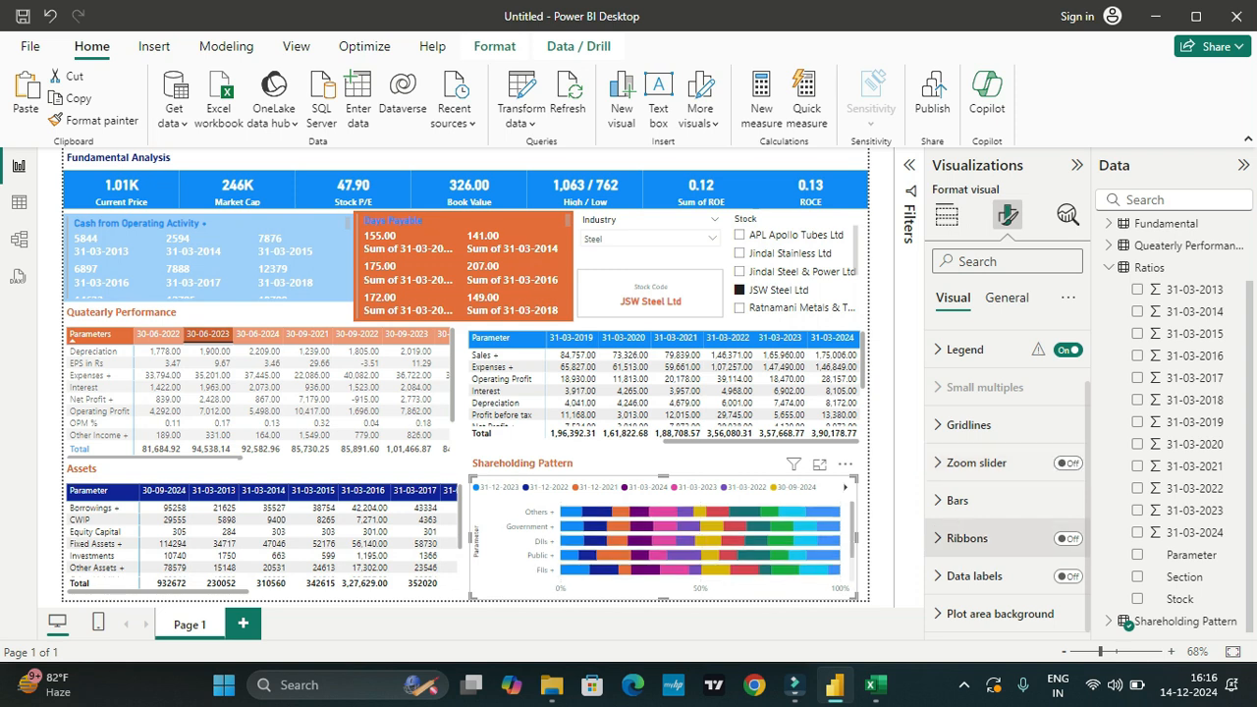
pyautogui.click(1067, 538)
pyautogui.click(1067, 538)
# Step: Turn on data labels for the Shareholding Pattern chart's bars
pyautogui.click(1067, 577)
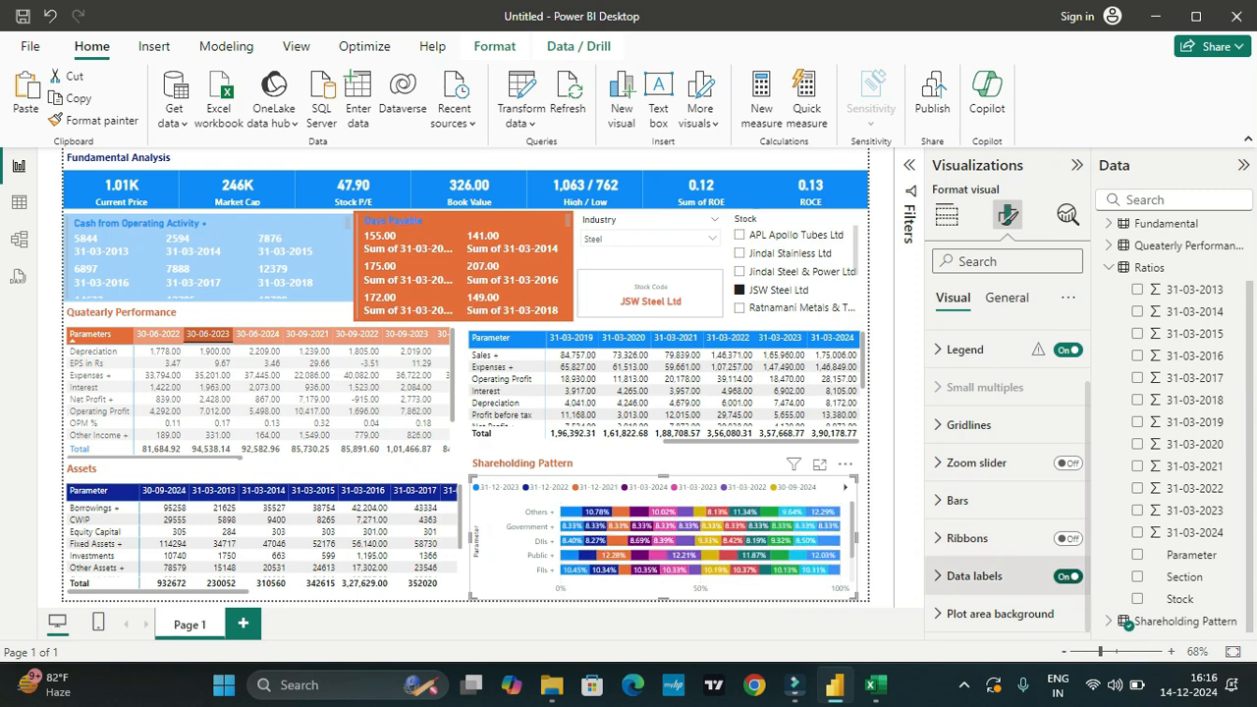
pyautogui.moveTo(625, 555)
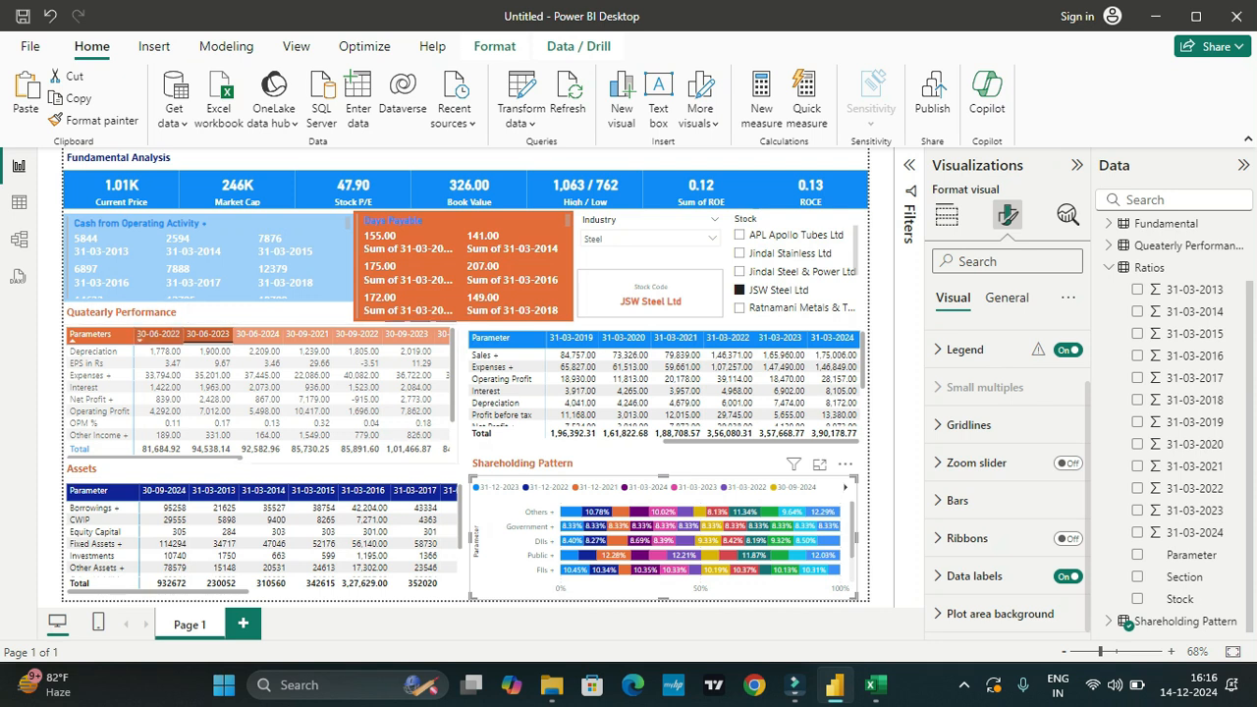
# Step: Try sorting the Quarterly Performance matrix by 30-06-2022, restore the ascending Parameters order, and deselect all visuals
pyautogui.click(157, 334)
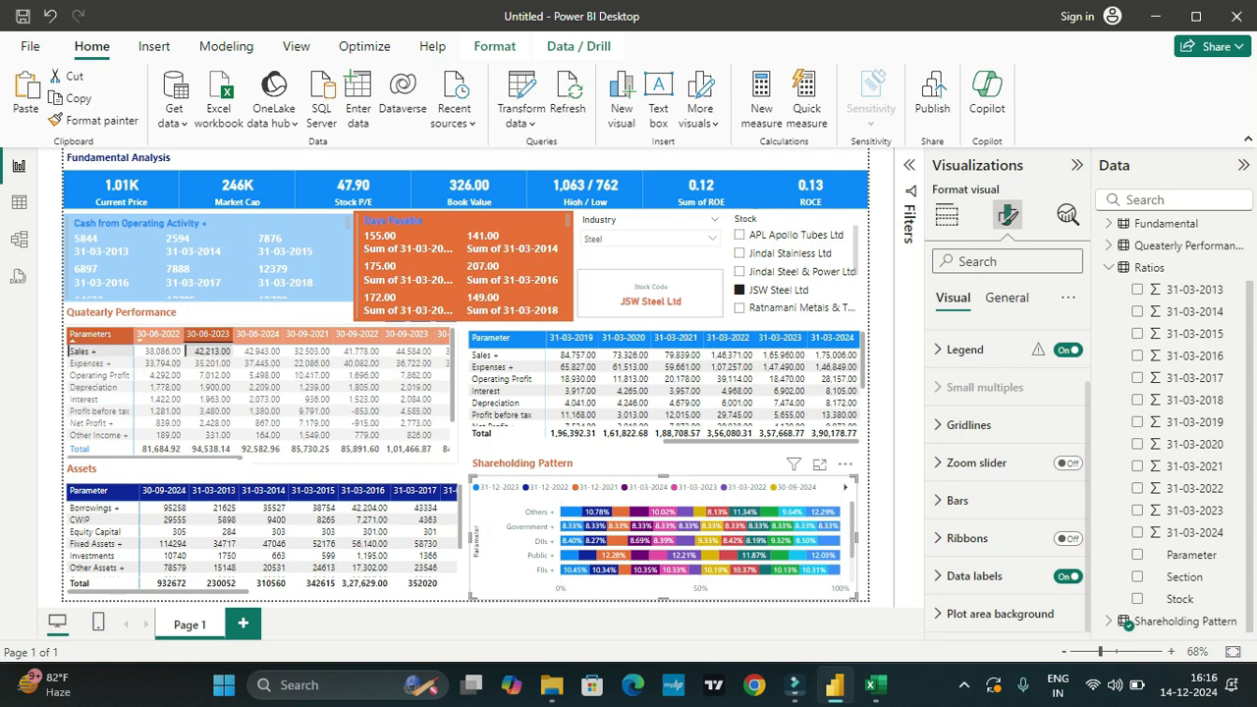
pyautogui.click(91, 334)
pyautogui.click(91, 335)
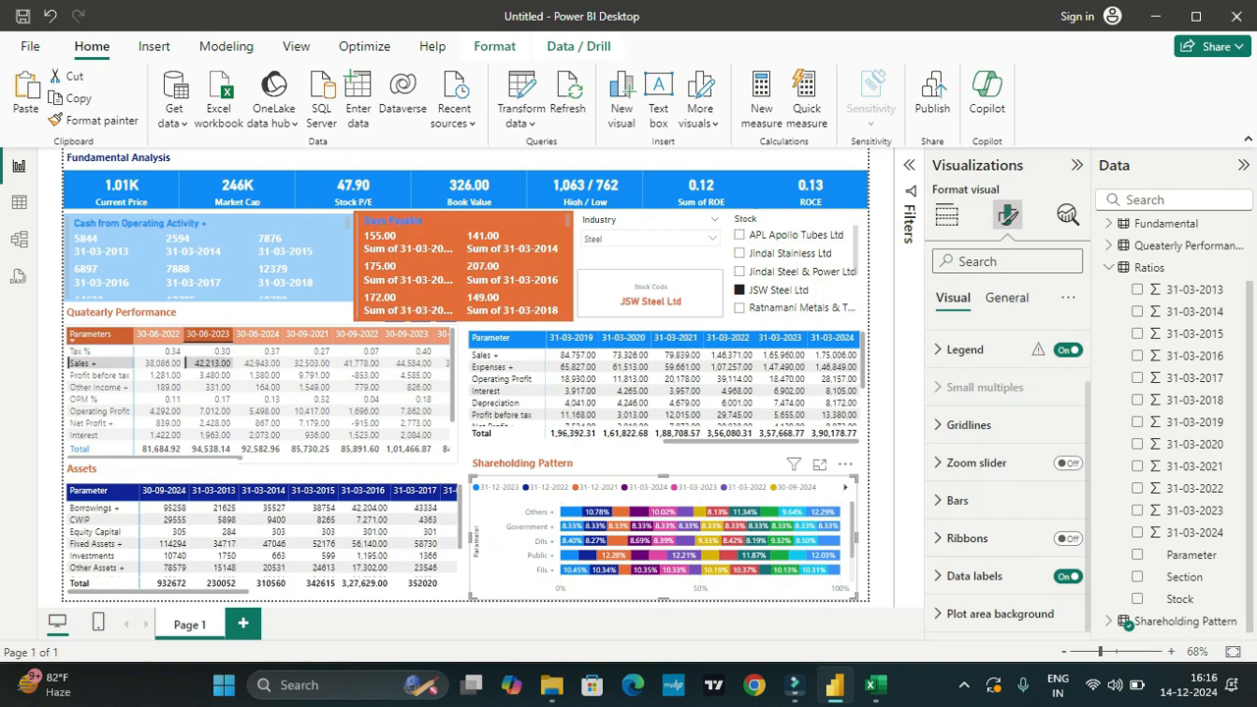
pyautogui.click(91, 334)
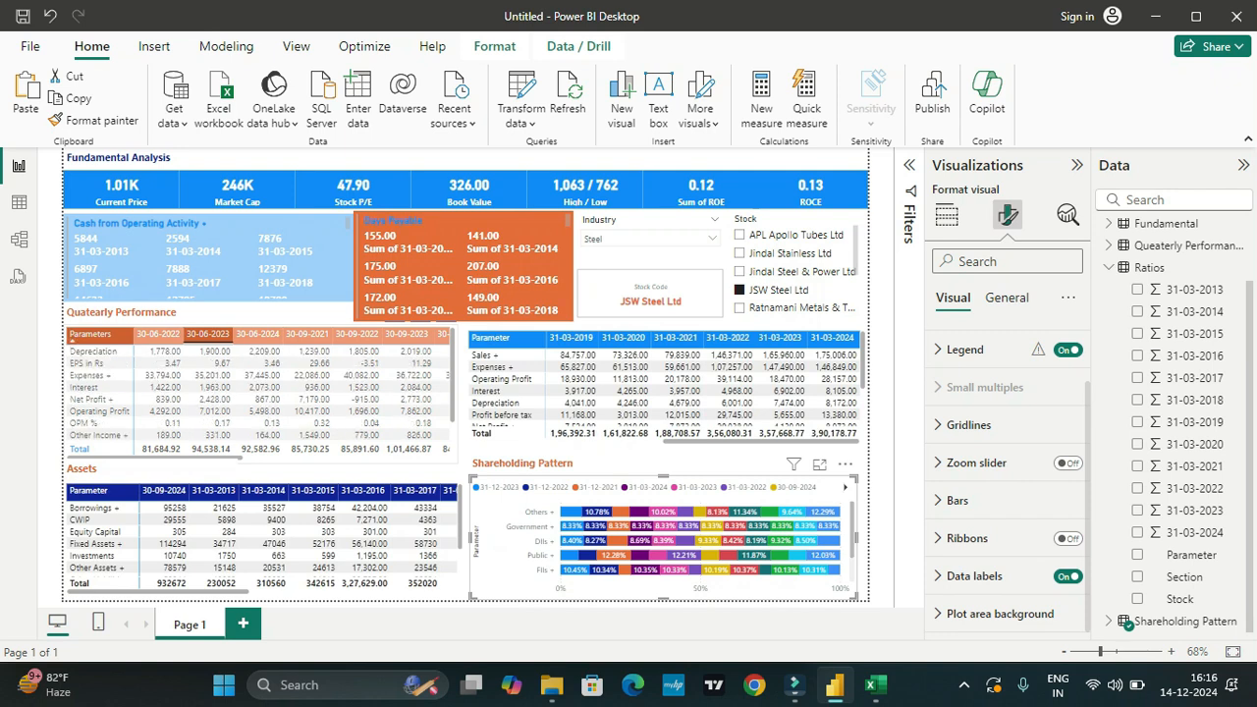
pyautogui.click(50, 344)
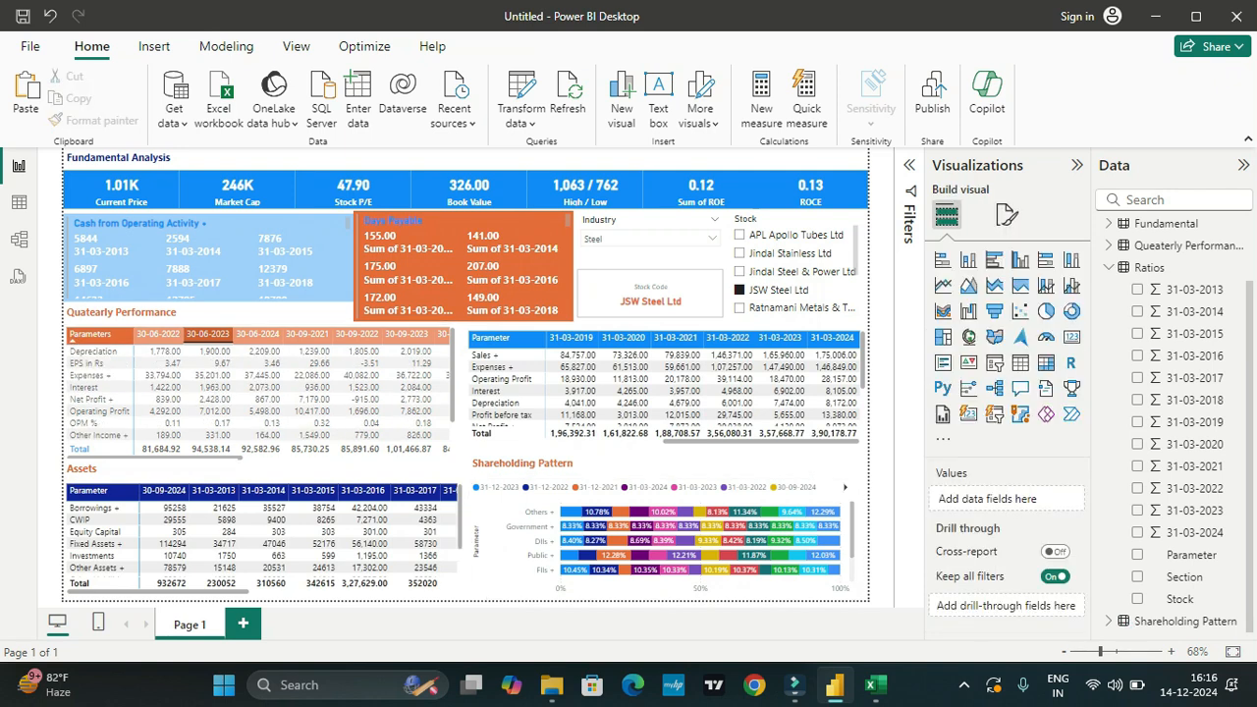
pyautogui.scroll(-2, 461, 265)
pyautogui.scroll(2, 461, 265)
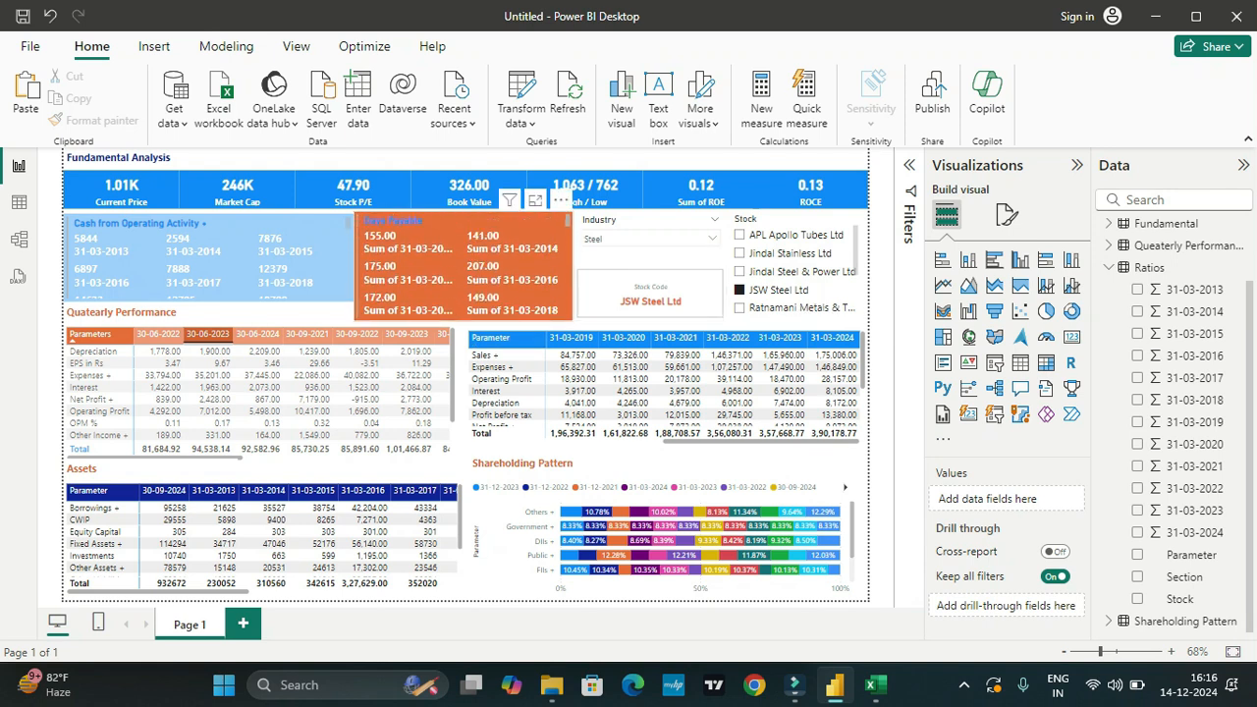
# Step: Examine the ratios card's size, card title, category label and callout value formatting settings
pyautogui.click(461, 265)
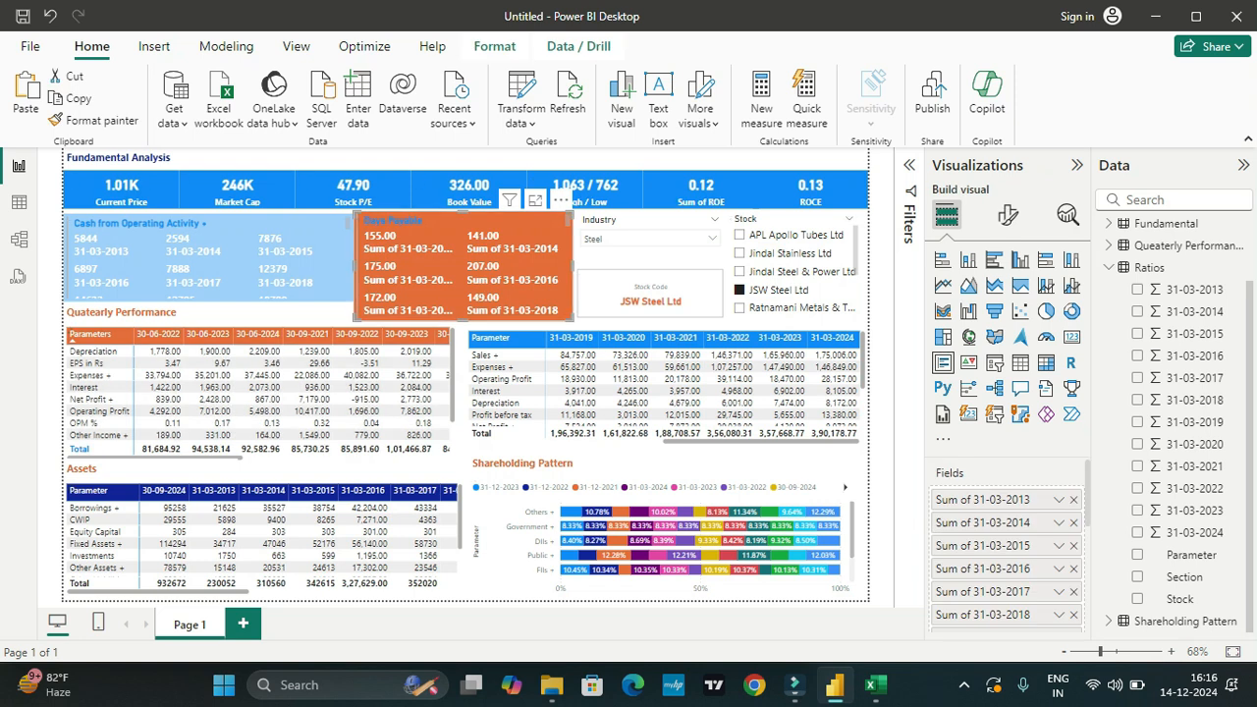
pyautogui.click(1007, 215)
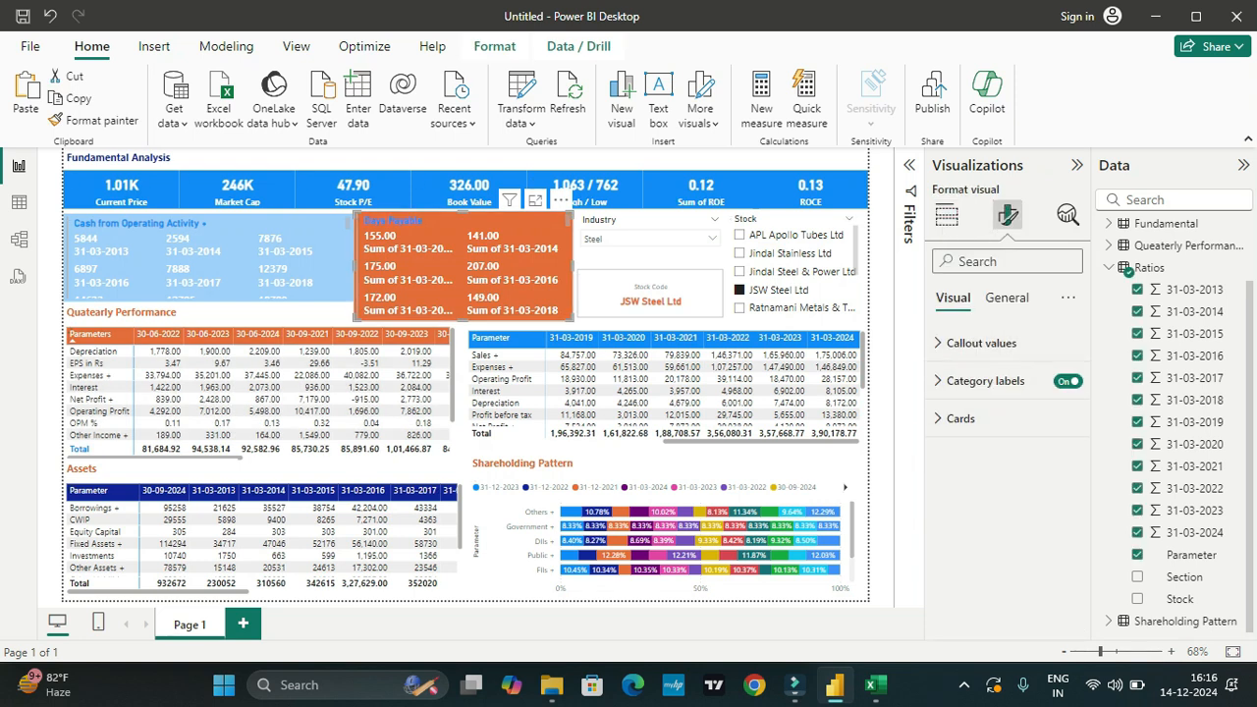
pyautogui.click(1006, 297)
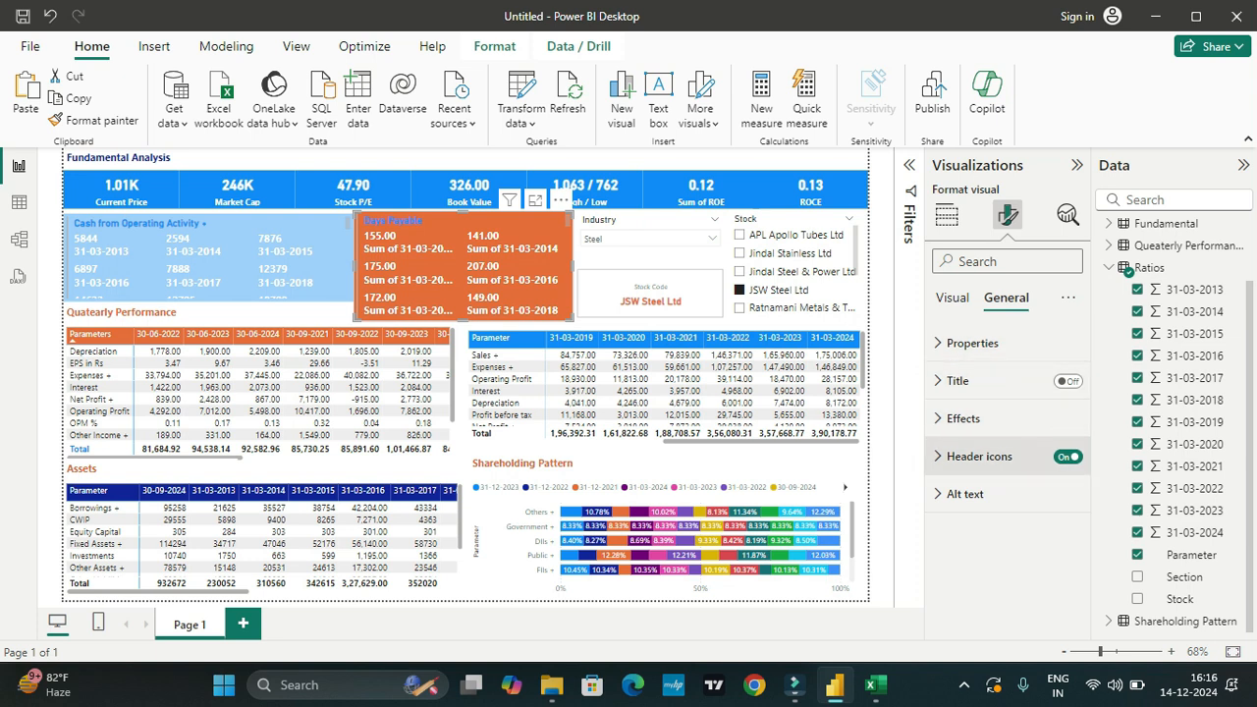
pyautogui.click(972, 343)
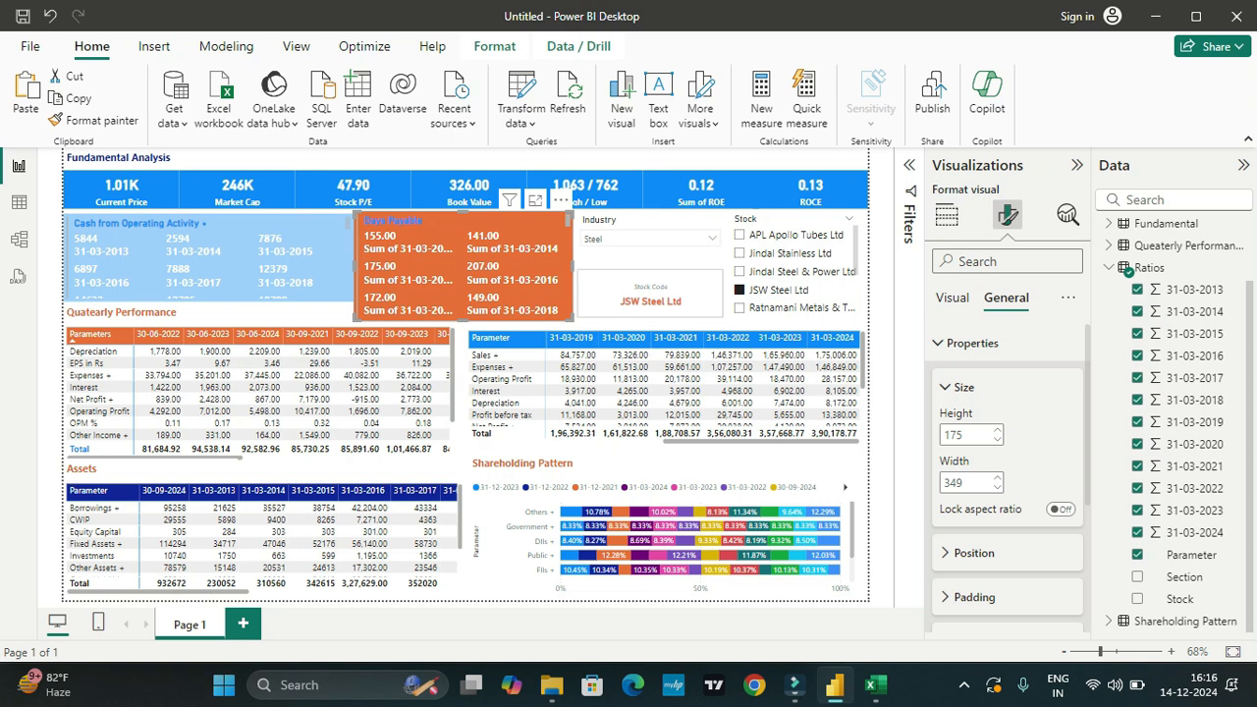
pyautogui.click(953, 298)
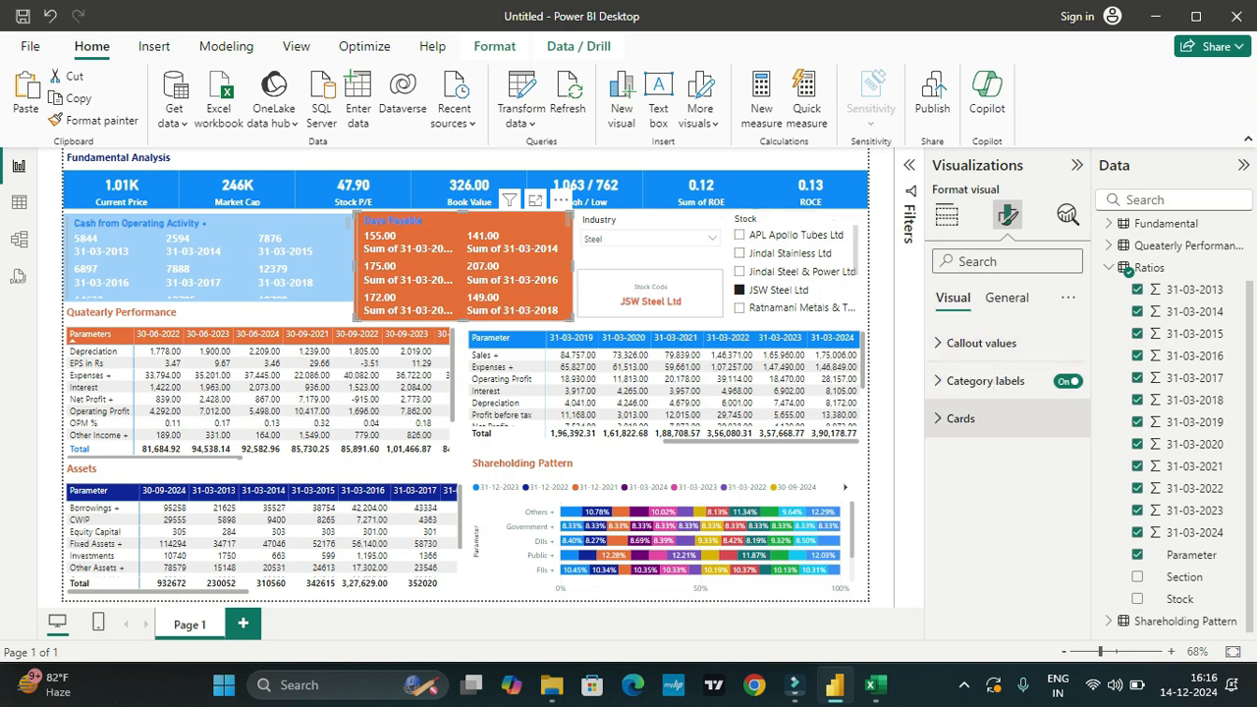
pyautogui.click(960, 418)
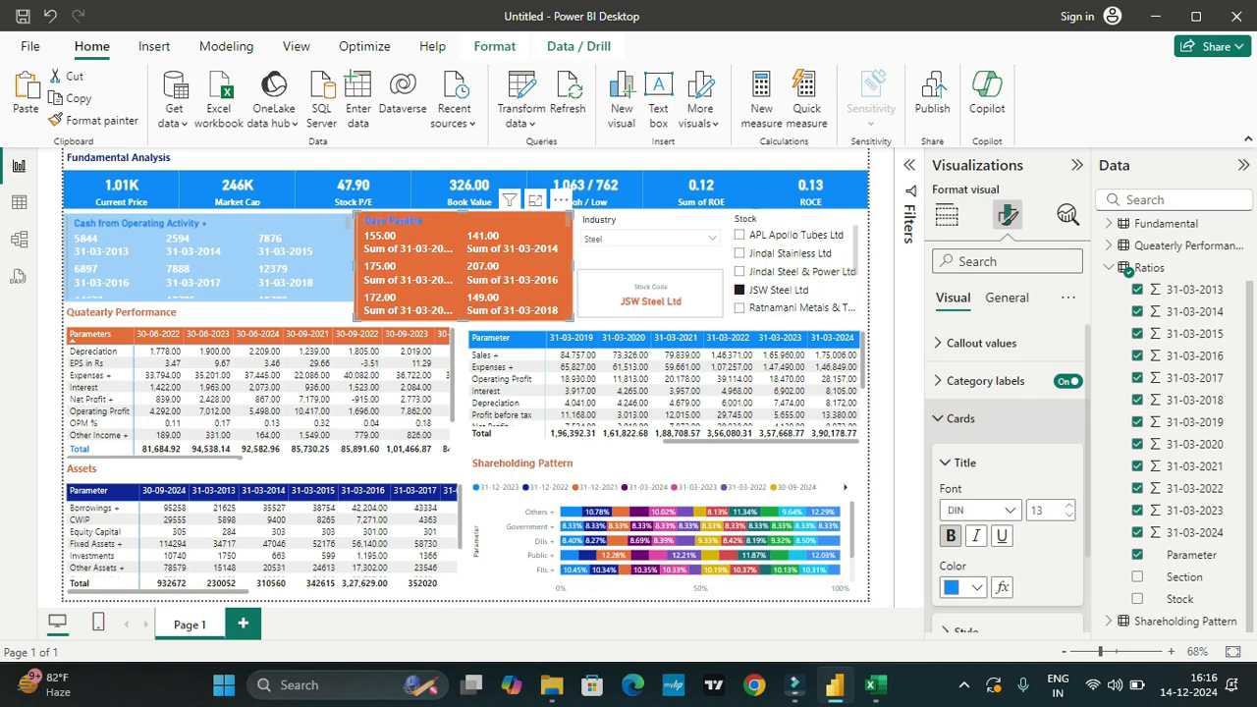
pyautogui.click(982, 381)
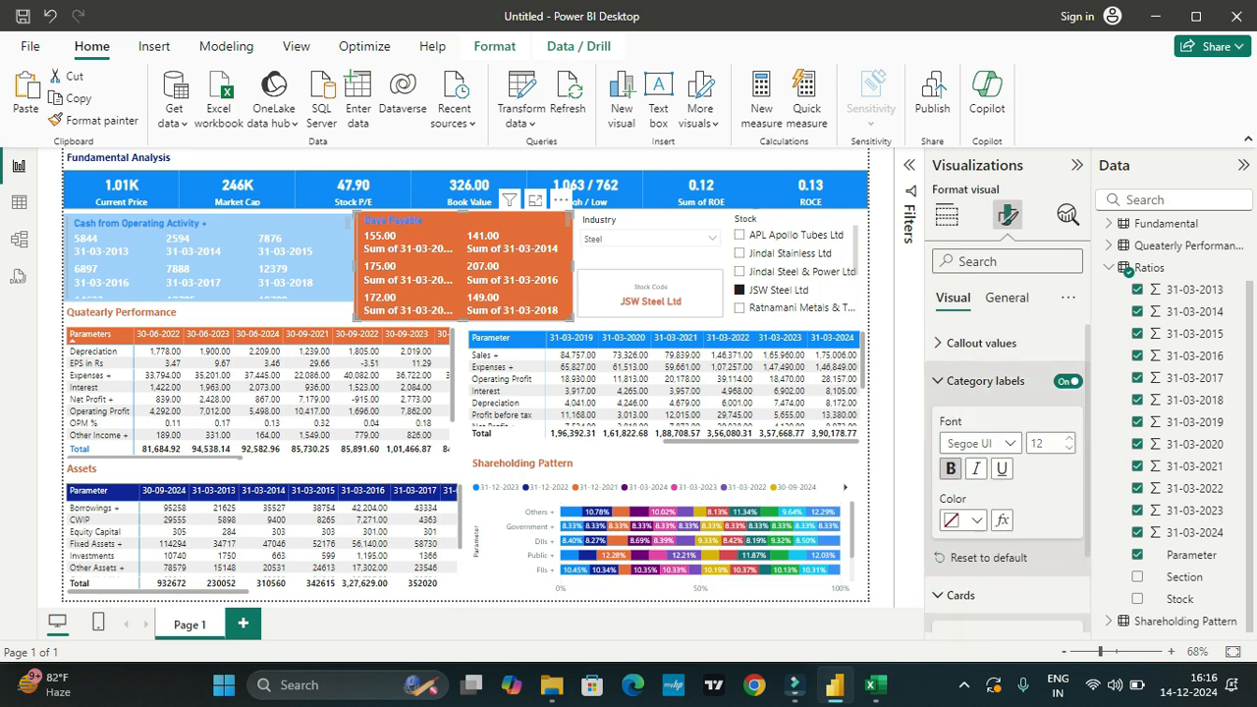
pyautogui.click(967, 342)
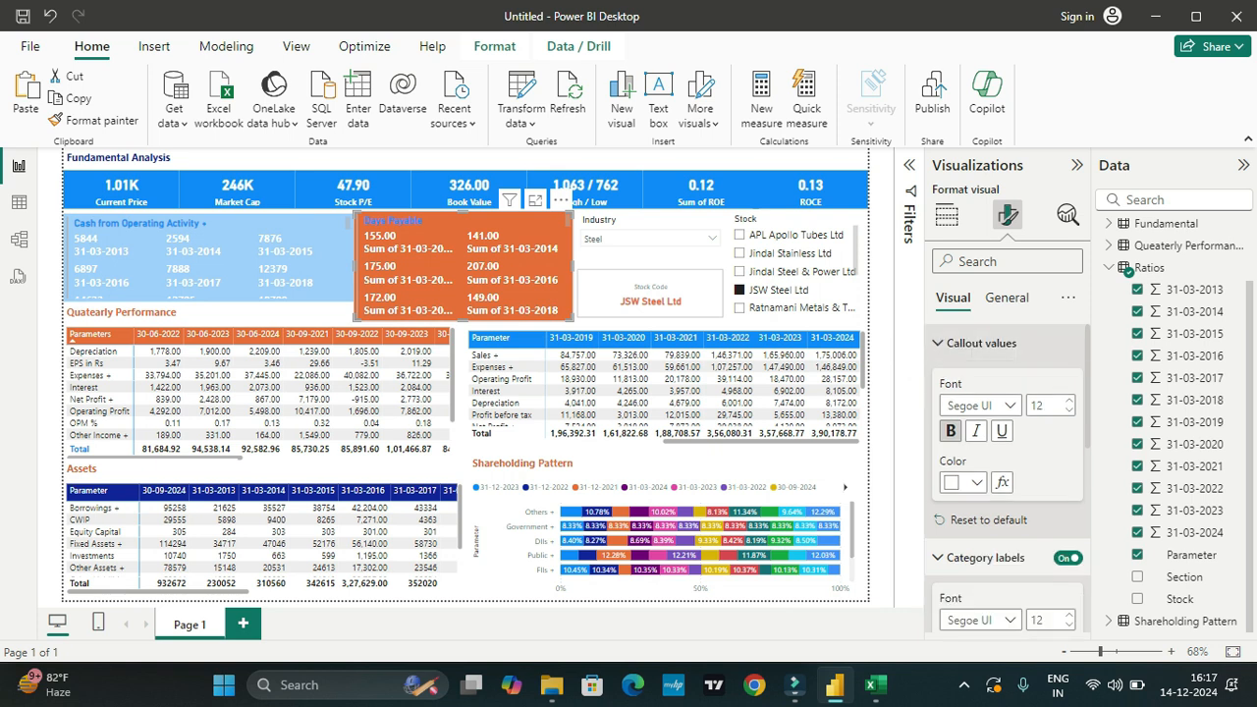
pyautogui.scroll(-5, 1006, 478)
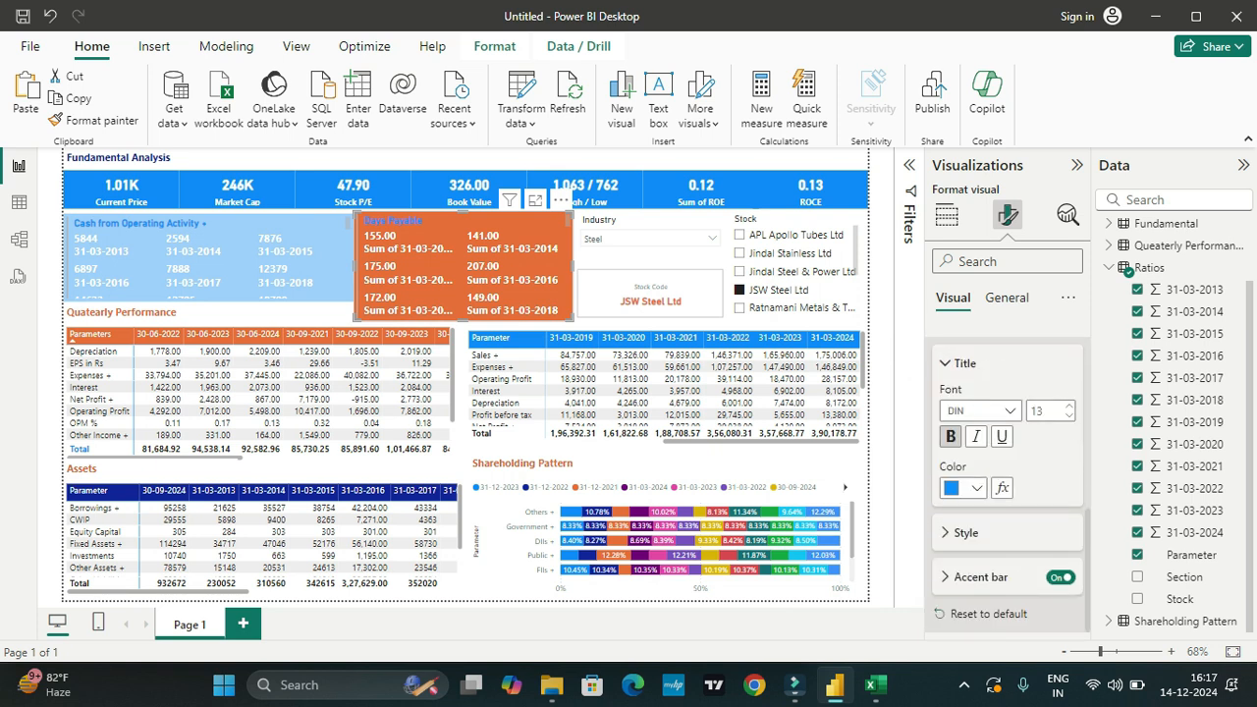
# Step: Change the ratios card's background to the lightest orange theme tint
pyautogui.click(1006, 298)
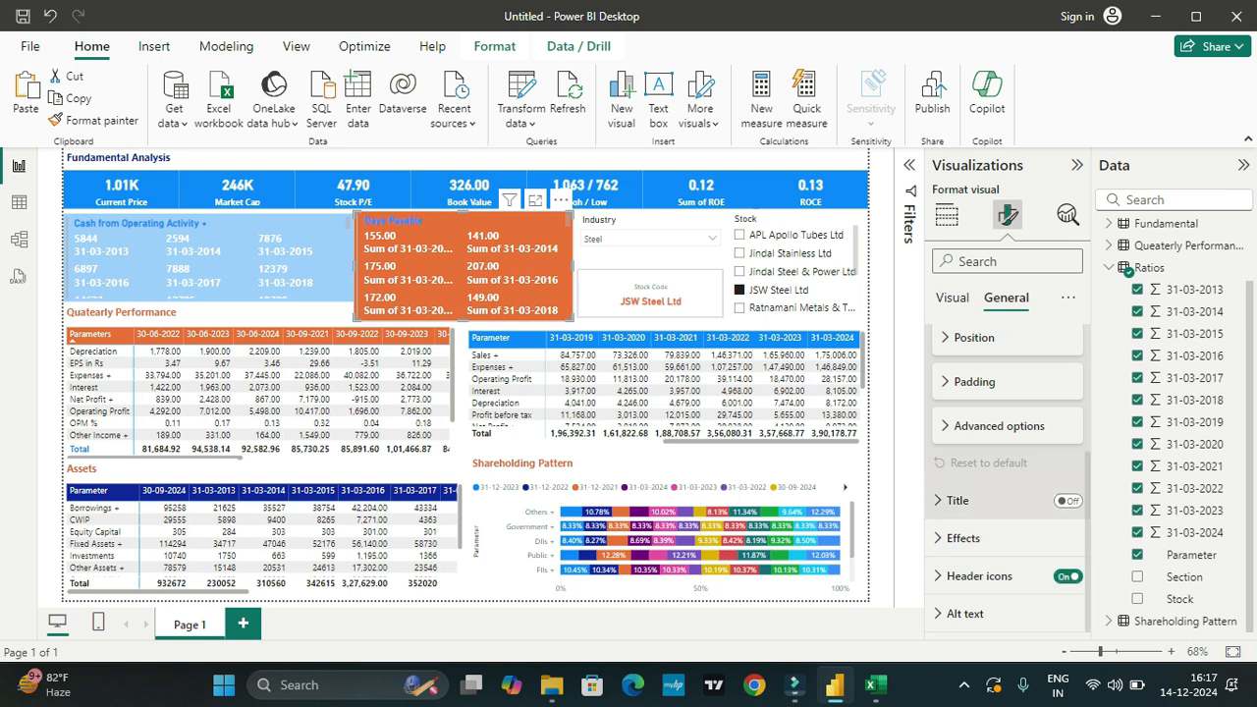
pyautogui.click(963, 538)
pyautogui.scroll(-3, 1007, 491)
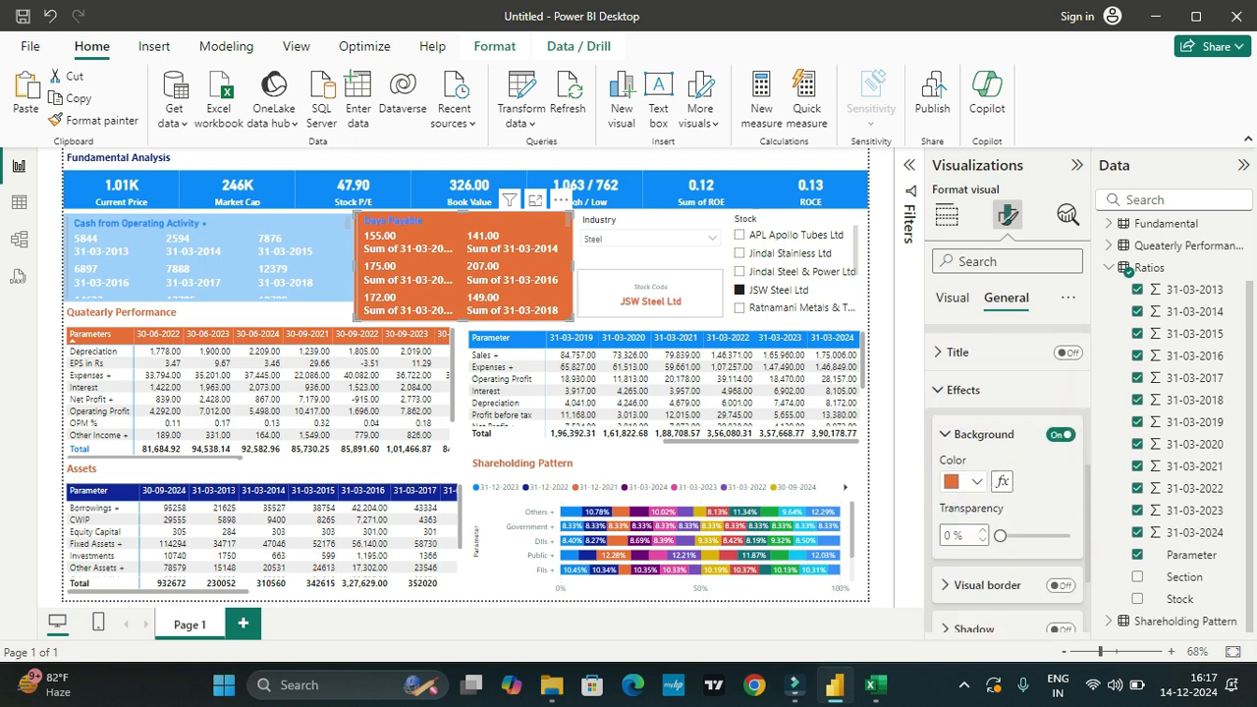
pyautogui.click(963, 481)
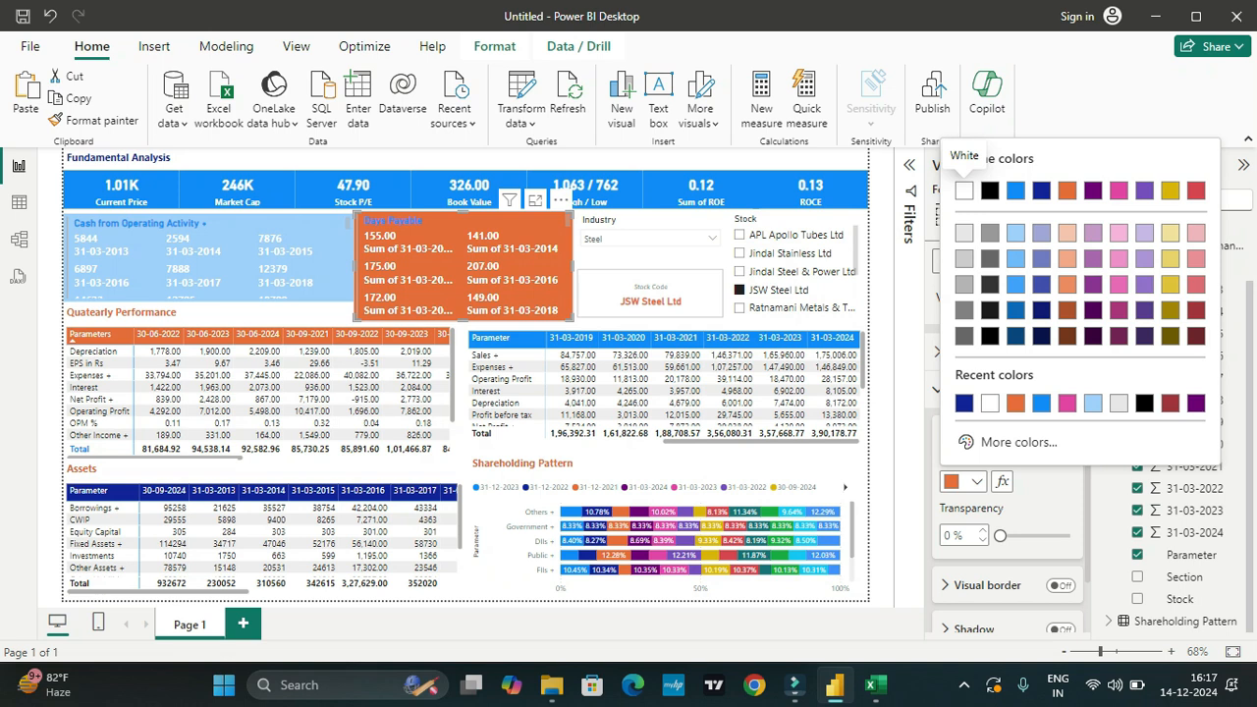
pyautogui.click(1066, 232)
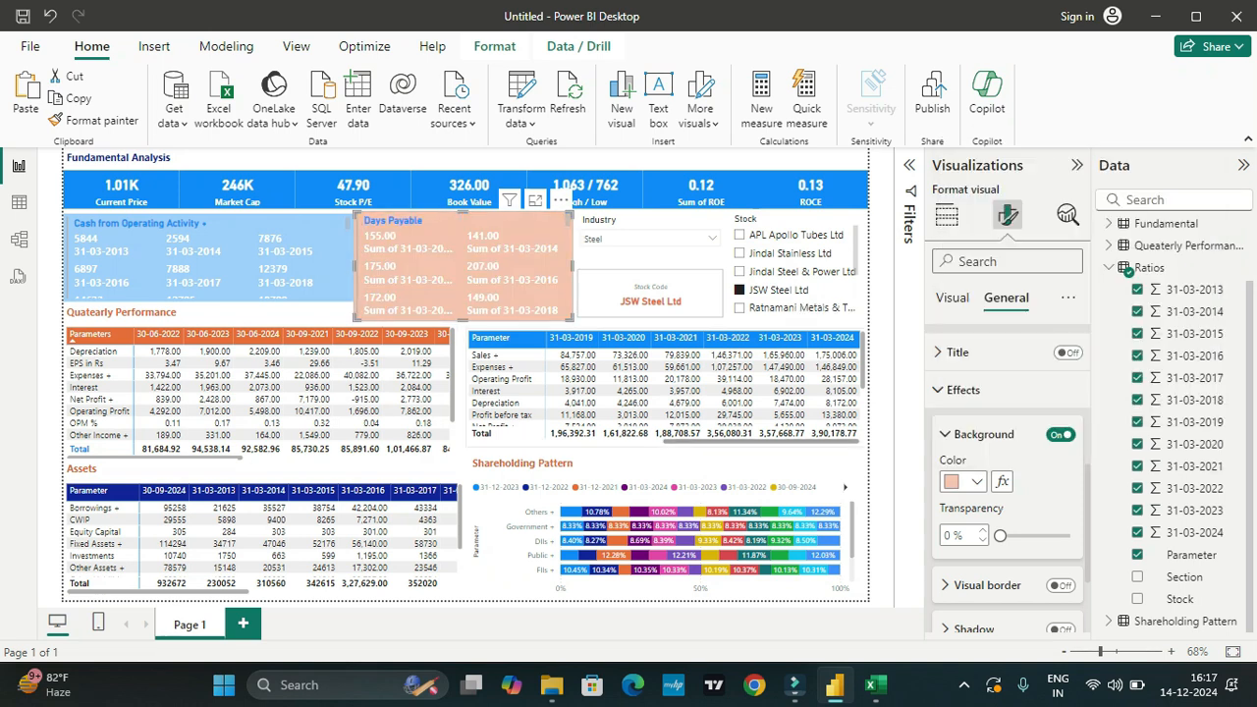
# Step: Set the Stock Code card's background to dark blue #12239E (Theme color 2)
pyautogui.click(638, 587)
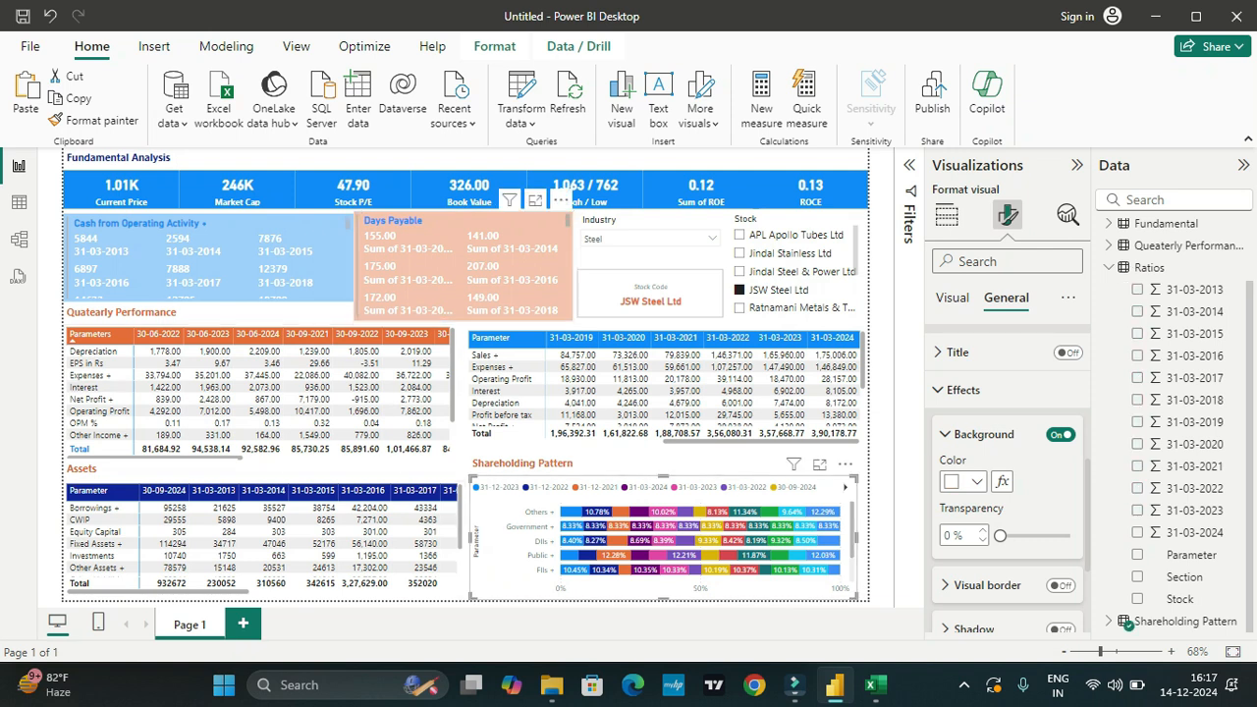
pyautogui.click(651, 294)
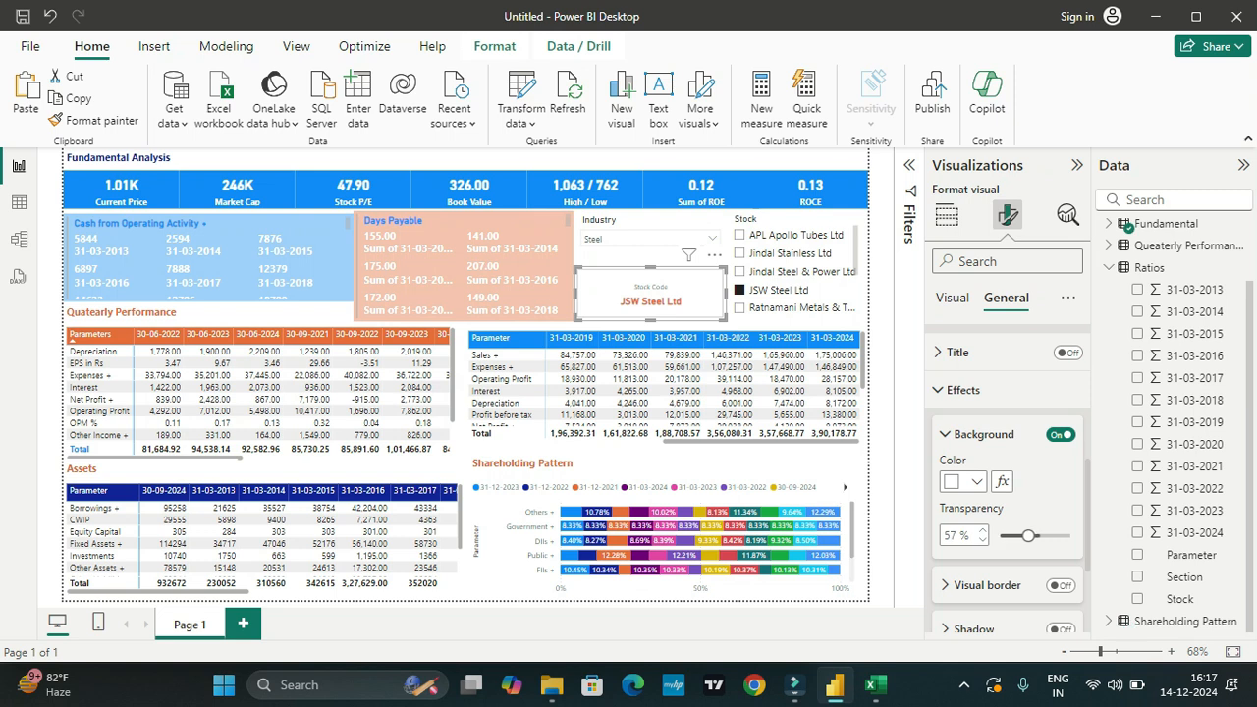
pyautogui.click(975, 481)
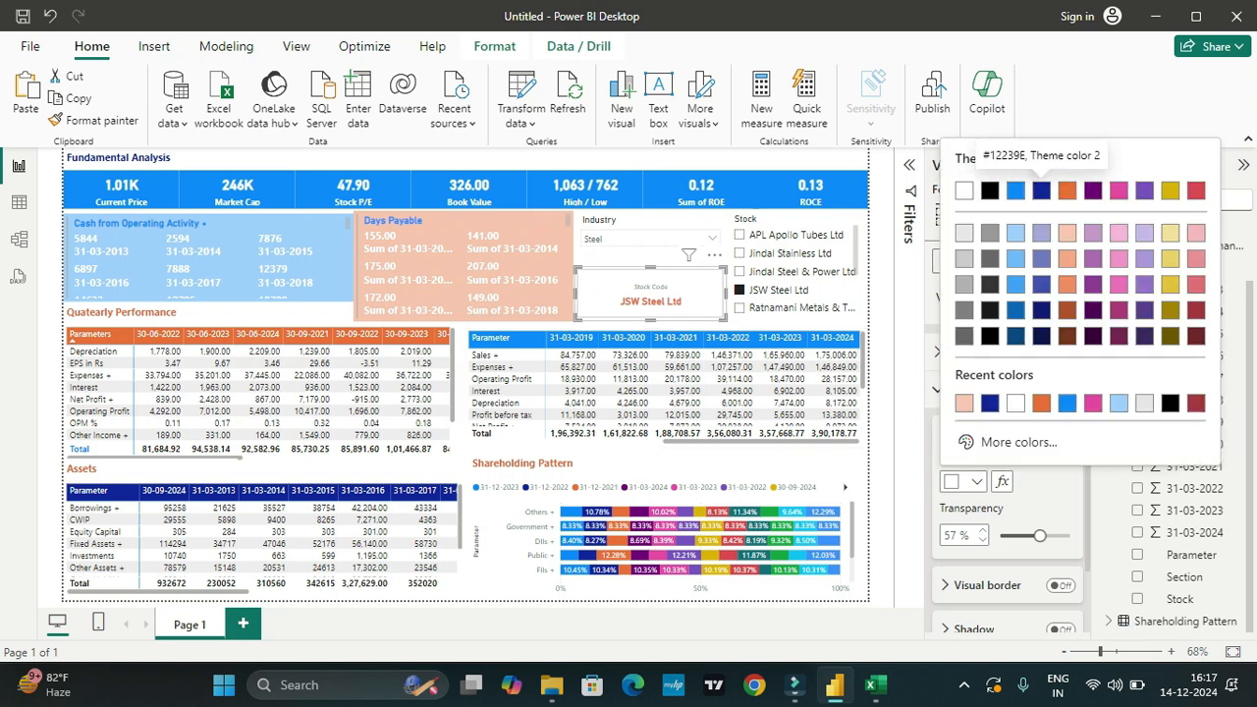
pyautogui.click(1041, 189)
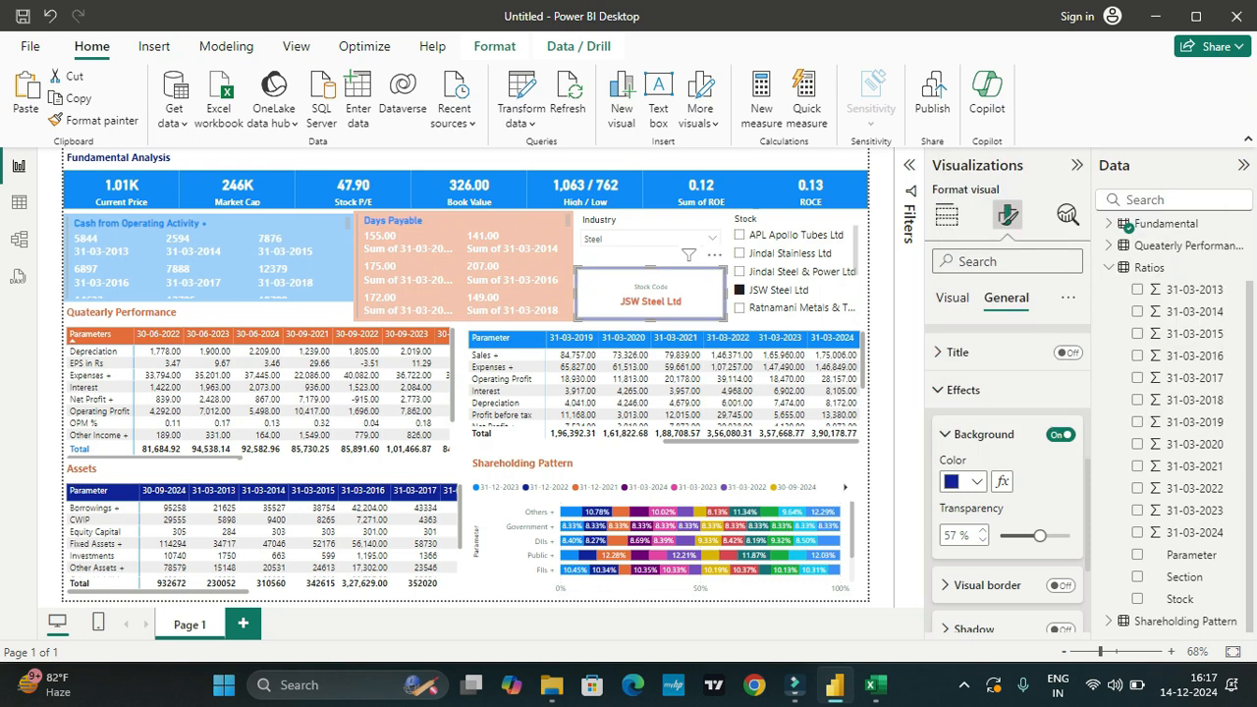
pyautogui.click(964, 481)
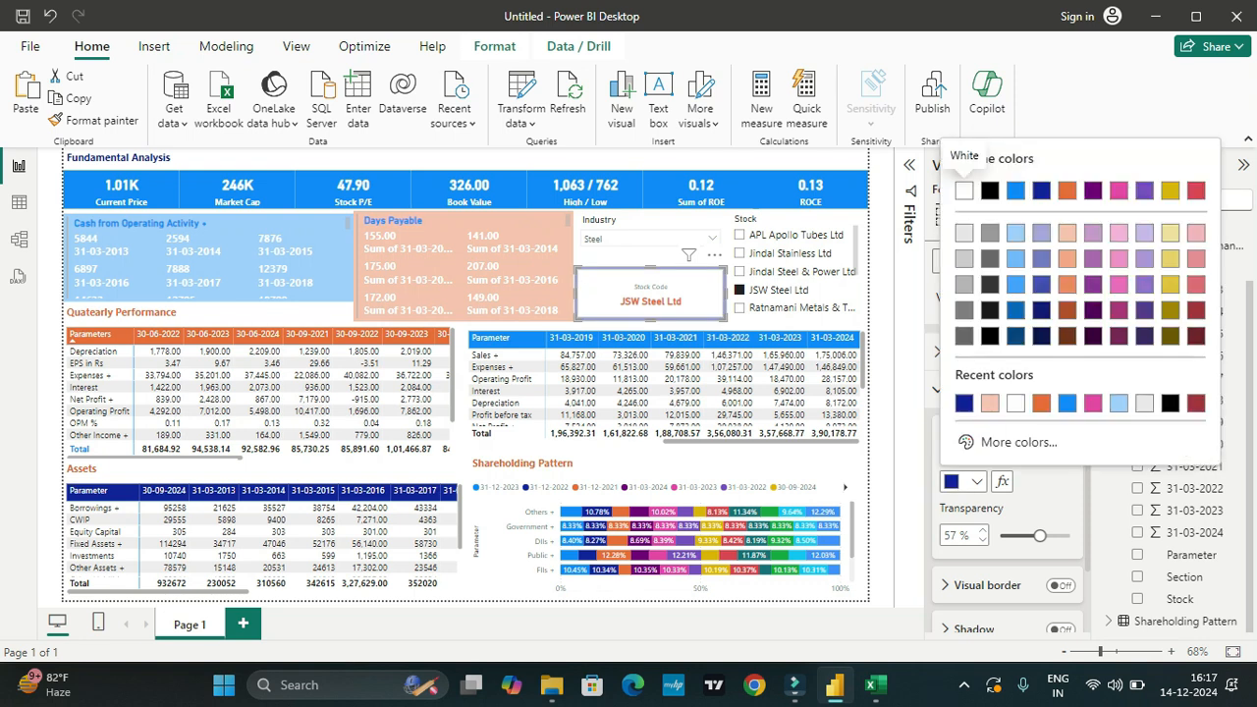
pyautogui.click(964, 481)
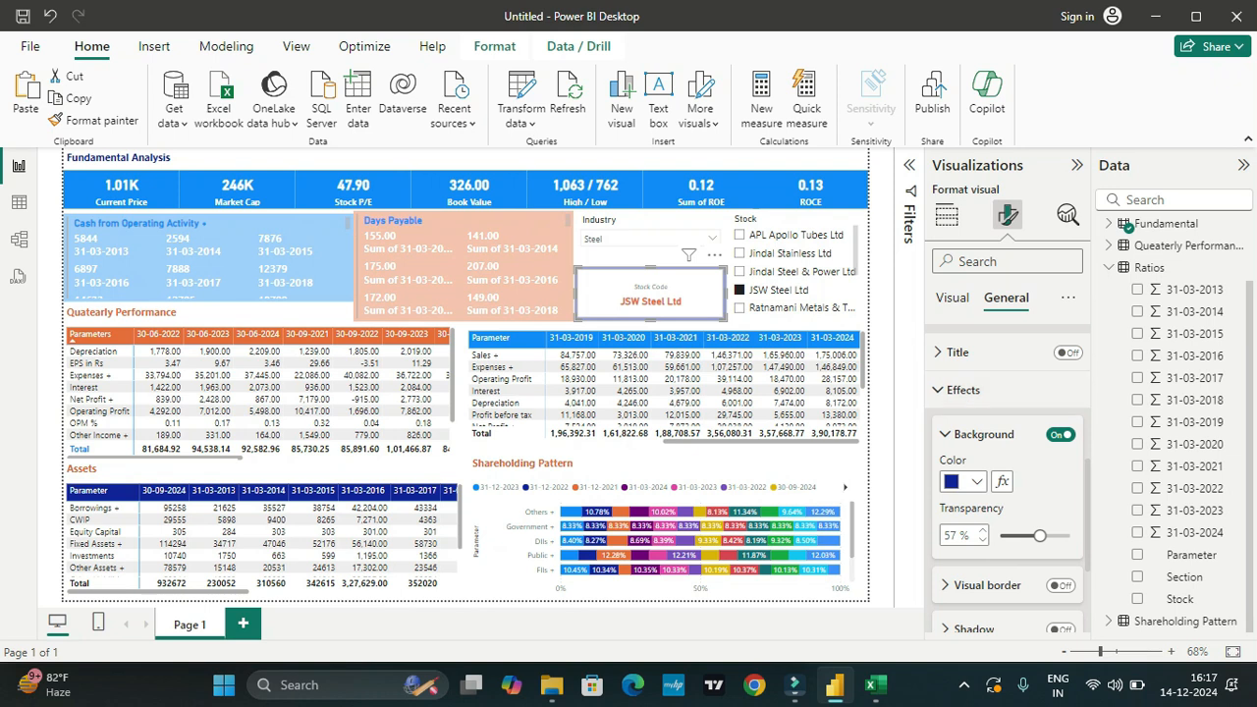
pyautogui.scroll(-3, 1007, 478)
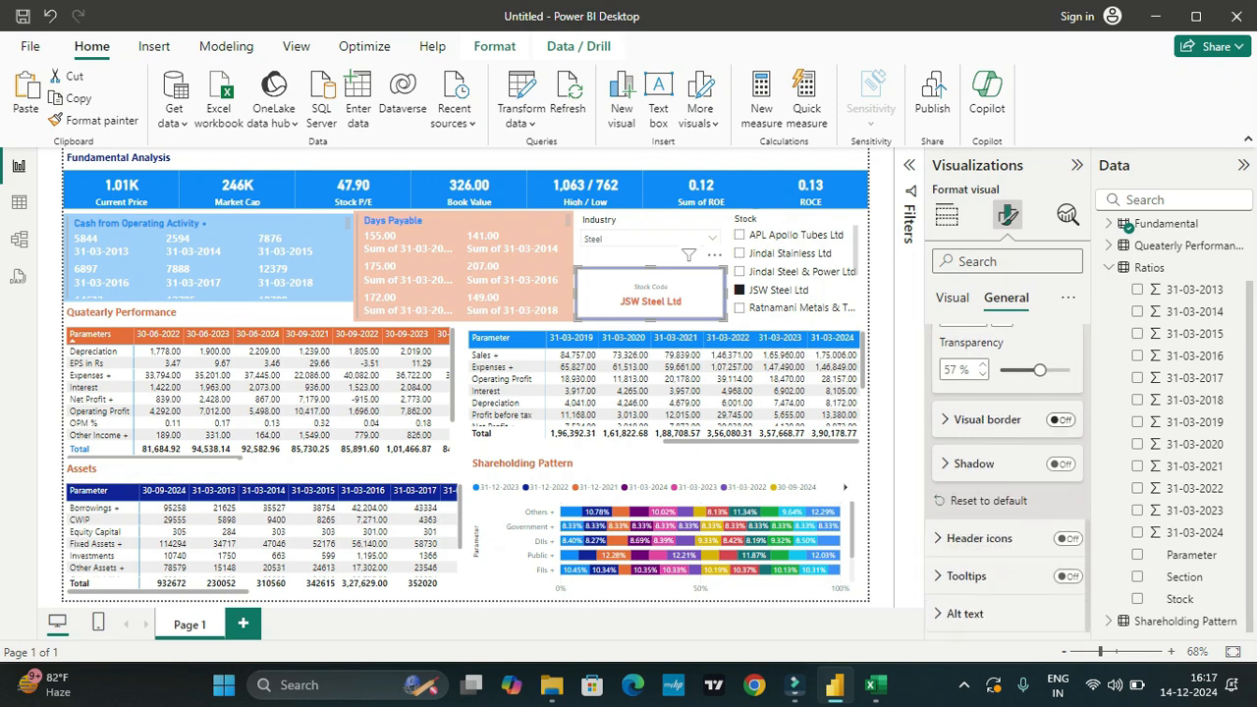
pyautogui.scroll(6, 1007, 478)
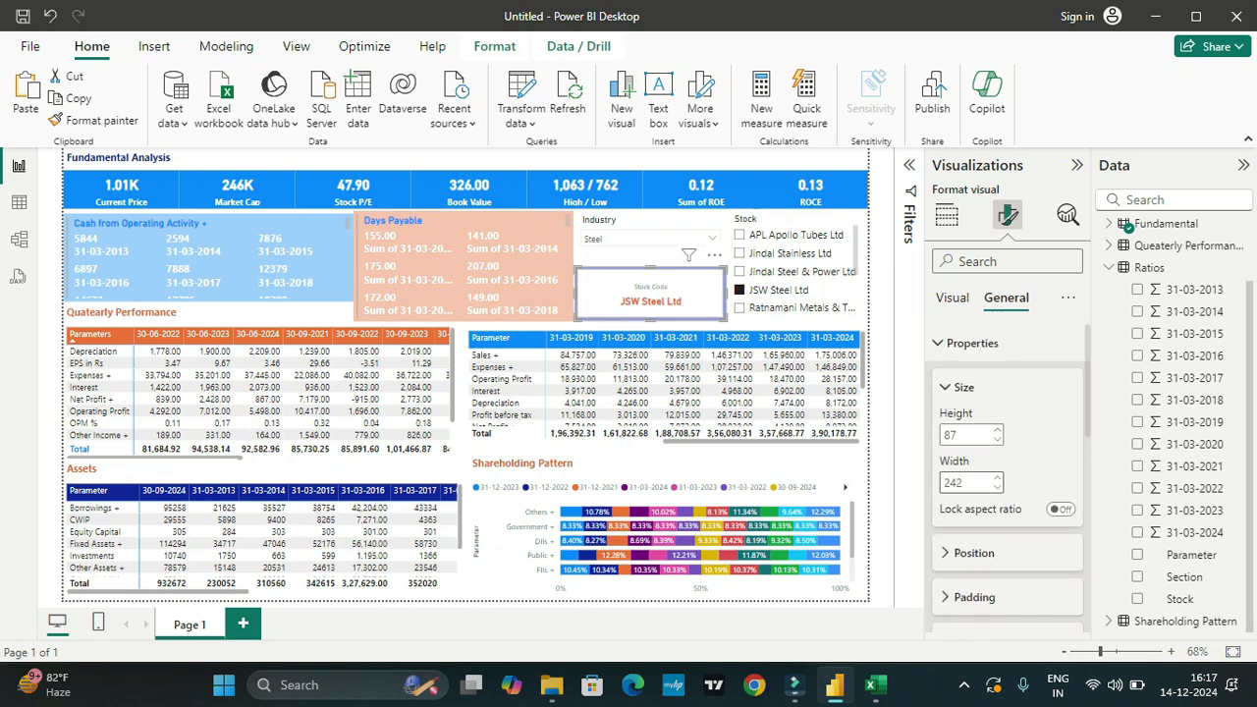
pyautogui.click(972, 343)
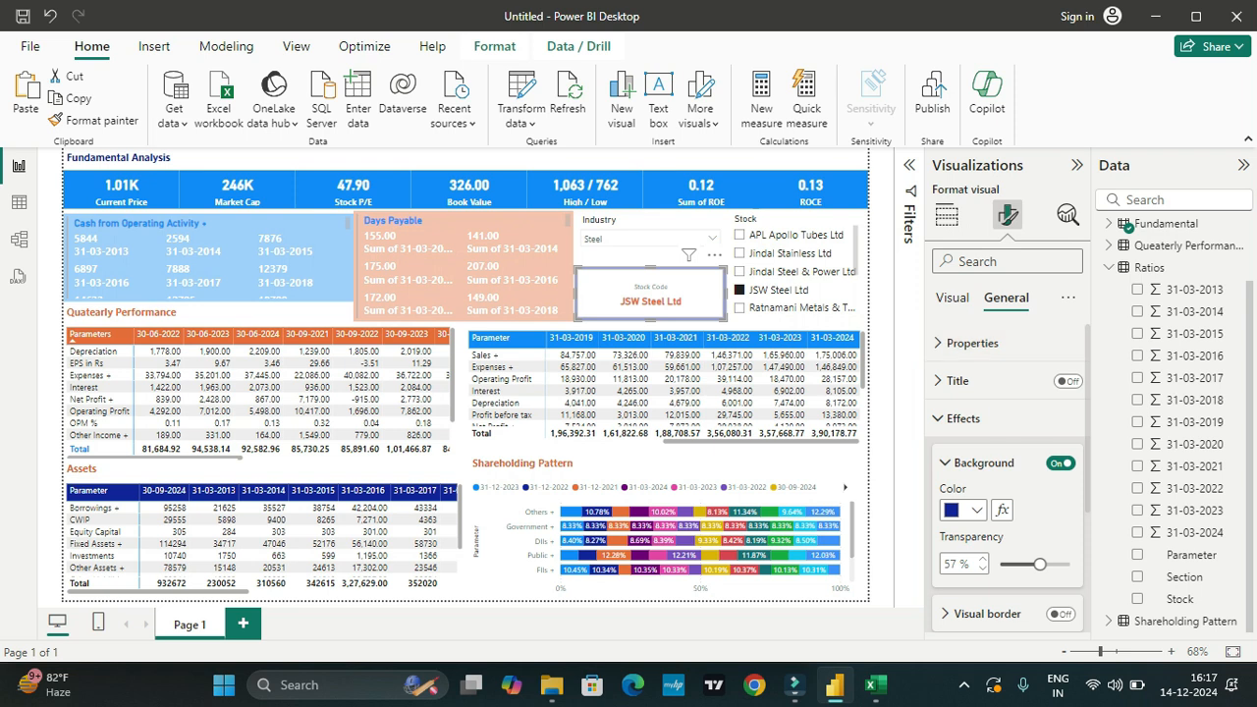
# Step: Set the color of the Stock Code card's callout label to black
pyautogui.click(951, 297)
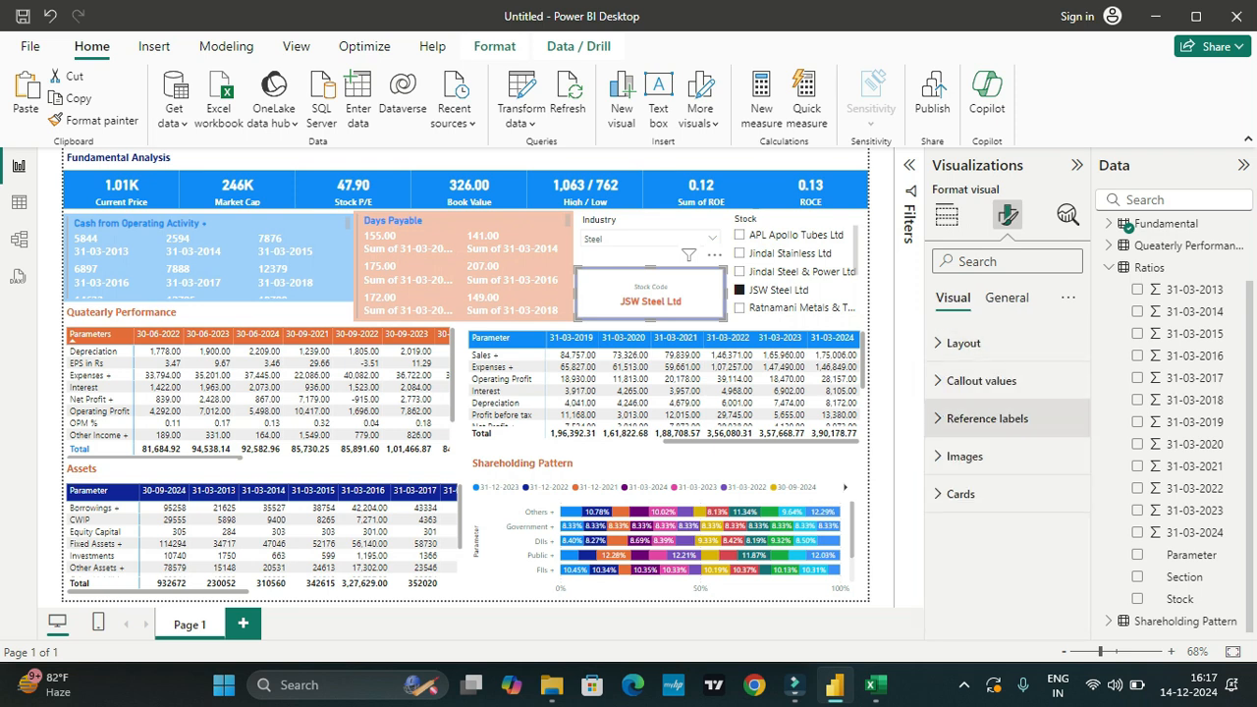
pyautogui.click(981, 380)
pyautogui.scroll(-2, 1007, 441)
pyautogui.scroll(-1, 1007, 472)
pyautogui.scroll(1, 1008, 471)
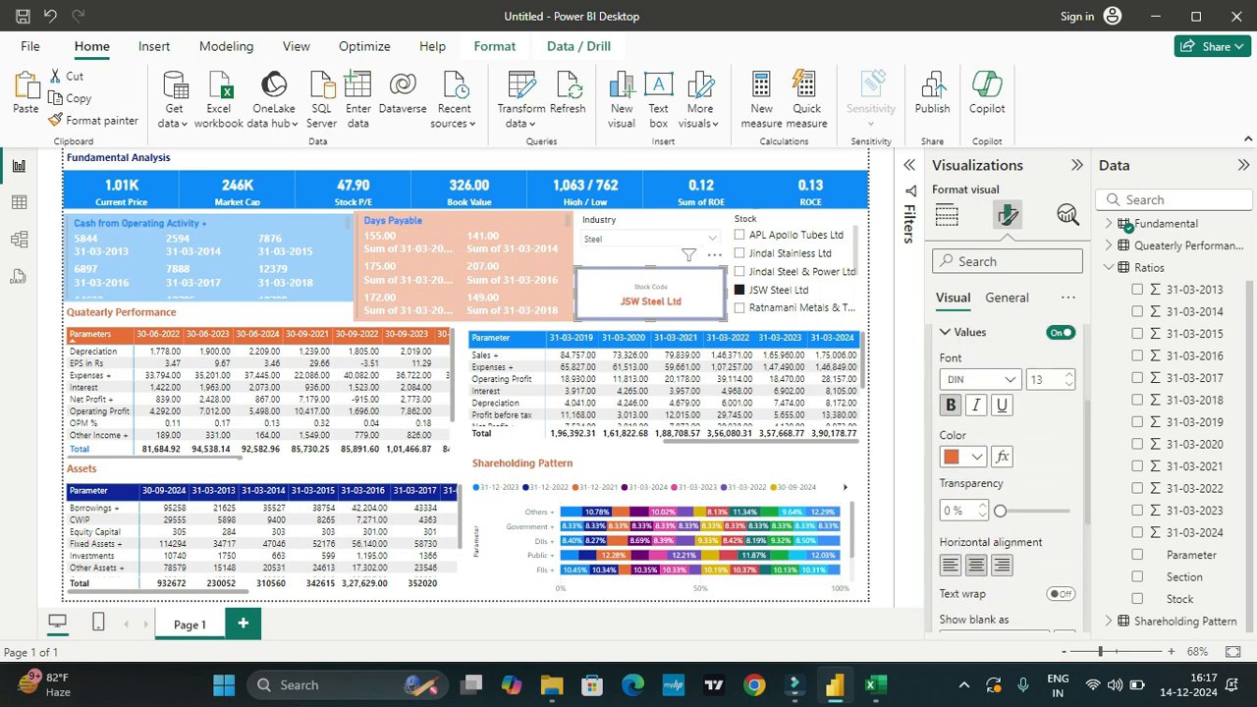
pyautogui.scroll(-3, 1008, 478)
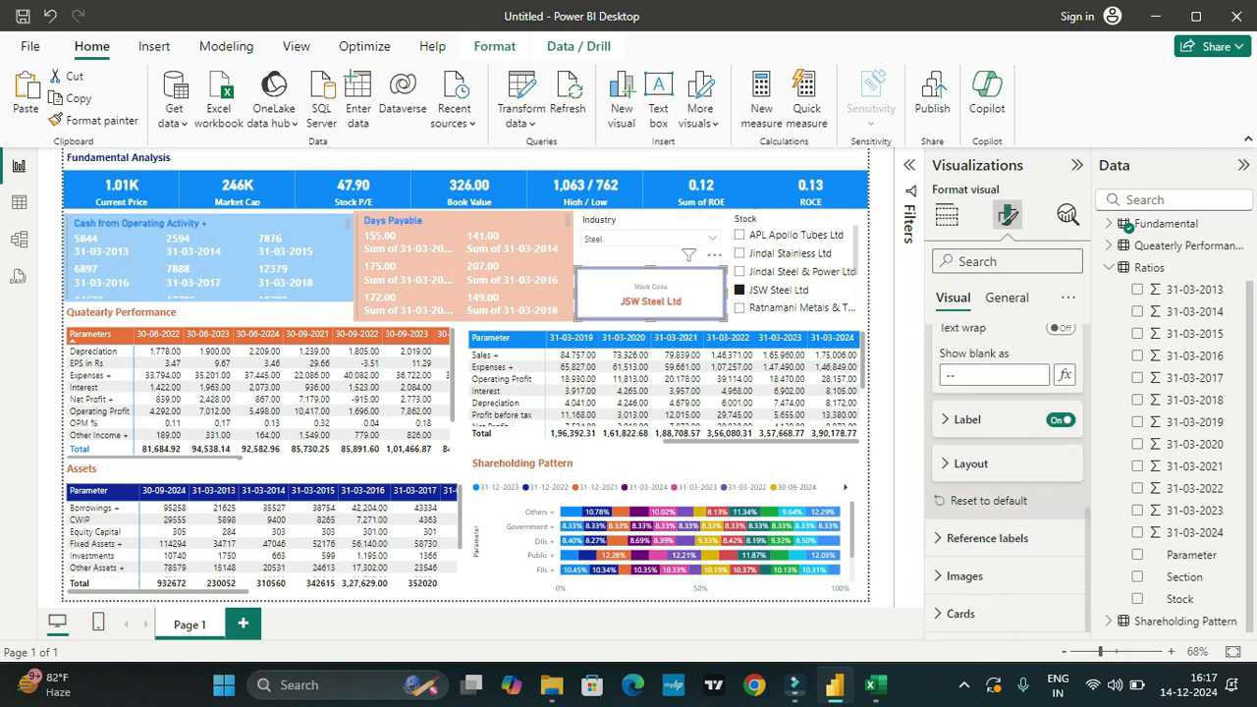
pyautogui.click(967, 419)
pyautogui.scroll(-2, 1007, 478)
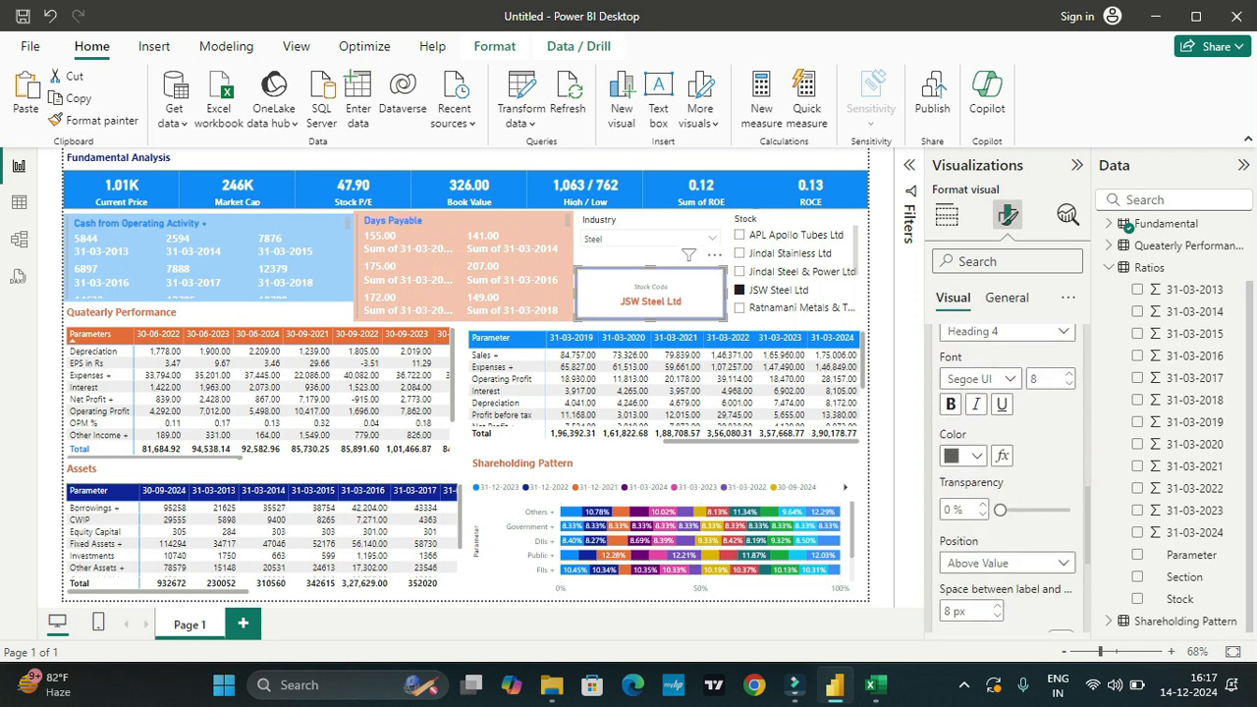
pyautogui.click(962, 456)
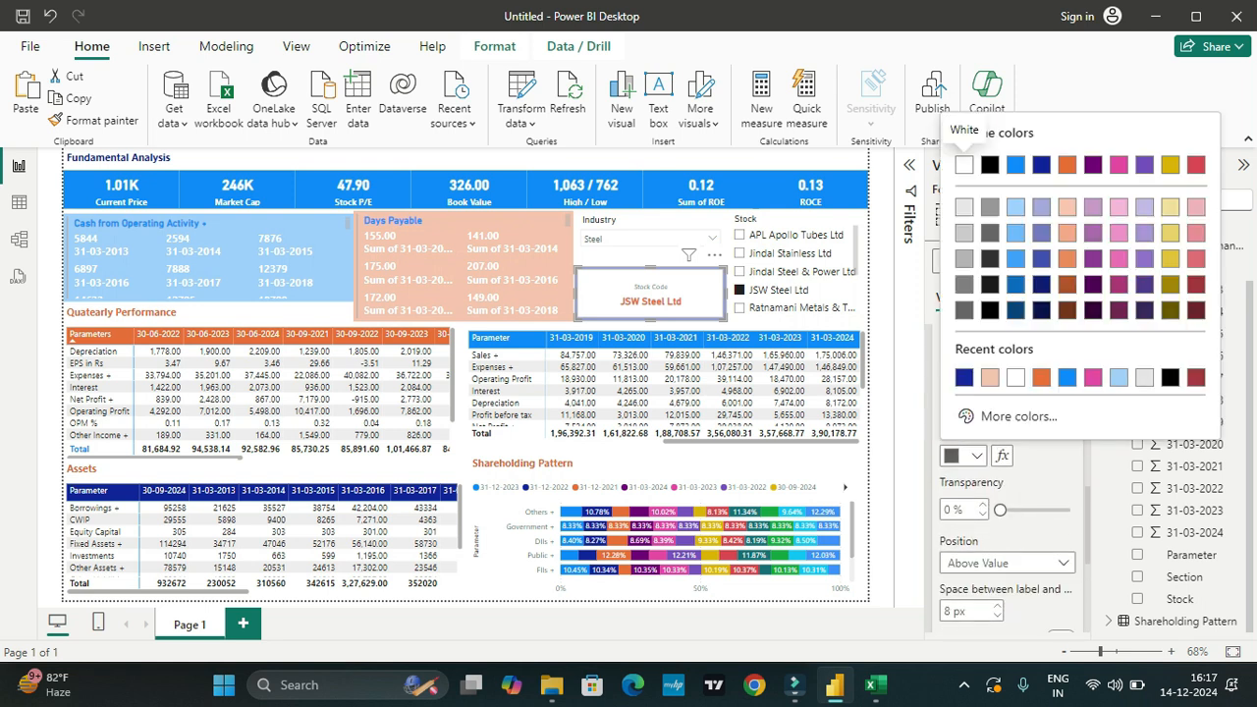
pyautogui.click(963, 164)
pyautogui.scroll(-3, 1001, 442)
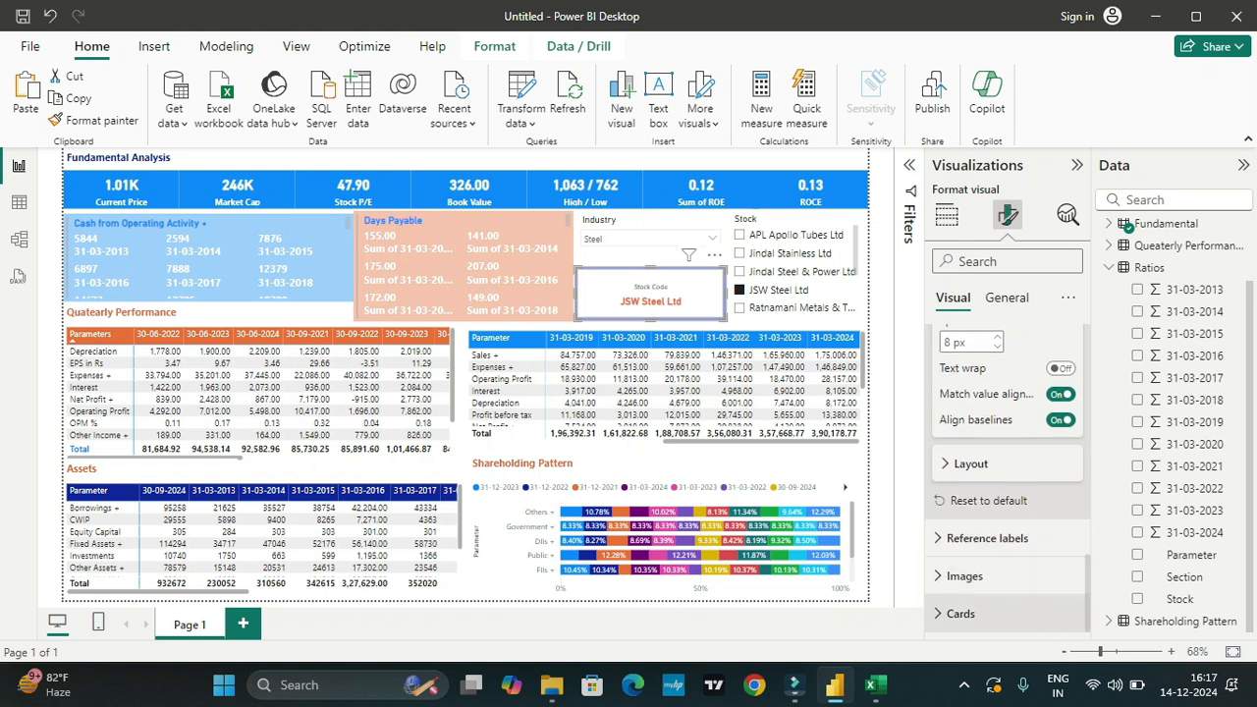
# Step: Fill the inner card background of the Stock Code visual with the dark blue theme color
pyautogui.click(960, 612)
pyautogui.scroll(-5, 1006, 491)
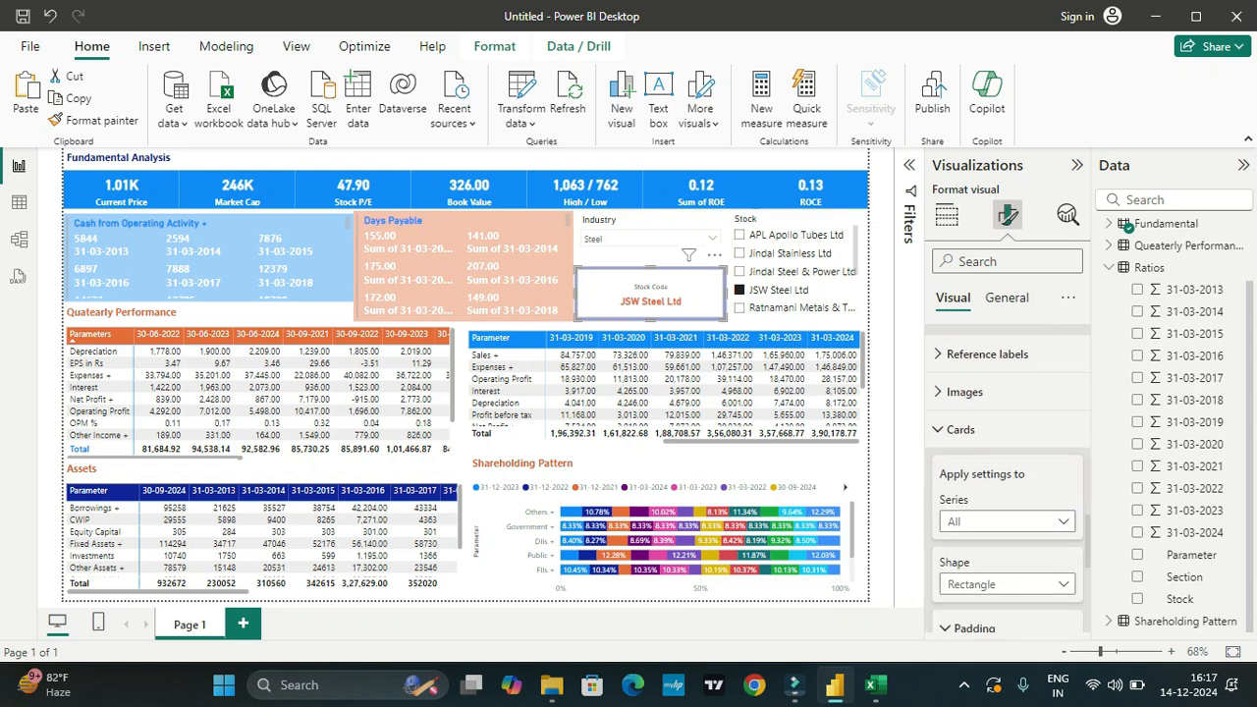
pyautogui.scroll(2, 1007, 481)
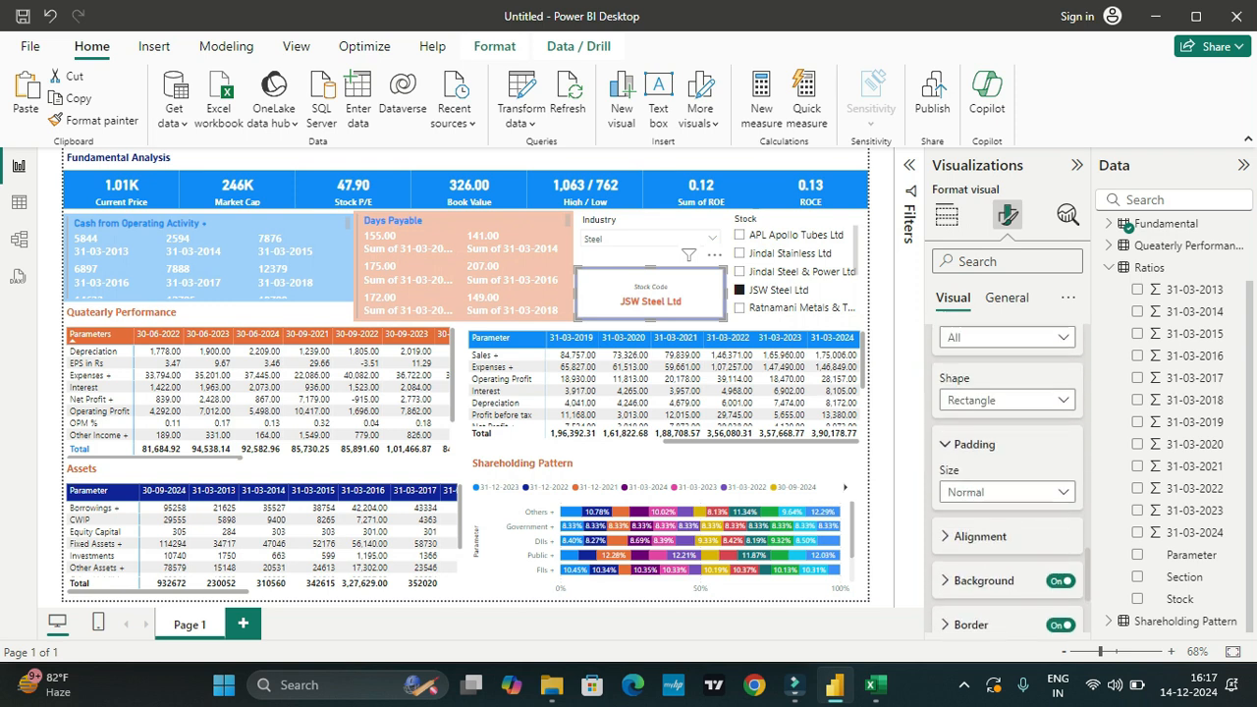
pyautogui.scroll(-3, 1006, 471)
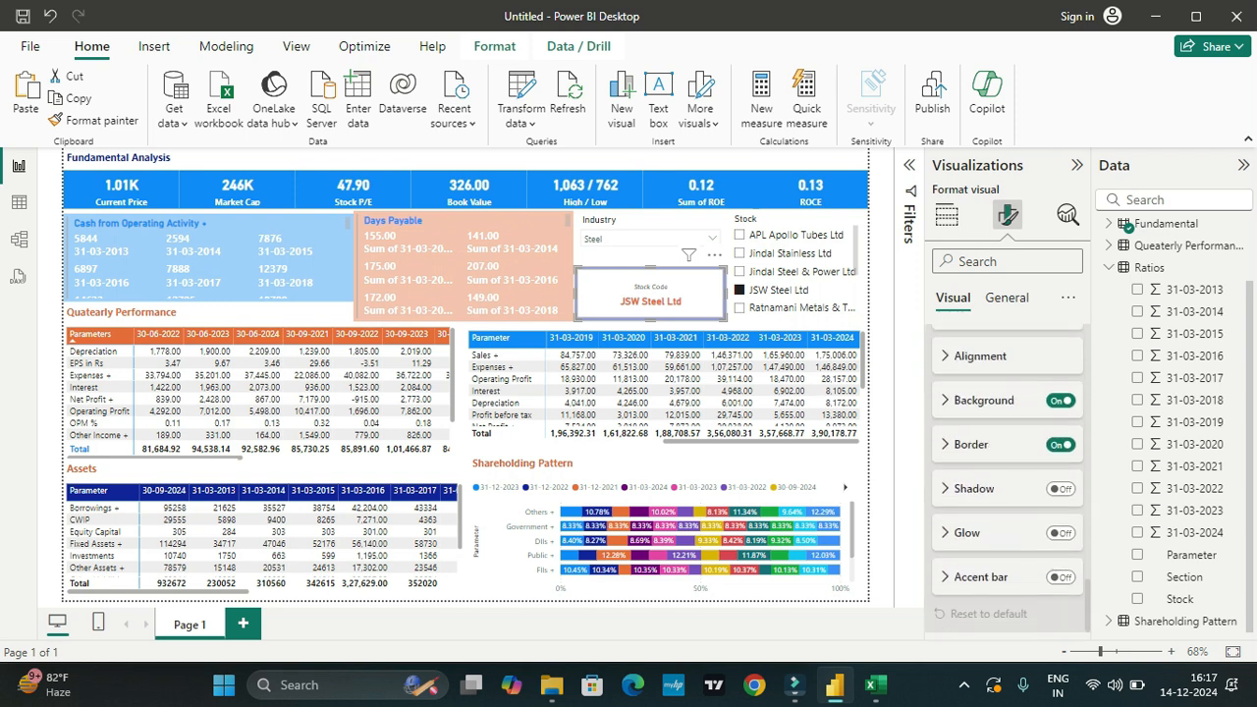
pyautogui.click(983, 400)
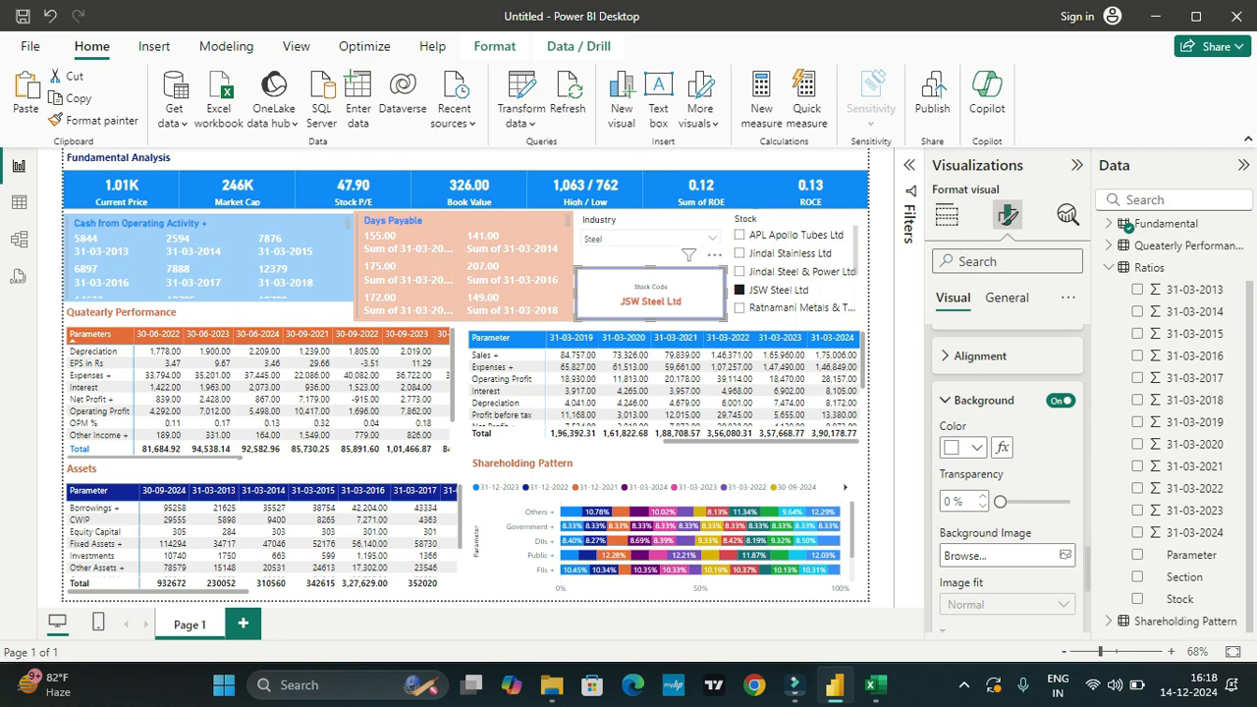
pyautogui.click(962, 447)
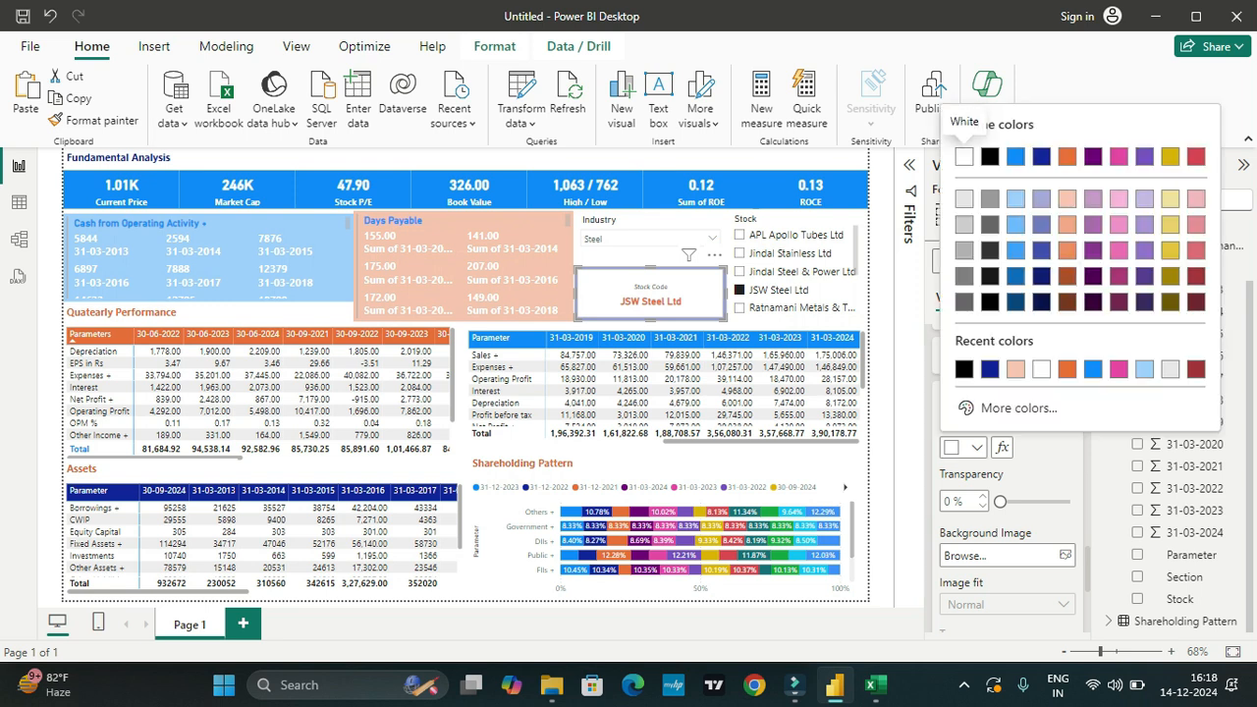
pyautogui.click(1041, 156)
pyautogui.scroll(-1, 1007, 472)
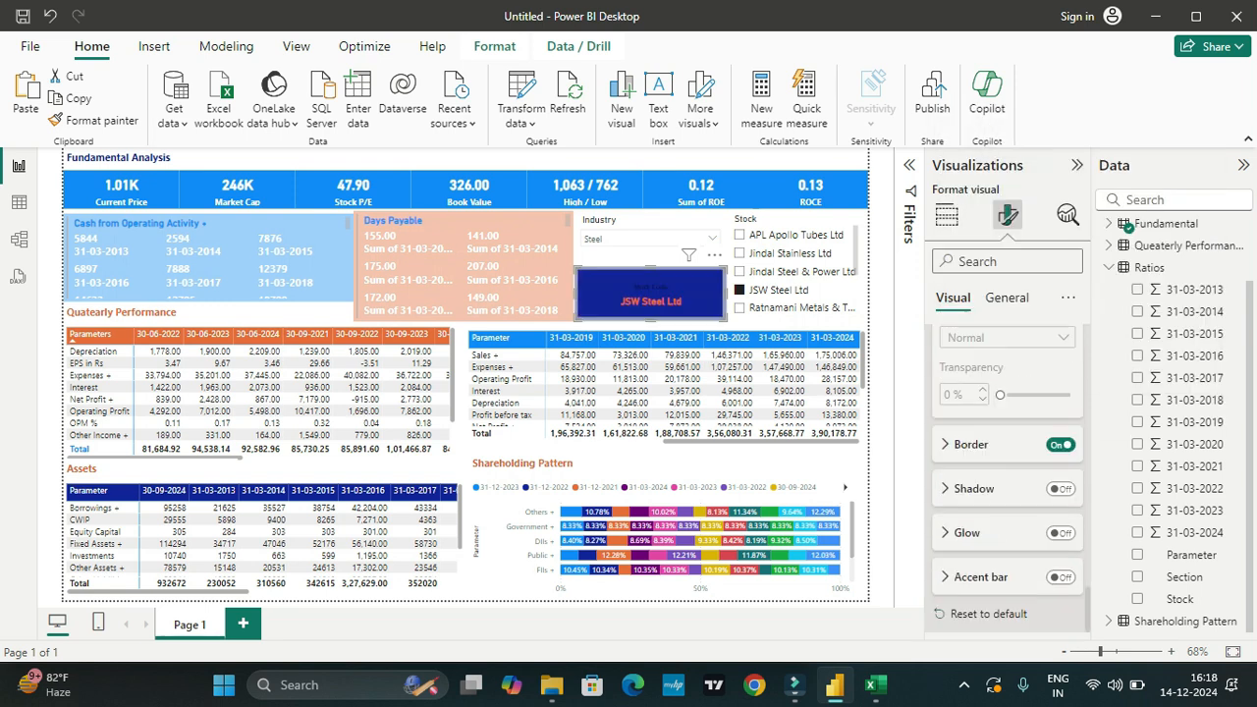
# Step: Change the Stock Code card's callout value to the red theme color and set its font size to 14
pyautogui.scroll(10, 1007, 471)
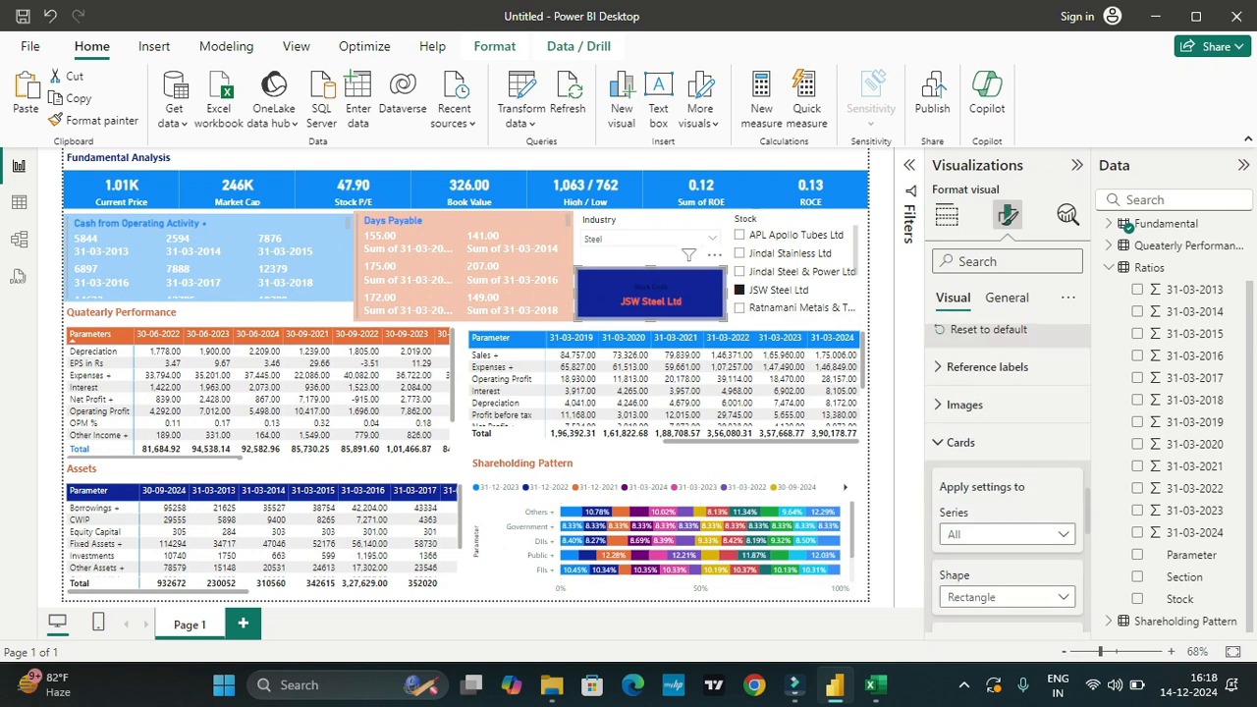
pyautogui.scroll(4, 1007, 471)
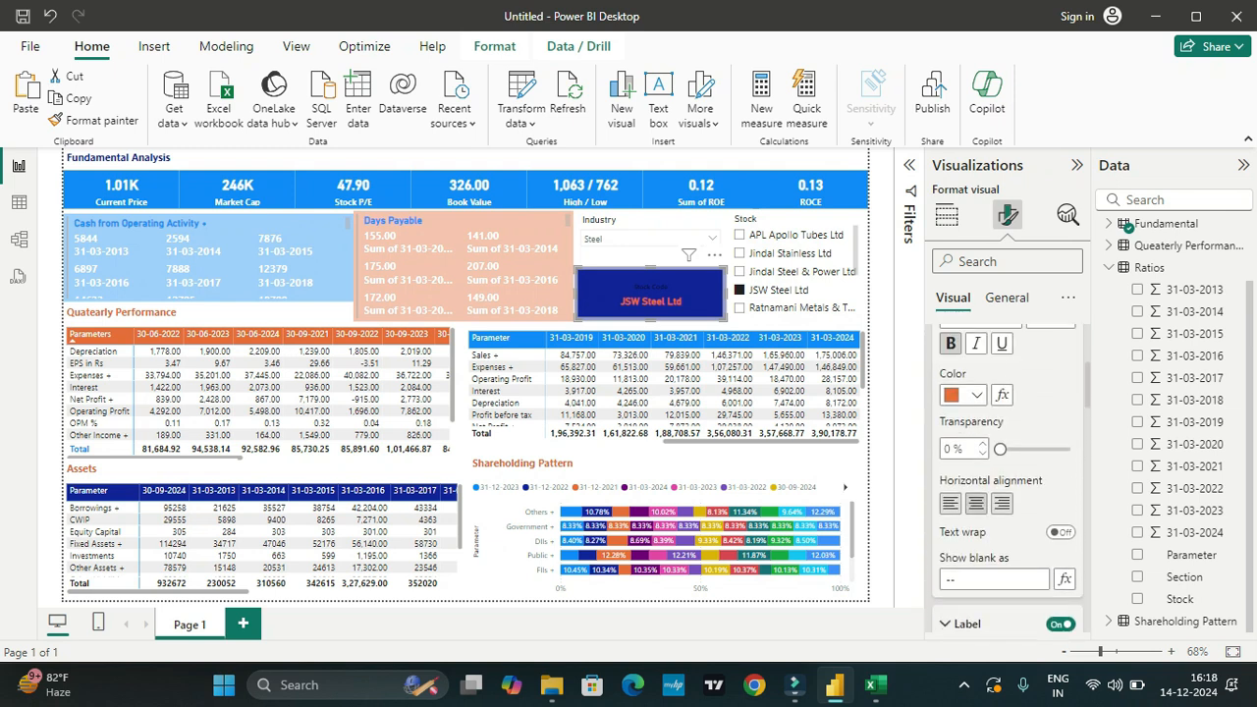
pyautogui.click(976, 487)
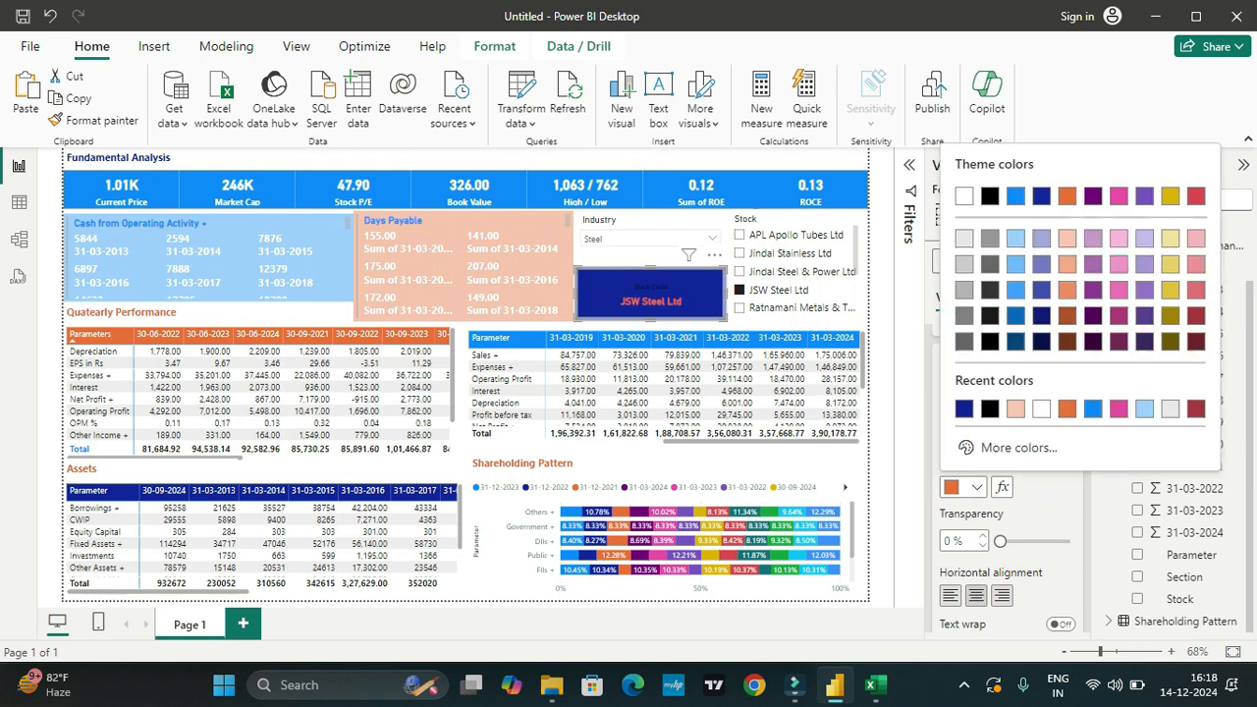
pyautogui.click(1067, 196)
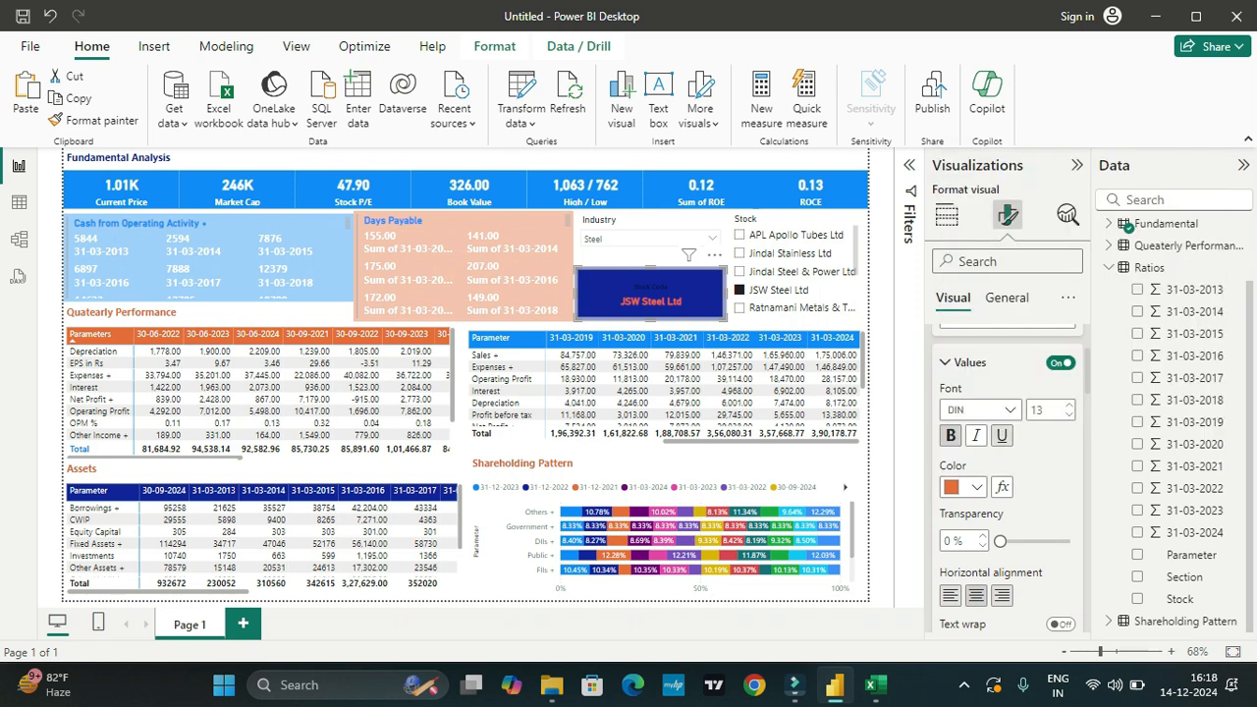
pyautogui.click(976, 486)
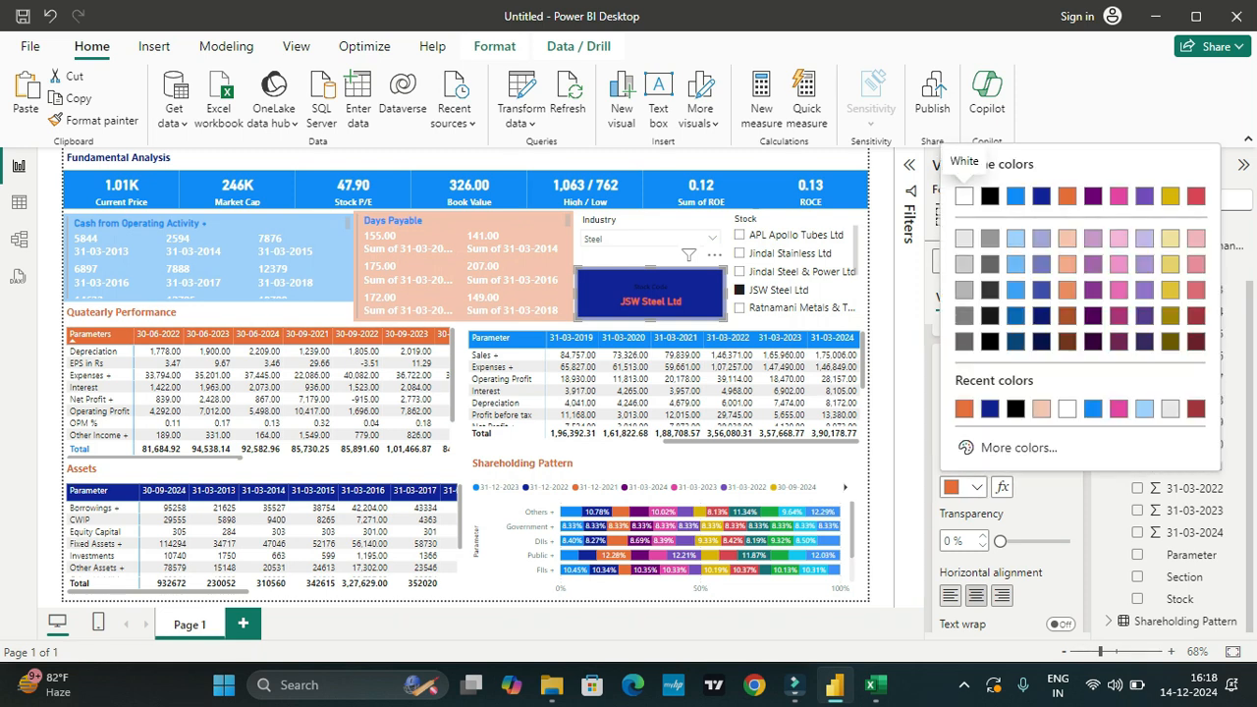
pyautogui.click(963, 195)
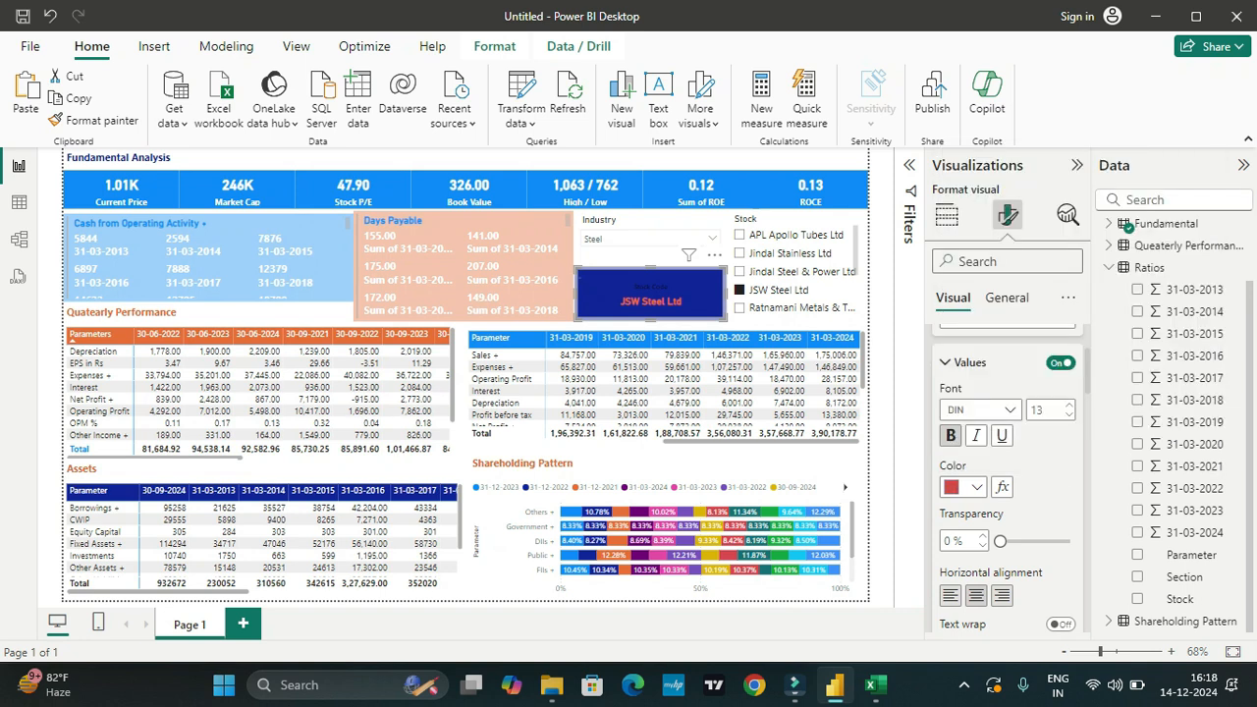
pyautogui.scroll(5, 1006, 442)
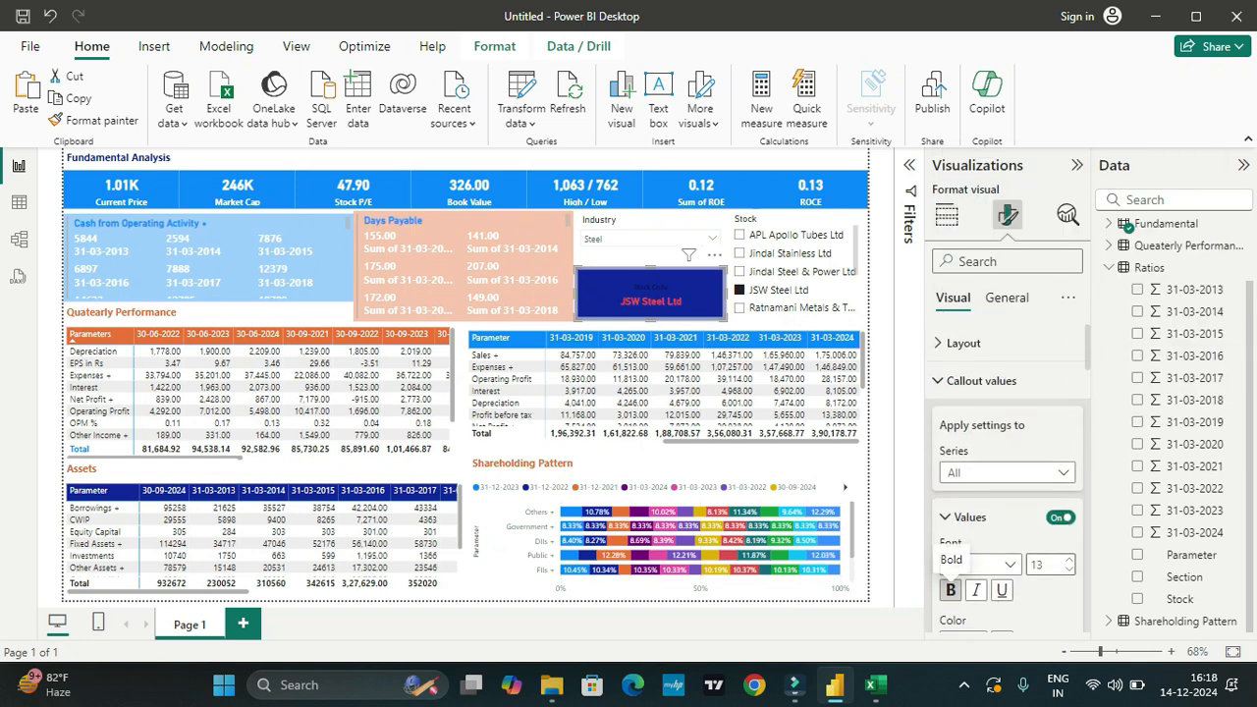
pyautogui.click(1068, 559)
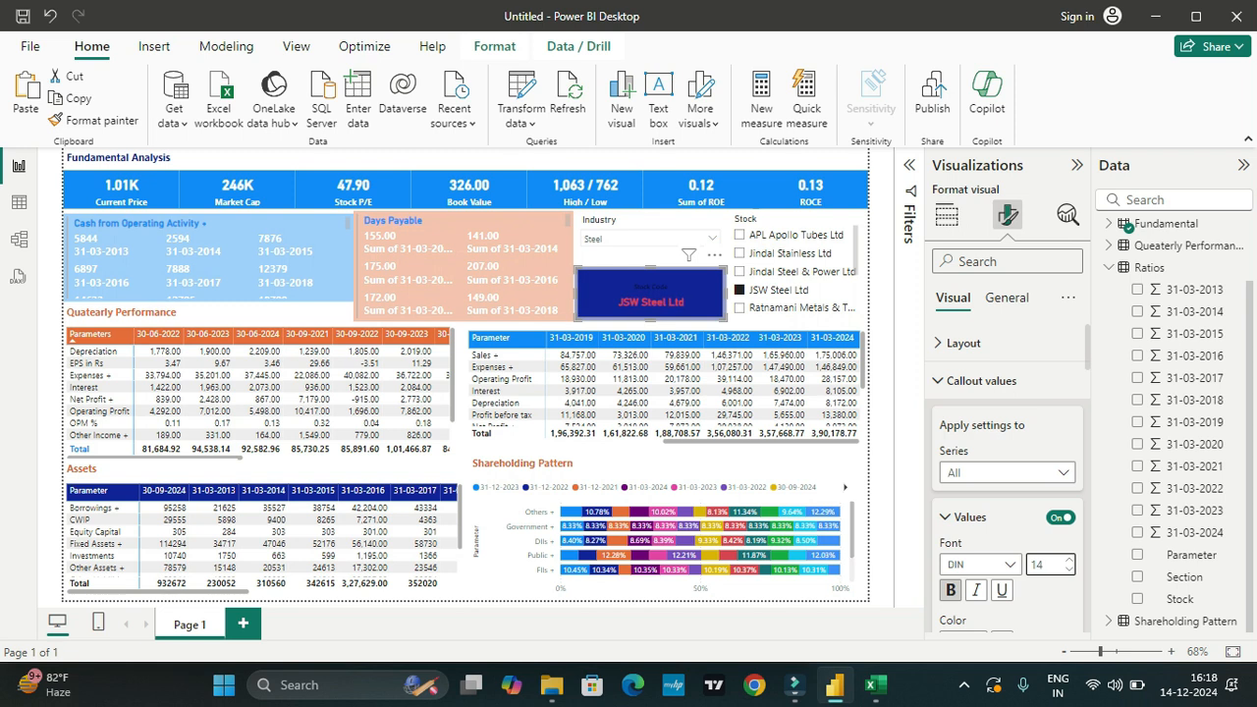
# Step: Examine the Stock Code card's layout, padding, background, border and shadow settings
pyautogui.click(960, 342)
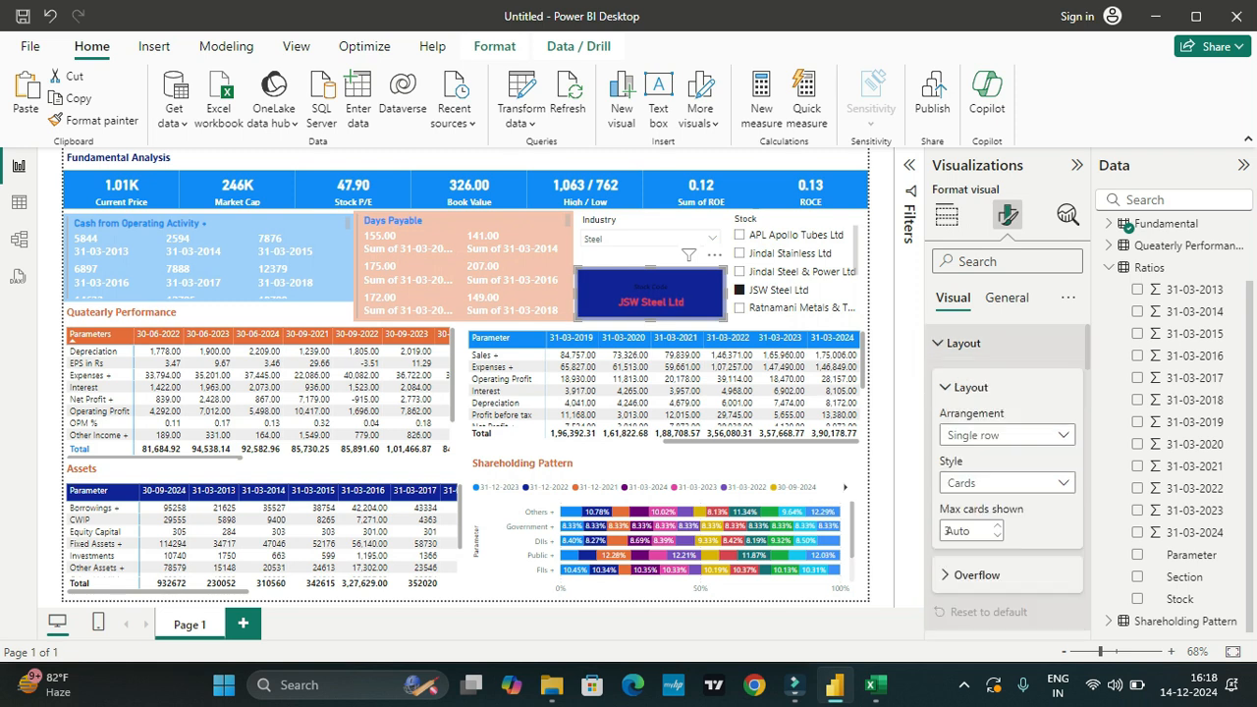
pyautogui.click(962, 342)
pyautogui.click(980, 381)
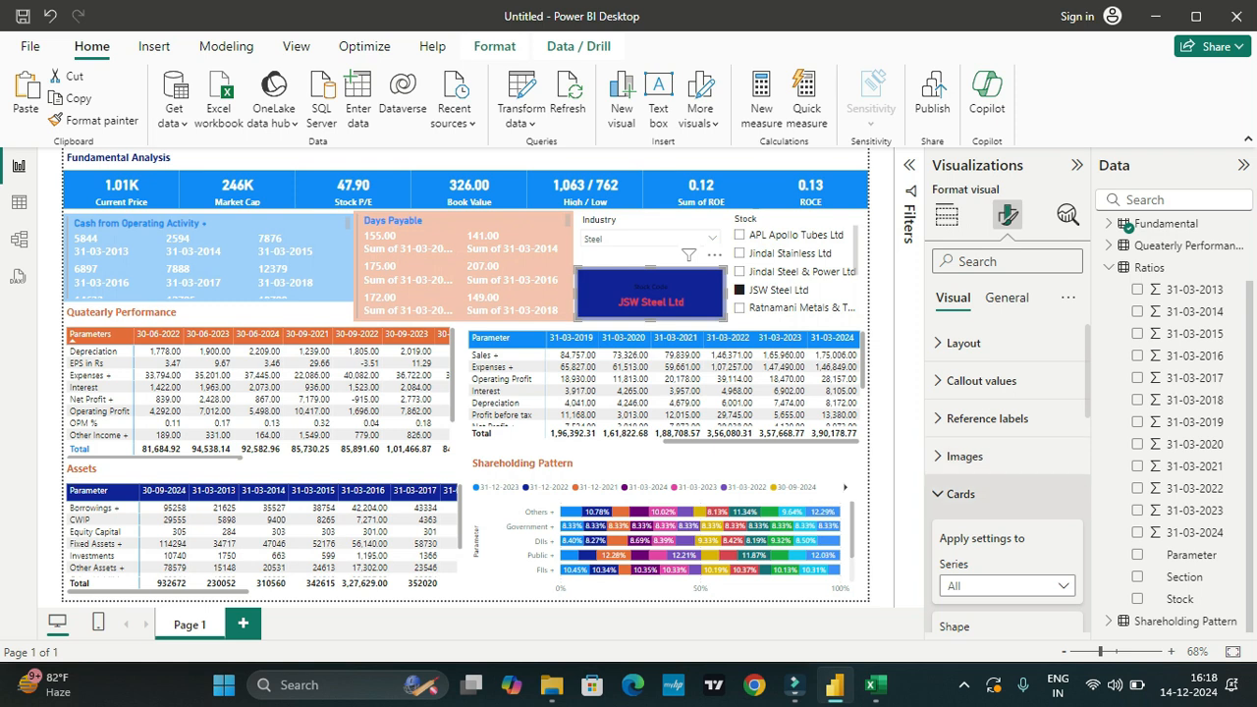
pyautogui.scroll(-5, 1007, 471)
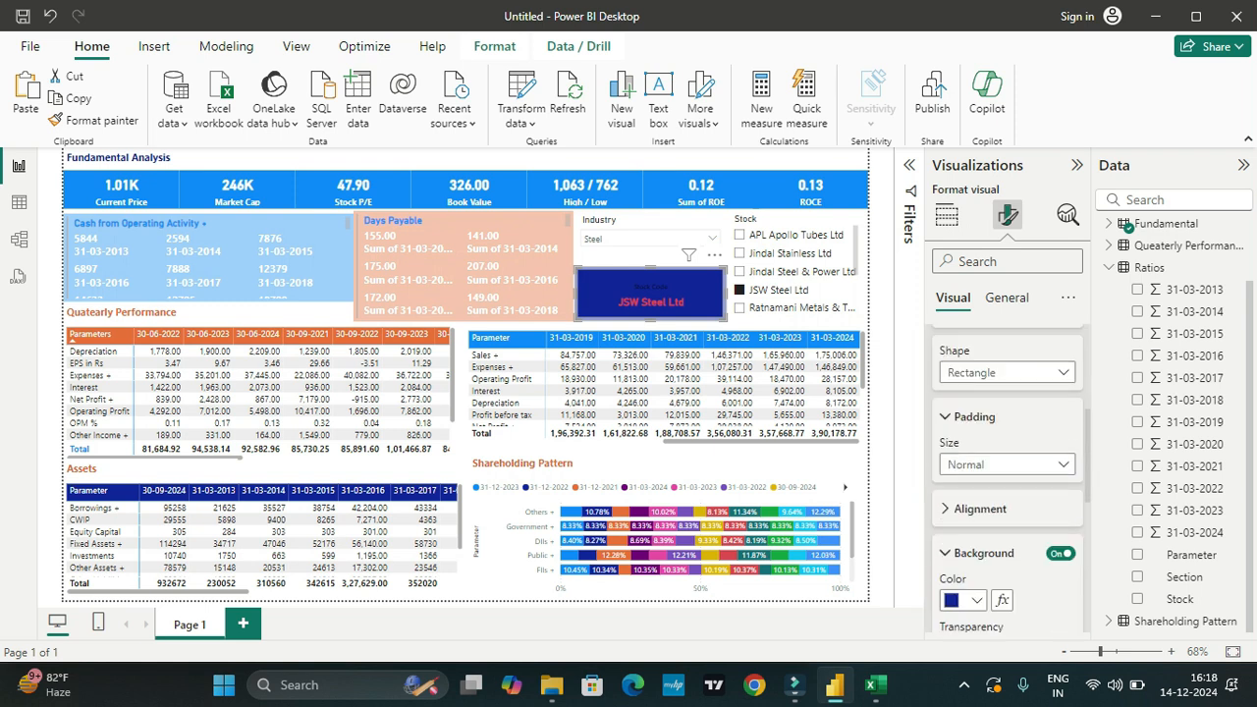
pyautogui.scroll(-2, 1006, 471)
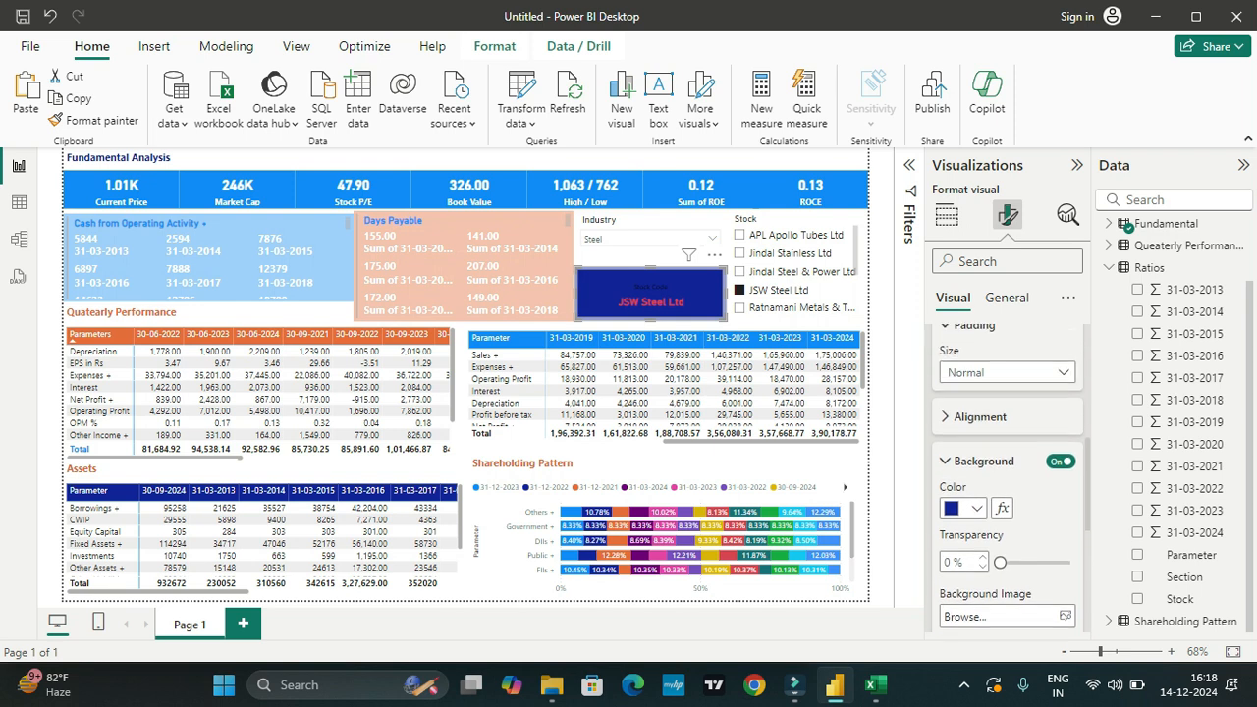
pyautogui.scroll(-4, 1007, 472)
pyautogui.scroll(-1, 1007, 472)
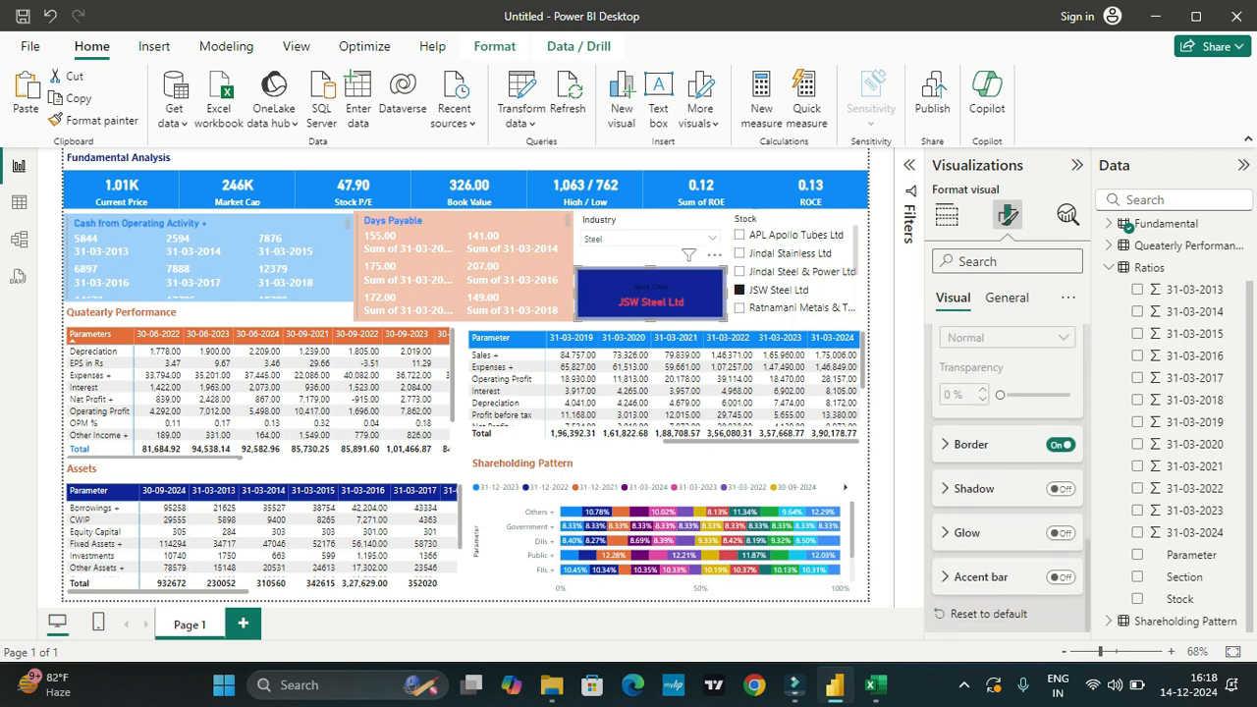
pyautogui.click(973, 489)
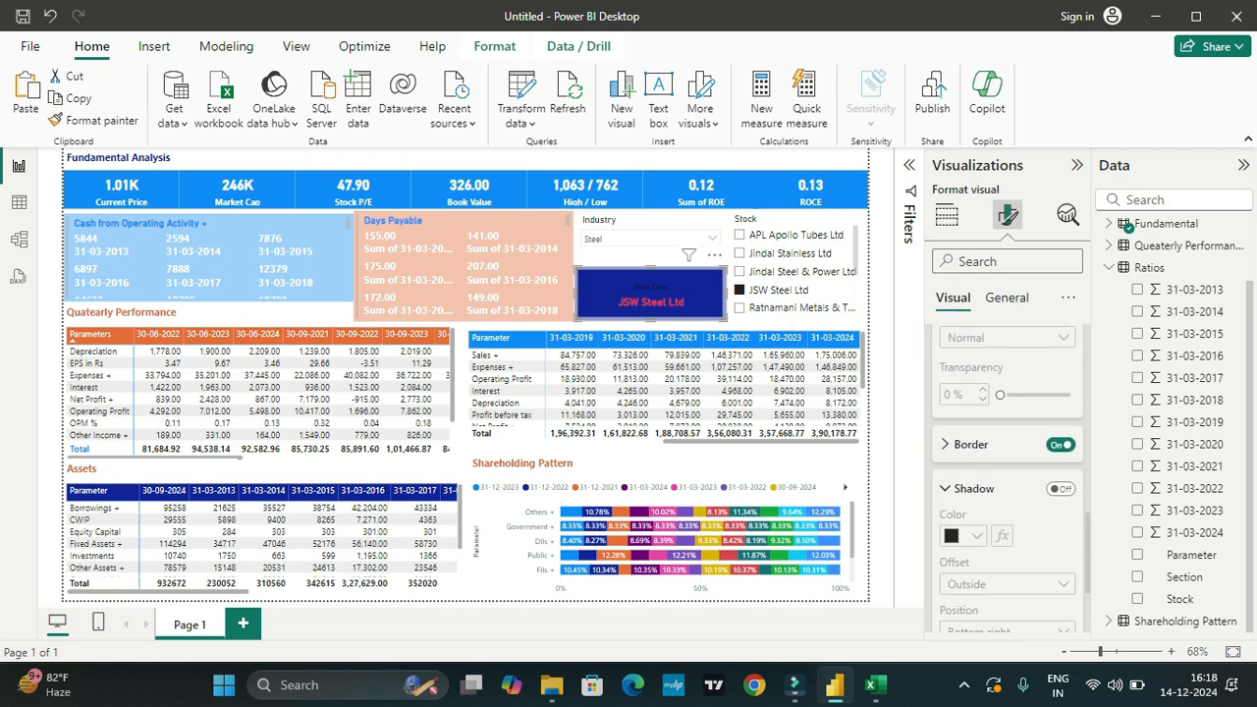
# Step: Set the general background of the Stock Code visual, behind the inner card, to white
pyautogui.click(1006, 297)
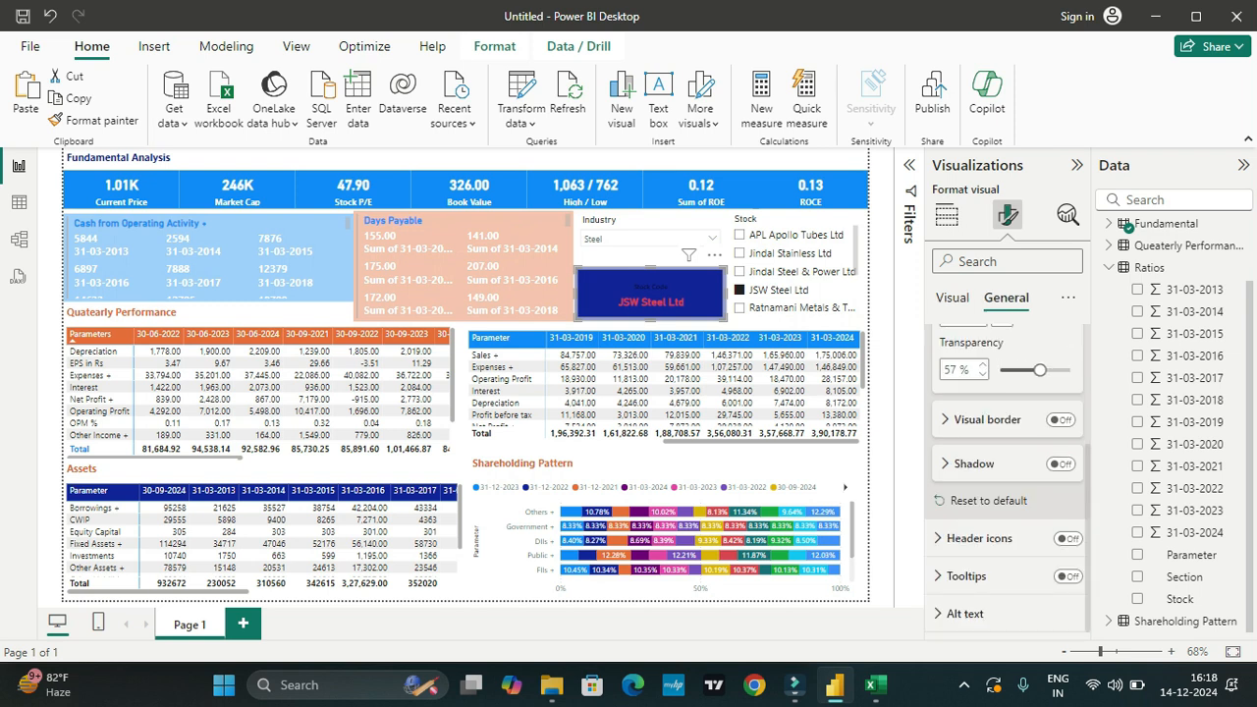
pyautogui.scroll(4, 1007, 471)
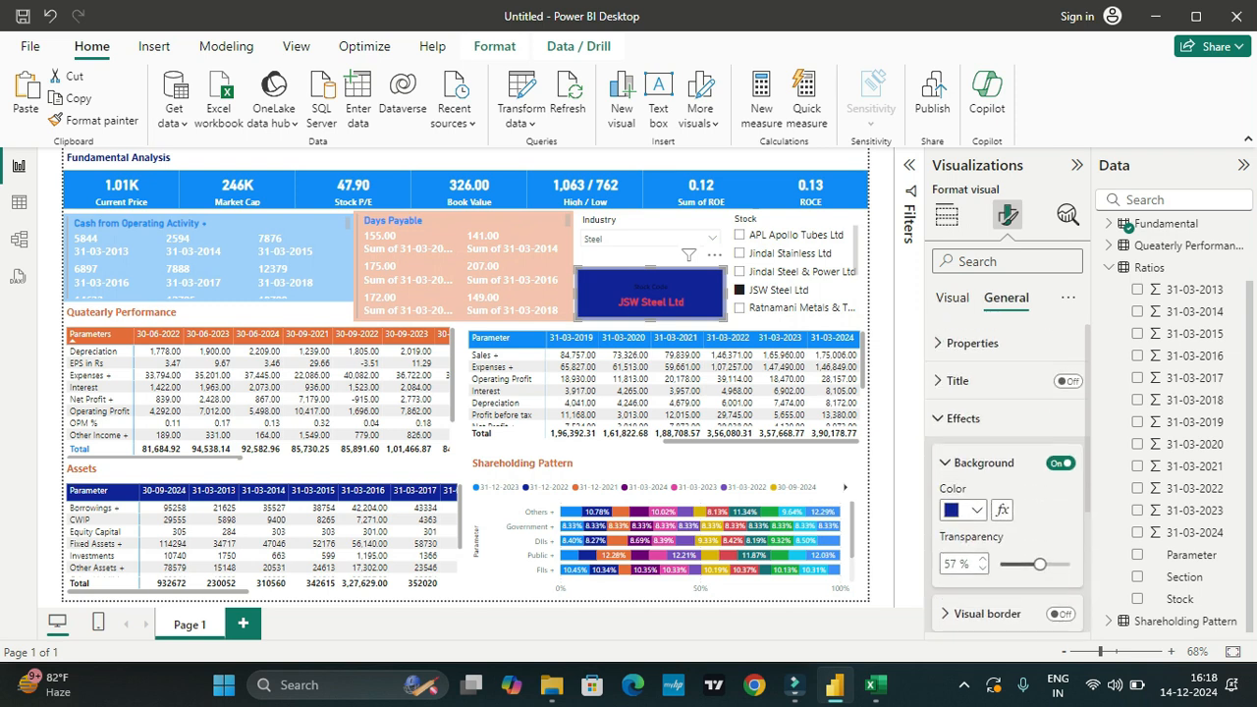
pyautogui.click(975, 509)
pyautogui.click(948, 192)
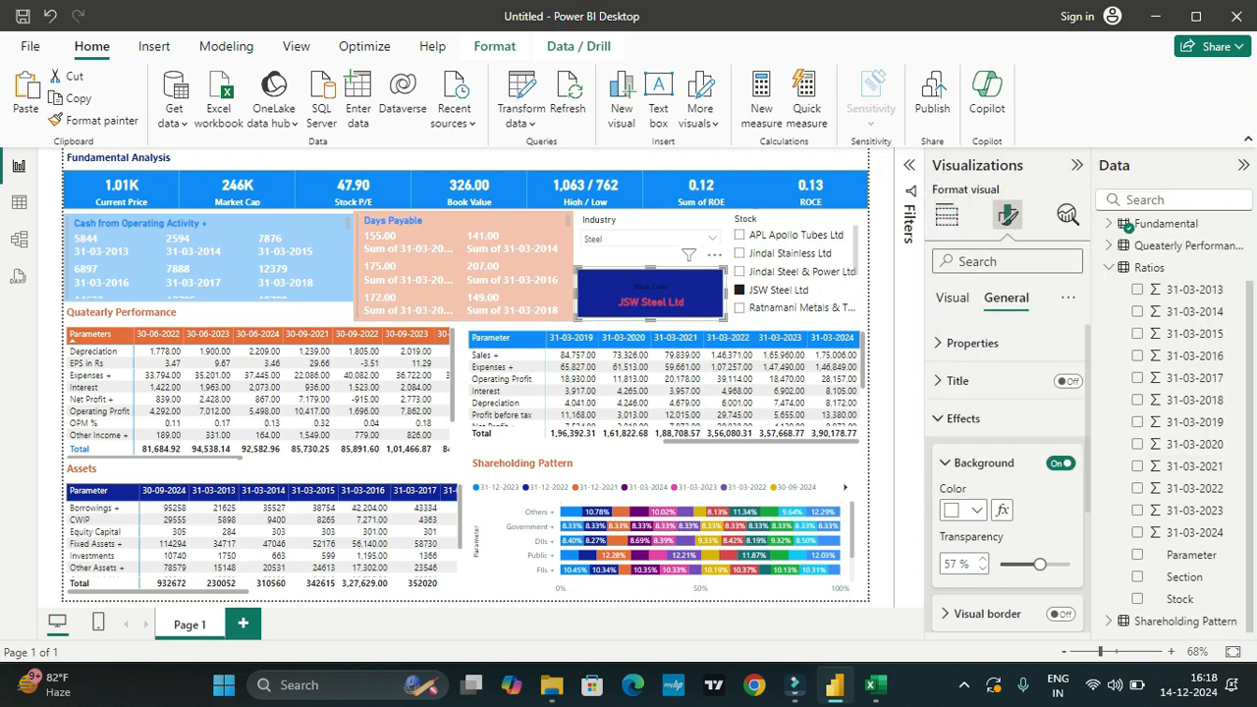
# Step: Review the Stock Code card's title, effects, properties, shadow and layout options
pyautogui.scroll(-3, 1006, 471)
pyautogui.scroll(3, 1007, 471)
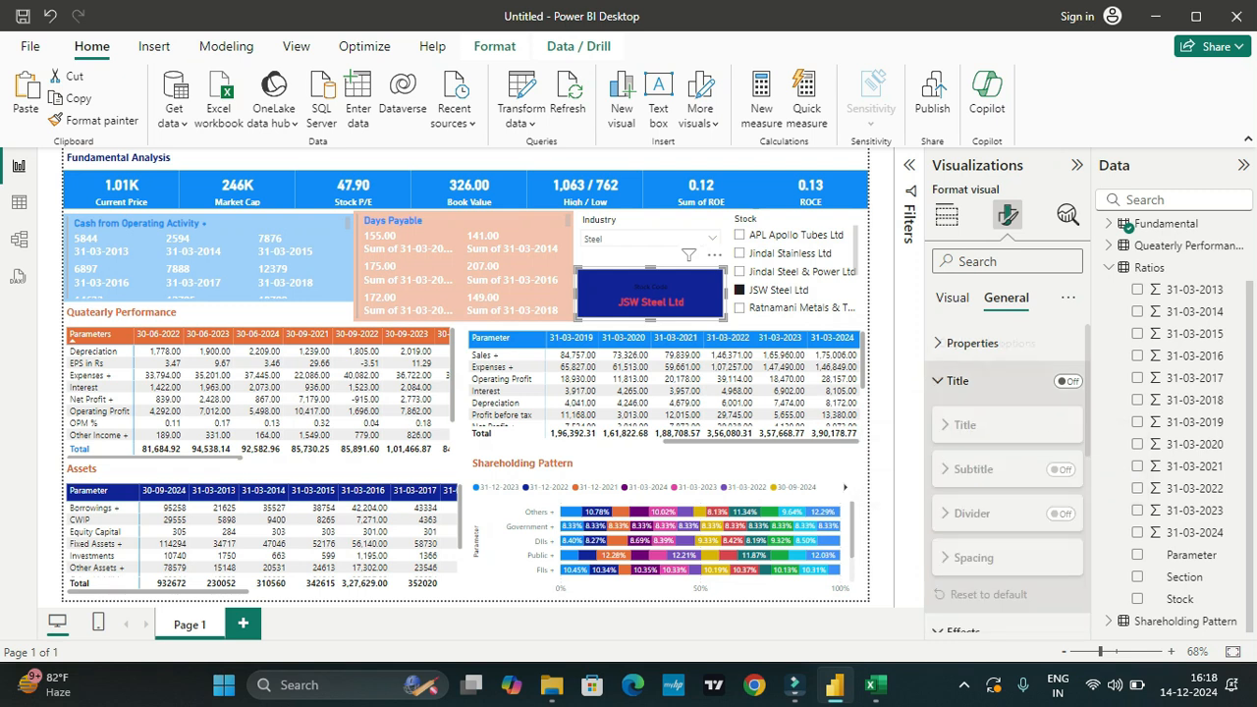
pyautogui.click(962, 418)
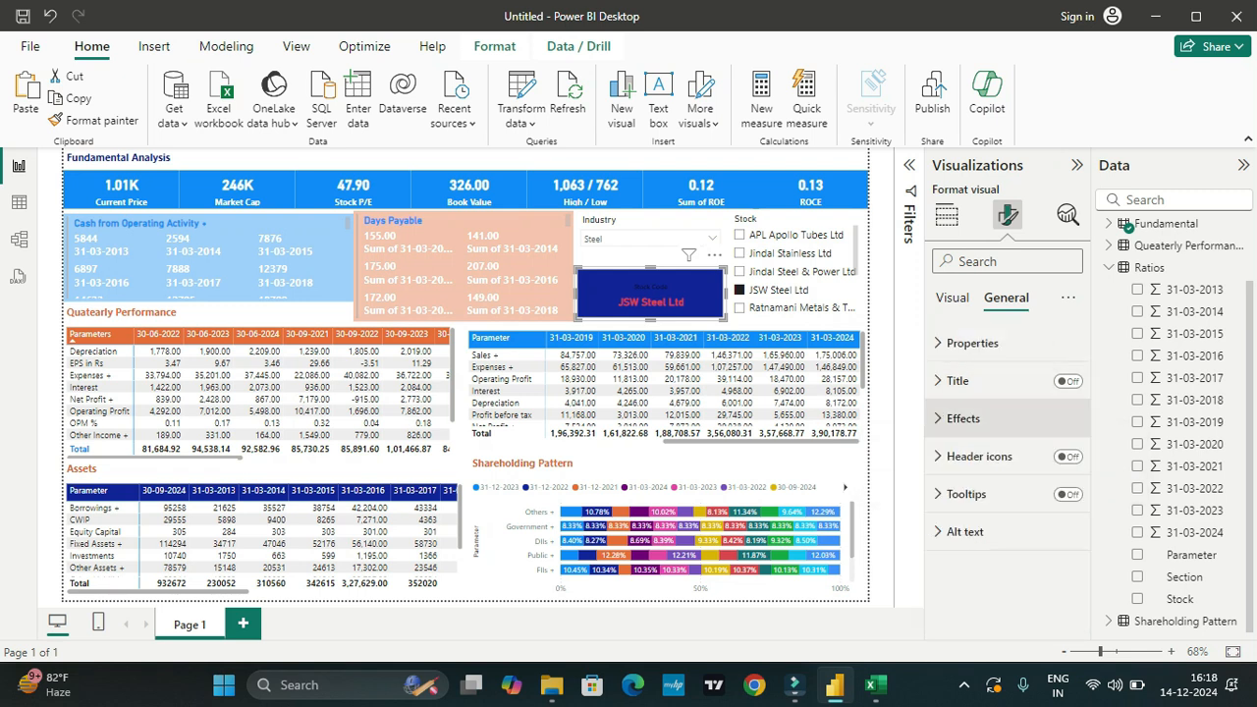
pyautogui.click(972, 343)
pyautogui.scroll(-3, 1006, 472)
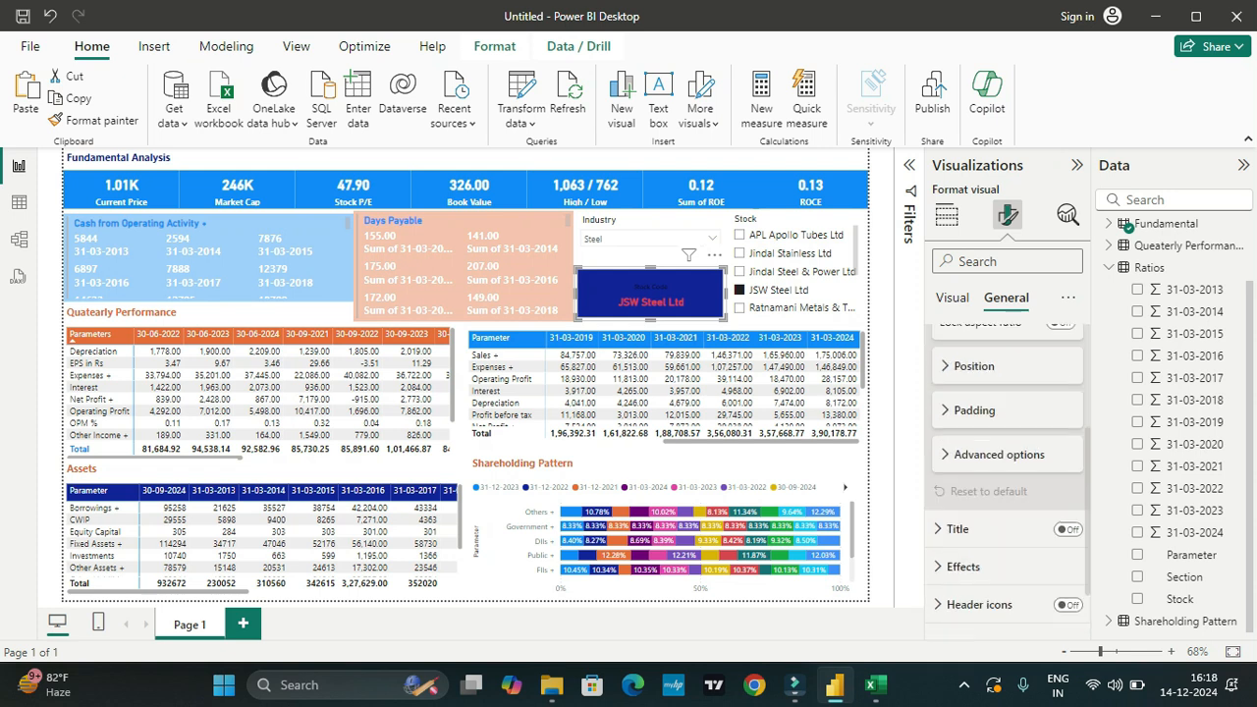
pyautogui.scroll(-1, 1006, 472)
pyautogui.click(951, 297)
pyautogui.scroll(-4, 1006, 478)
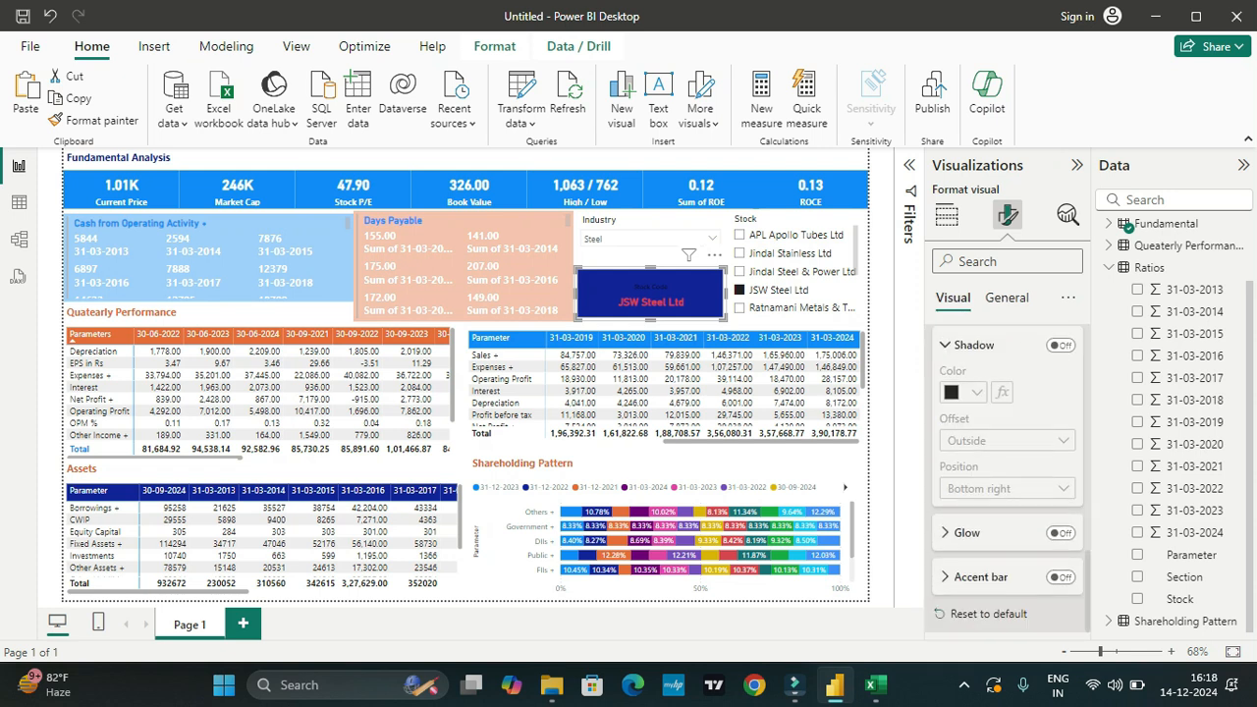
pyautogui.scroll(5, 1006, 471)
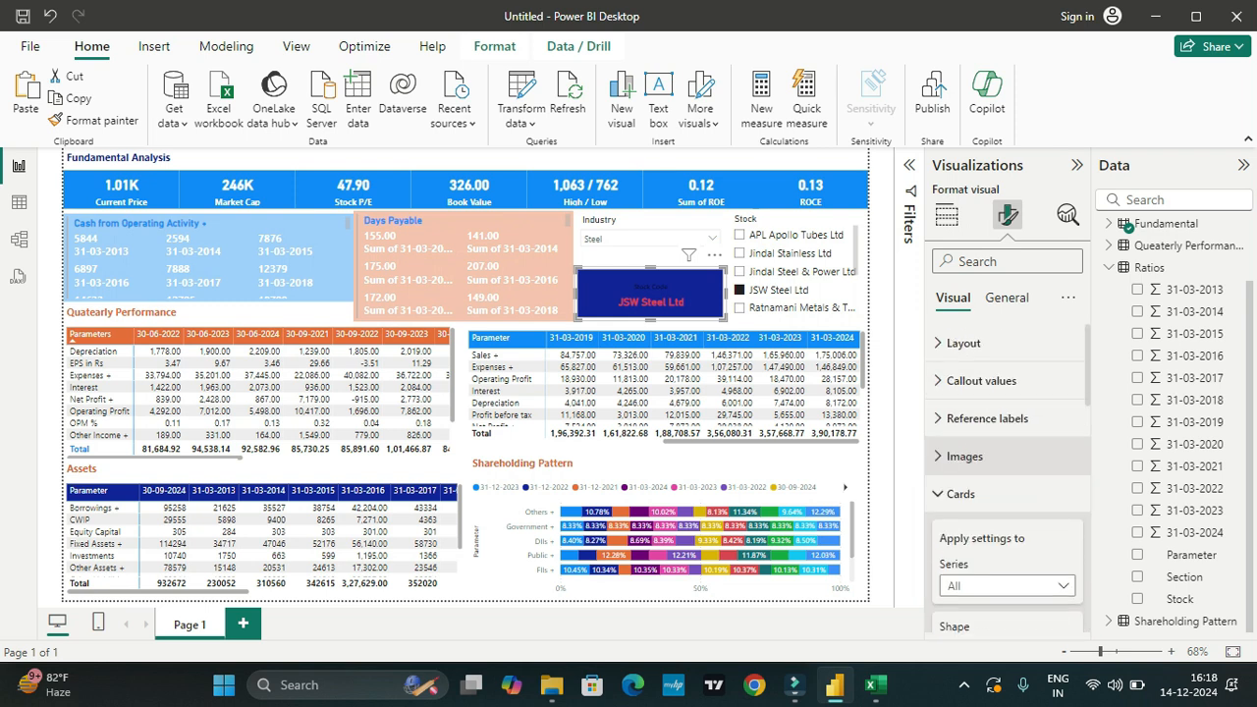
pyautogui.click(963, 344)
pyautogui.scroll(-3, 1006, 452)
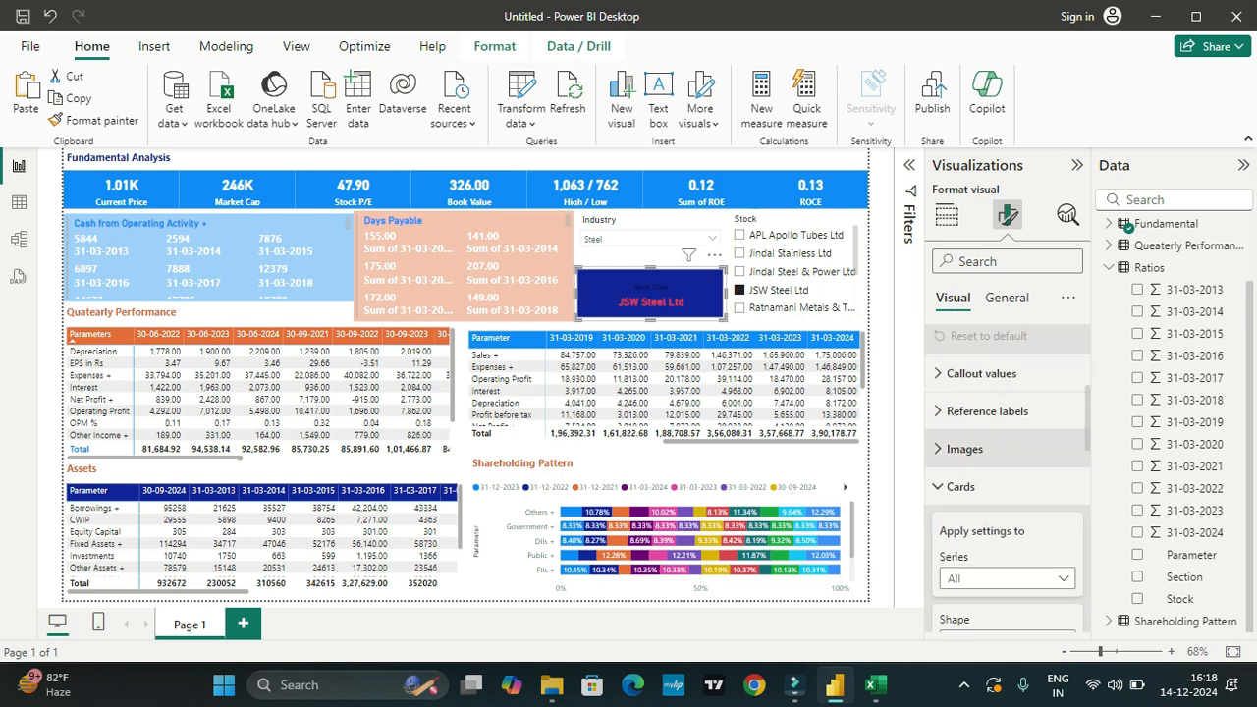
# Step: Review the Stock Code card's layout, callout value, reference label and image settings
pyautogui.click(980, 373)
pyautogui.scroll(-2, 1006, 471)
pyautogui.scroll(-2, 1006, 471)
pyautogui.scroll(4, 1007, 471)
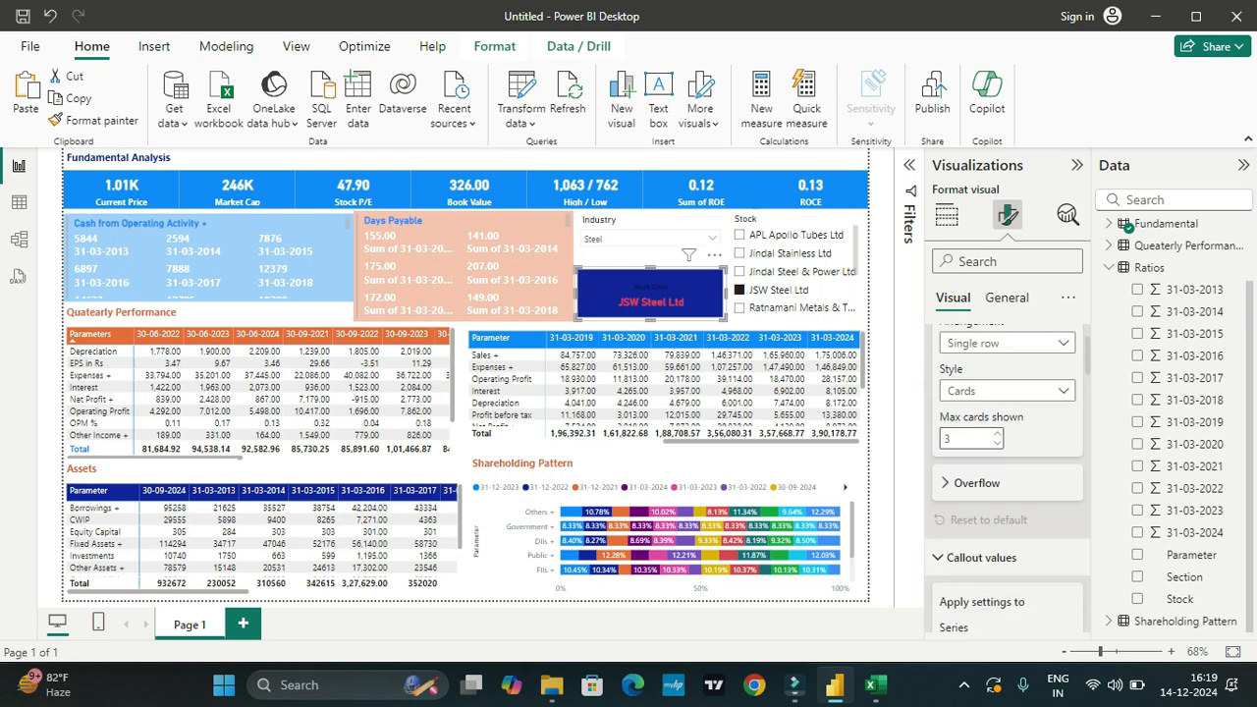
pyautogui.scroll(-1, 982, 466)
pyautogui.click(980, 465)
pyautogui.scroll(-1, 981, 461)
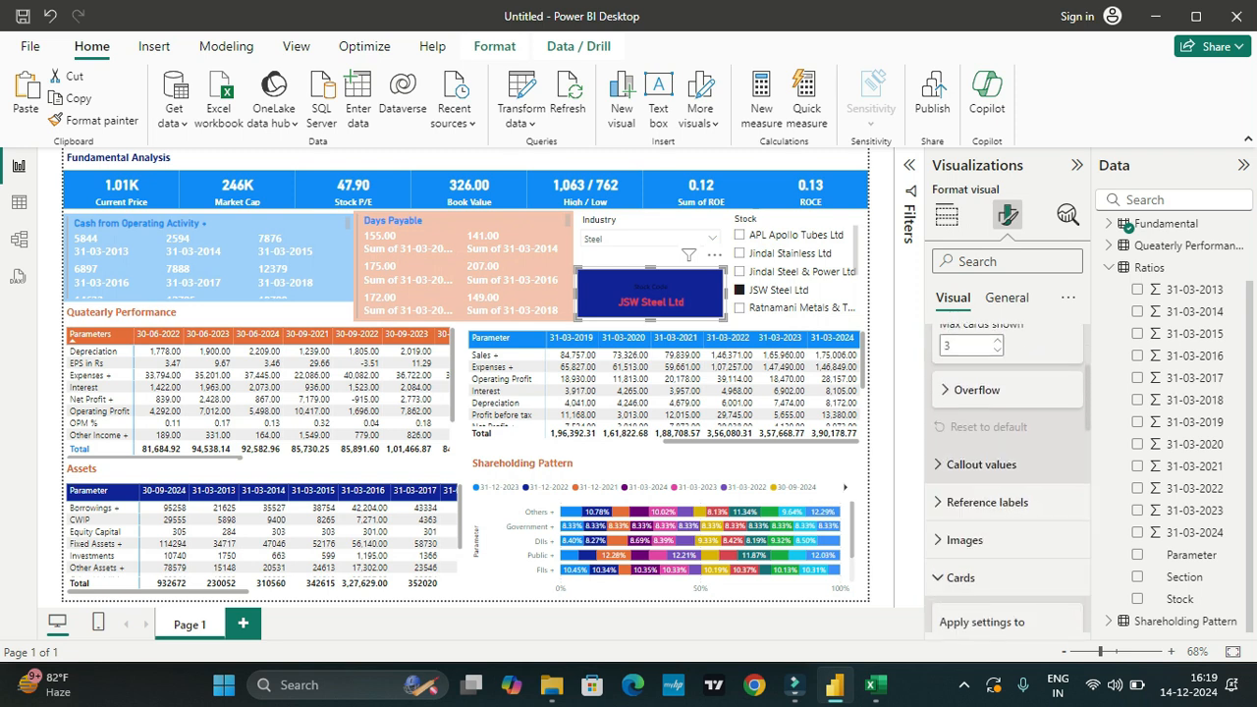
pyautogui.scroll(-1, 1006, 481)
pyautogui.scroll(-2, 1007, 482)
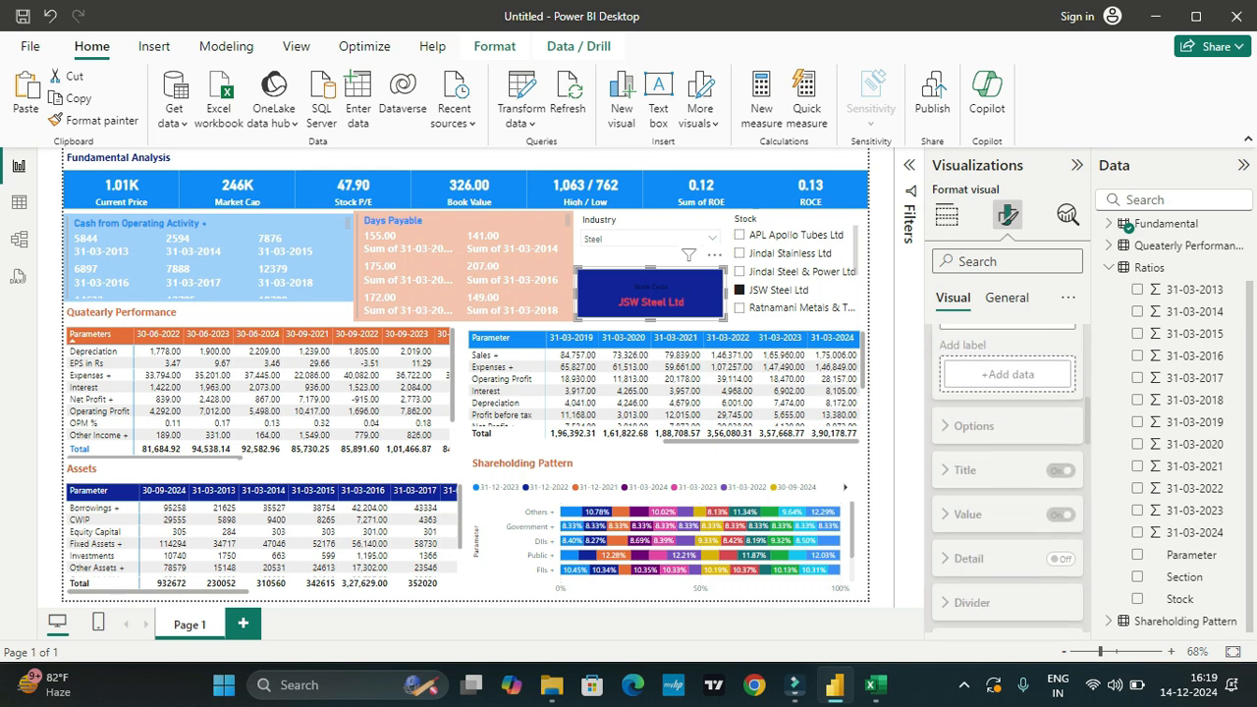
pyautogui.scroll(-3, 982, 442)
pyautogui.click(967, 441)
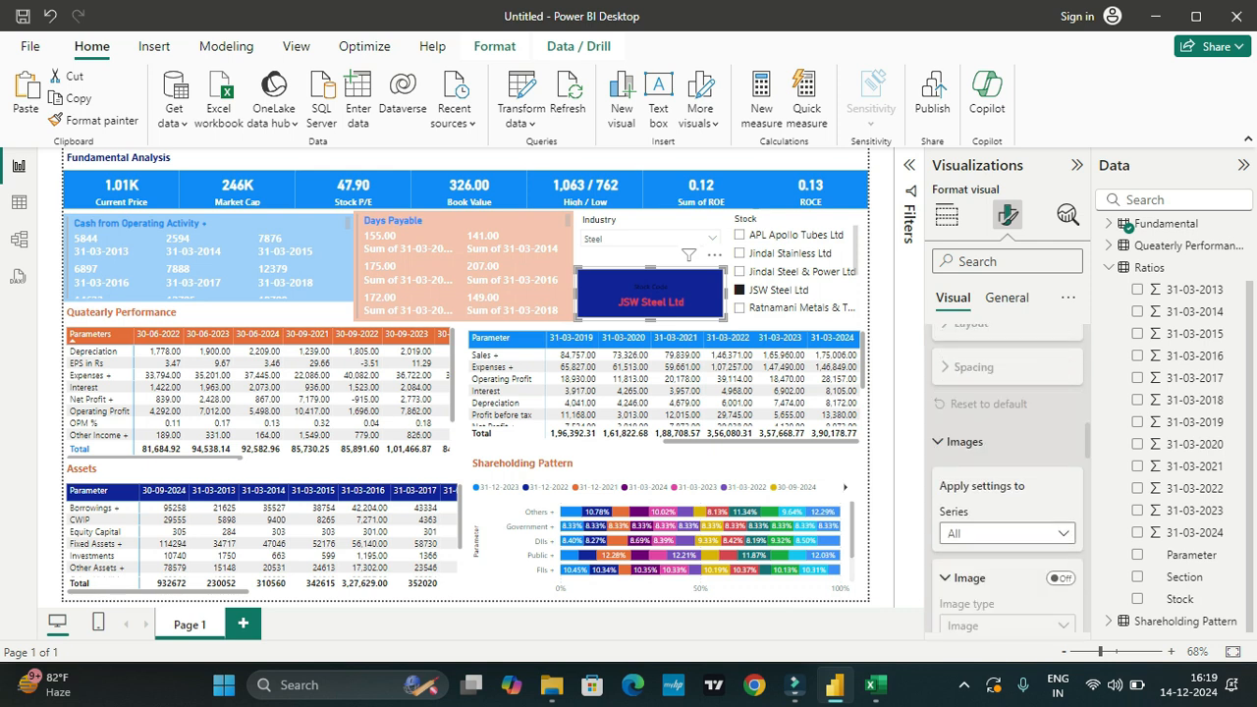
pyautogui.scroll(-2, 982, 442)
pyautogui.scroll(-3, 1007, 471)
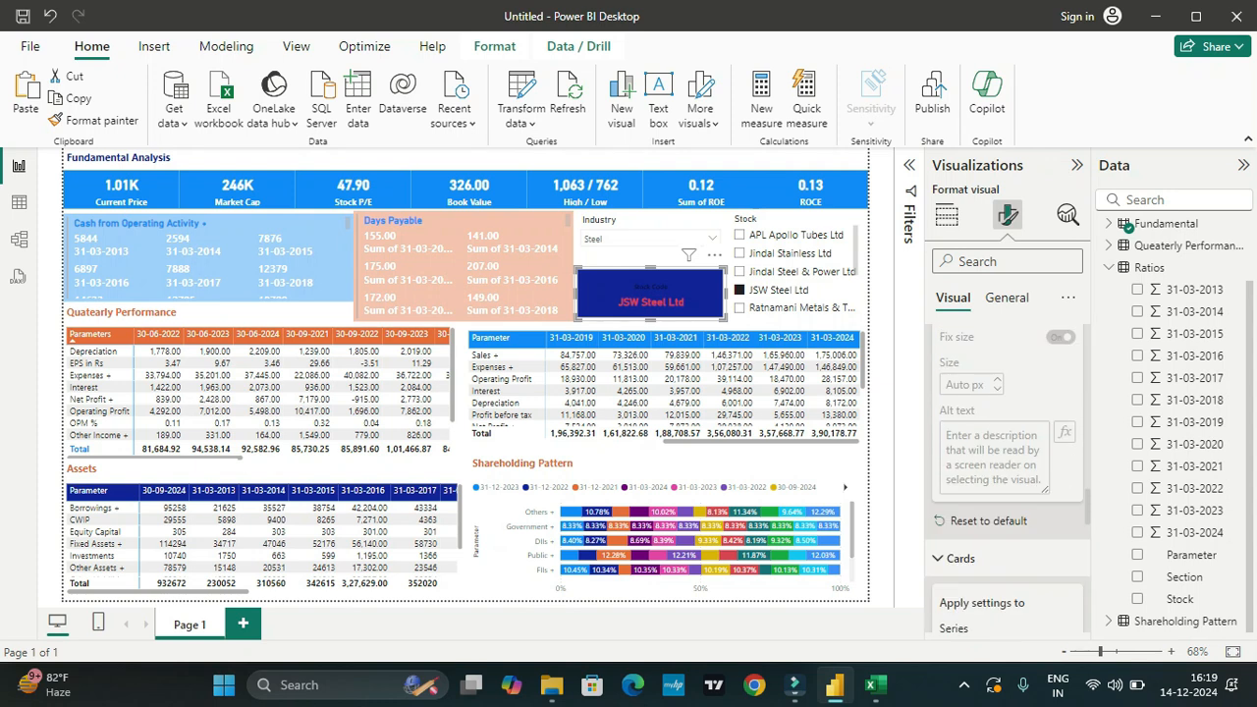
# Step: Set the Stock Code card's inner card background to the bright blue color
pyautogui.scroll(-5, 1006, 471)
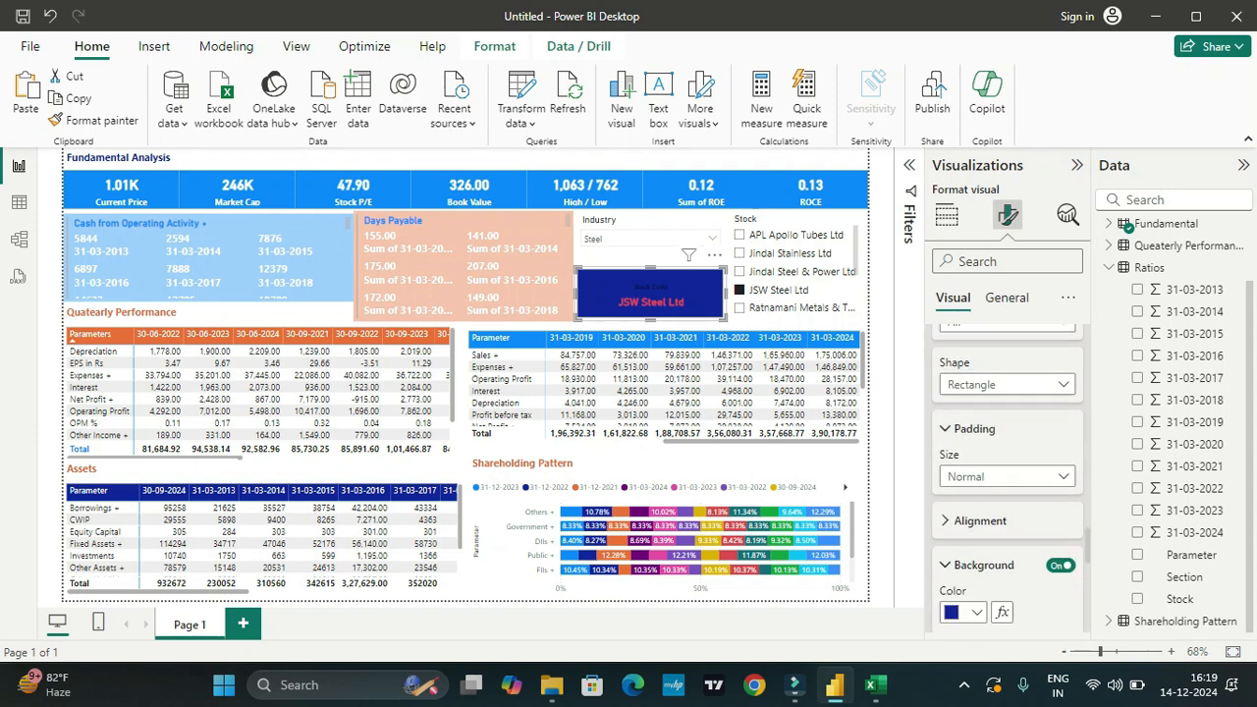
pyautogui.scroll(1, 1007, 471)
pyautogui.click(979, 390)
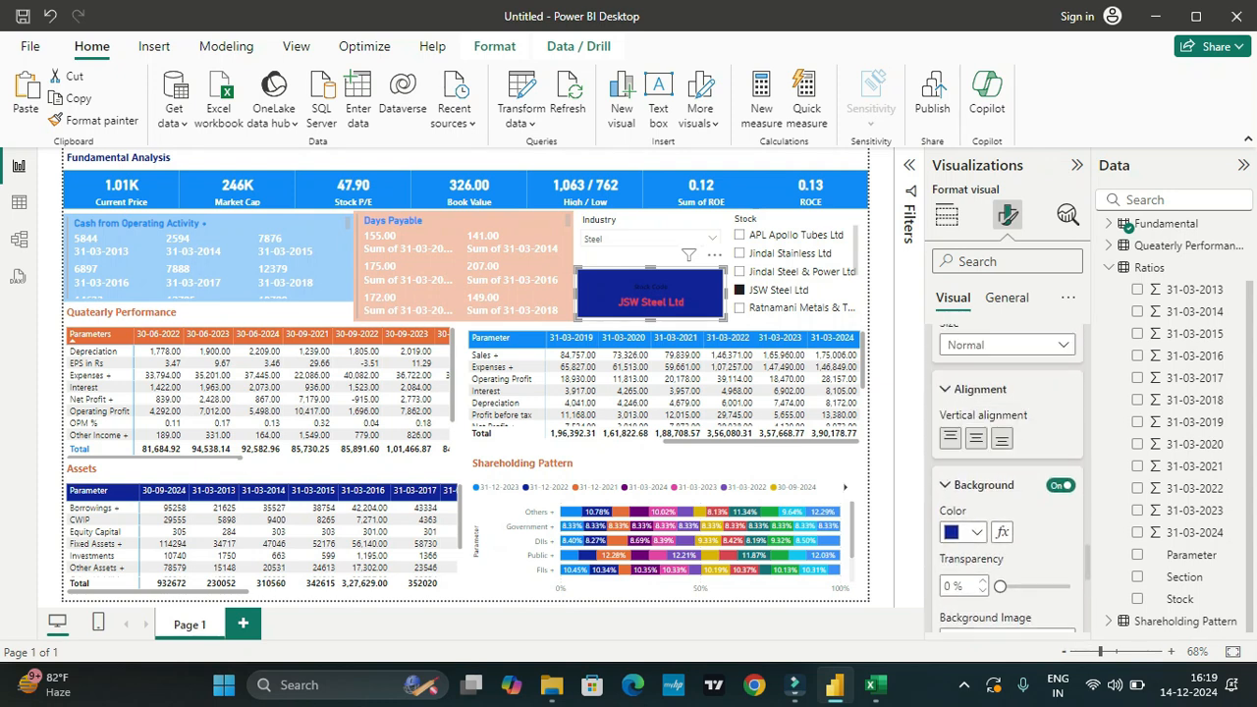
pyautogui.scroll(-4, 1006, 471)
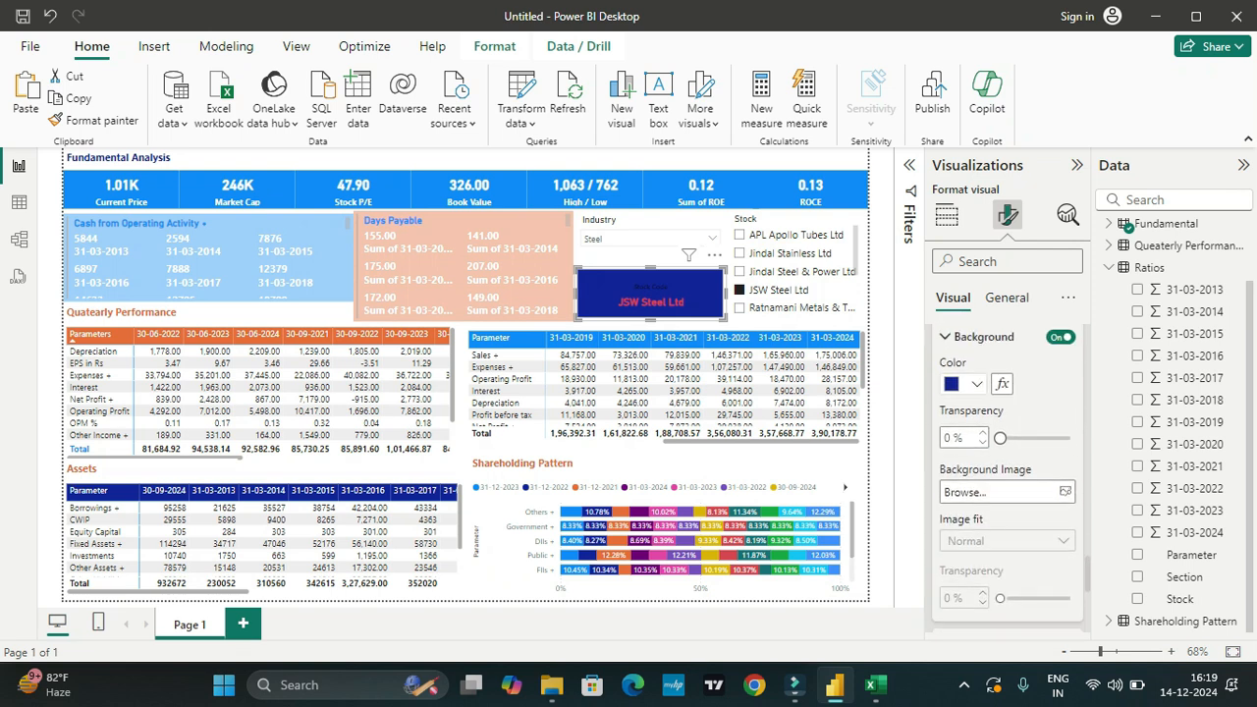
pyautogui.click(975, 384)
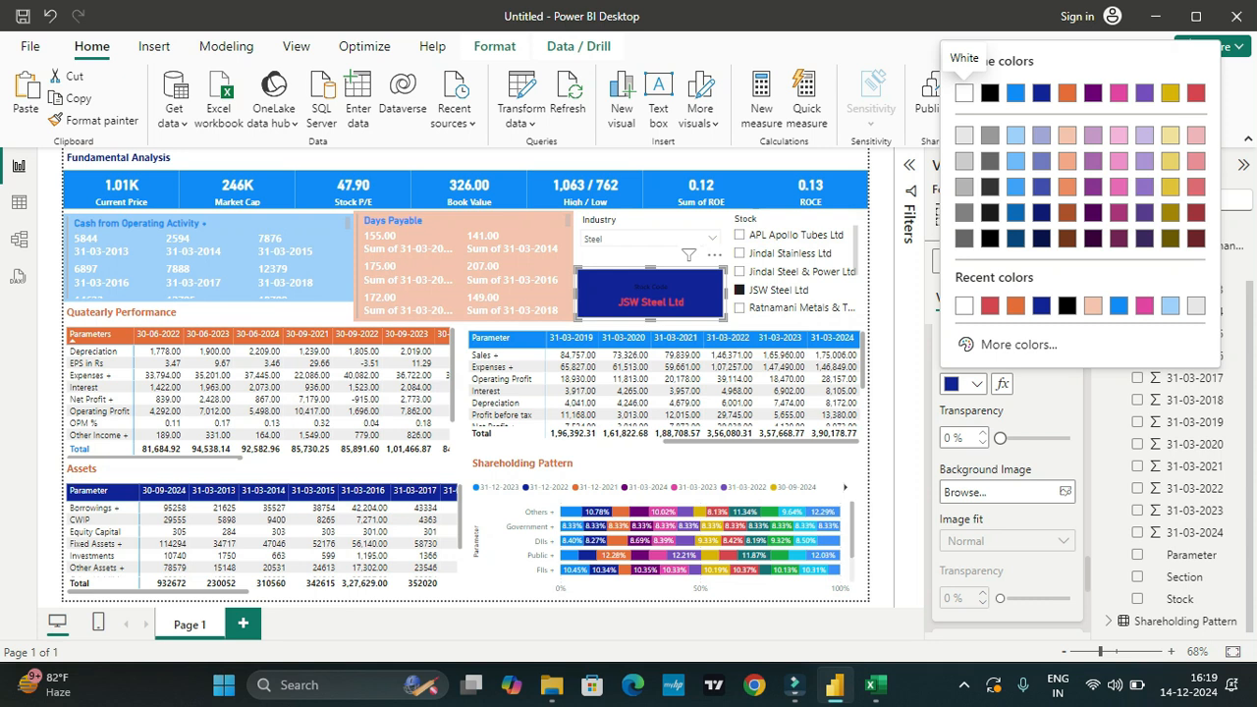
pyautogui.click(1118, 305)
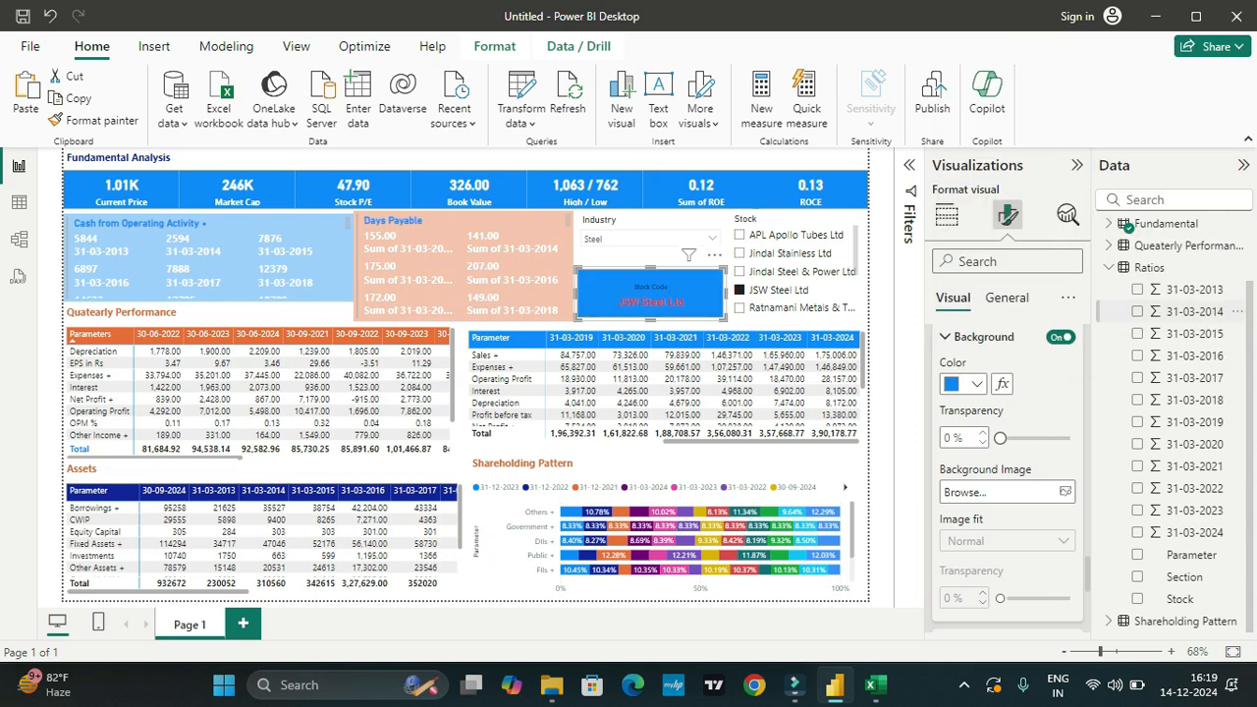
# Step: Review the Stock Code card's border and shadow settings and its general size and background effects
pyautogui.scroll(-5, 1007, 478)
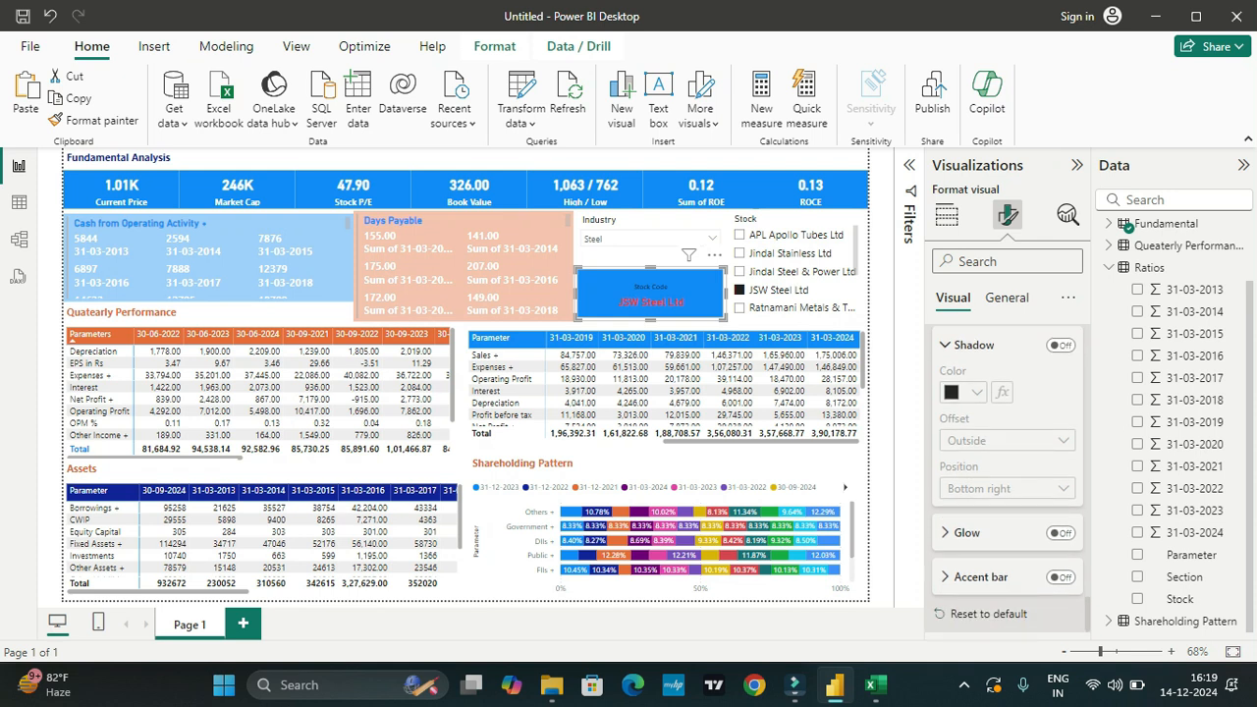
pyautogui.scroll(5, 1007, 478)
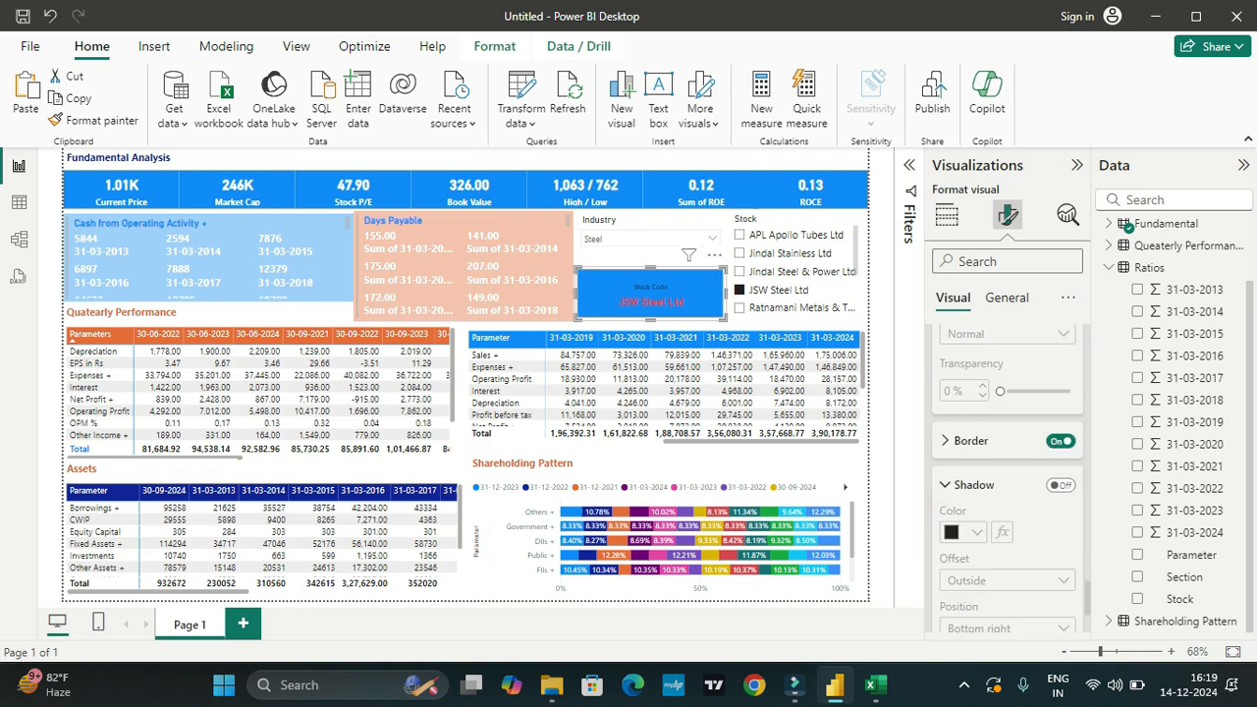
pyautogui.scroll(5, 1007, 478)
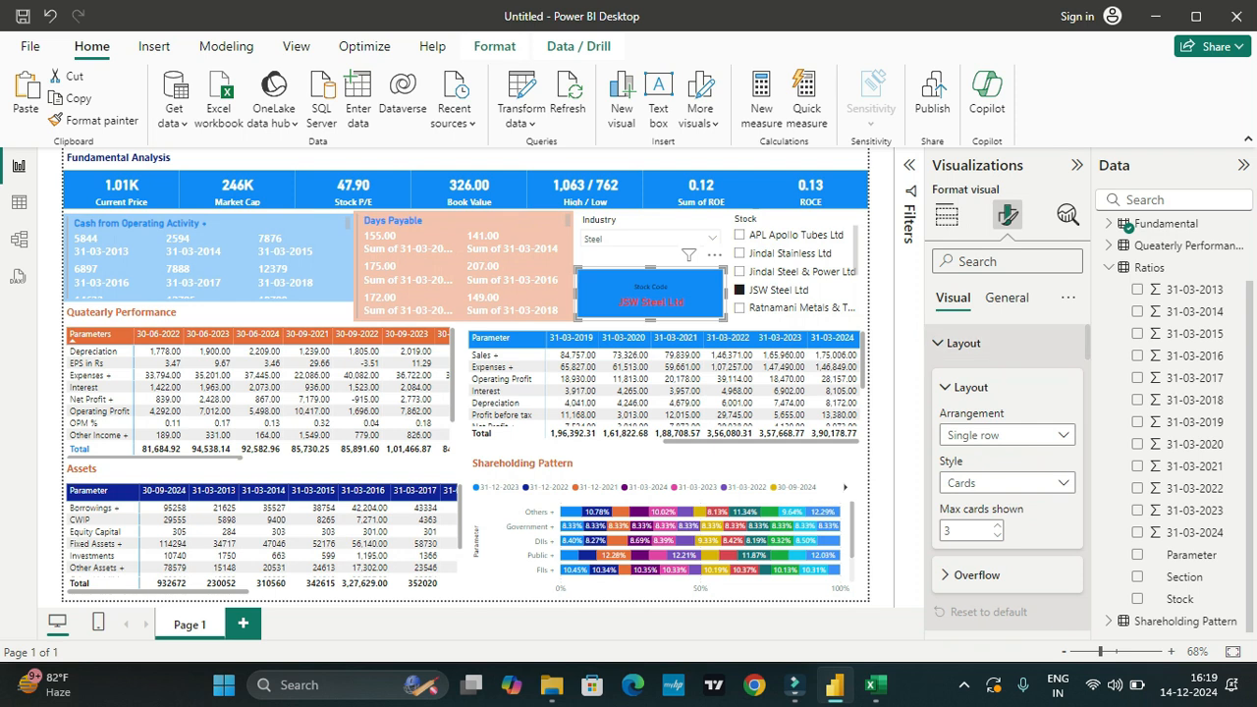
pyautogui.click(1006, 297)
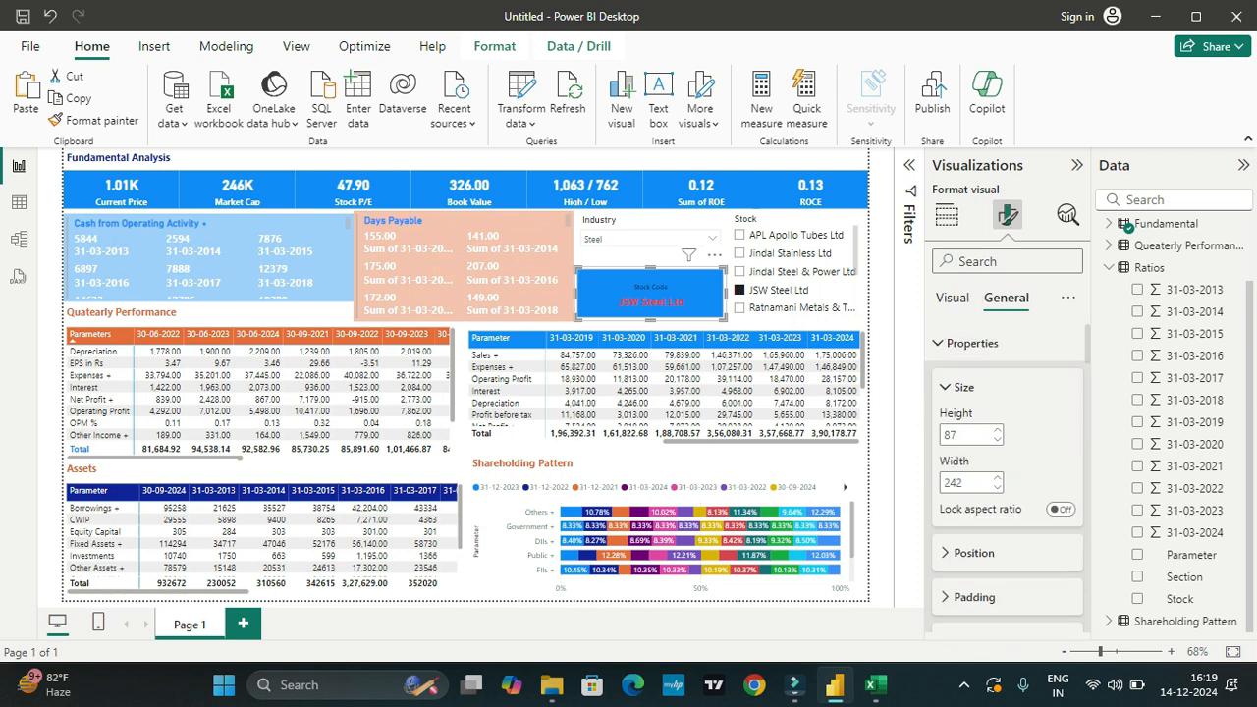
pyautogui.scroll(-1, 1007, 478)
pyautogui.scroll(-3, 982, 444)
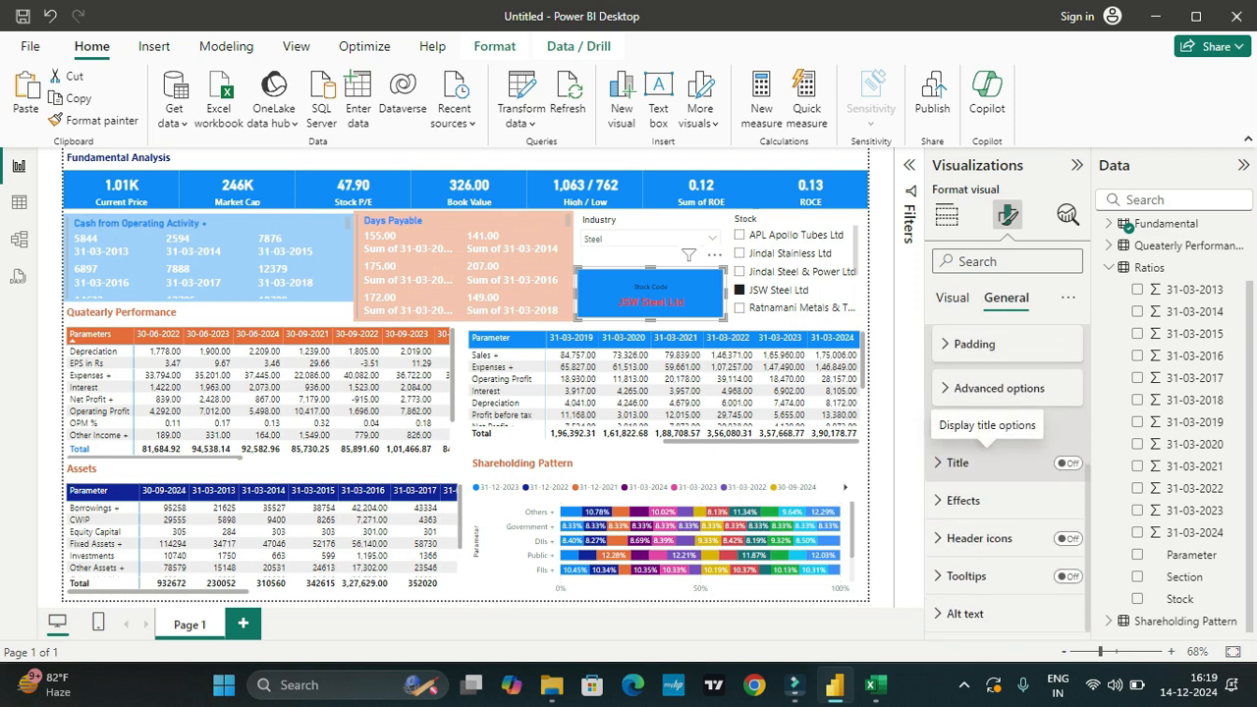
pyautogui.click(963, 499)
pyautogui.click(1061, 546)
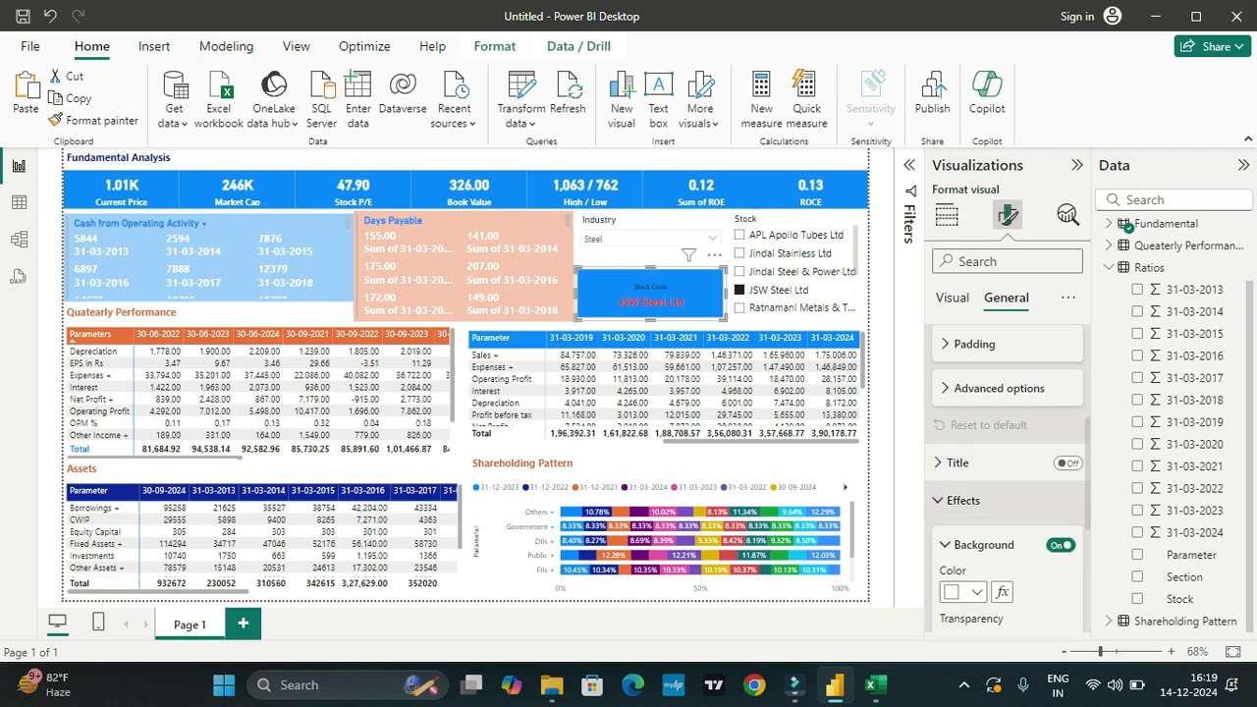
pyautogui.scroll(-3, 1061, 546)
pyautogui.scroll(1, 1007, 481)
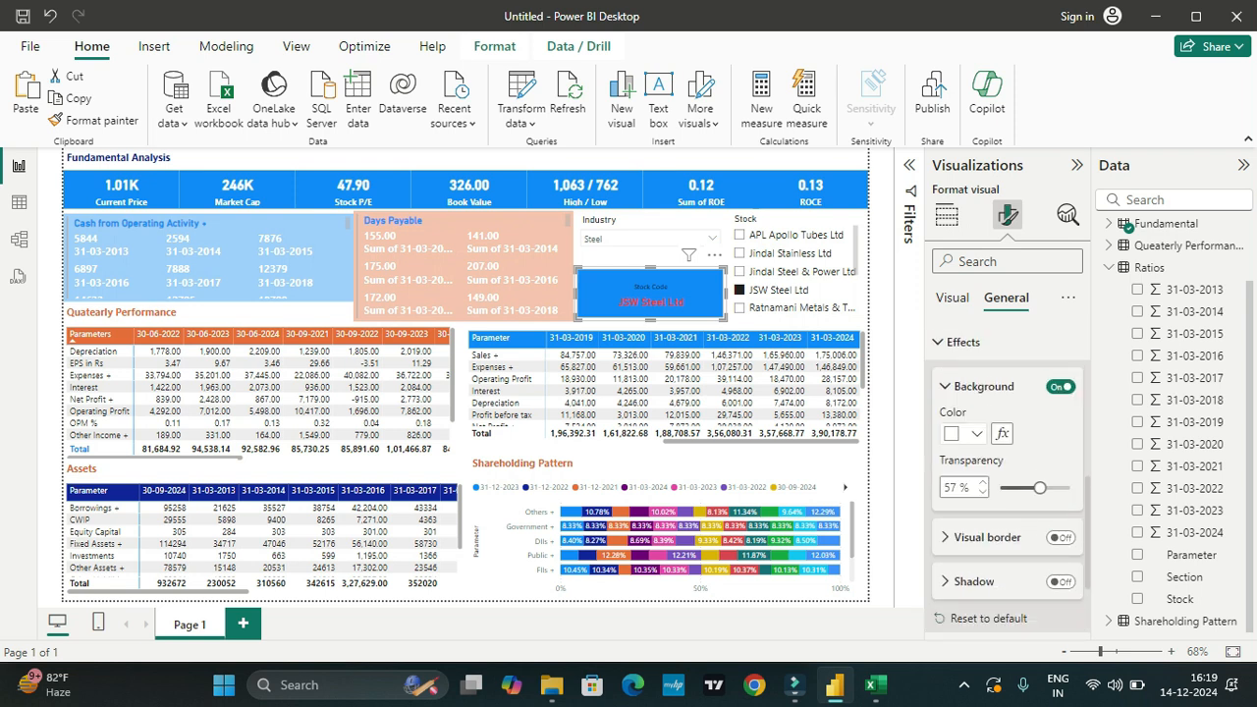
pyautogui.scroll(5, 1007, 481)
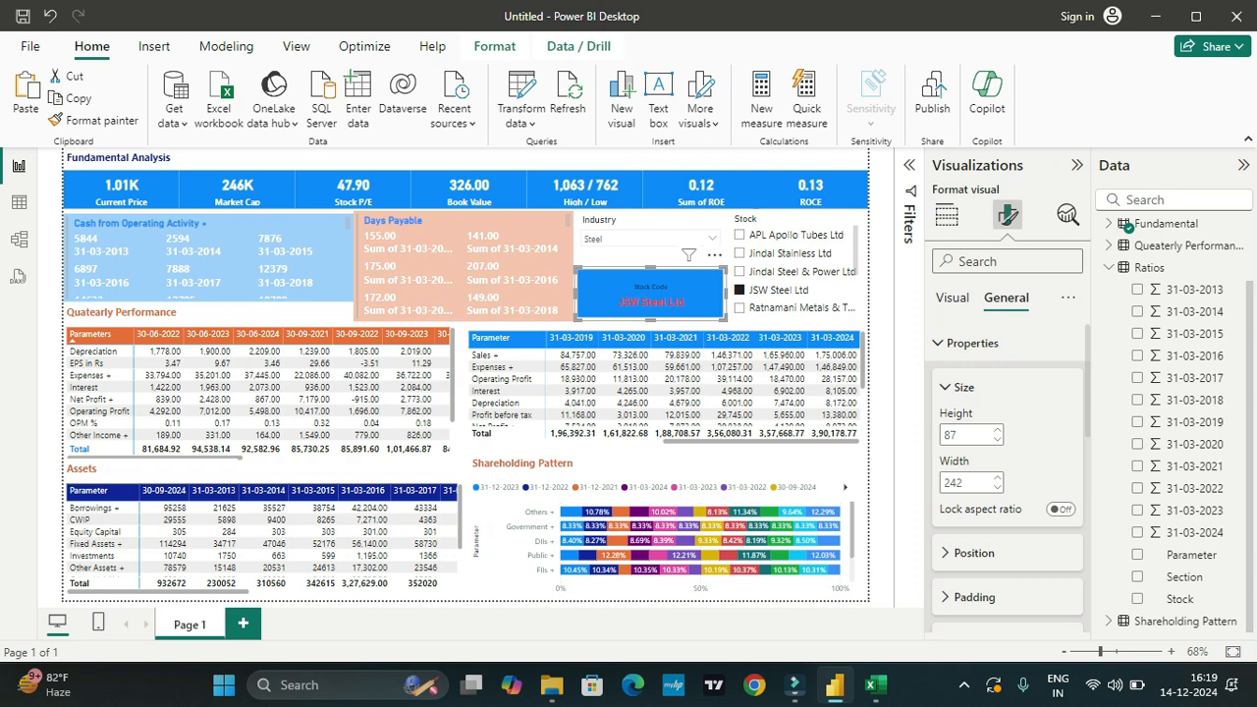
# Step: Set the Stock slicer's header font color to the bright blue theme color
pyautogui.click(792, 220)
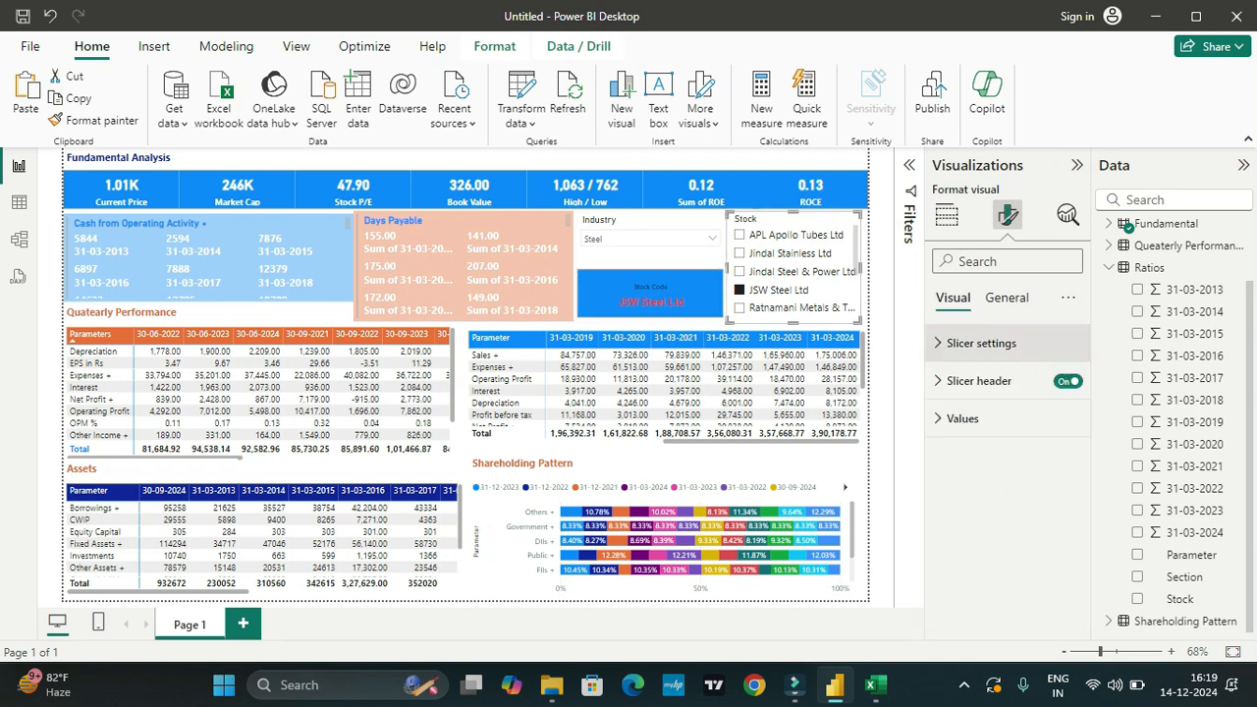
pyautogui.click(980, 344)
pyautogui.click(980, 344)
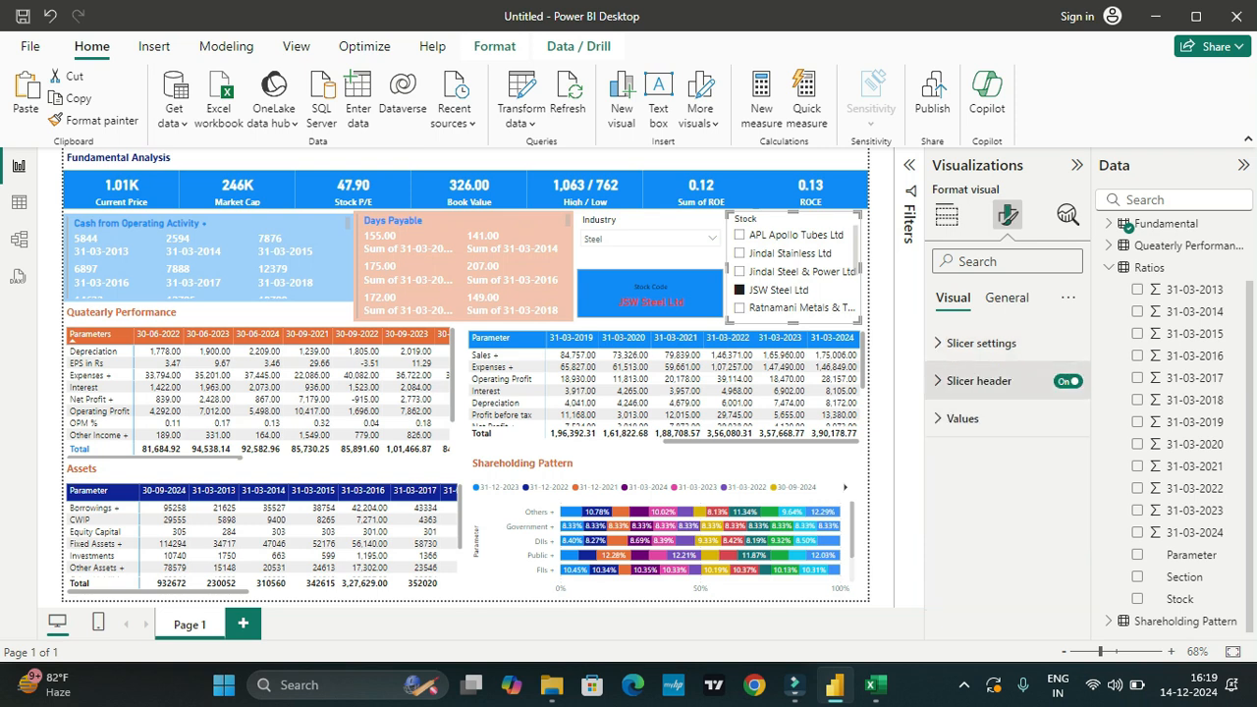
pyautogui.click(979, 381)
pyautogui.scroll(-1, 1006, 471)
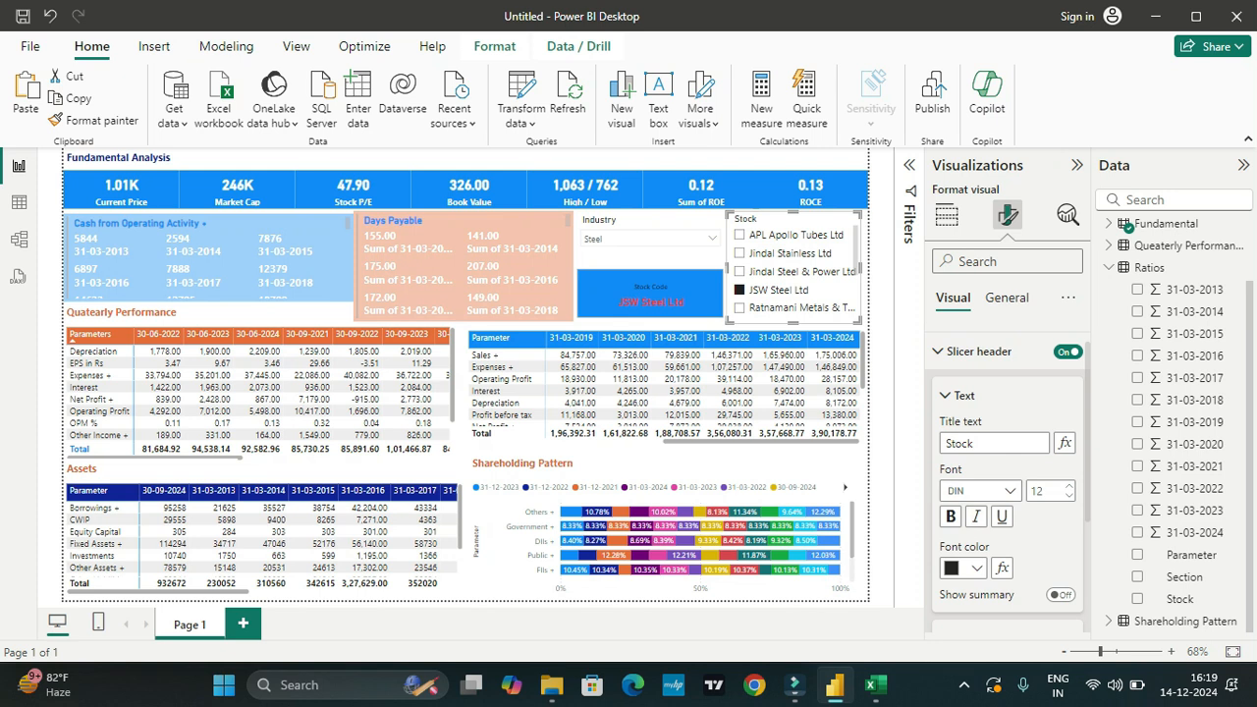
pyautogui.click(963, 568)
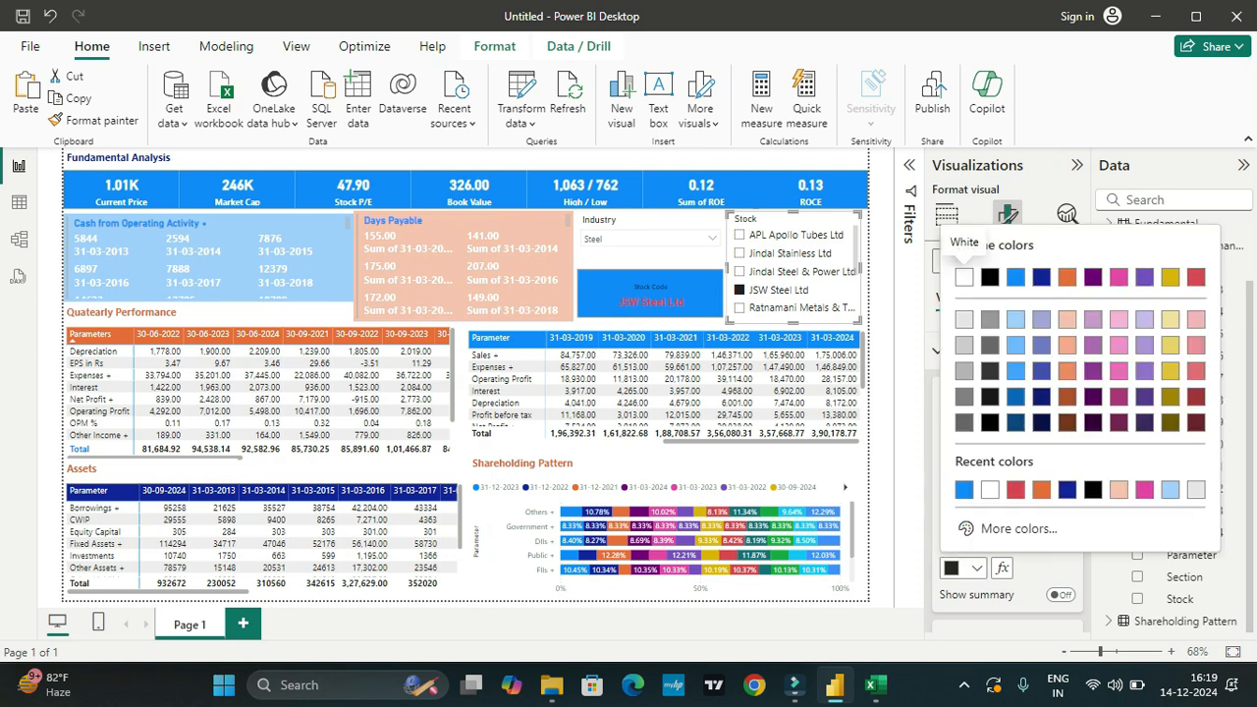
pyautogui.click(1015, 277)
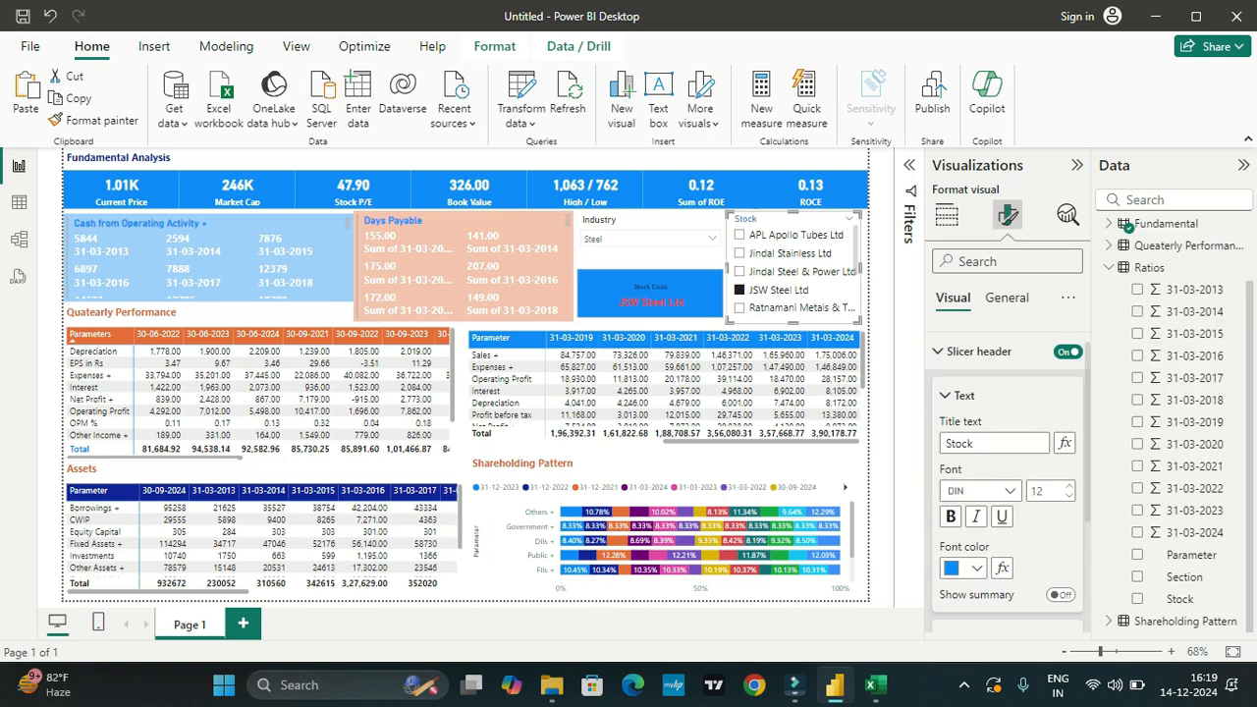
# Step: Set the Stock slicer's header background to the dark blue theme color #12239E
pyautogui.scroll(-3, 1006, 481)
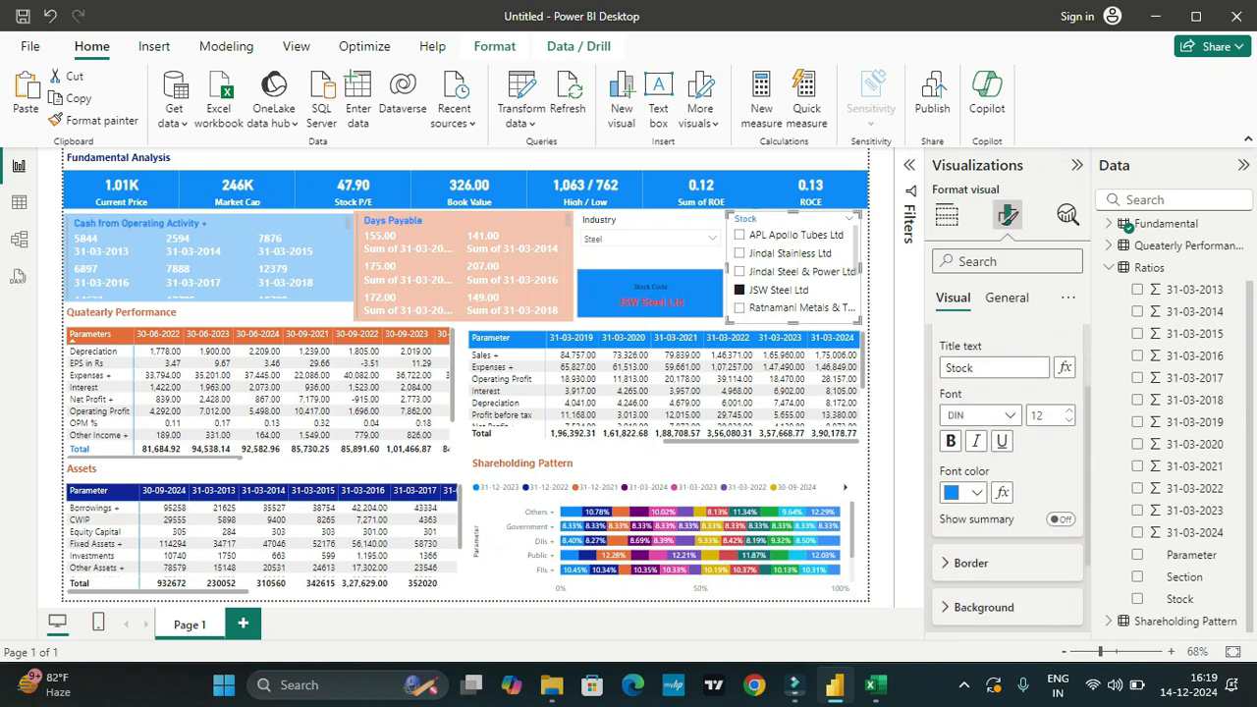
pyautogui.click(982, 606)
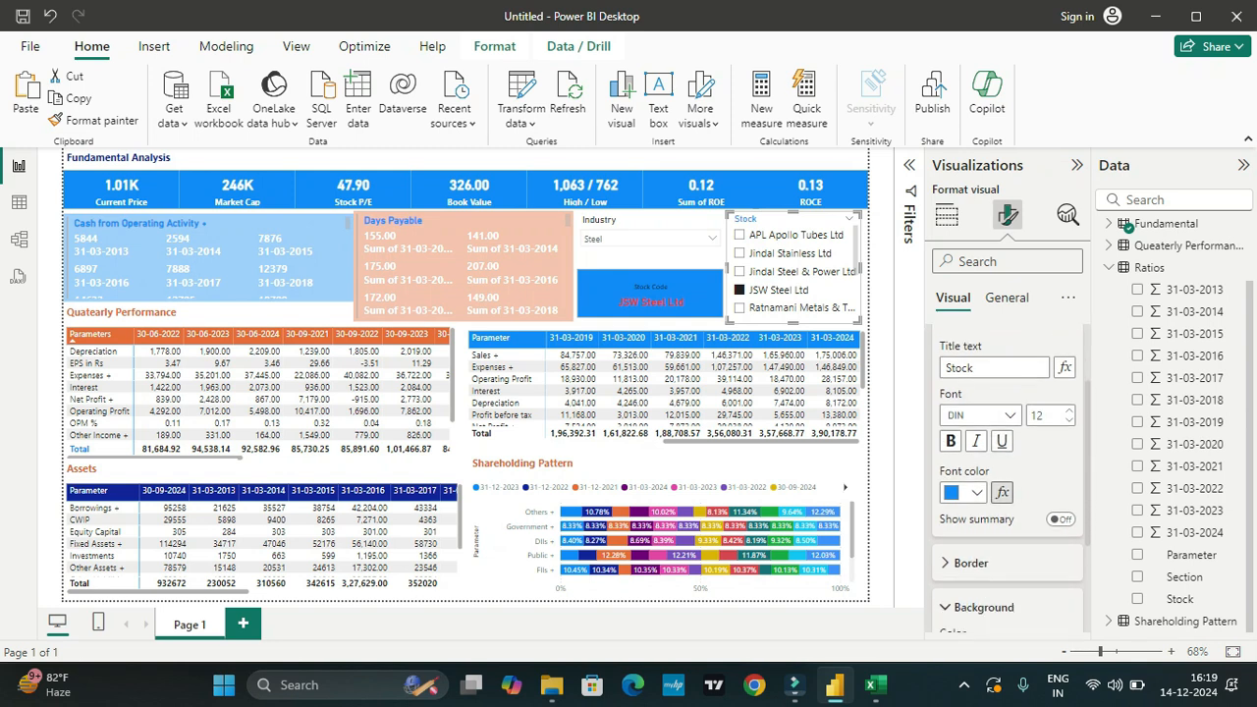
pyautogui.scroll(-5, 1006, 471)
pyautogui.click(976, 494)
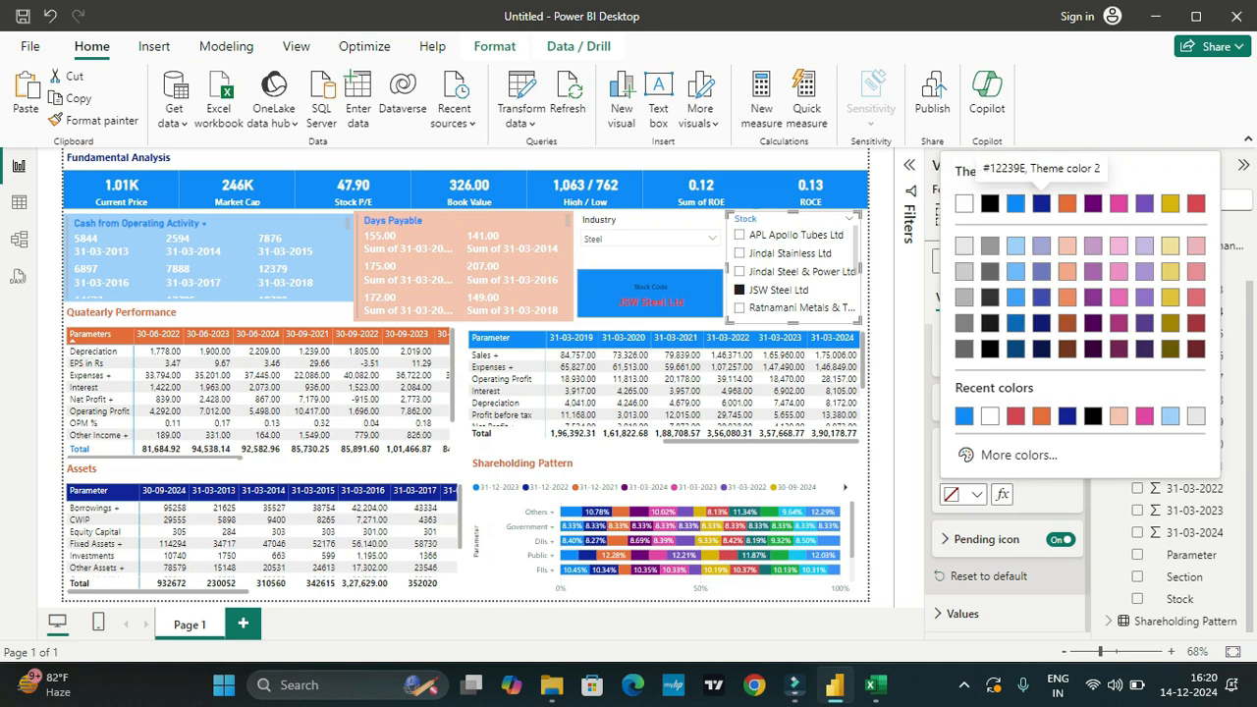
pyautogui.click(1040, 203)
# Step: Change the Stock slicer's header font color to white
pyautogui.scroll(1, 1006, 479)
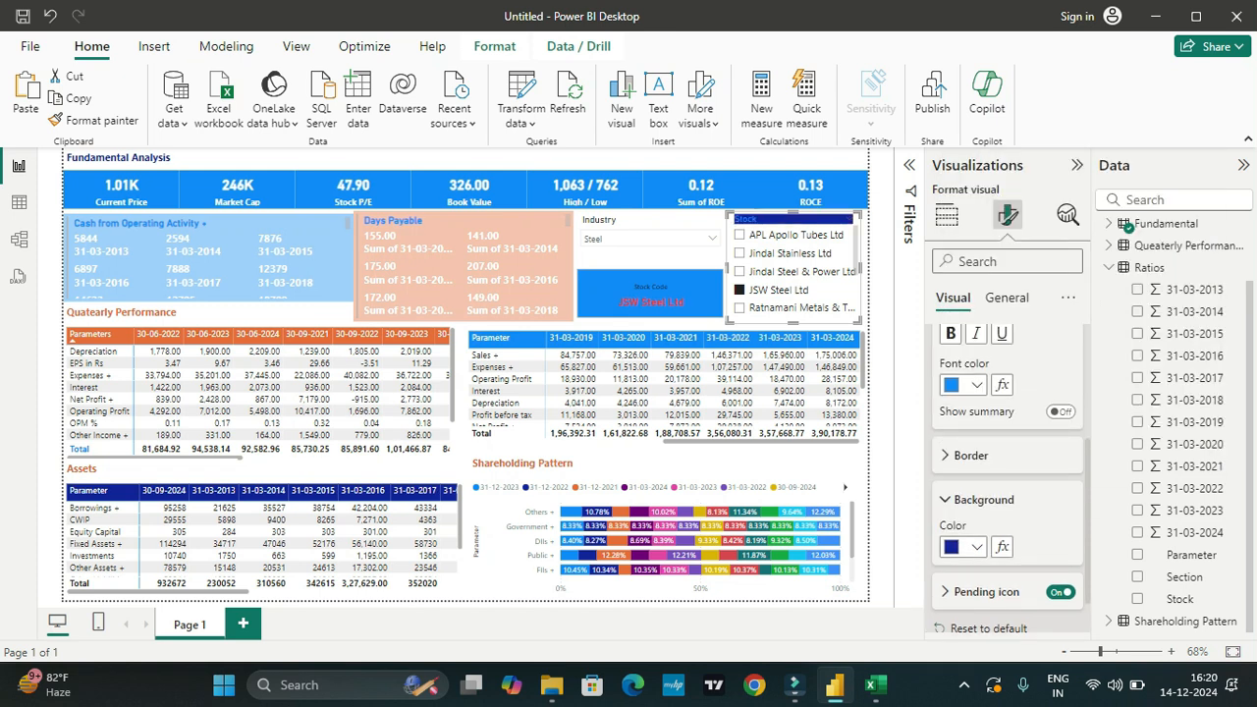
pyautogui.click(975, 384)
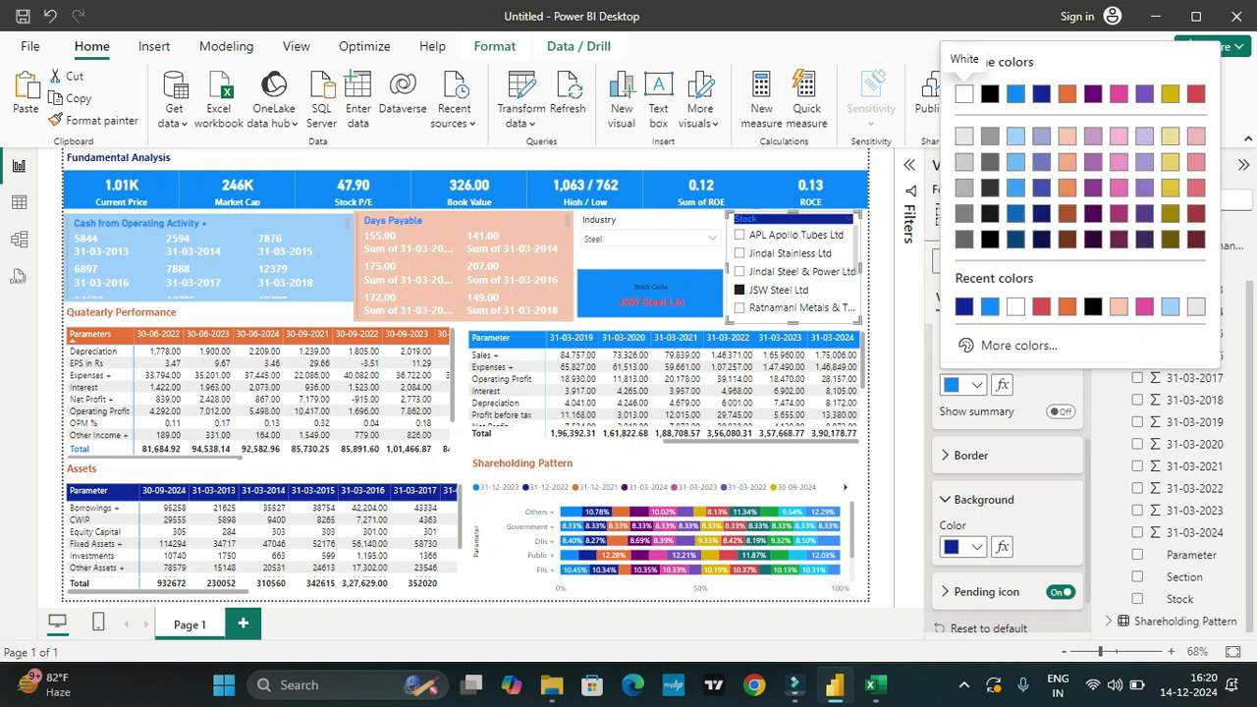
pyautogui.click(963, 93)
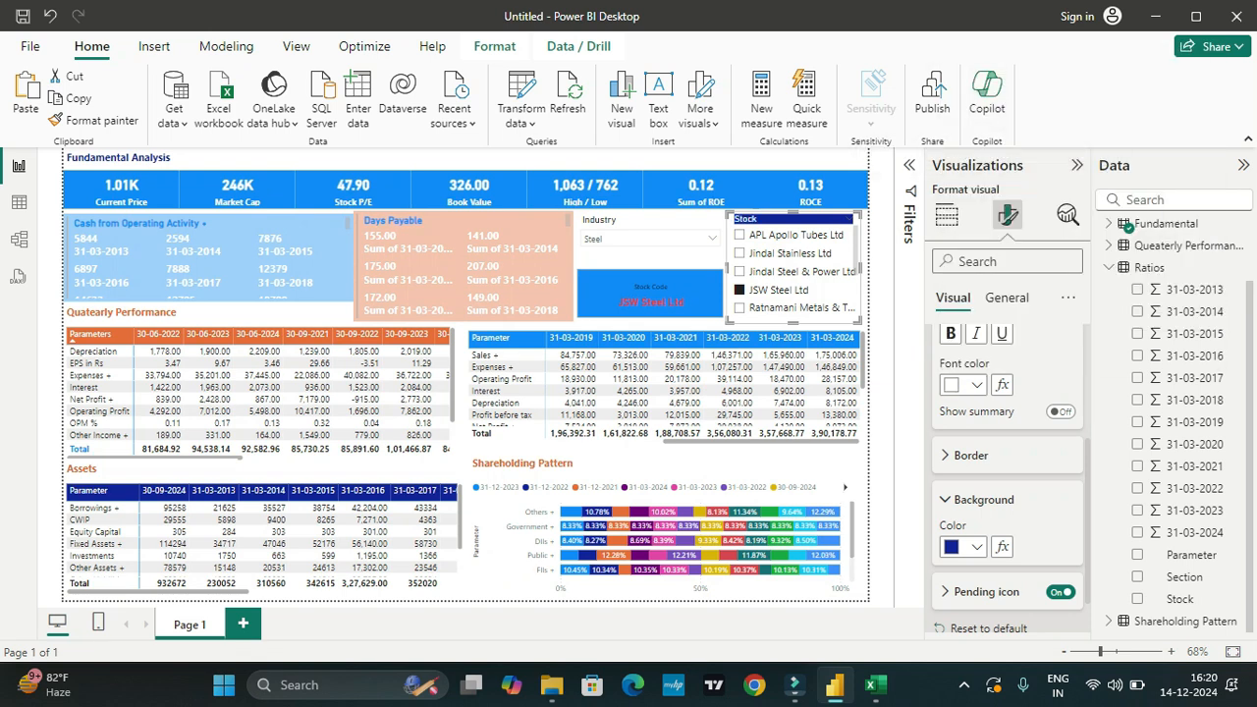
pyautogui.scroll(2, 1007, 471)
pyautogui.scroll(3, 1006, 471)
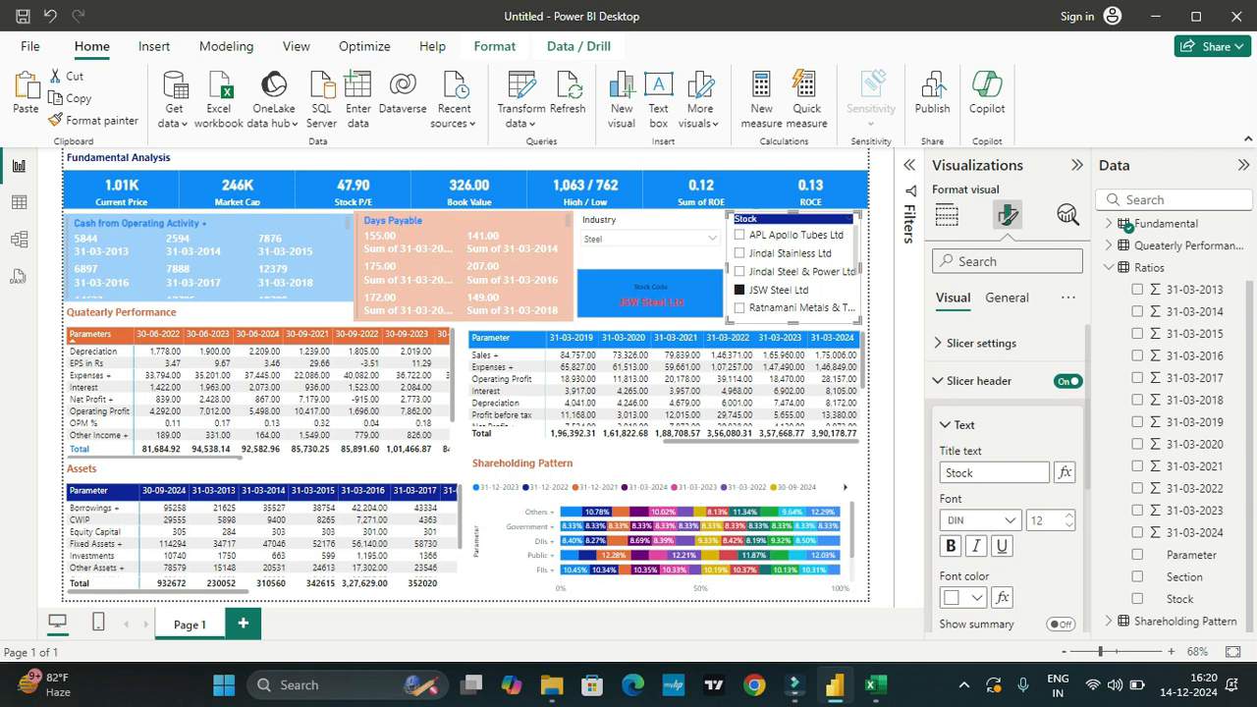
# Step: Set the Industry slicer's header background to the dark purple theme color
pyautogui.click(647, 222)
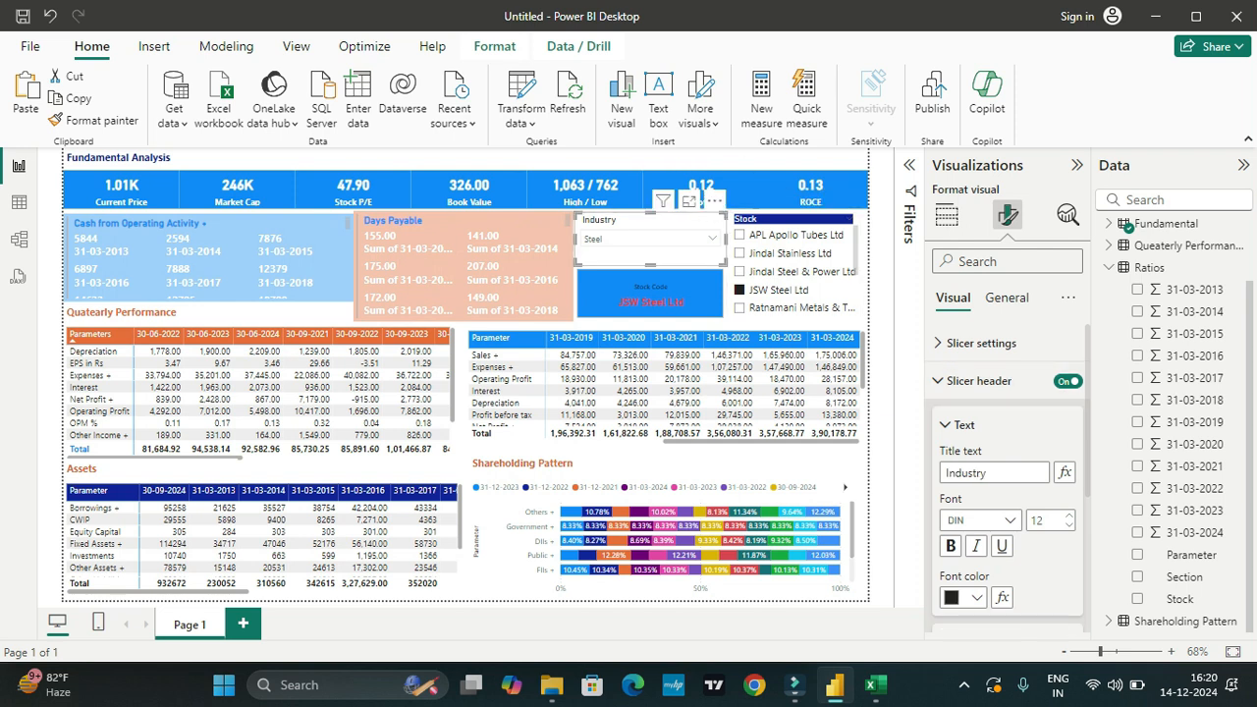
pyautogui.scroll(-1, 997, 475)
pyautogui.scroll(-3, 1006, 471)
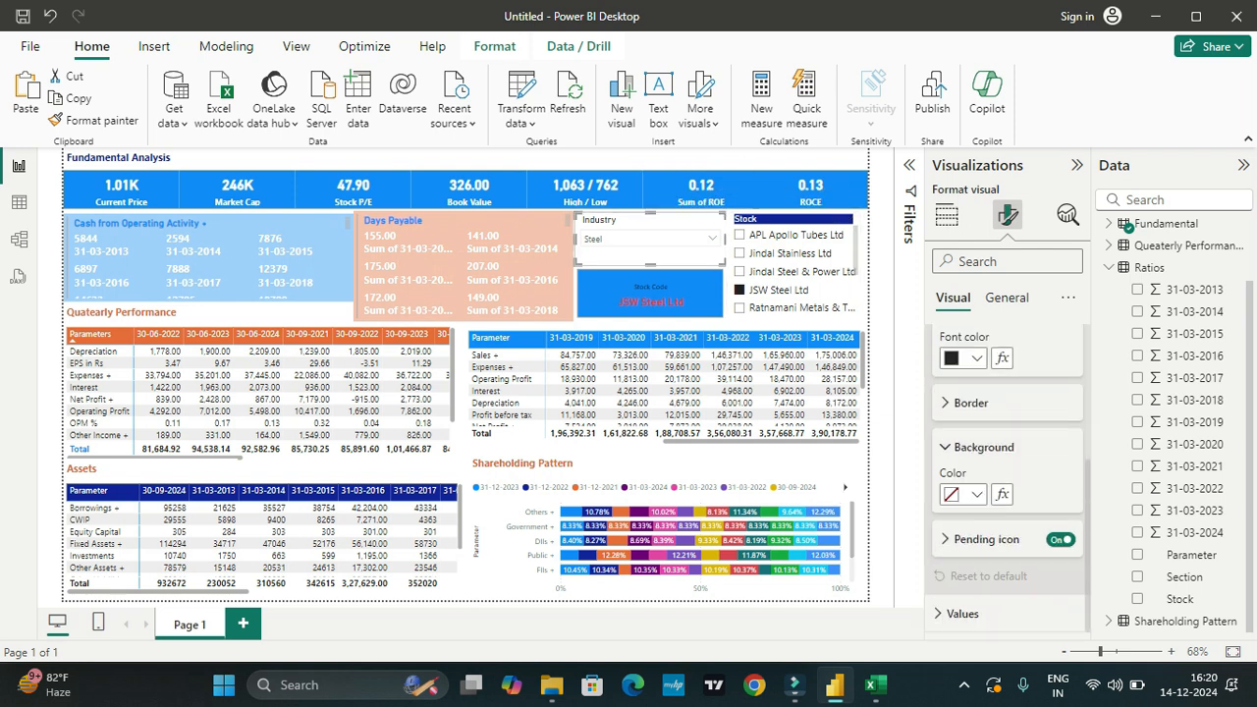
pyautogui.click(976, 494)
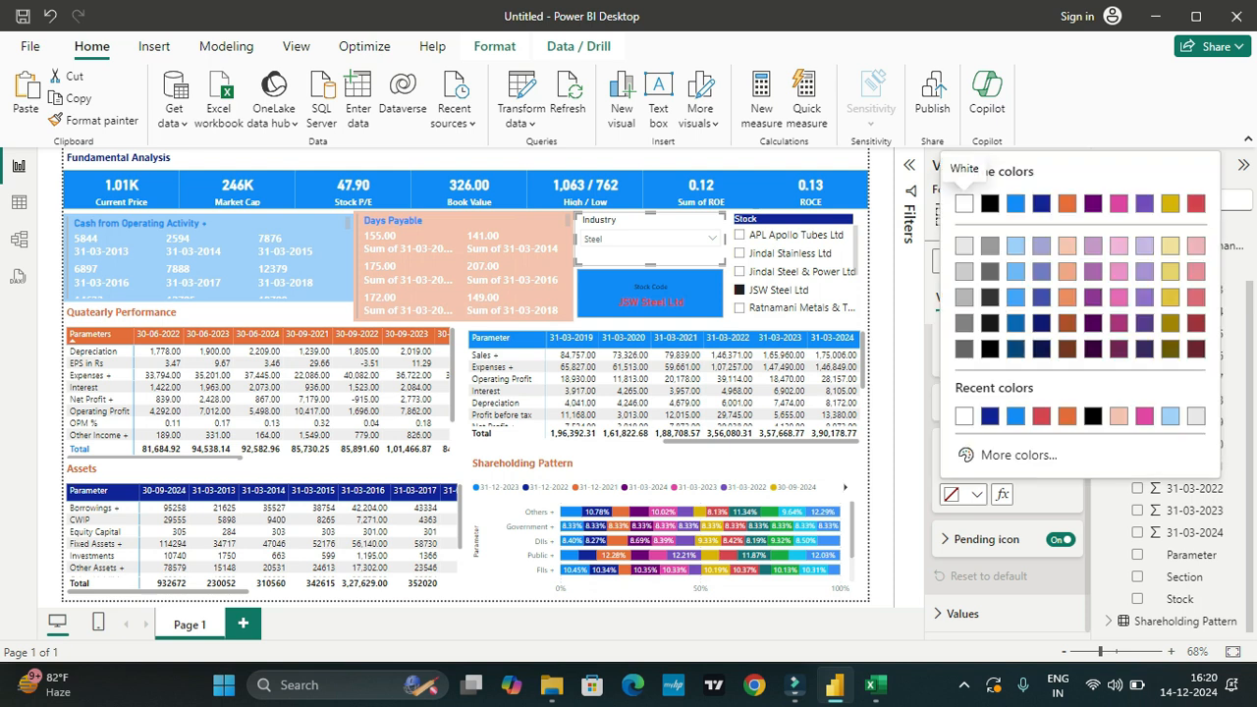
pyautogui.click(1093, 203)
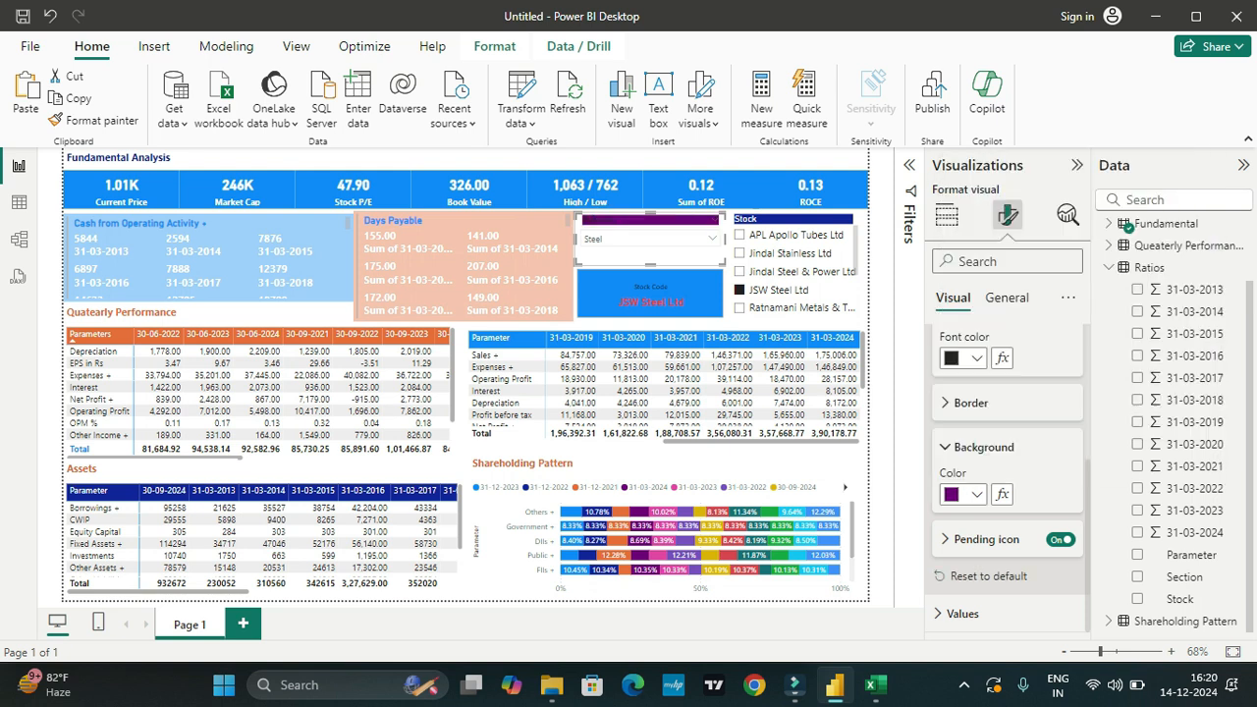
# Step: Set the Industry slicer's header font color to white
pyautogui.scroll(1, 1007, 478)
pyautogui.click(975, 415)
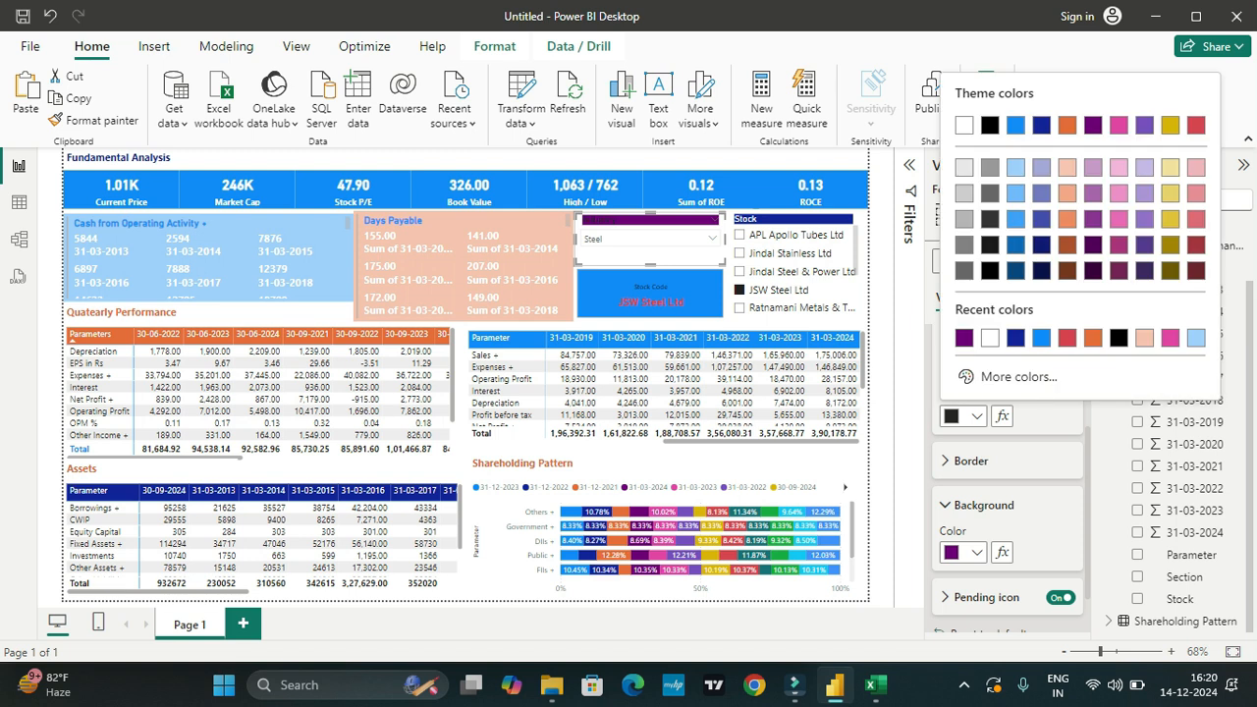
pyautogui.click(963, 124)
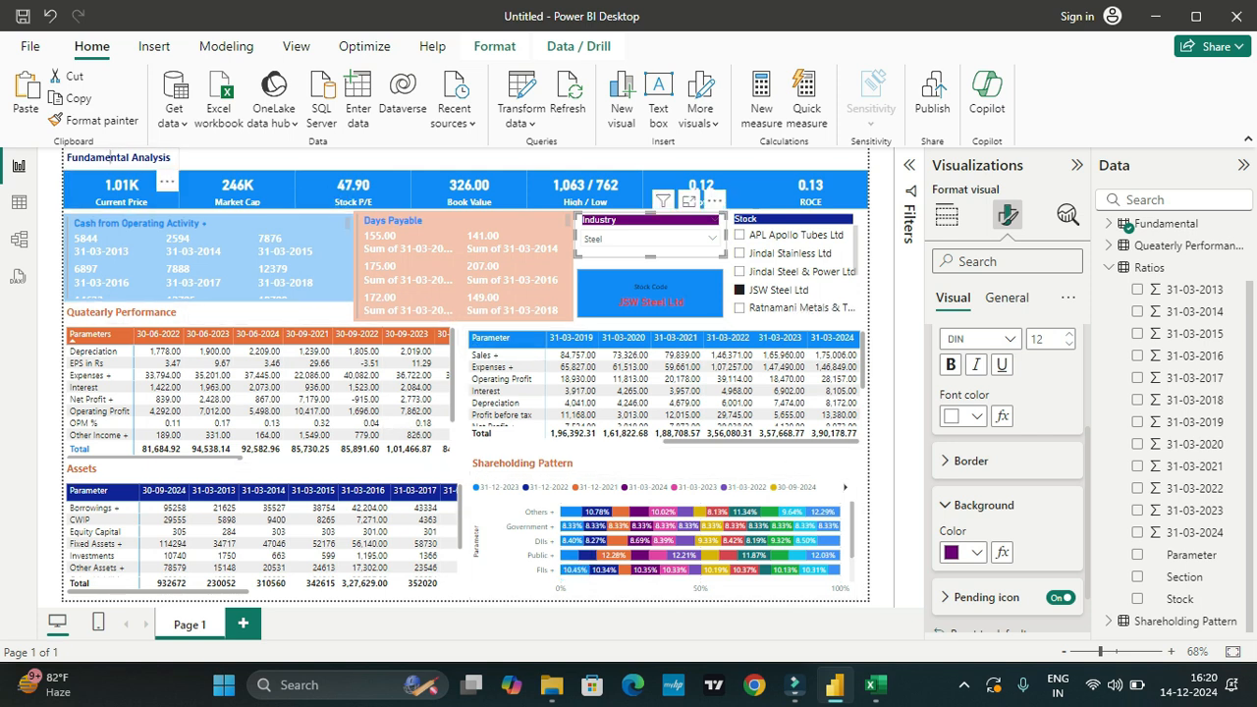
# Step: Look through the Fundamental Analysis text box's size, background and other effects settings
pyautogui.click(111, 158)
pyautogui.hotkey('ctrl', 'a')
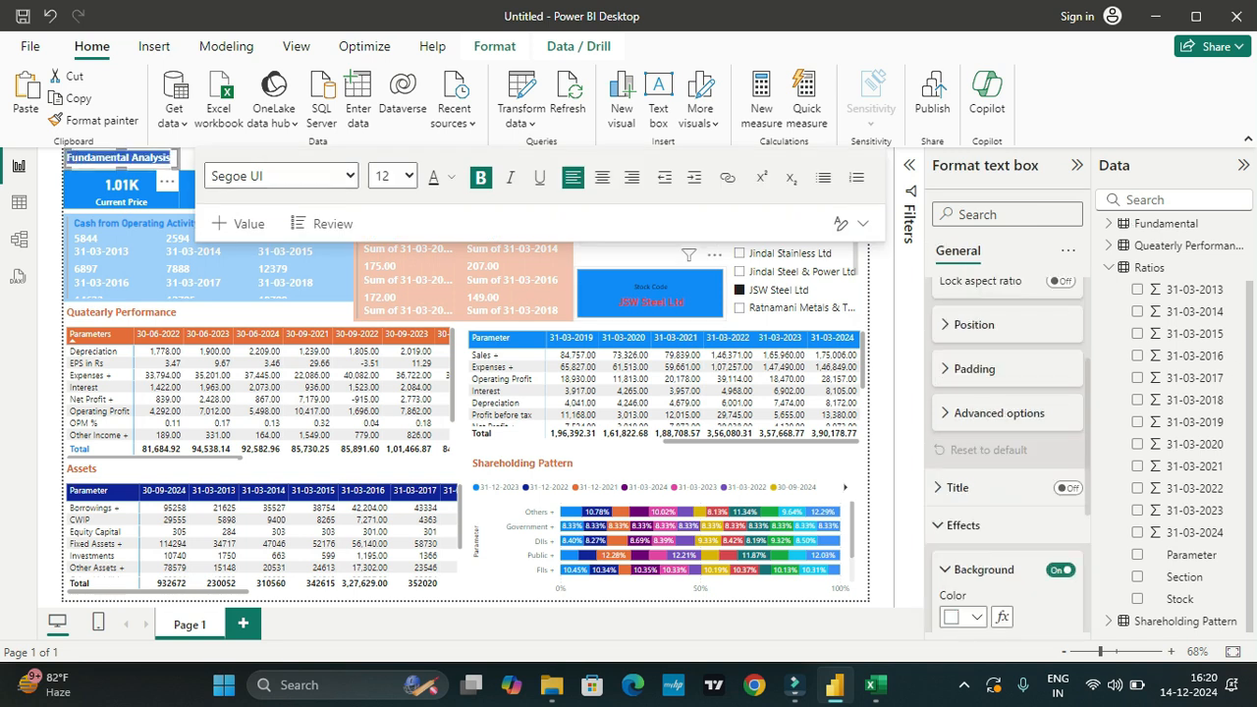
pyautogui.scroll(3, 1006, 441)
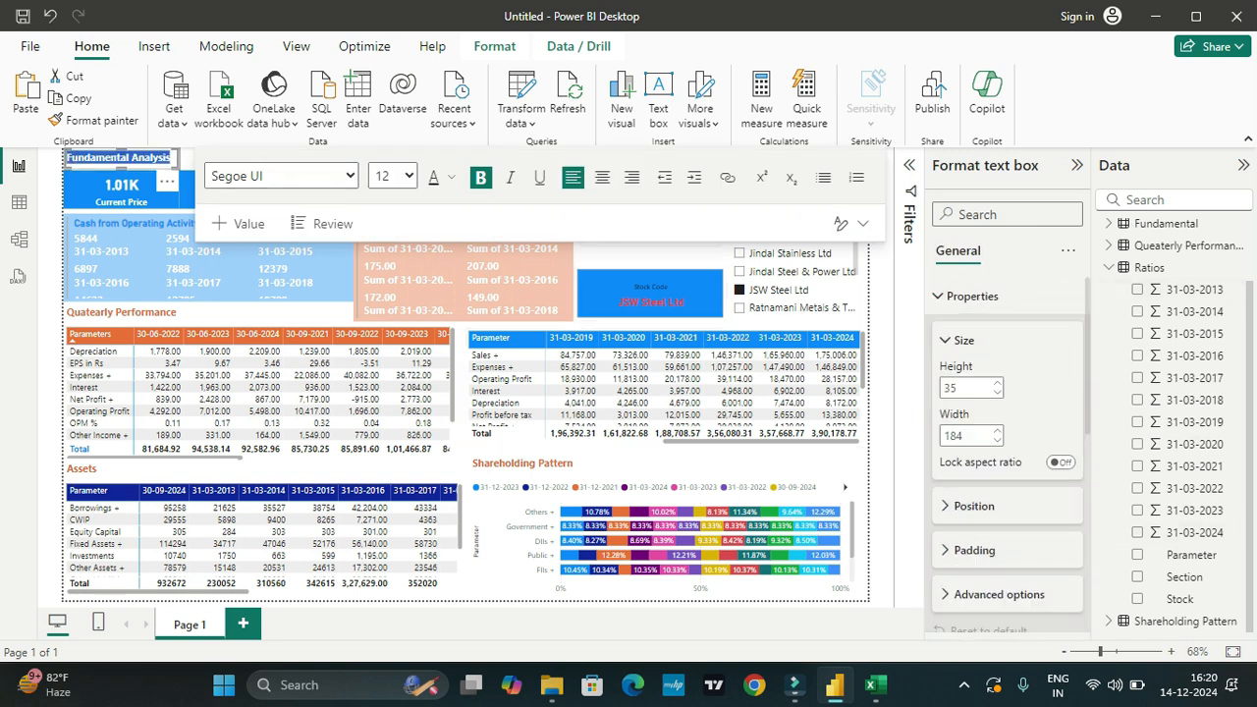
pyautogui.click(971, 296)
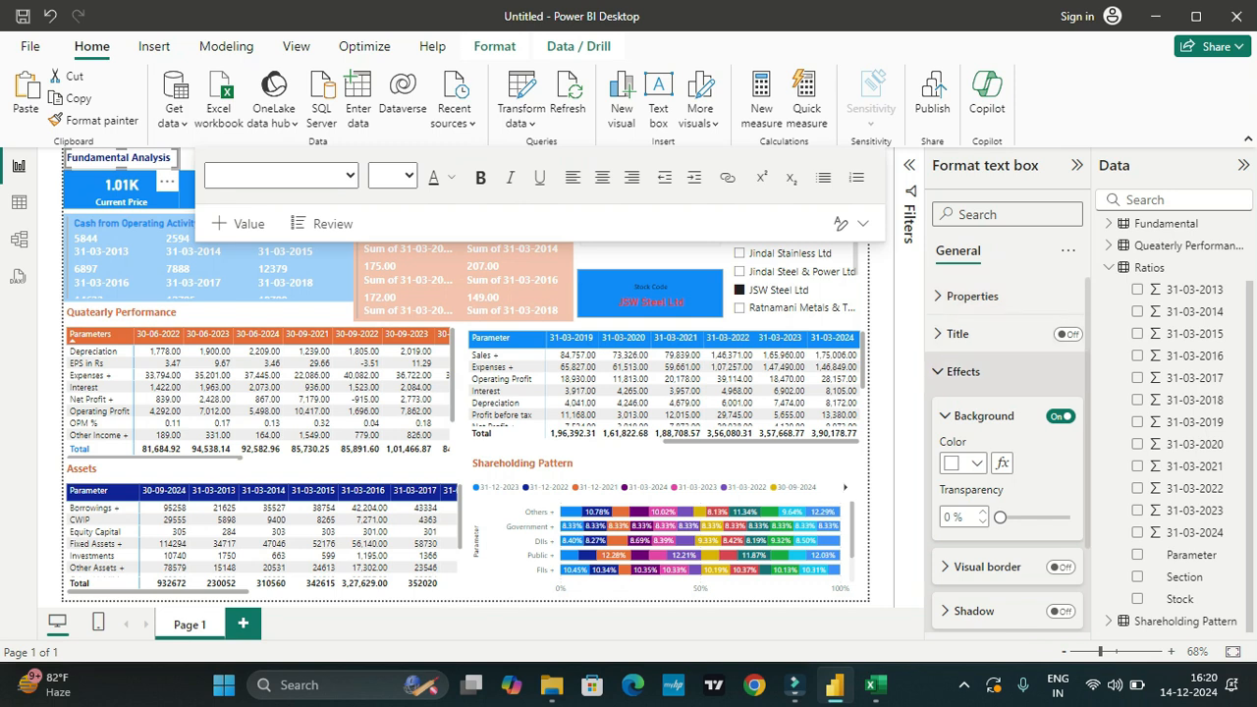
pyautogui.click(963, 462)
pyautogui.click(963, 463)
pyautogui.scroll(-1, 1006, 471)
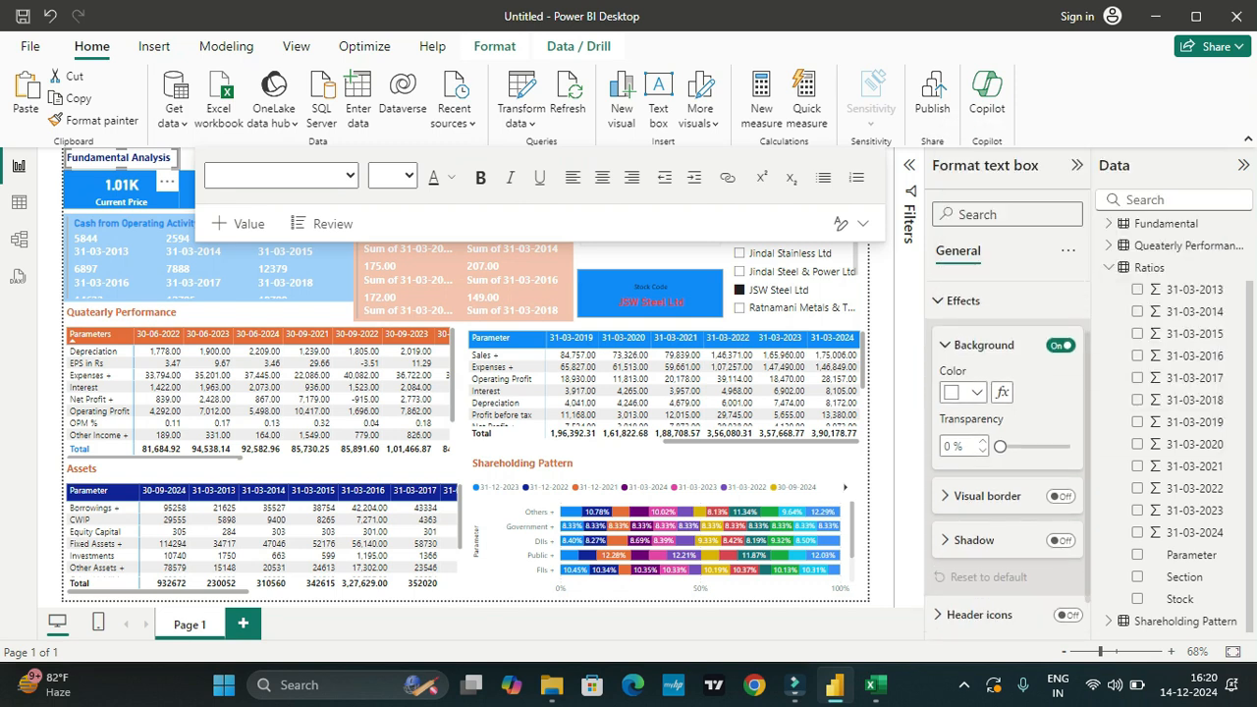
pyautogui.scroll(1, 1006, 456)
pyautogui.scroll(-1, 1007, 456)
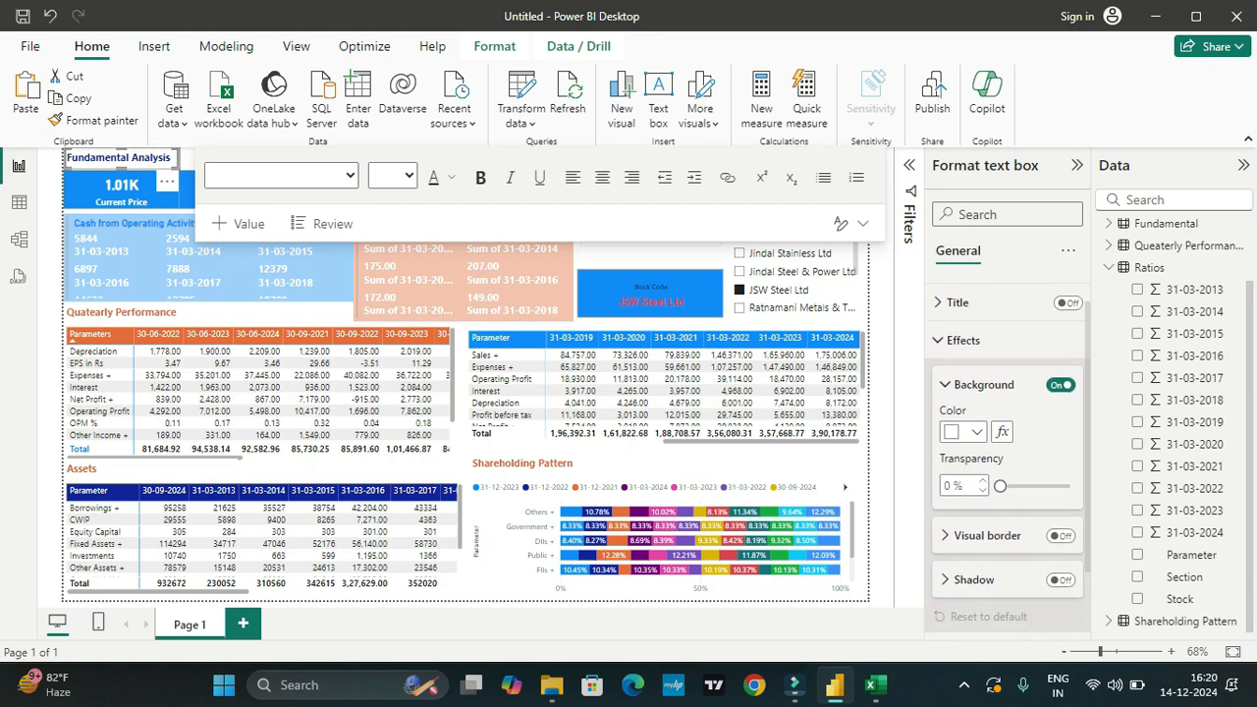
pyautogui.hotkey('ctrl', 'a')
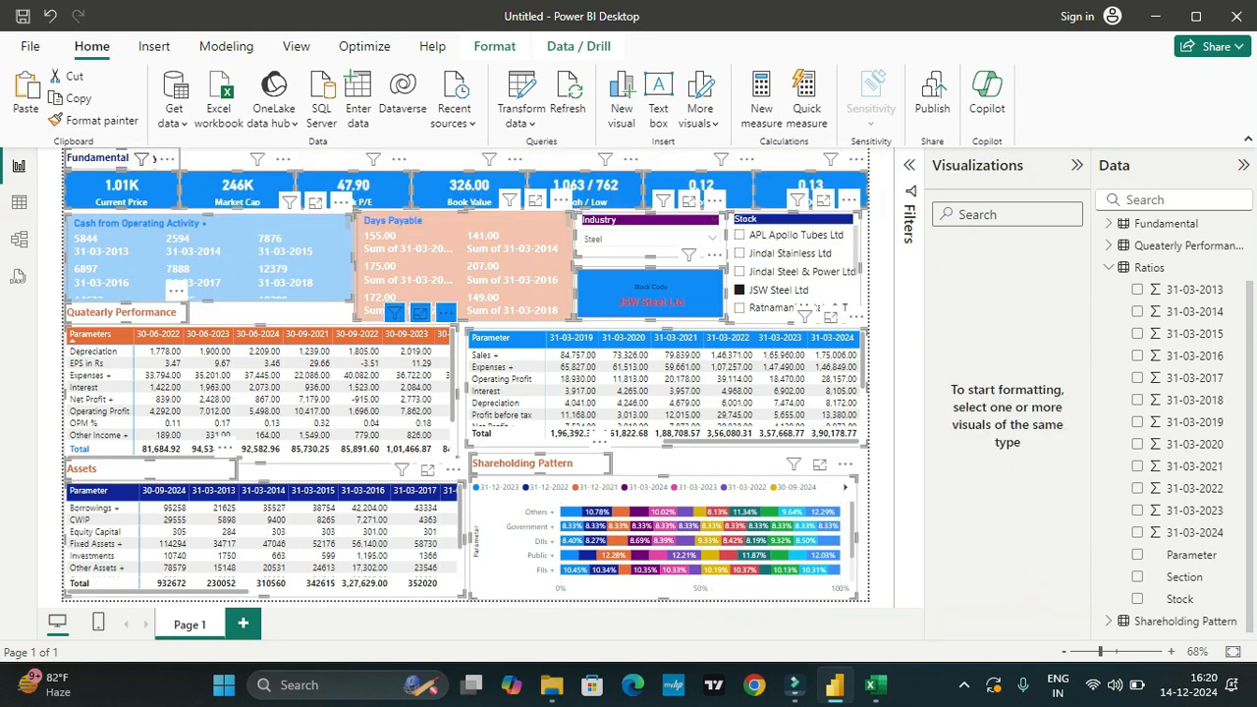
# Step: Set the Fundamental Analysis heading's font color to black
pyautogui.doubleClick(113, 158)
pyautogui.hotkey('ctrl', 'a')
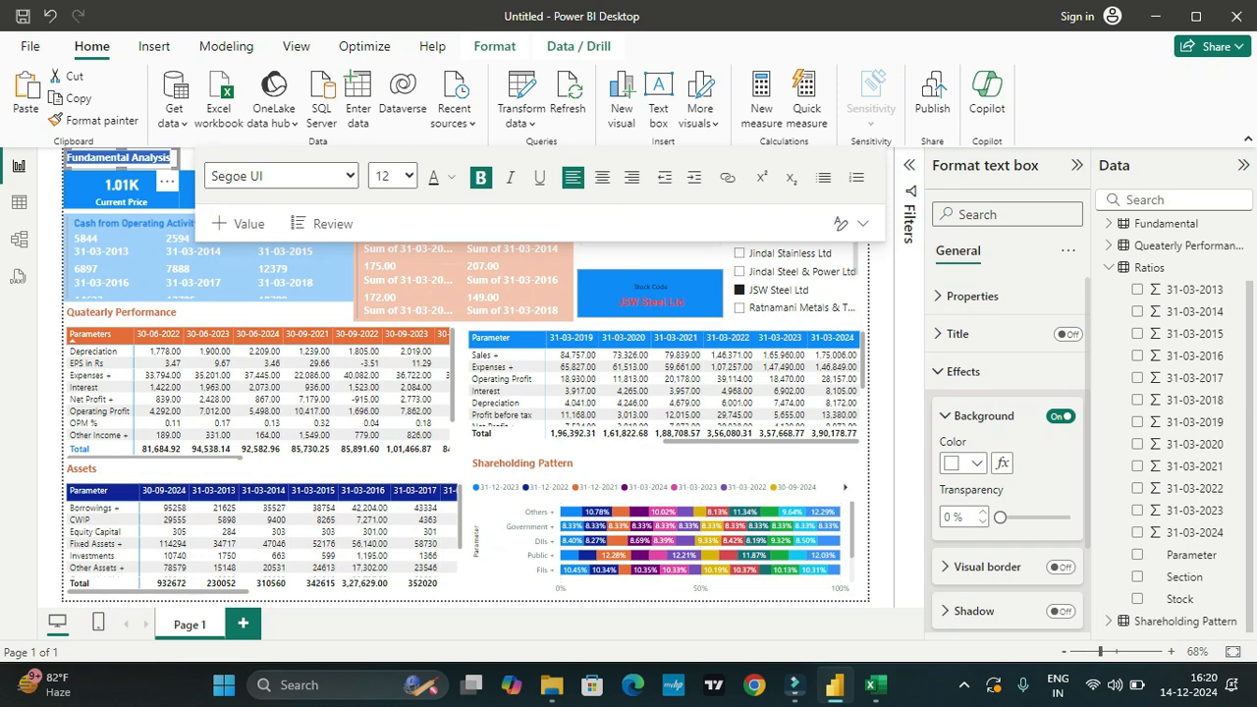
pyautogui.click(450, 176)
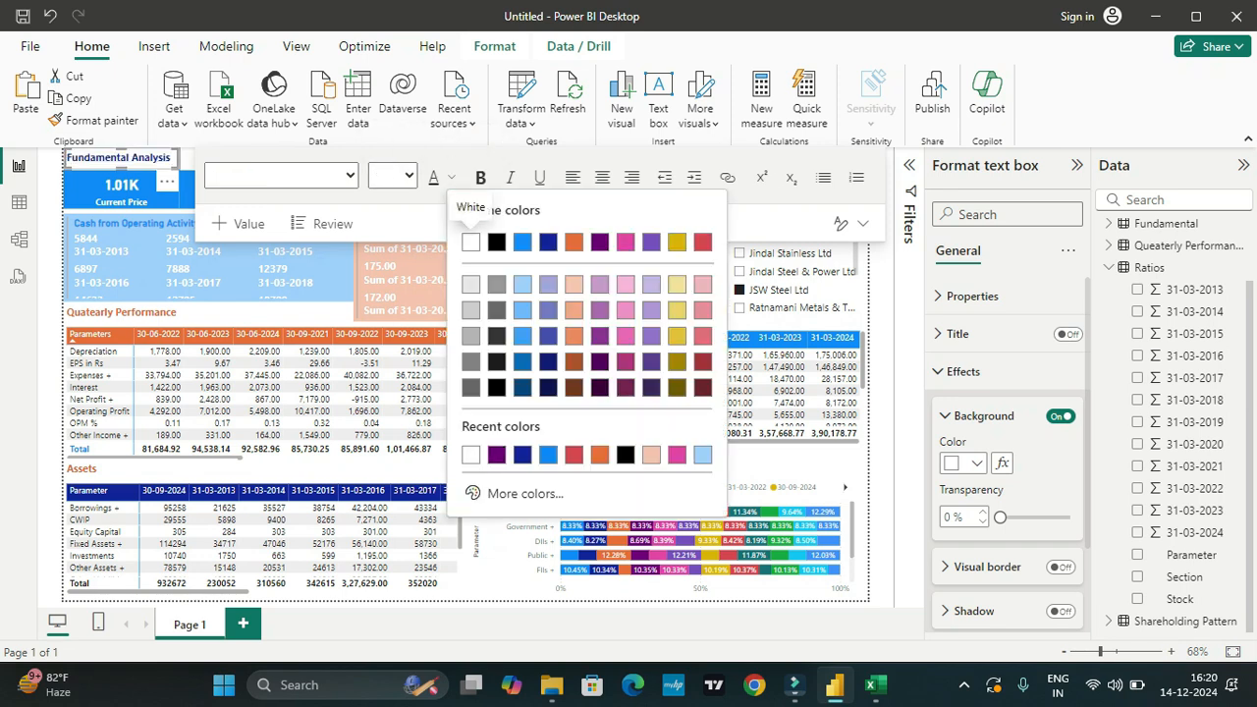
pyautogui.click(496, 243)
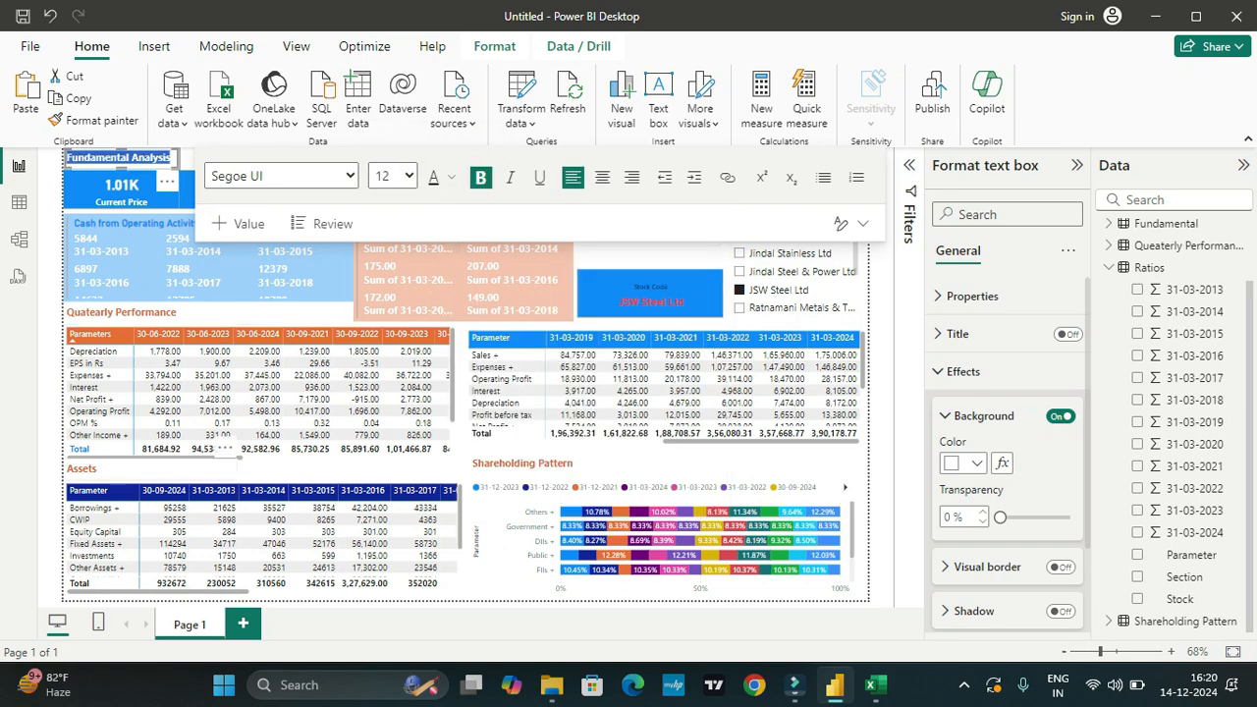
# Step: Change the font color of the Assets and Shareholding Pattern headings to black
pyautogui.click(96, 468)
pyautogui.doubleClick(82, 468)
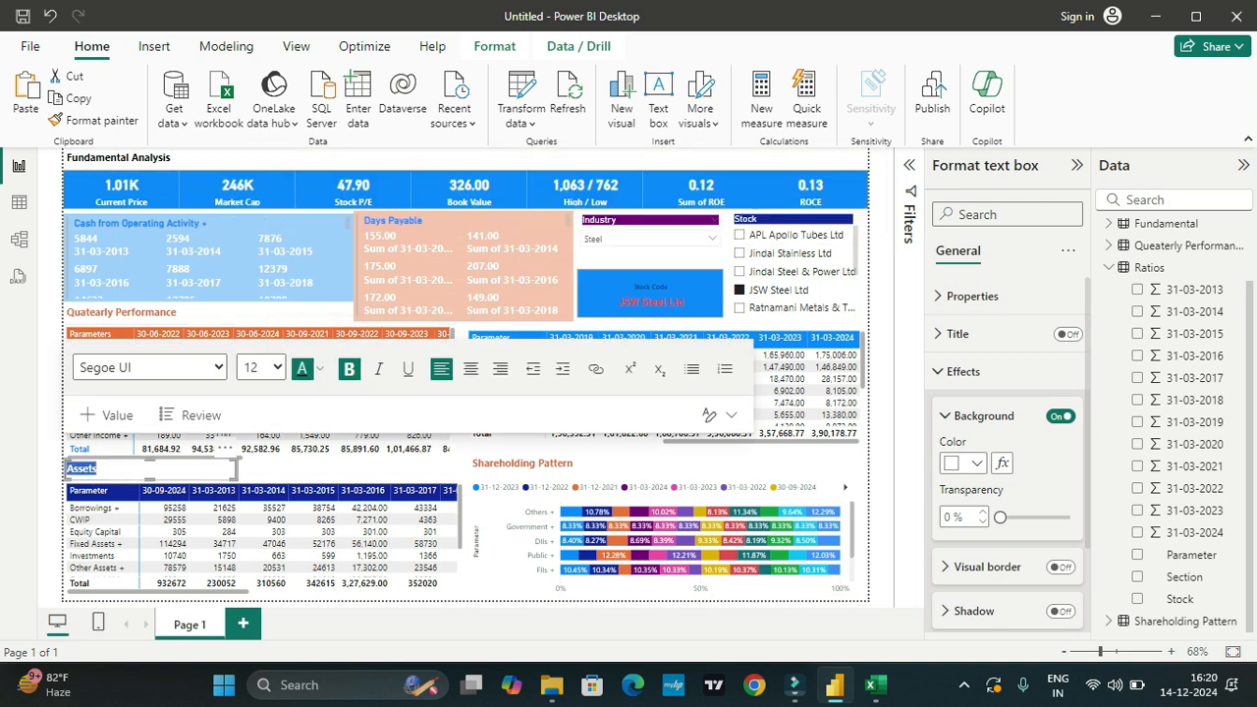
pyautogui.click(500, 463)
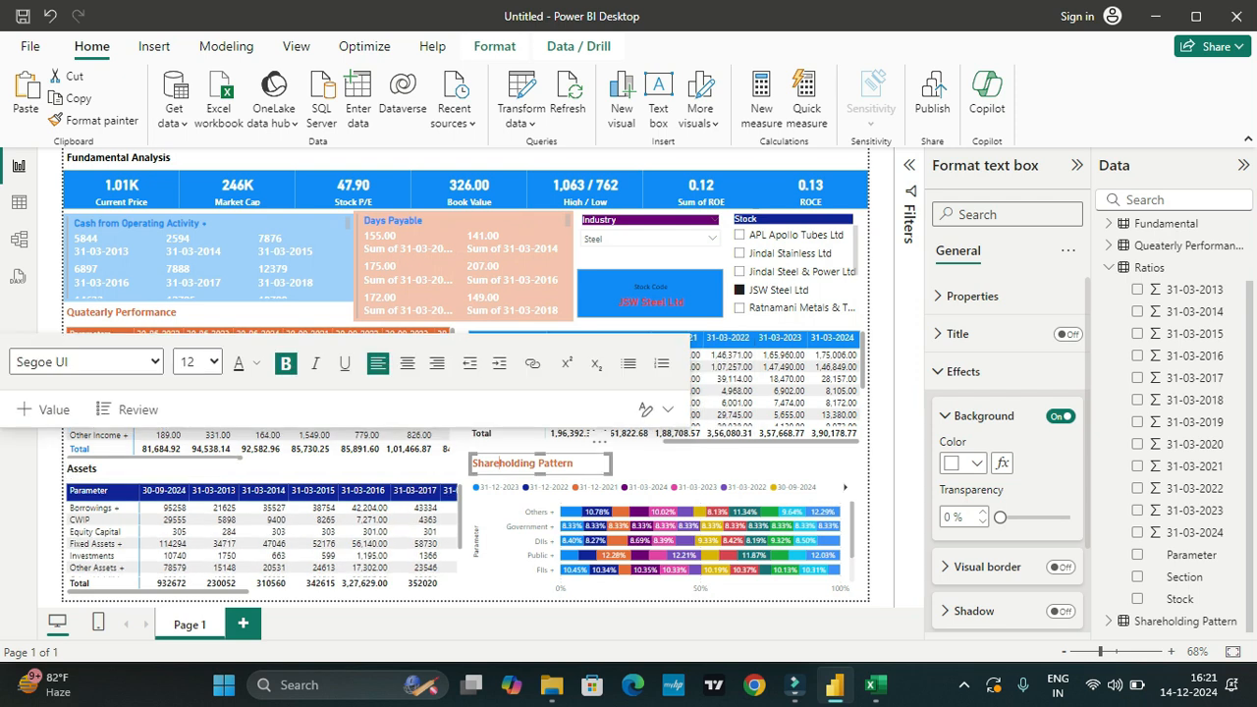
pyautogui.moveTo(473, 463); pyautogui.dragTo(573, 462)
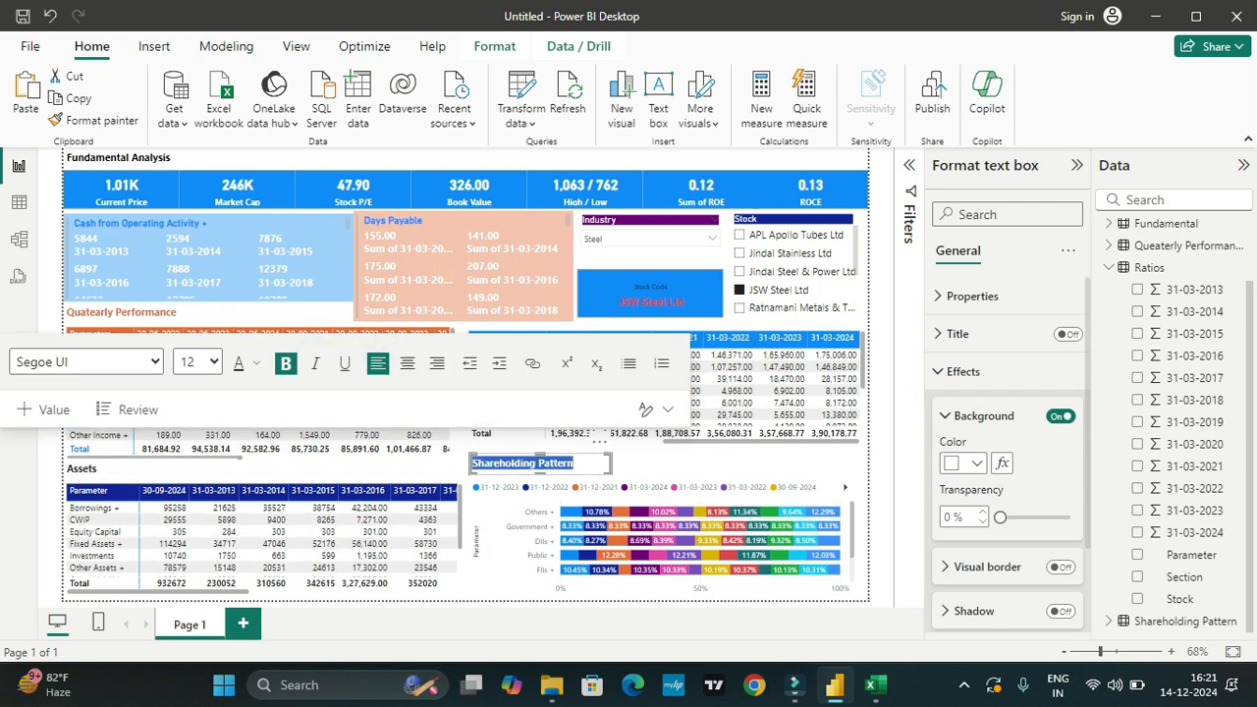
pyautogui.click(257, 363)
pyautogui.click(293, 57)
pyautogui.click(677, 463)
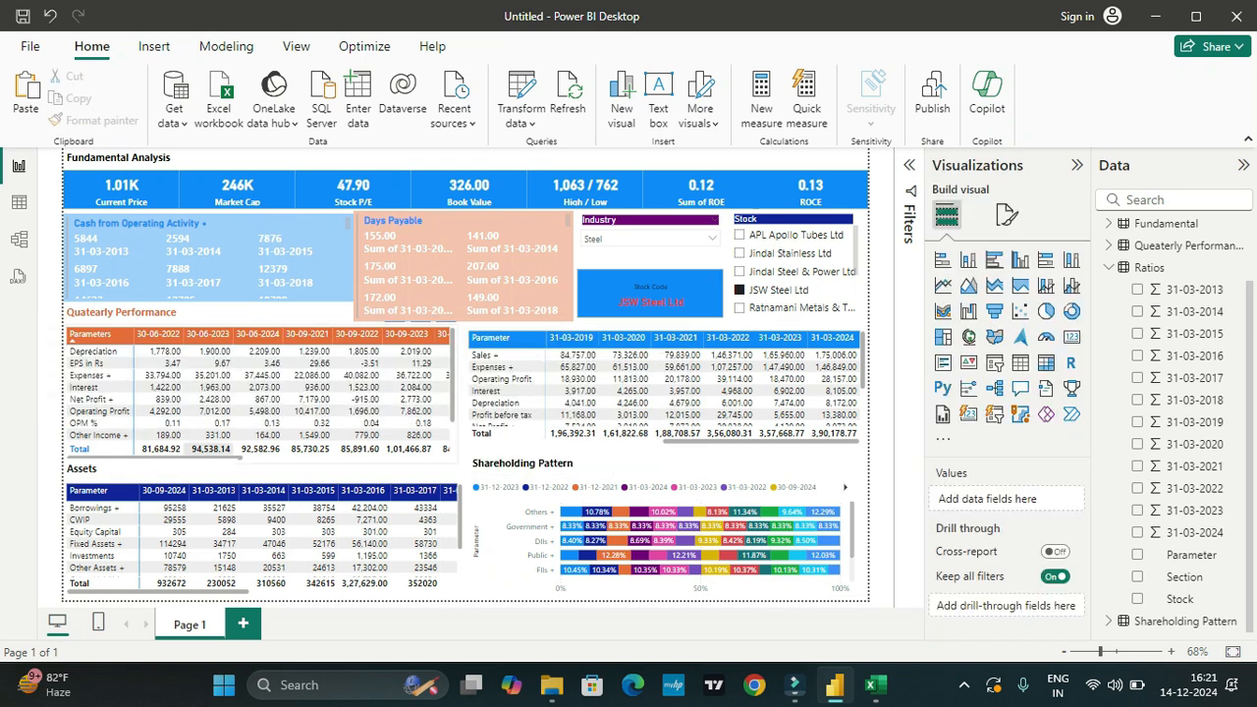
# Step: Set the Quatearly Performance heading's font color to black
pyautogui.tripleClick(128, 313)
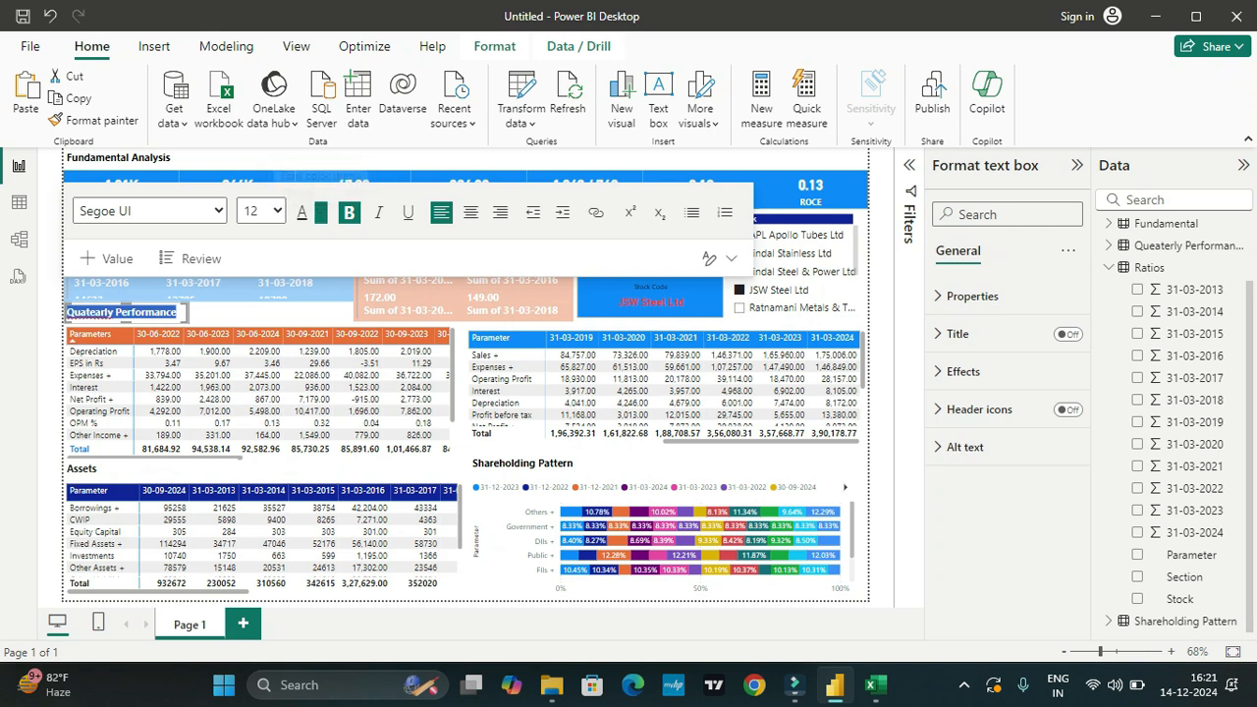
pyautogui.click(320, 212)
pyautogui.click(340, 276)
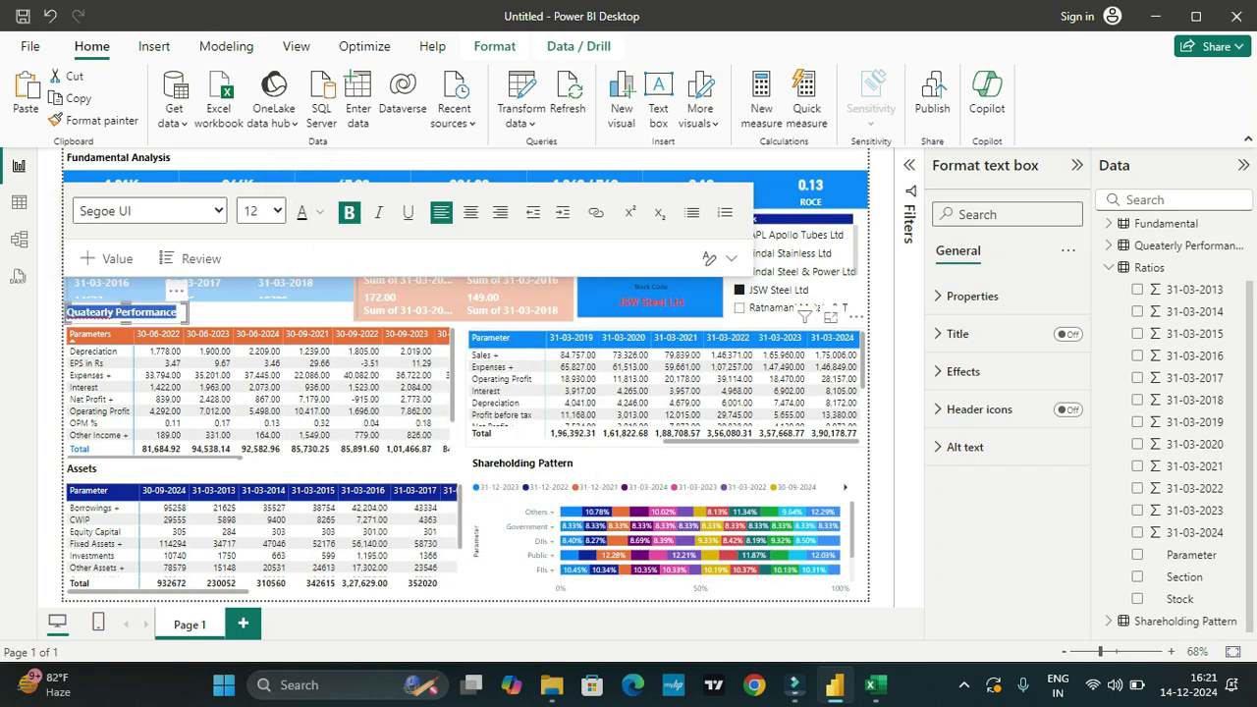
pyautogui.click(676, 462)
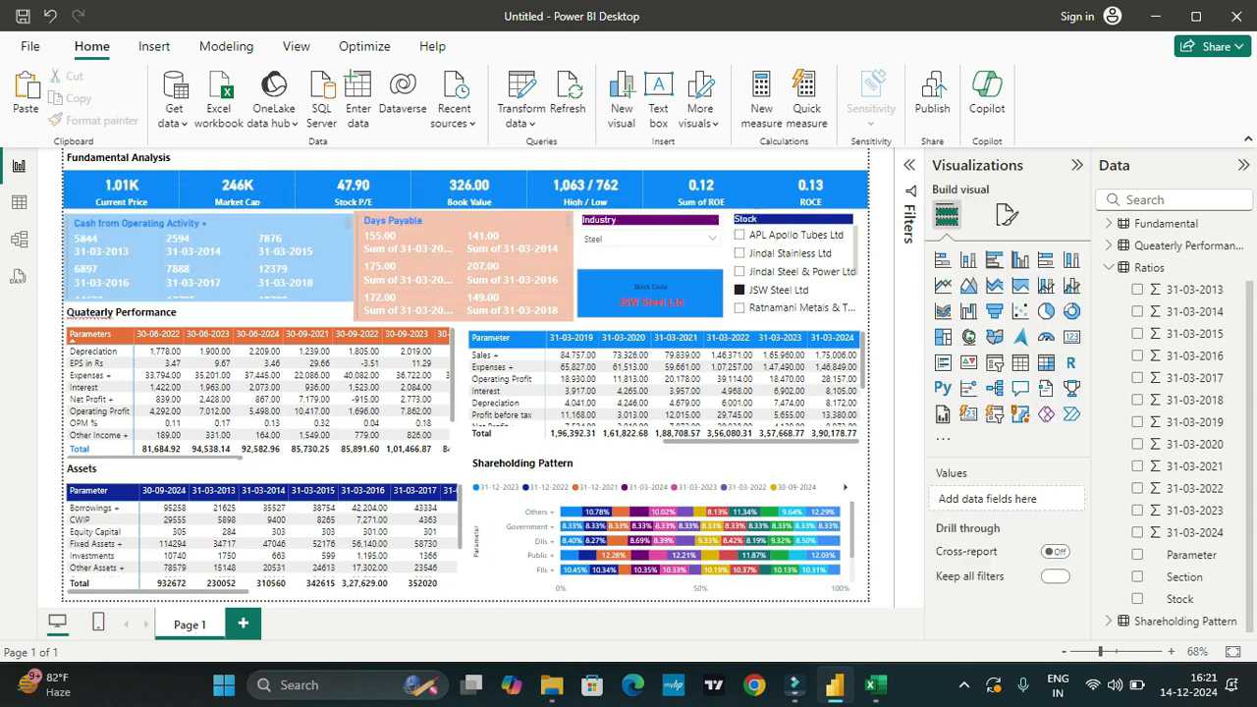
# Step: Move the annual figures matrix slightly down to leave room for a heading above it
pyautogui.click(675, 440)
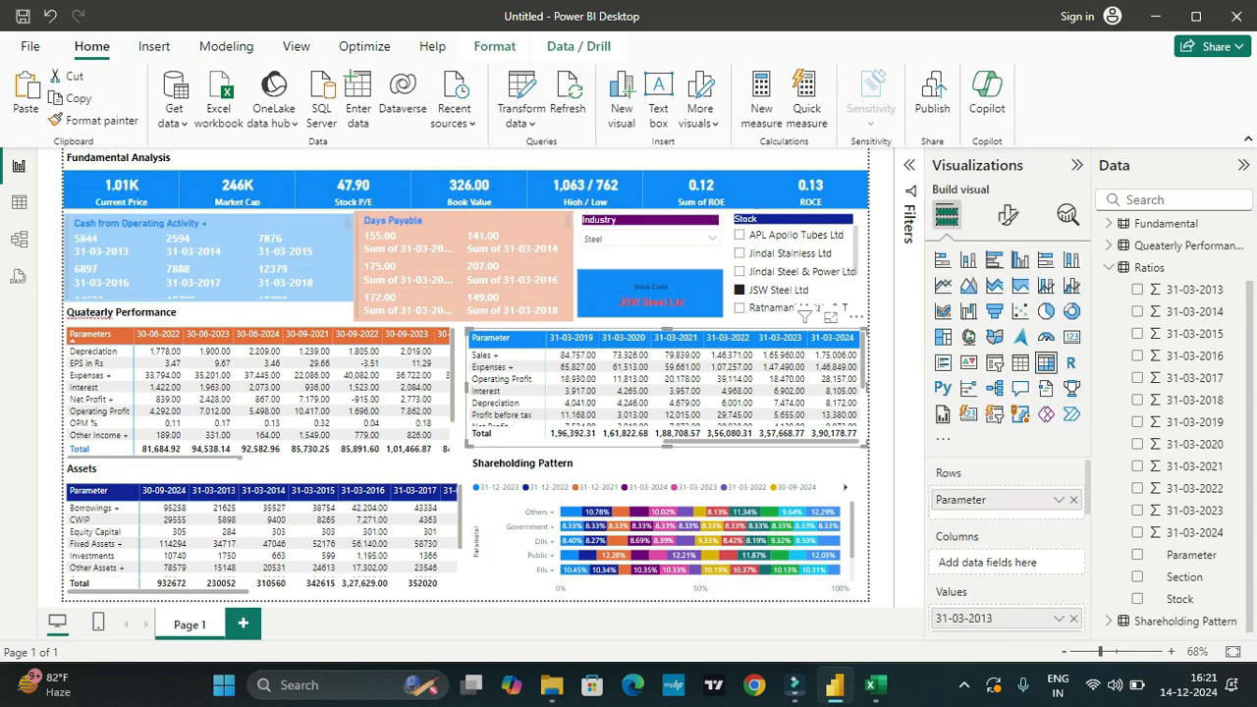
pyautogui.click(676, 462)
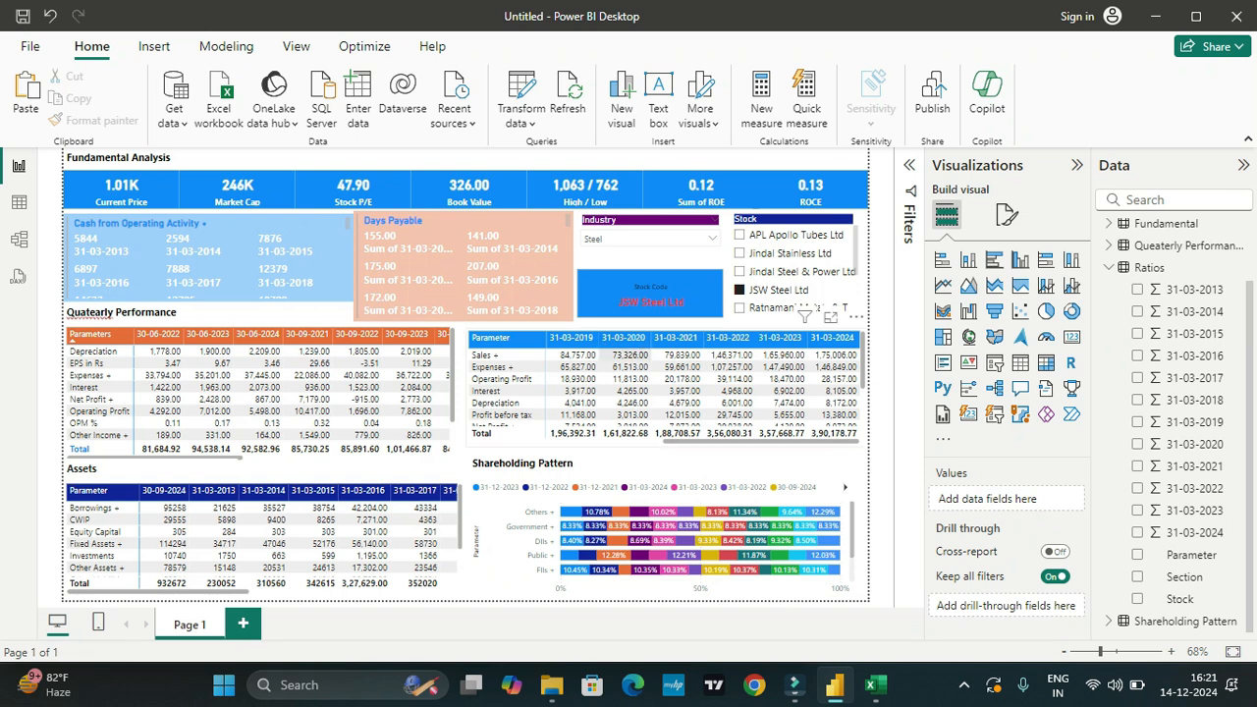
pyautogui.click(626, 356)
pyautogui.moveTo(626, 378)
pyautogui.mouseDown()
pyautogui.moveTo(625, 428)
pyautogui.moveTo(626, 390)
pyautogui.mouseUp()
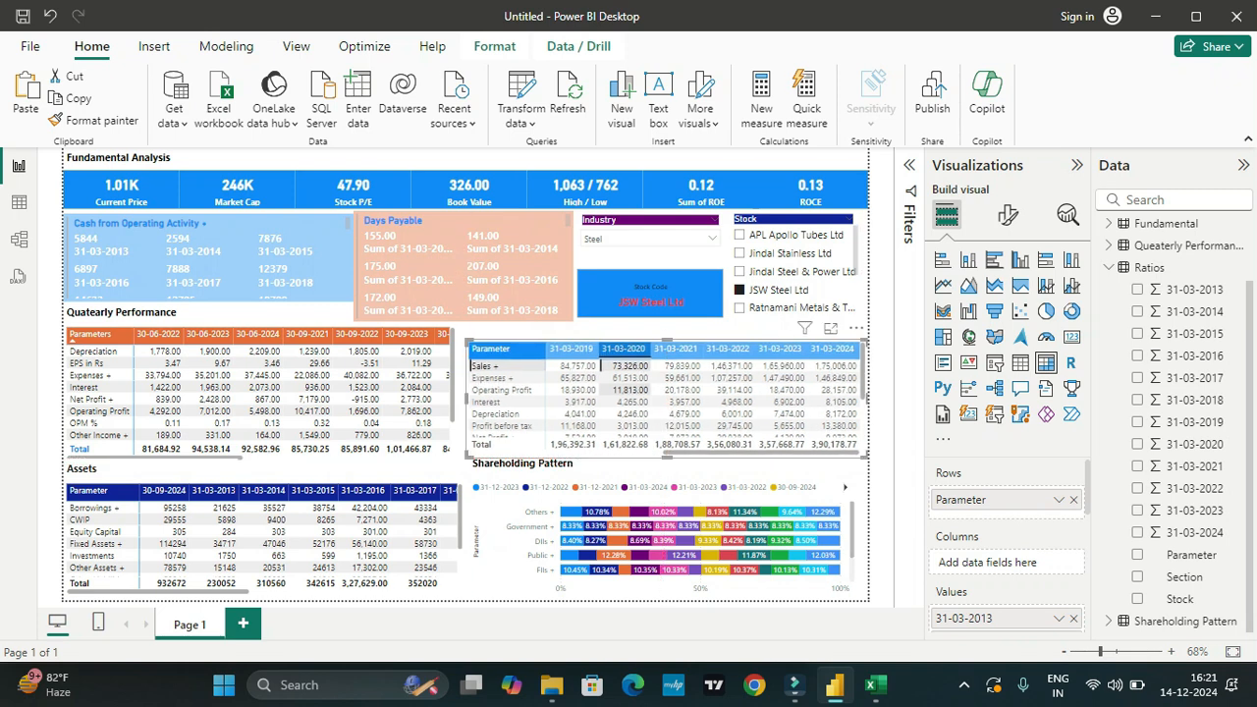
# Step: Move the Shareholding Pattern heading slightly down so it sits clear of the matrix above it
pyautogui.click(504, 463)
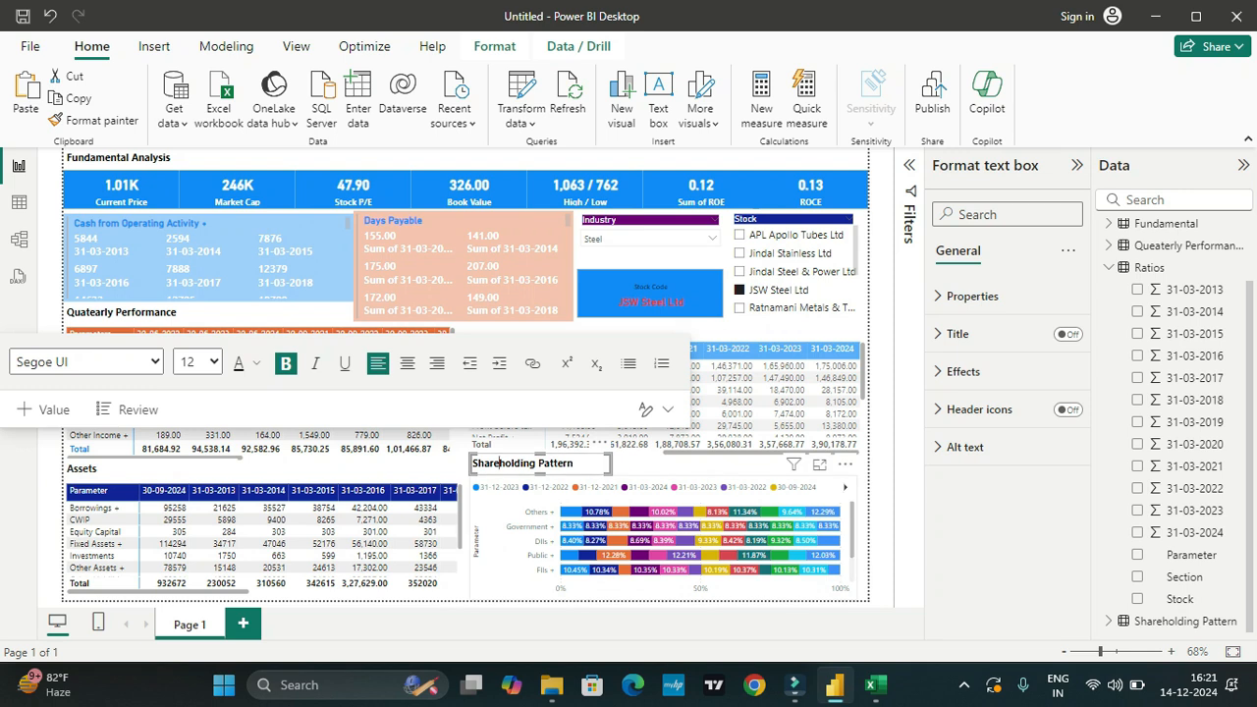
pyautogui.moveTo(489, 463); pyautogui.dragTo(498, 463)
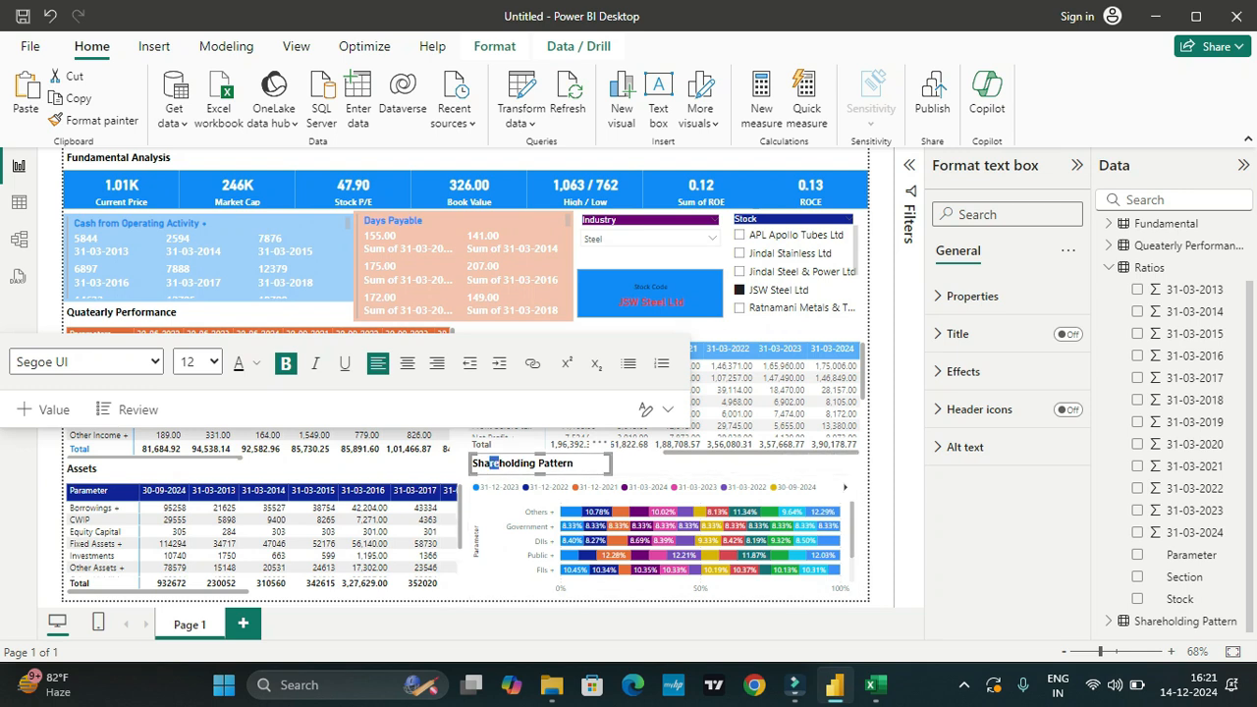
pyautogui.click(574, 462)
pyautogui.moveTo(581, 454)
pyautogui.mouseDown()
pyautogui.moveTo(595, 475)
pyautogui.moveTo(581, 453)
pyautogui.moveTo(540, 469)
pyautogui.moveTo(581, 463)
pyautogui.mouseUp()
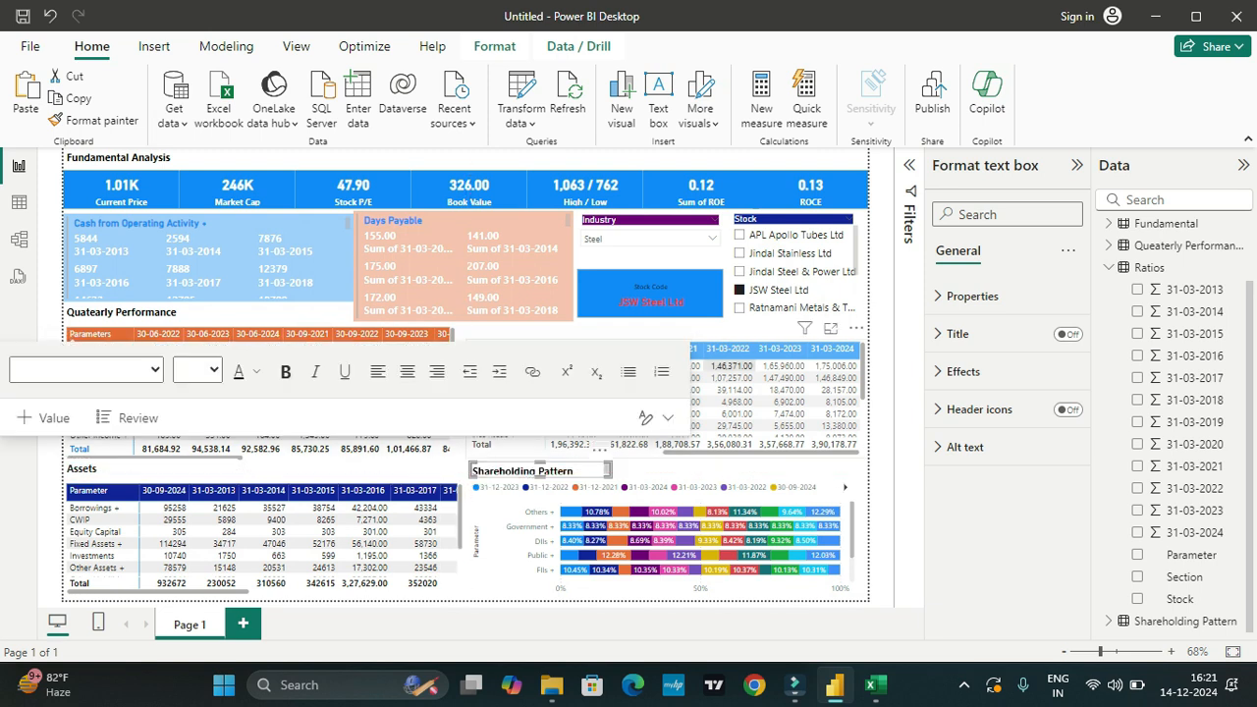
pyautogui.click(629, 331)
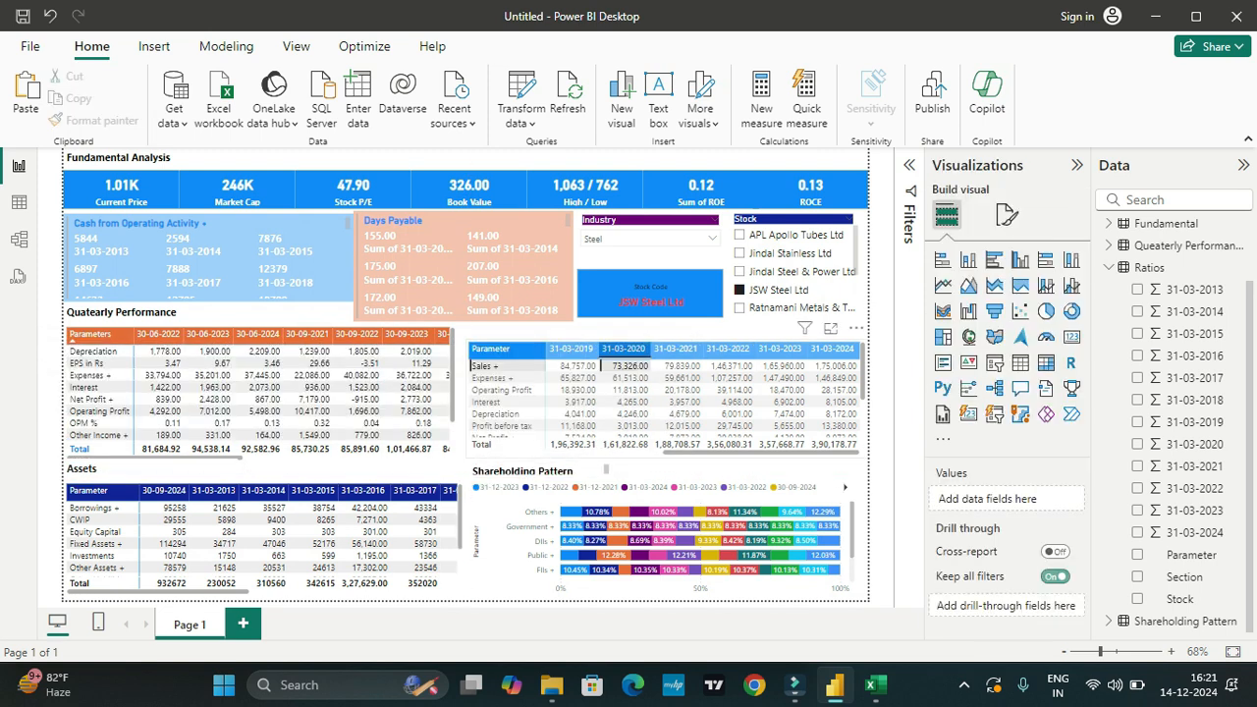
pyautogui.scroll(-1, 538, 470)
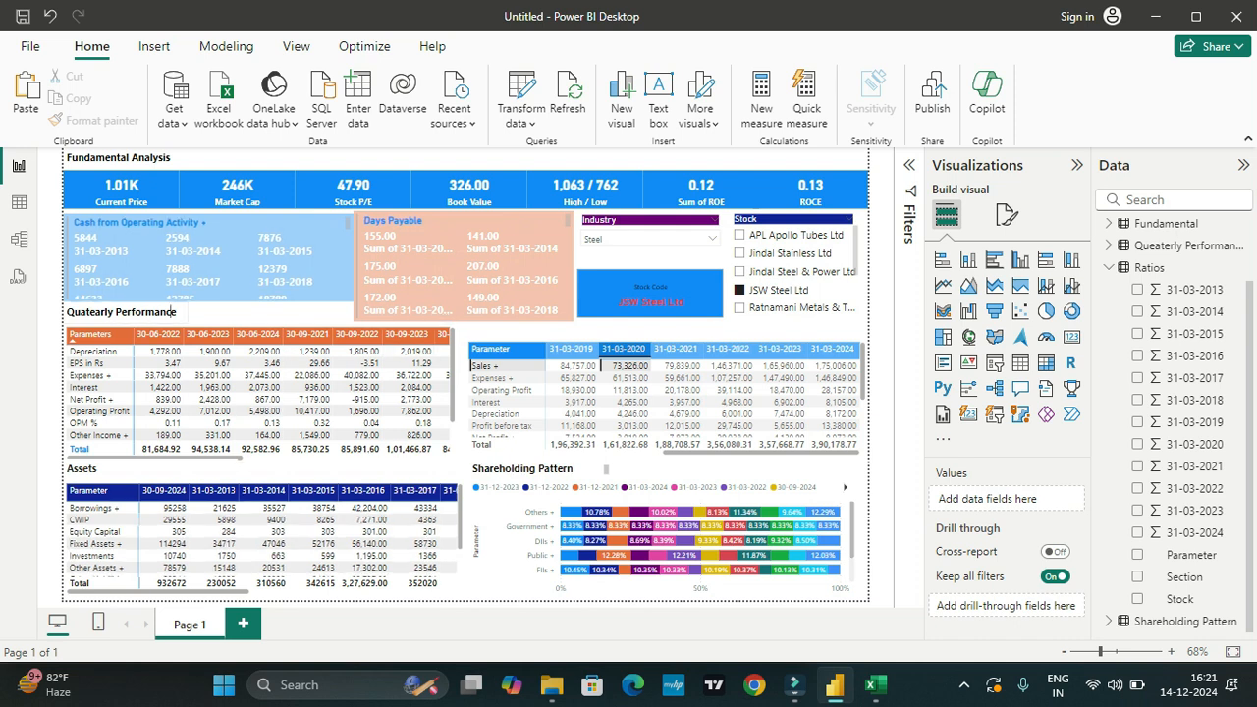
# Step: Duplicate the Quatearly Performance heading and place the copy directly above the annual figures matrix
pyautogui.click(158, 311)
pyautogui.click(157, 314)
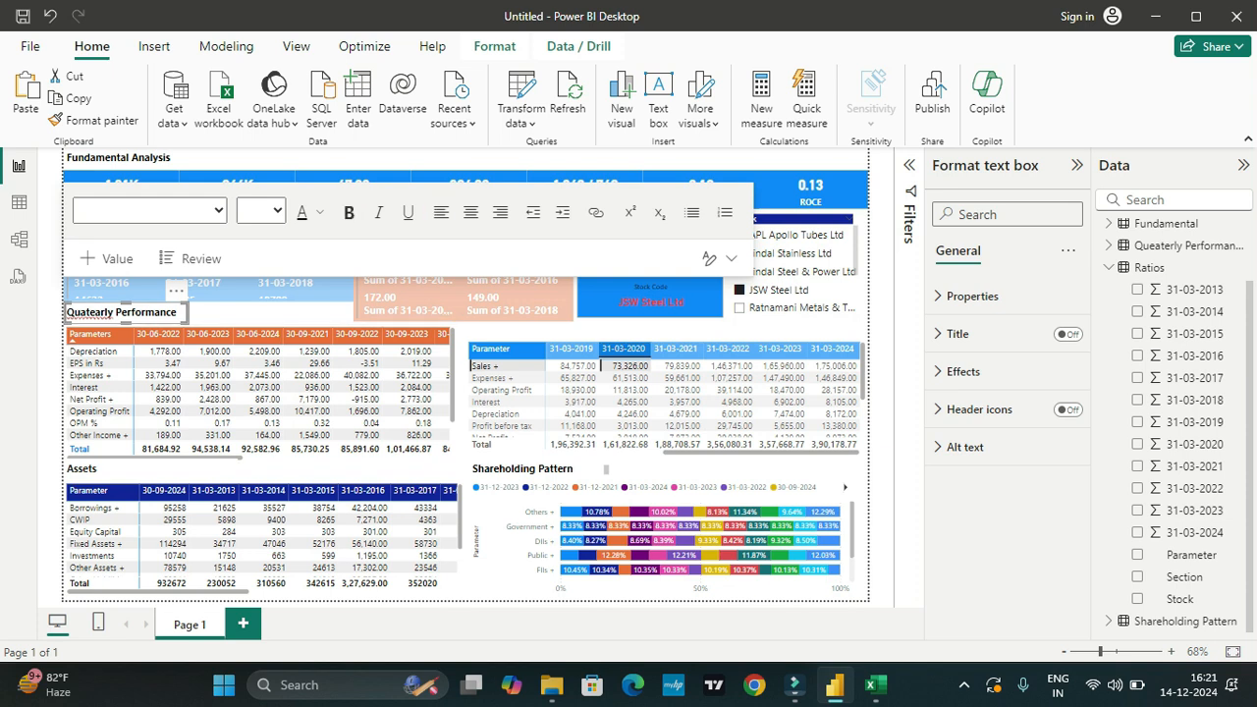
pyautogui.hotkey('ctrl', 'v')
pyautogui.moveTo(128, 318); pyautogui.dragTo(527, 331)
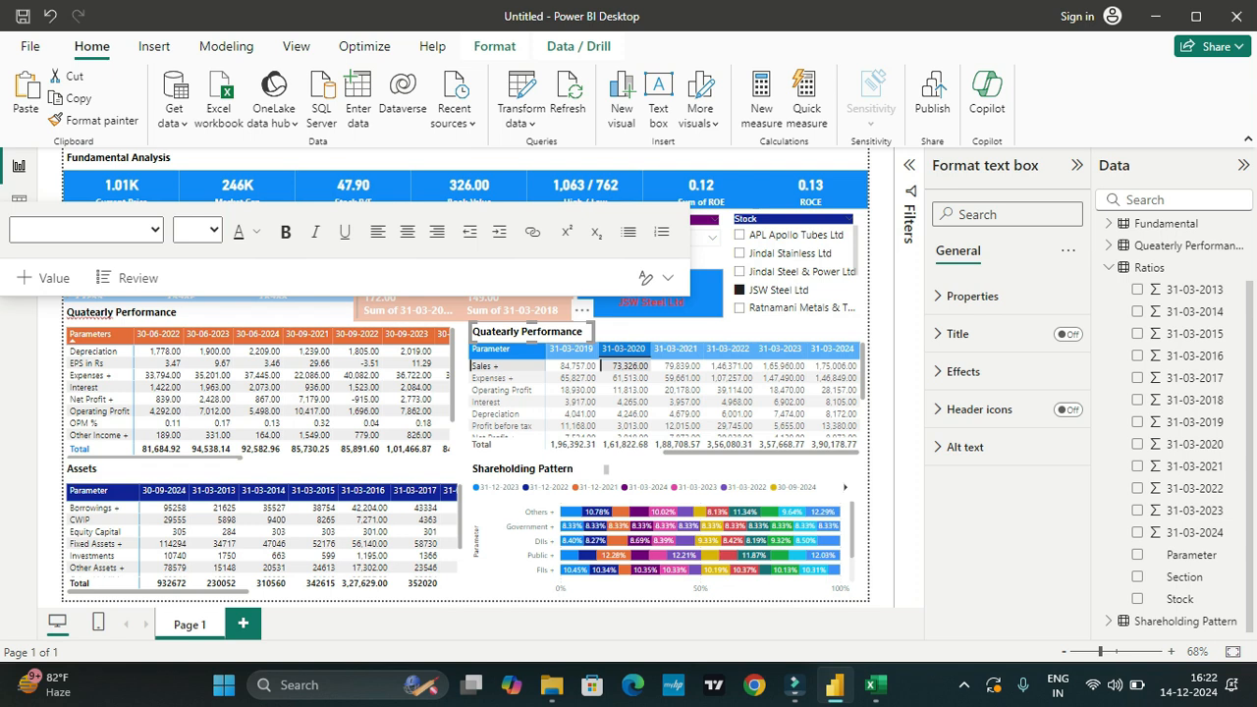
# Step: Replace the copied heading's text with "Annual Performance"
pyautogui.moveTo(519, 332); pyautogui.dragTo(584, 332)
pyautogui.write('Annual')
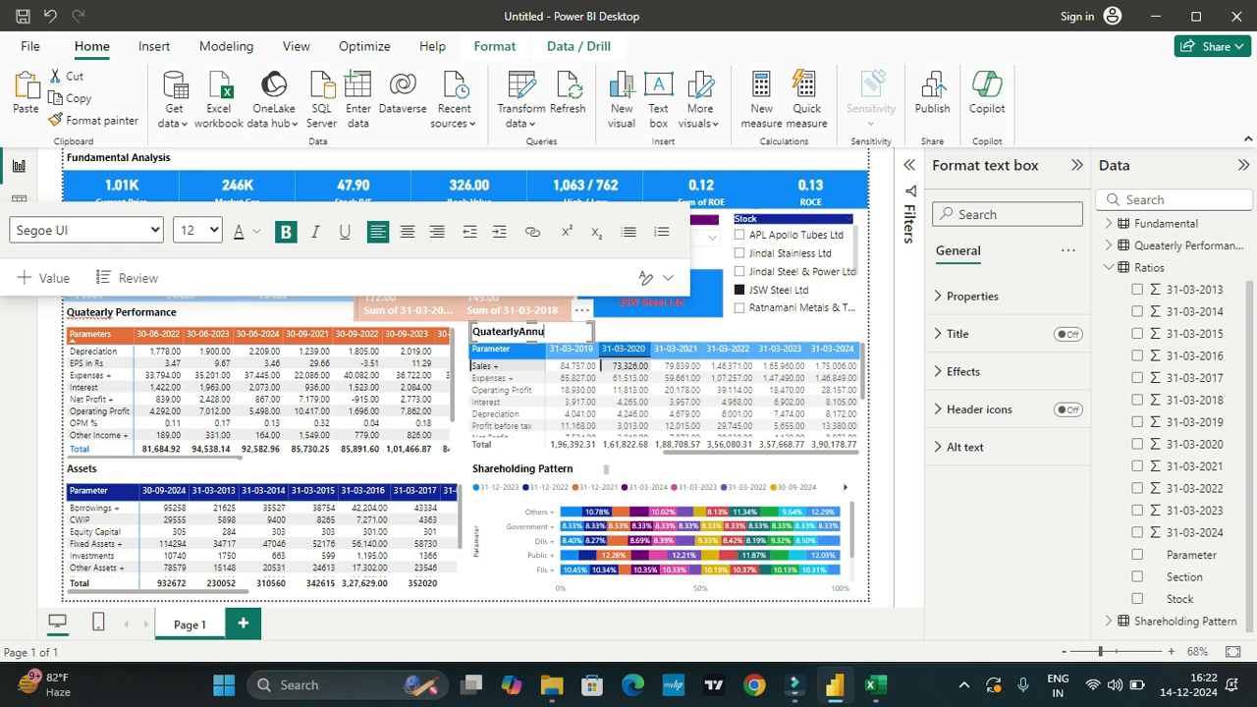
pyautogui.press('BackSpace')
pyautogui.press('BackSpace')
pyautogui.press('BackSpace')
pyautogui.press('BackSpace')
pyautogui.press('BackSpace')
pyautogui.press('BackSpace')
pyautogui.press('BackSpace')
pyautogui.press('BackSpace')
pyautogui.press('BackSpace')
pyautogui.press('BackSpace')
pyautogui.press('BackSpace')
pyautogui.press('BackSpace')
pyautogui.press('BackSpace')
pyautogui.write('Annual Performace')
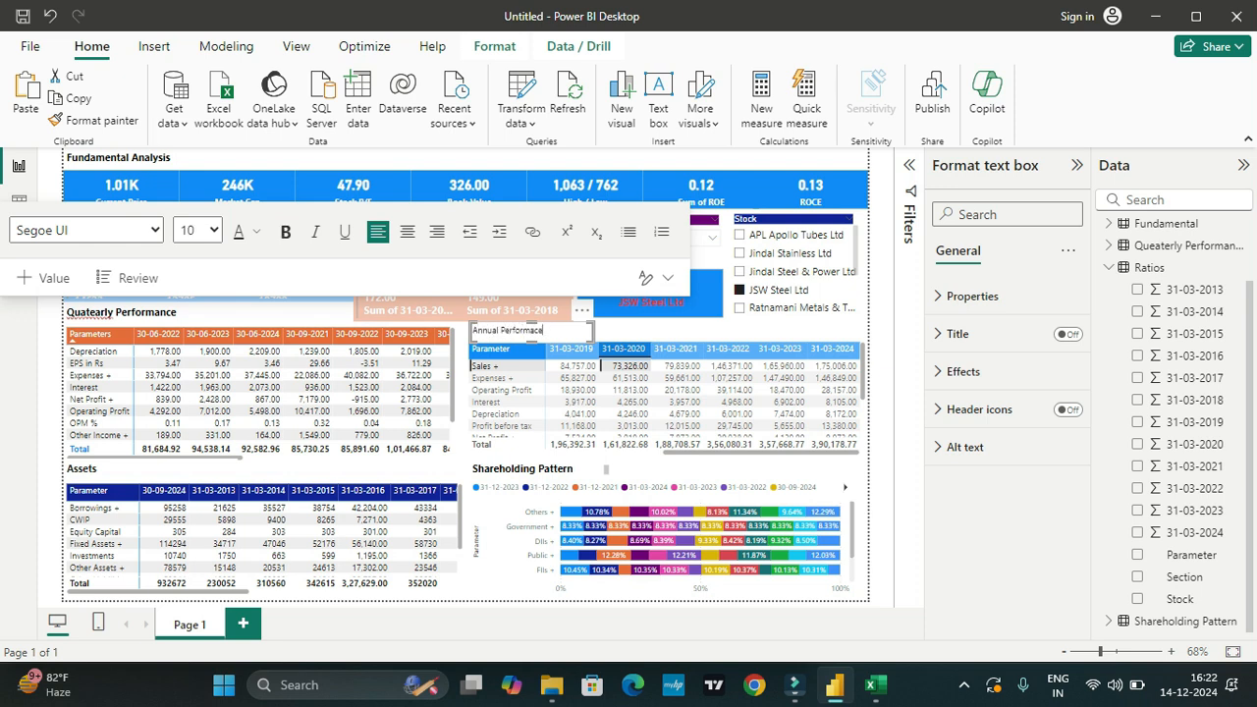
pyautogui.press('BackSpace')
pyautogui.press('BackSpace')
pyautogui.press('BackSpace')
pyautogui.press('BackSpace')
pyautogui.press('BackSpace')
pyautogui.press('BackSpace')
pyautogui.press('BackSpace')
pyautogui.press('BackSpace')
pyautogui.press('BackSpace')
pyautogui.press('BackSpace')
pyautogui.press('BackSpace')
pyautogui.press('BackSpace')
pyautogui.press('BackSpace')
pyautogui.press('BackSpace')
pyautogui.press('BackSpace')
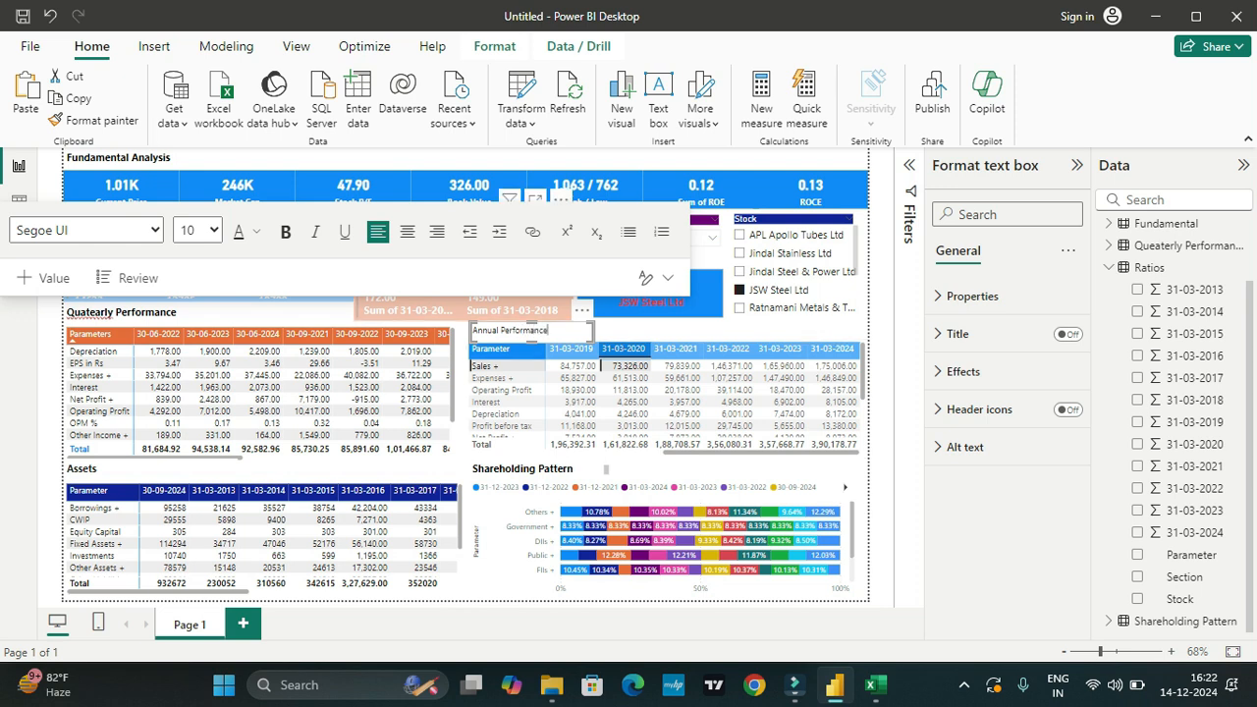
# Step: Make the Annual Performance heading bold with a font size of 12
pyautogui.hotkey('ctrl', 'a')
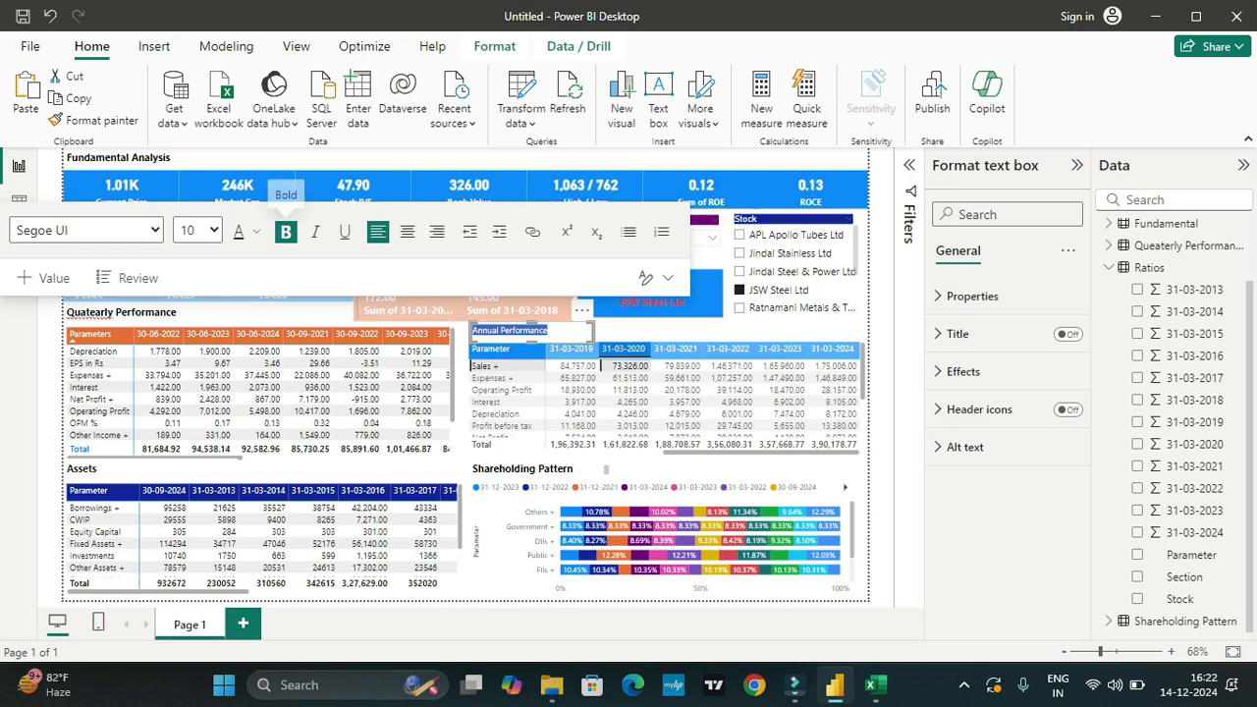
pyautogui.click(285, 230)
pyautogui.click(197, 231)
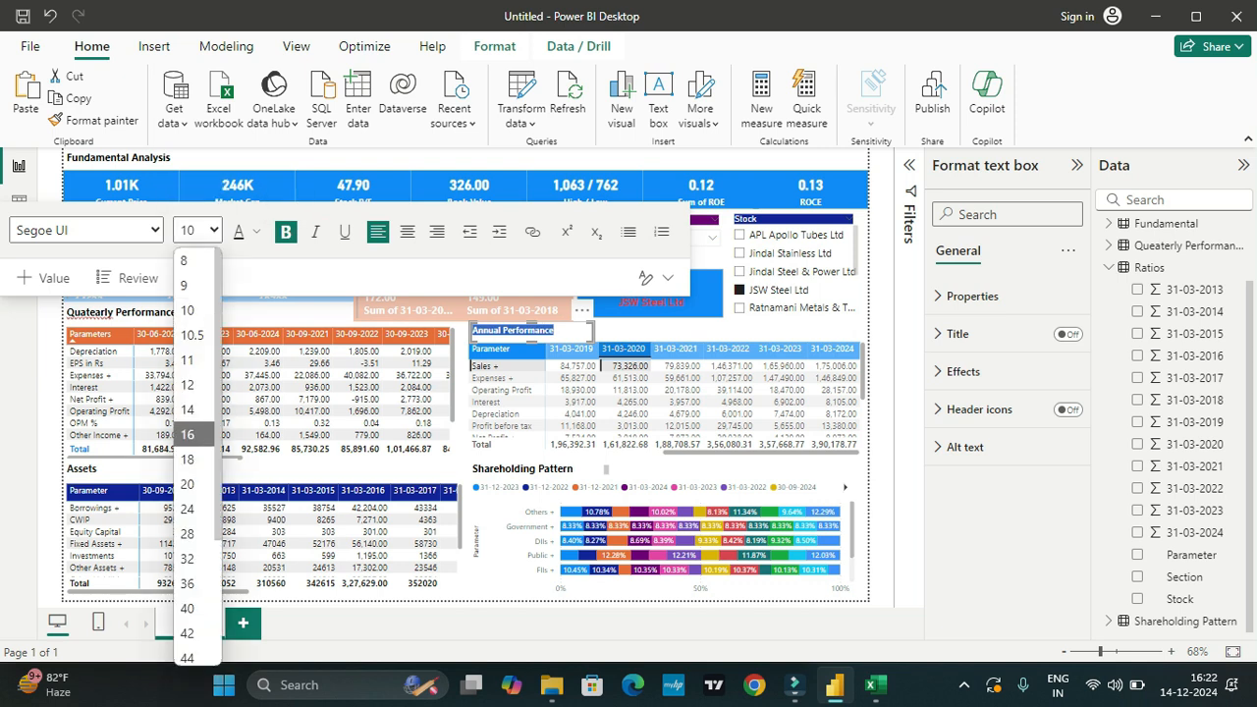
pyautogui.click(191, 434)
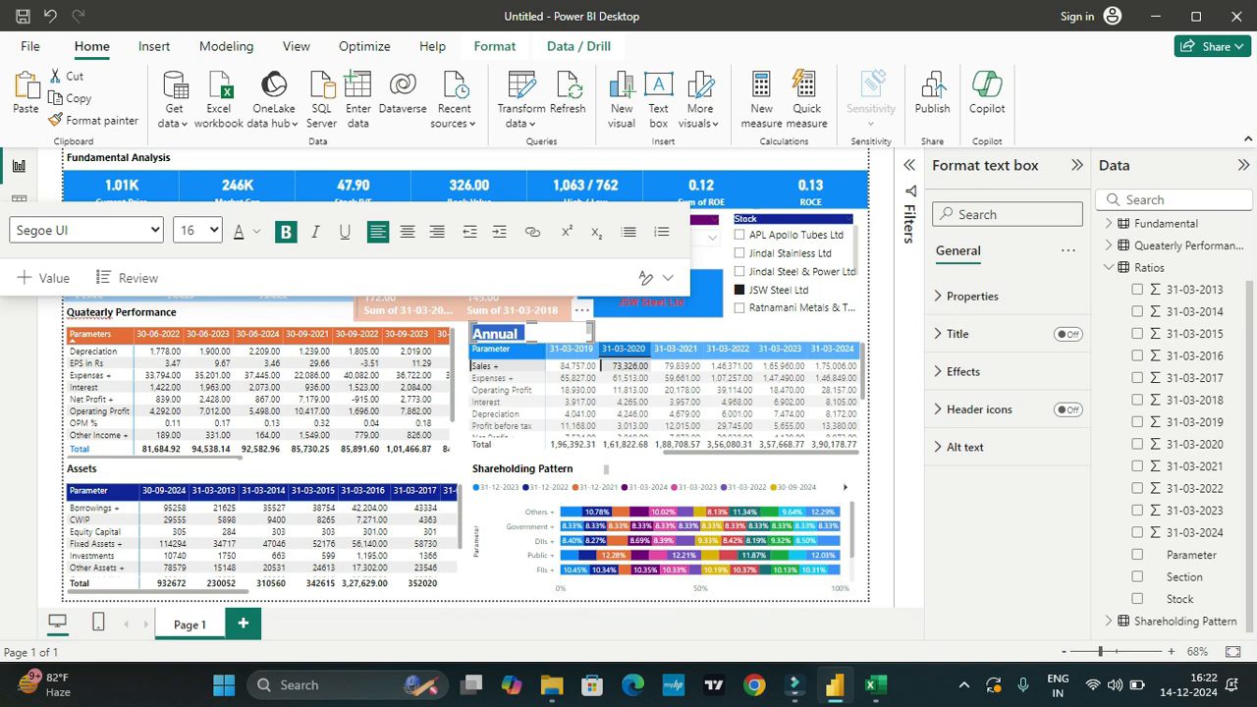
pyautogui.click(197, 231)
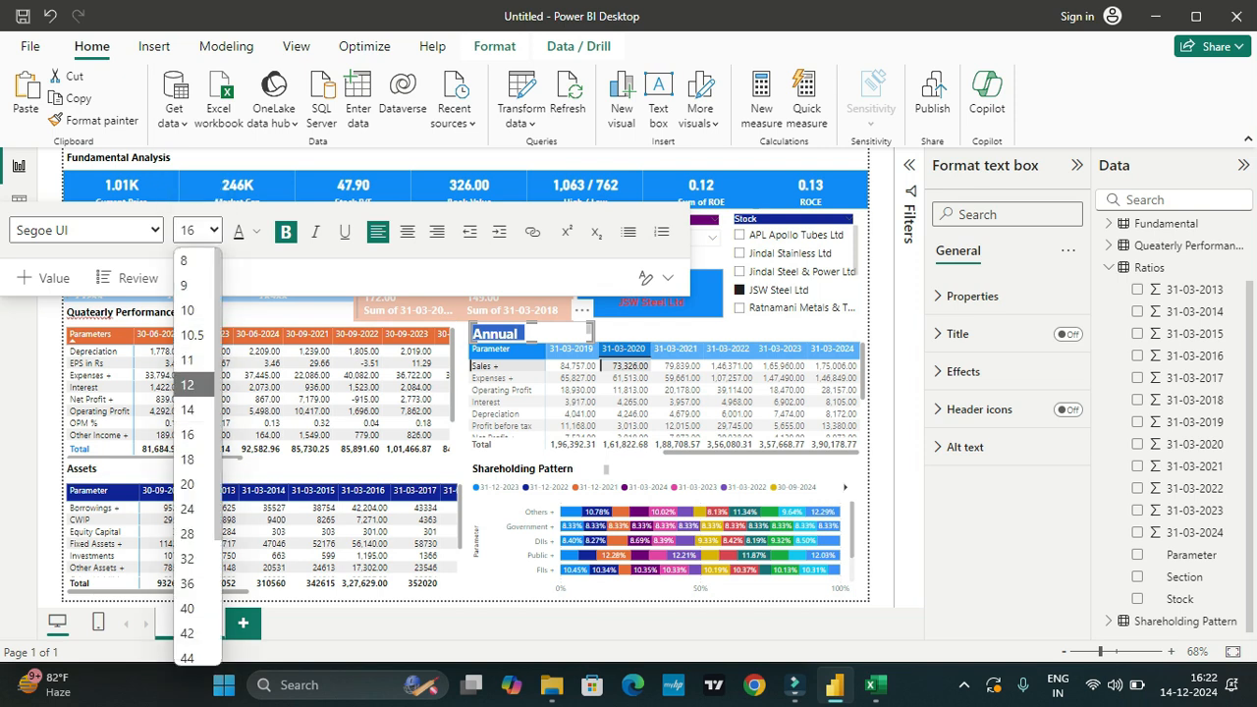
pyautogui.click(192, 385)
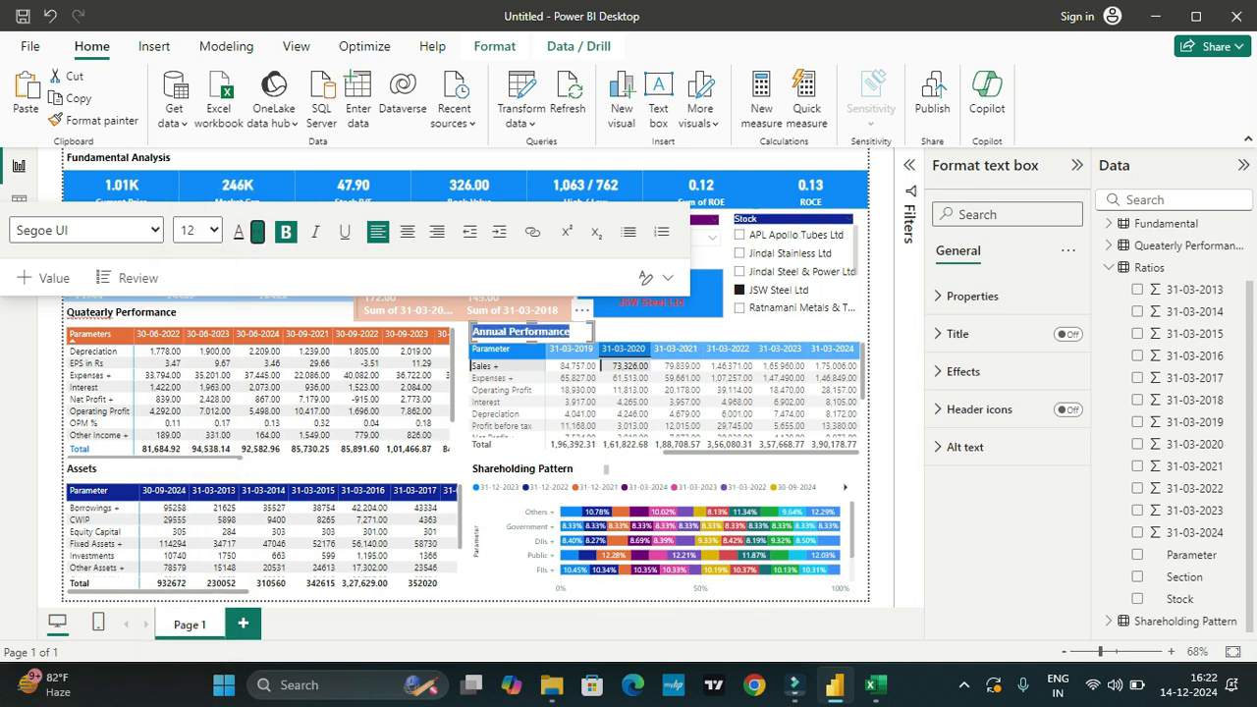
pyautogui.click(257, 232)
pyautogui.press('Escape')
pyautogui.click(668, 331)
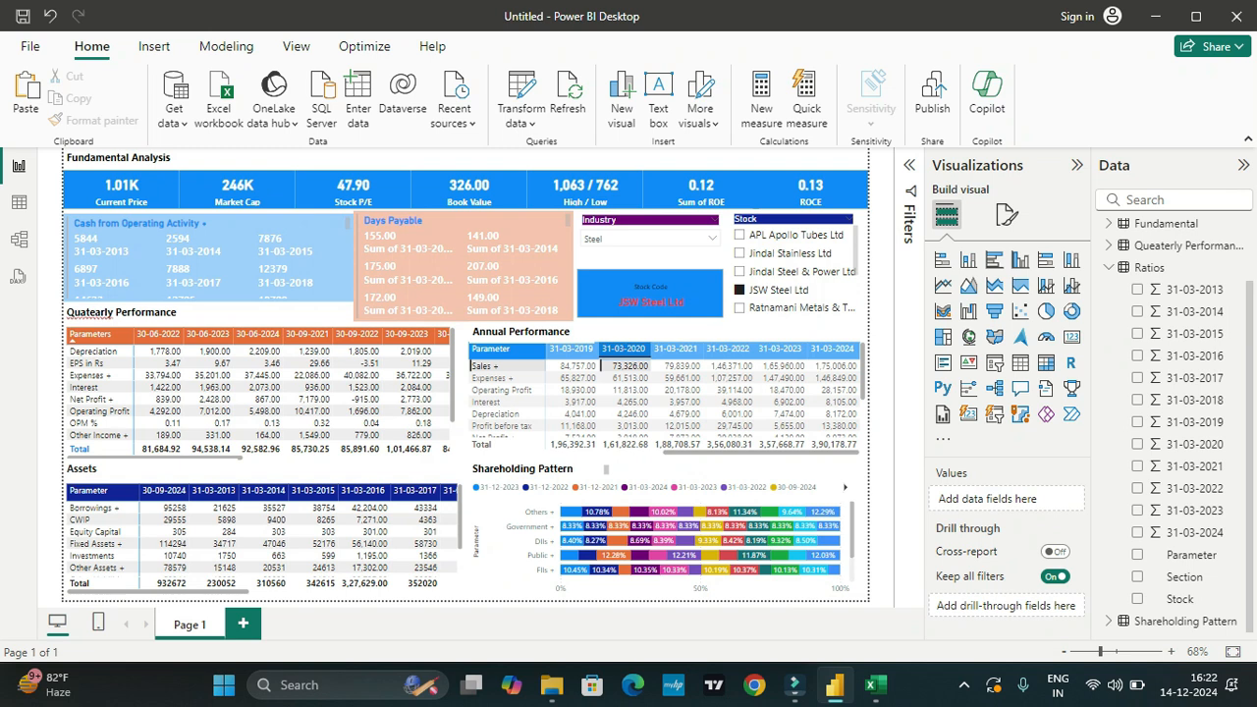
# Step: Try several accessible color themes on the report, including Accessible Default and Accessible City park
pyautogui.click(296, 47)
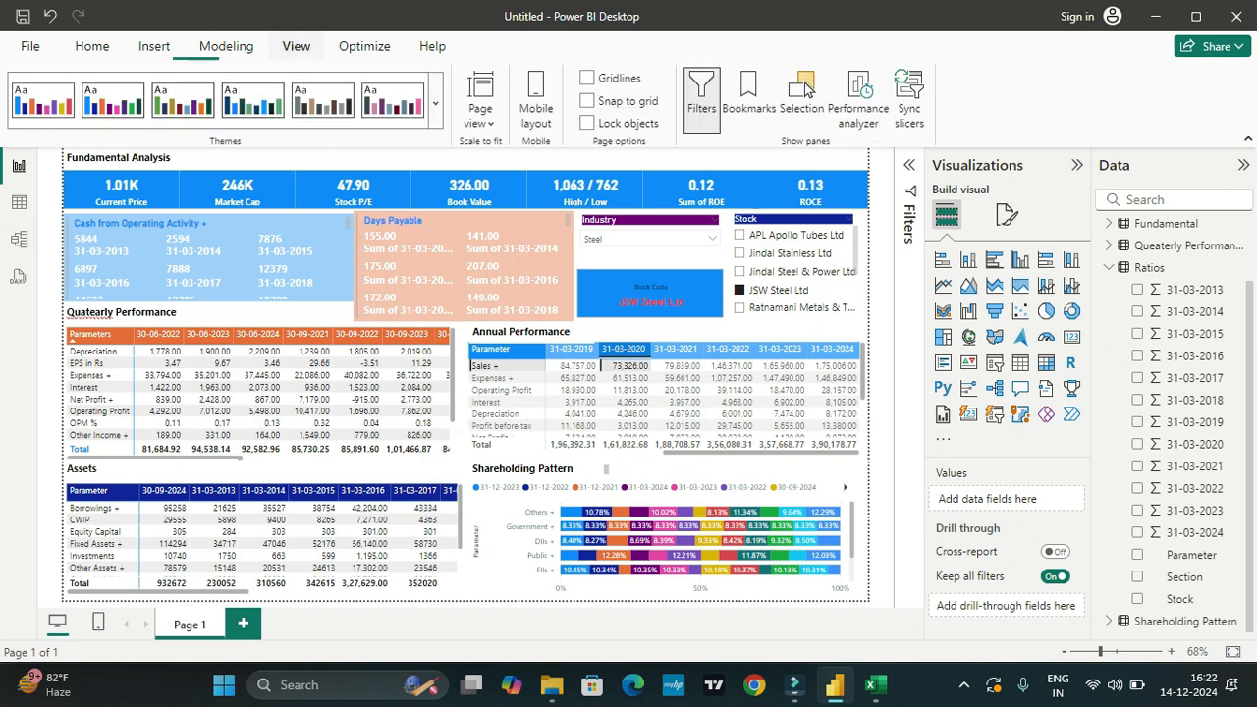
pyautogui.click(113, 101)
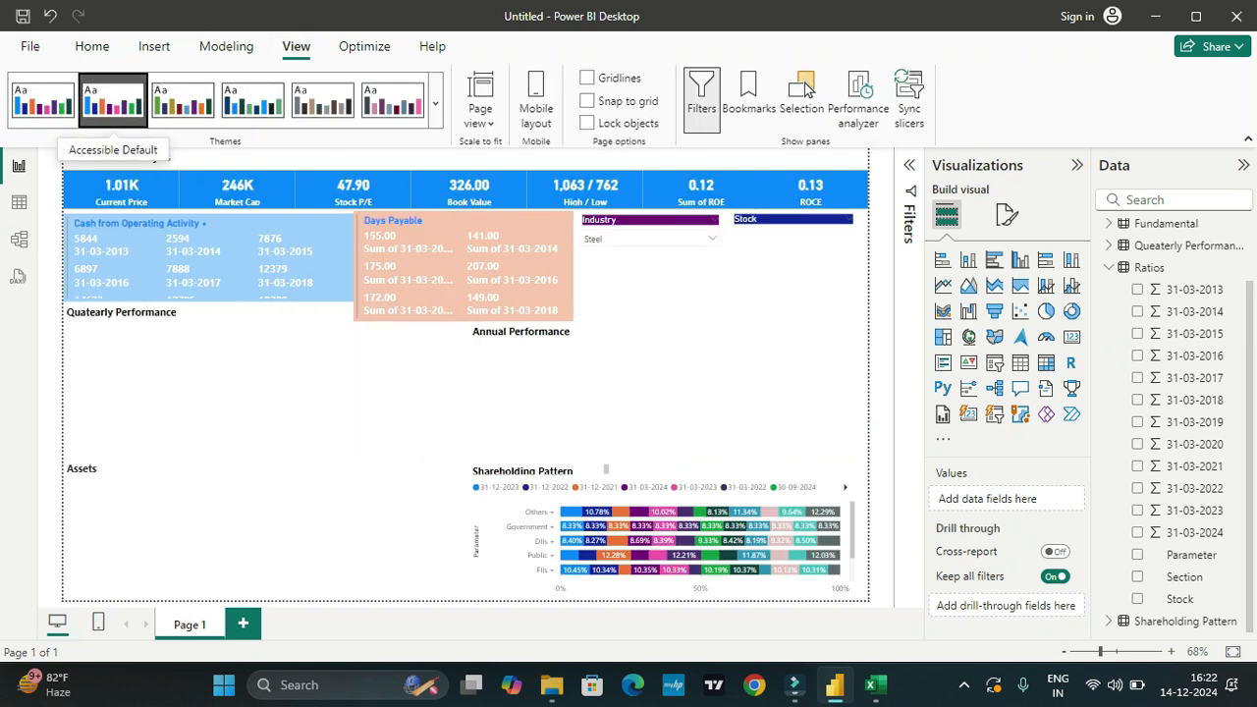
pyautogui.click(183, 101)
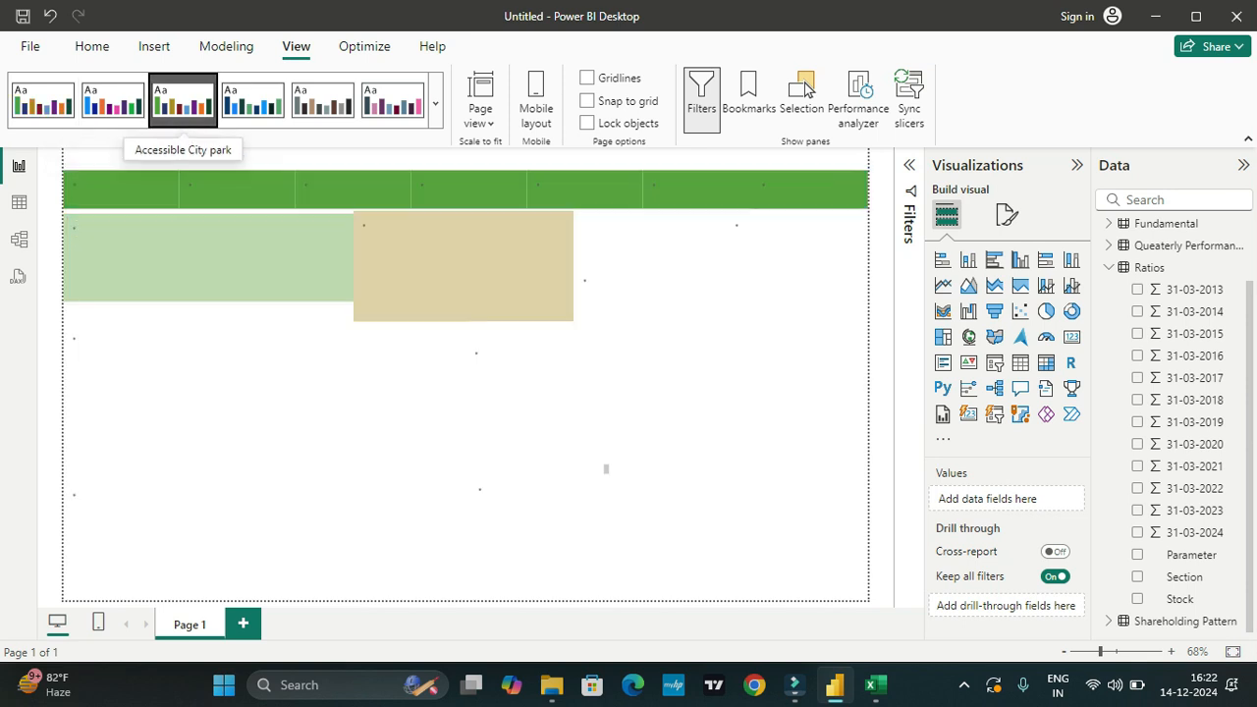
pyautogui.click(253, 101)
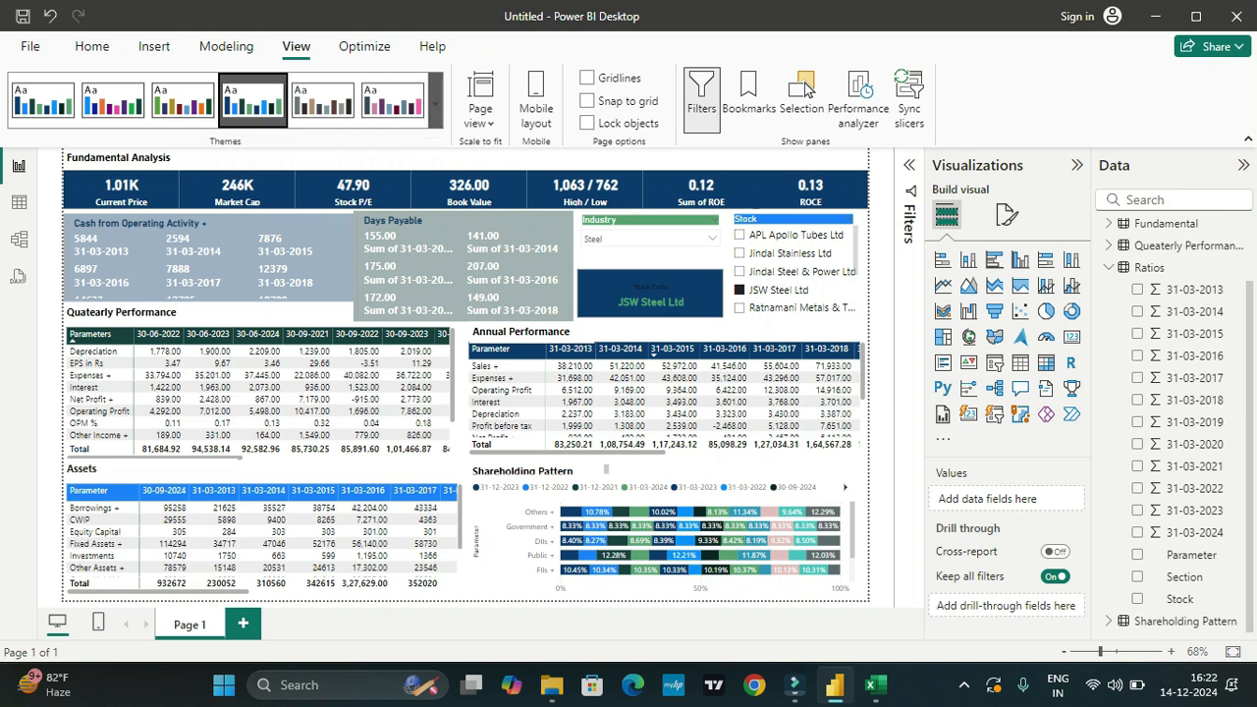
pyautogui.click(392, 101)
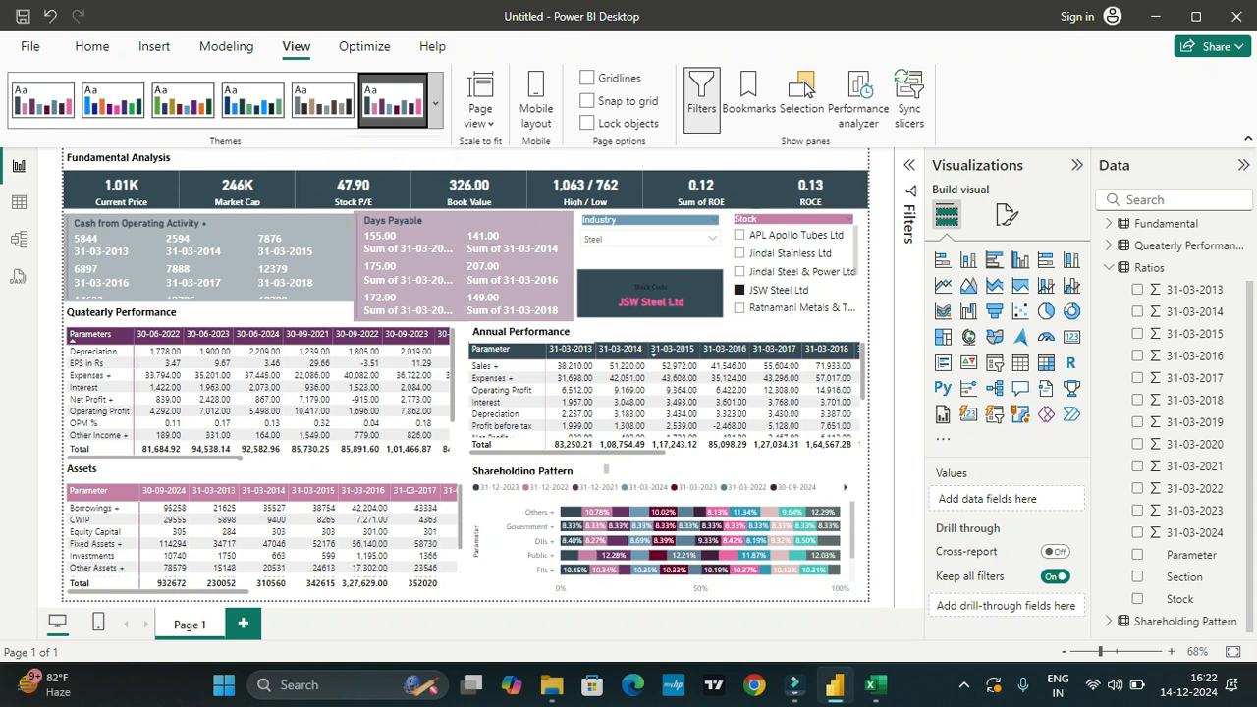
# Step: Try the last three Power BI gallery themes on the report, including Tidal
pyautogui.click(435, 102)
pyautogui.scroll(-2, 82, 425)
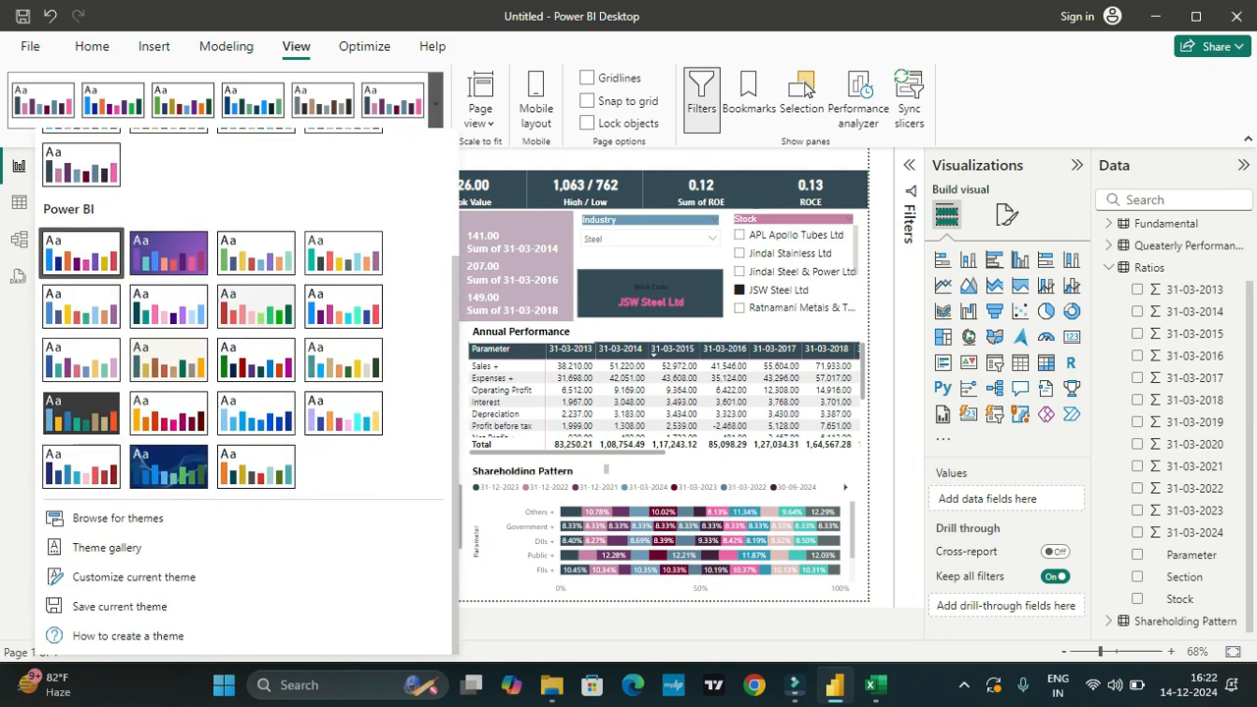
pyautogui.click(81, 466)
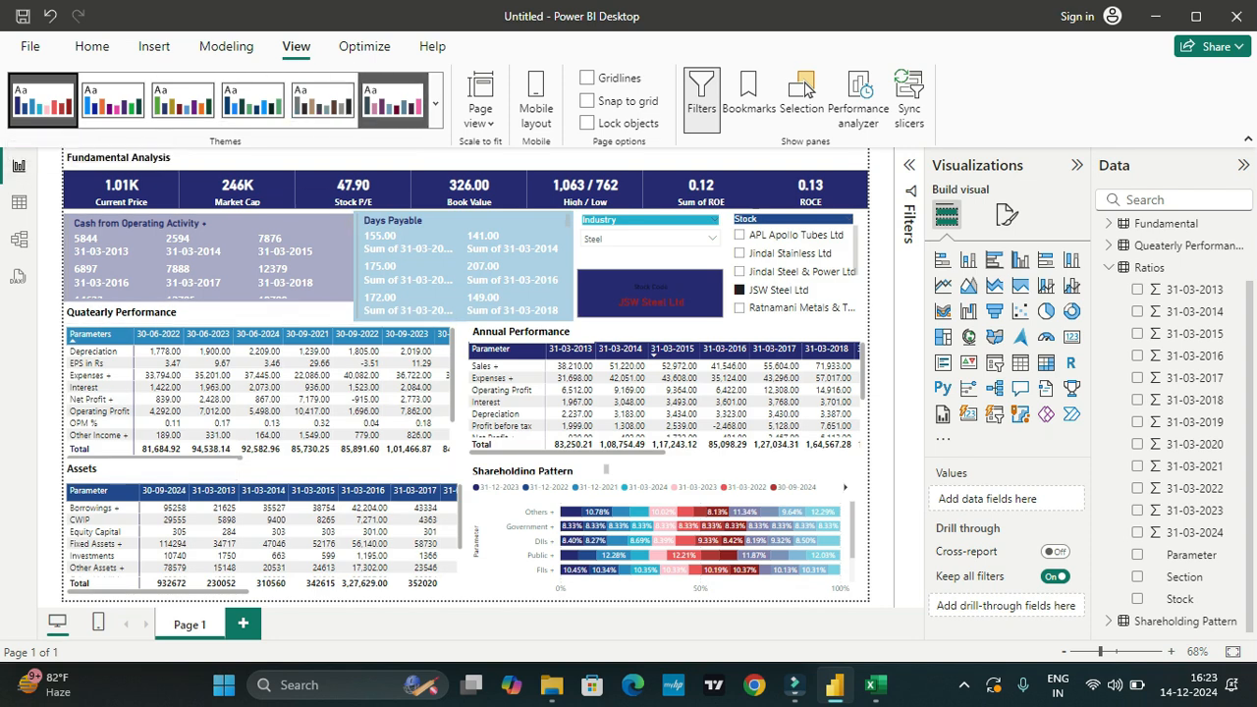
pyautogui.click(435, 102)
pyautogui.click(168, 628)
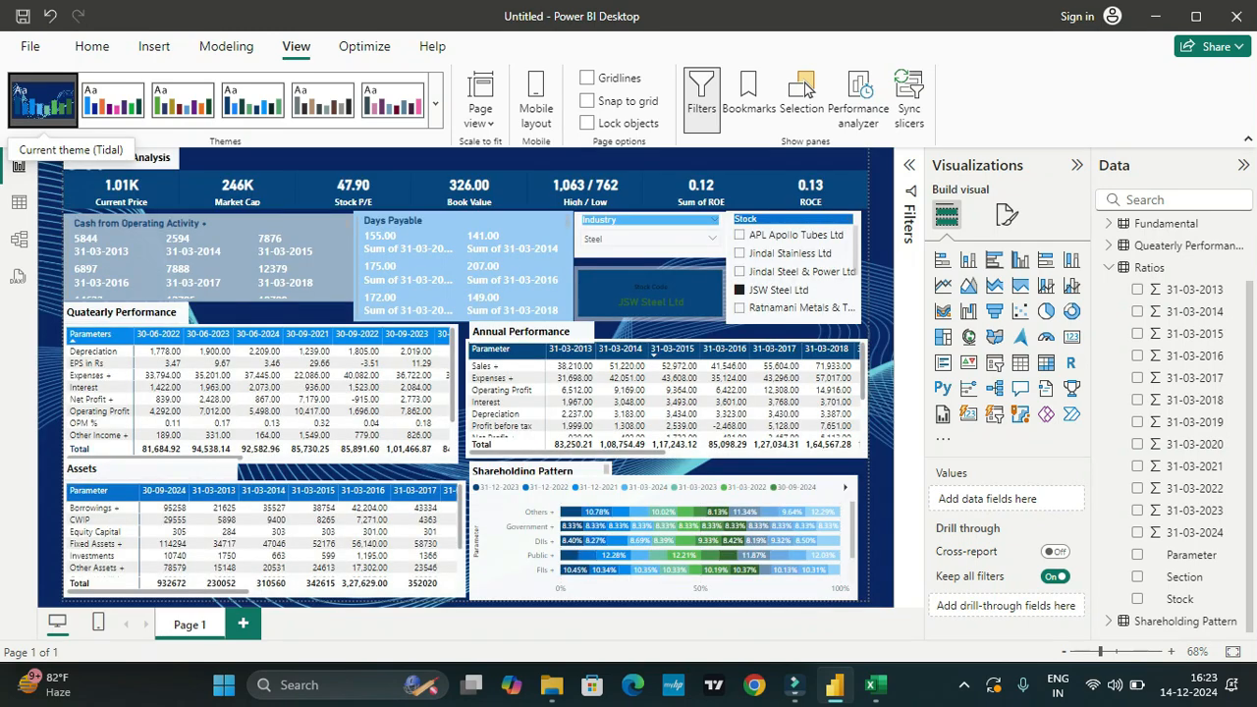
pyautogui.click(436, 103)
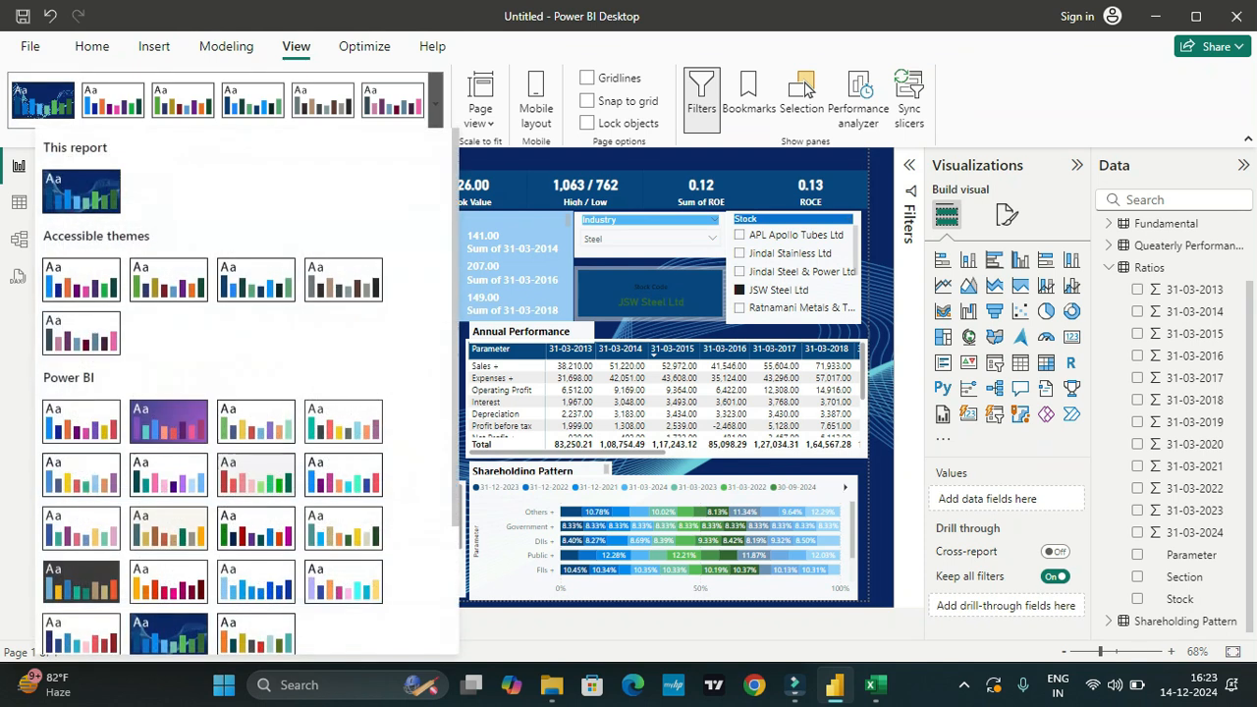
pyautogui.click(255, 636)
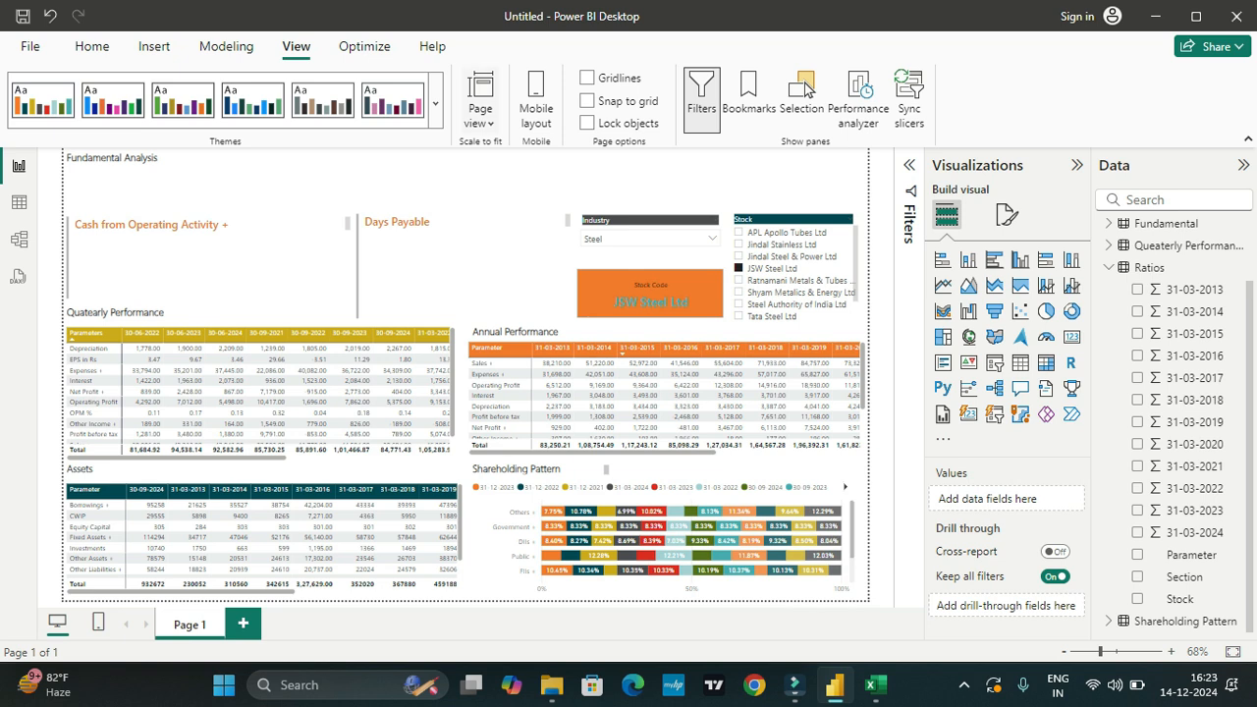
# Step: Apply the accessible theme with navy, blue and green colors to the report
pyautogui.click(436, 103)
pyautogui.click(256, 280)
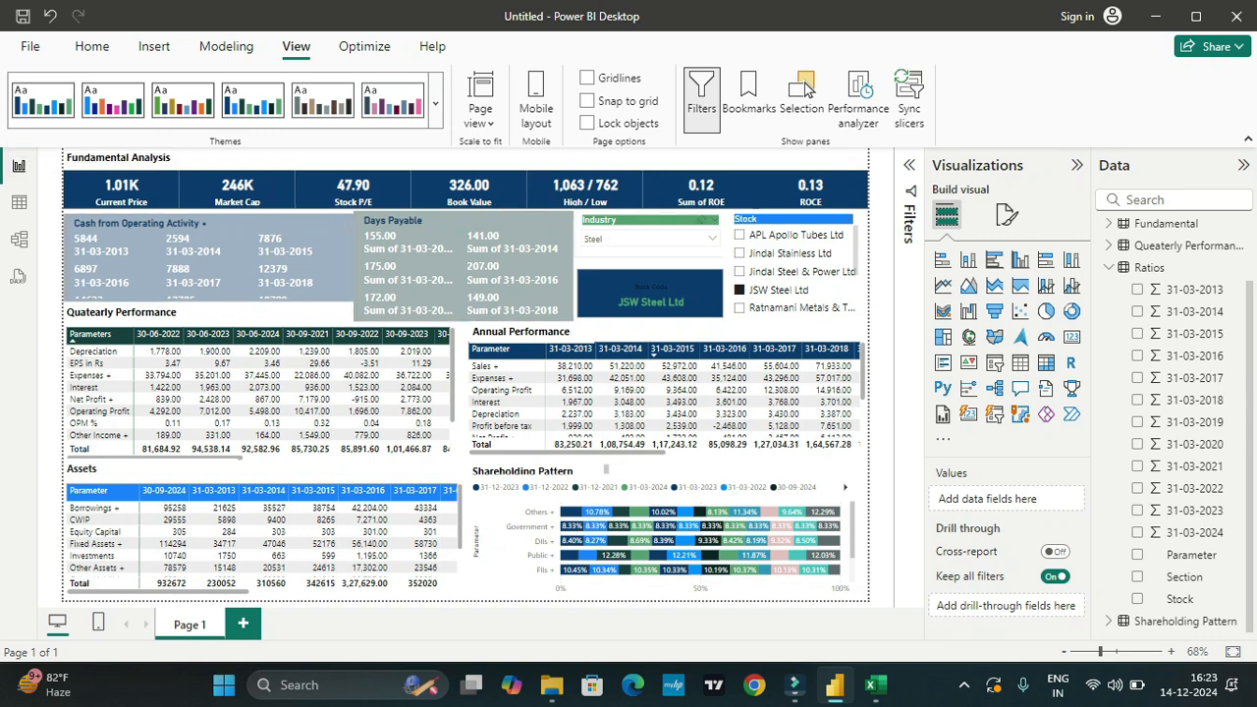
# Step: Clear the Industry and Stock slicer selections and filter the report to the Steel industry
pyautogui.click(711, 239)
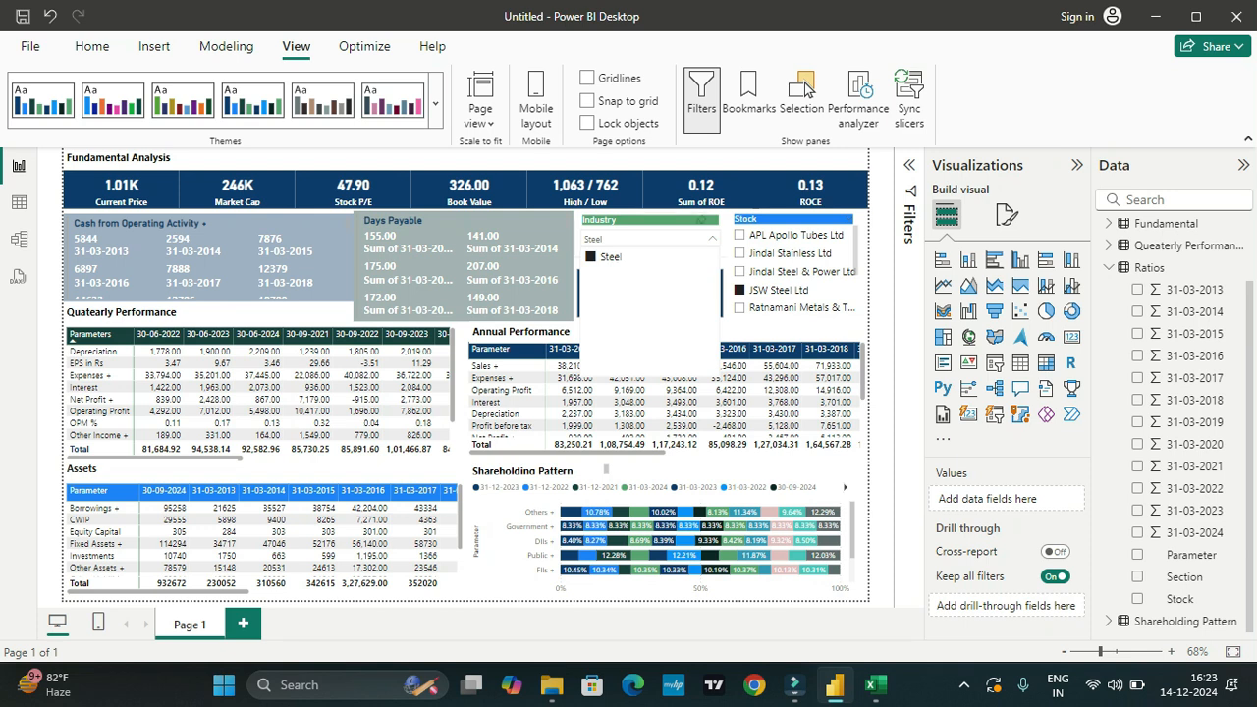
pyautogui.click(712, 238)
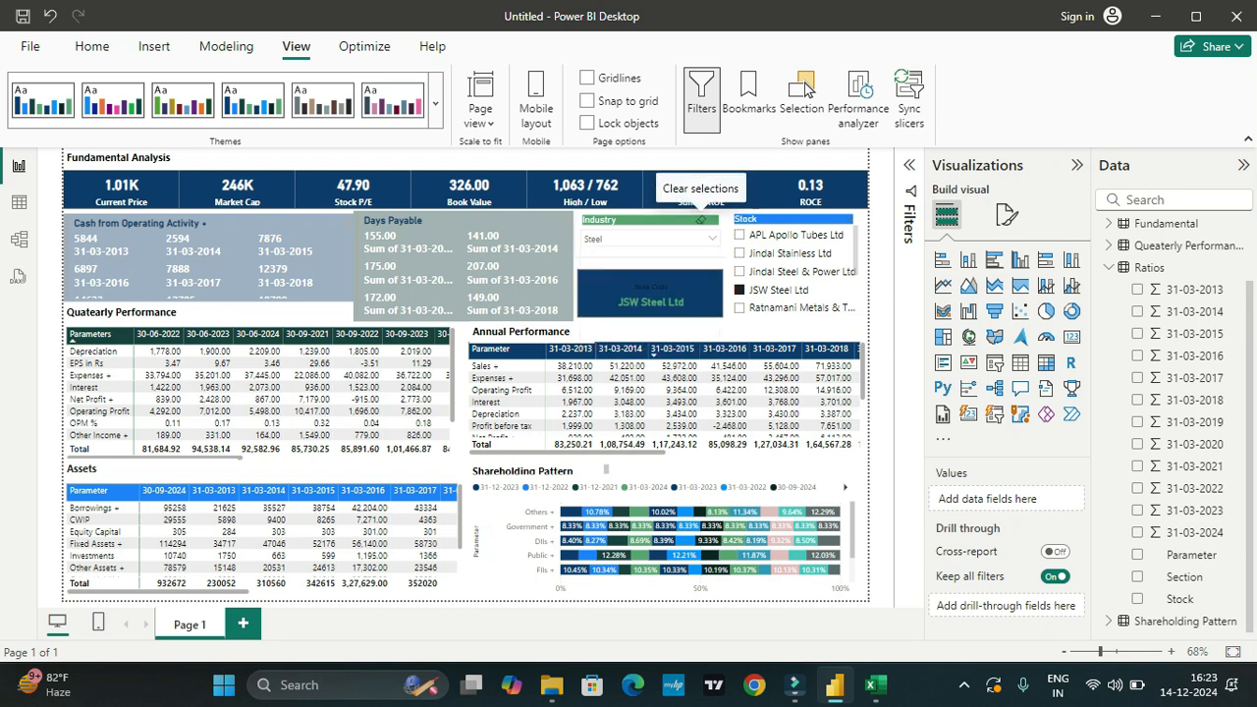
pyautogui.click(701, 219)
pyautogui.click(712, 238)
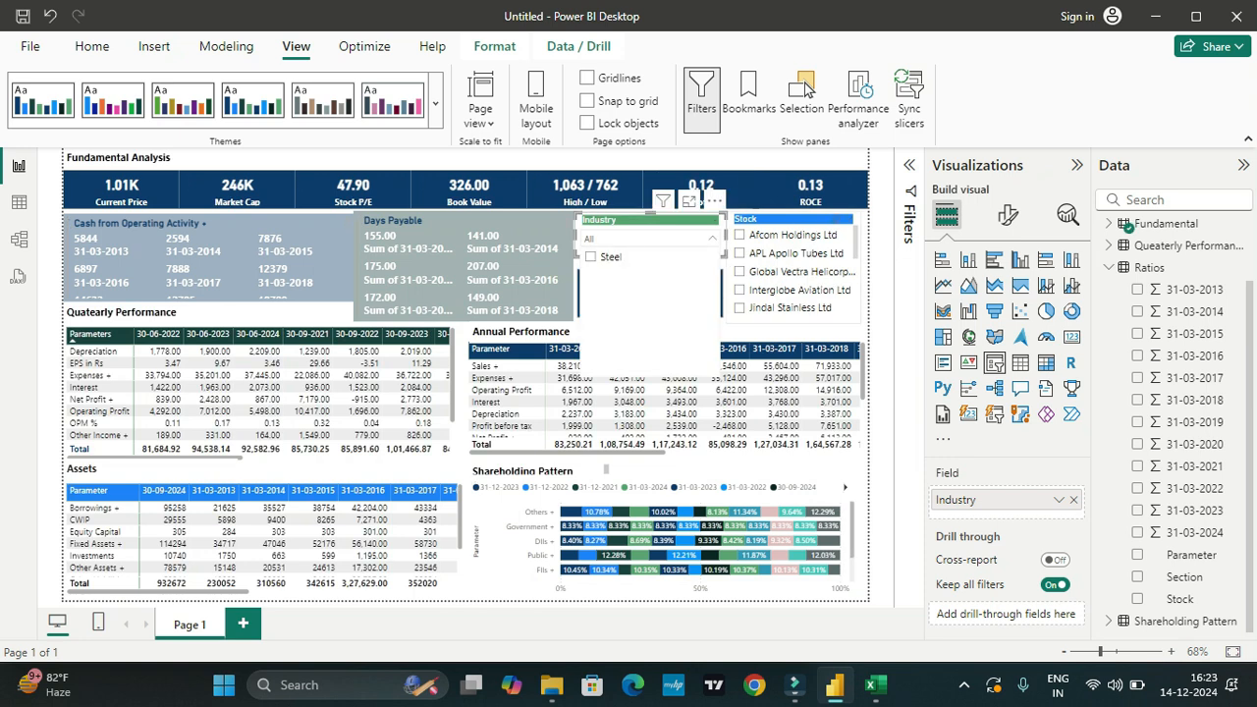
pyautogui.click(835, 219)
pyautogui.click(836, 219)
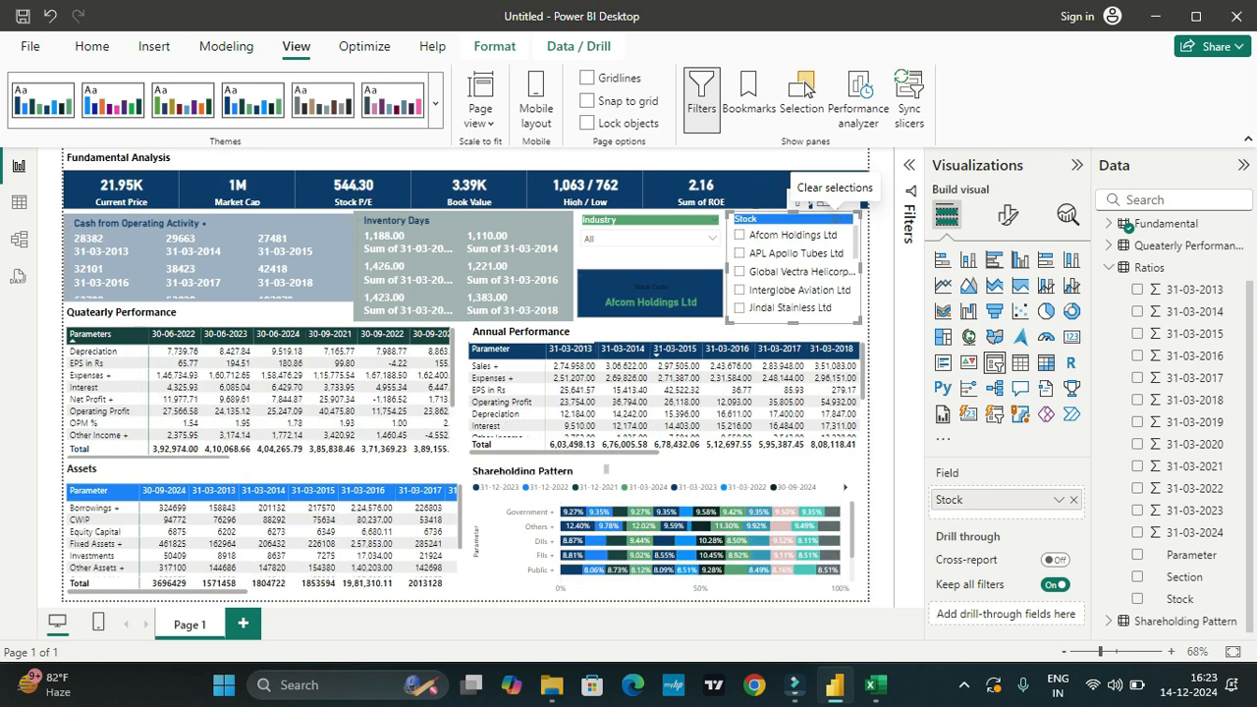
pyautogui.click(713, 239)
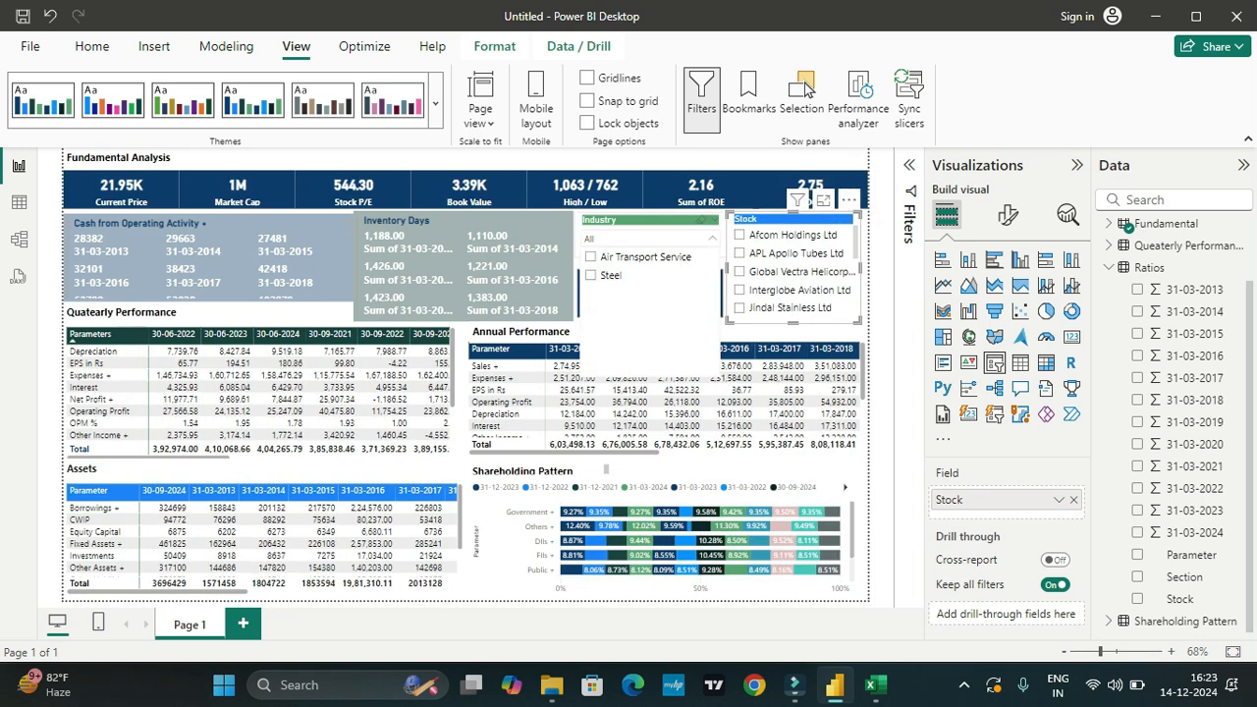
pyautogui.click(591, 276)
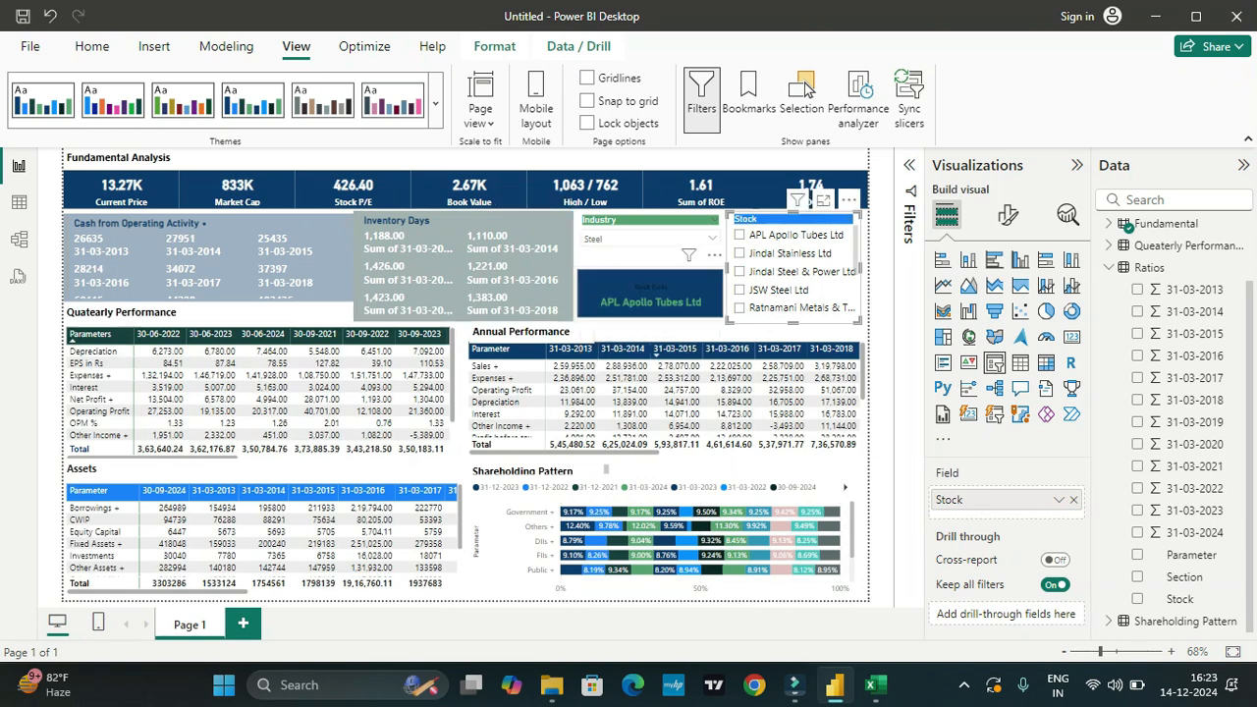
# Step: Set the callout value color of the Stock Code card to white
pyautogui.click(650, 293)
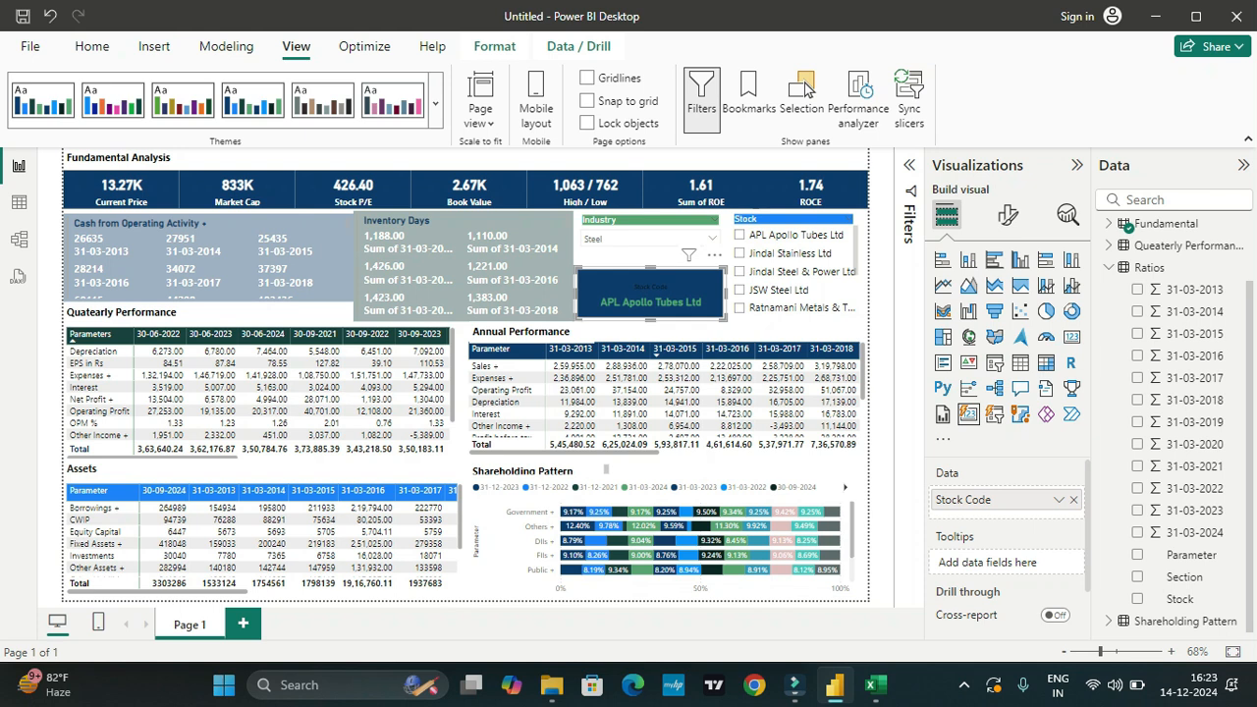
pyautogui.click(1007, 215)
pyautogui.click(963, 343)
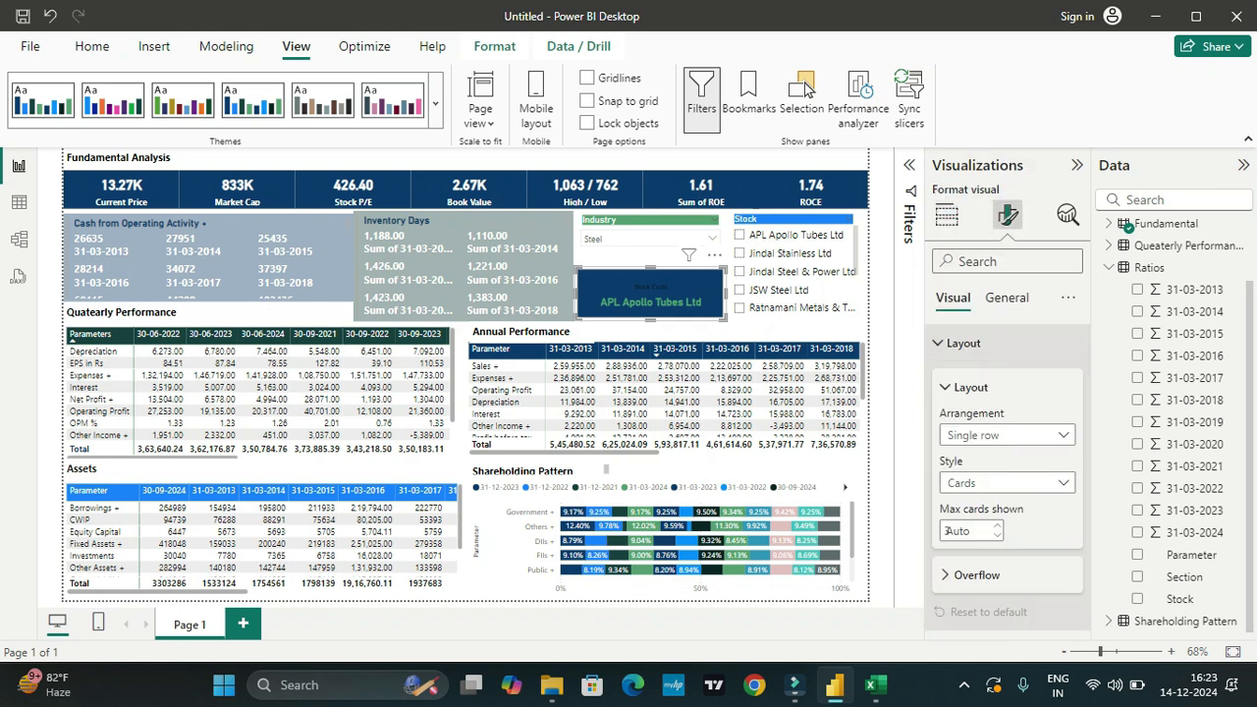
pyautogui.scroll(-1, 1001, 442)
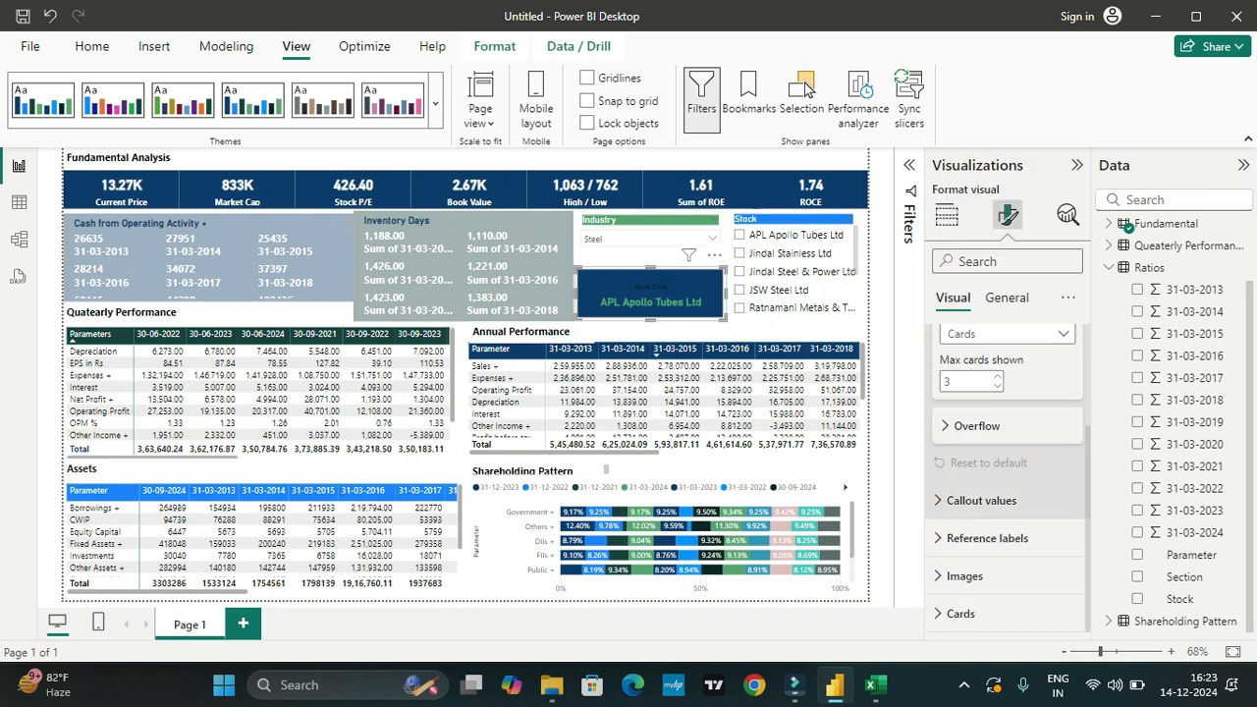
pyautogui.scroll(2, 1006, 442)
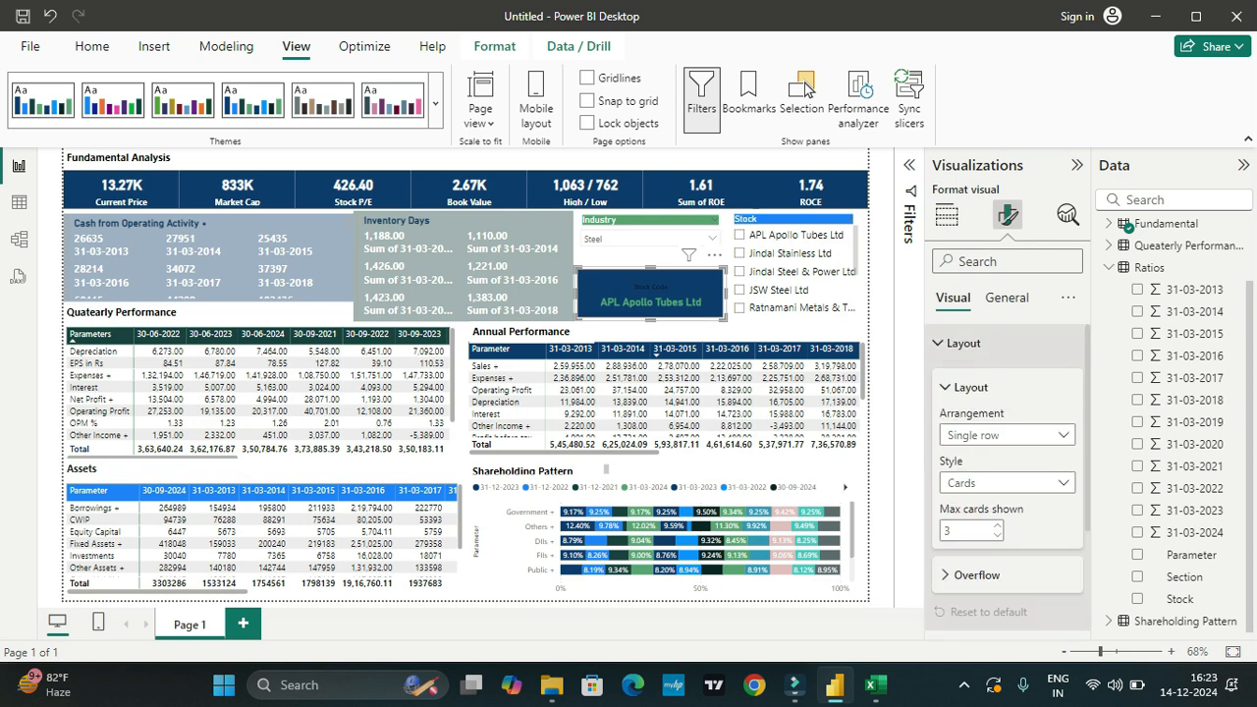
pyautogui.click(963, 343)
pyautogui.click(981, 380)
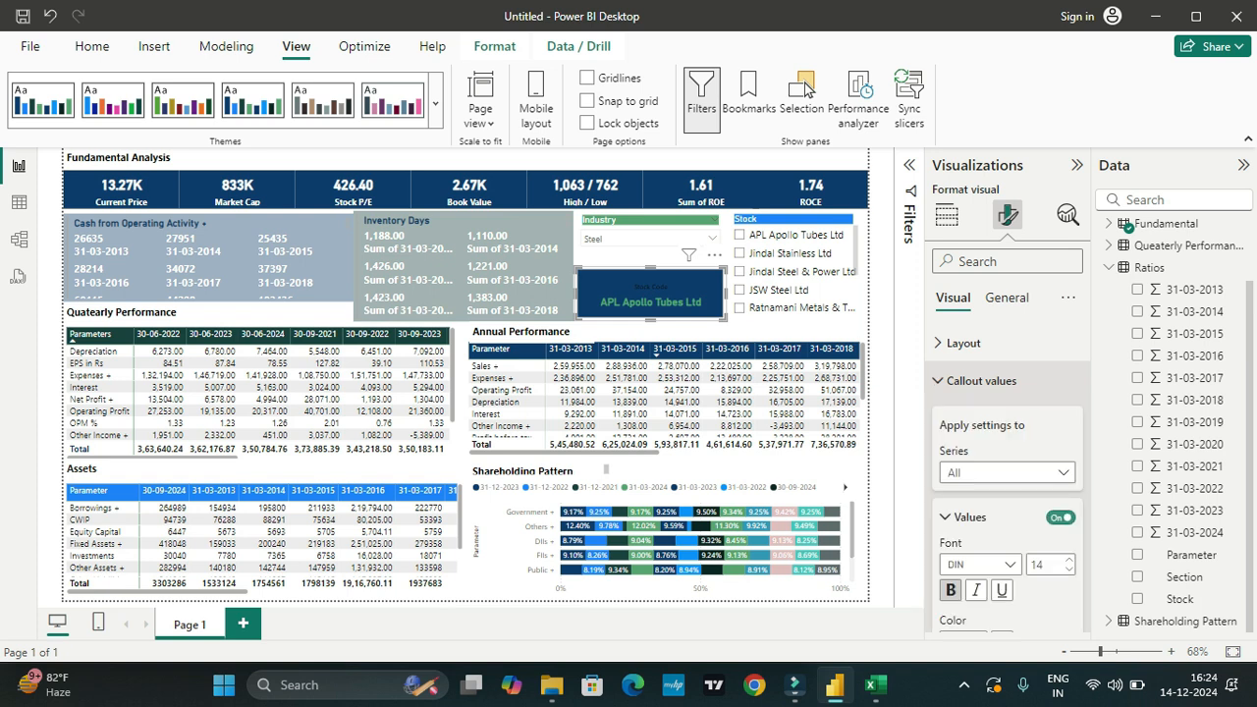
pyautogui.scroll(-3, 991, 530)
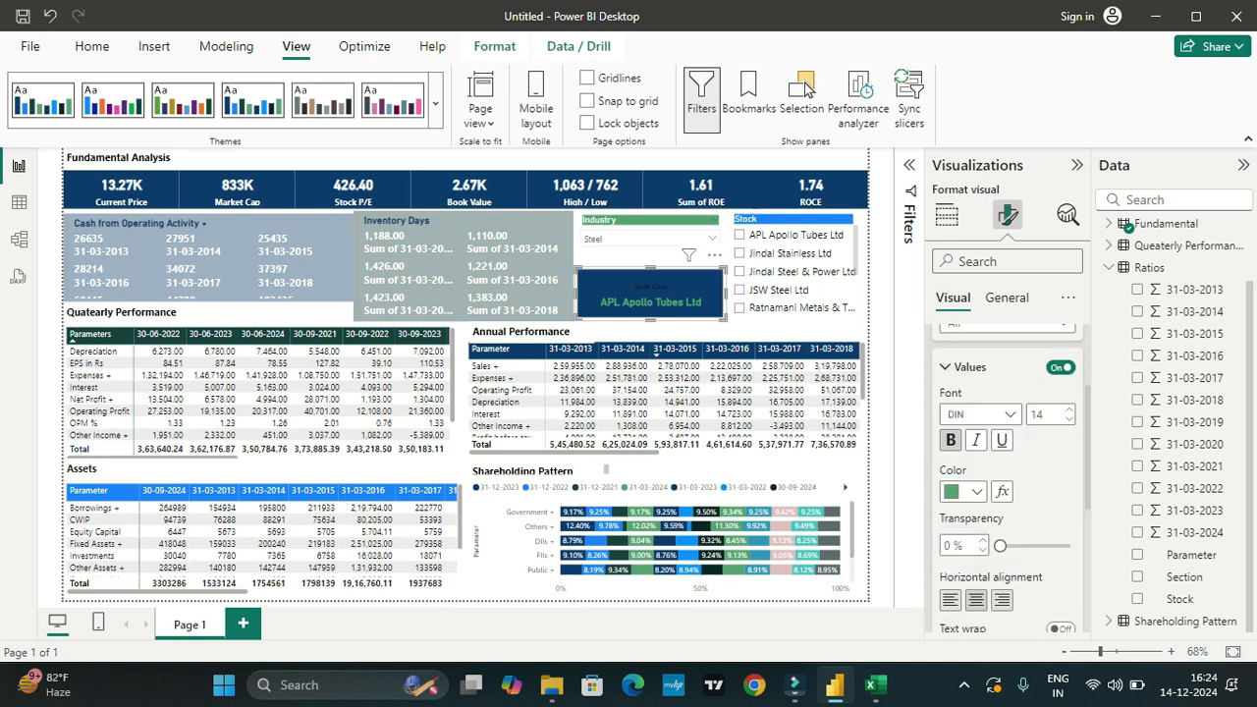
pyautogui.click(975, 492)
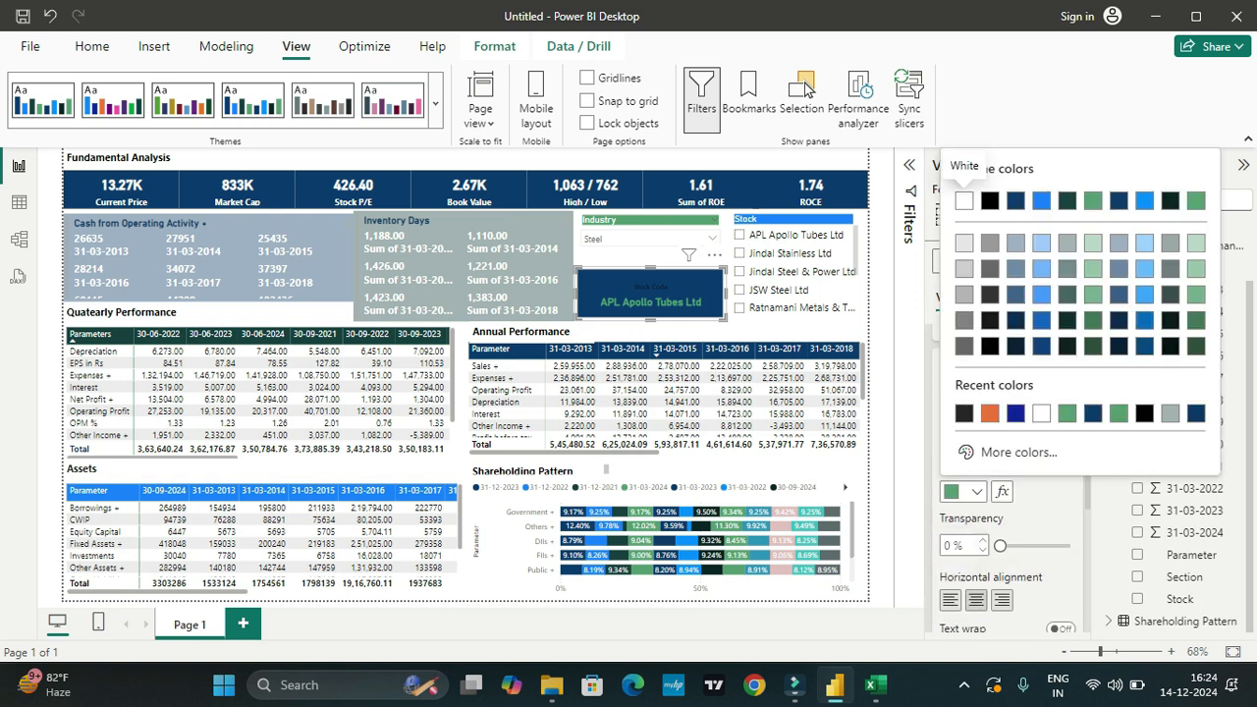
pyautogui.click(963, 201)
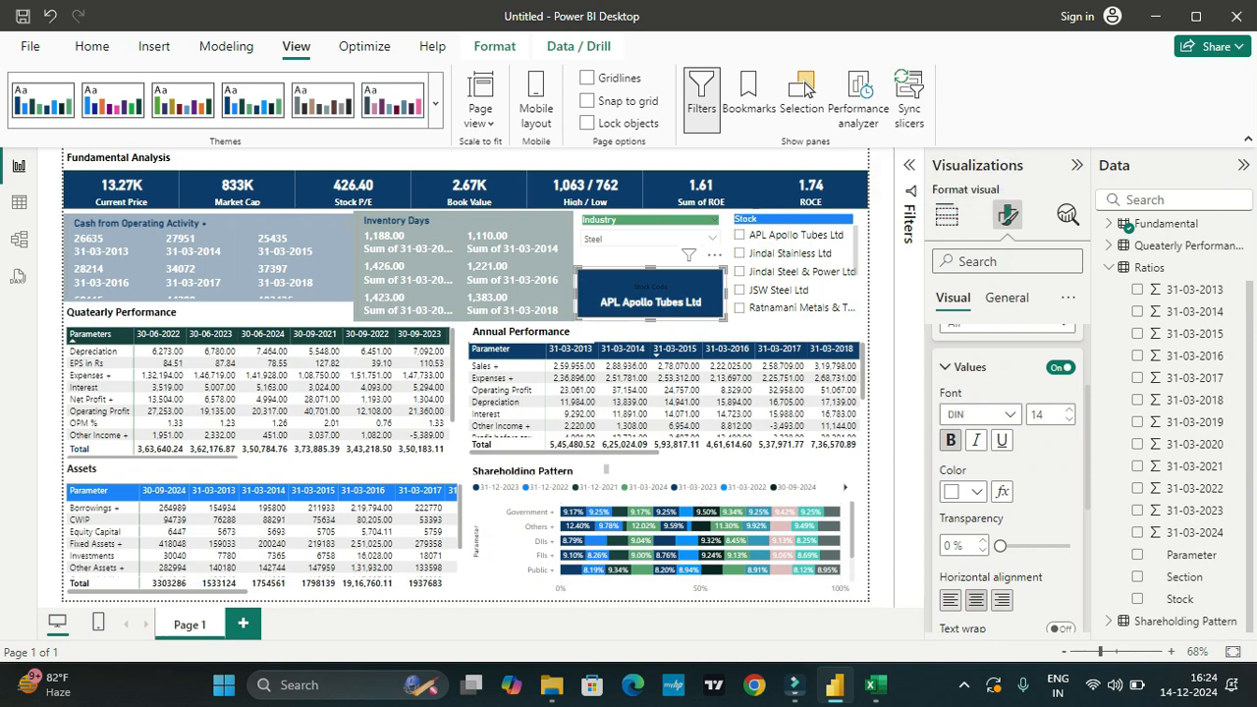
# Step: Set the label color of the Stock Code card to white
pyautogui.scroll(-3, 1006, 472)
pyautogui.click(966, 547)
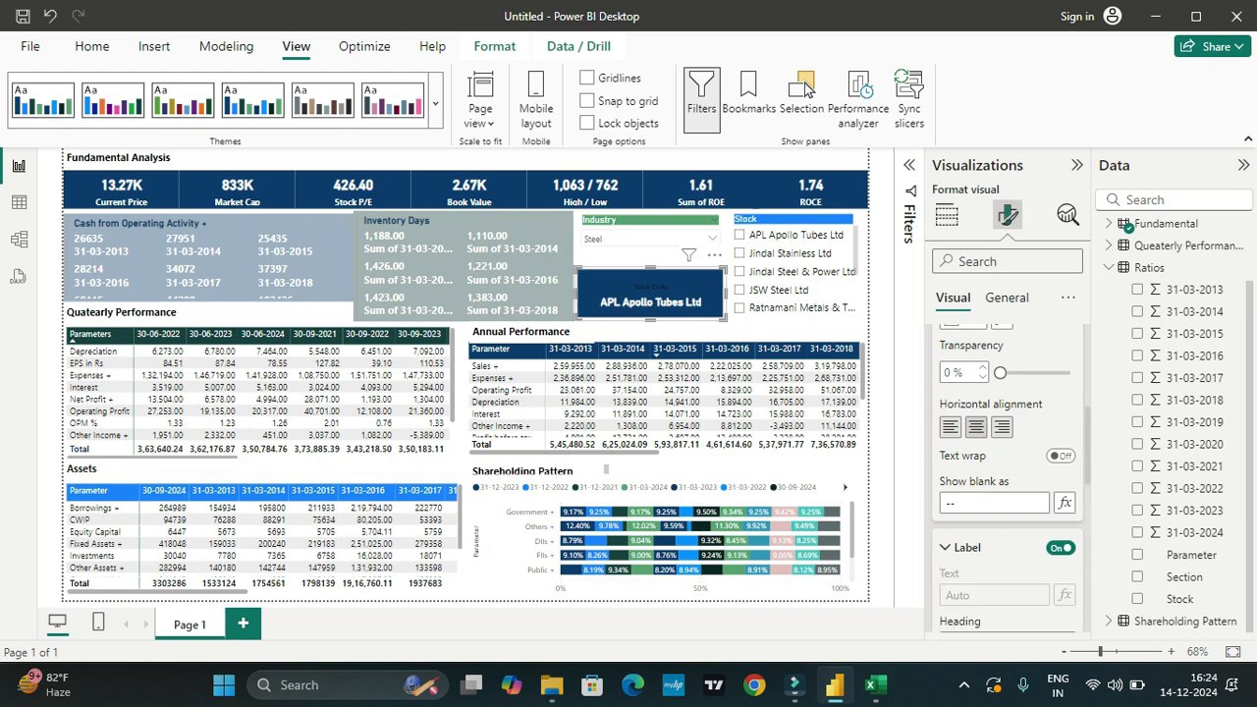
pyautogui.scroll(-3, 966, 545)
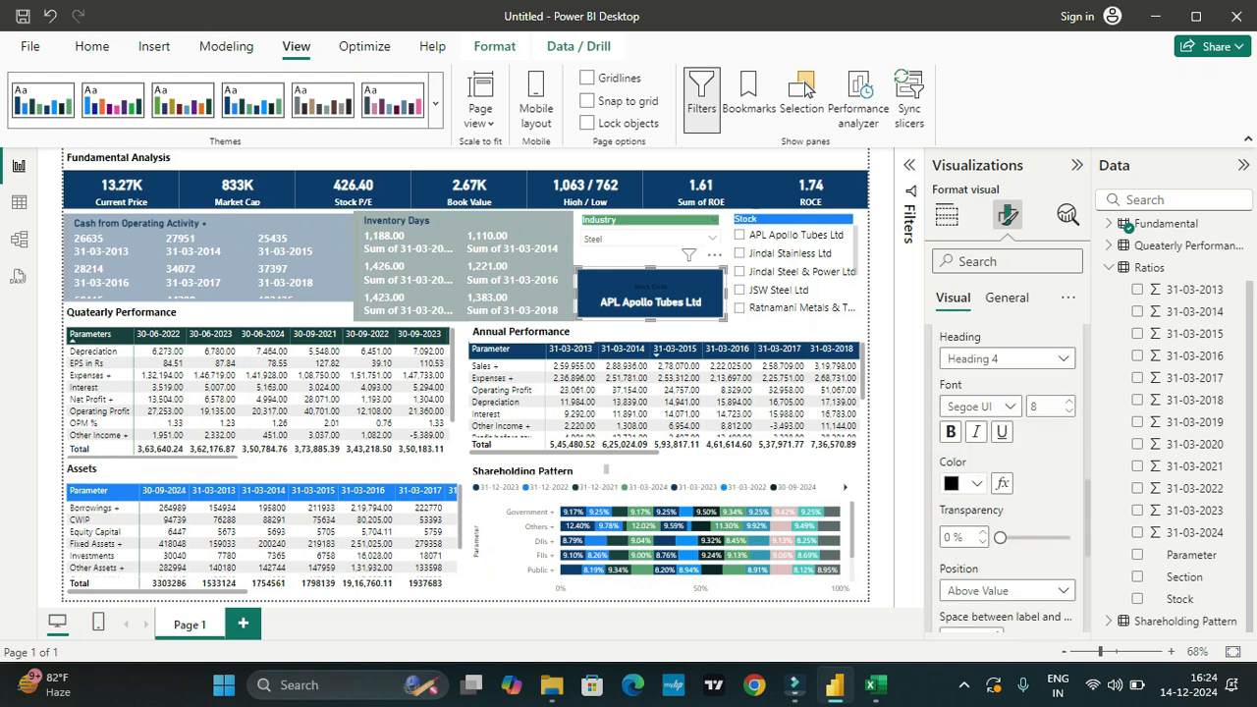
pyautogui.click(975, 483)
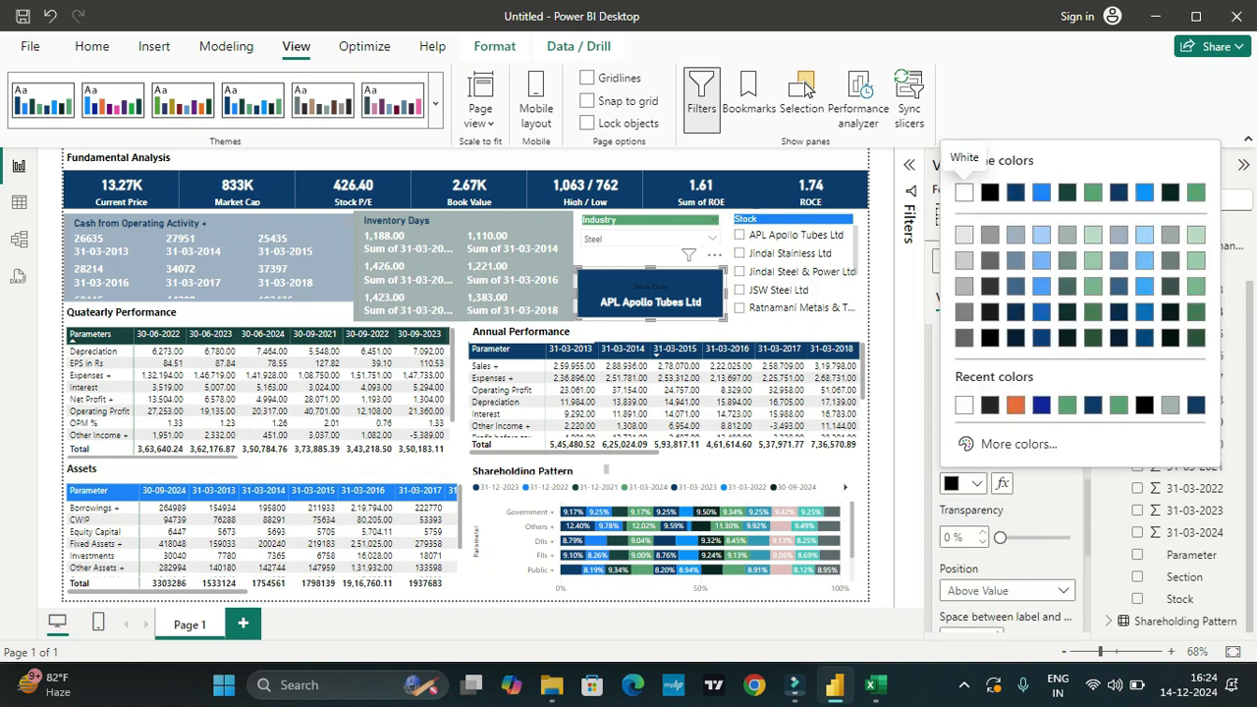
pyautogui.click(964, 192)
pyautogui.scroll(-2, 1041, 423)
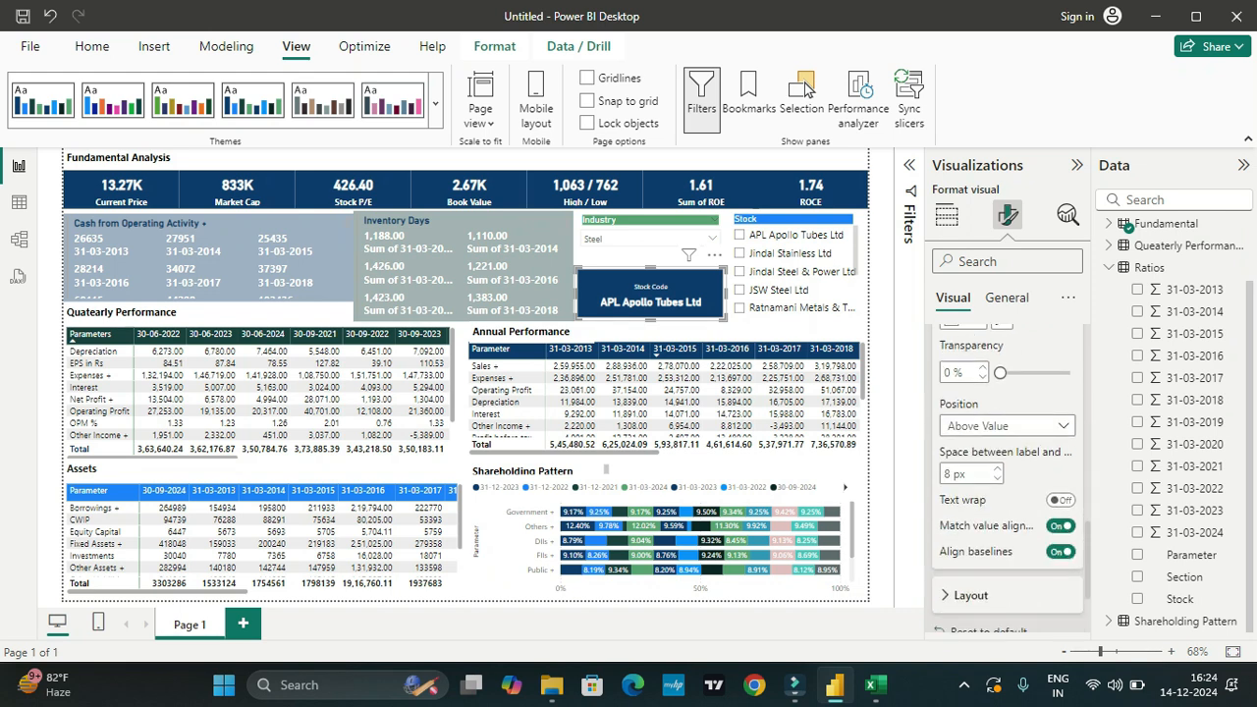
# Step: Remove the "Sum of" prefix from fields 31-03-2013 to 31-03-2018 on the multi-row card showing Inventory Days
pyautogui.click(1077, 165)
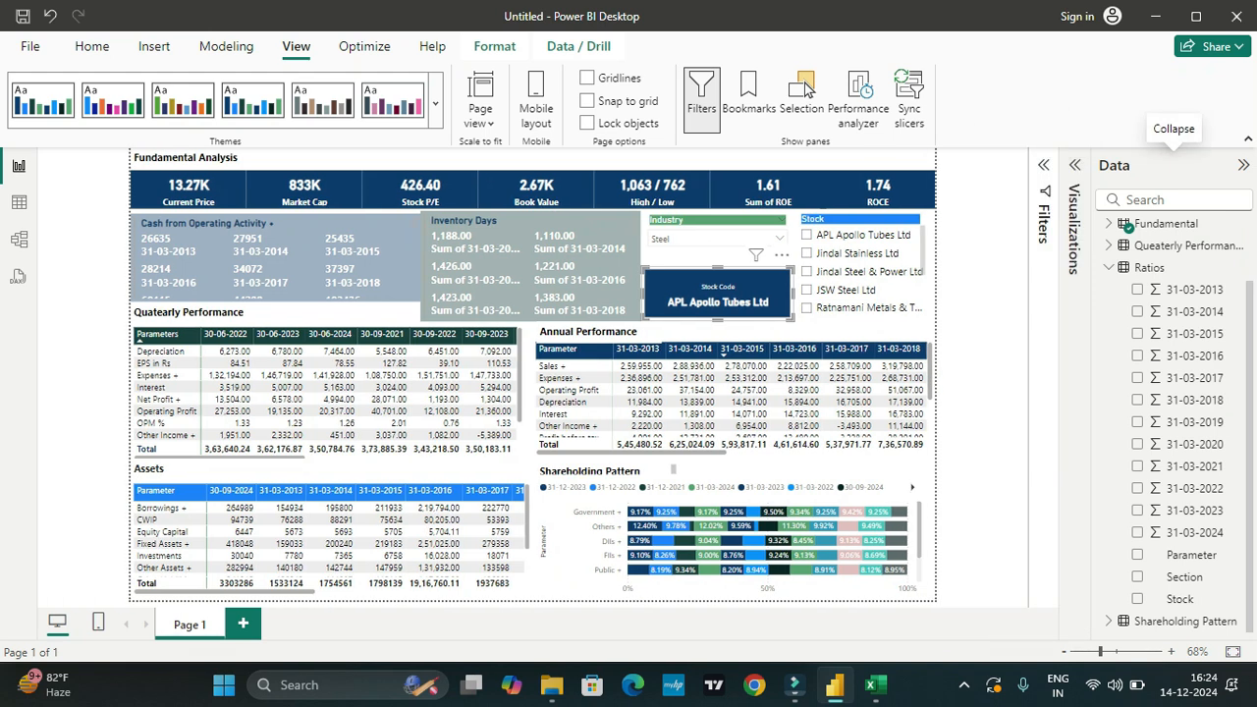
pyautogui.click(1243, 165)
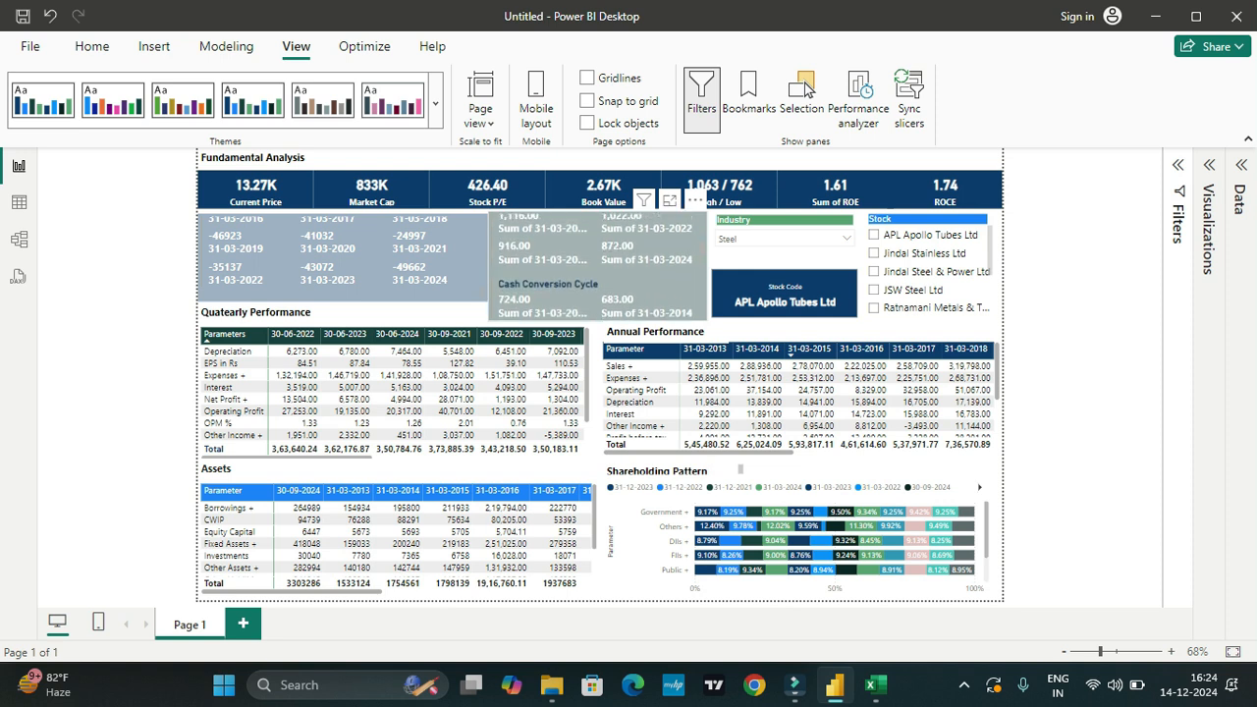
pyautogui.click(597, 266)
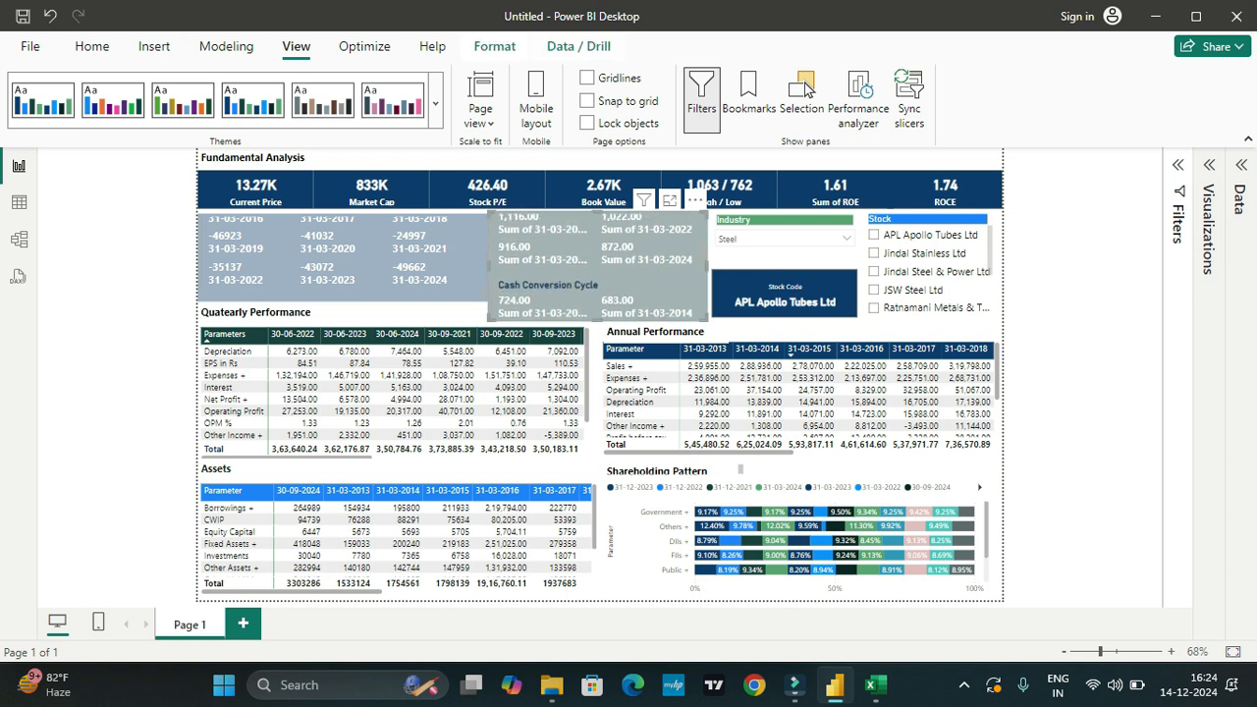
pyautogui.click(1209, 165)
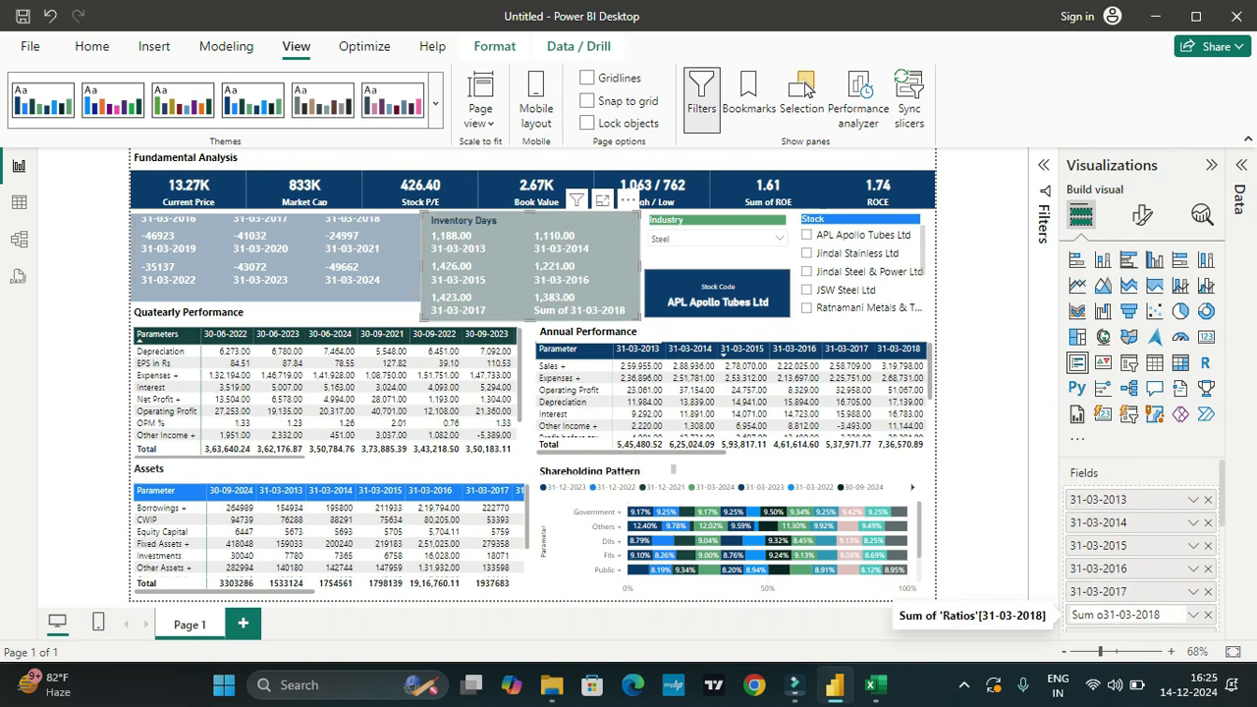
pyautogui.press('BackSpace')
pyautogui.press('BackSpace')
pyautogui.press('BackSpace')
pyautogui.press('BackSpace')
pyautogui.press('BackSpace')
pyautogui.scroll(-4, 1139, 550)
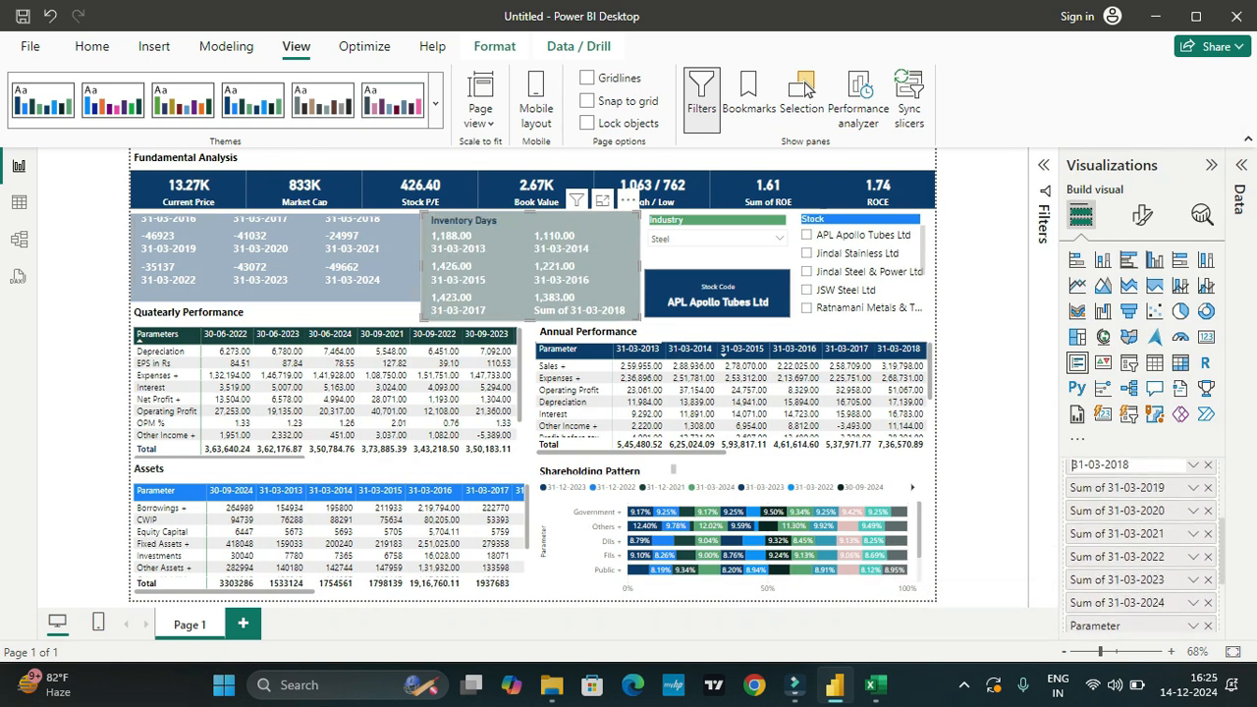
pyautogui.press('Return')
# Step: Rename the "Sum of 31-03-2019" field on the Inventory Days multi-row card to 31-03-2019
pyautogui.doubleClick(1107, 488)
pyautogui.click(1106, 488)
pyautogui.press('BackSpace')
pyautogui.press('BackSpace')
pyautogui.press('BackSpace')
pyautogui.press('BackSpace')
pyautogui.press('BackSpace')
pyautogui.press('BackSpace')
pyautogui.press('BackSpace')
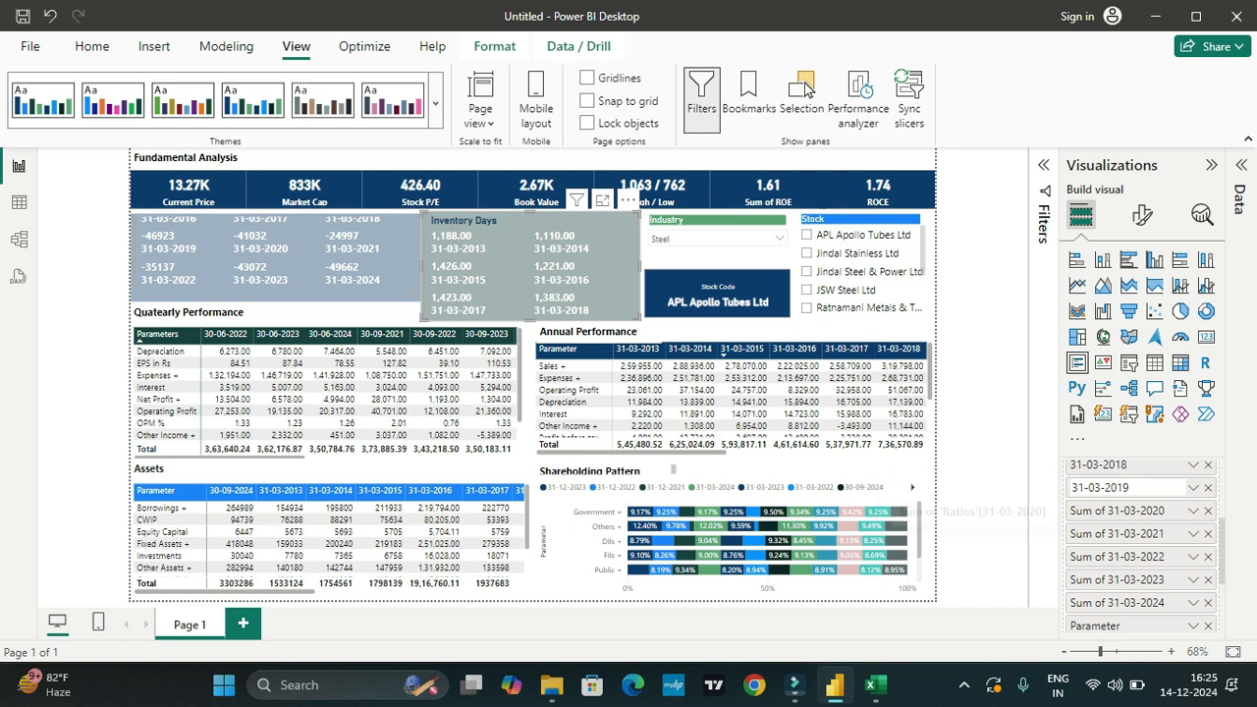
pyautogui.press('Return')
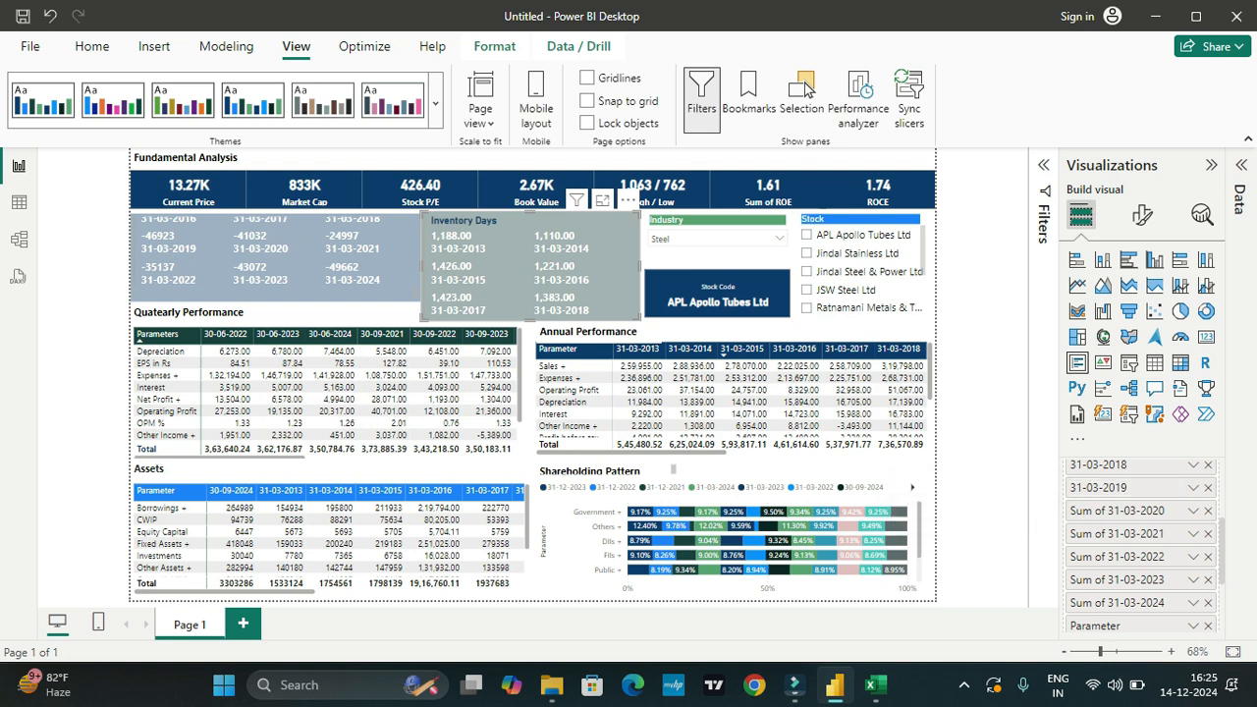
pyautogui.press('Escape')
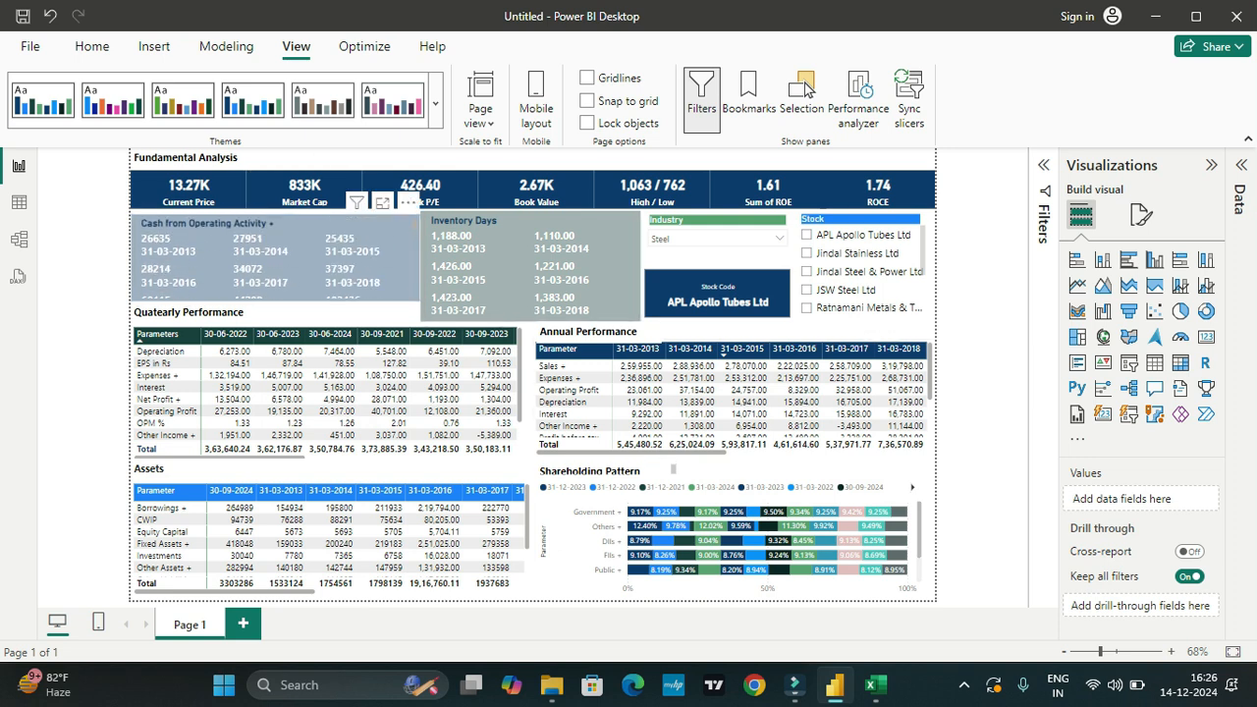
# Step: Apply the dark slate, pink and purple theme and filter the report to JSW Steel Ltd
pyautogui.click(393, 98)
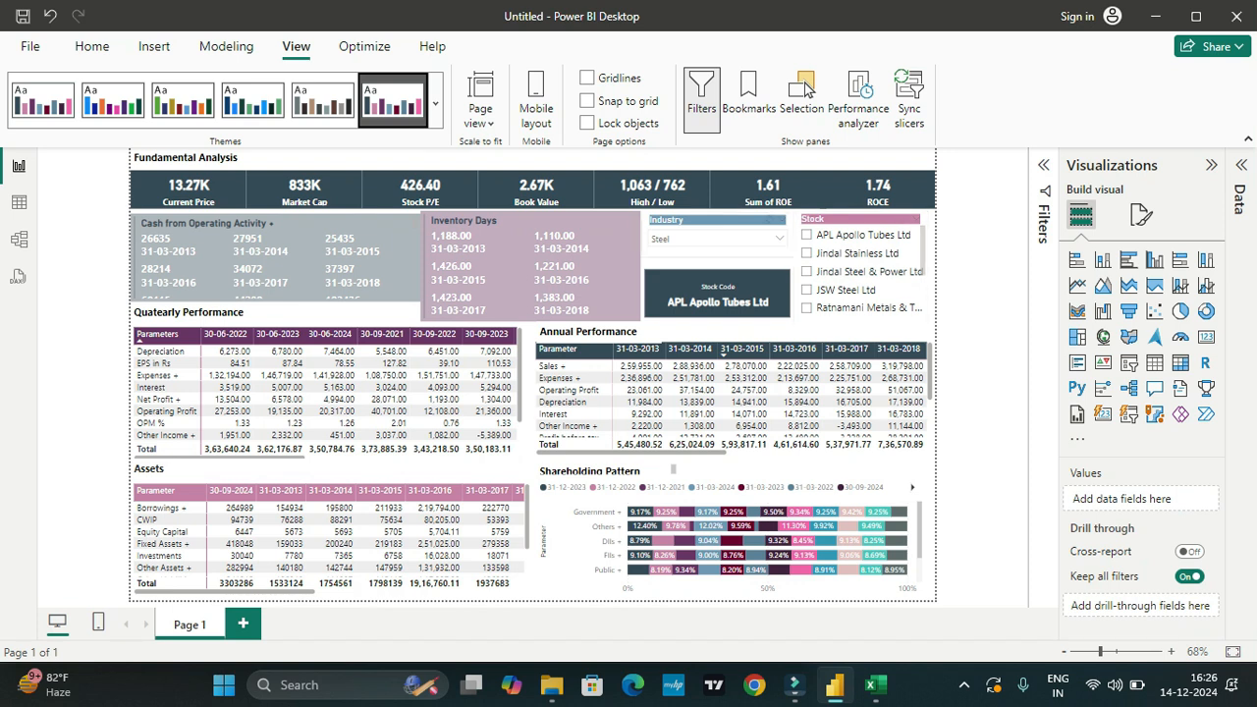
pyautogui.click(780, 238)
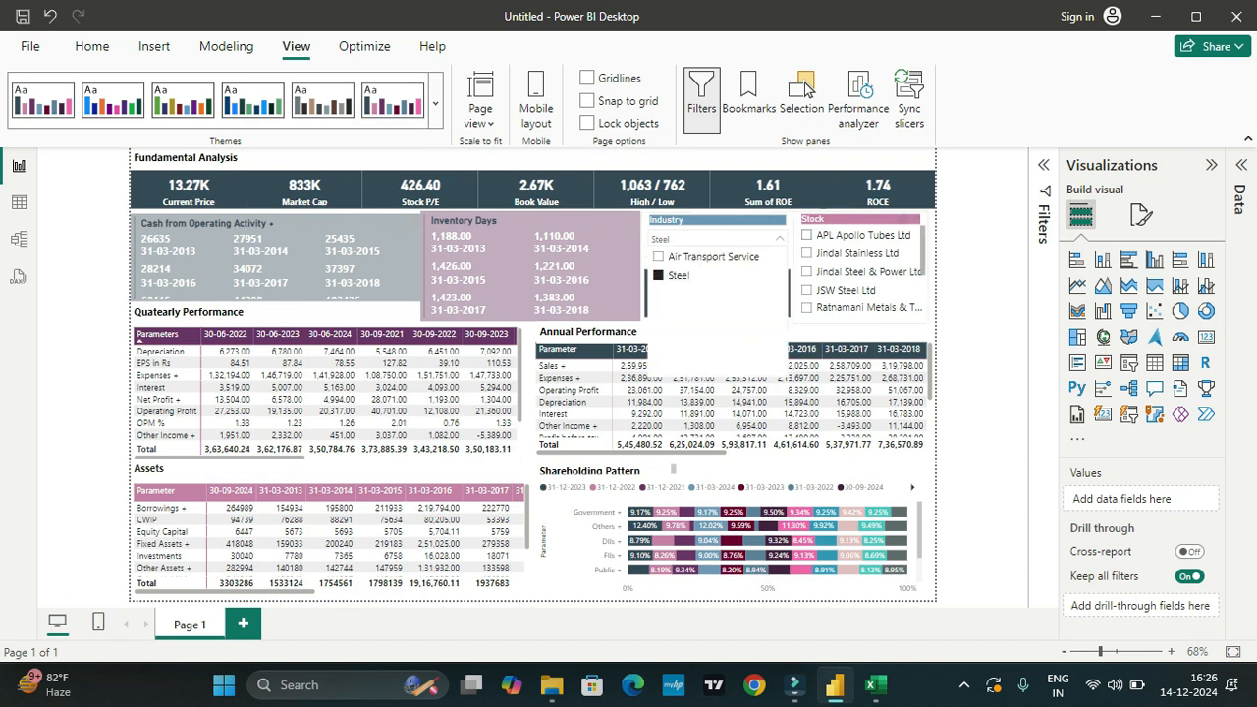
pyautogui.click(807, 290)
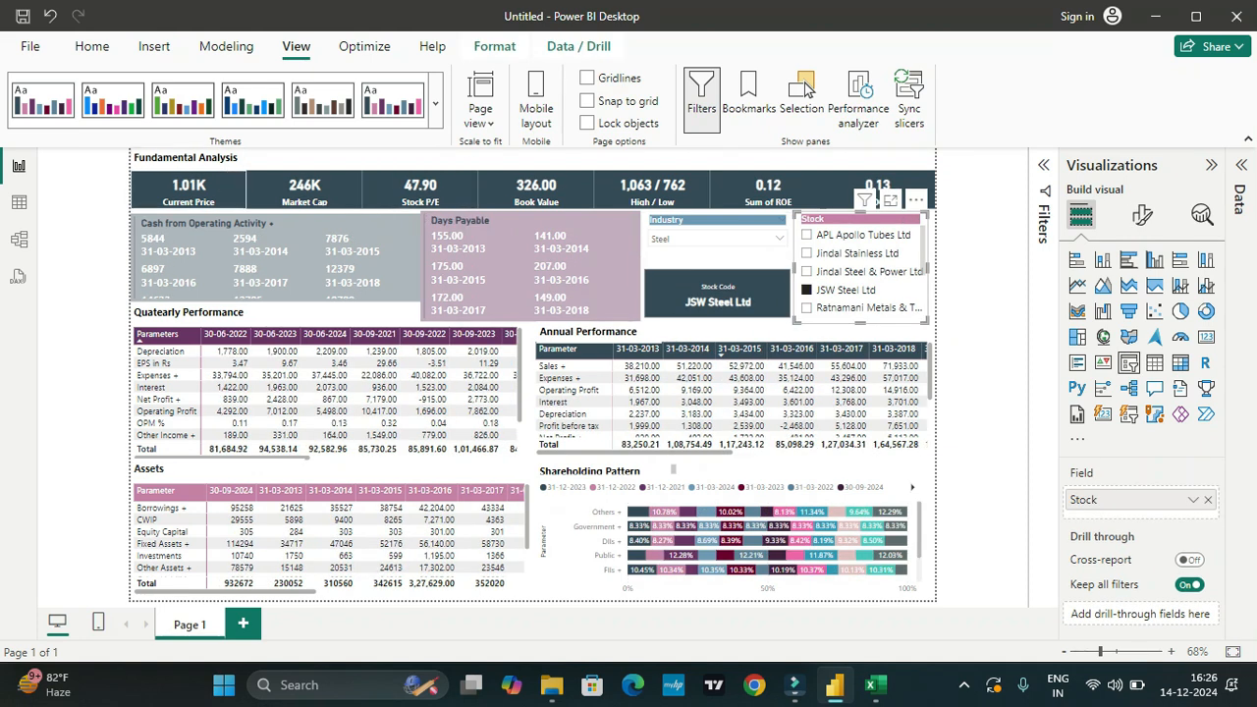
# Step: Select the Current Price card and set its field to show values with no calculation
pyautogui.click(188, 190)
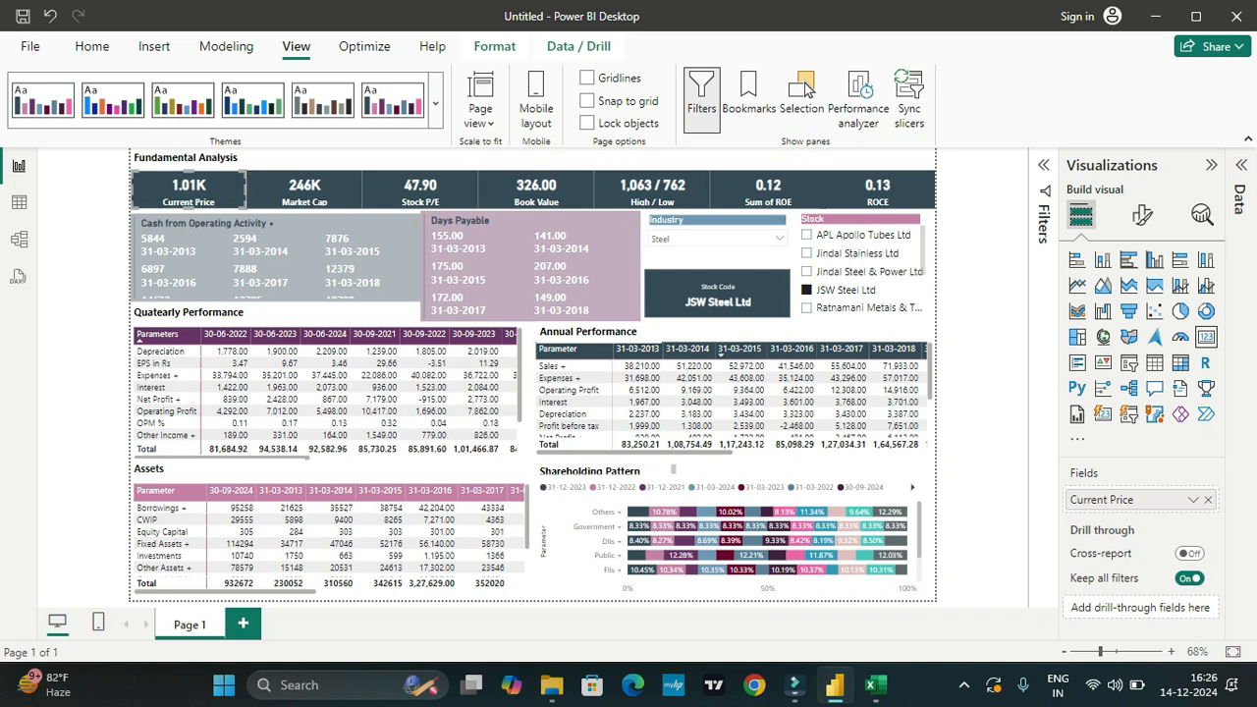
pyautogui.click(1193, 499)
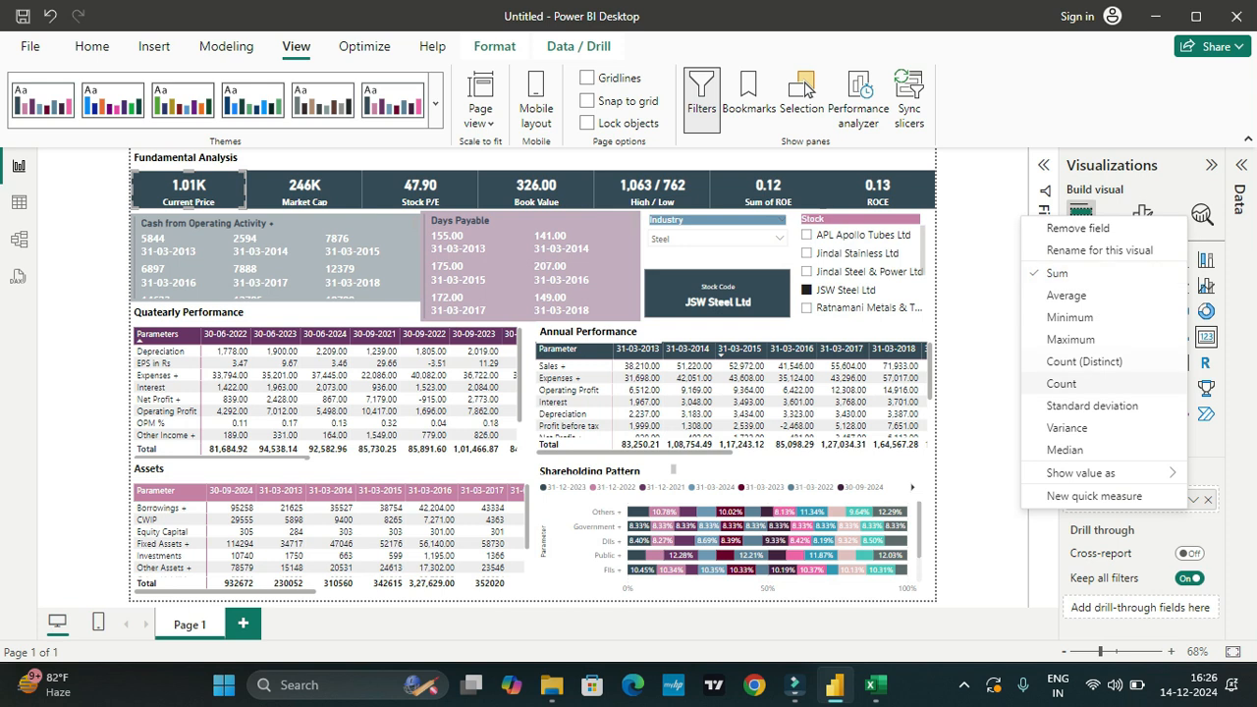
pyautogui.moveTo(1080, 472)
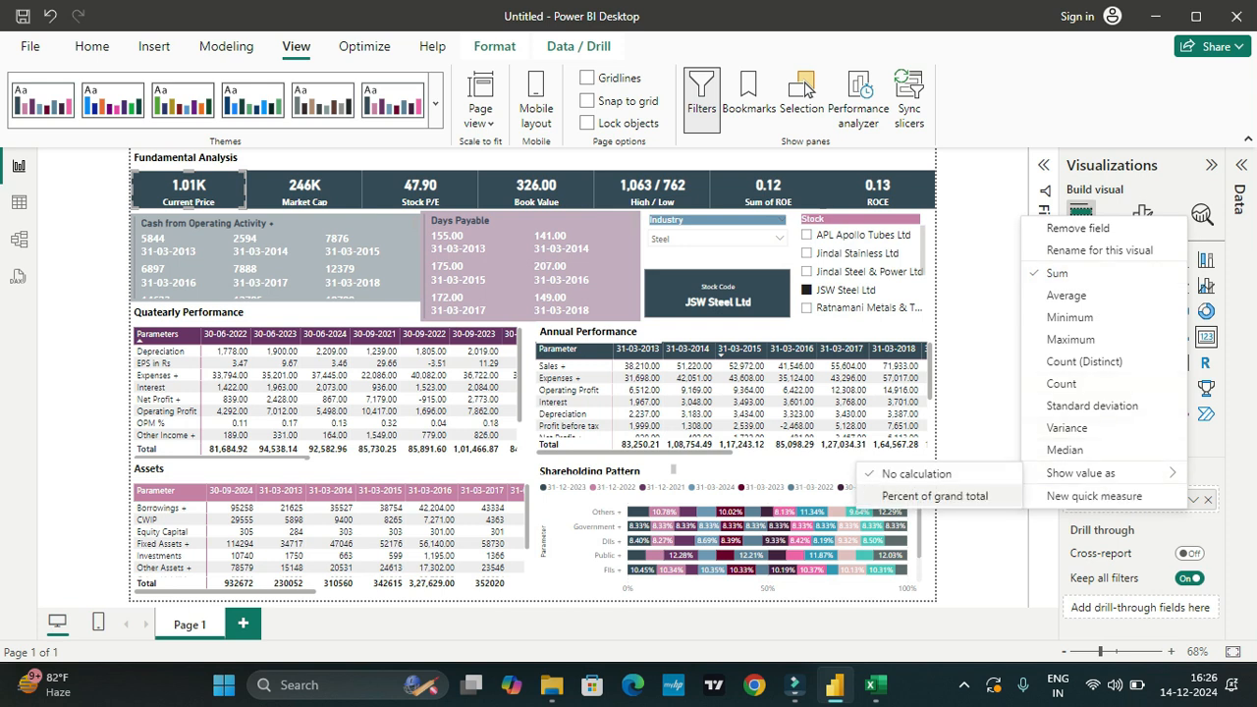
pyautogui.click(916, 474)
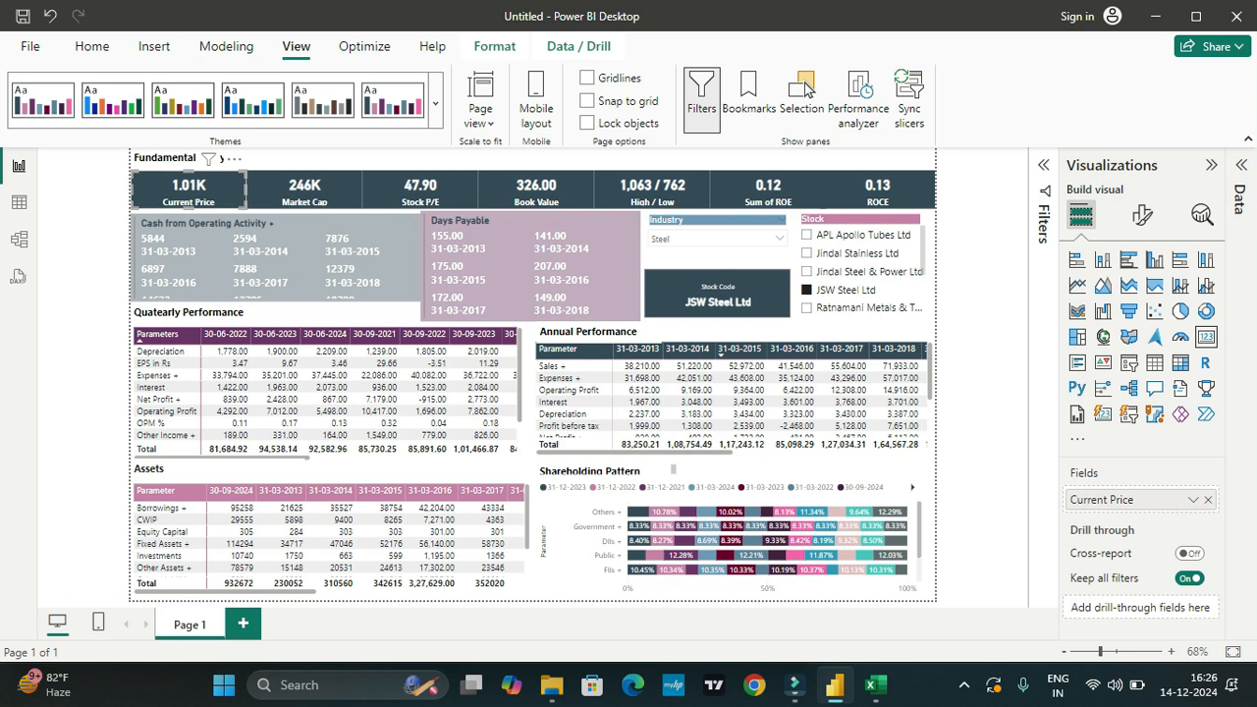
pyautogui.click(1043, 165)
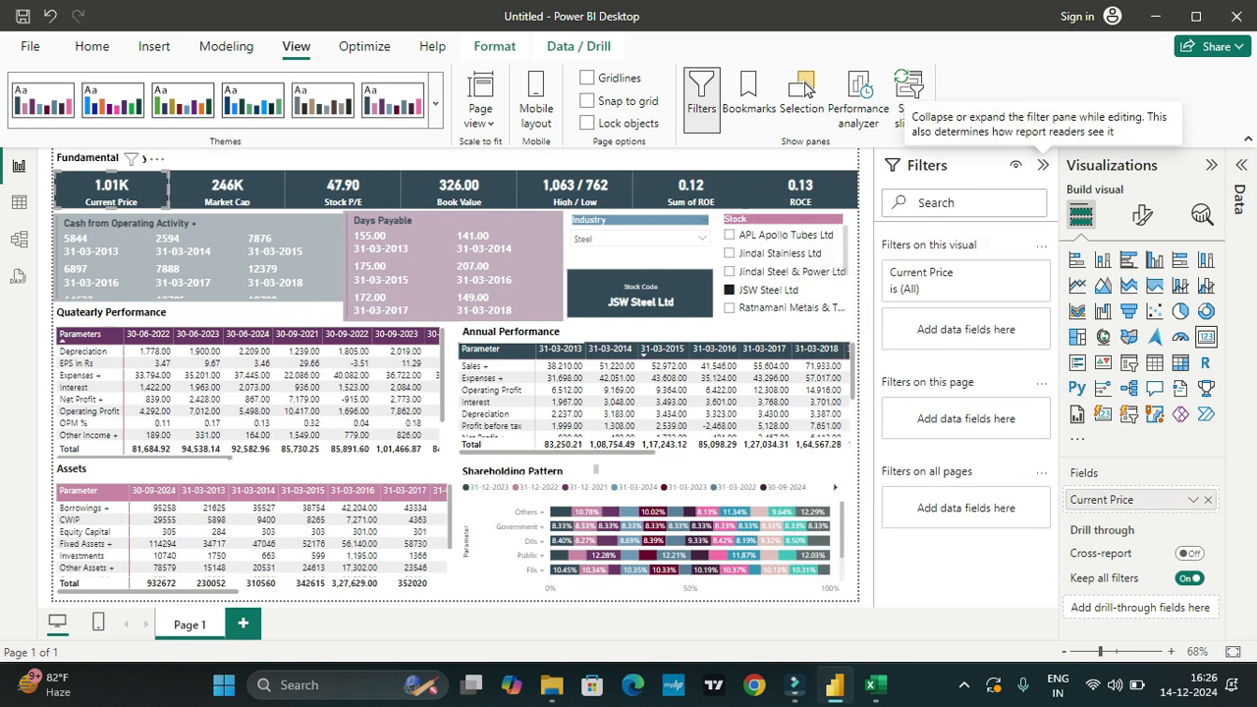
pyautogui.click(1043, 165)
# Step: Set the callout value display units of the Current Price card to None
pyautogui.click(1141, 214)
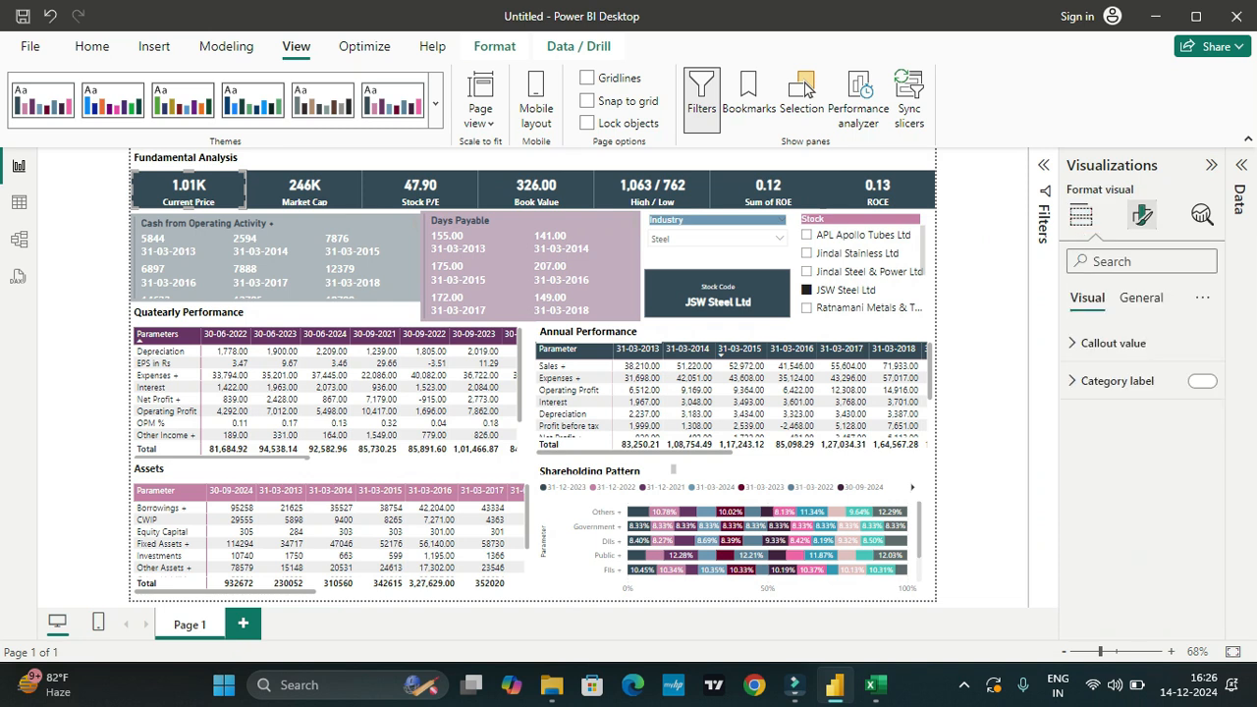
pyautogui.click(1114, 343)
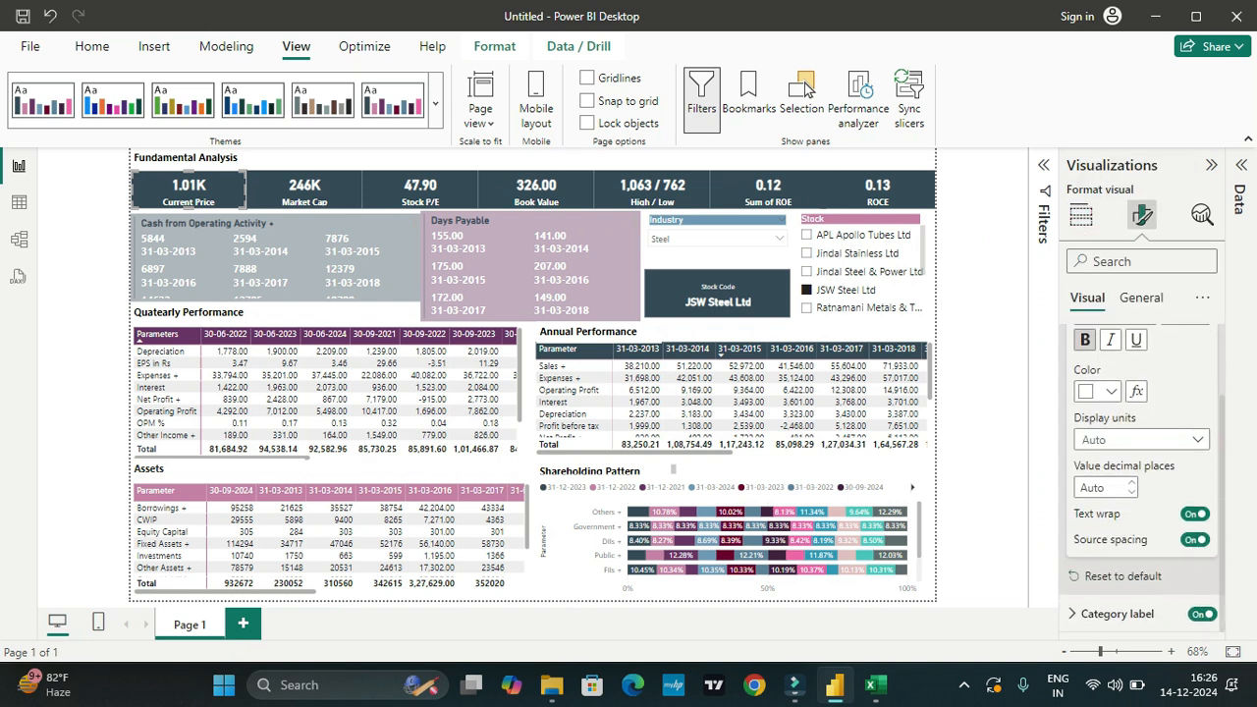
pyautogui.click(1075, 614)
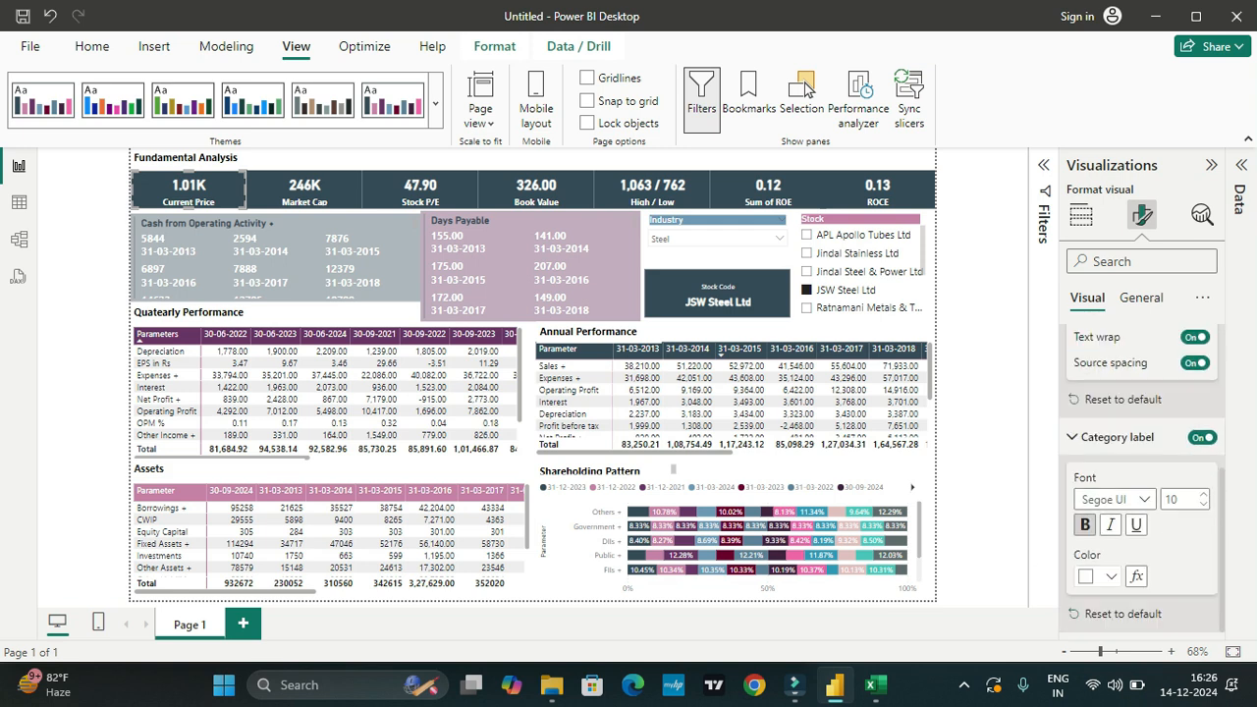
pyautogui.click(1140, 298)
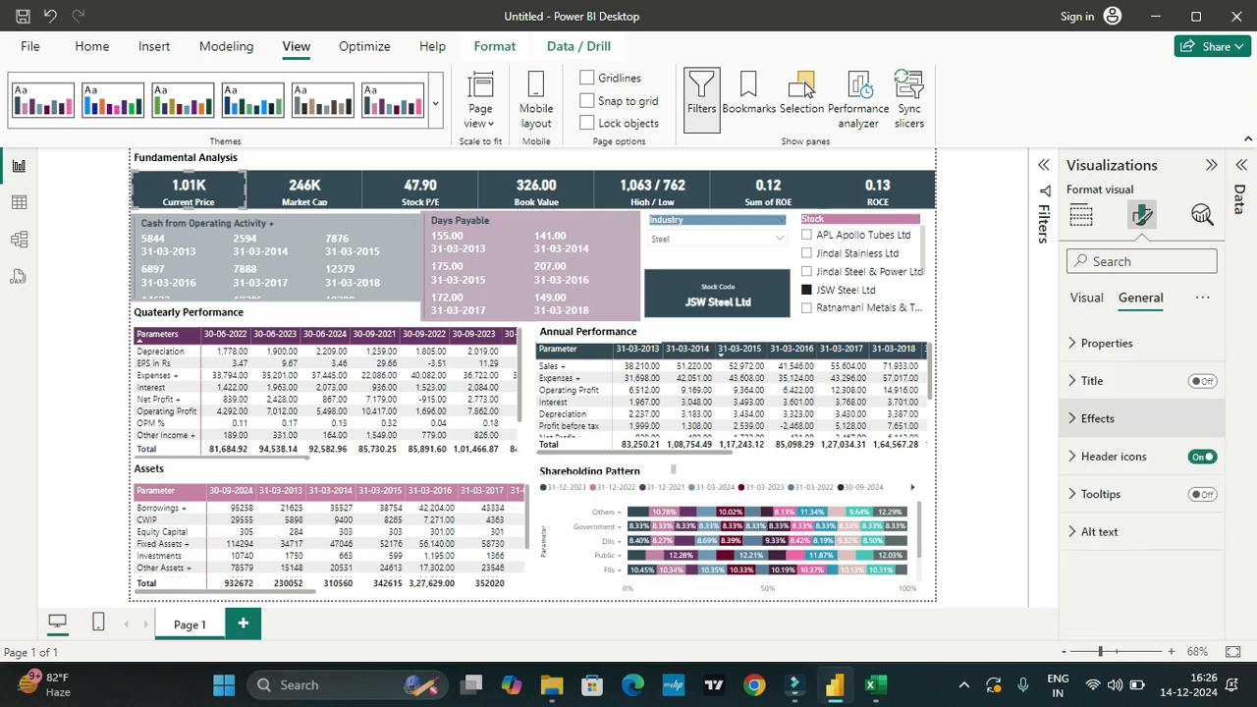
pyautogui.click(1107, 342)
pyautogui.scroll(-1, 1141, 490)
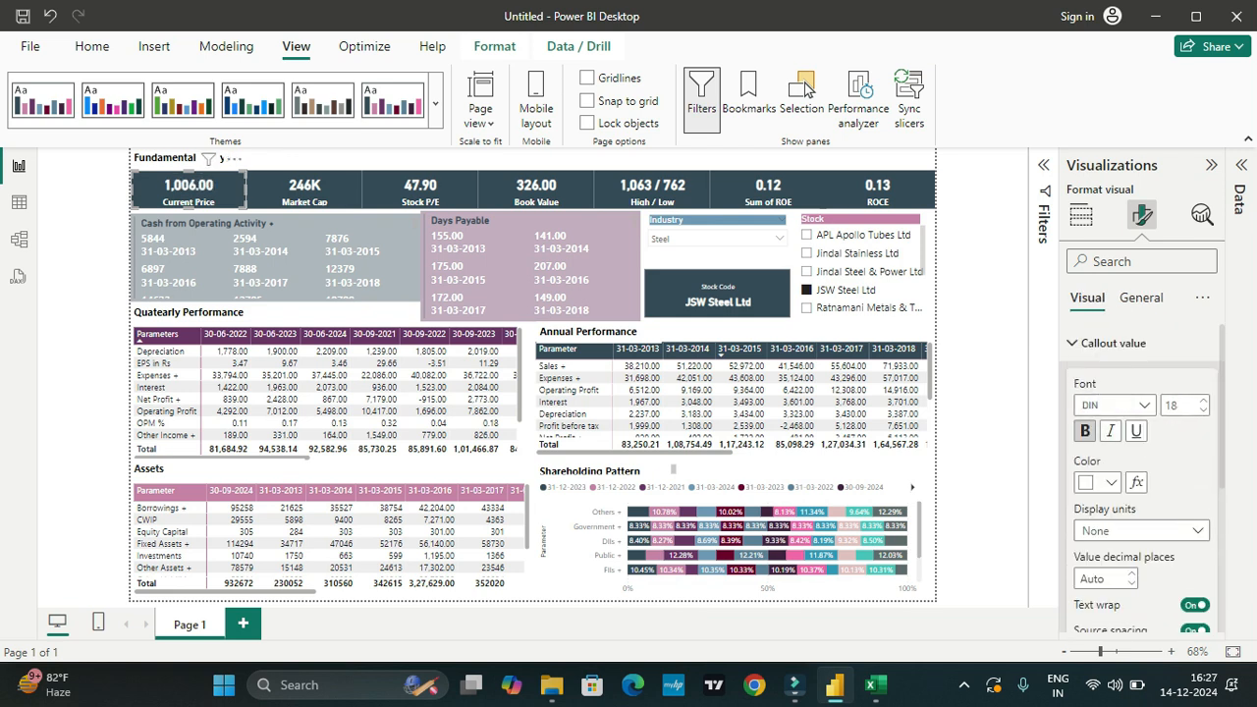
pyautogui.press('Escape')
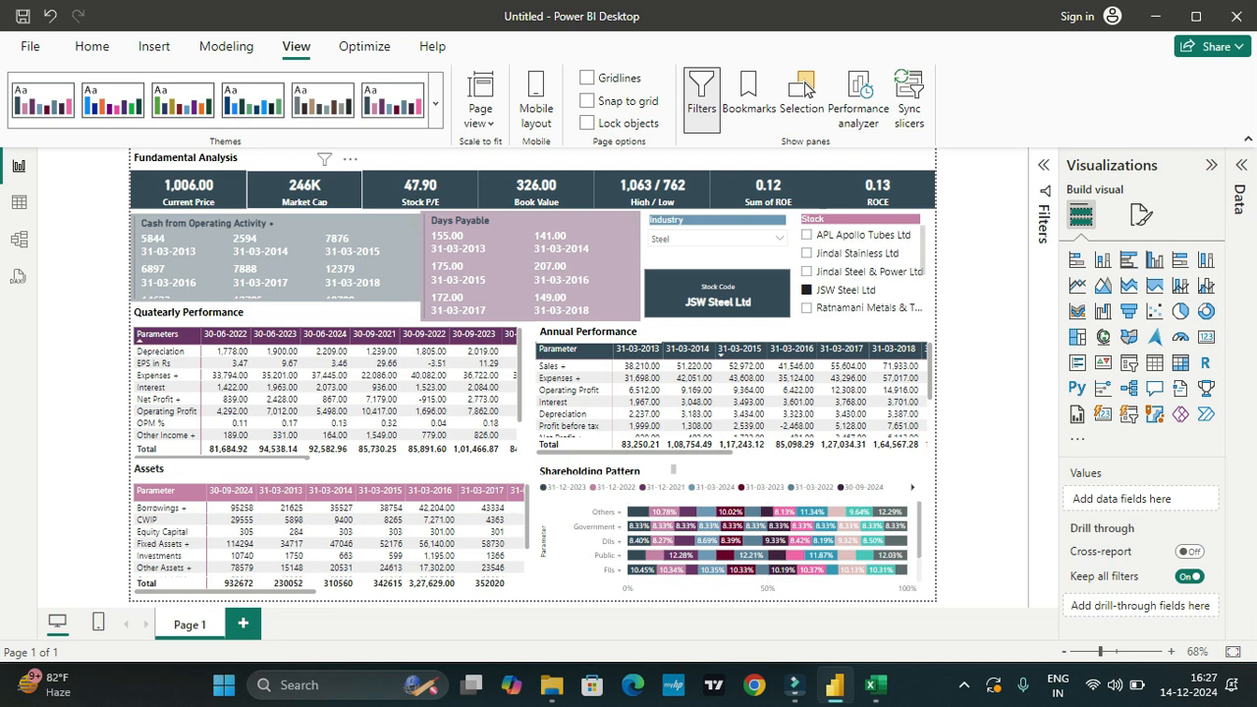
# Step: Set the callout value display units of the Market Cap card to None
pyautogui.click(304, 190)
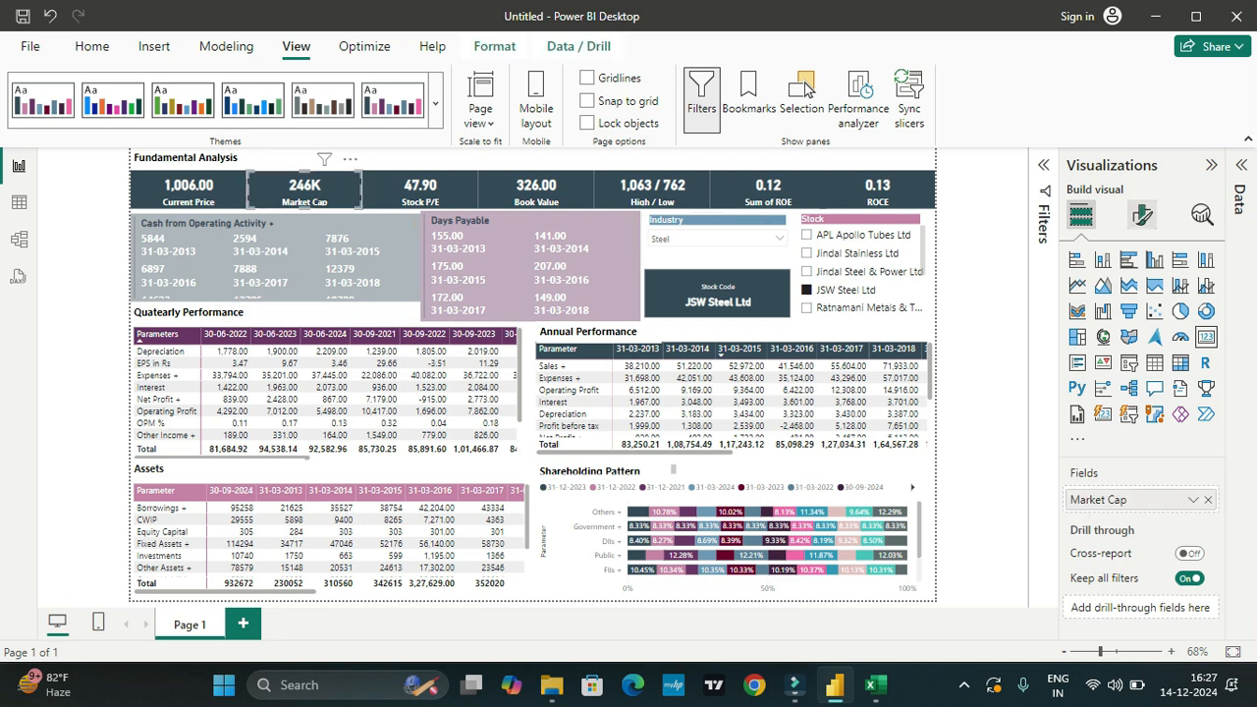
pyautogui.click(1142, 215)
pyautogui.click(1112, 342)
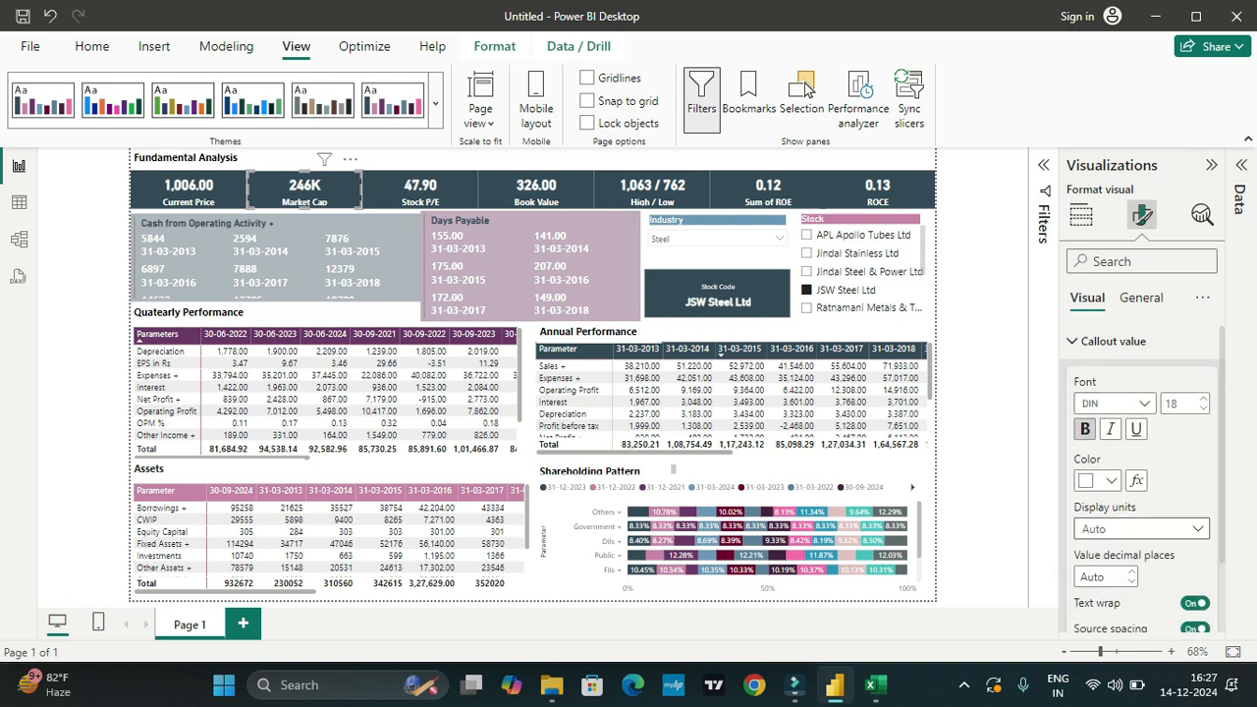
pyautogui.scroll(-2, 1141, 471)
pyautogui.click(1141, 439)
pyautogui.press('Down')
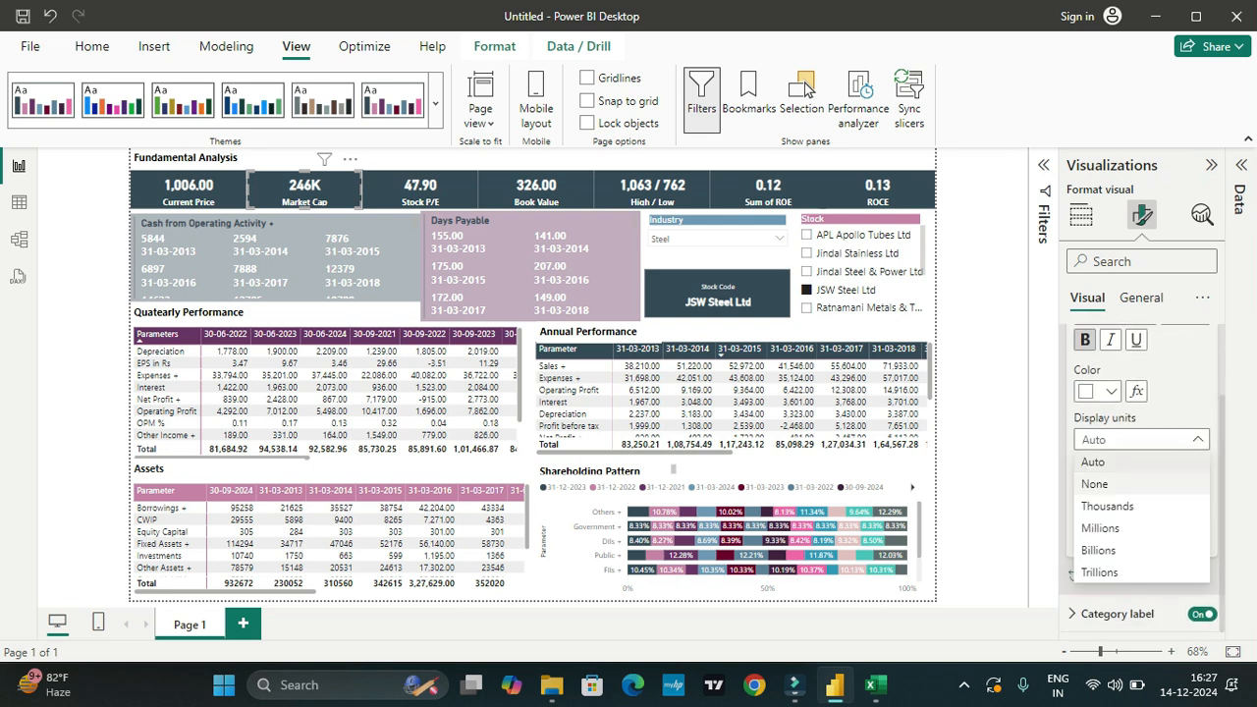
pyautogui.press('Return')
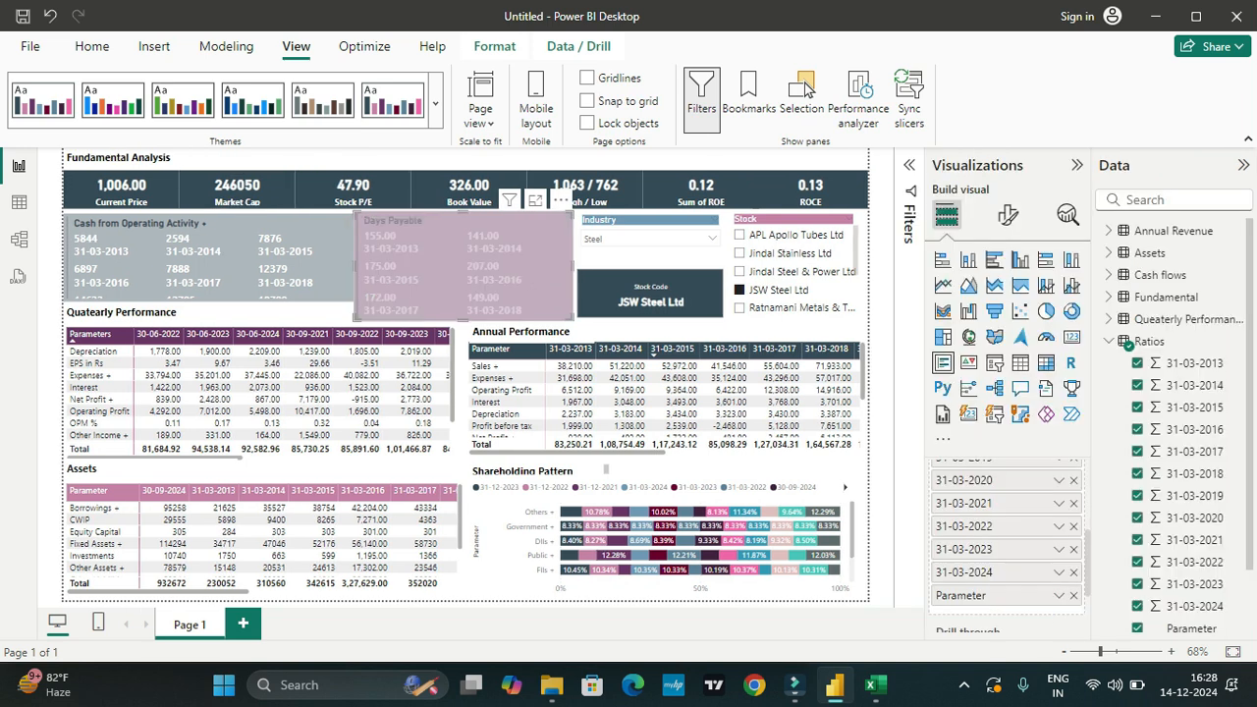
# Step: Collapse the visual-building pane and examine the yearly ratios in the multi-row card for JSW Steel Ltd
pyautogui.click(1077, 165)
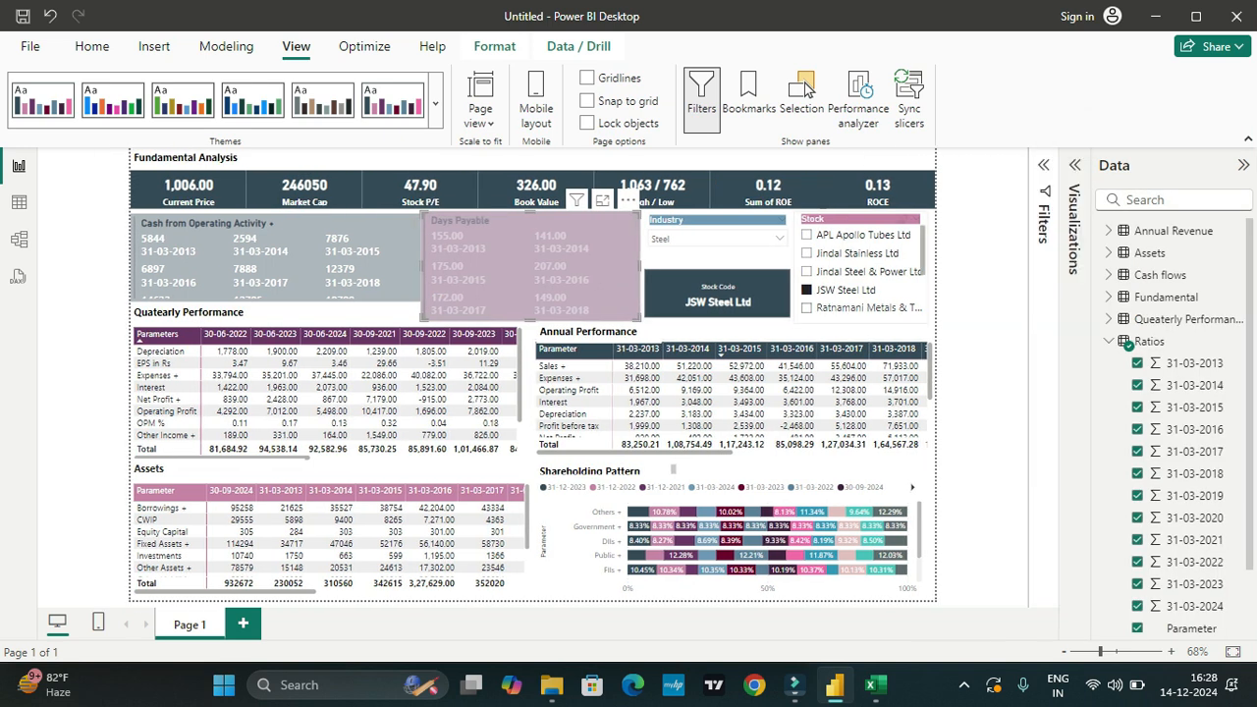
pyautogui.press('Escape')
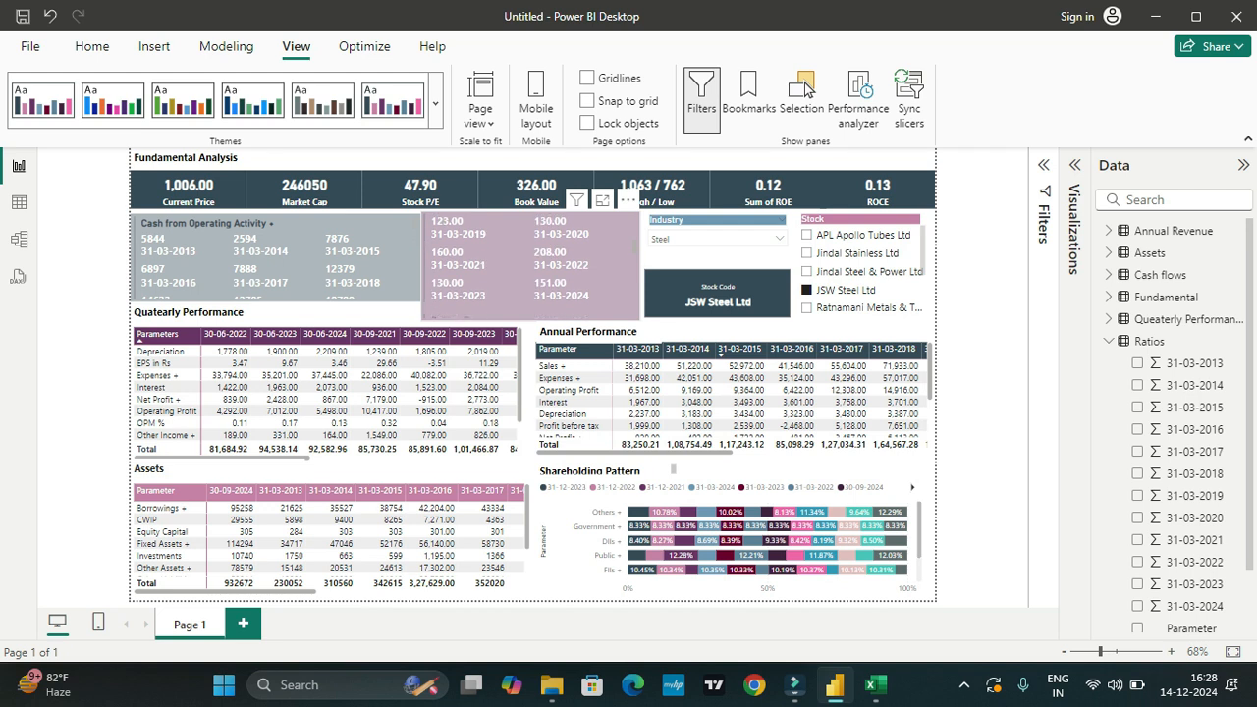
pyautogui.click(530, 265)
pyautogui.scroll(-3, 530, 265)
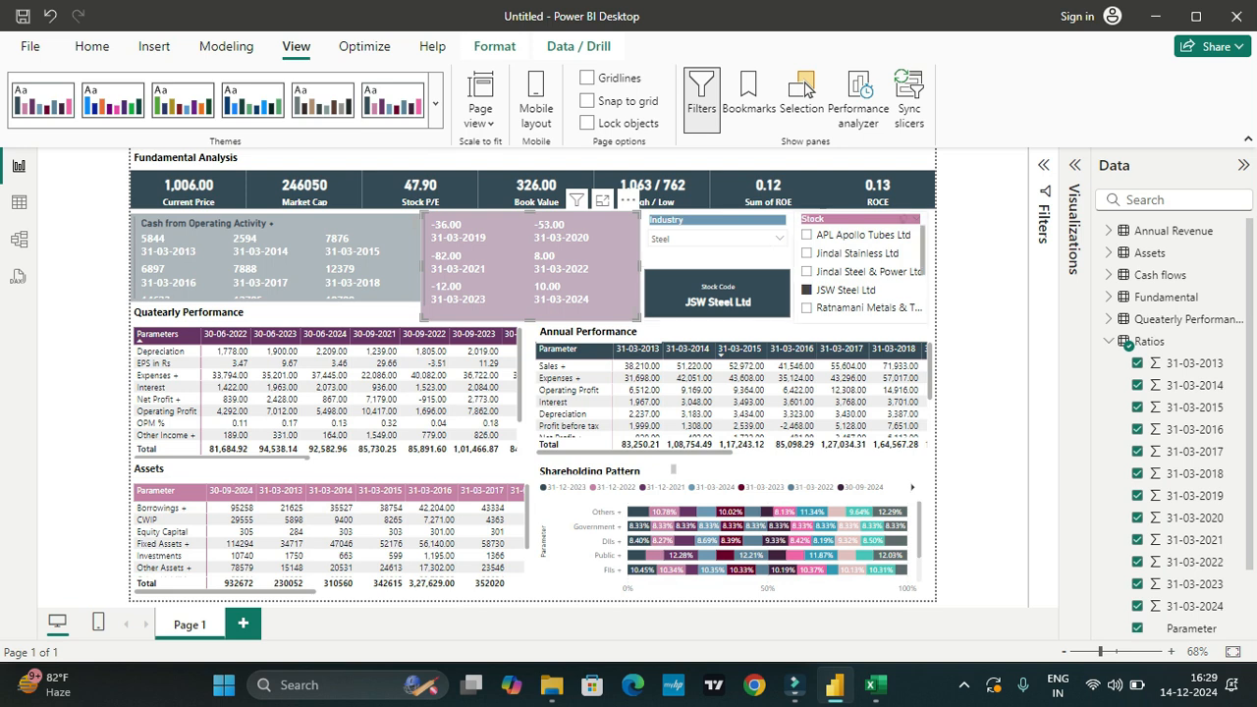
pyautogui.scroll(-2, 859, 285)
pyautogui.scroll(2, 859, 275)
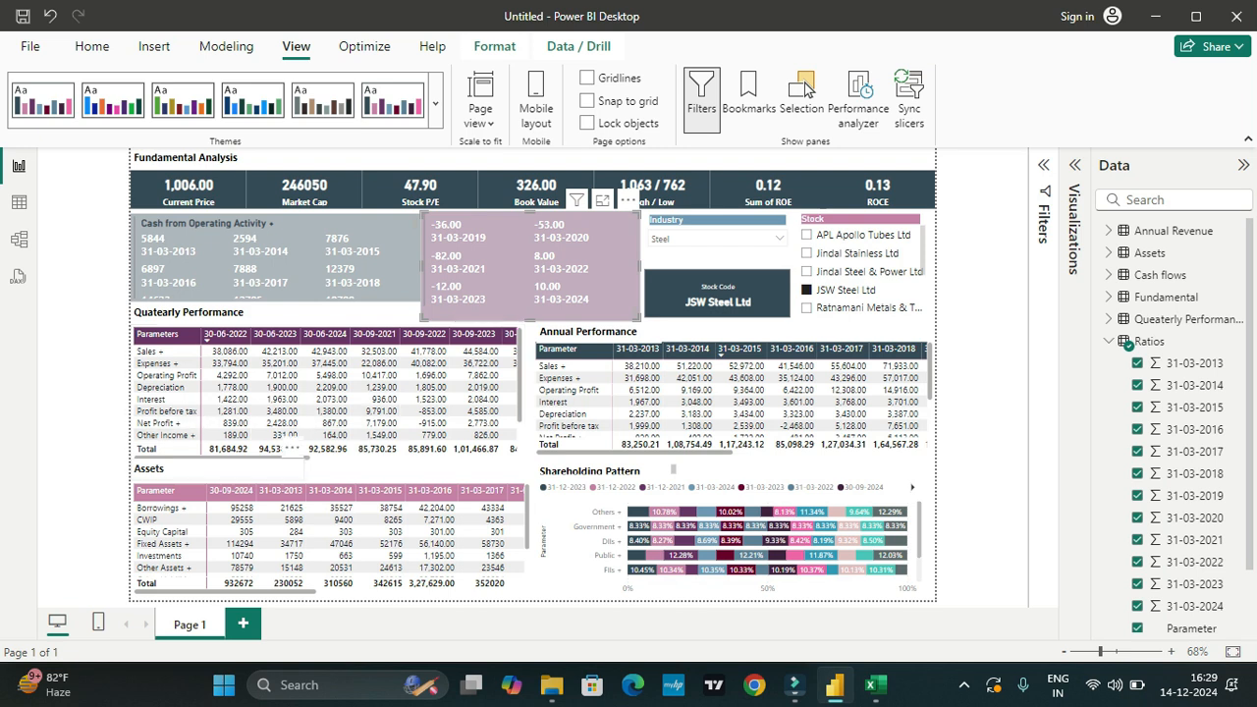
# Step: Examine the last periods in the Quatearly Performance and Annual Performance matrices for JSW Steel Ltd
pyautogui.moveTo(291, 457); pyautogui.dragTo(499, 458)
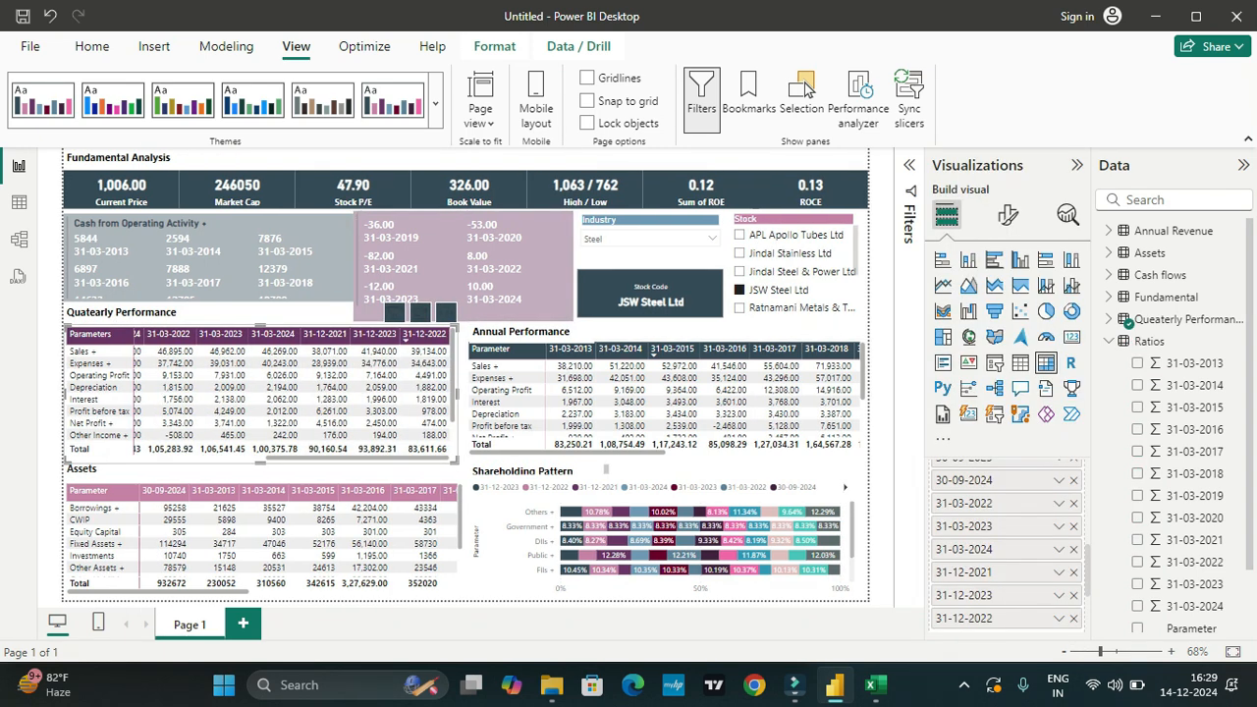
pyautogui.click(1077, 165)
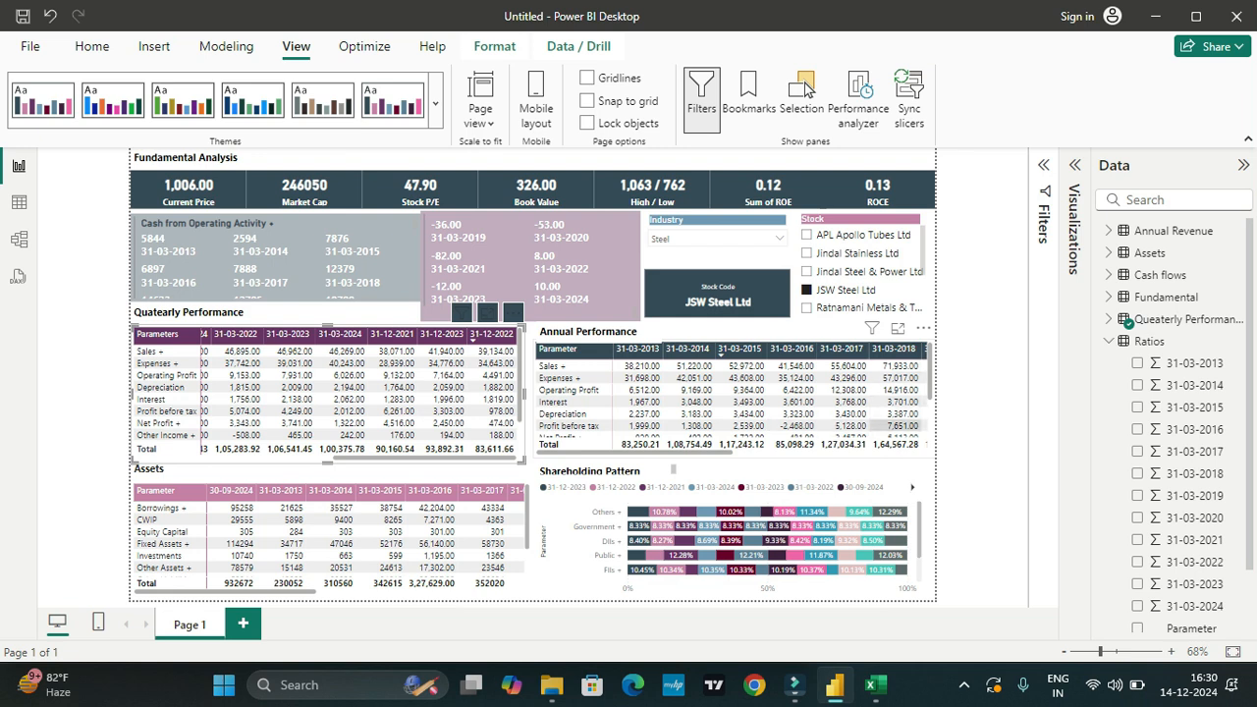
pyautogui.hscroll(3, 732, 403)
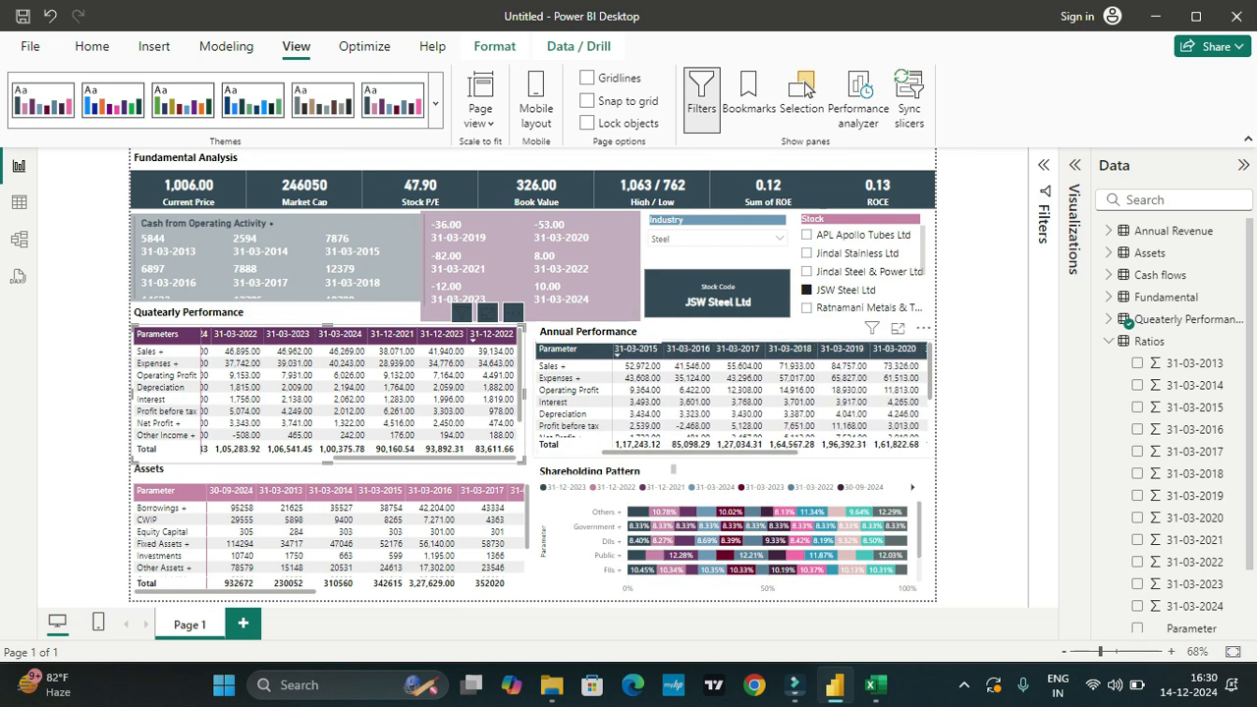
pyautogui.hscroll(2, 731, 403)
pyautogui.hscroll(1, 770, 398)
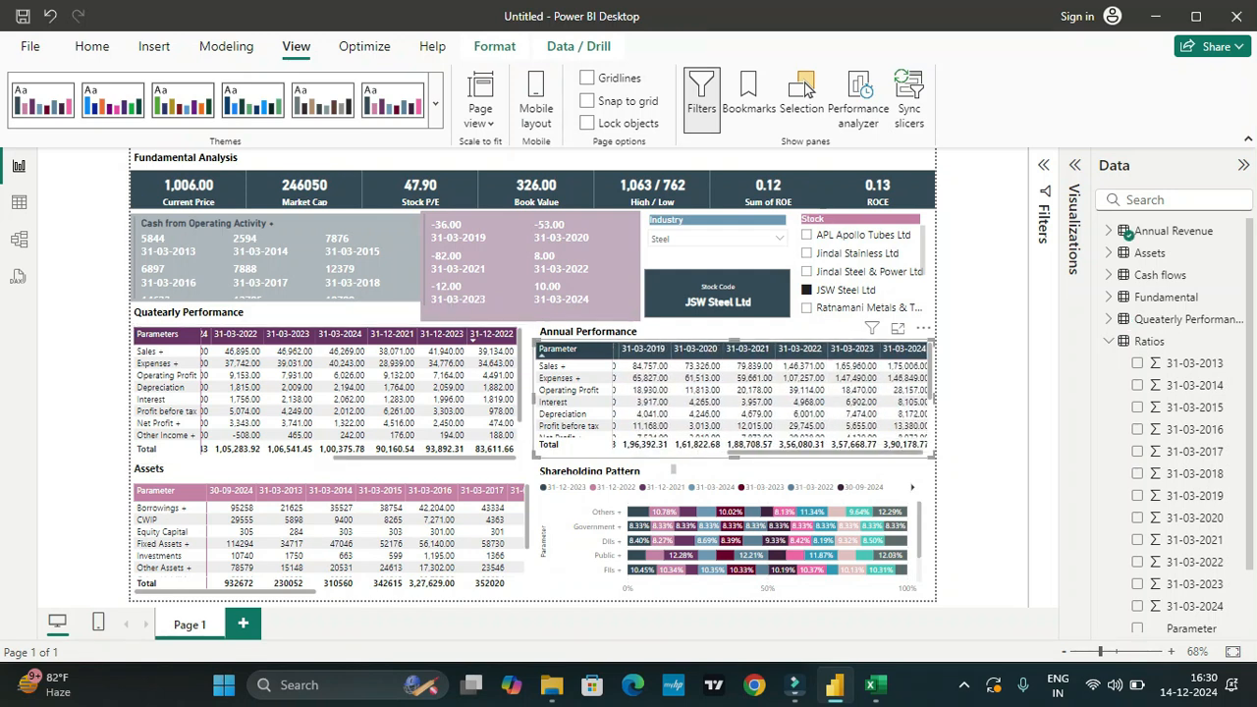
# Step: Sort the Assets matrix by 30-09-2024, return it to Parameter order, and examine its rows through Total Liabilities
pyautogui.scroll(-2, 332, 538)
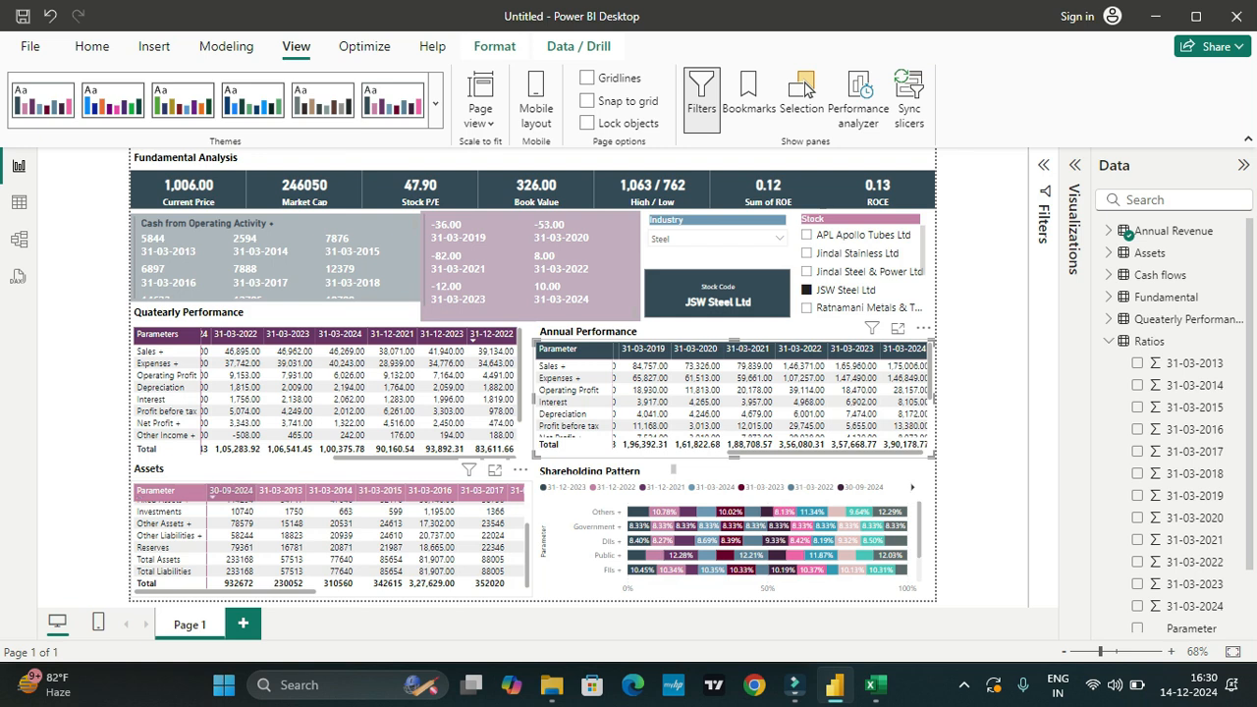
pyautogui.click(229, 490)
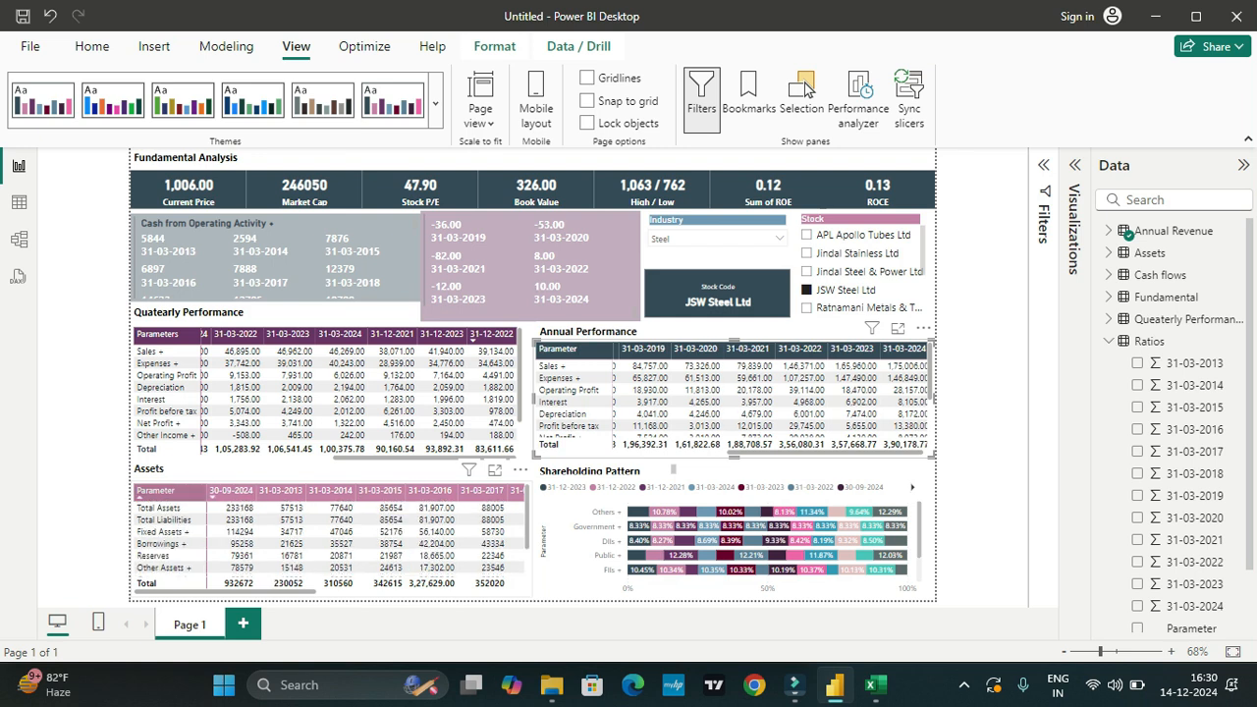
pyautogui.click(157, 490)
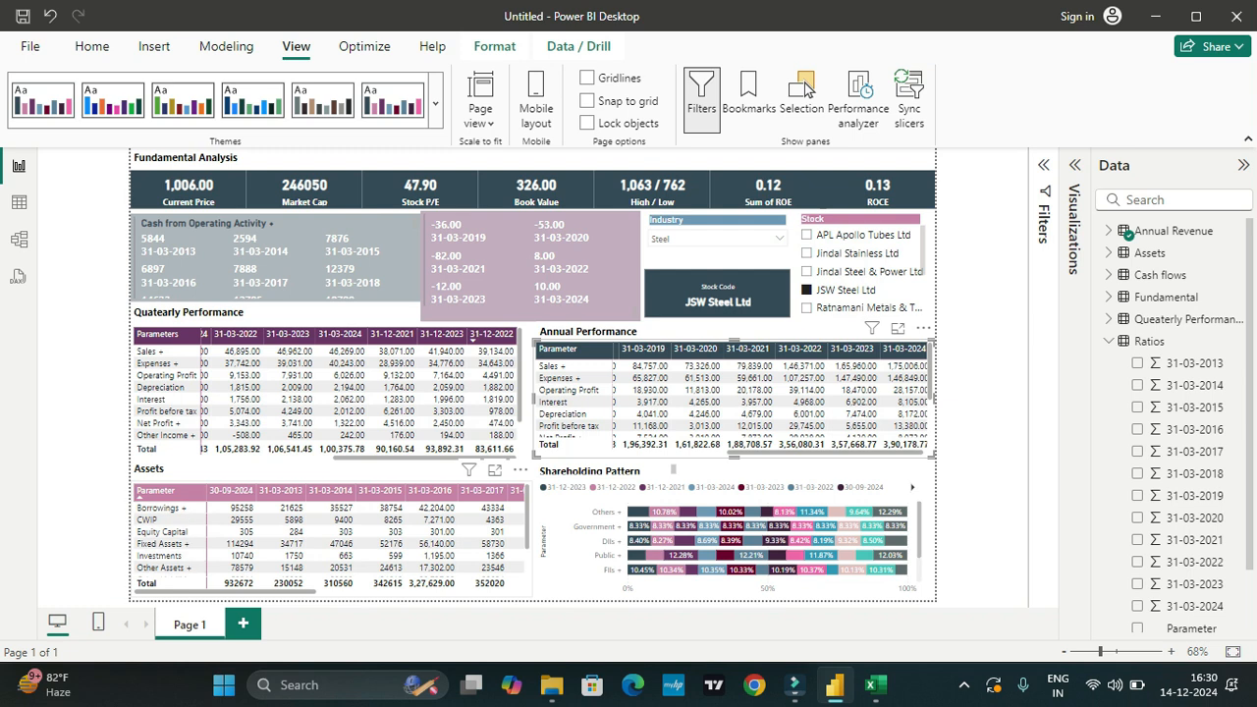
pyautogui.scroll(-2, 231, 547)
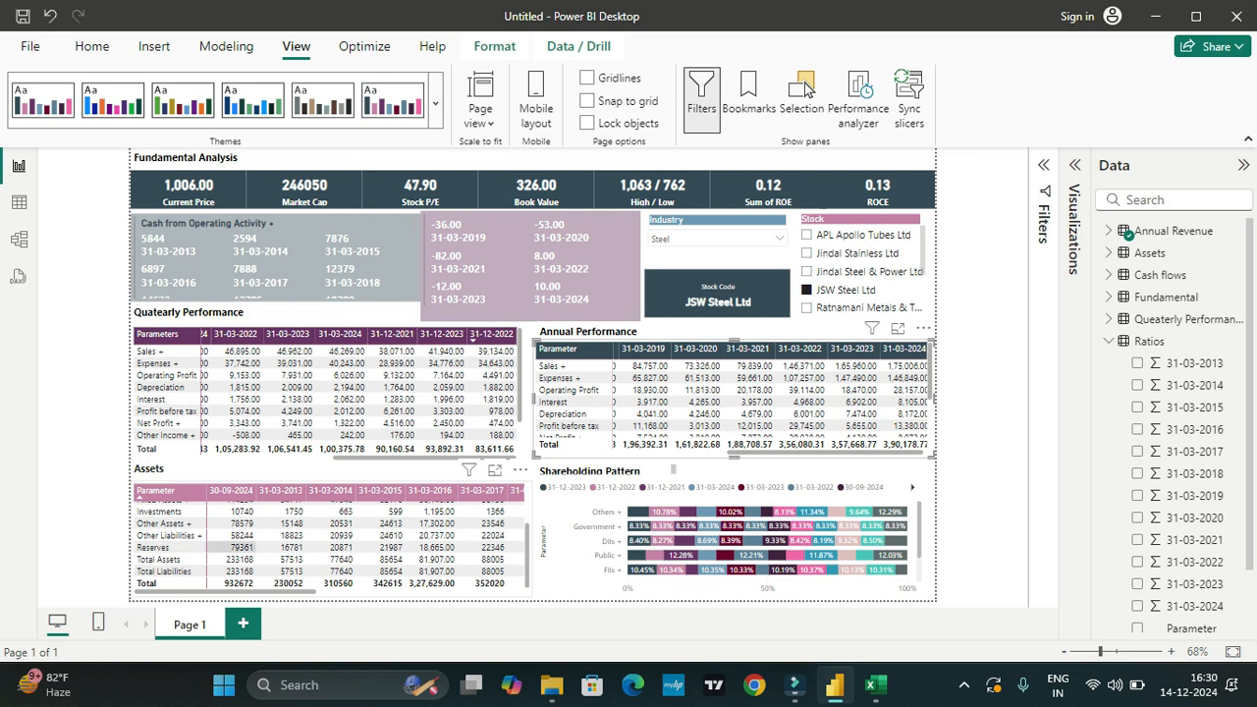
pyautogui.scroll(2, 231, 547)
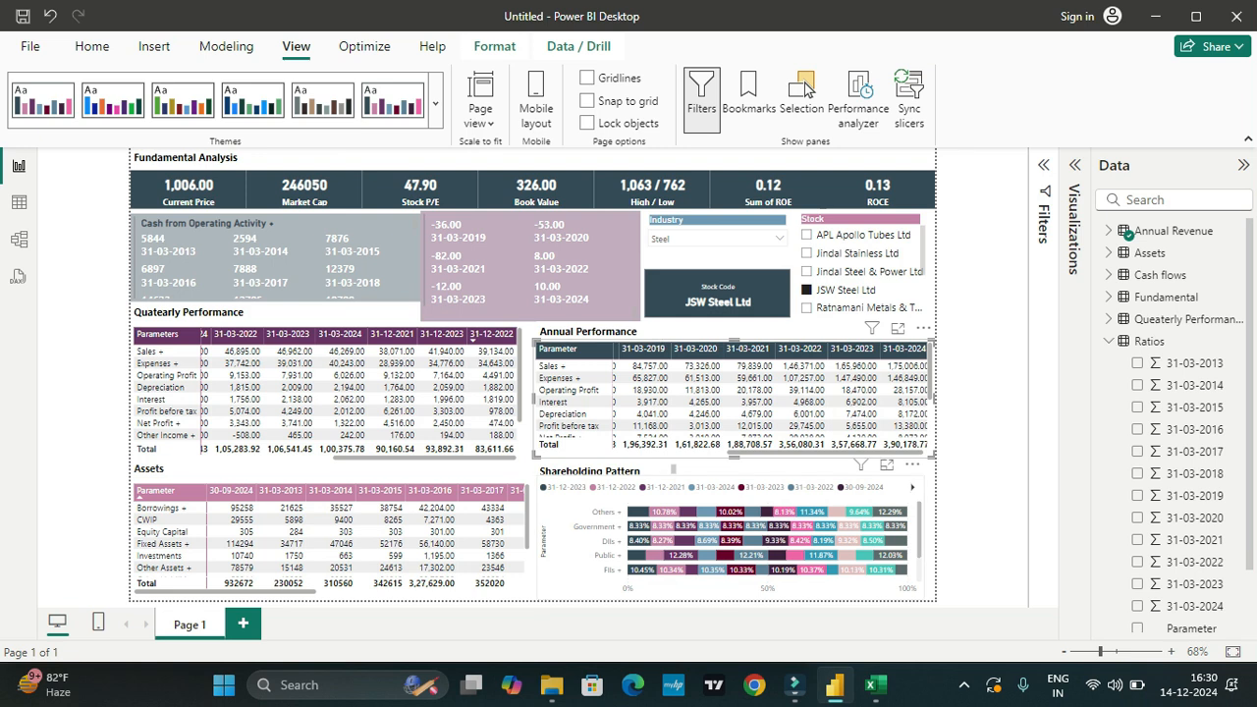
# Step: Move the Shareholding Pattern title text box slightly upward so it clears the stacked bar chart beneath it
pyautogui.click(729, 537)
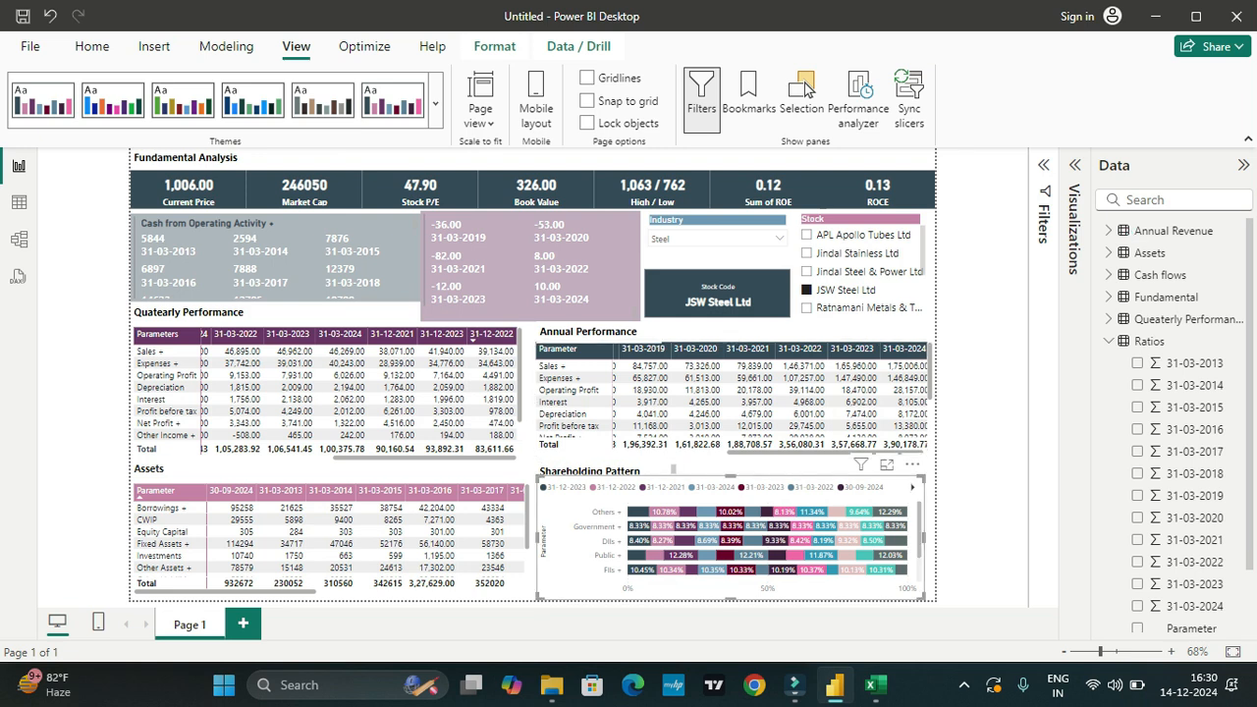
pyautogui.click(609, 471)
pyautogui.click(981, 471)
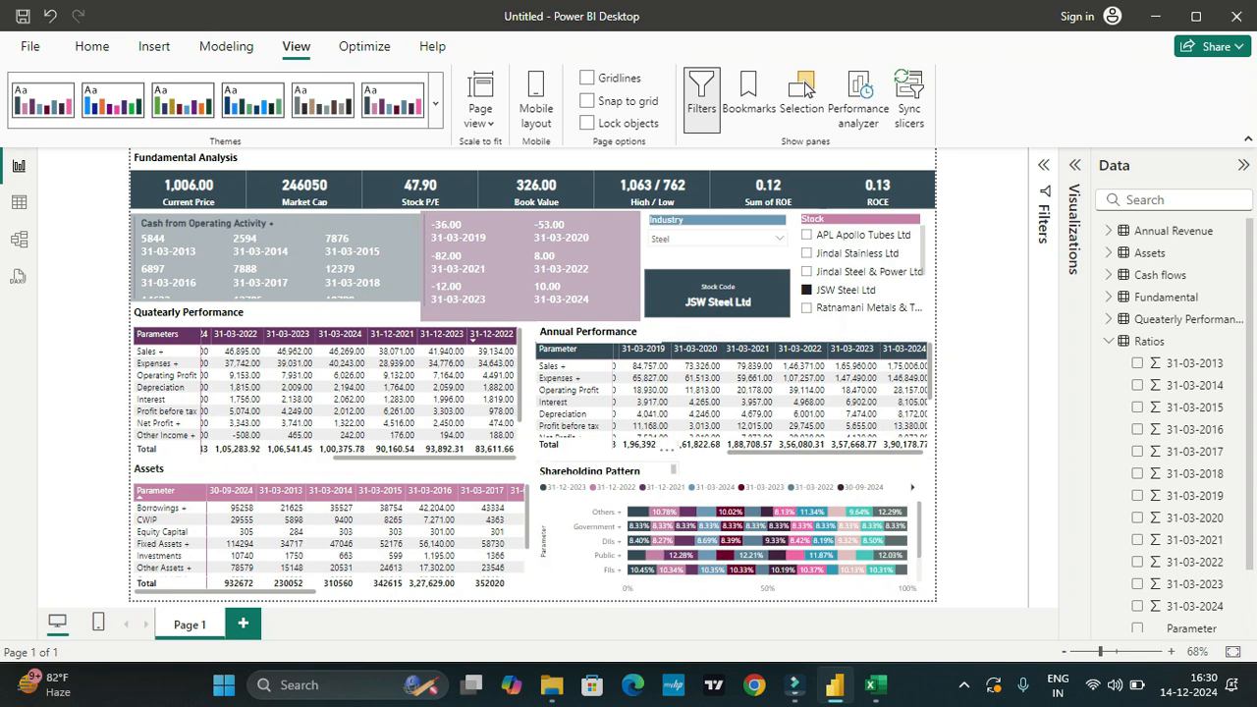
pyautogui.click(605, 471)
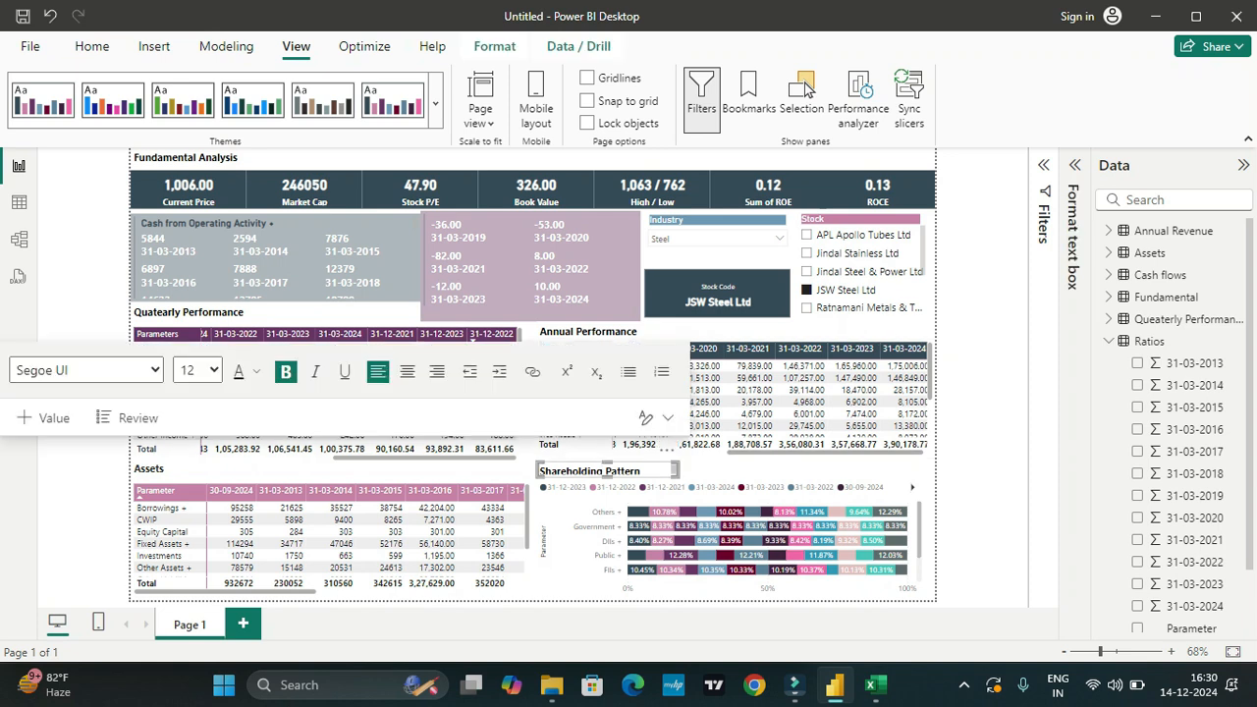
pyautogui.moveTo(605, 469); pyautogui.dragTo(620, 468)
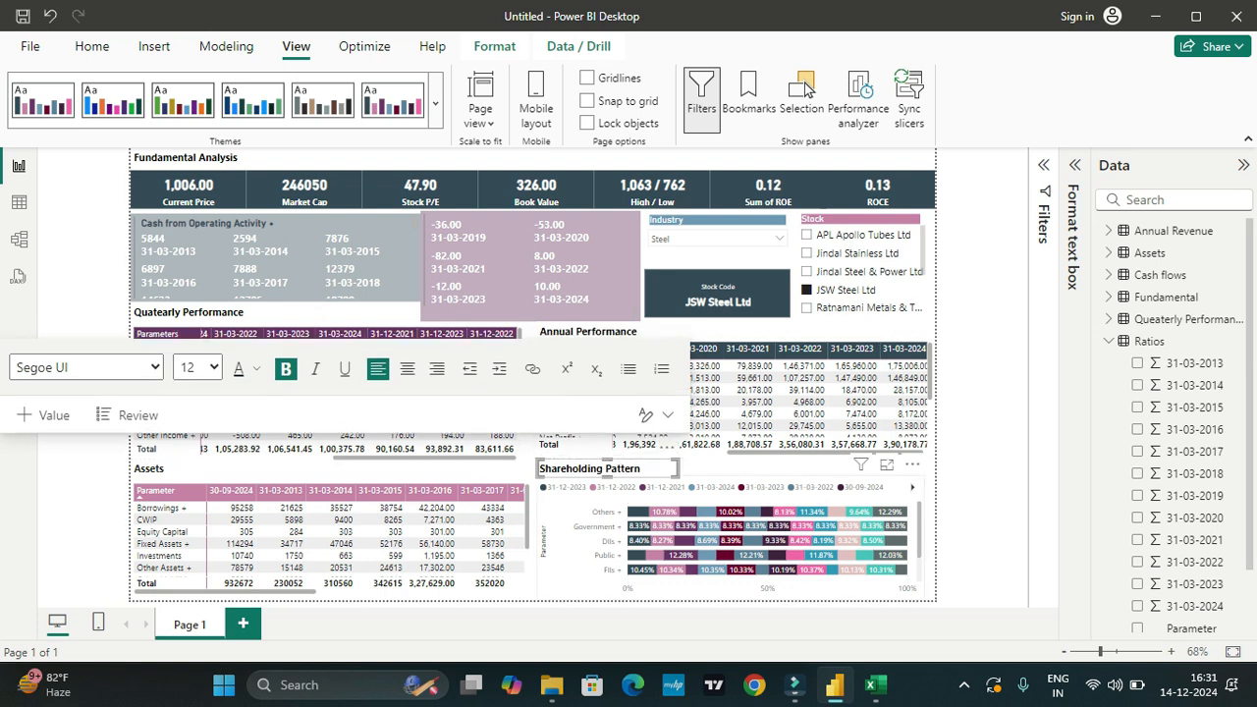
pyautogui.click(981, 478)
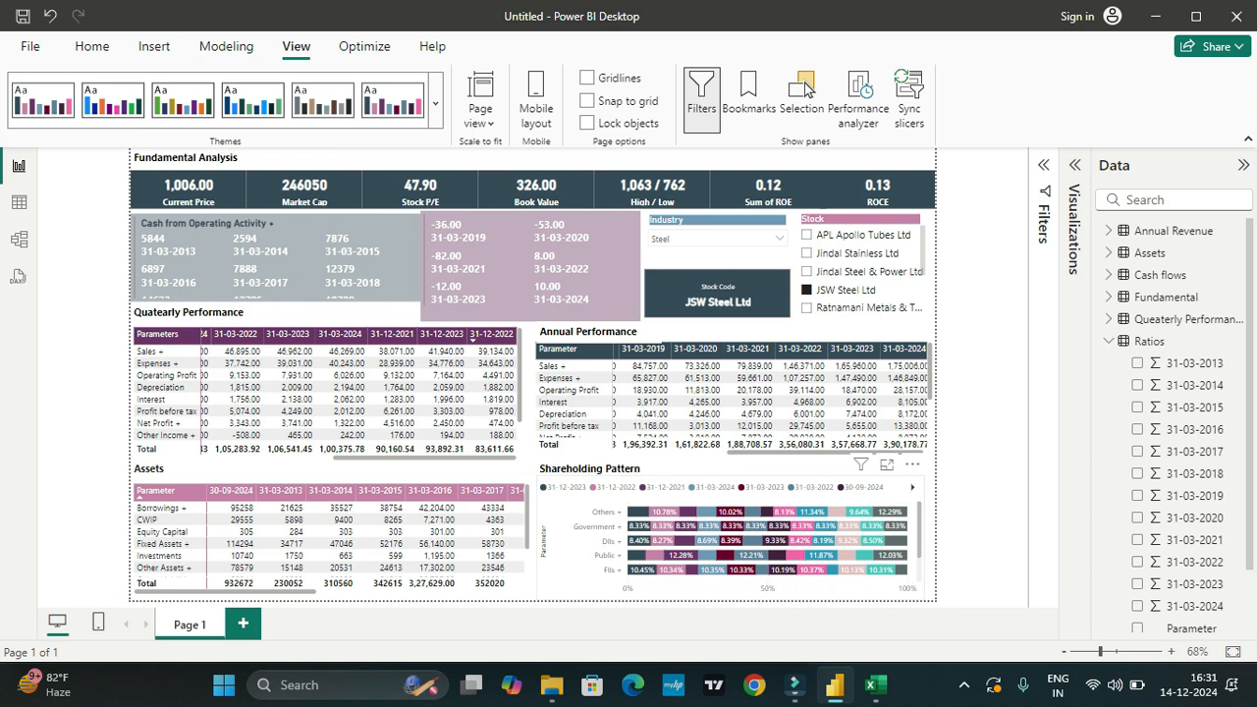
# Step: Examine the remaining shareholder categories in the Shareholding Pattern chart and the remaining steel companies in the Stock slicer
pyautogui.scroll(-2, 768, 541)
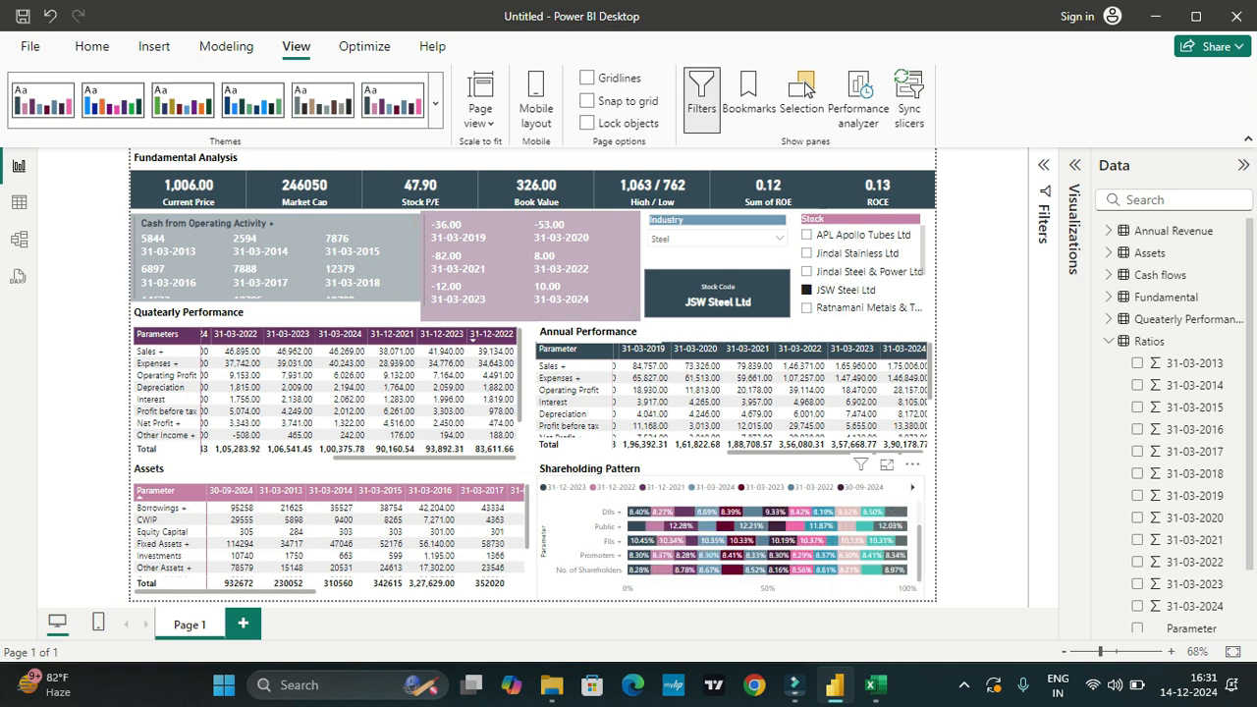
pyautogui.moveTo(637, 556)
pyautogui.moveTo(769, 512)
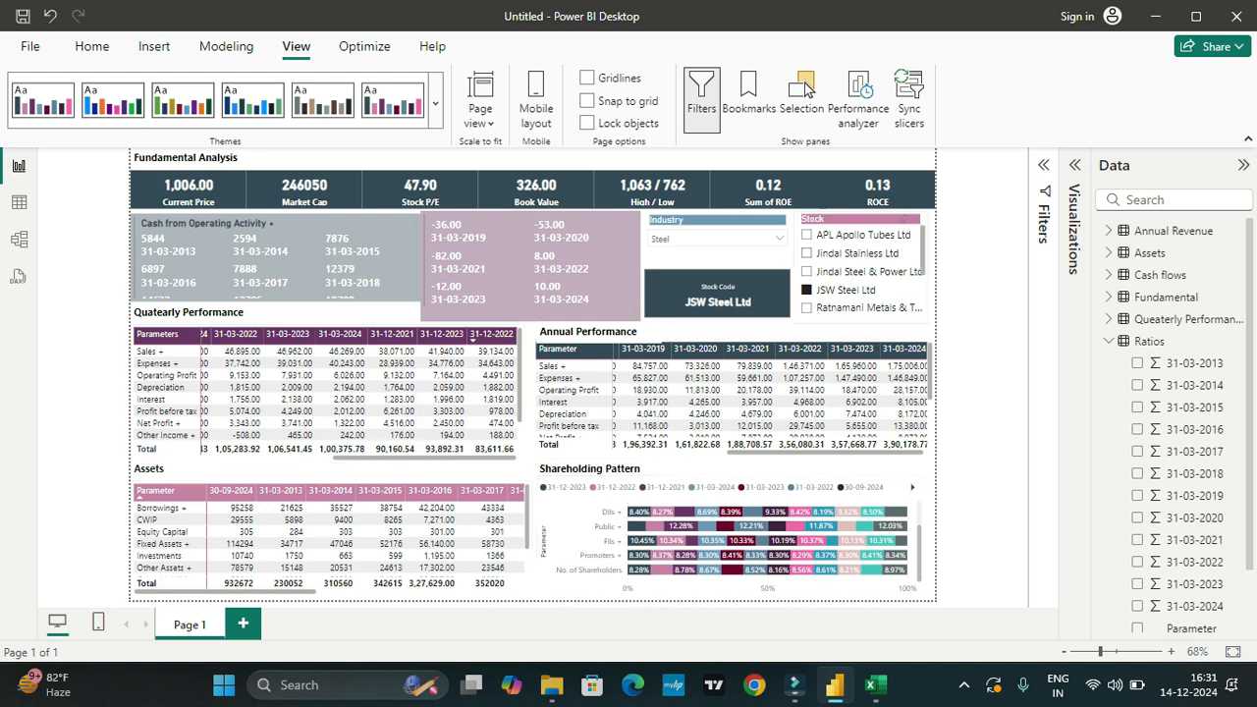
pyautogui.scroll(-3, 862, 271)
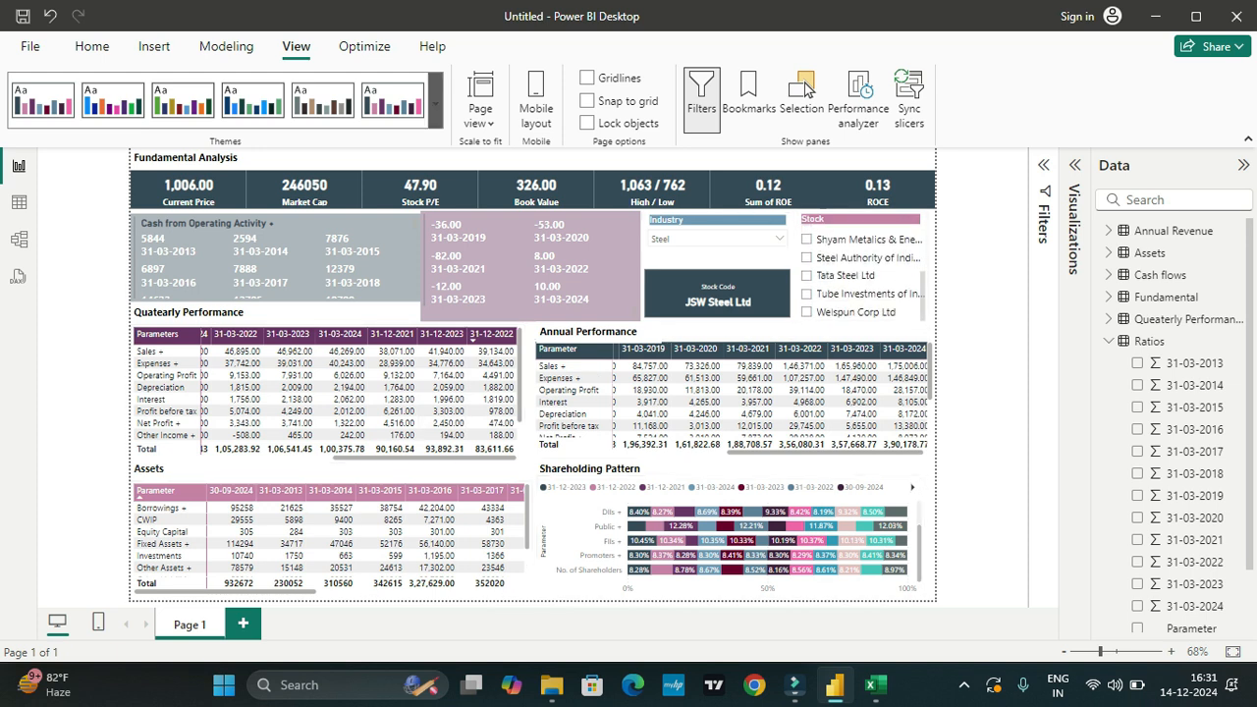
# Step: Try the green accessible theme on the report, and apply the Accessible Tidal theme in its place
pyautogui.click(435, 103)
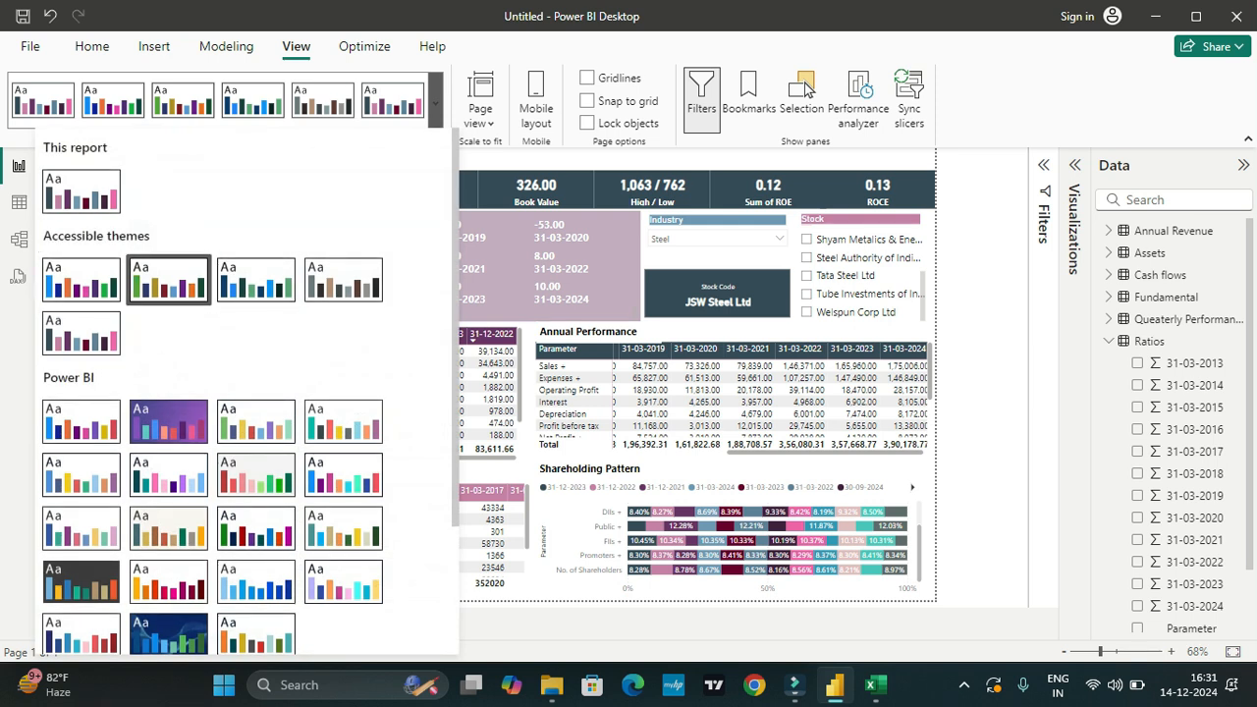
pyautogui.click(168, 279)
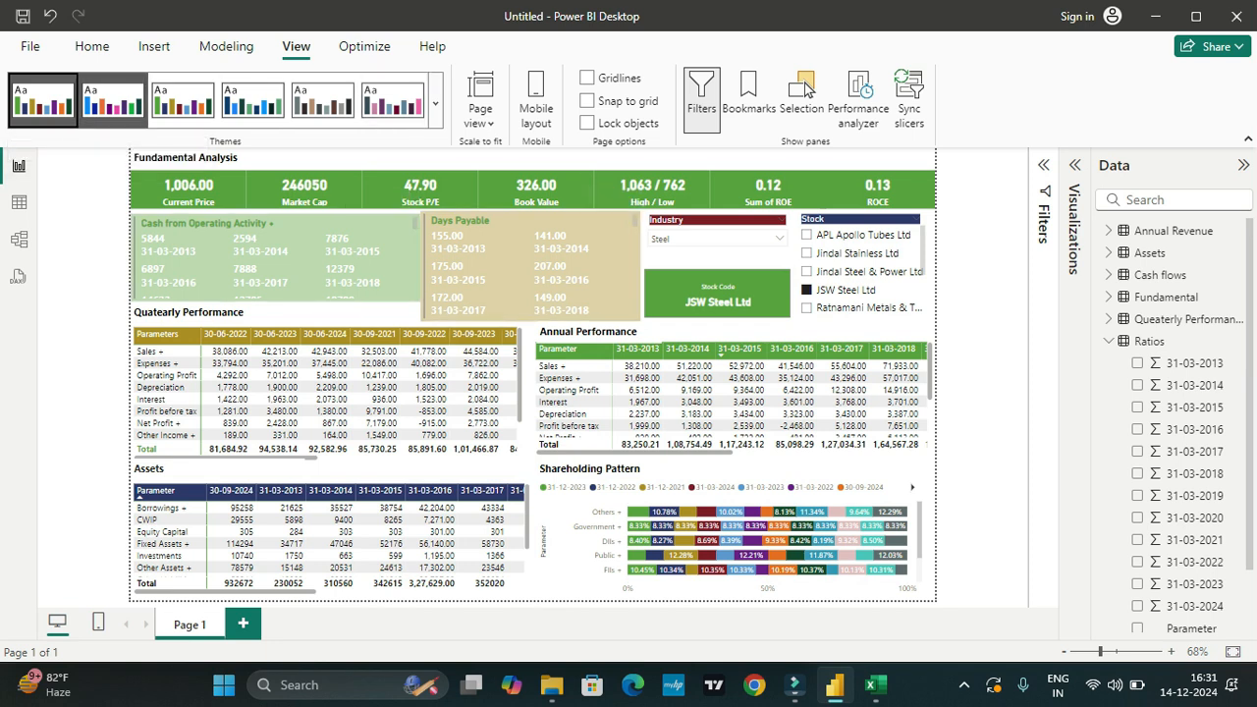
pyautogui.click(252, 98)
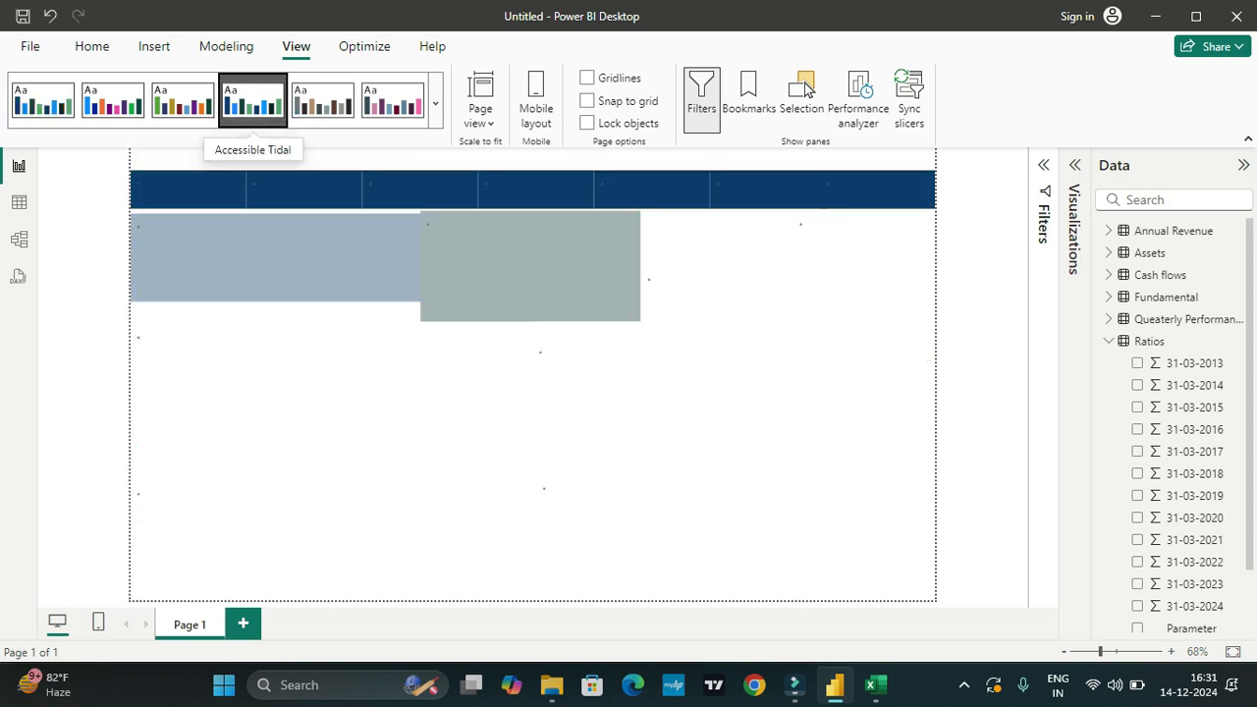